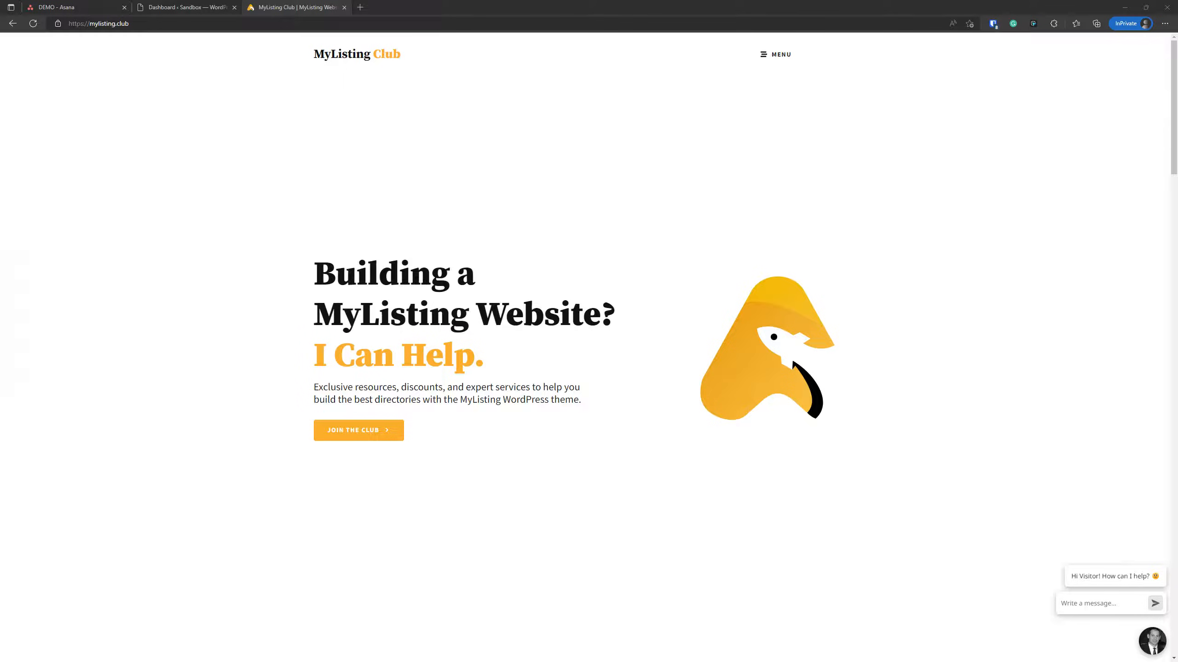
- Browse the MyListing Club home page offerings and open the MyListing Project Template page
scroll(260, 208, "down", 4)
scroll(261, 208, "down", 8)
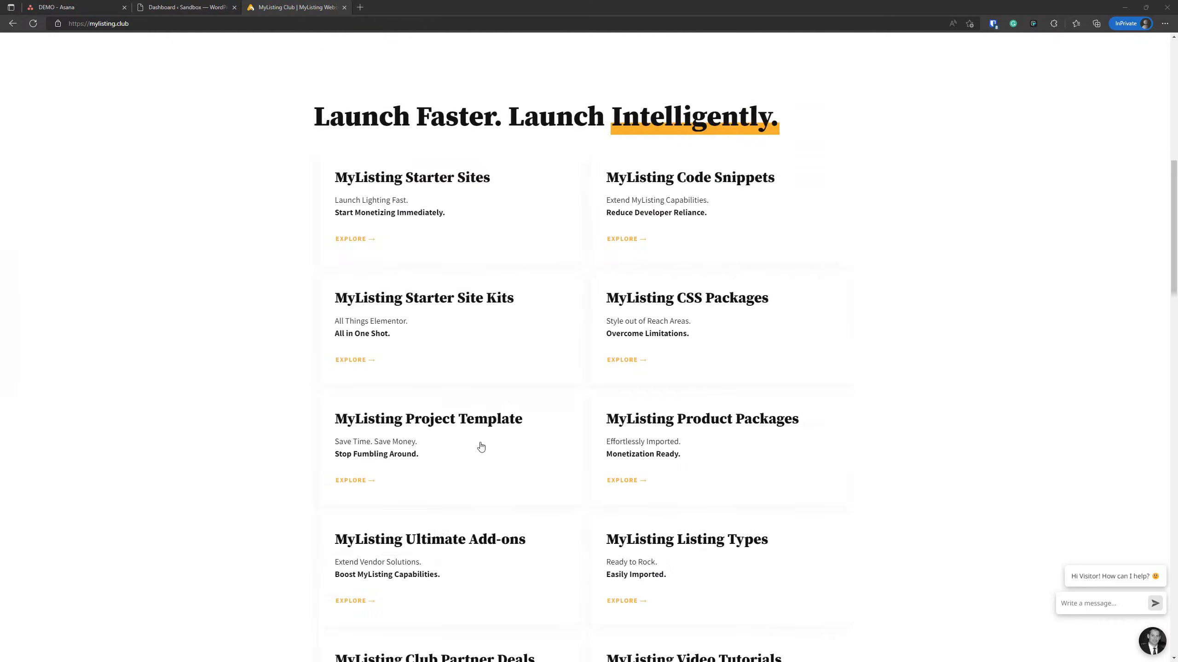
left_click(498, 430)
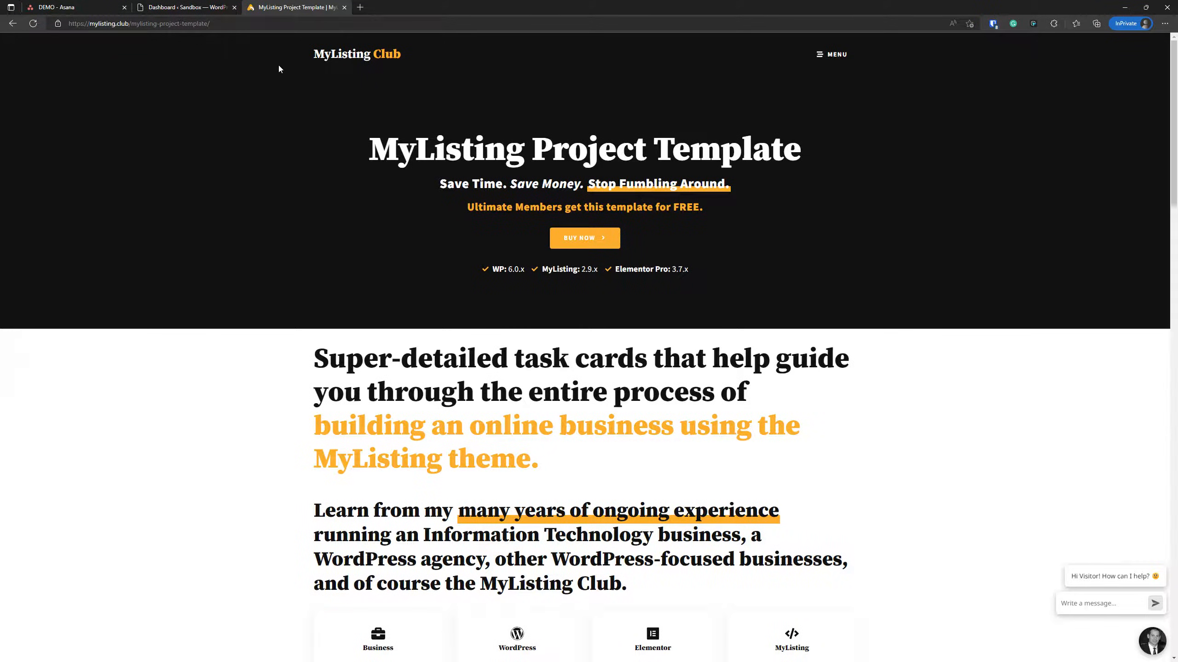
- Close the Project Template page and open the Listing Categories task on the DEMO board in Asana
left_click(343, 8)
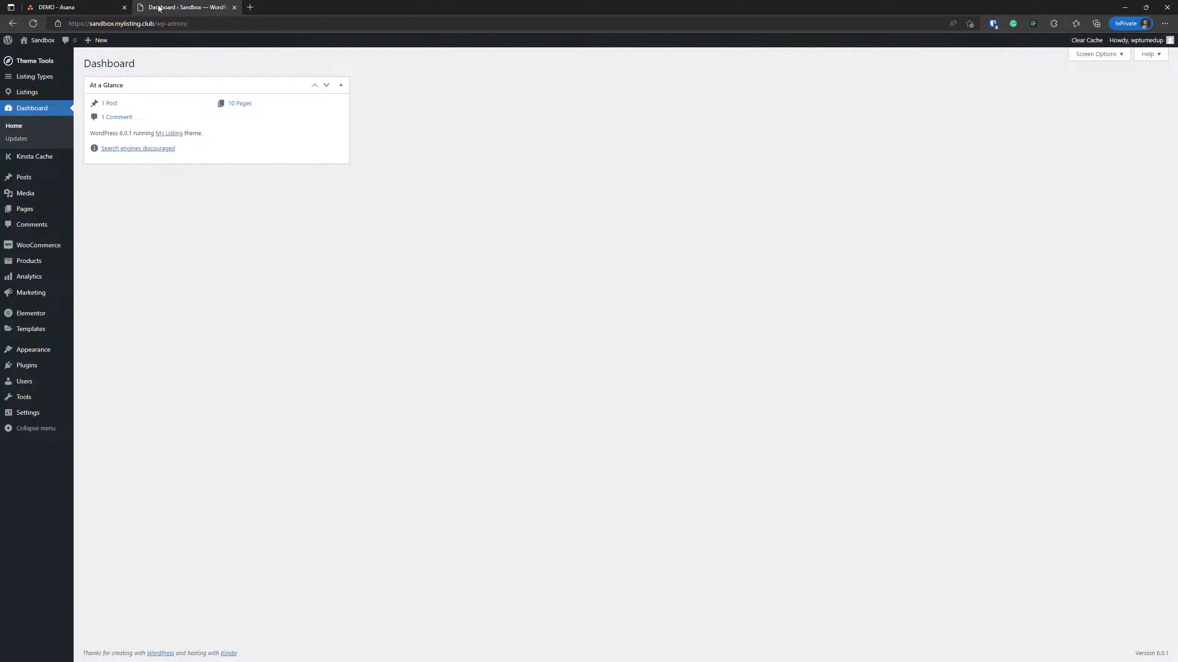
left_click(100, 5)
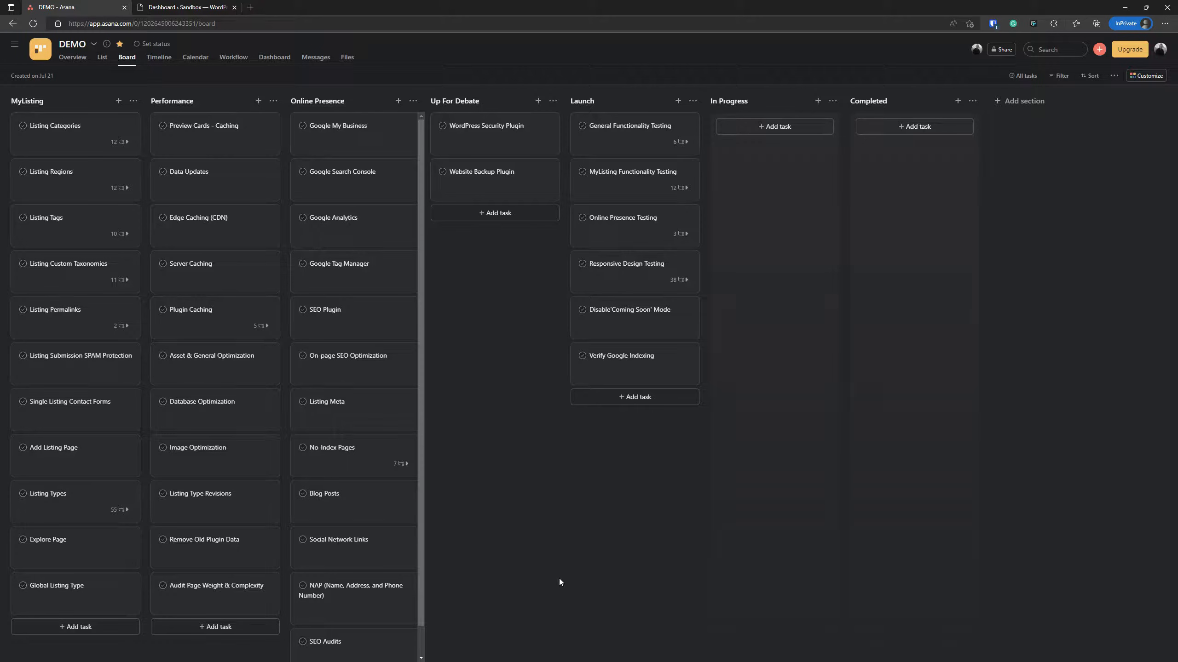
left_click(61, 138)
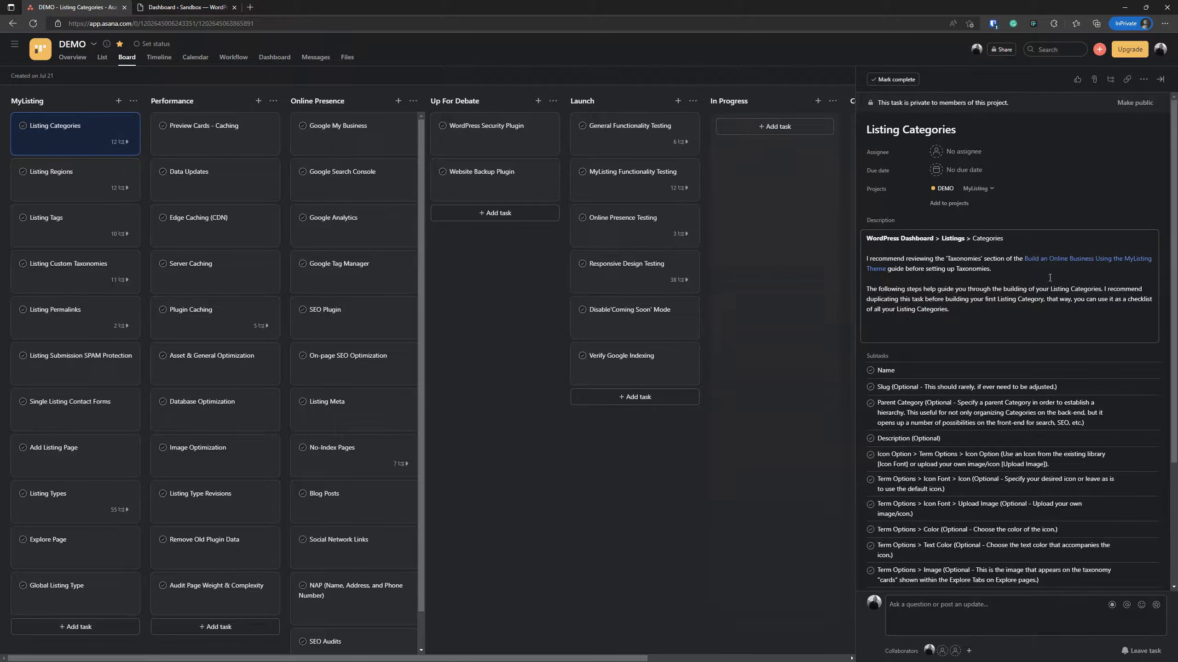
- Open the Build an Online Business Using the MyListing Theme guide linked in the Listing Categories task description
left_click(1065, 264)
left_click(1065, 263)
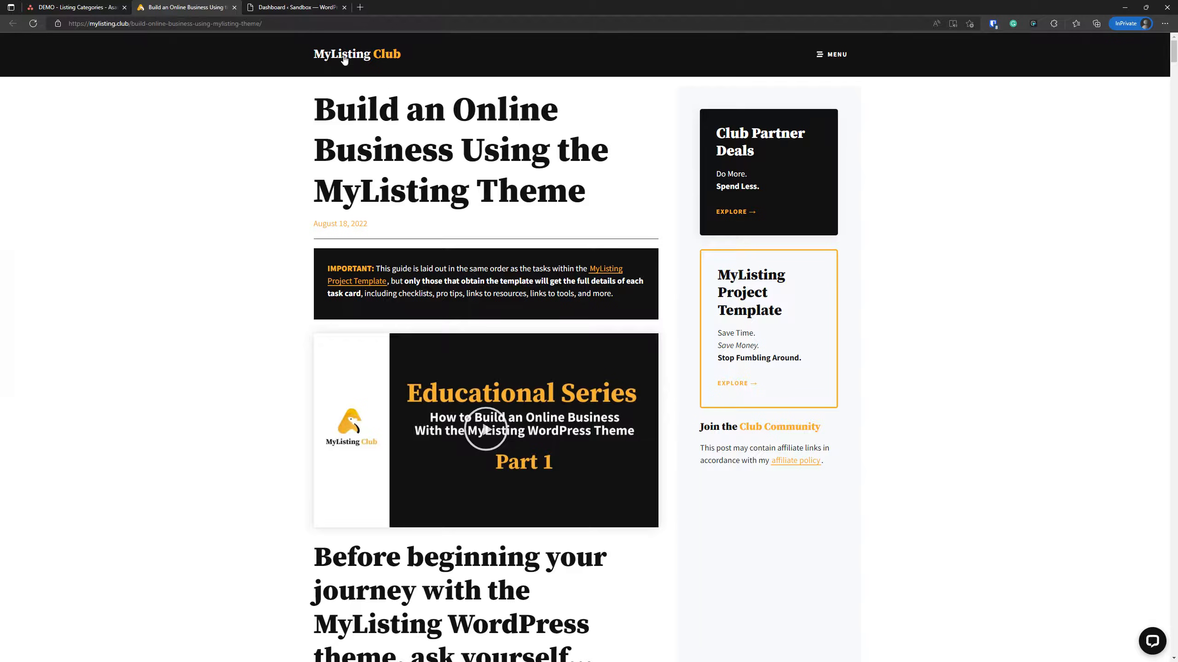
left_click(83, 7)
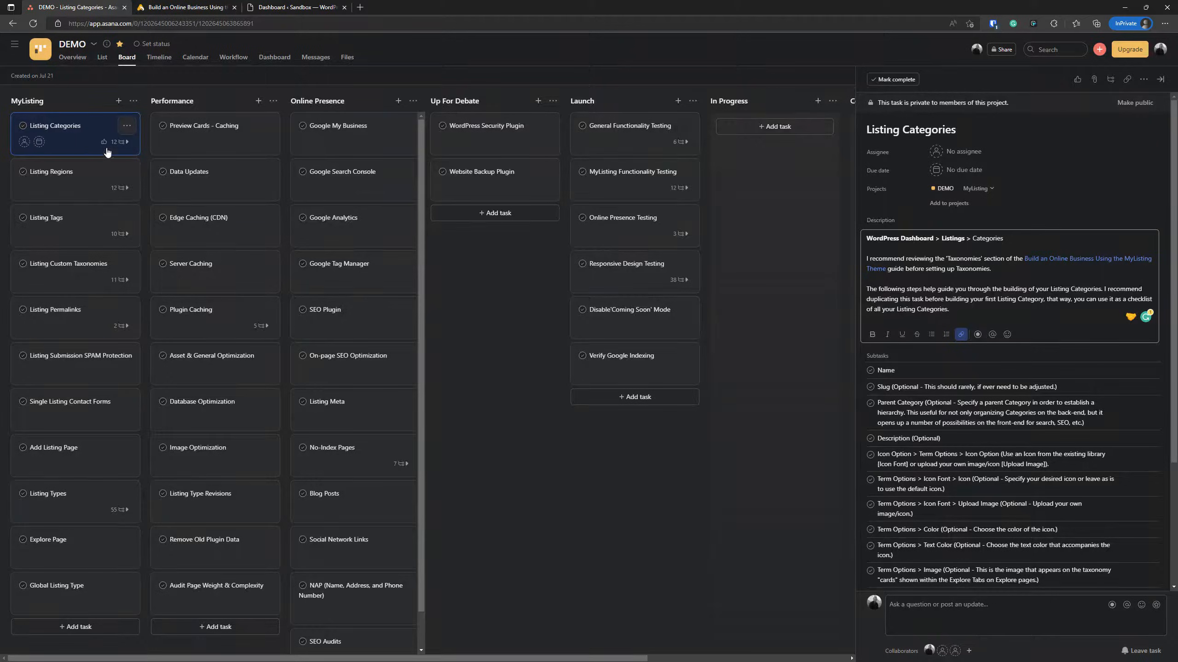
left_click(191, 7)
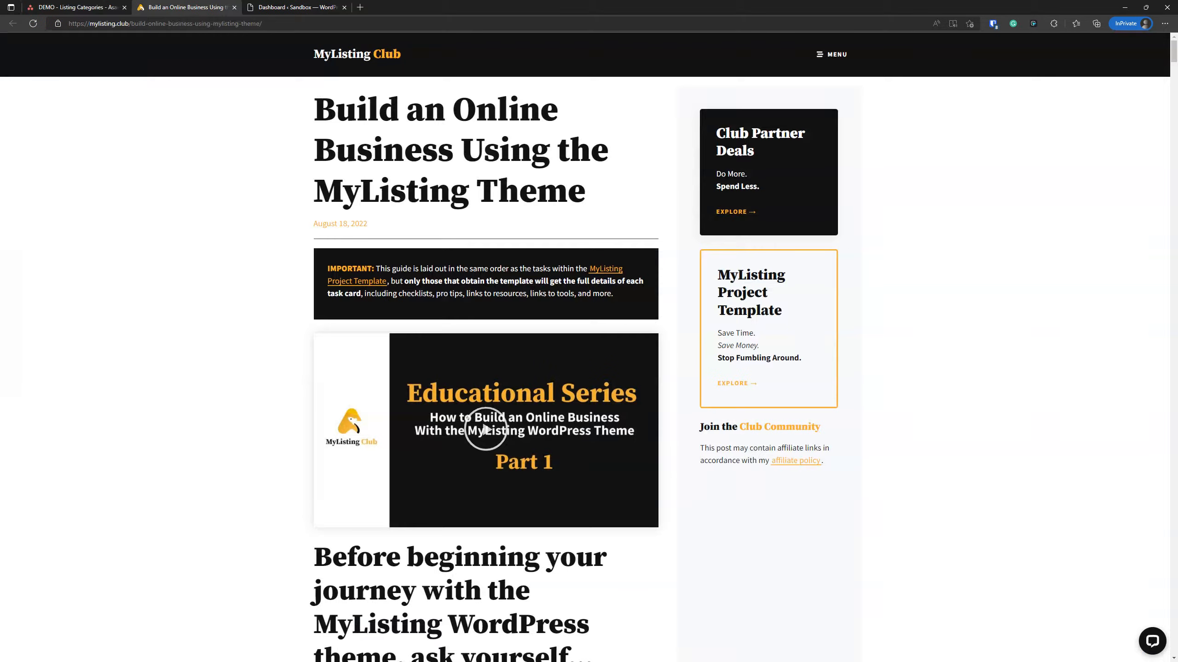
- Find the Taxonomies section near the end of the guide
left_click_drag(1172, 48, 1172, 607)
scroll(783, 436, "down", 10)
scroll(783, 435, "up", 10)
scroll(255, 263, "down", 2)
scroll(276, 231, "up", 2)
scroll(292, 274, "down", 15)
scroll(318, 345, "up", 4)
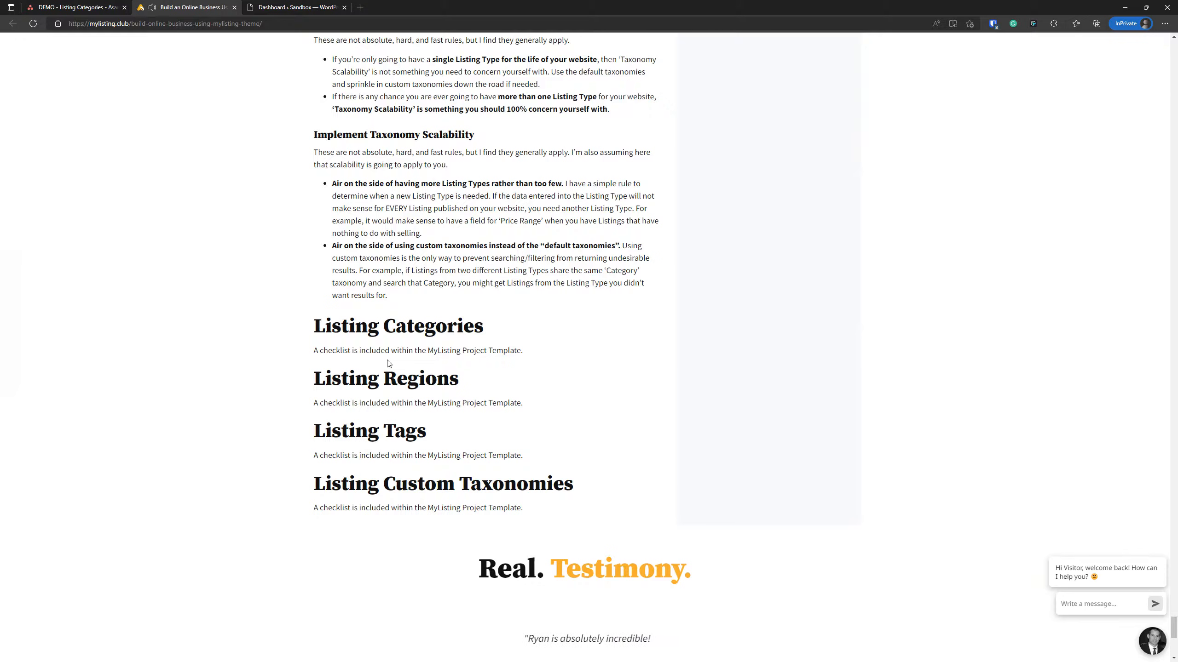
scroll(410, 348, "up", 10)
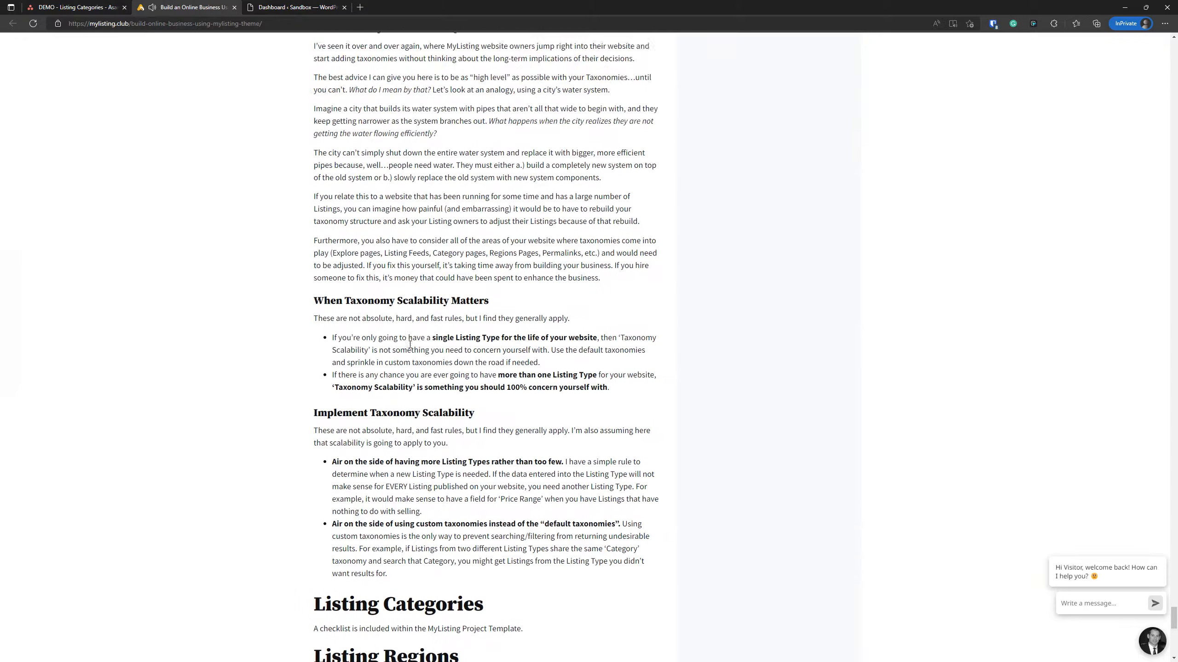
scroll(410, 345, "down", 2)
scroll(328, 208, "up", 4)
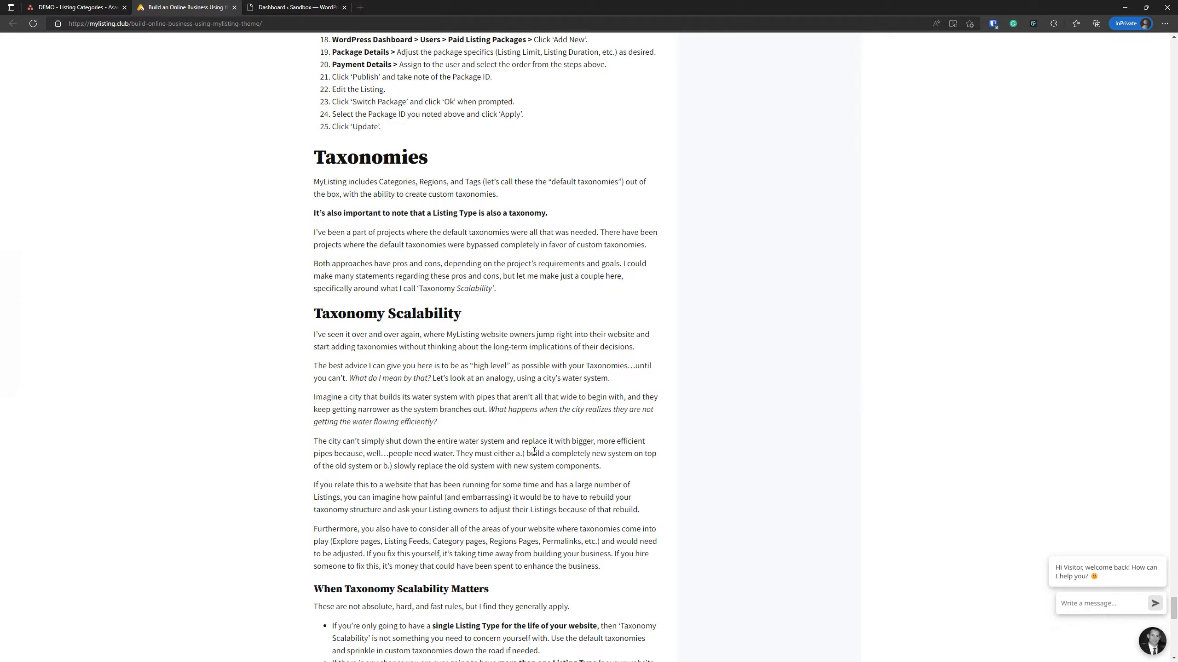
- Read the Taxonomies and Taxonomy Scalability sections through to the Listing Custom Taxonomies heading
left_click_drag(317, 157, 538, 400)
scroll(214, 386, "down", 3)
left_click(214, 386)
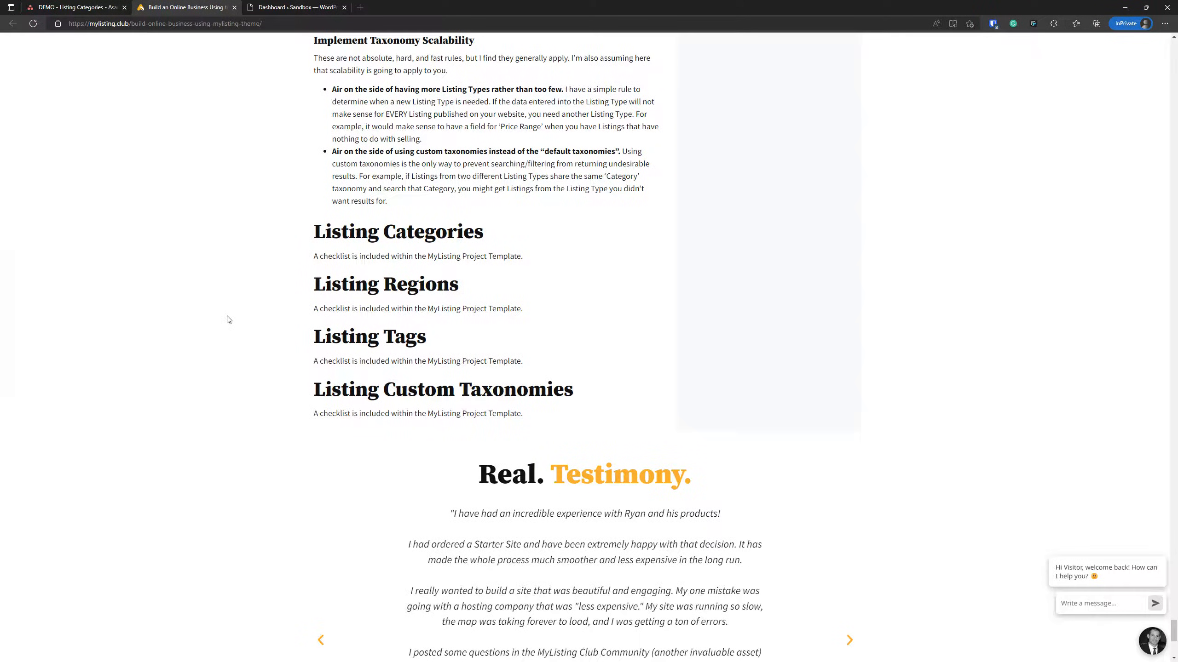
scroll(115, 408, "up", 10)
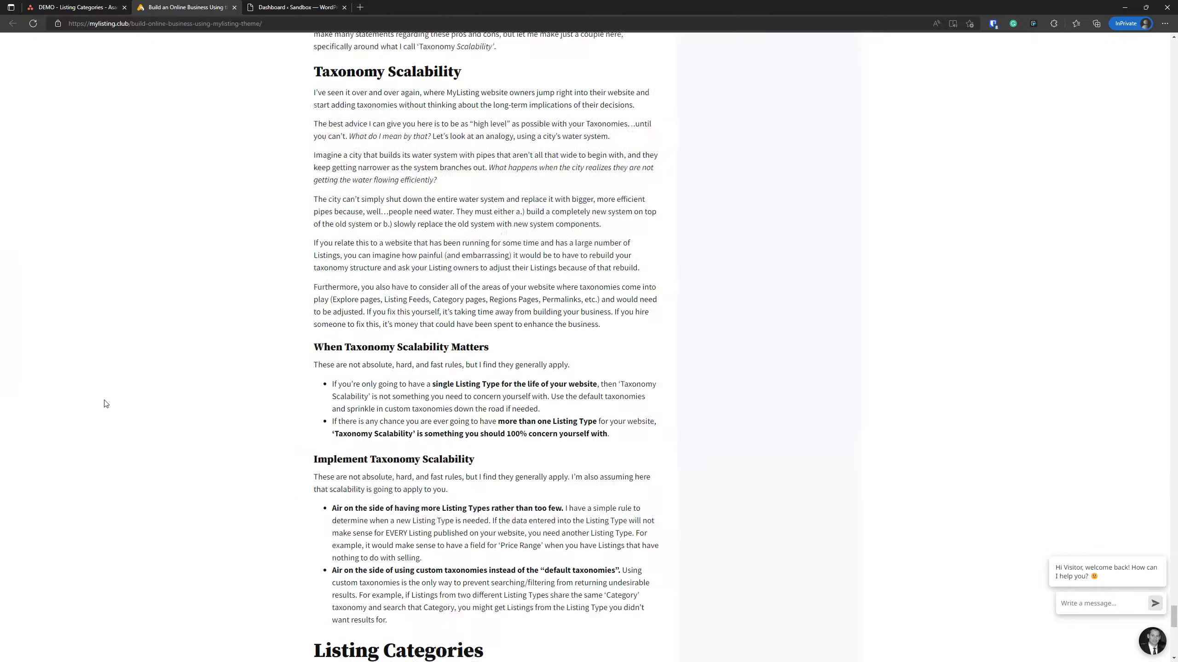
left_click_drag(315, 99, 443, 403)
scroll(258, 389, "down", 4)
left_click(257, 389)
scroll(195, 320, "down", 4)
scroll(202, 317, "down", 2)
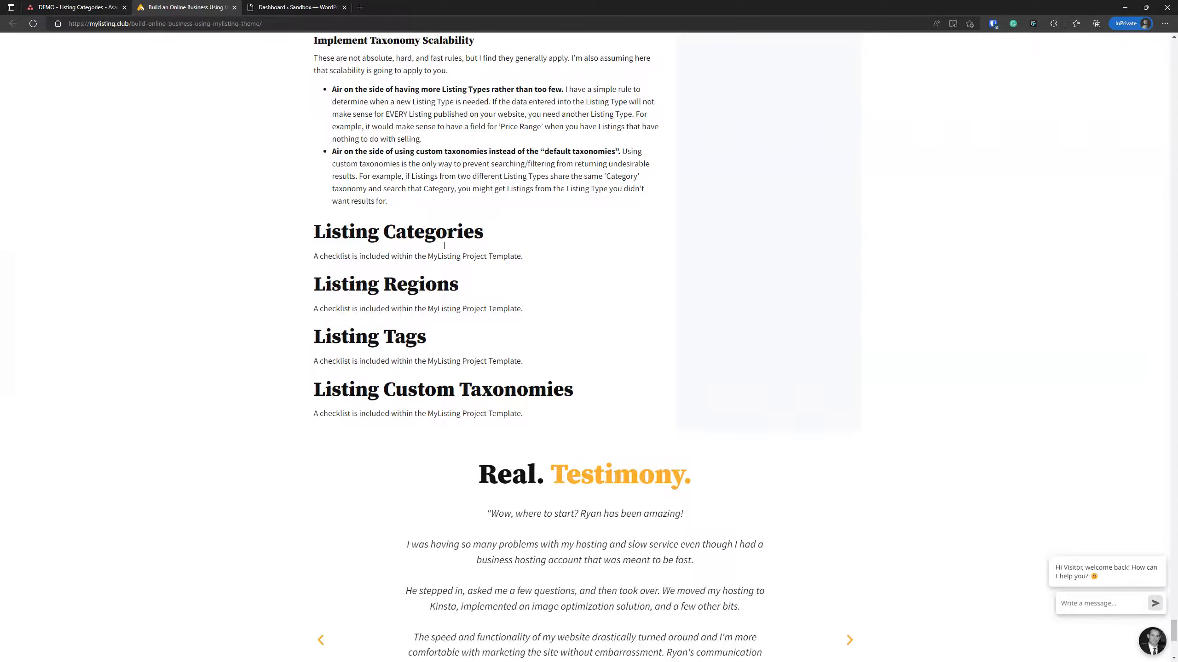
- Highlight the checklist note under Listing Categories, and review the preceding taxonomy guidance once more
left_click_drag(533, 260, 303, 268)
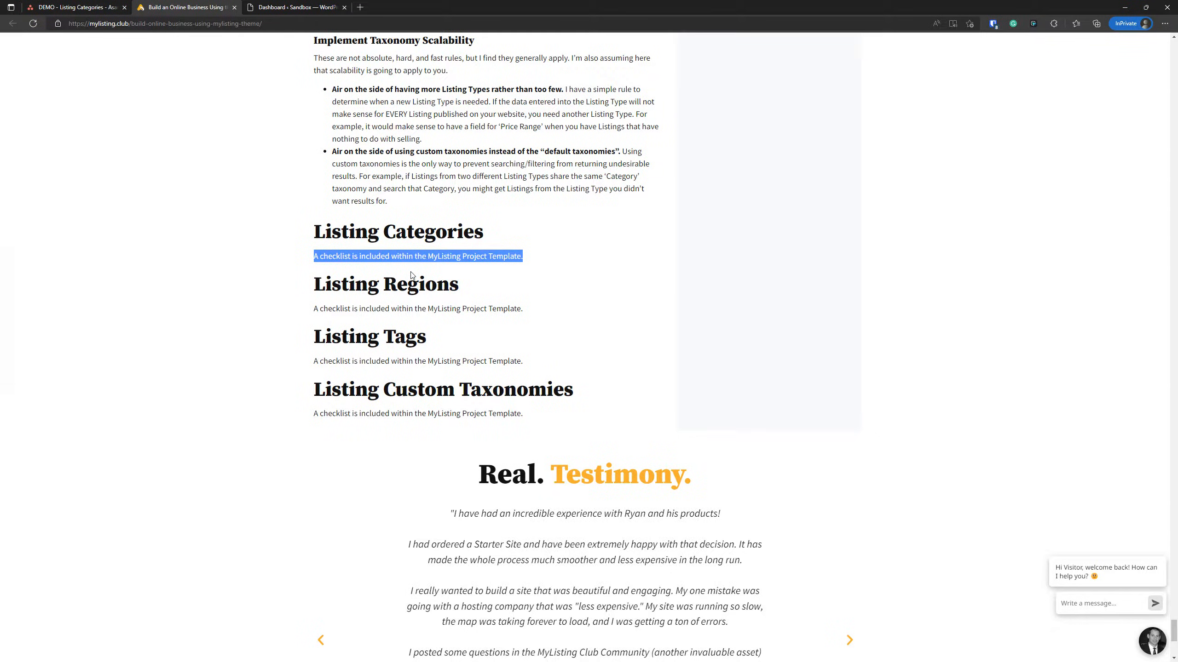
scroll(411, 276, "up", 5)
left_click(445, 339)
left_click_drag(596, 492, 305, 151)
scroll(372, 293, "up", 7)
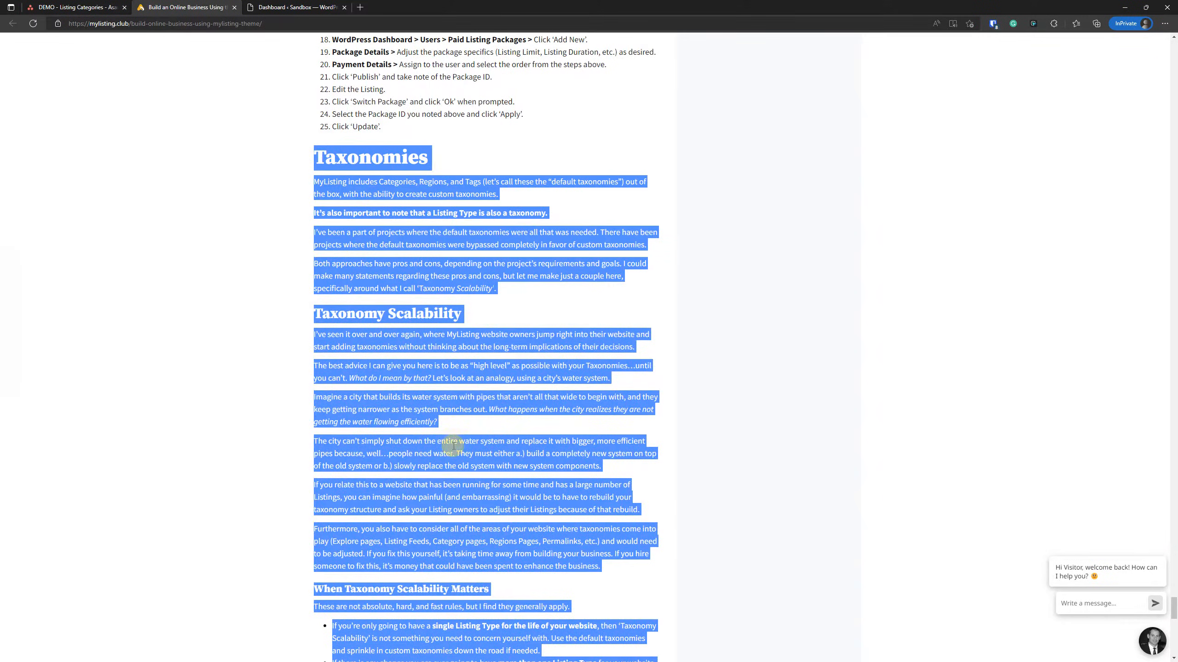
scroll(452, 452, "down", 3)
scroll(468, 399, "down", 1)
left_click(446, 362)
scroll(442, 361, "down", 10)
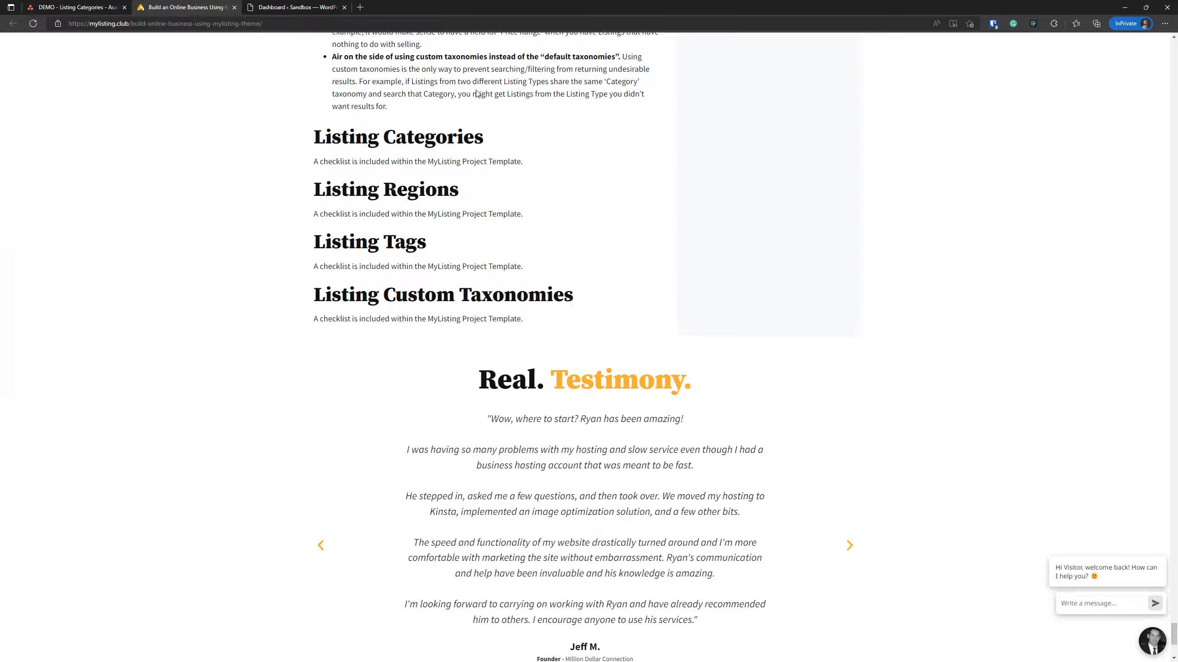
- Close the guide and review the subtask checklist of the Listing Categories task in Asana
left_click(234, 7)
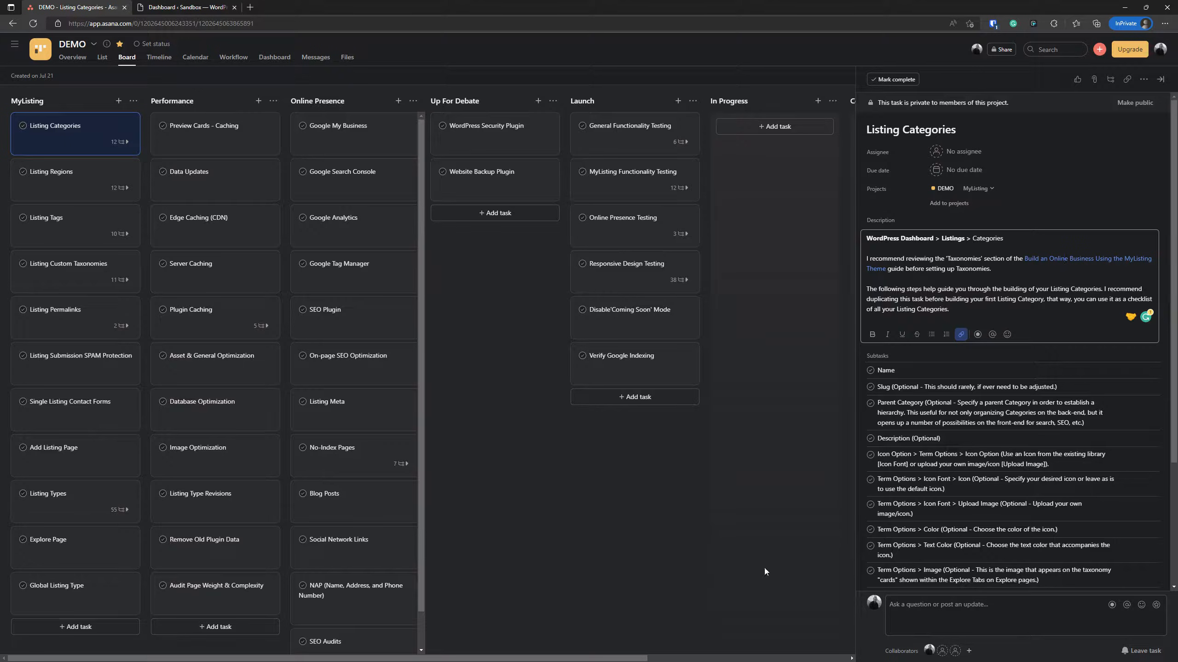
scroll(928, 434, "down", 3)
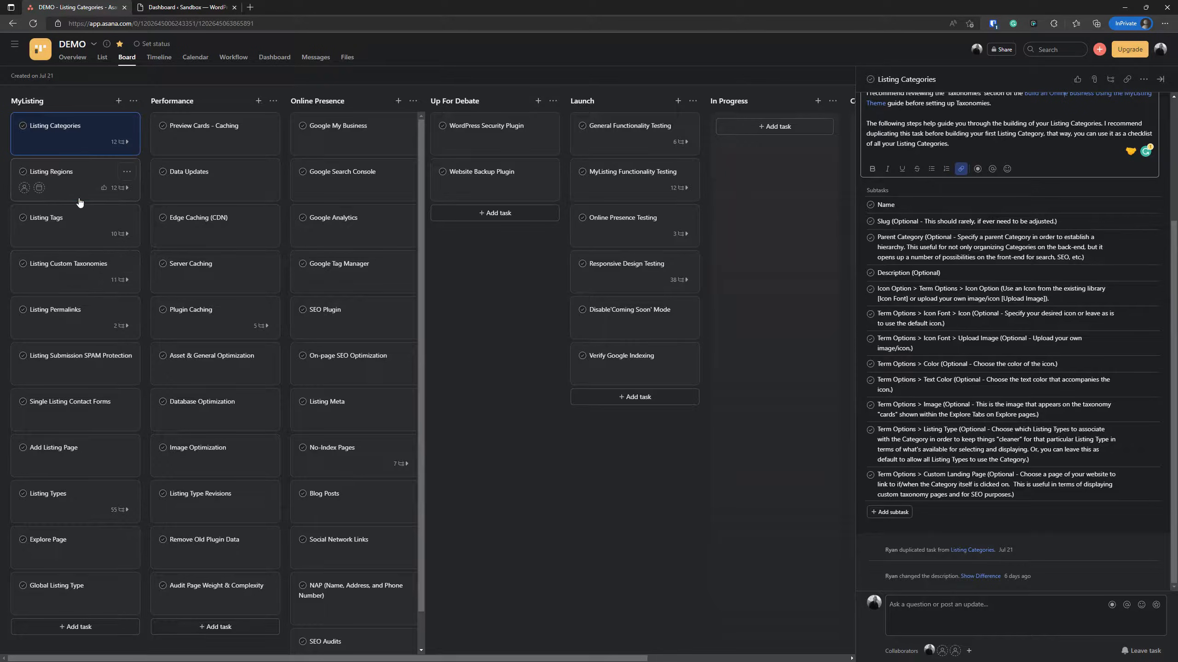
scroll(1013, 259, "up", 4)
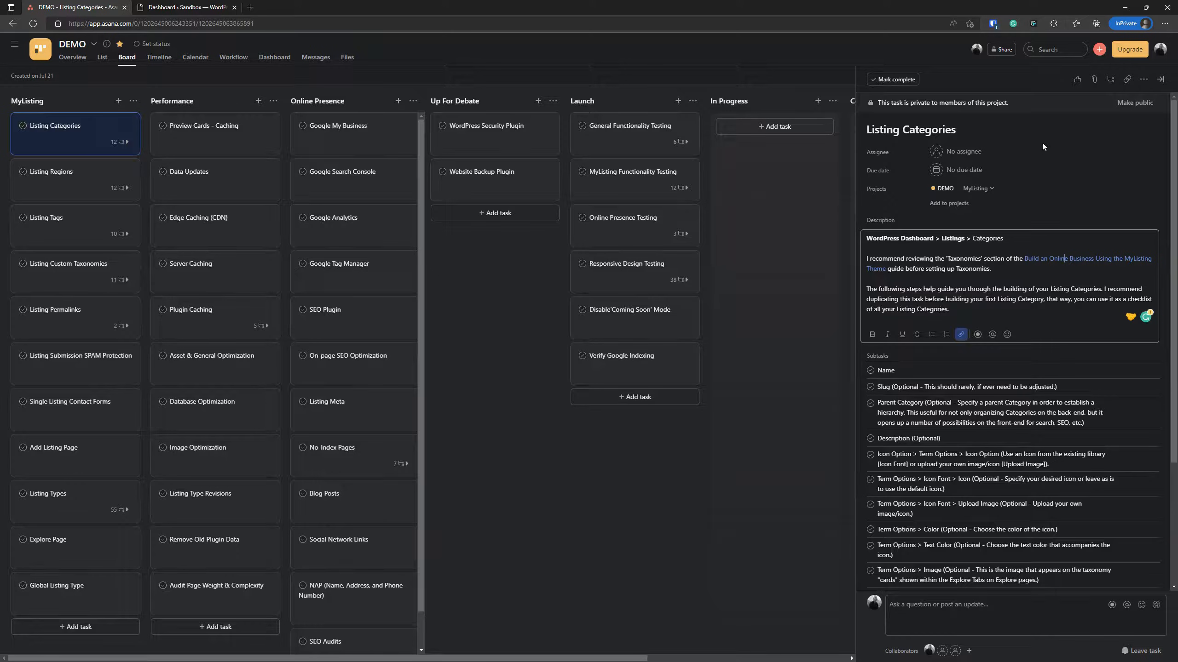
- View the additional actions for the Listing Categories task, including Duplicate task, and close the task details
left_click(1143, 79)
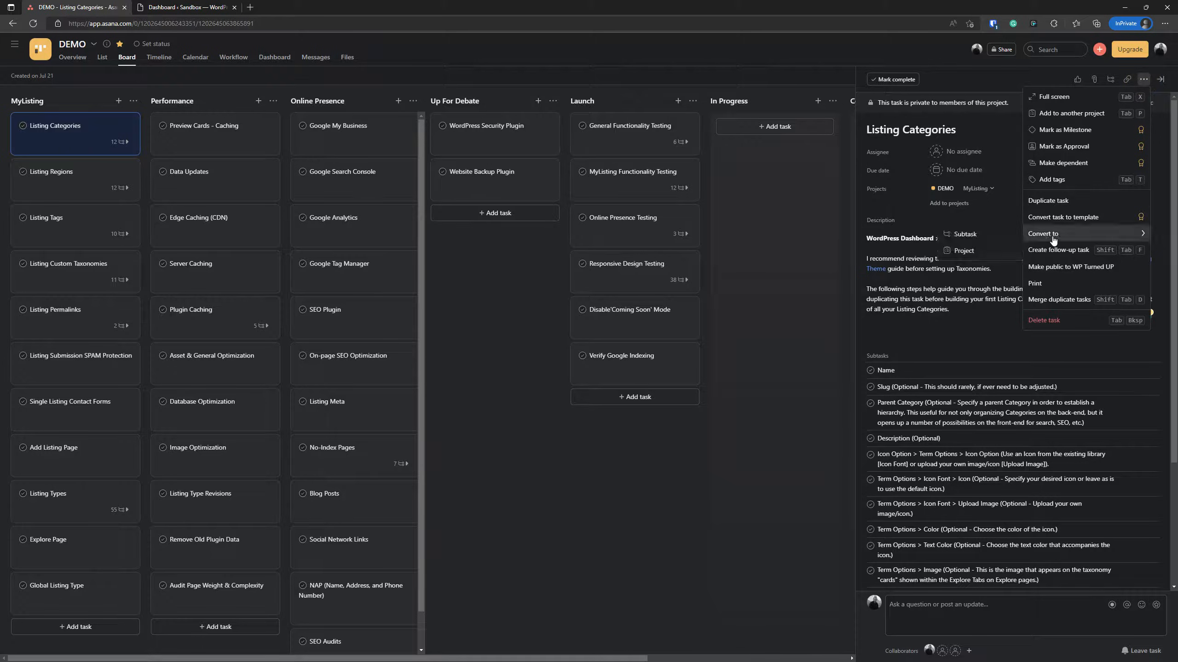
left_click(796, 431)
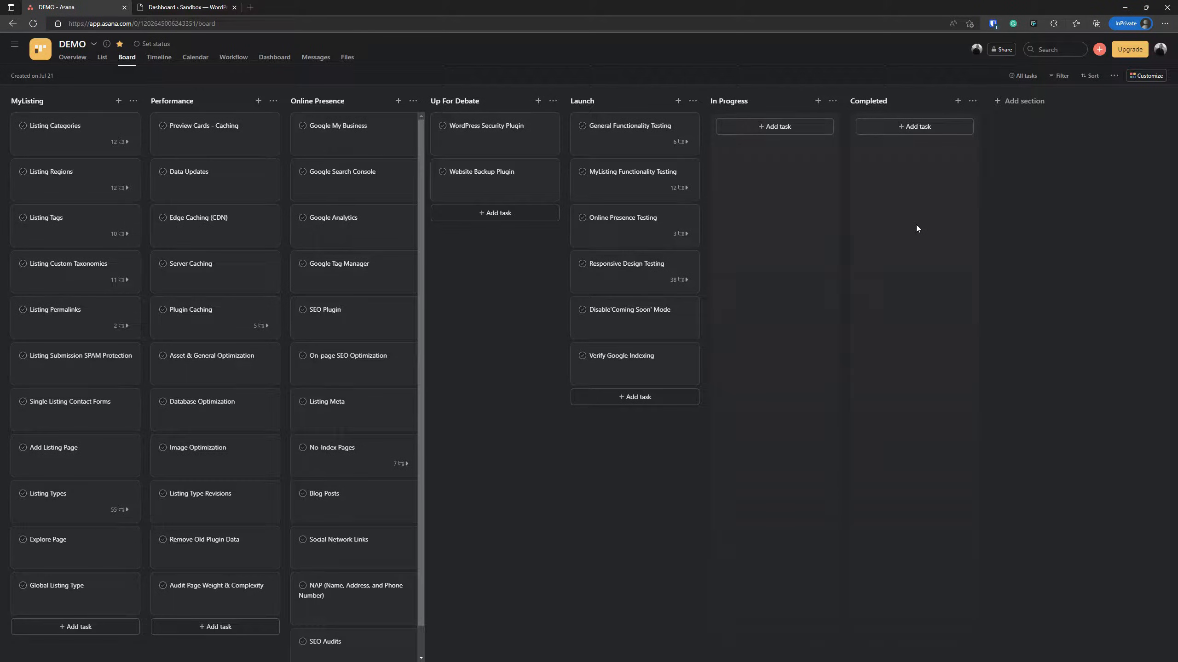
- Reopen the Listing Categories task and go through its description and subtasks again
left_click(85, 141)
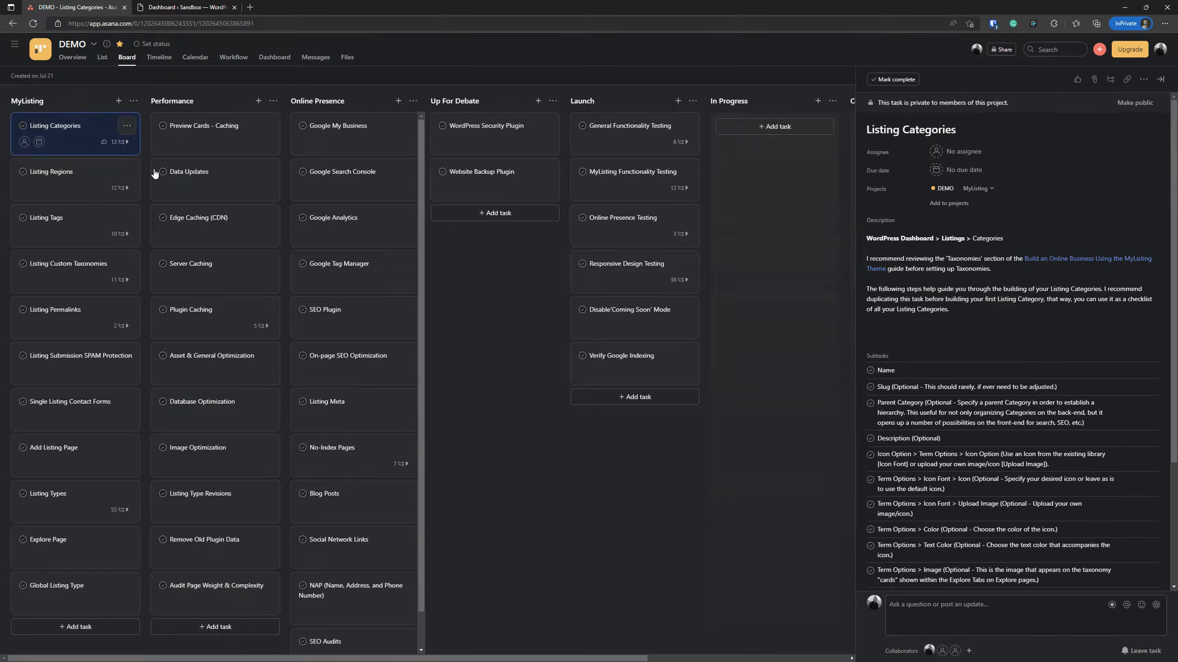
scroll(1002, 301, "down", 3)
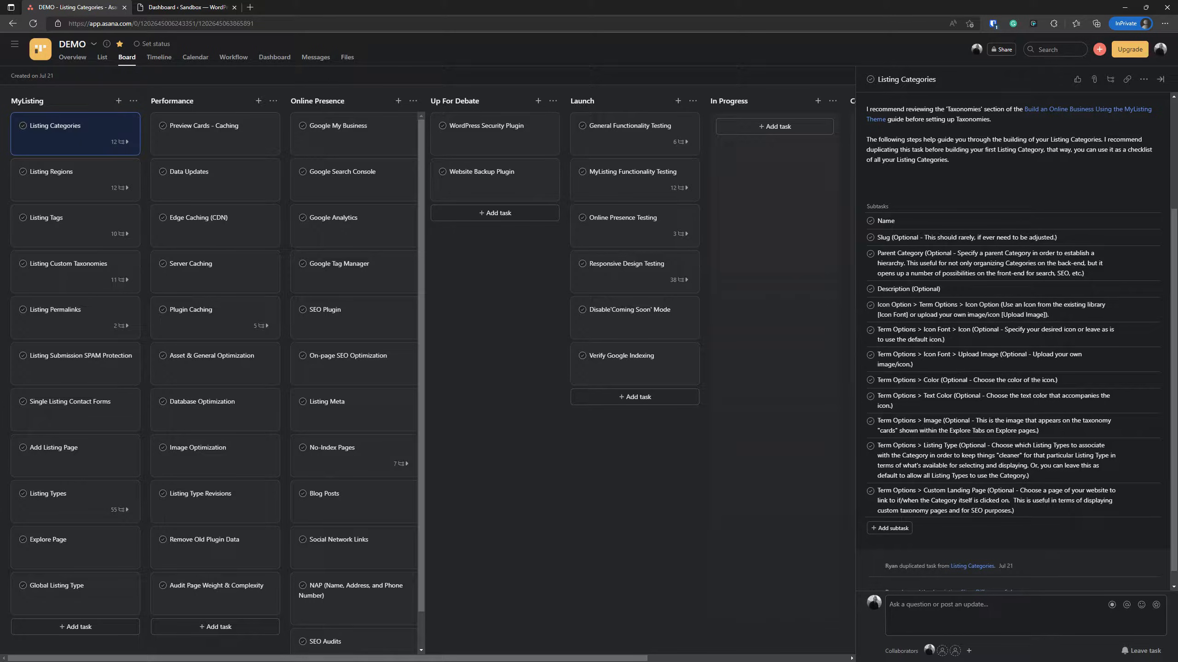
left_click(823, 422)
left_click(72, 139)
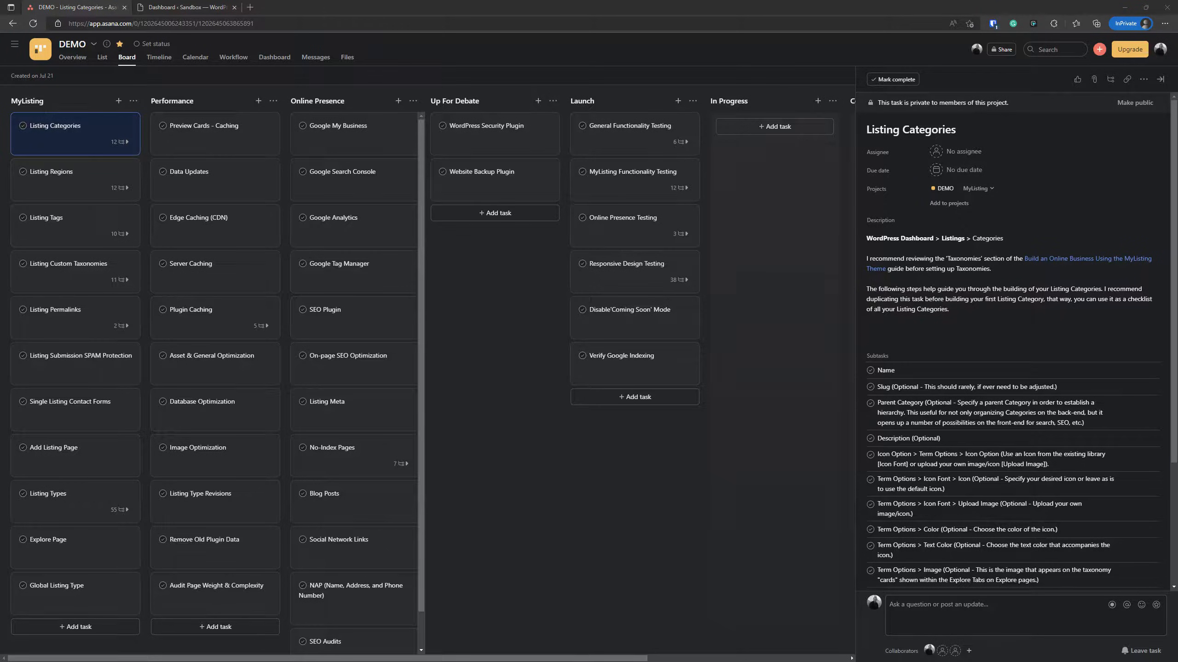
- Switch to the WordPress sandbox dashboard and show the installed plugins
left_click(185, 7)
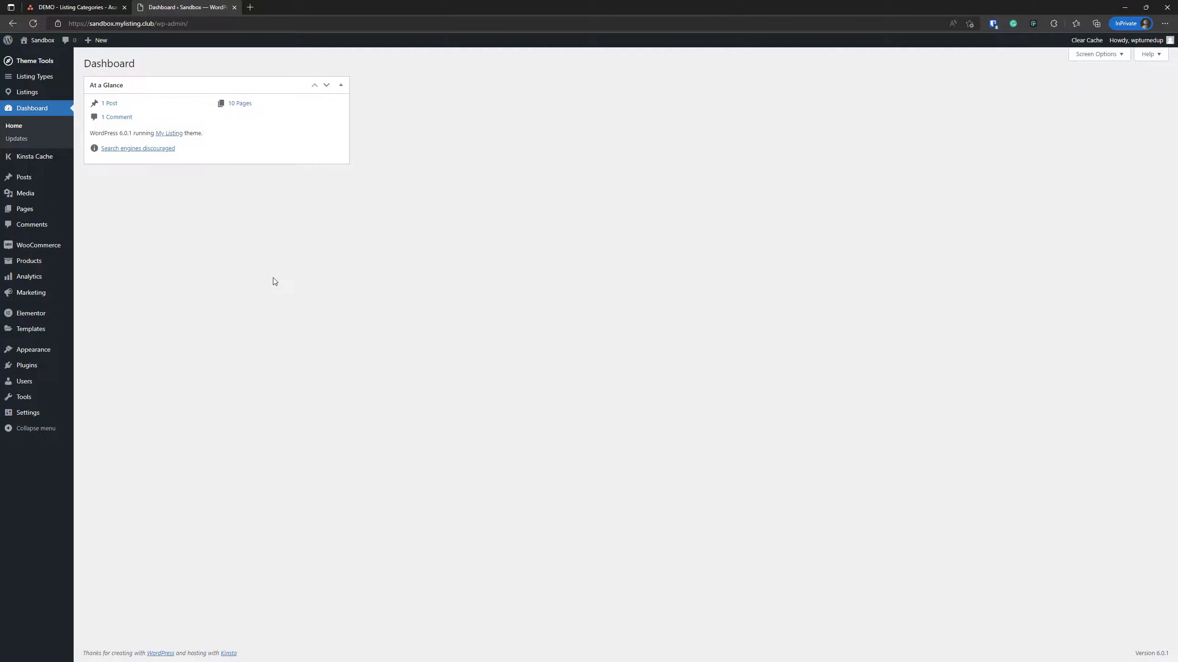
left_click(37, 369)
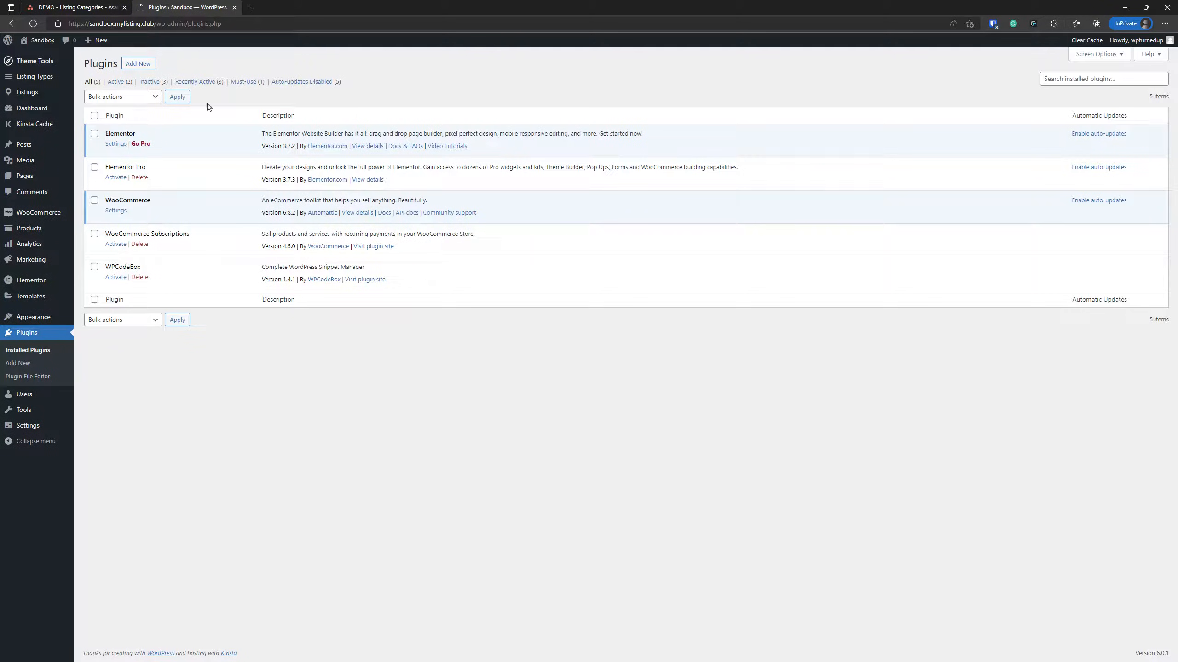
- Go to the listing Categories page and open the ParentCat1 category for editing
mouse_move(46, 93)
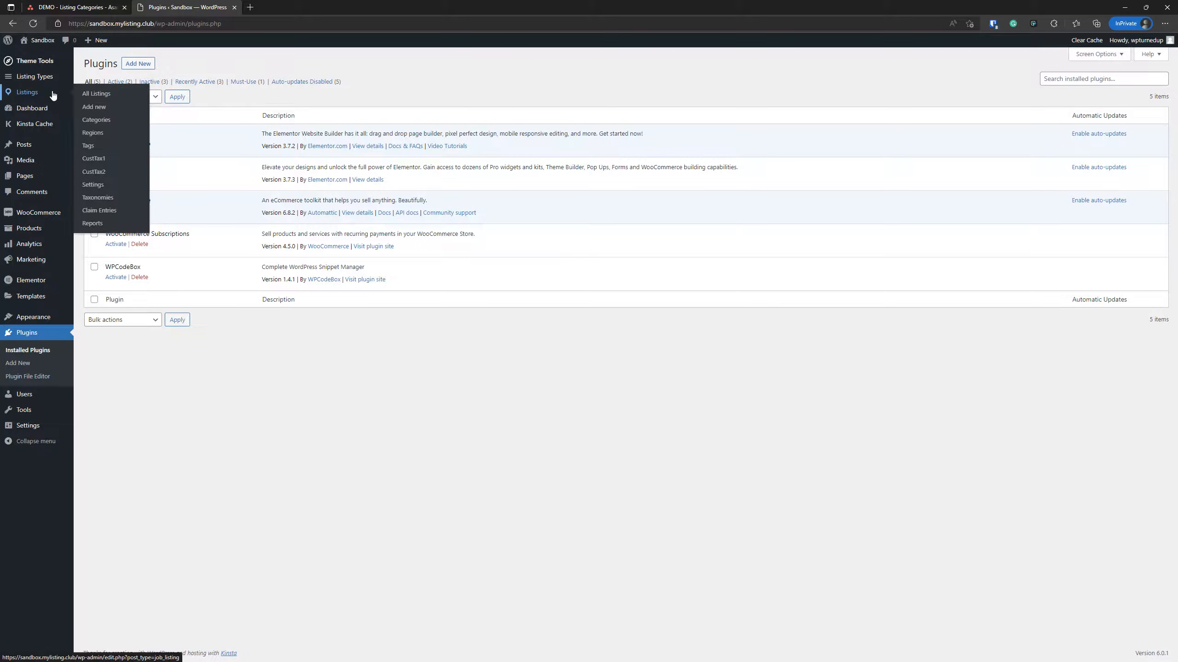
left_click(118, 121)
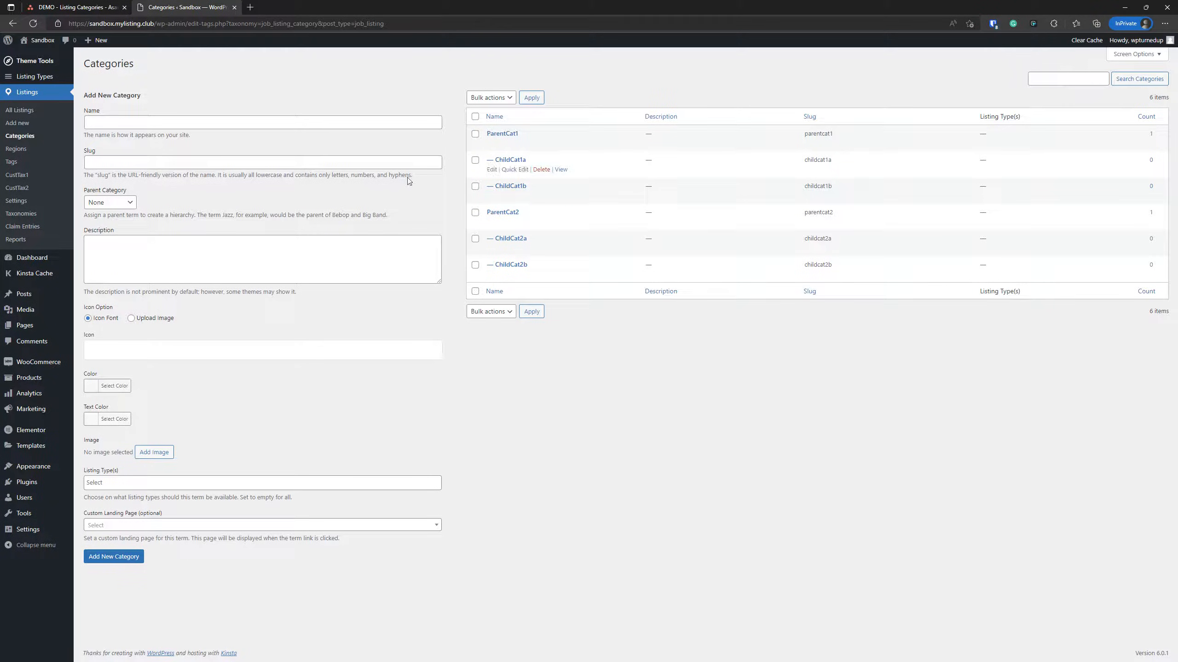
left_click(231, 120)
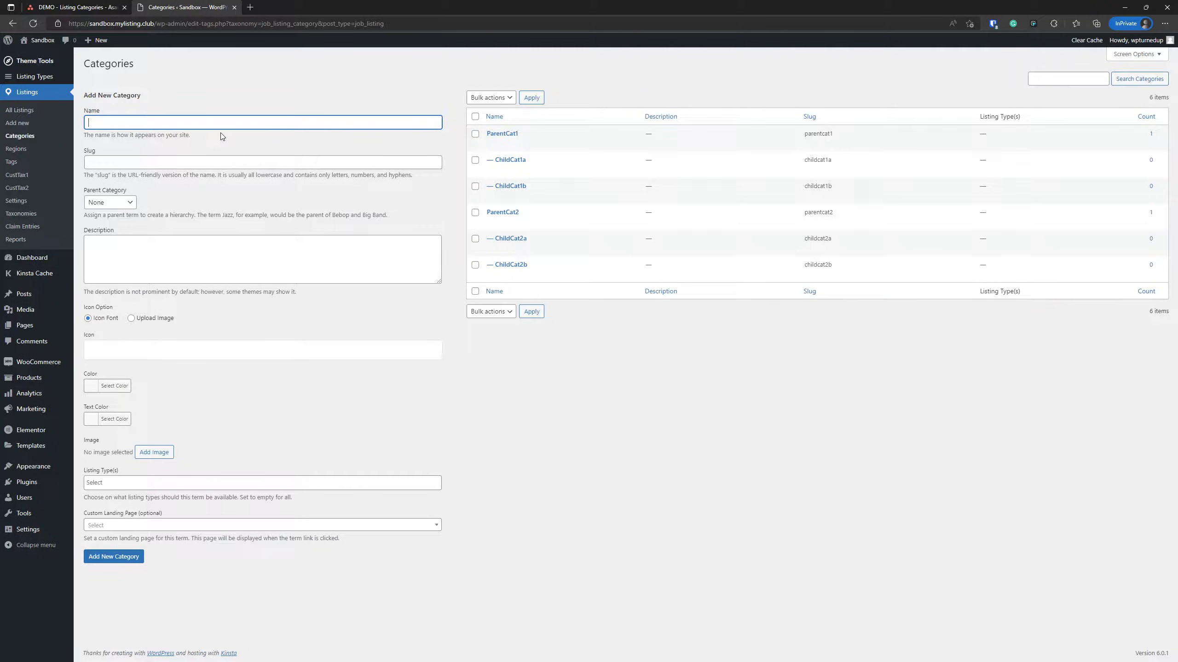
left_click(502, 134)
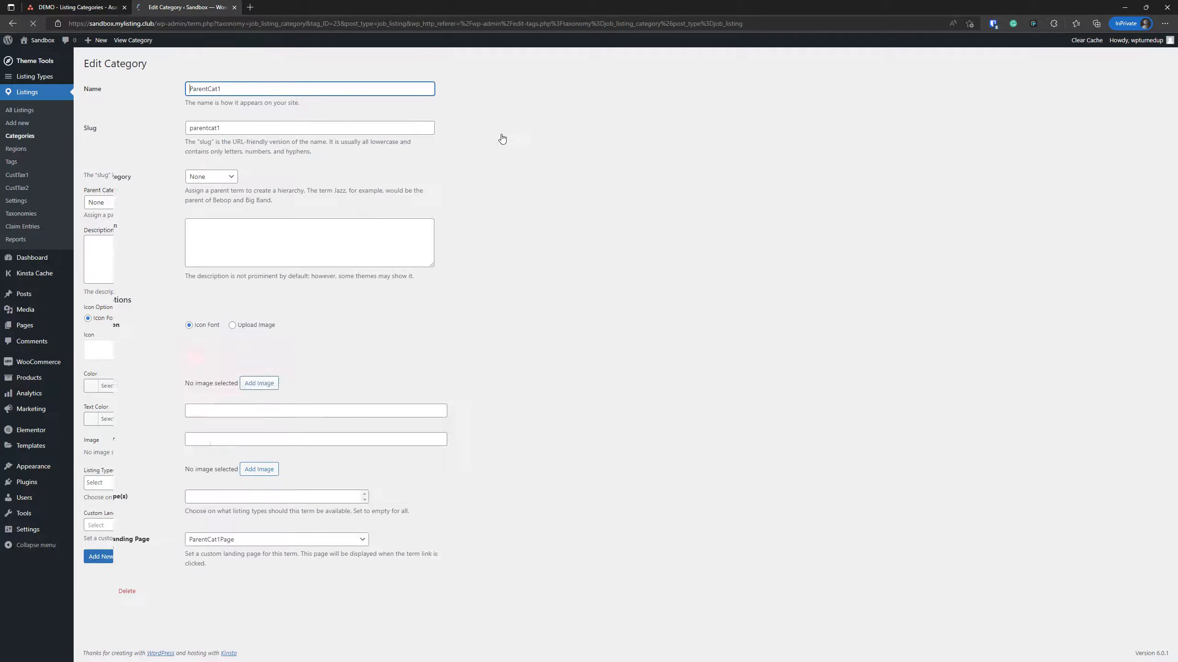
- Examine the Name and Slug fields of the ParentCat1 category
left_click_drag(219, 88, 183, 92)
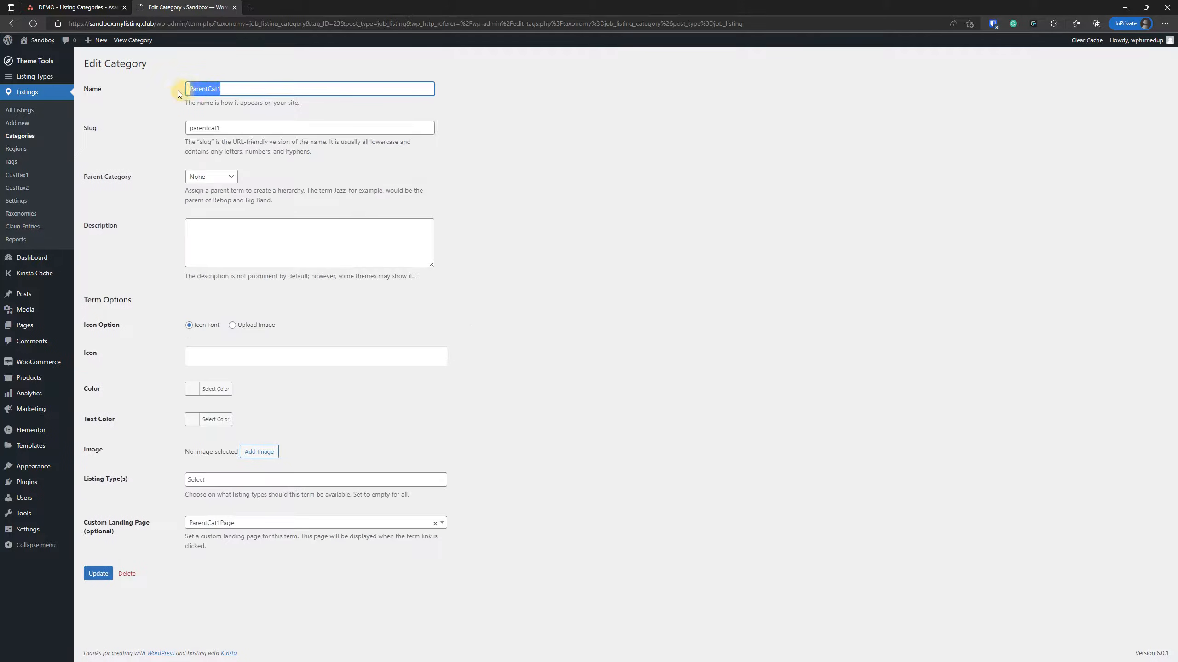
left_click_drag(246, 129, 147, 134)
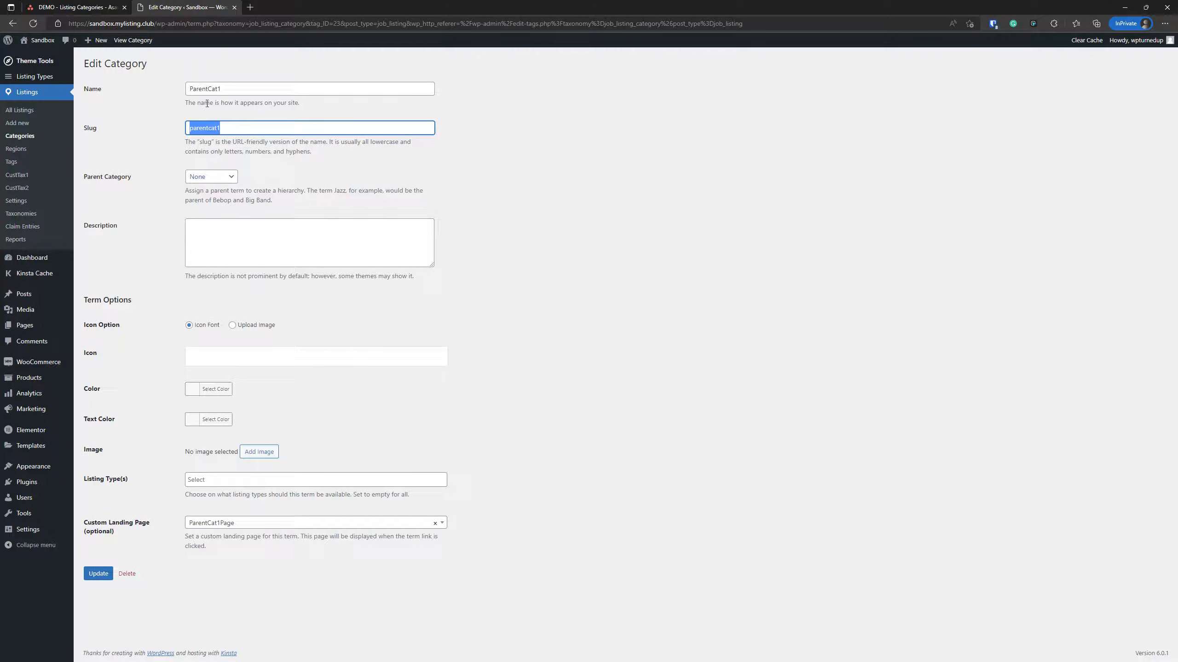
left_click(234, 88)
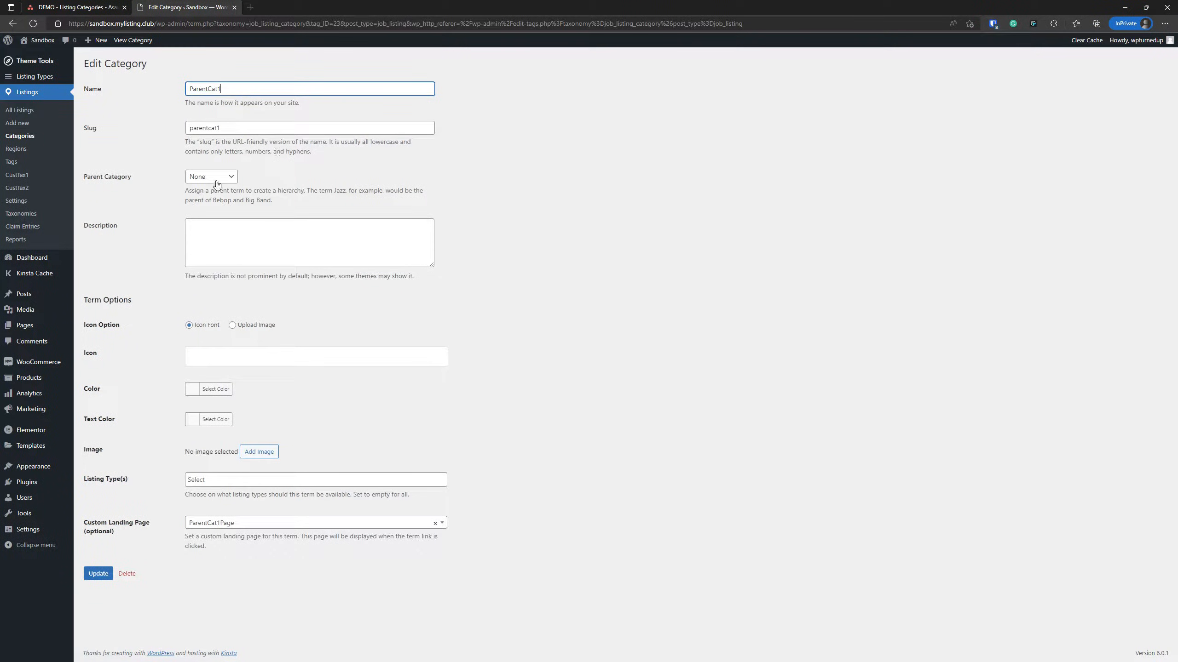
- Open the listing Categories page in a separate browser tab and open the ChildCat1a category for editing
right_click(21, 140)
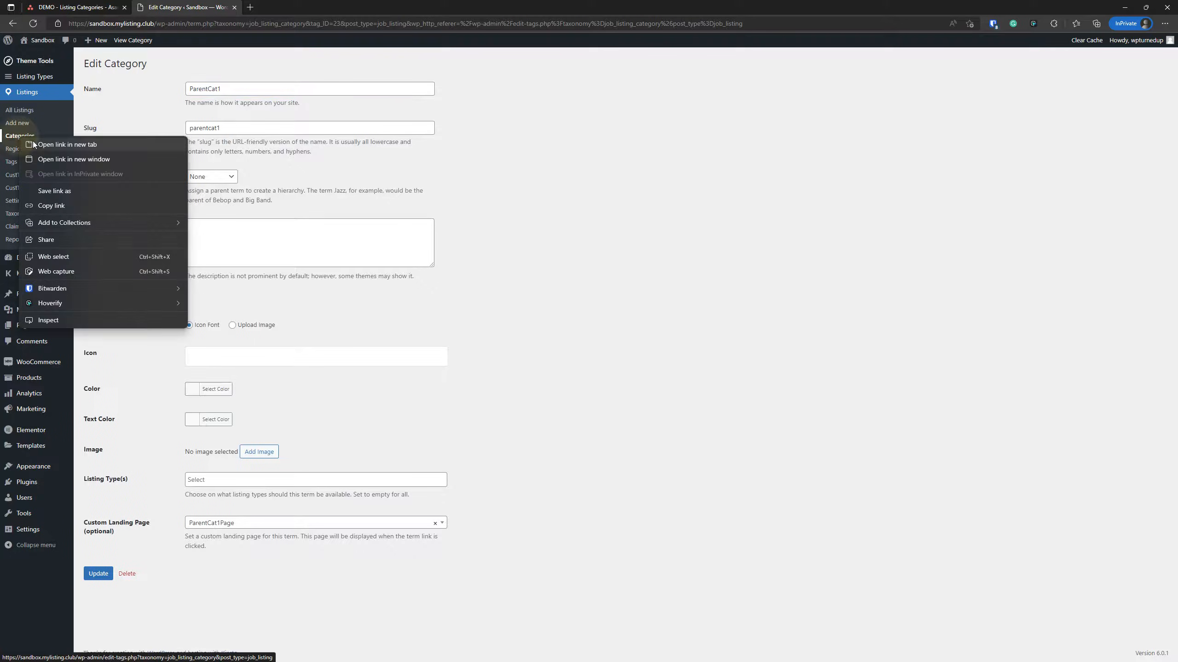
left_click(35, 143)
left_click(175, 5)
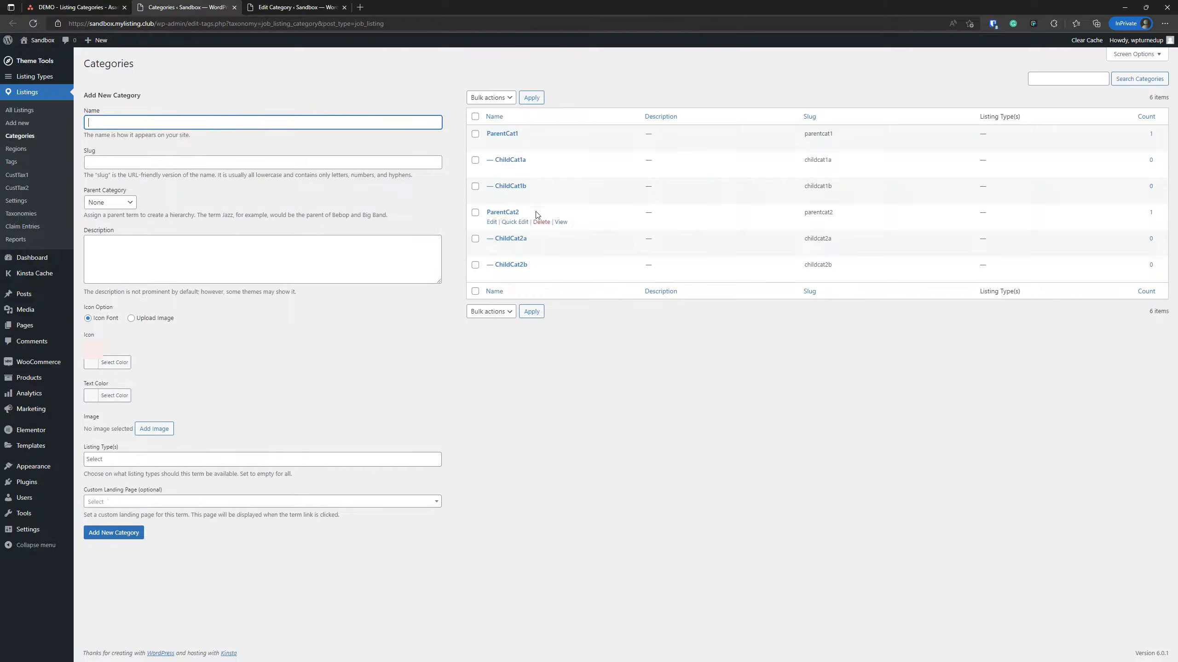
left_click(509, 160)
left_click(296, 7)
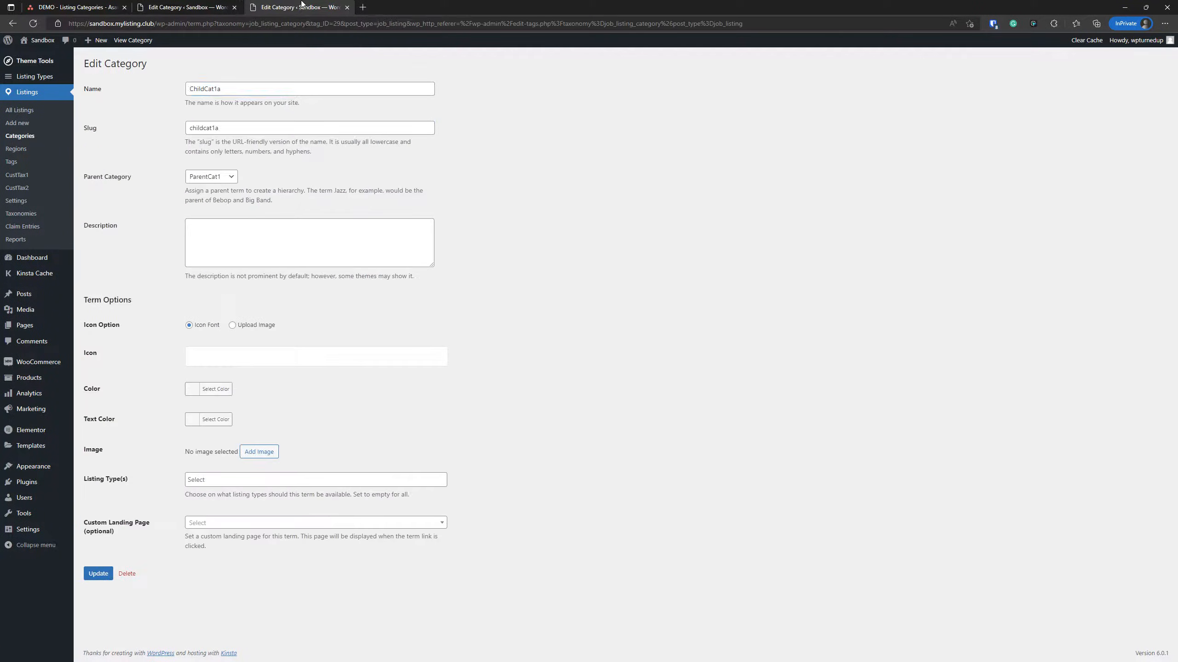
- Examine the Name and Parent Category fields of the ChildCat1a category
left_click(235, 89)
left_click_drag(236, 88, 167, 89)
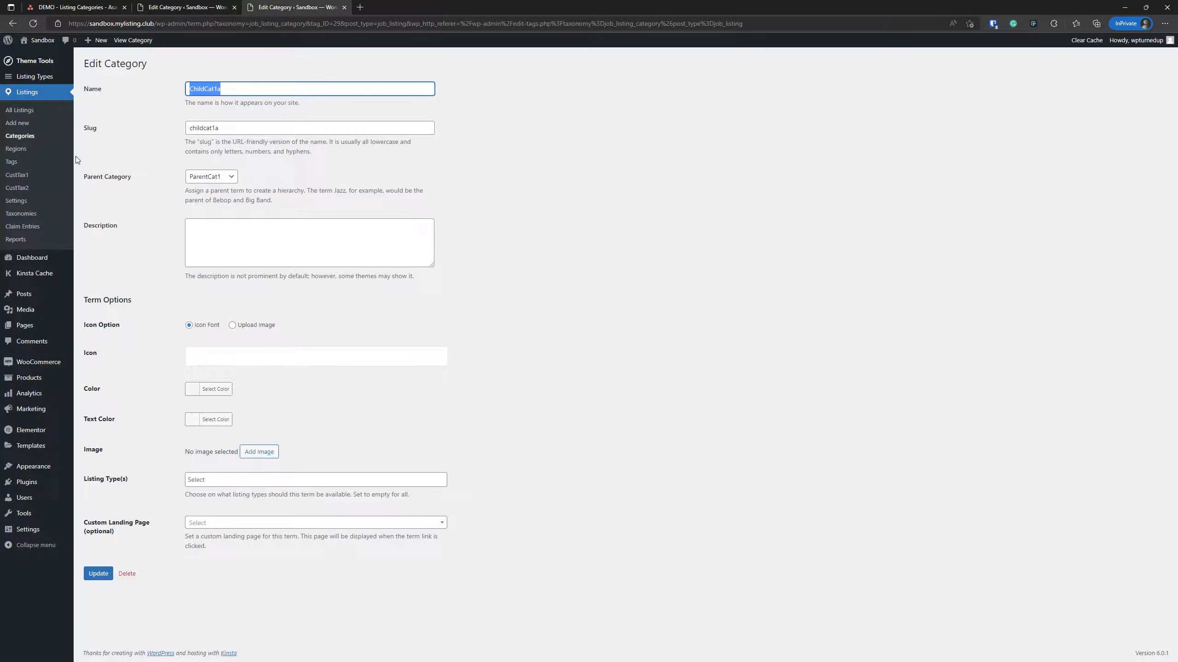
left_click_drag(131, 177, 83, 177)
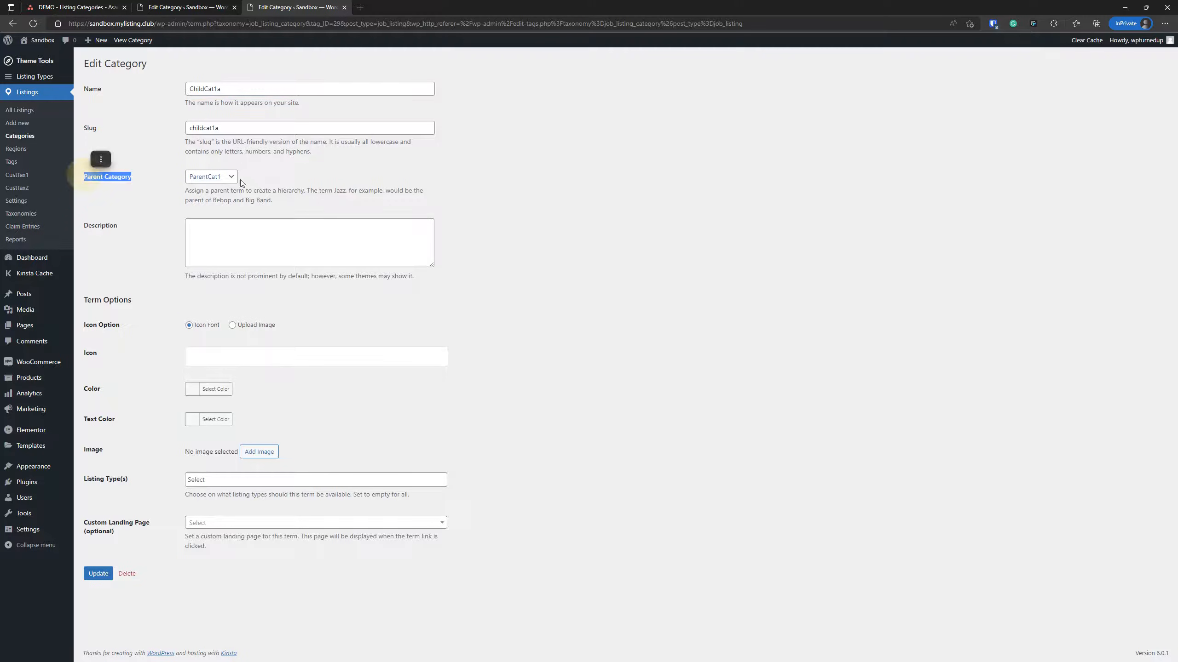
- Open the listing Categories page in another browser tab and place it ahead of the two category edit pages
left_click(186, 6)
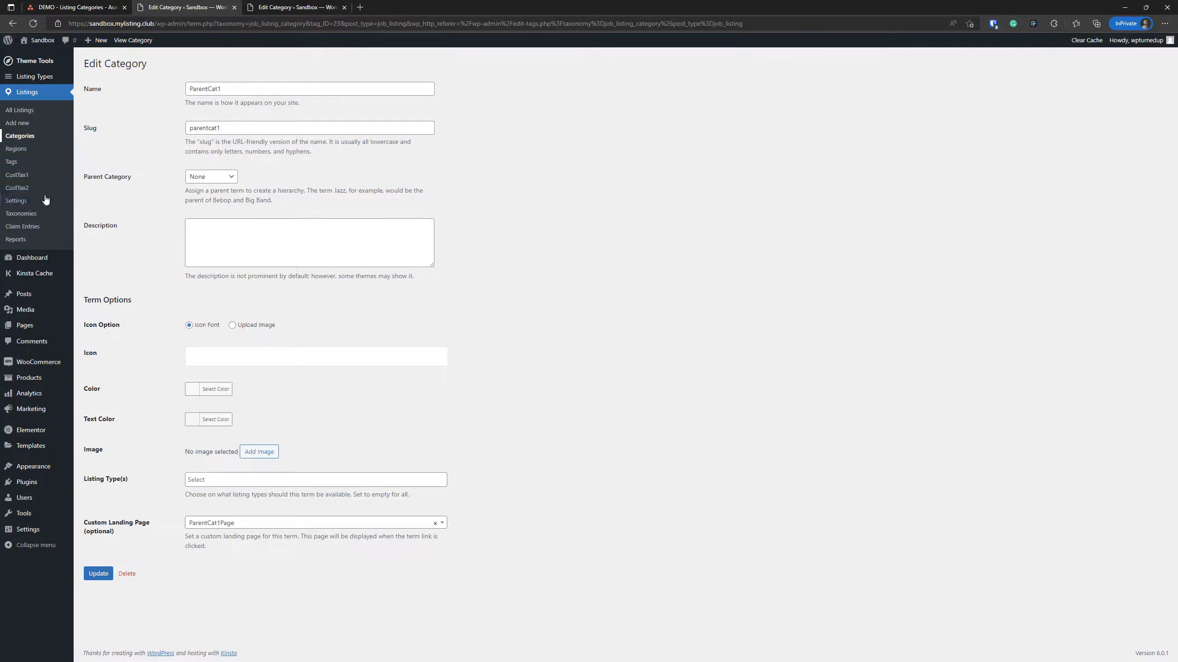
right_click(26, 137)
left_click(52, 147)
left_click_drag(368, 4, 231, 8)
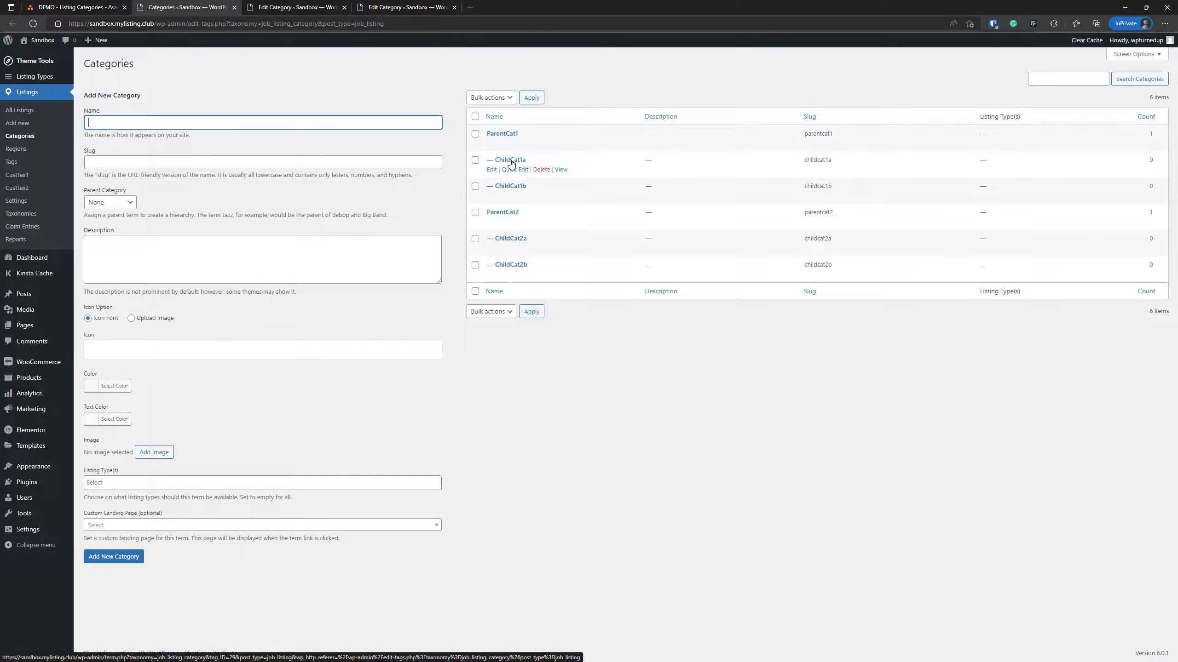
- Compare the ChildCat1a and ParentCat1 edit pages, and close the ChildCat1a page
left_click(402, 6)
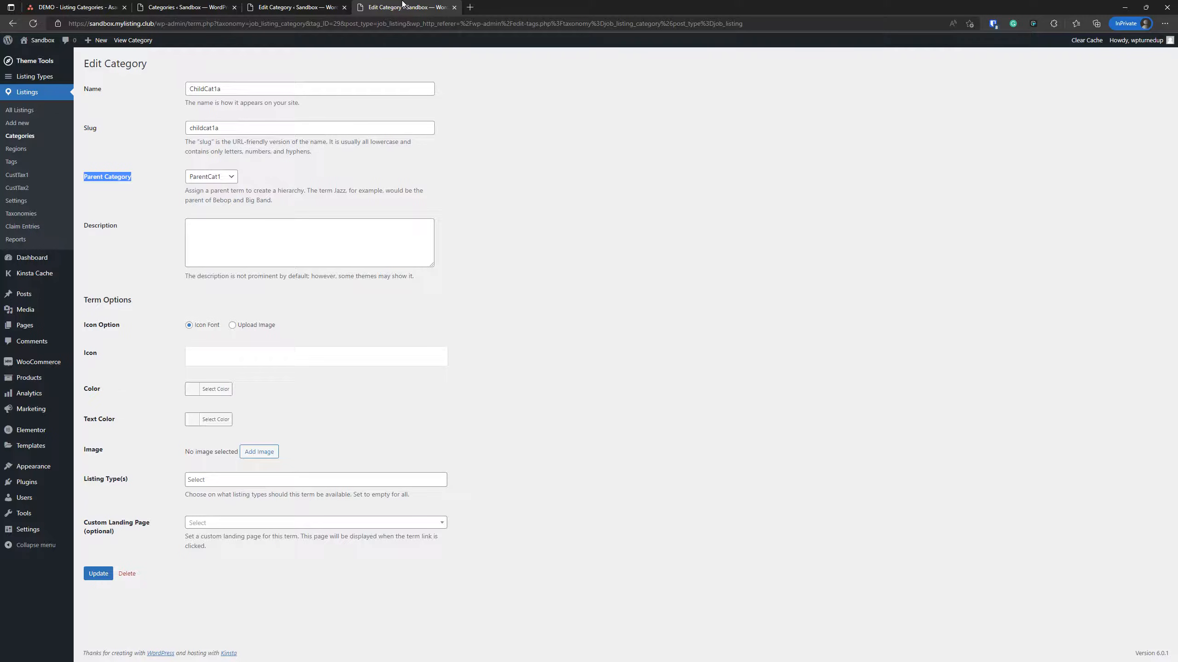
left_click(320, 7)
left_click(408, 7)
left_click(454, 7)
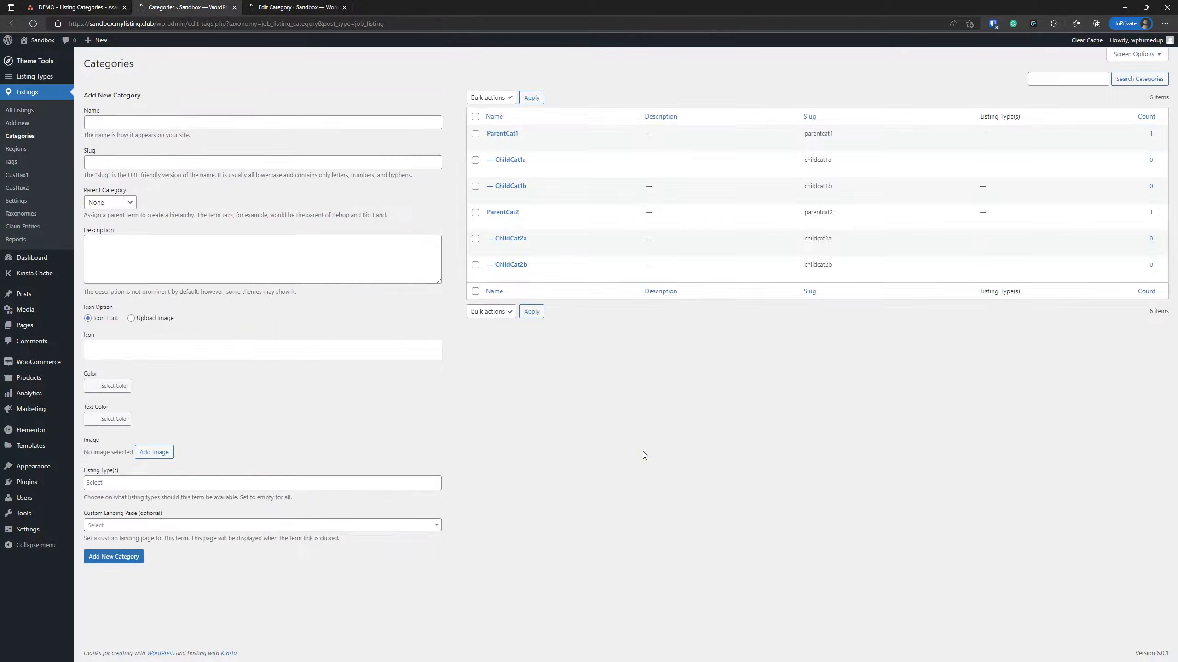
- Return to the ParentCat1 category and fill its Description with random placeholder text
left_click(274, 7)
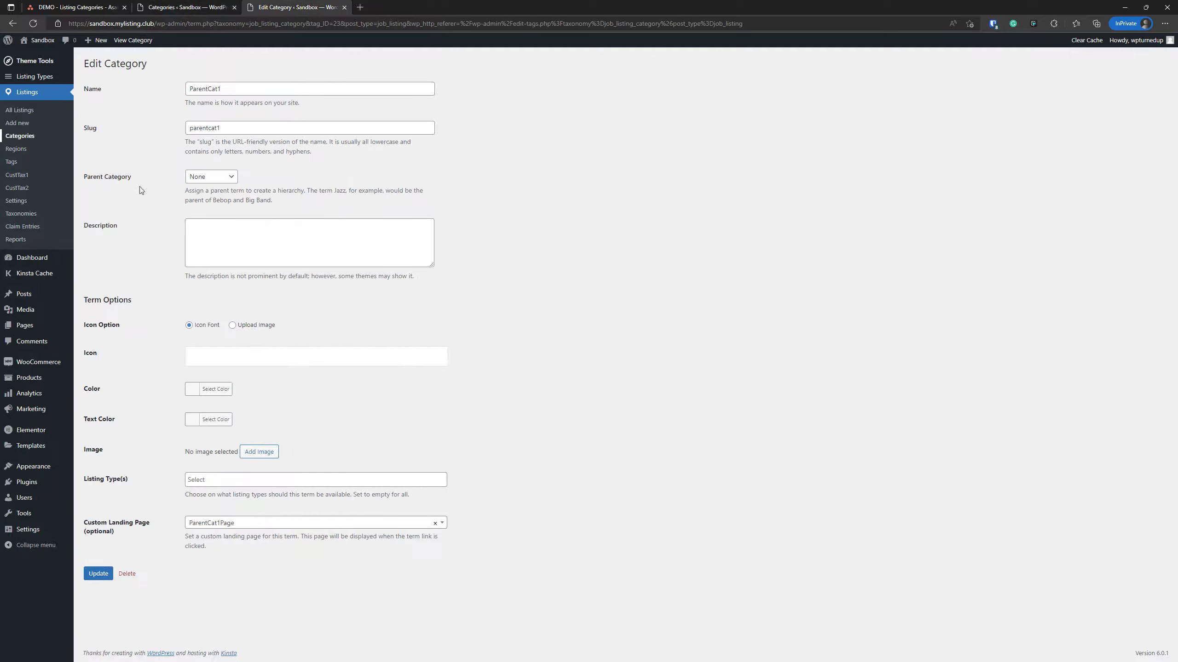
left_click(229, 238)
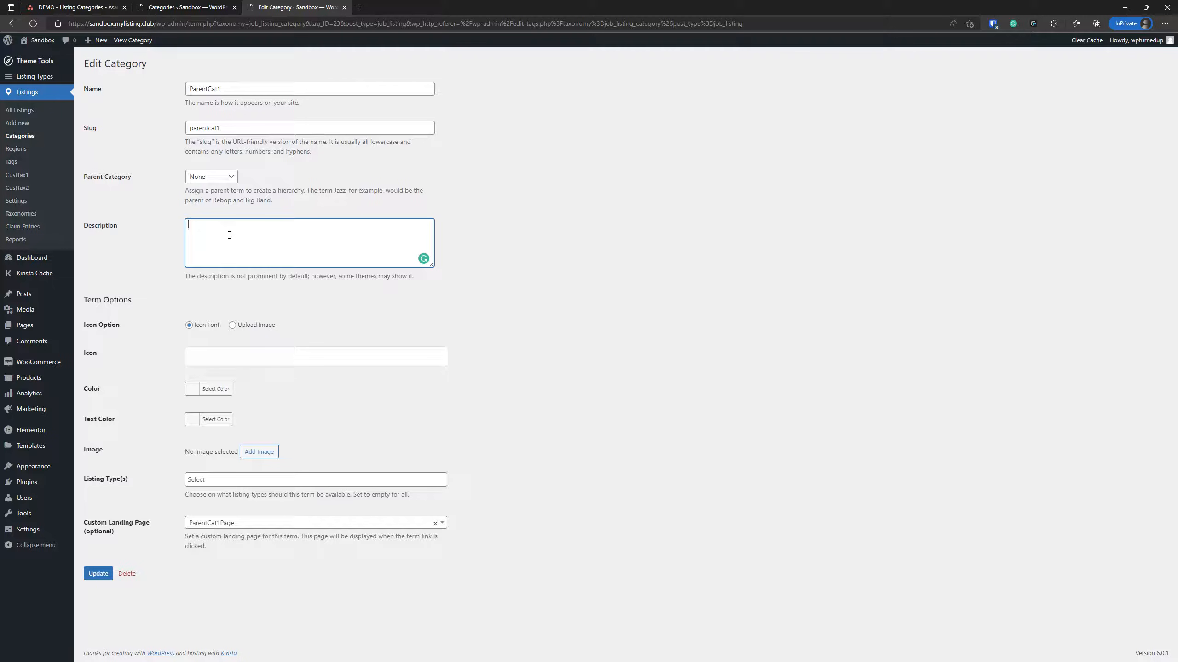
type("ldfjslakdfdfkdj f kdfjldk fjdlkfd fdkjdfkdjfdll fdklfjdfldjfl fdljdkfdlfdjfldfjd")
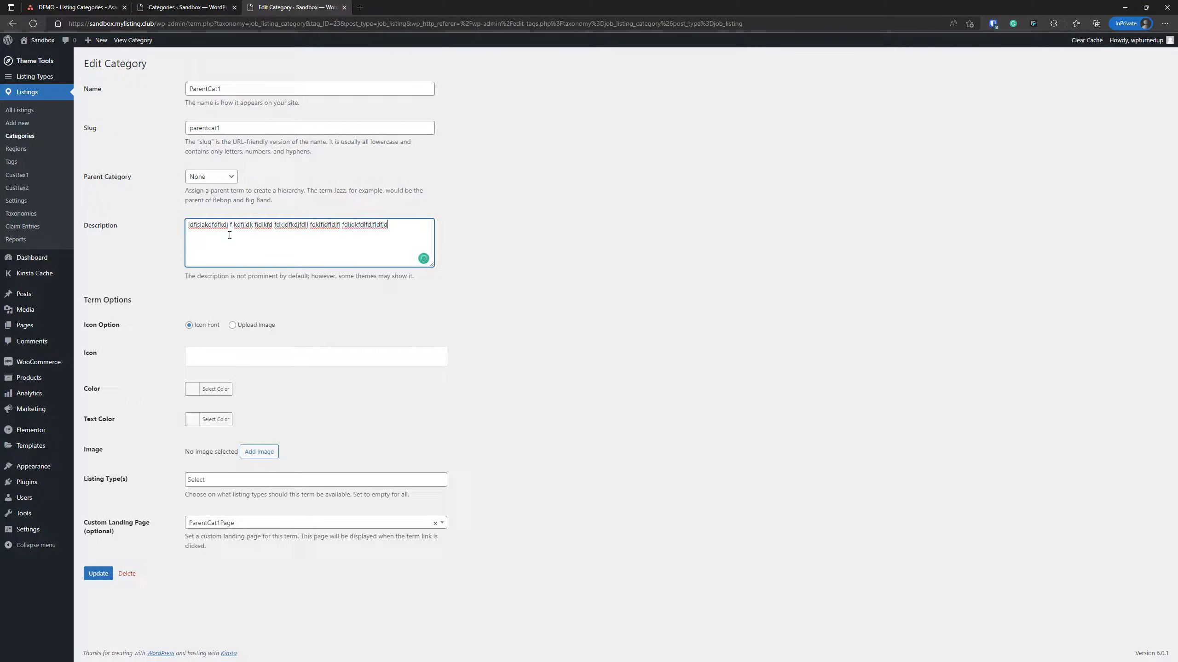
type(" gfdljkljdfdfd dljfkldffdf fljdlfdlfdd")
left_click(687, 251)
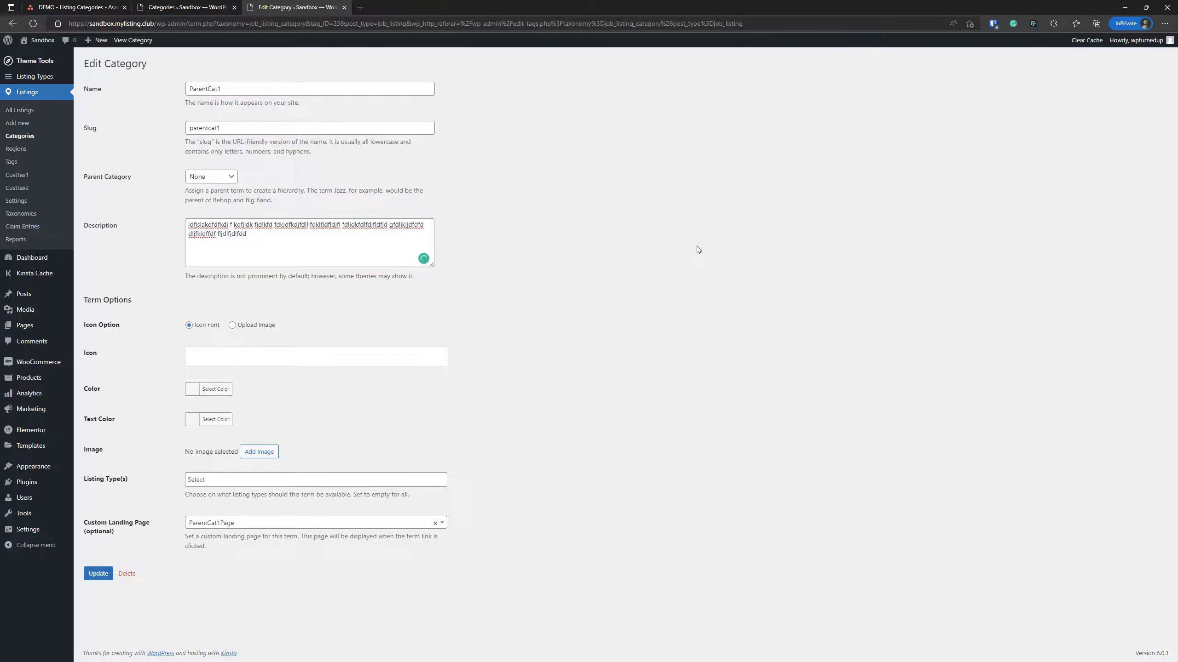
left_click(668, 290)
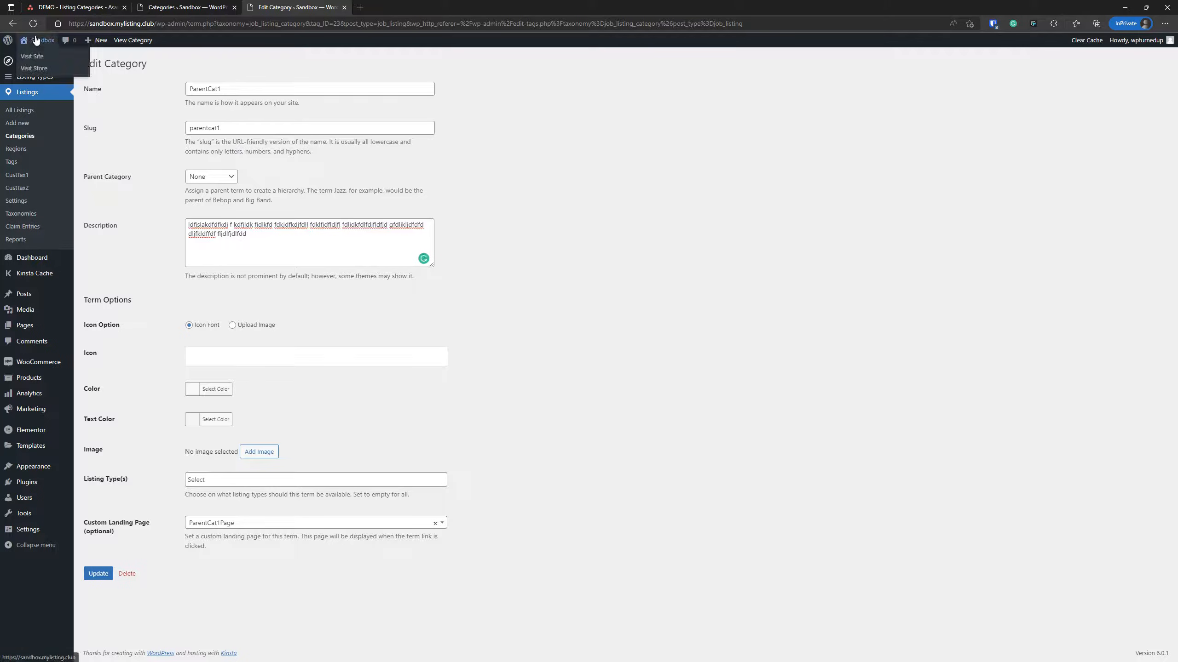
- Open the site's front end in a separate browser tab, view ParentCat1 from the Explore page's listing card, and return to Explore
mouse_move(36, 40)
right_click(35, 67)
left_click(68, 62)
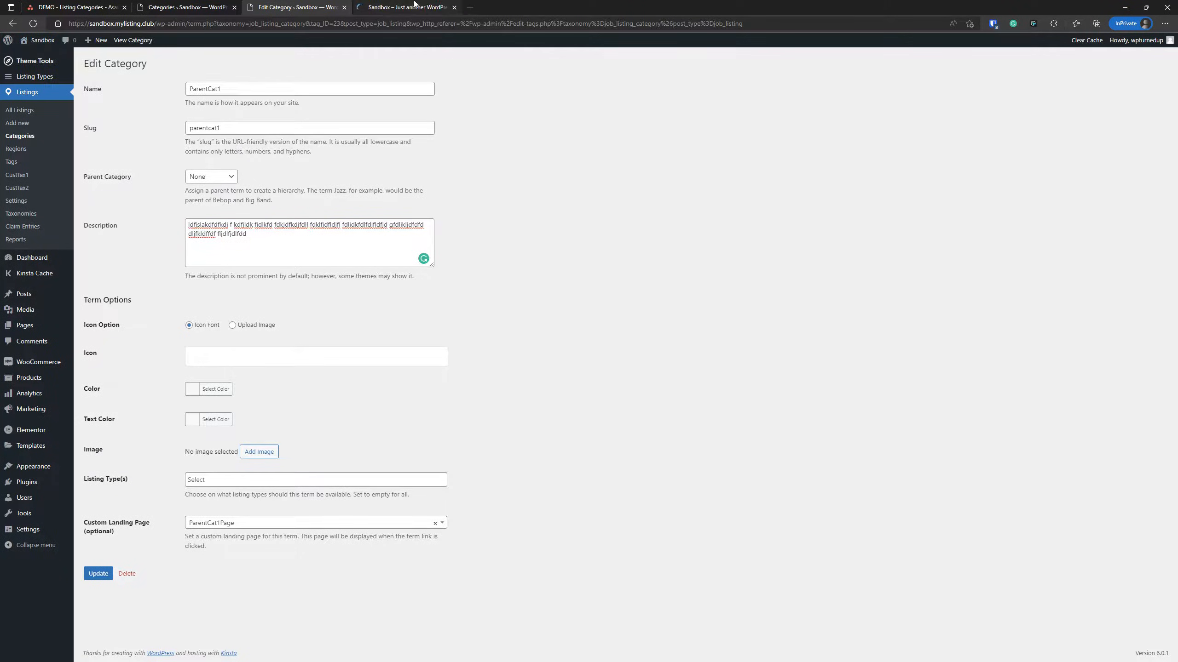
left_click(414, 6)
left_click(1032, 56)
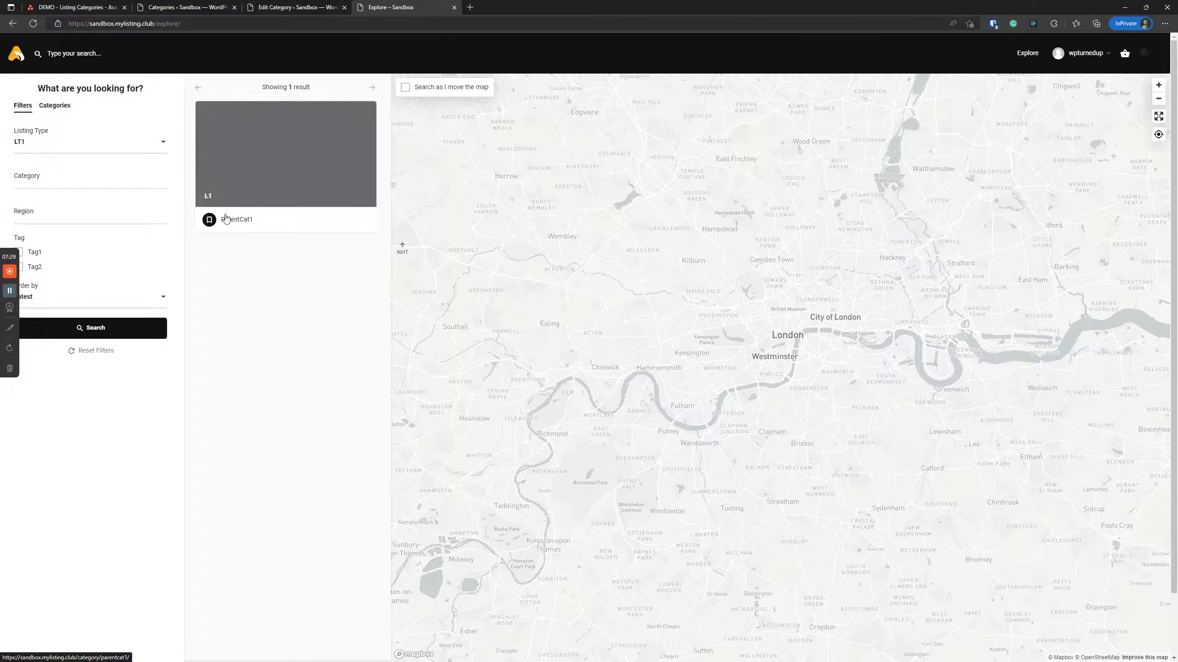
left_click(238, 229)
key("alt+Left")
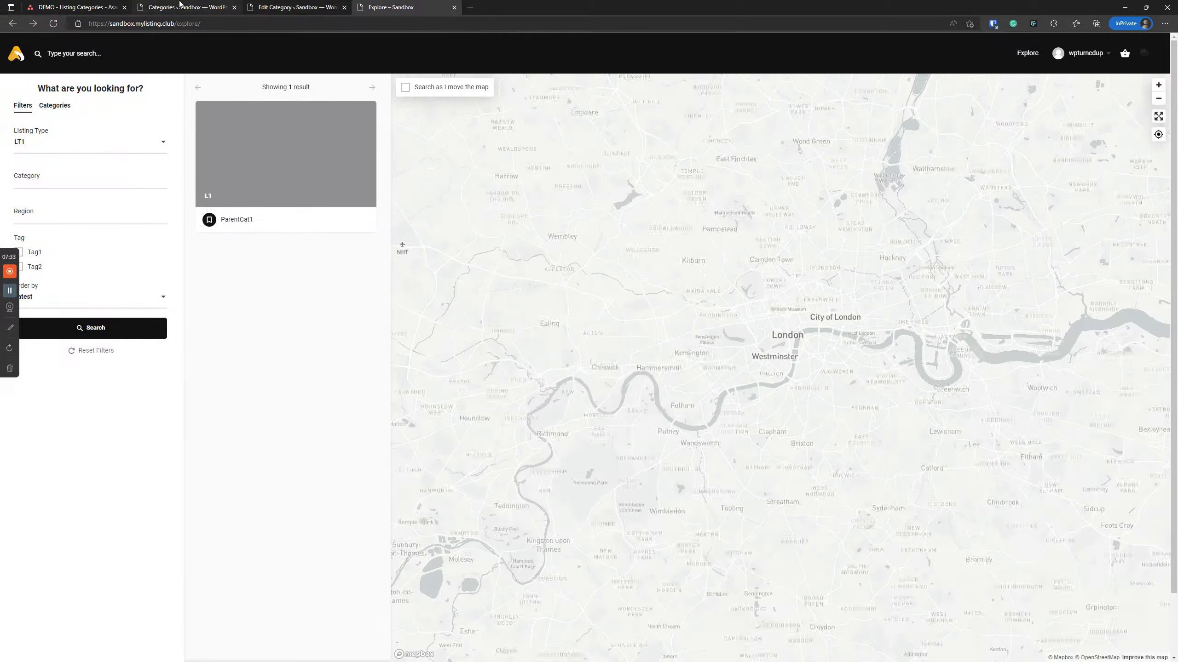
- Open the Listing Types page in a separate browser tab beside the Asana task and open LT1 for editing
left_click(181, 8)
right_click(39, 75)
left_click(81, 88)
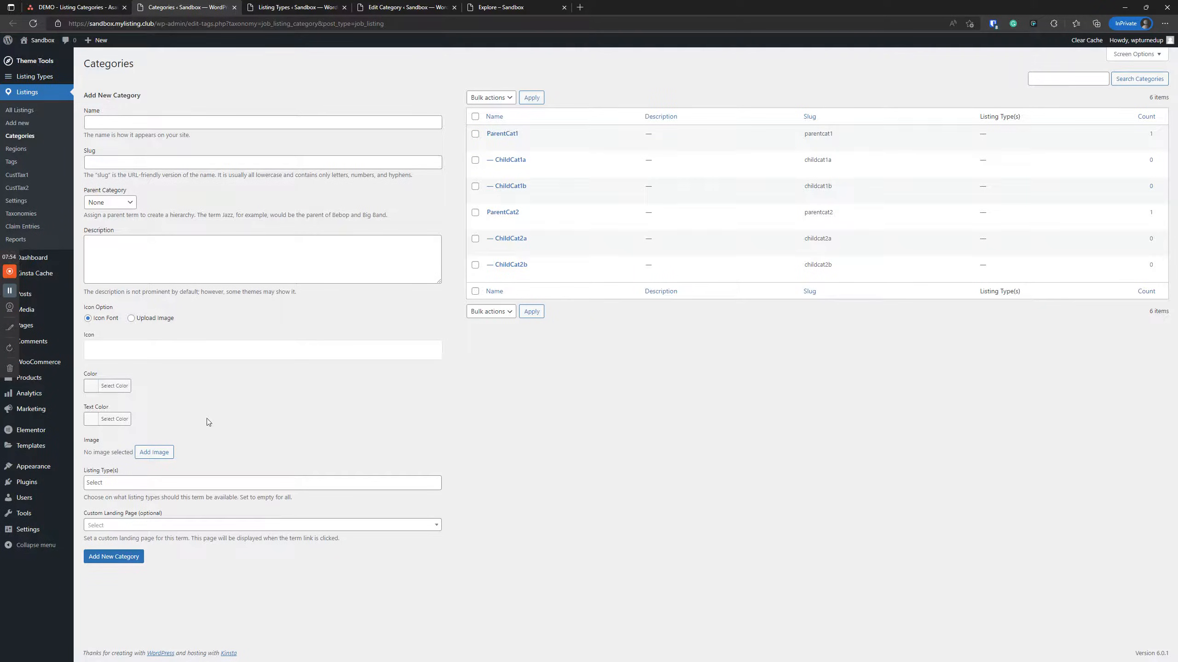
left_click_drag(303, 6, 147, 9)
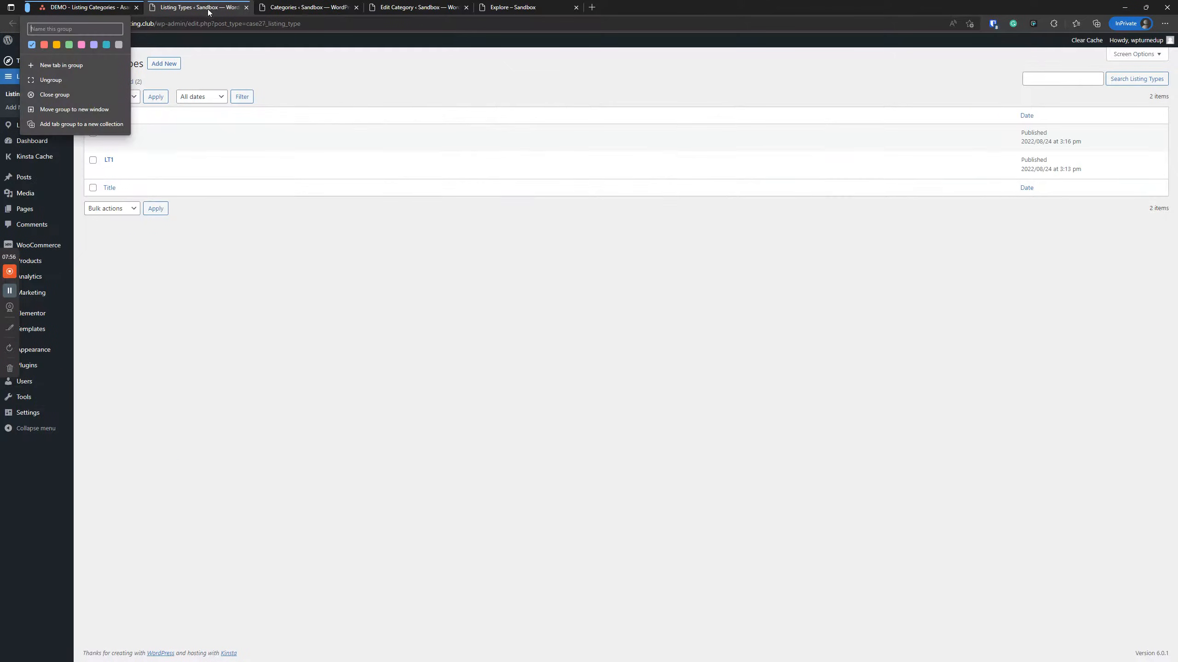
left_click(437, 308)
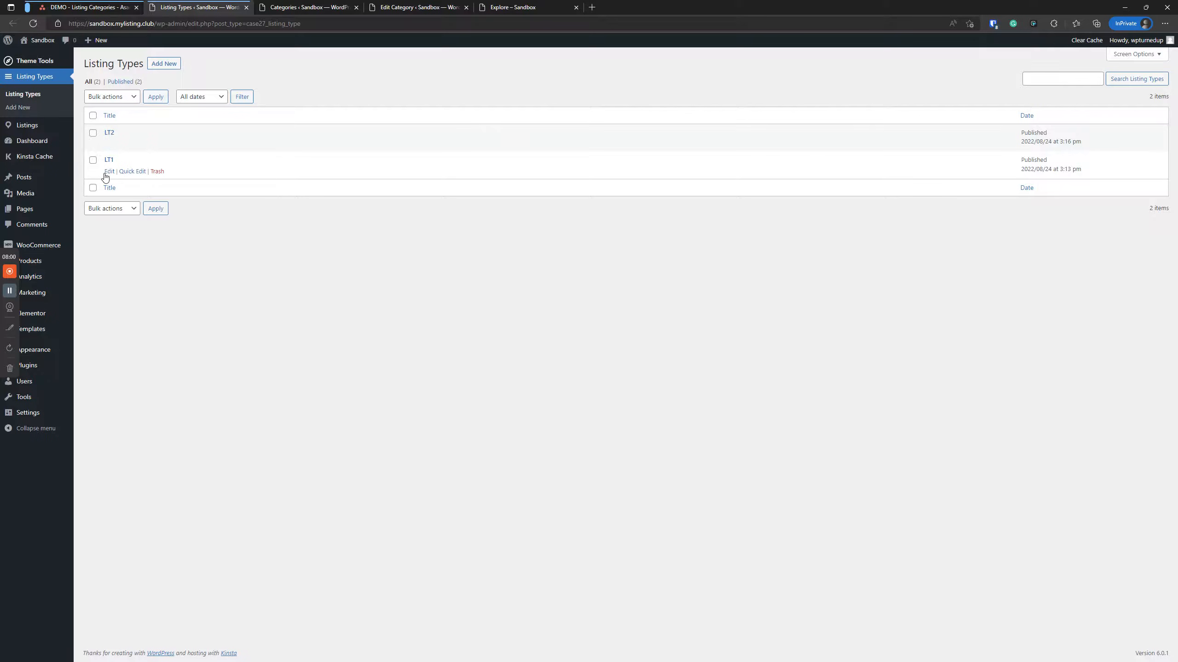
left_click(110, 160)
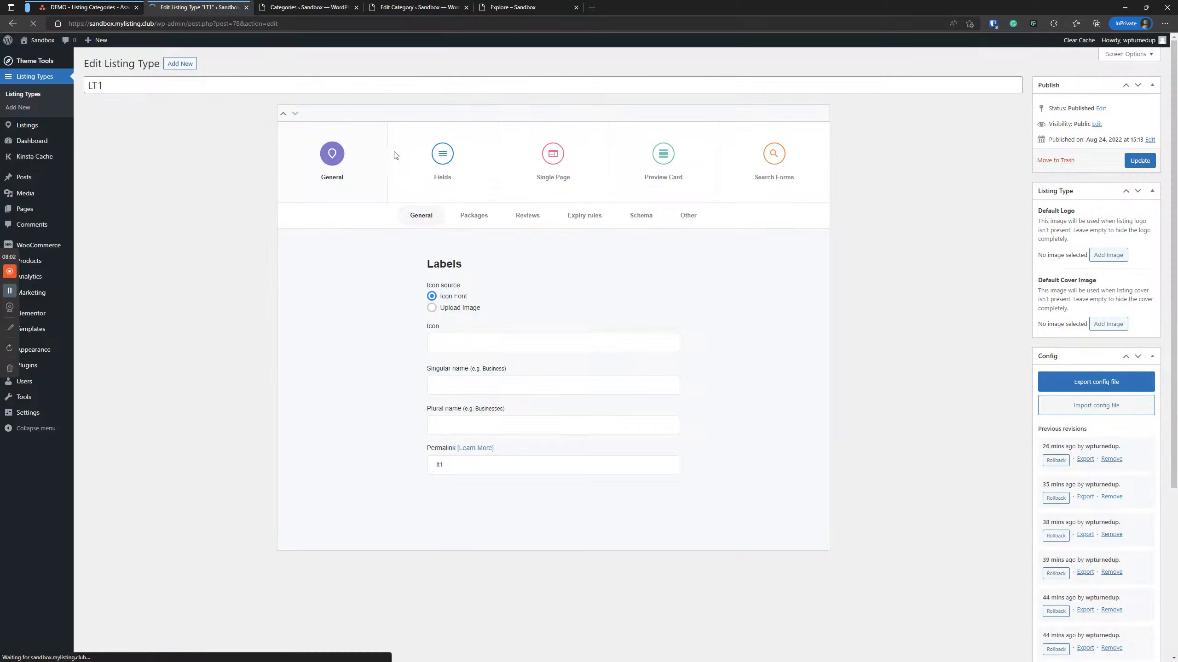
- Review where categories are used in LT1's fields, single page Profile content and advanced search form
left_click(464, 175)
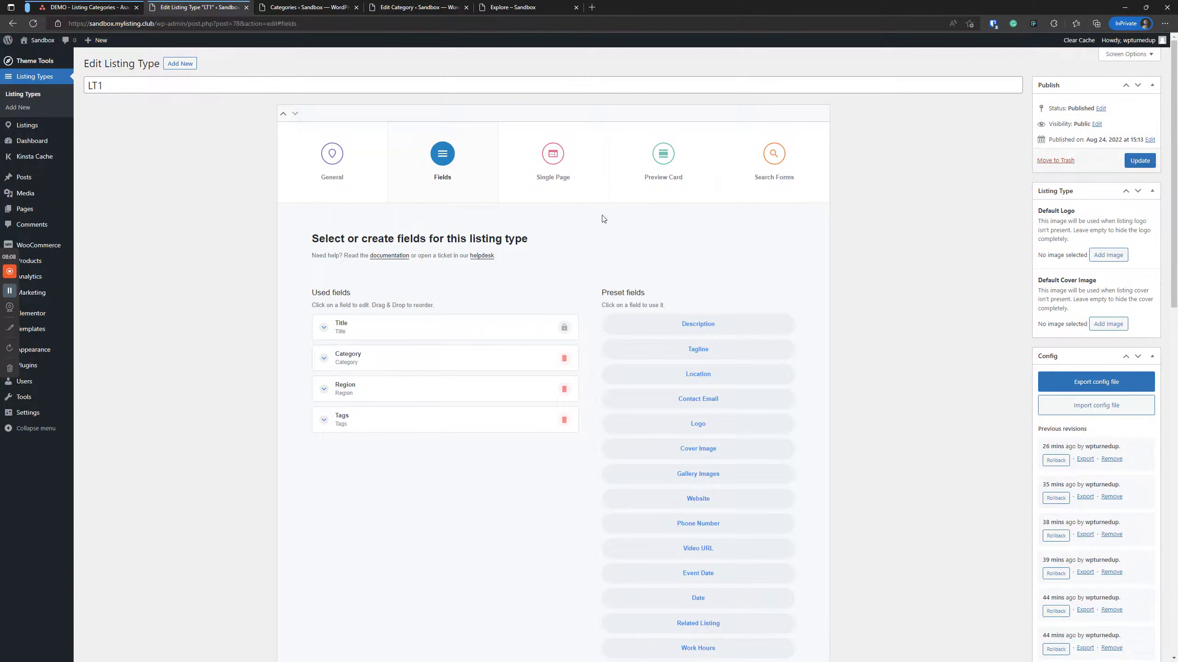
left_click(558, 168)
left_click(619, 221)
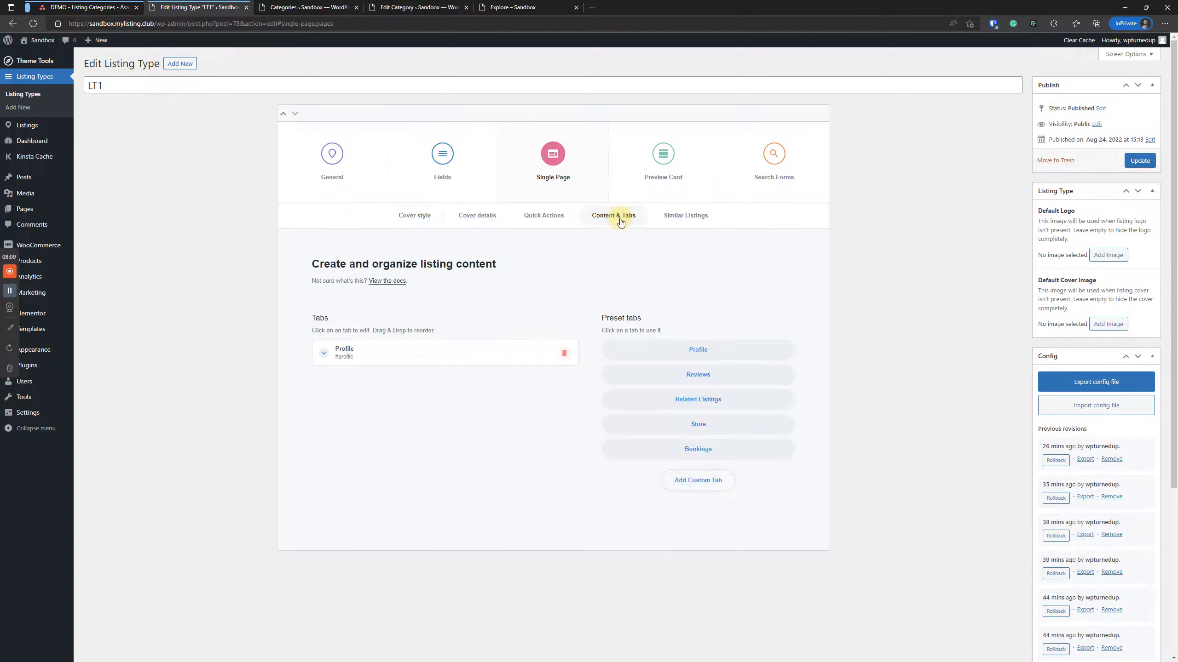
left_click(413, 361)
scroll(394, 389, "down", 3)
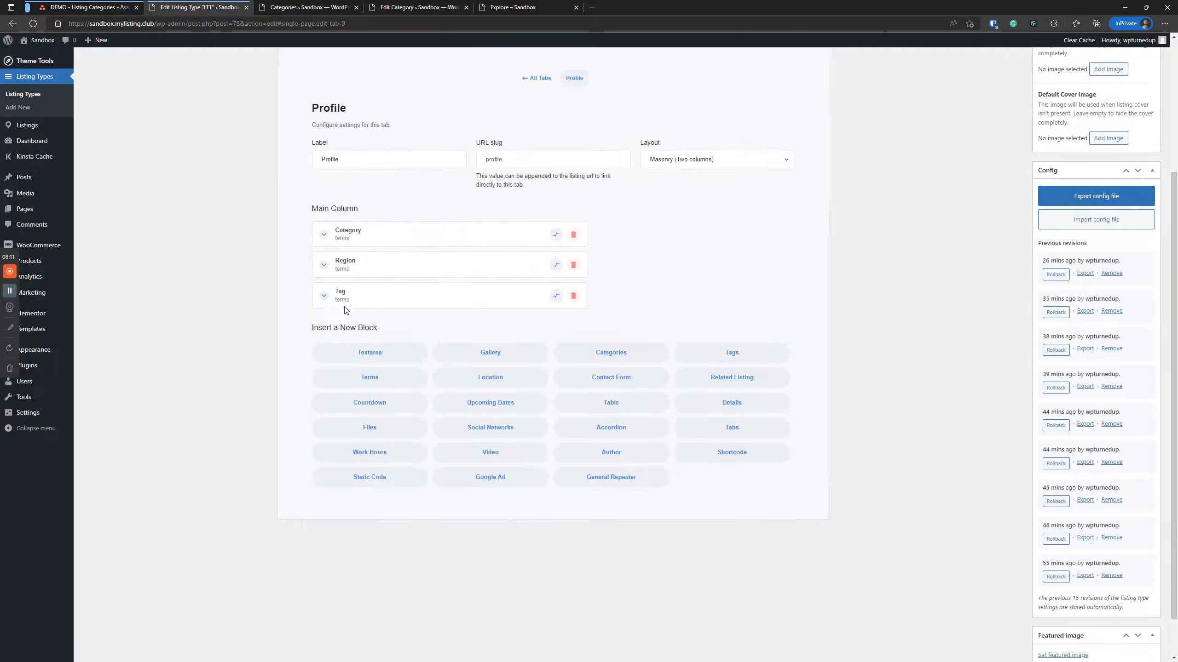
scroll(363, 292, "up", 4)
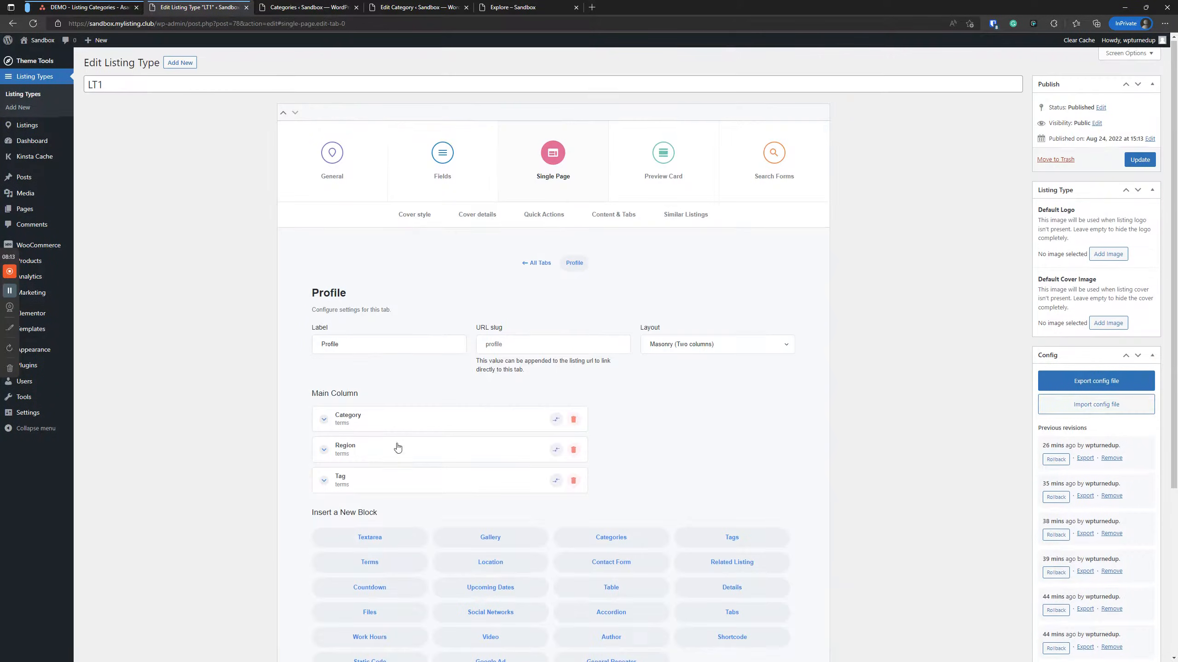
left_click(791, 169)
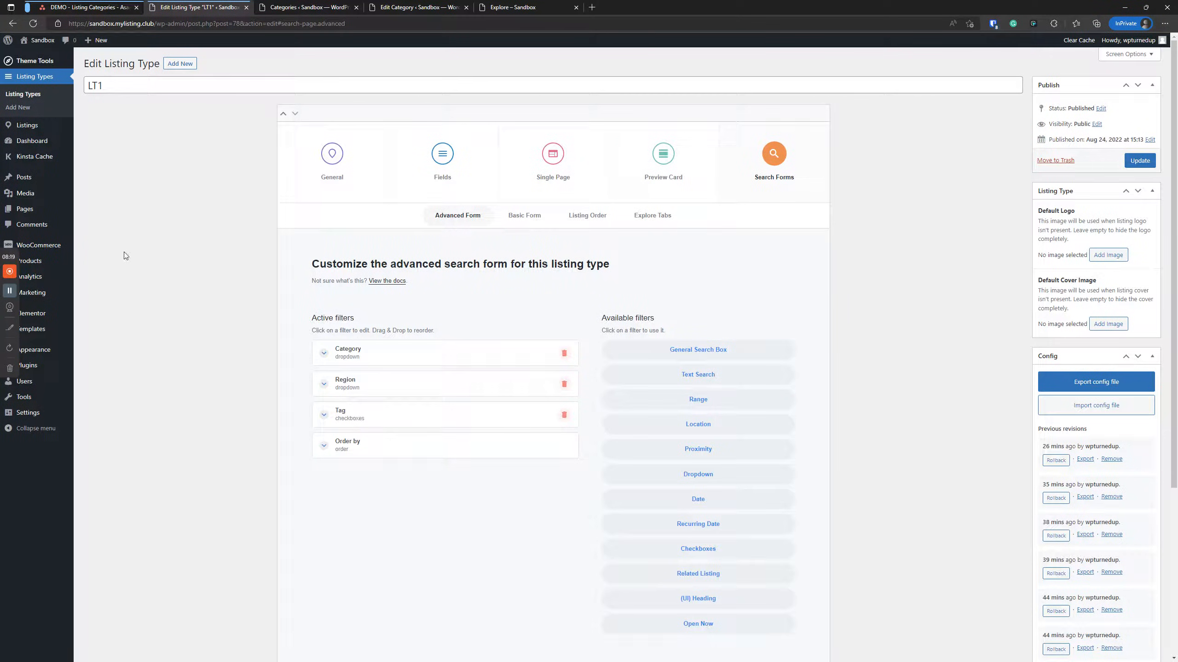
- Check the Explore listing card, and expand the Terms footer section in LT1's preview card settings to examine its taxonomy
left_click(526, 13)
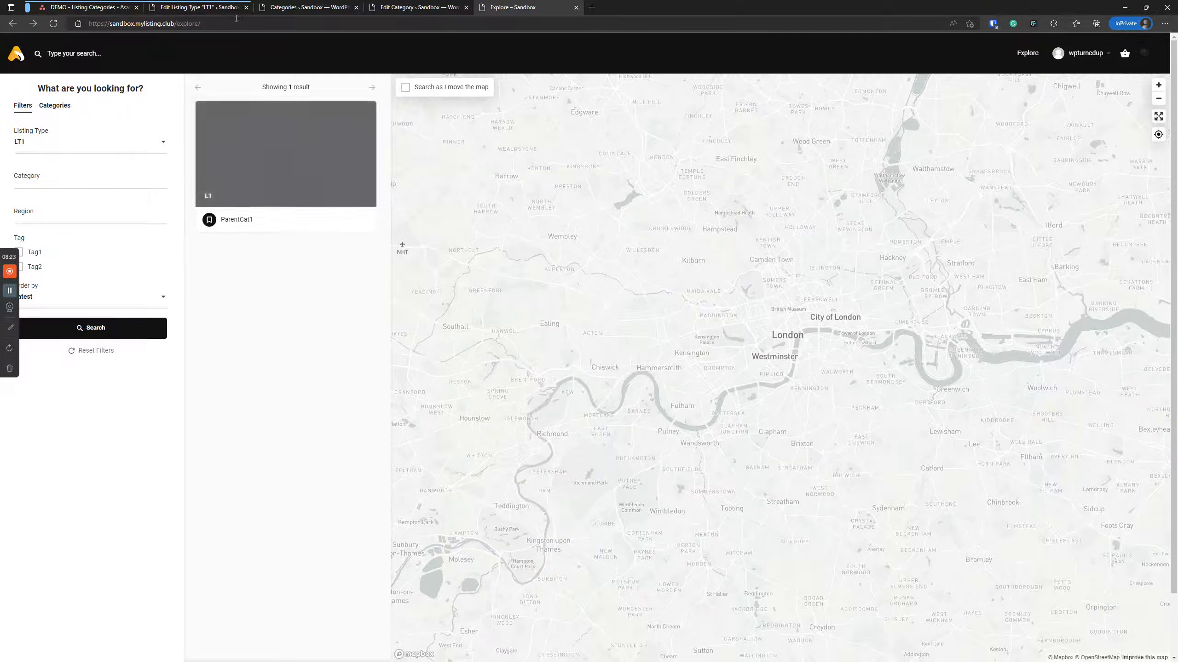
left_click(185, 7)
left_click(684, 173)
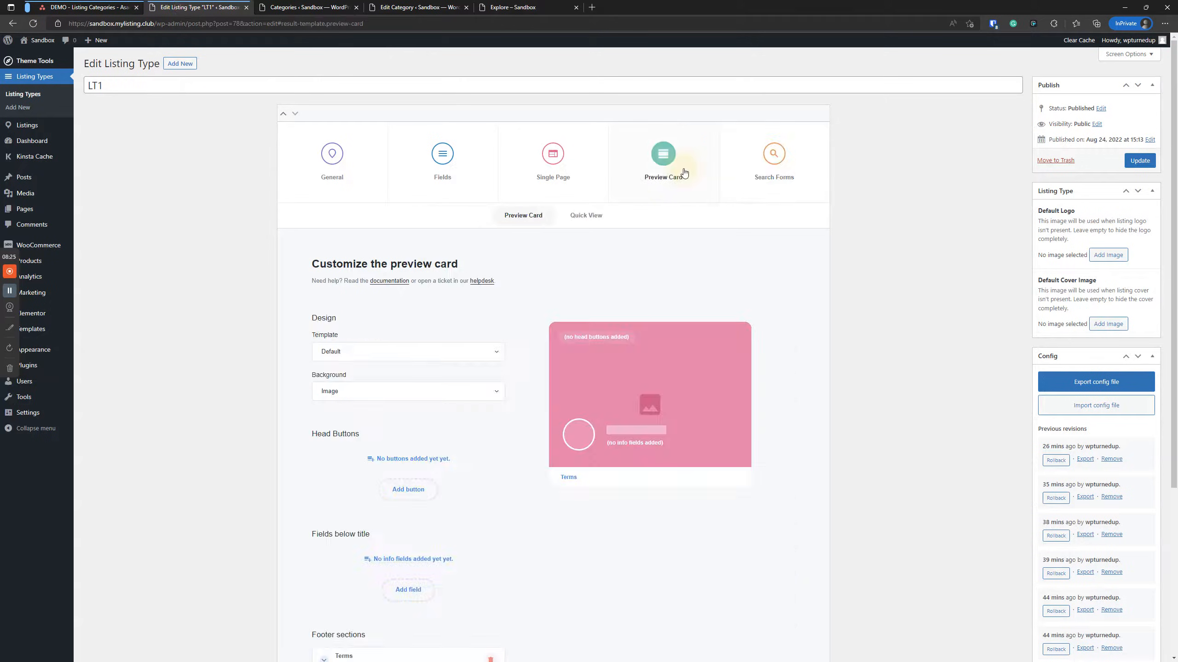
scroll(440, 356, "down", 5)
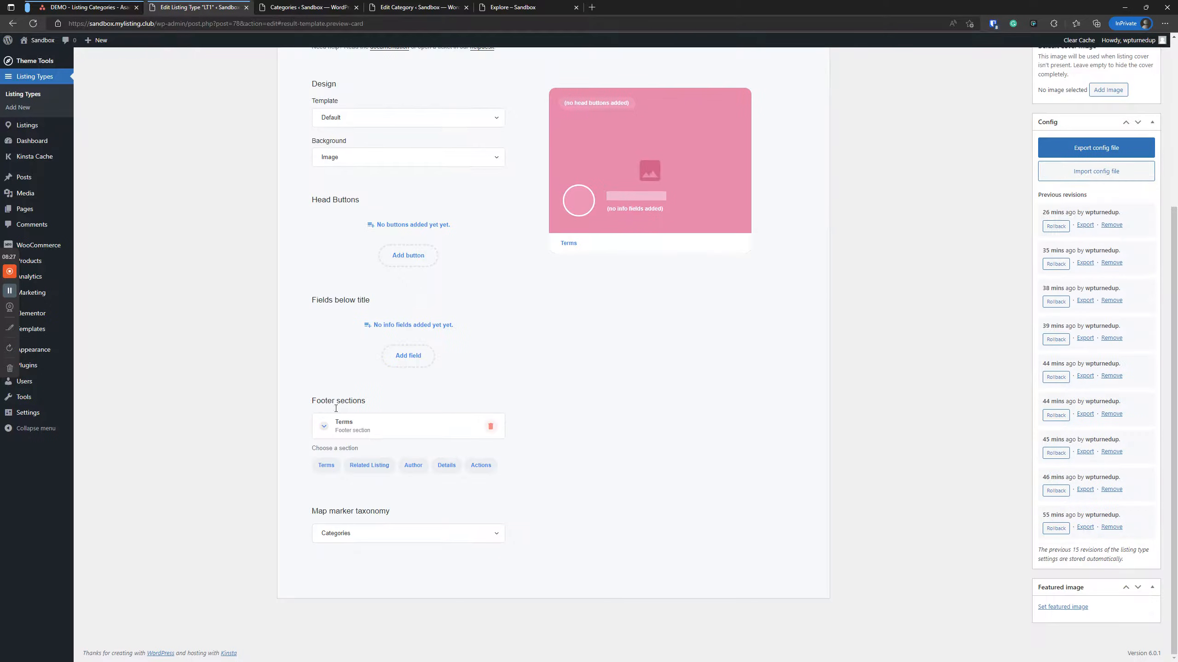
left_click_drag(374, 400, 311, 390)
left_click(350, 427)
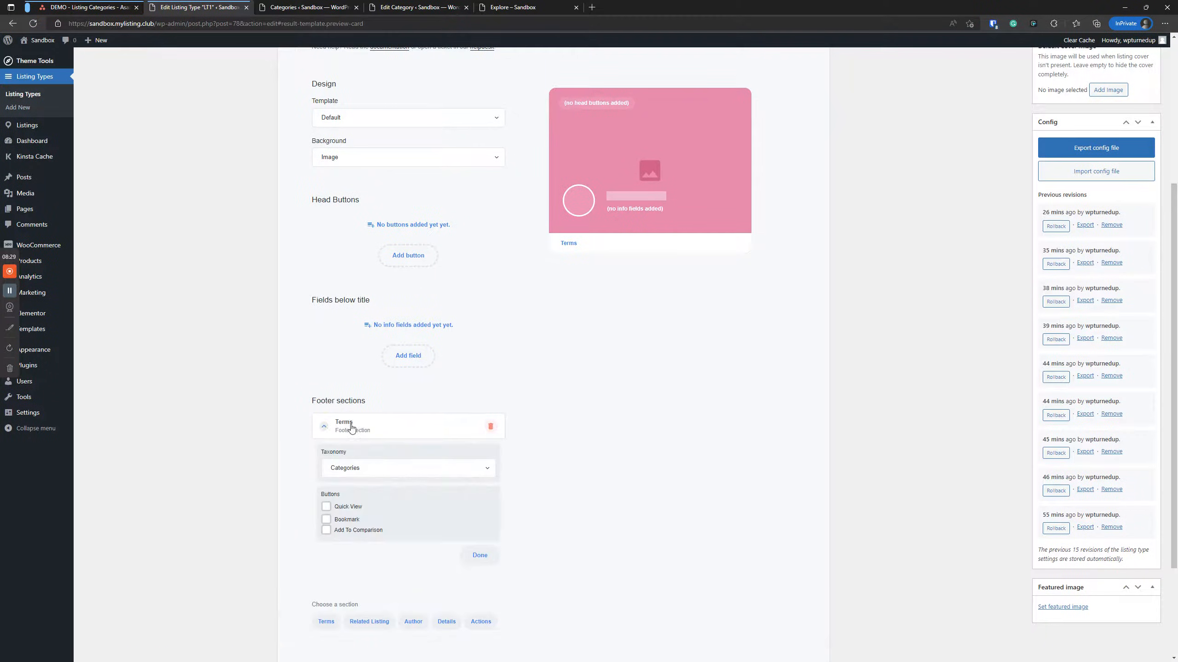
- Show the ParentCat1 edit page and the category cards on the Explore page, and return to the LT1 listing type
left_click(533, 6)
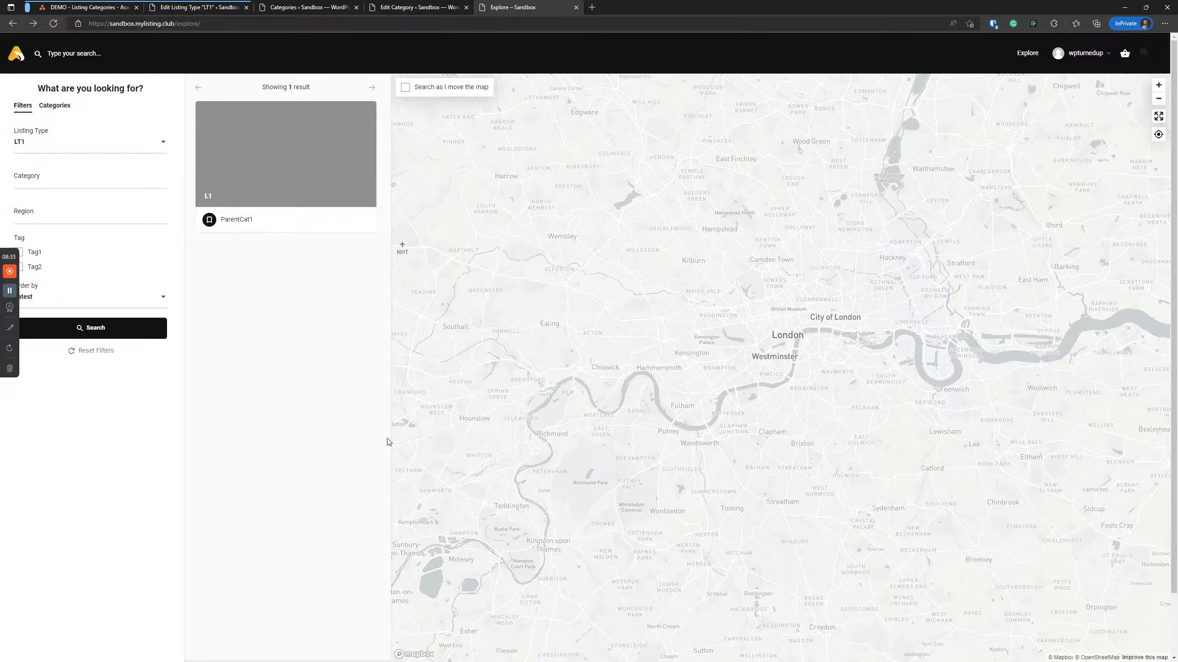
left_click(398, 8)
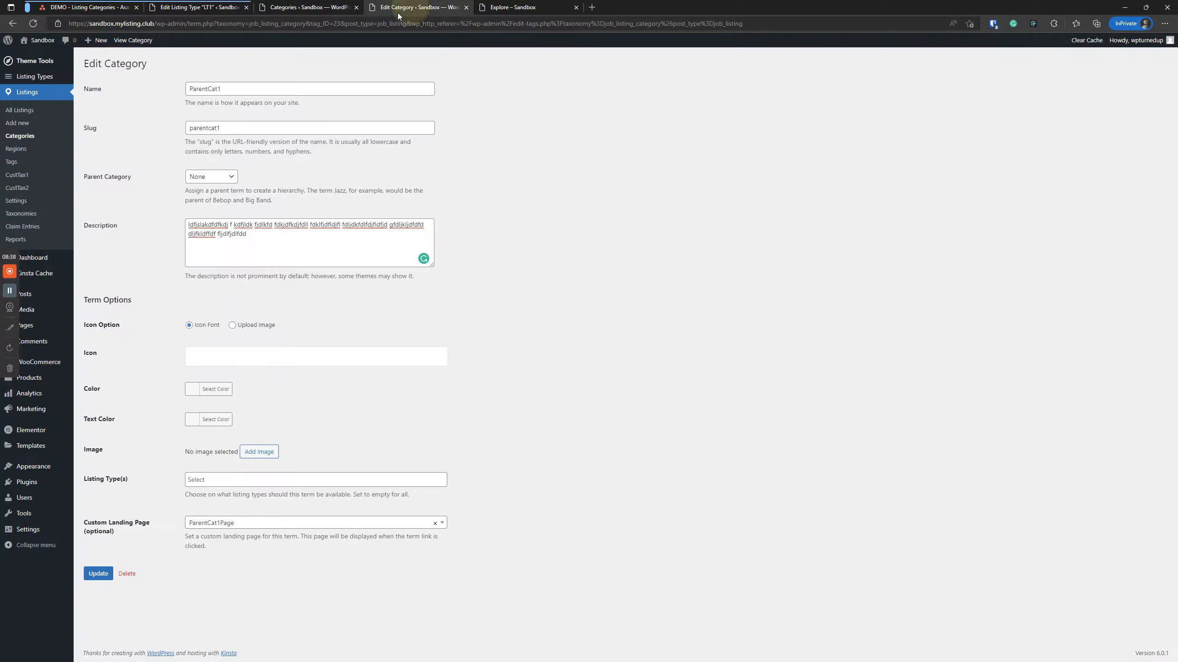
left_click(521, 6)
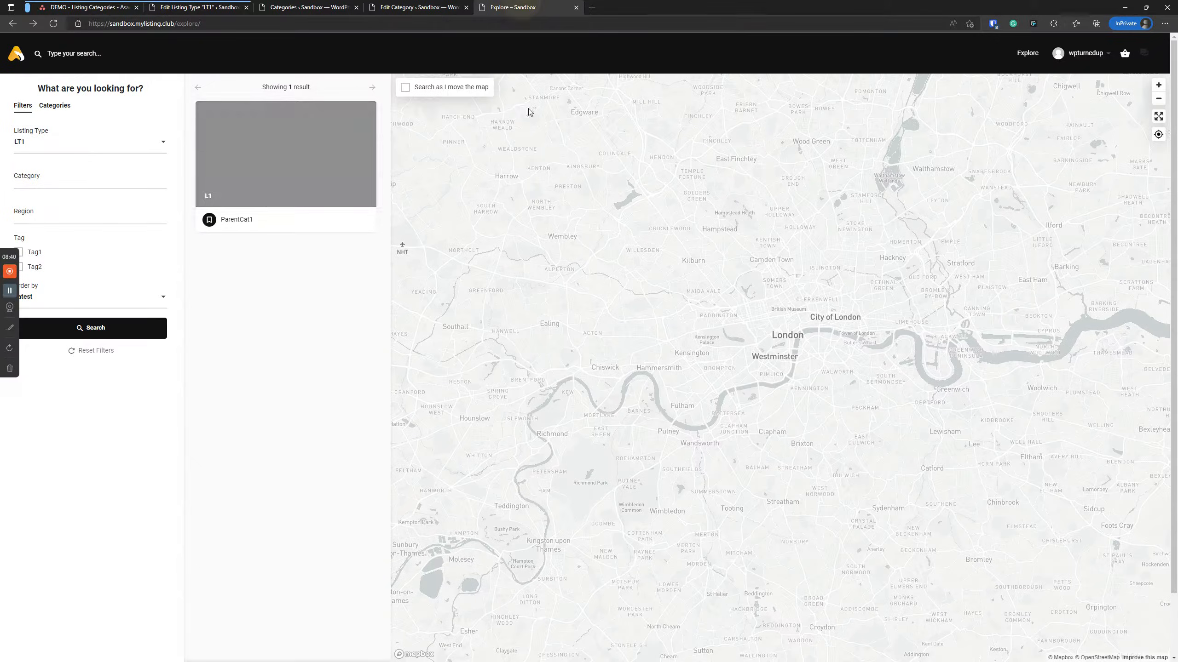
left_click(57, 109)
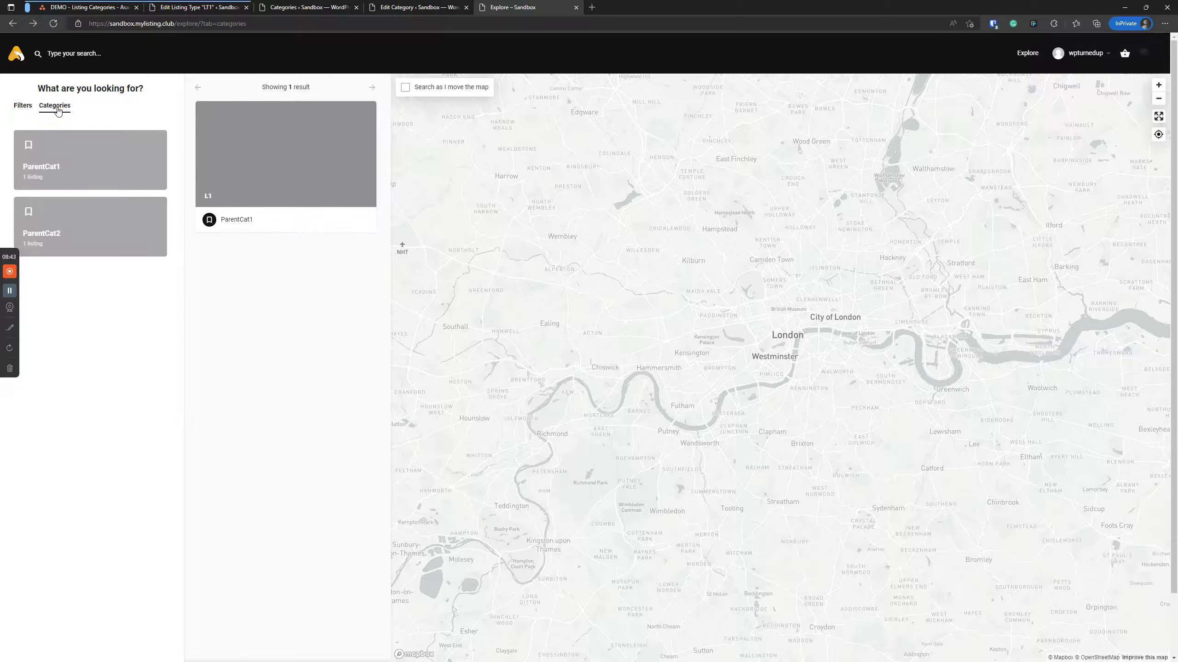
left_click(202, 9)
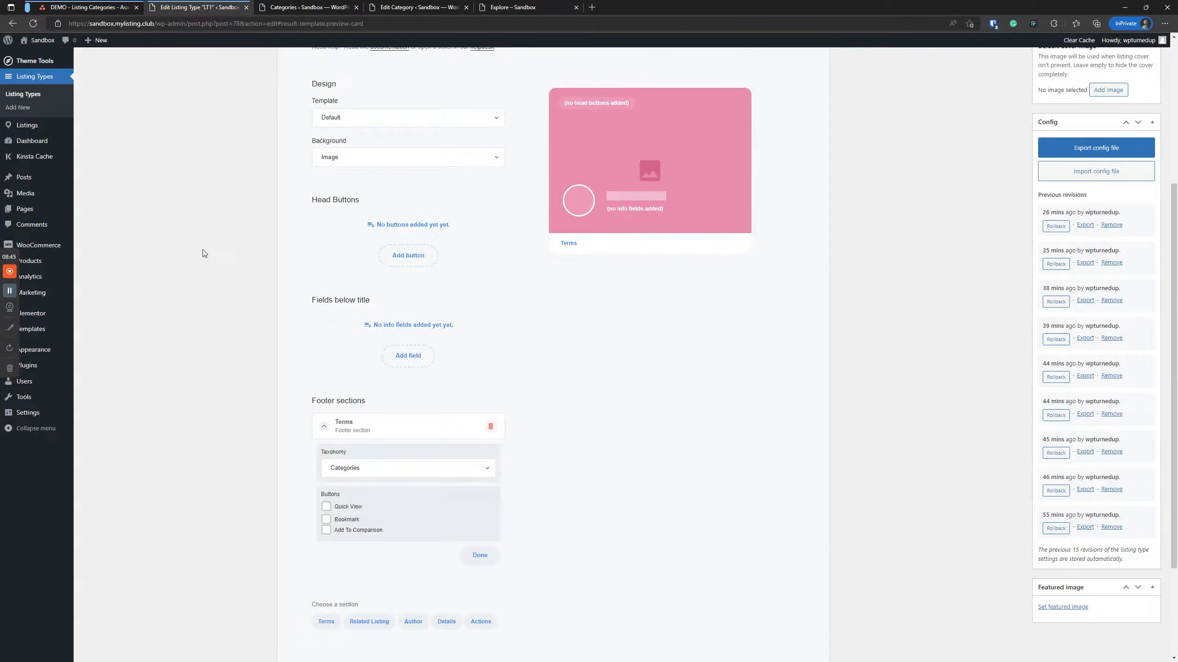
- Review which tabs are active for LT1 in the Explore Tabs settings of its search forms
scroll(213, 205, "up", 5)
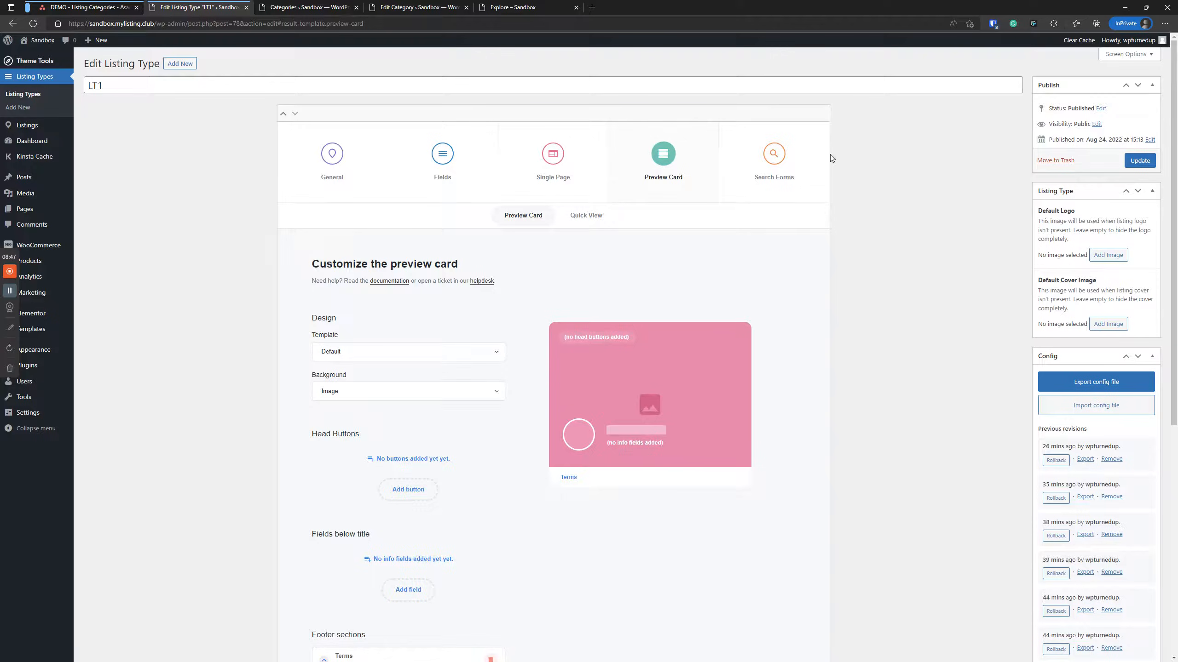
left_click(771, 160)
left_click(665, 218)
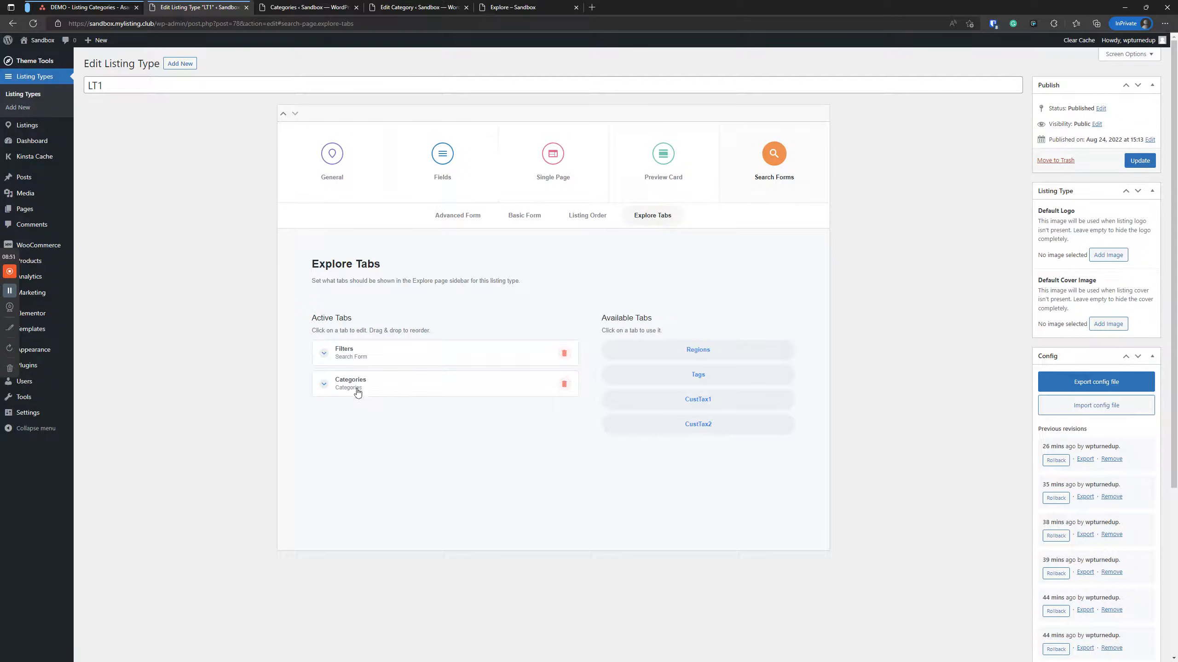
- Compare the Filters and Categories tabs on the Explore page, and open the ParentCat1 category there
left_click(538, 7)
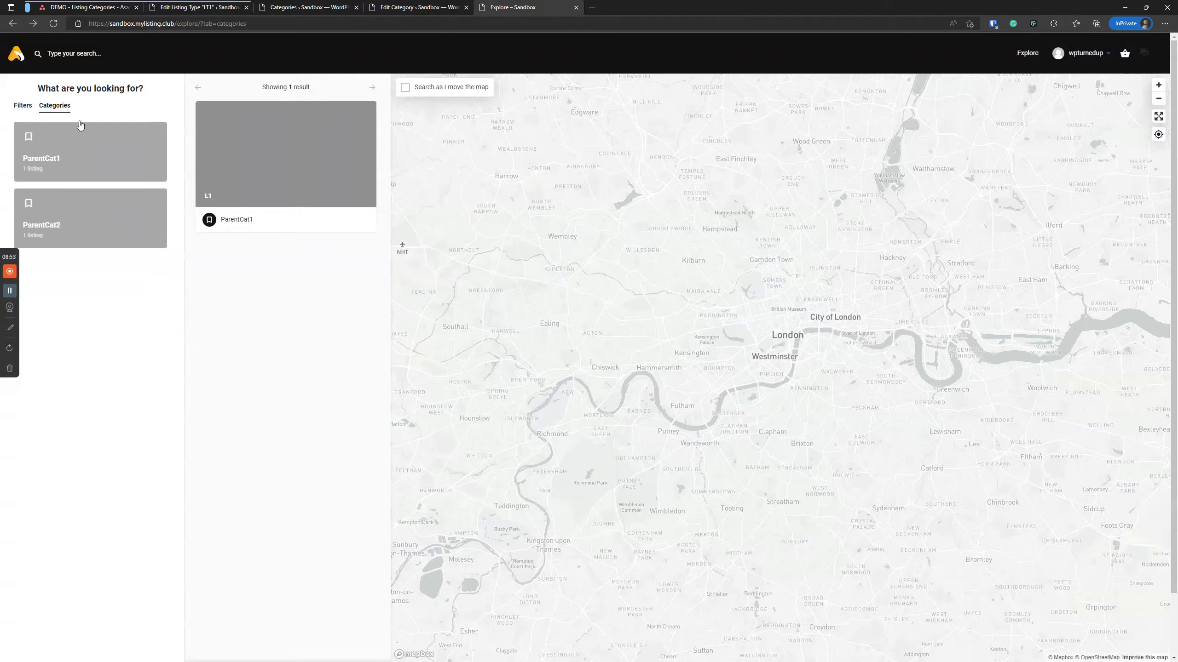
left_click(22, 106)
left_click(65, 108)
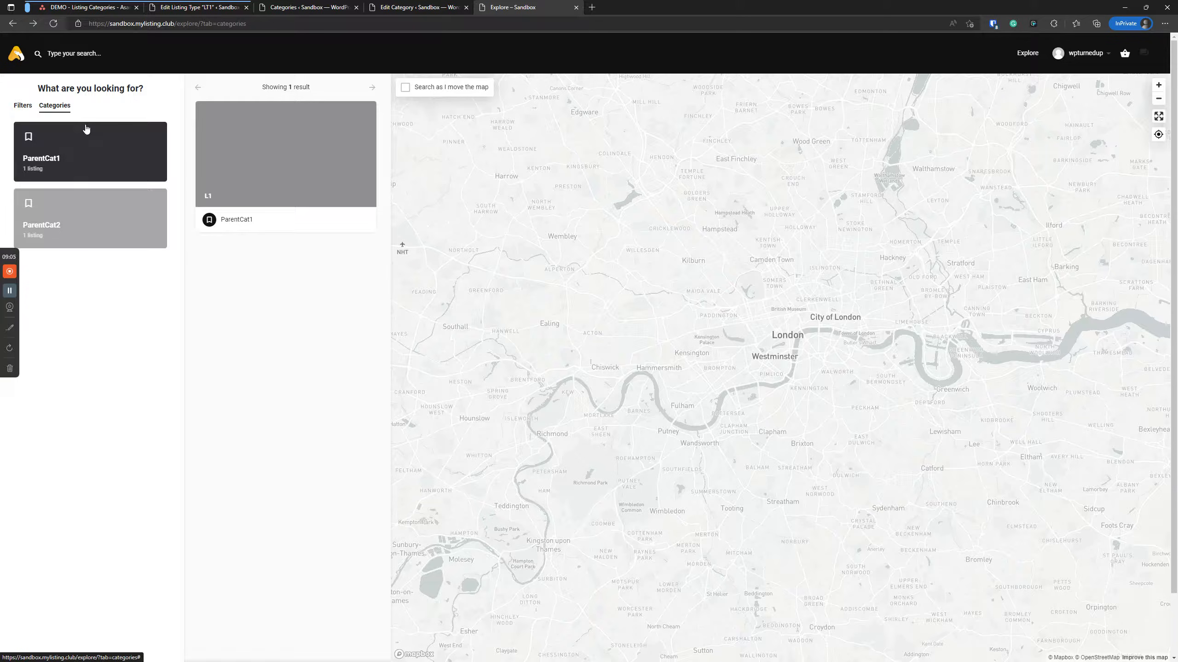
left_click(88, 159)
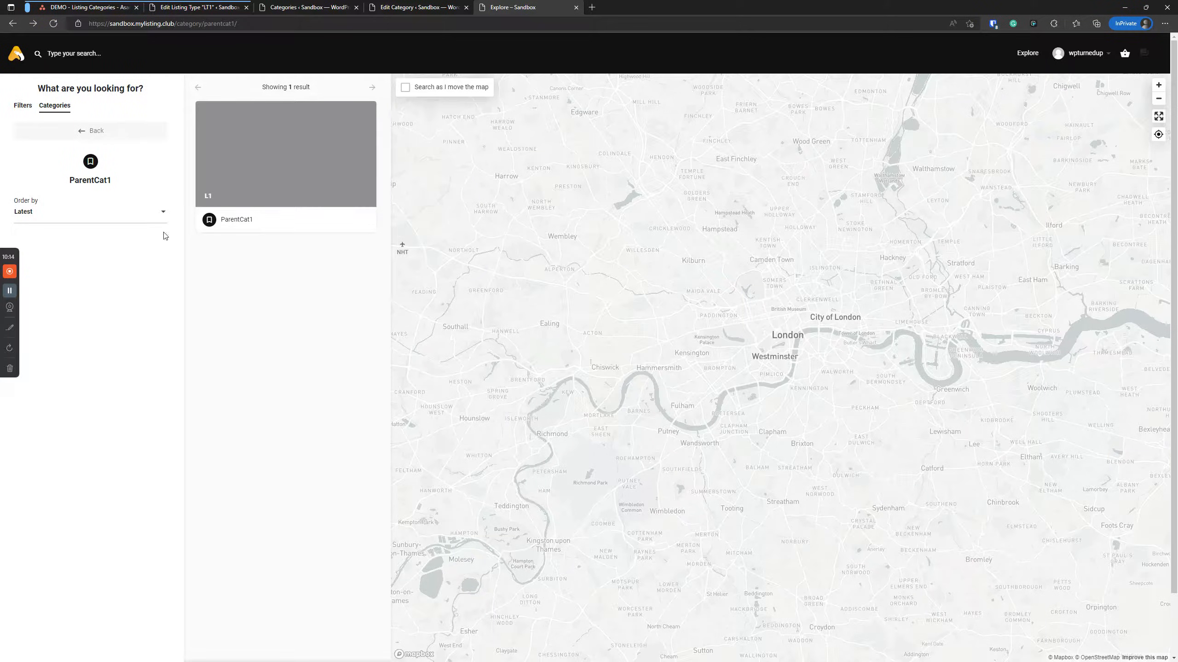
- Return to the ParentCat1 edit page and replace its description with new random placeholder text
left_click(413, 8)
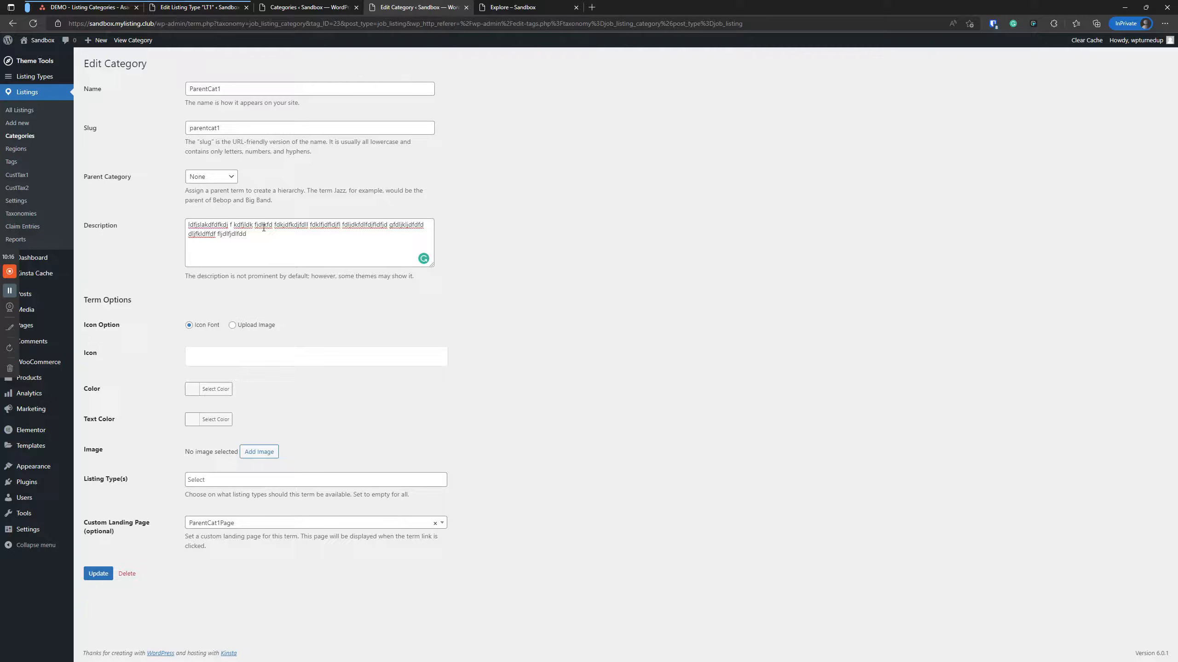
triple_click(238, 234)
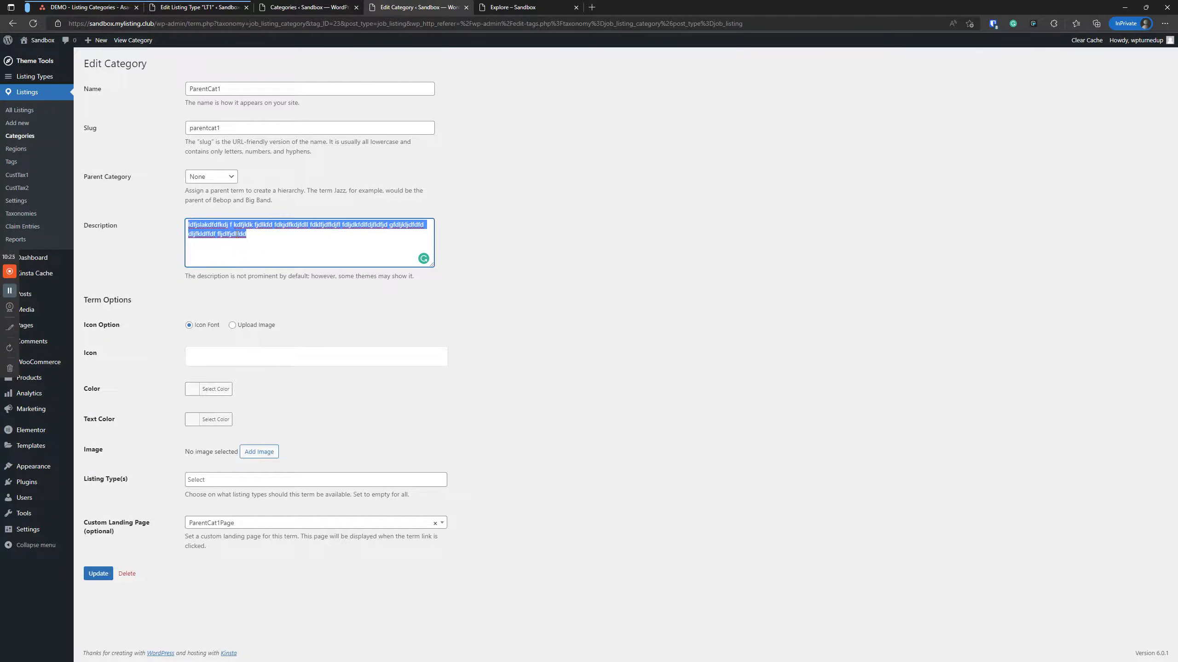
type("kjldldj")
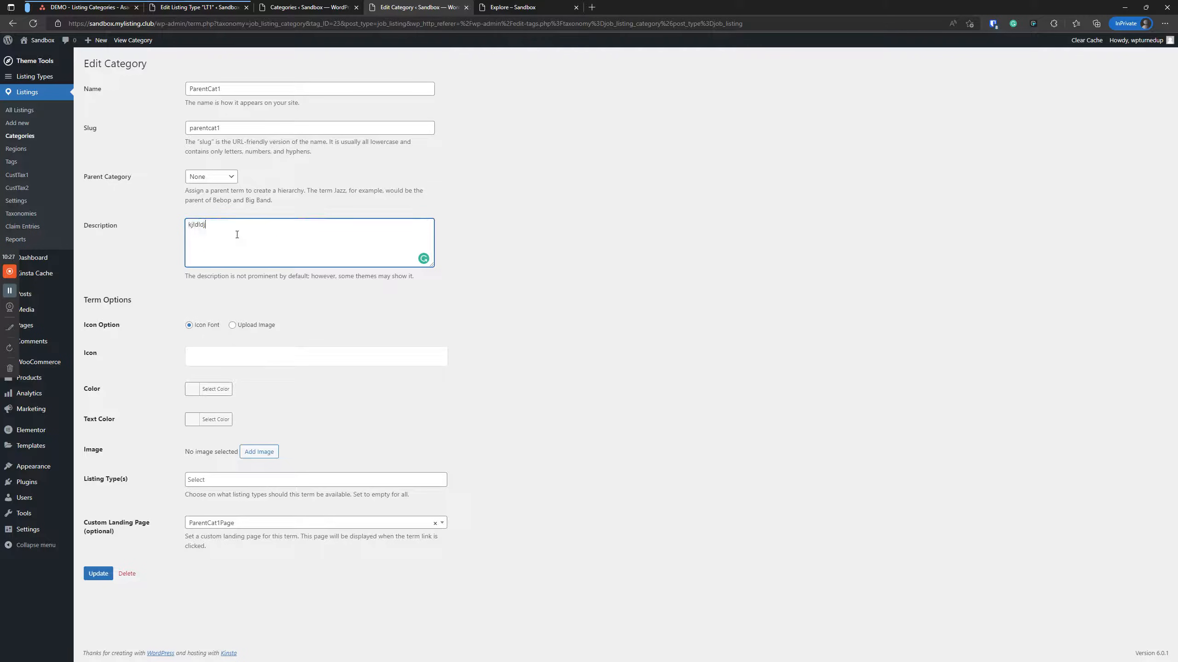
type("fkdskj fgldkfjkd:lf d; f;djf;ldkfld ;fd;lfk;lfkdfd;fdfkd;f")
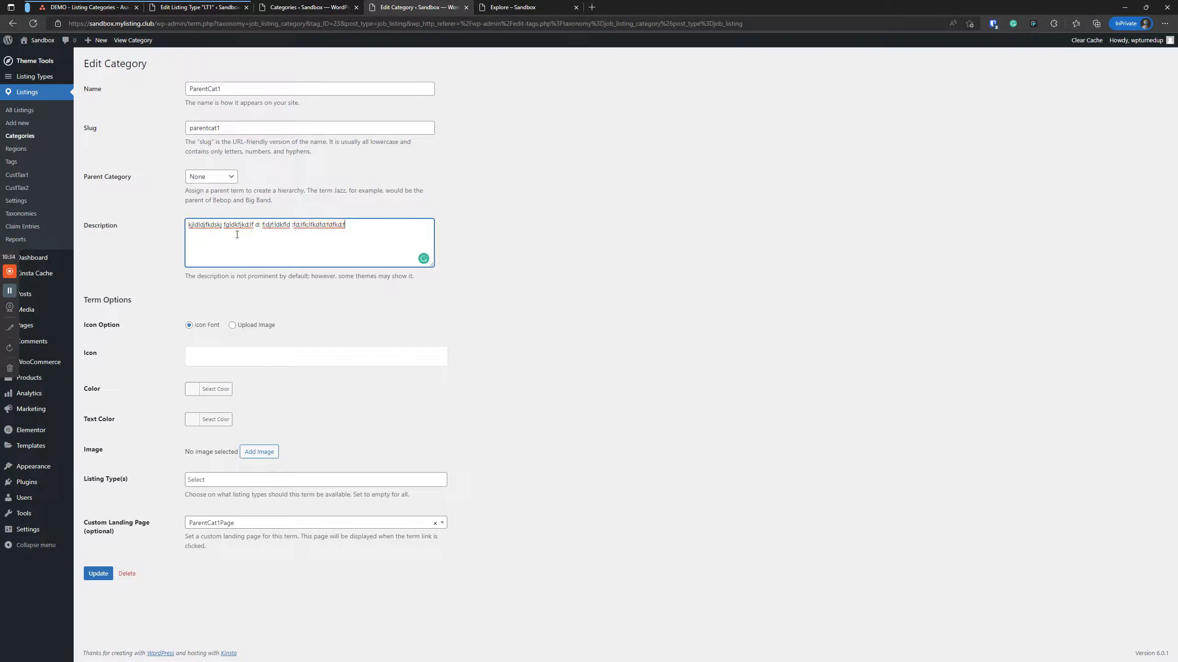
type("nn, dfdflklfddkfd")
- Search the material icons for "burg" and assign the solid burger icon to ParentCat1
left_click(246, 365)
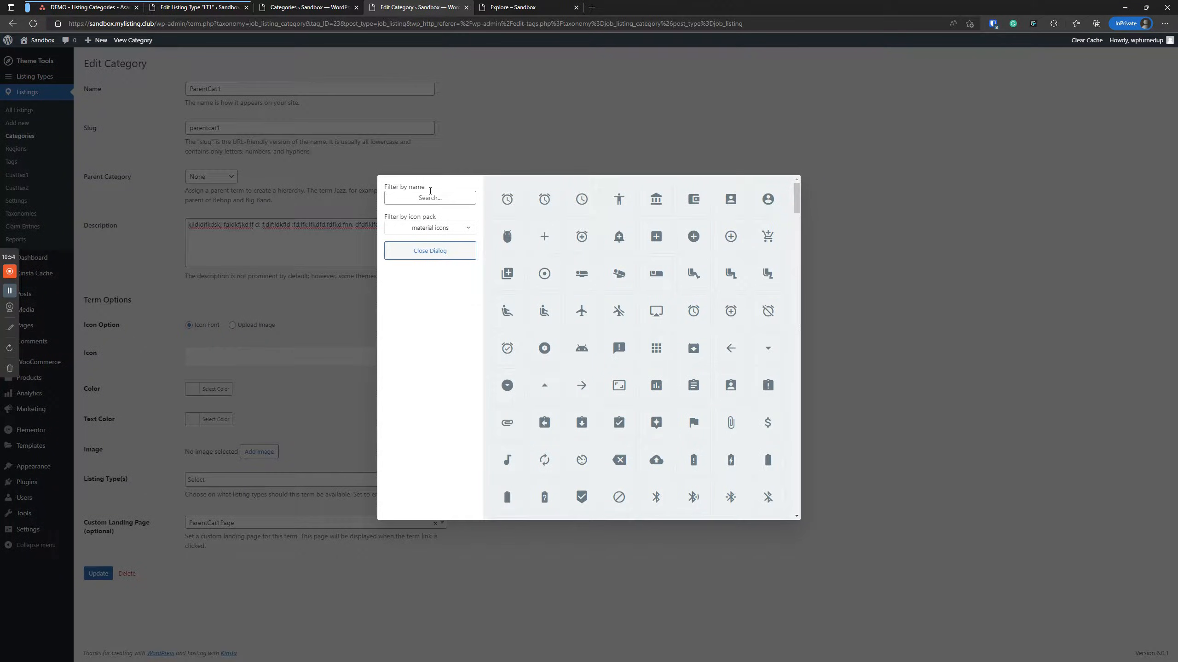
left_click(439, 199)
type("burg")
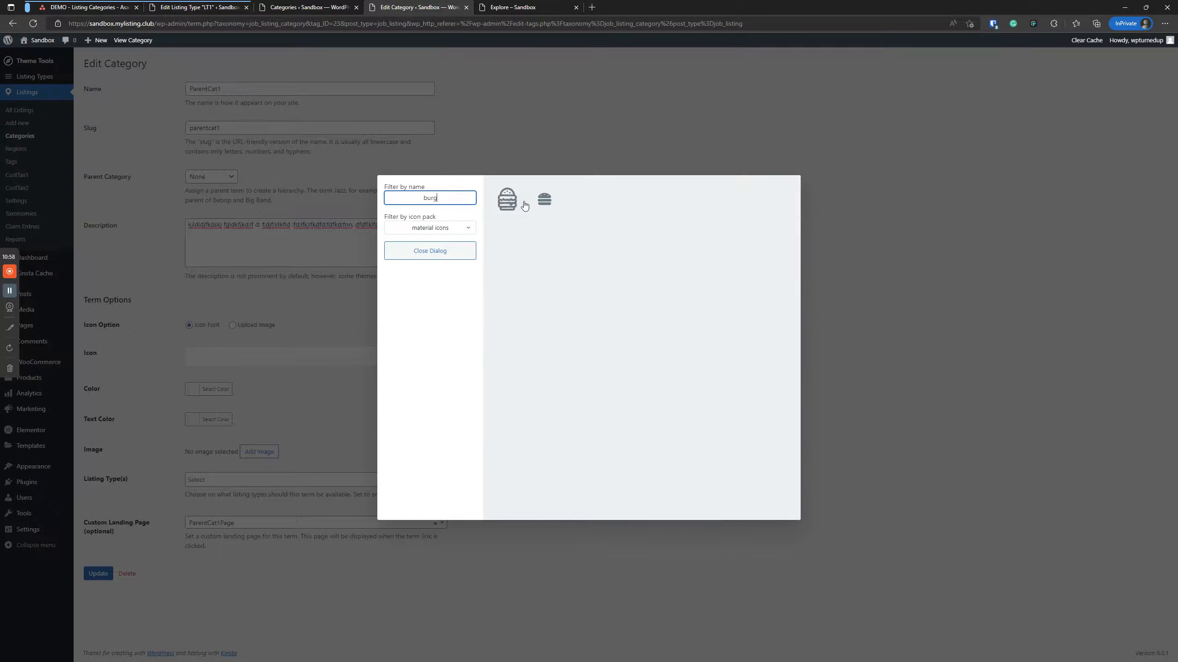
left_click(540, 201)
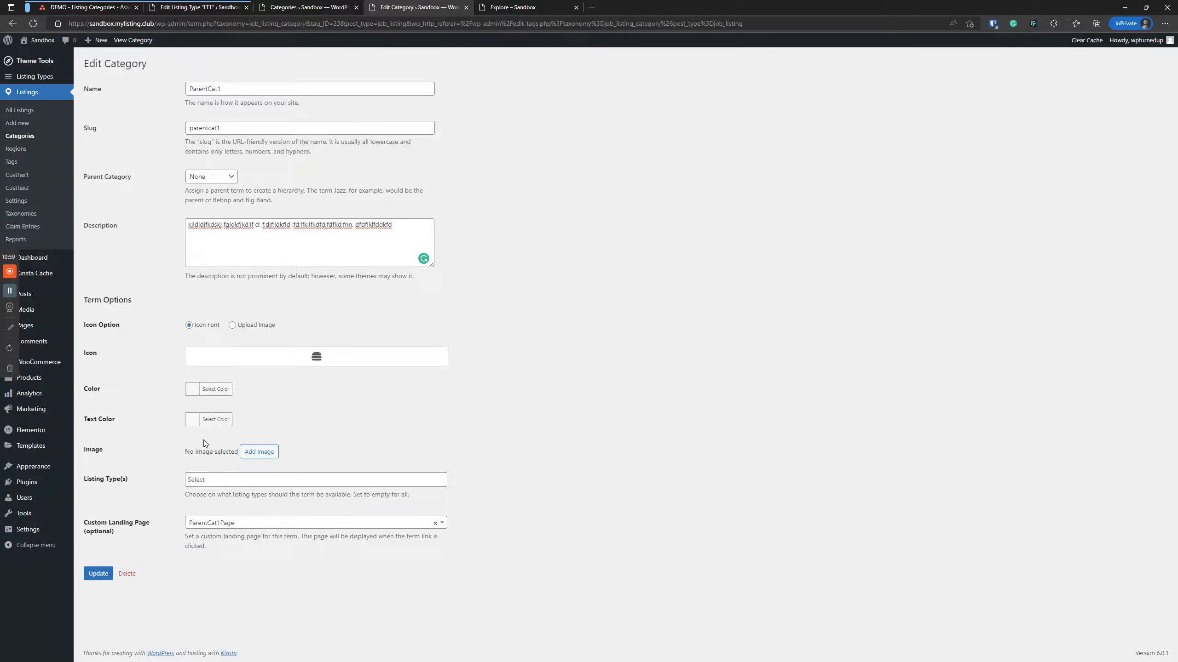
- Look at the Color picker without choosing a color, and set ParentCat1's text color to orange, #dd9933
left_click(210, 389)
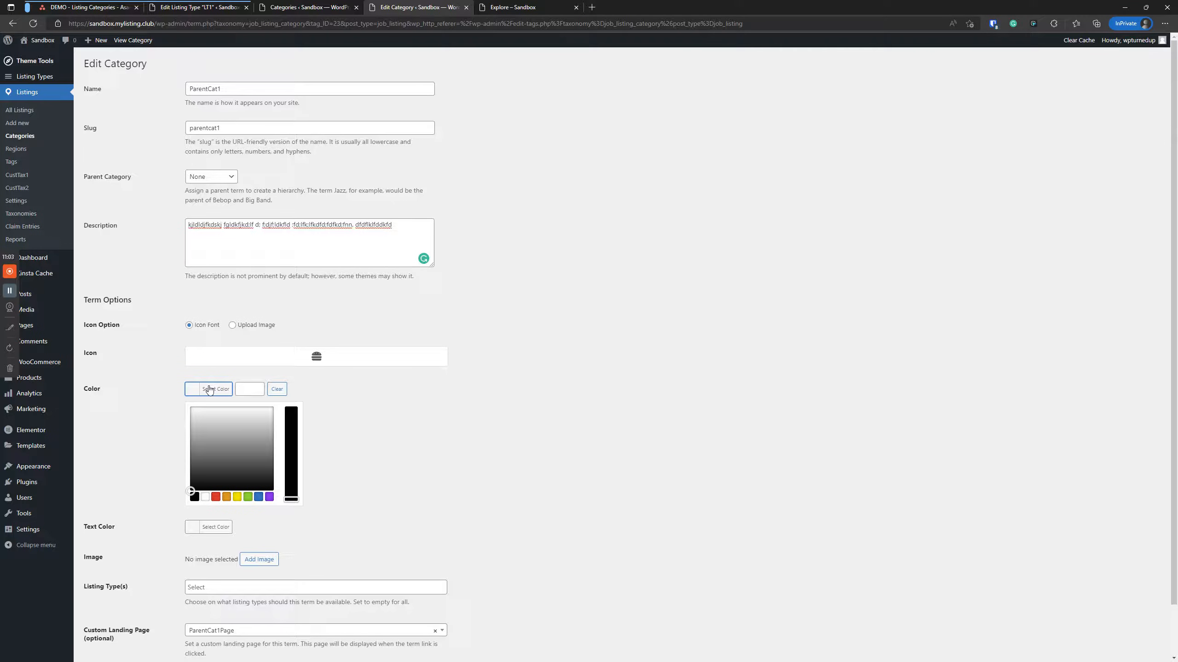
left_click(437, 394)
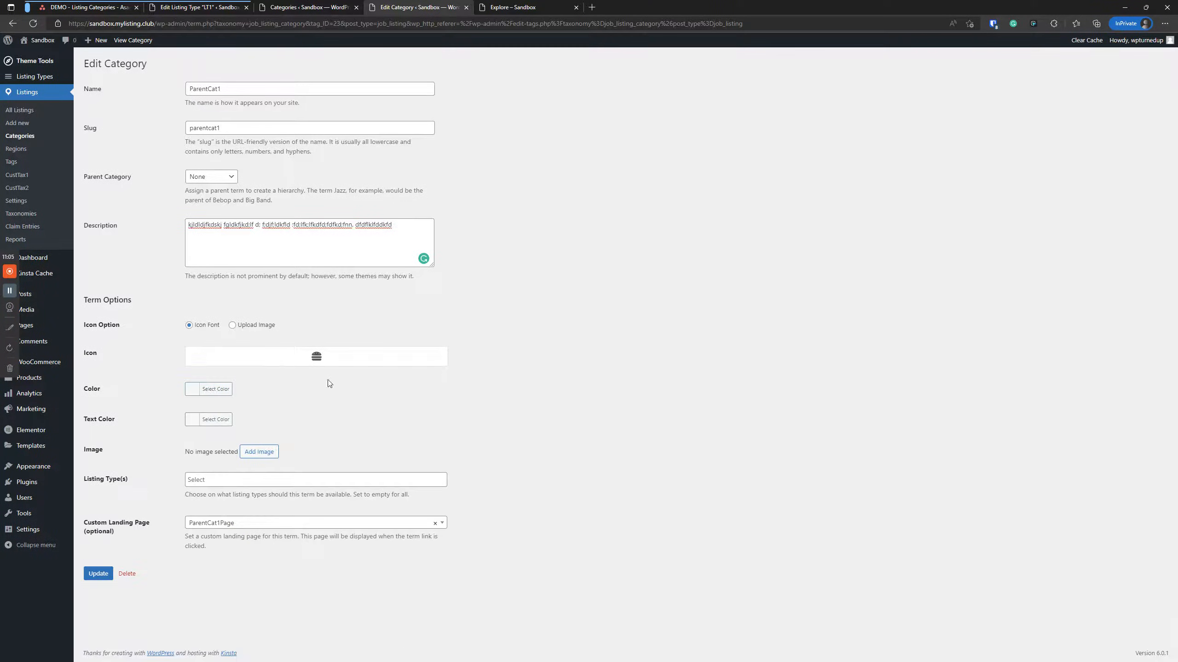
left_click(212, 421)
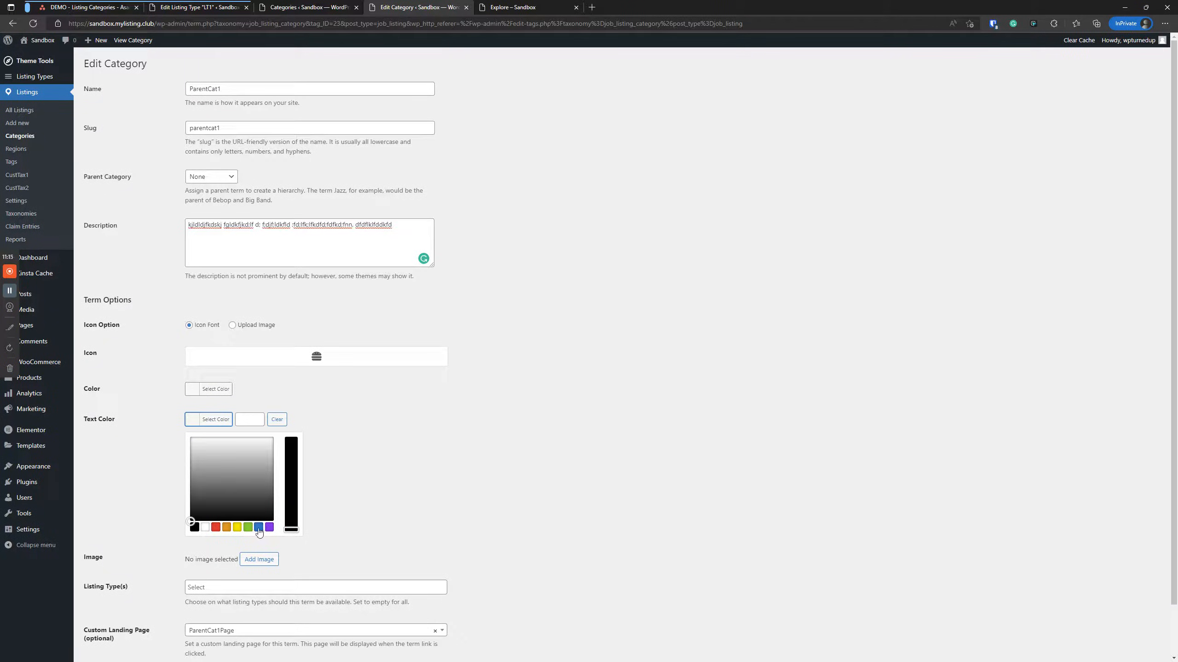
left_click(226, 528)
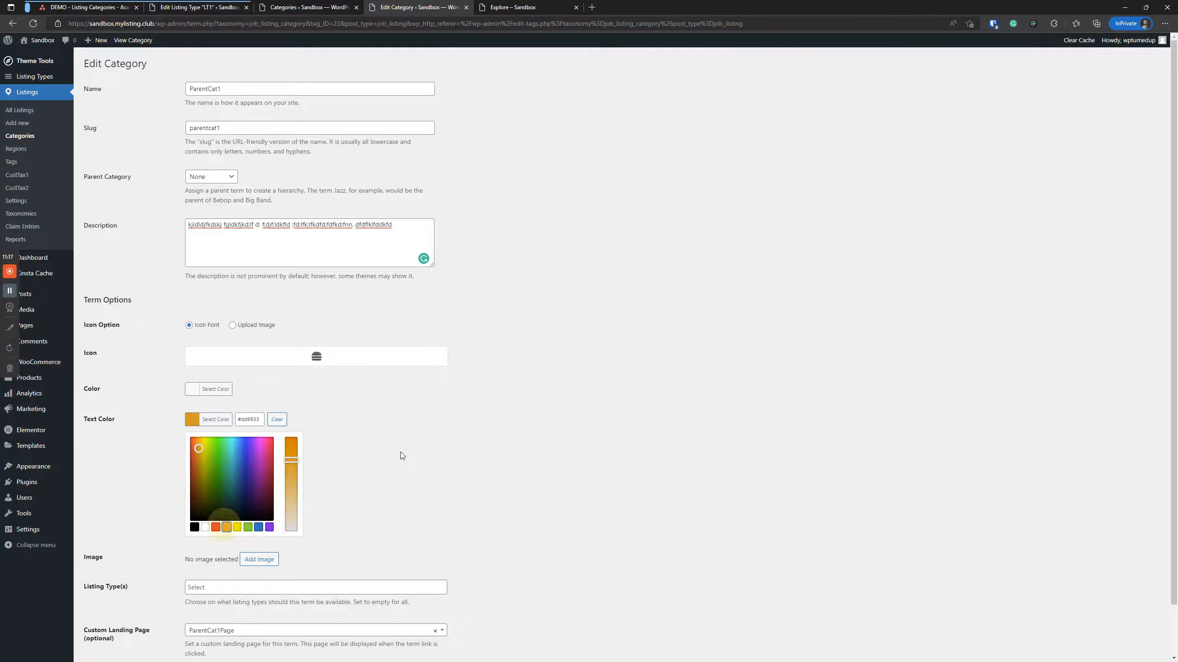
left_click(411, 442)
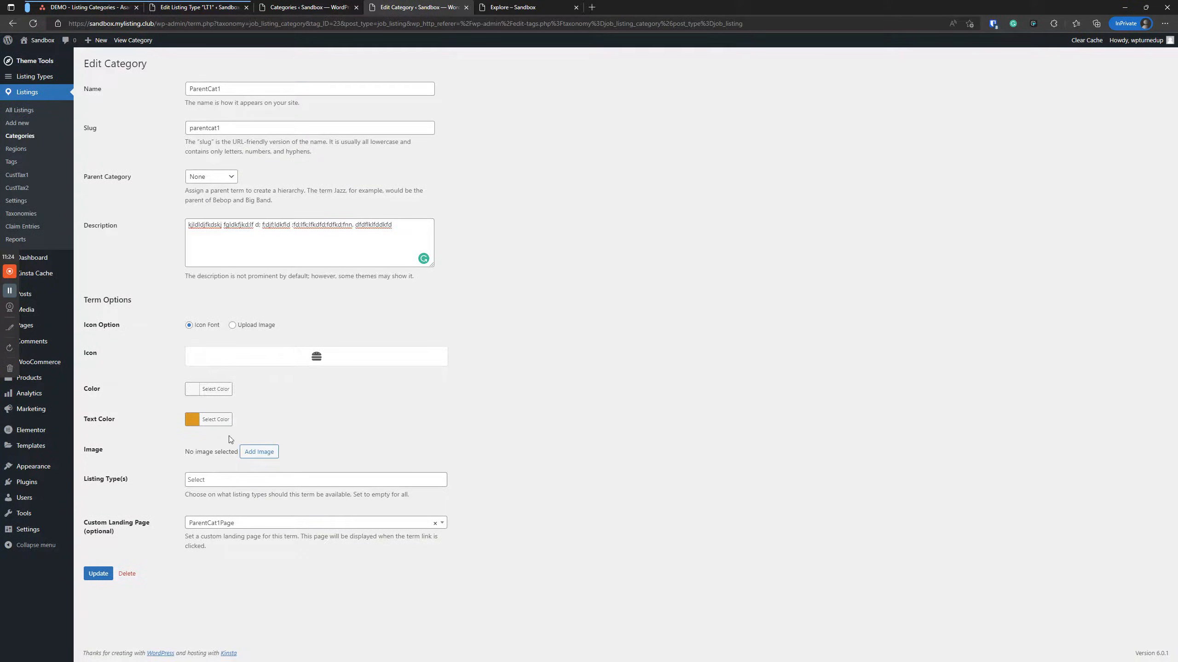
- Assign Burger.jpg from the media library as ParentCat1's image and update the category
left_click(261, 452)
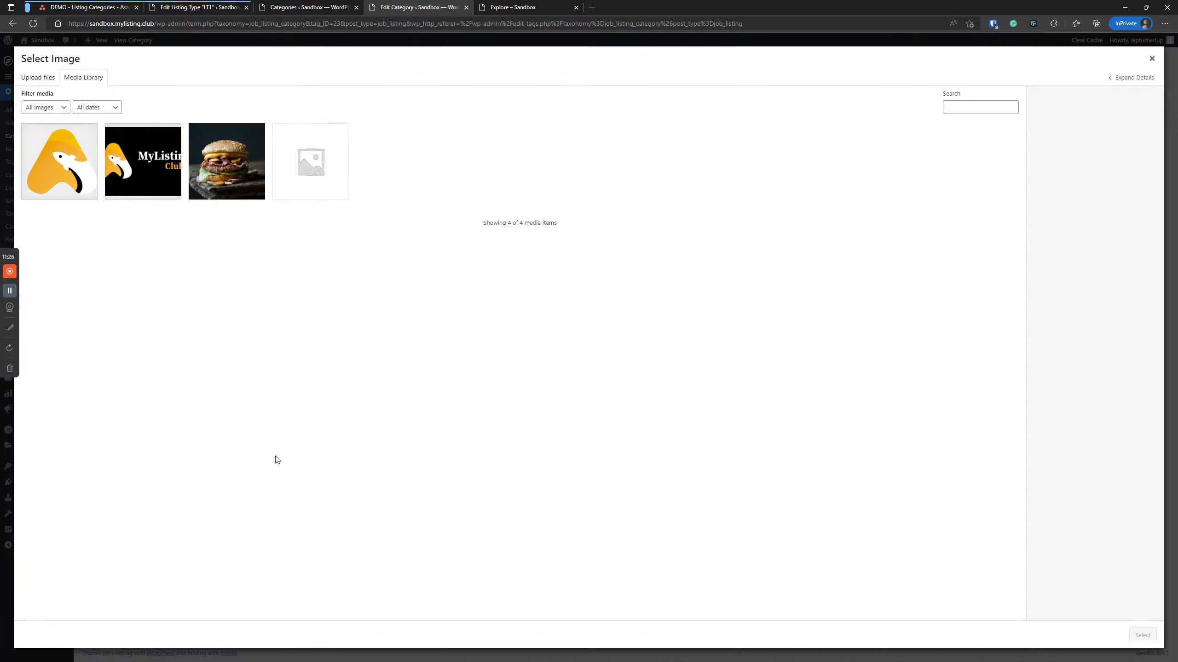
left_click(250, 153)
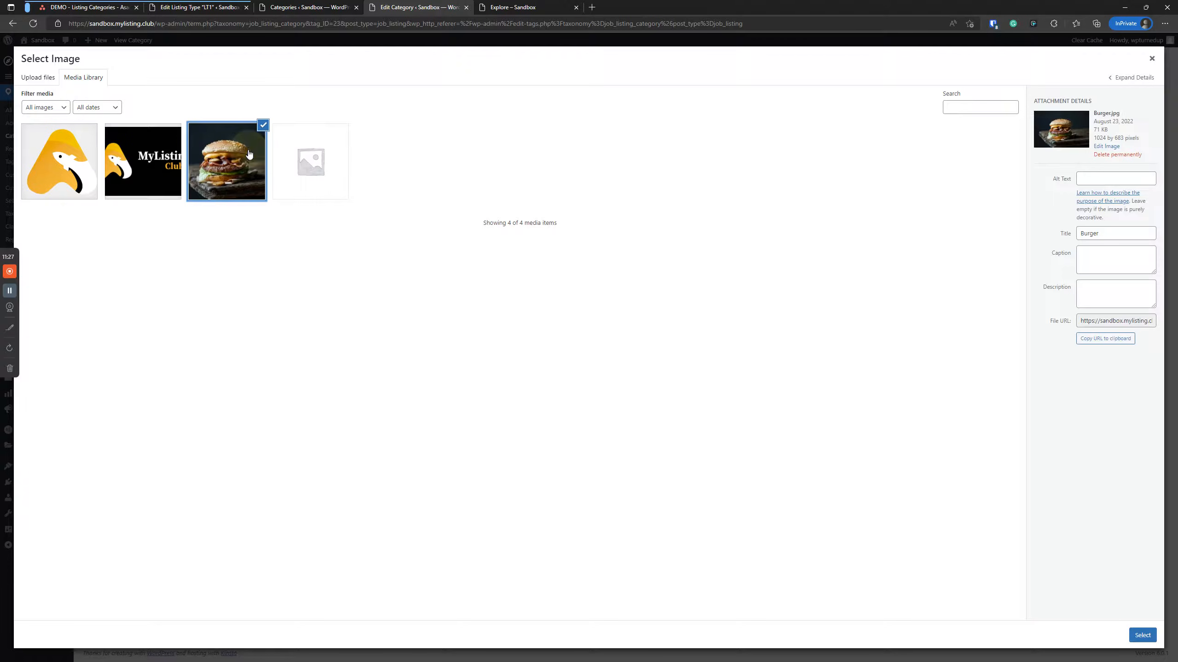
left_click(1142, 636)
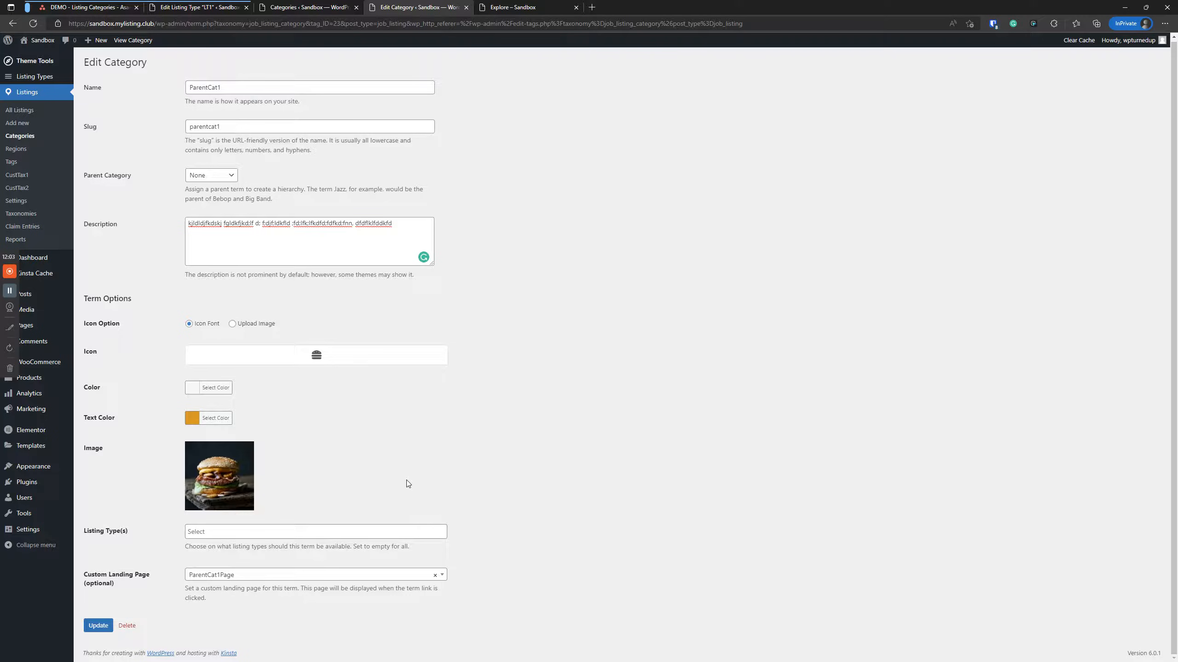
left_click(566, 449)
left_click(88, 626)
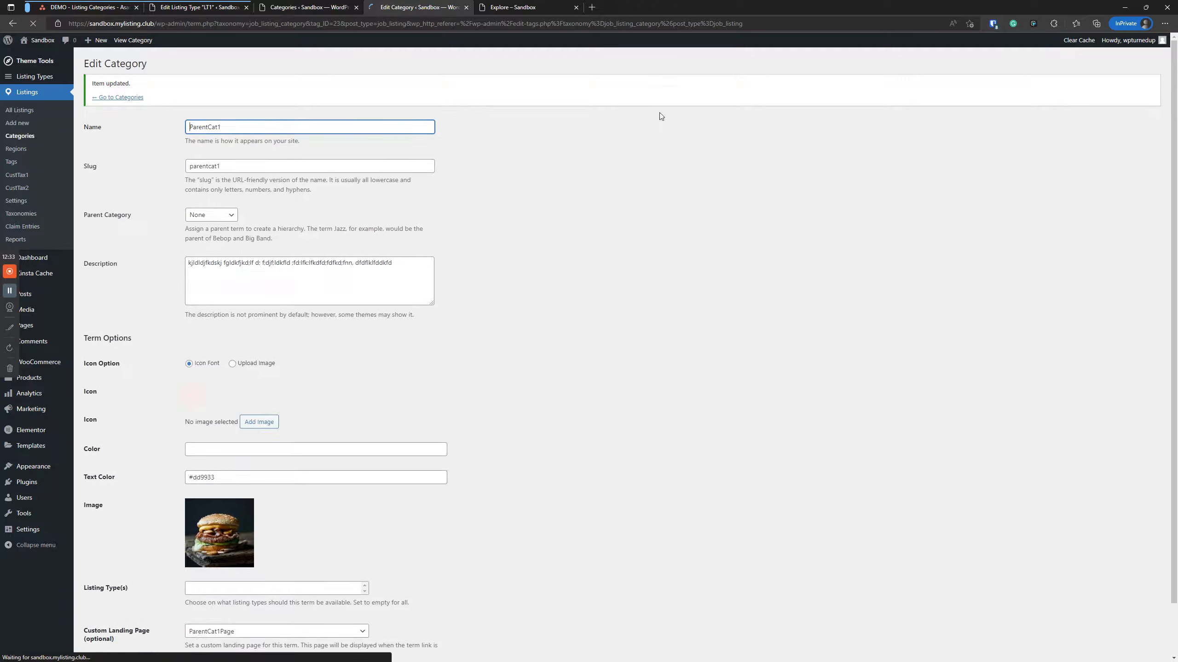
- Reload the Explore page's category cards and open ParentCat1 to examine its icon, image and description
left_click(549, 4)
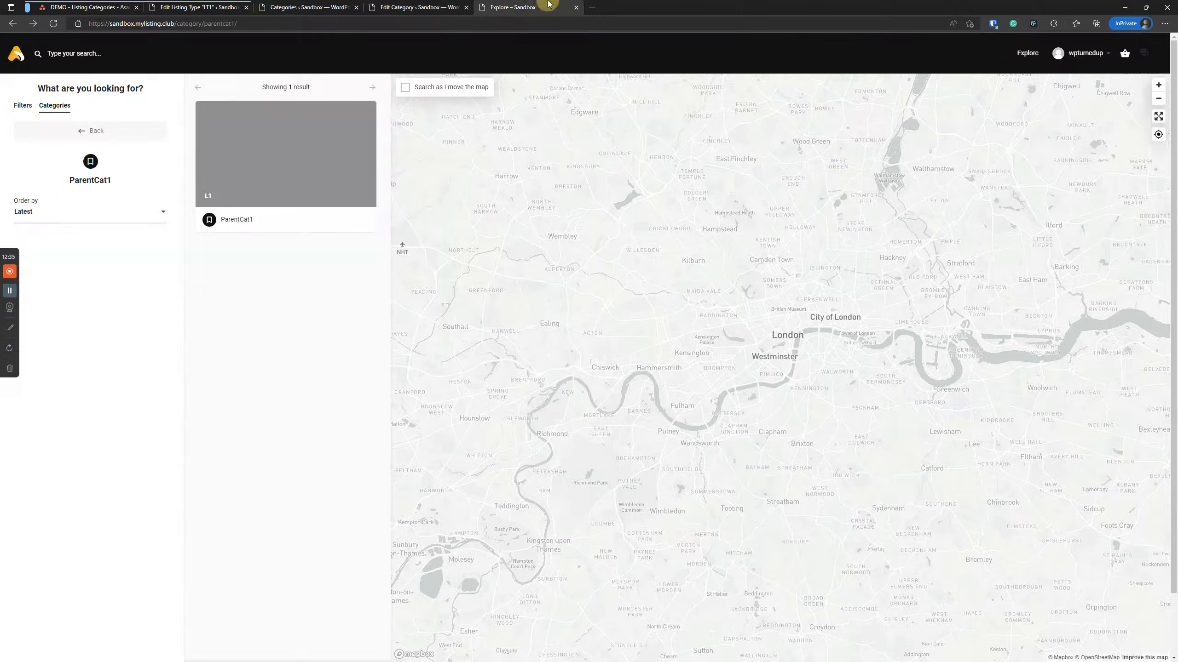
left_click(20, 107)
left_click(52, 106)
left_click(82, 131)
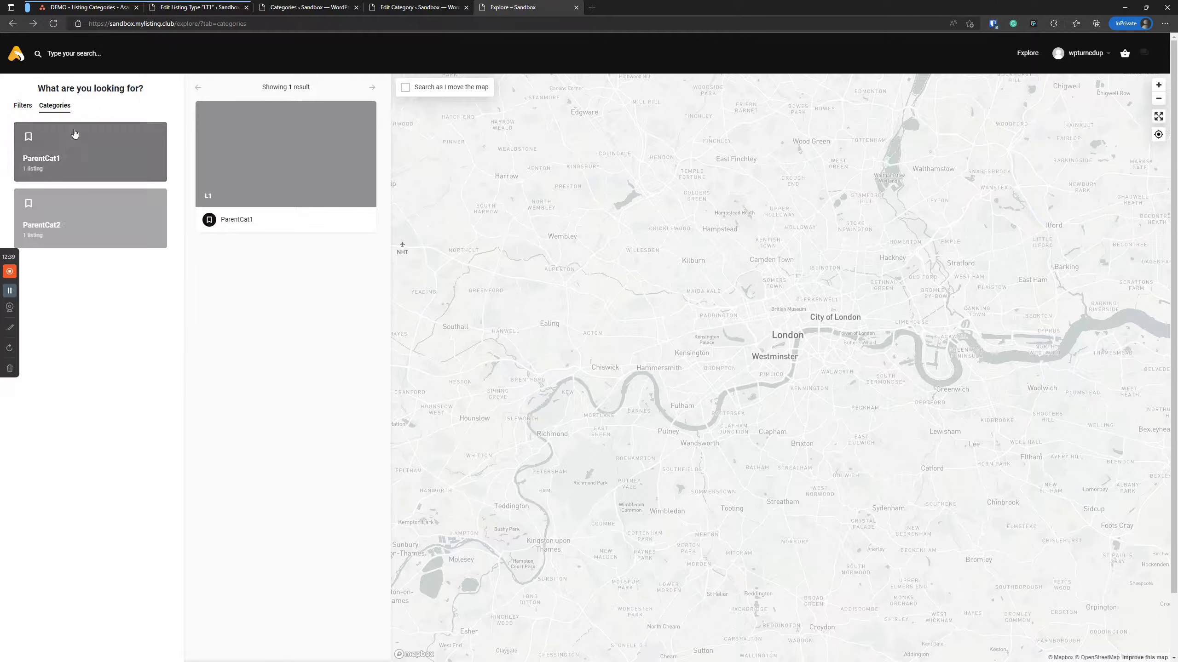
left_click(54, 26)
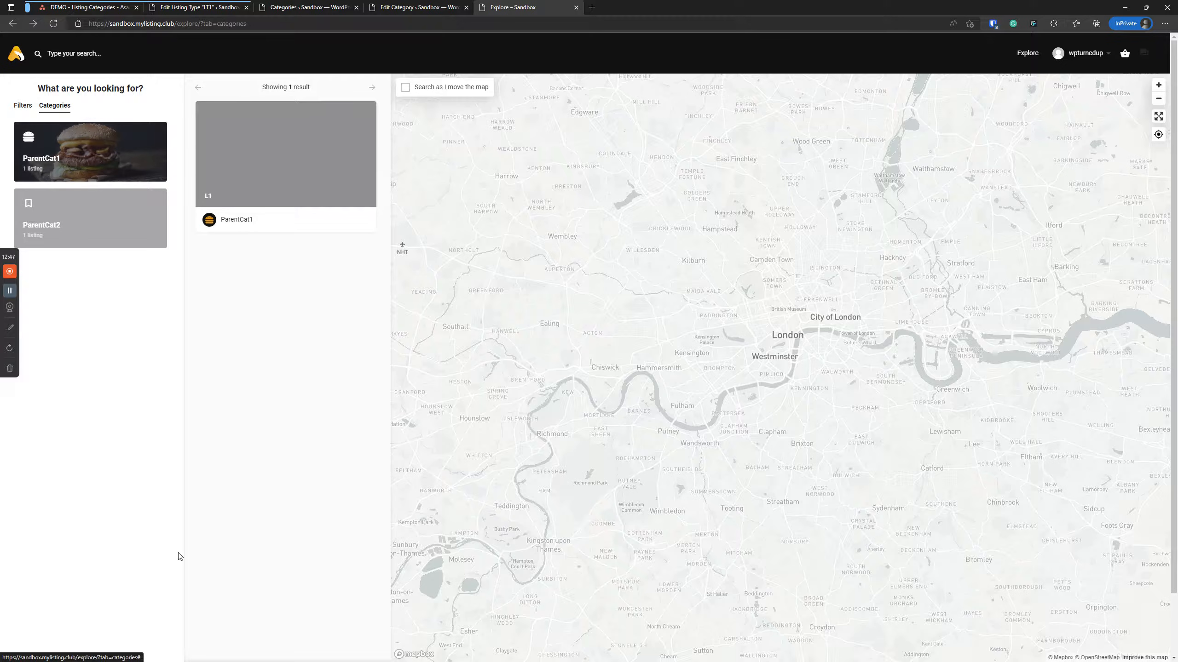
left_click(86, 153)
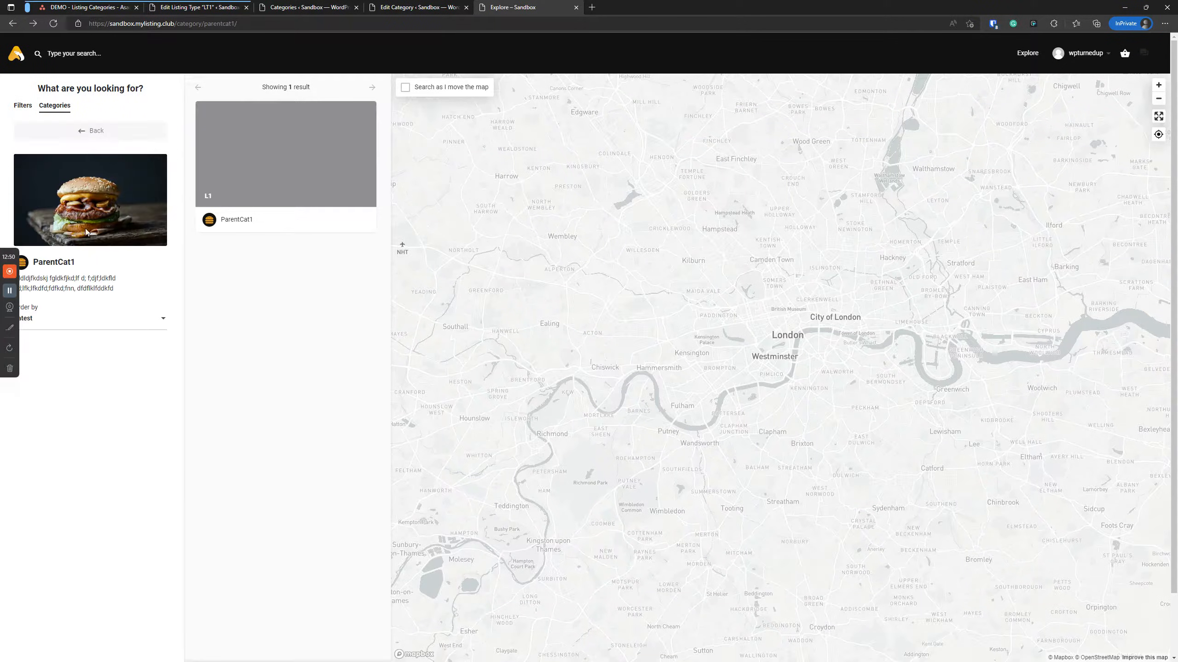
left_click_drag(115, 289, 26, 280)
left_click(70, 480)
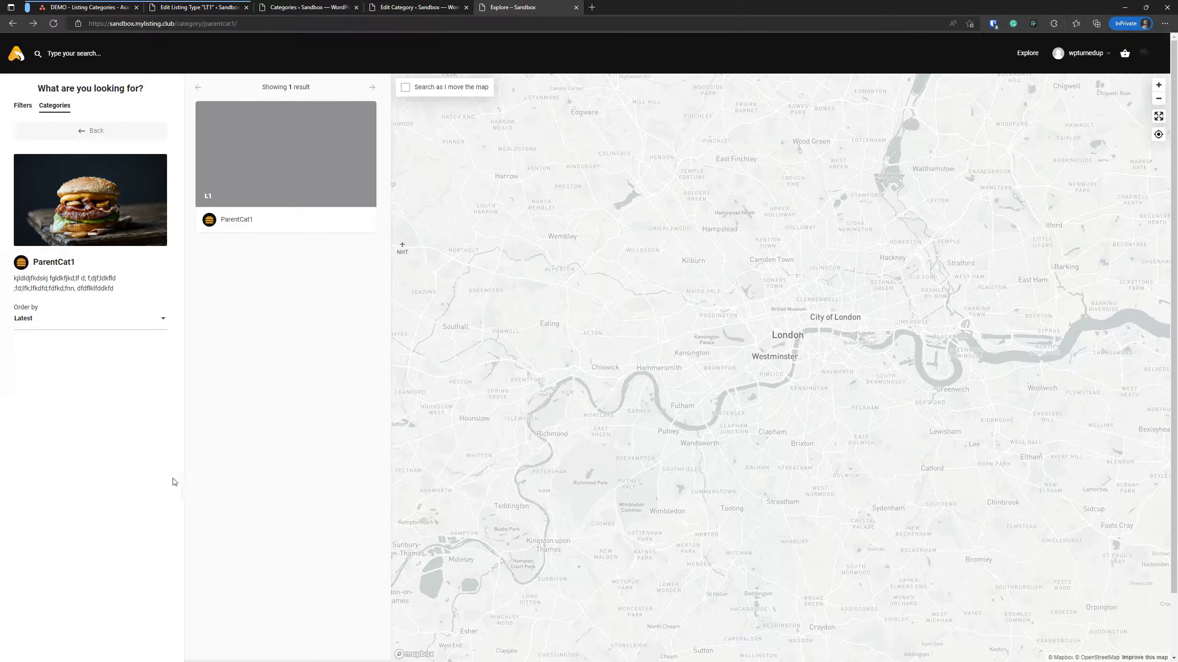
- Set ParentCat1's color to white, #FFFFFF, on its edit page and update the category
left_click(411, 6)
left_click(217, 429)
left_click(215, 536)
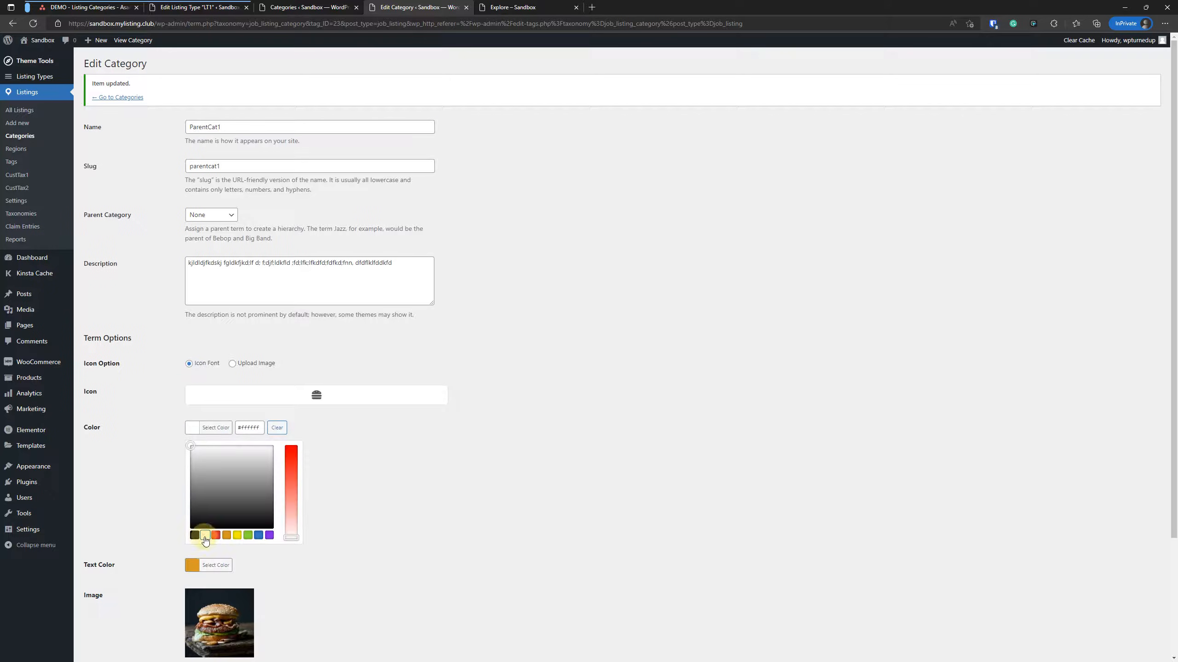
left_click(337, 512)
scroll(322, 455, "down", 1)
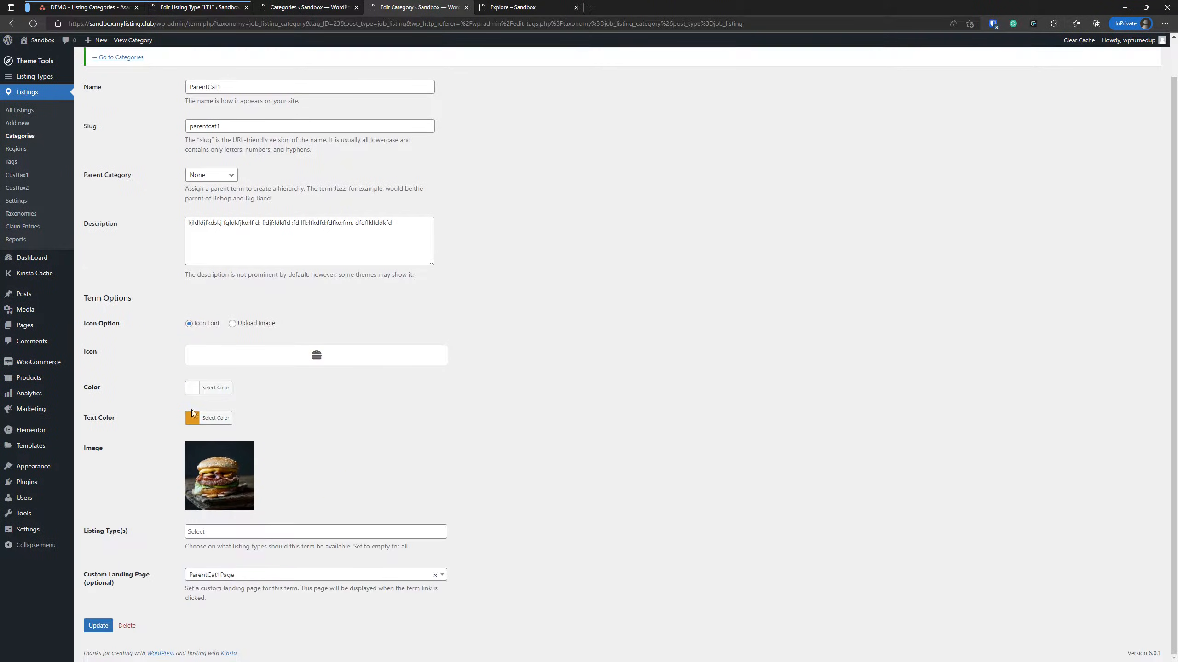
left_click(99, 625)
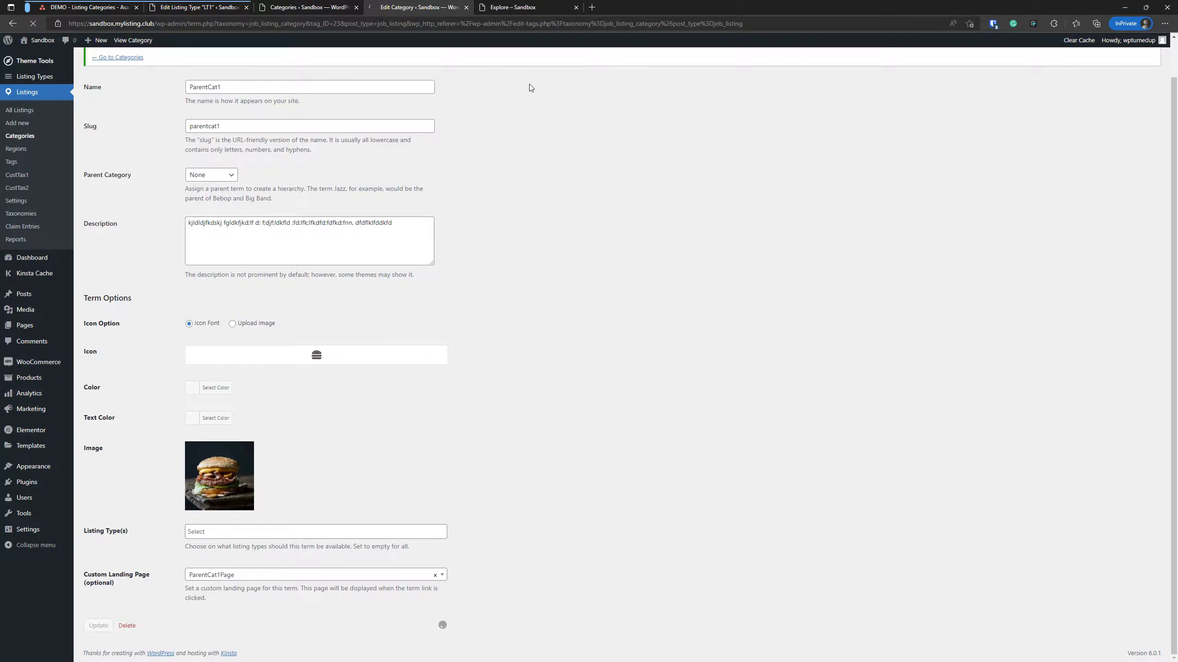
- Refresh the category page, go back to Explore, and open ParentCat1 from its categories to check the icon colors
left_click(510, 8)
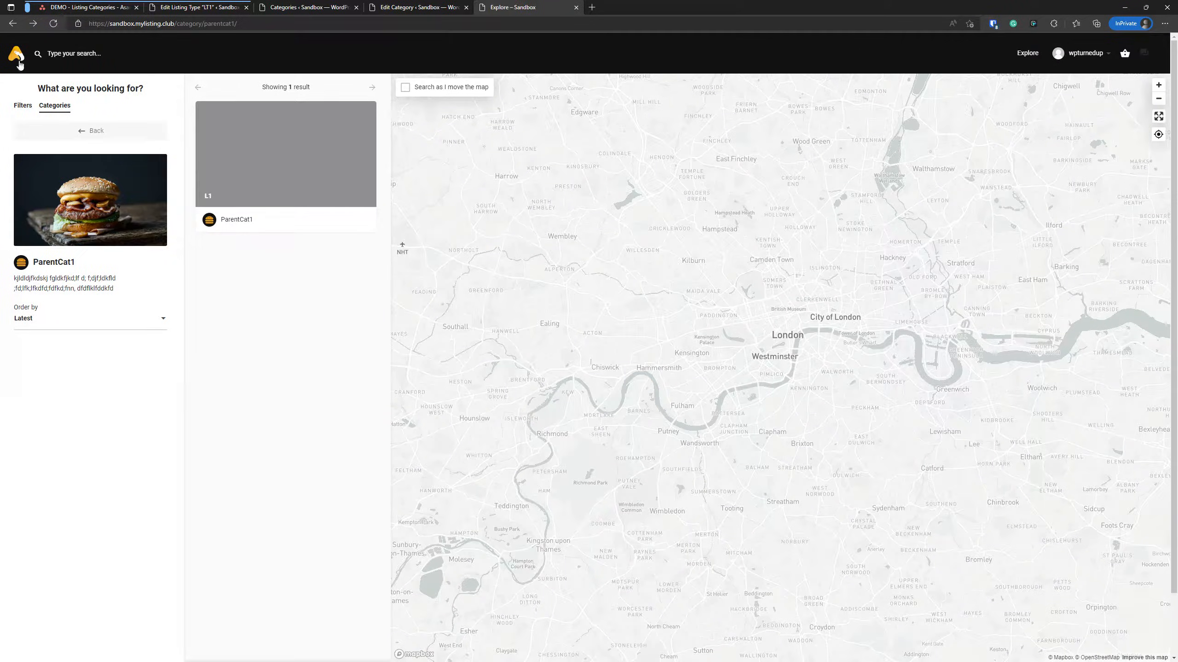
left_click(54, 23)
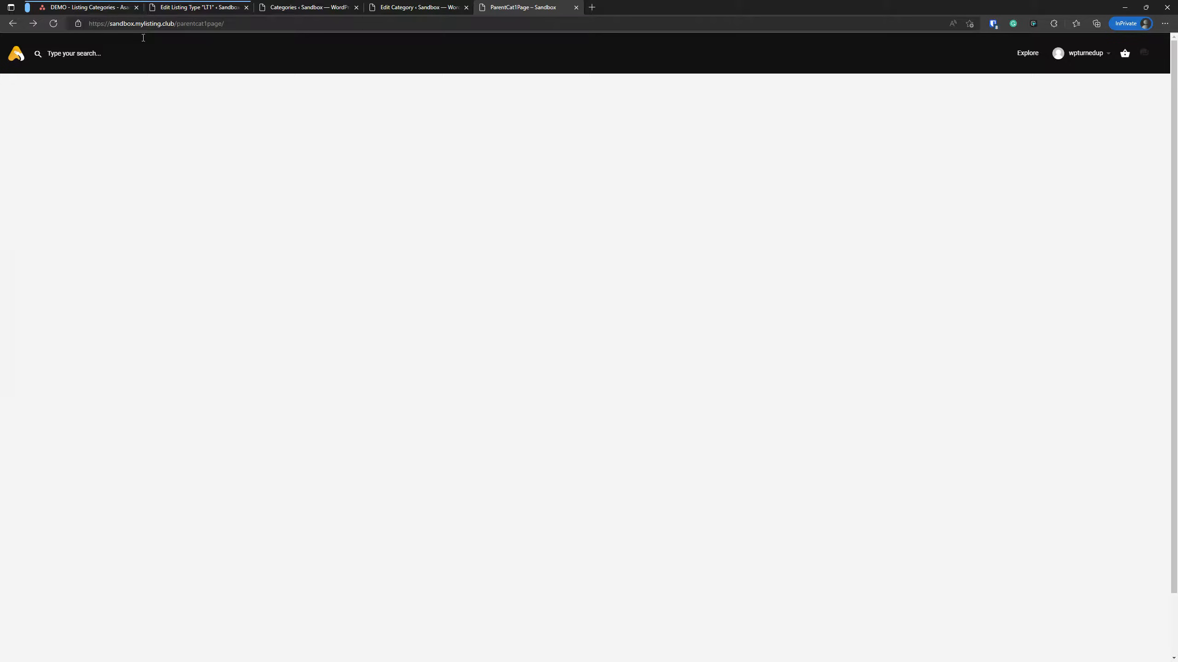
left_click(1026, 54)
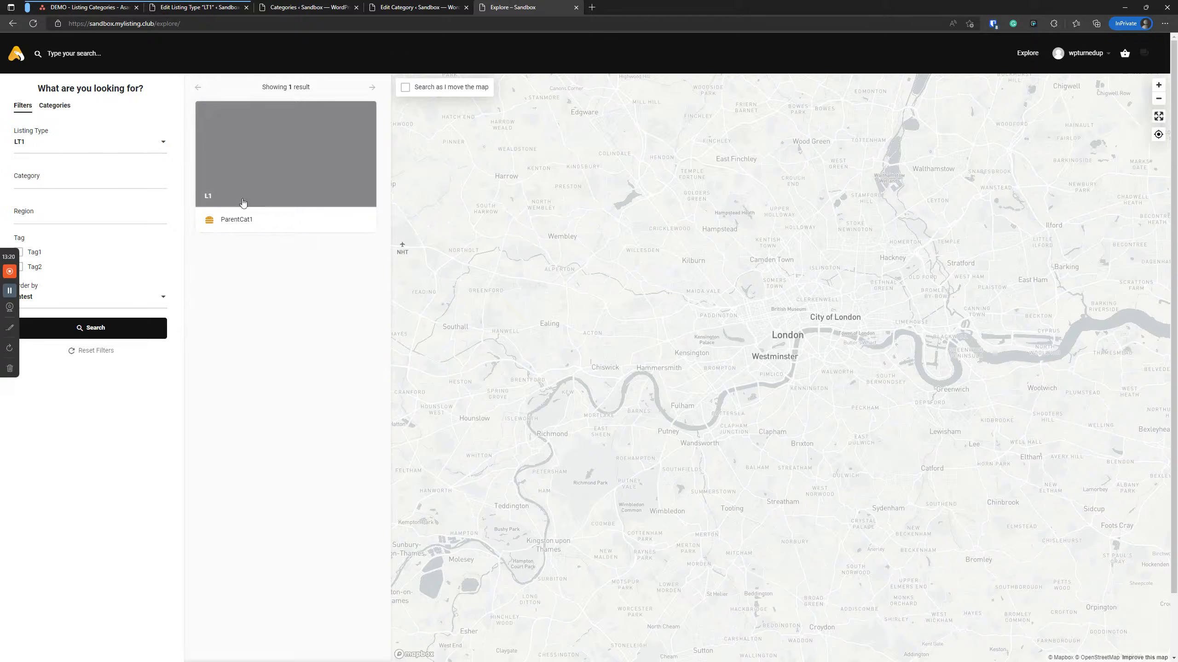
left_click(53, 108)
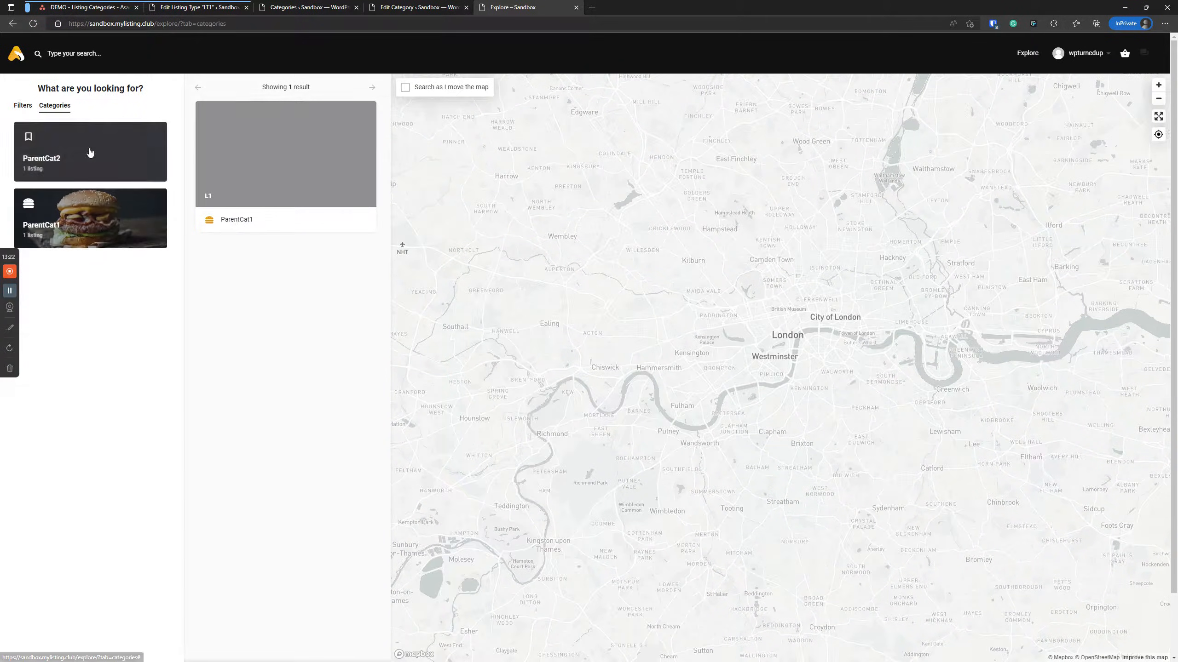
left_click(86, 201)
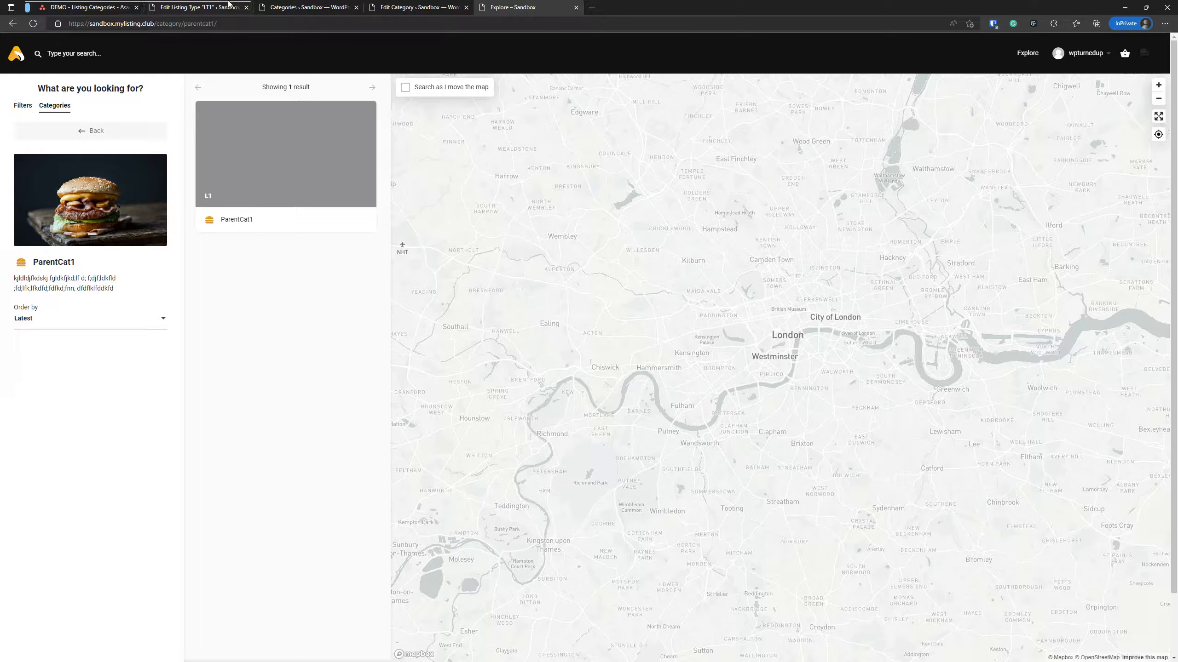
- Examine the Listing Type(s) and Custom Landing Page settings on the ParentCat1 edit page
left_click(417, 7)
scroll(247, 621, "down", 1)
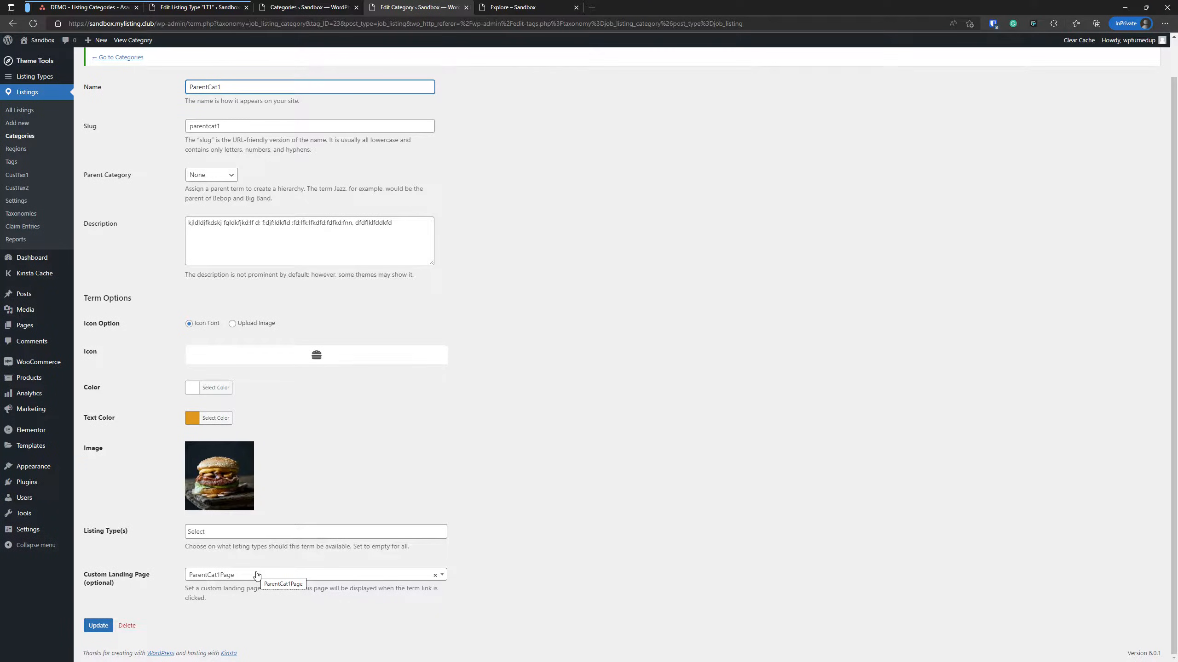
- Check ParentCat1's category page on the site and view the pages offered for its Custom Landing Page setting
left_click(510, 13)
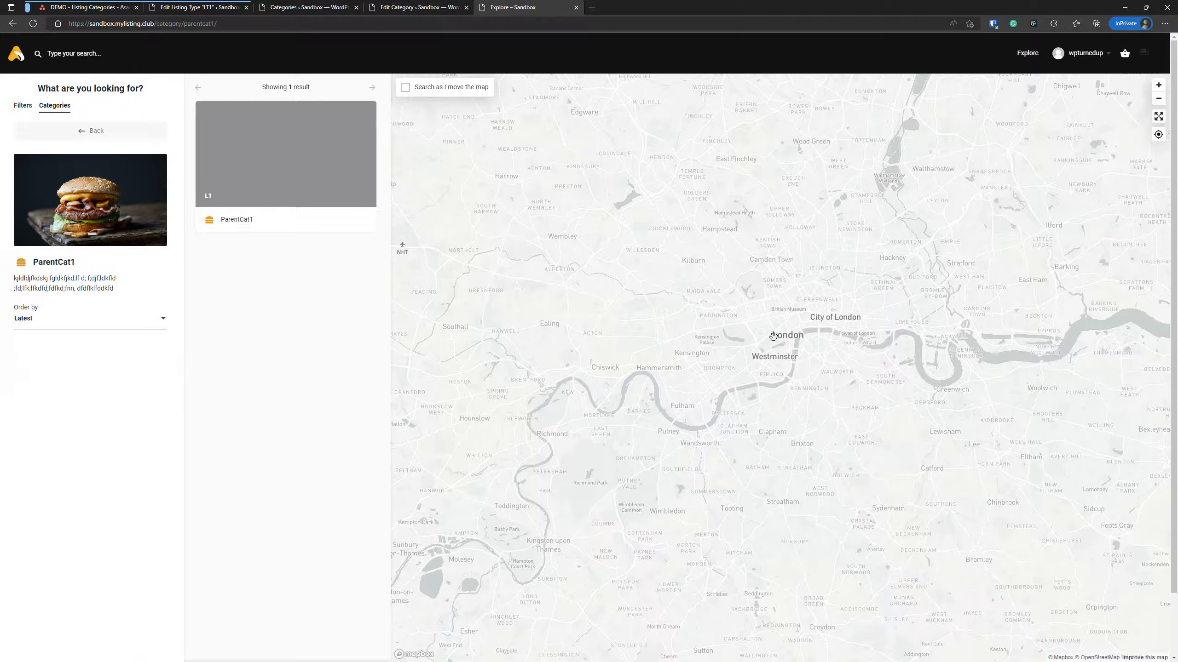
left_click(415, 7)
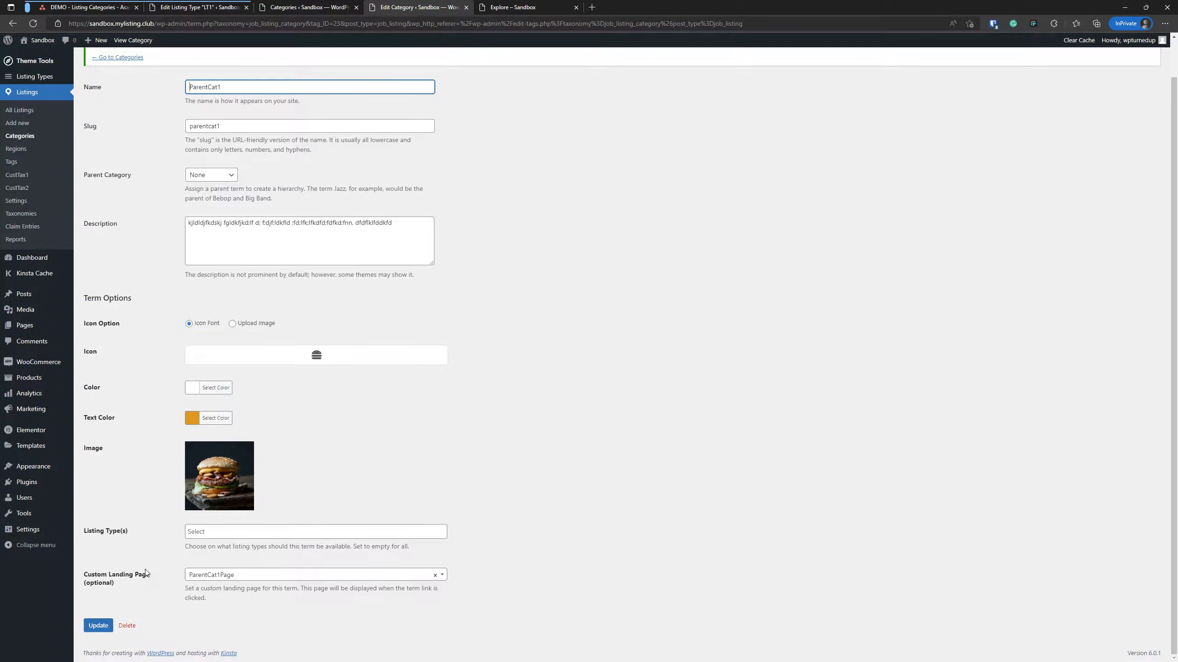
left_click(232, 576)
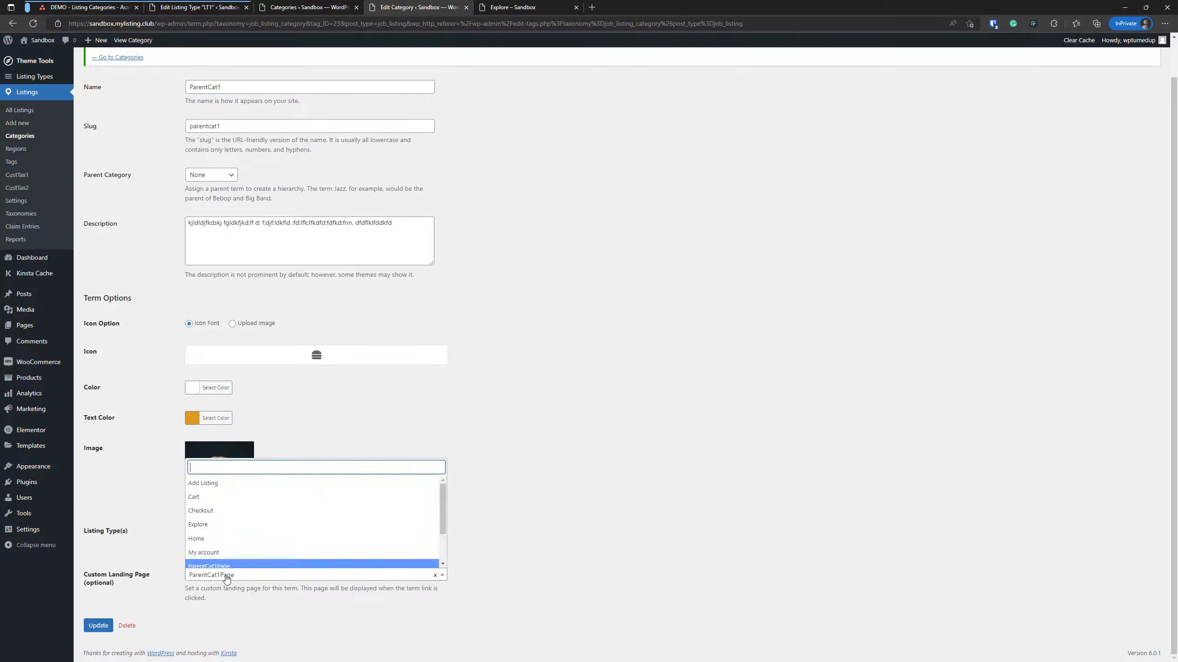
left_click(723, 440)
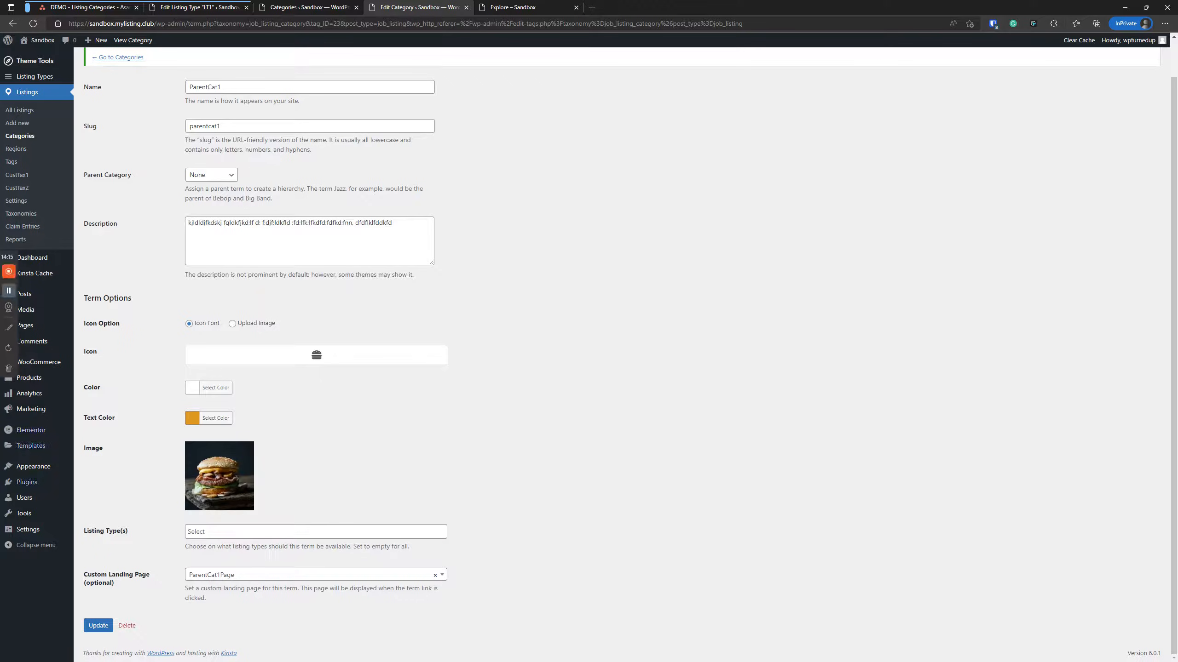
- Open the list of all WordPress pages in a new tab to review it, and return to the ParentCat1 edit page
mouse_move(46, 333)
right_click(92, 327)
left_click(118, 335)
left_click(517, 5)
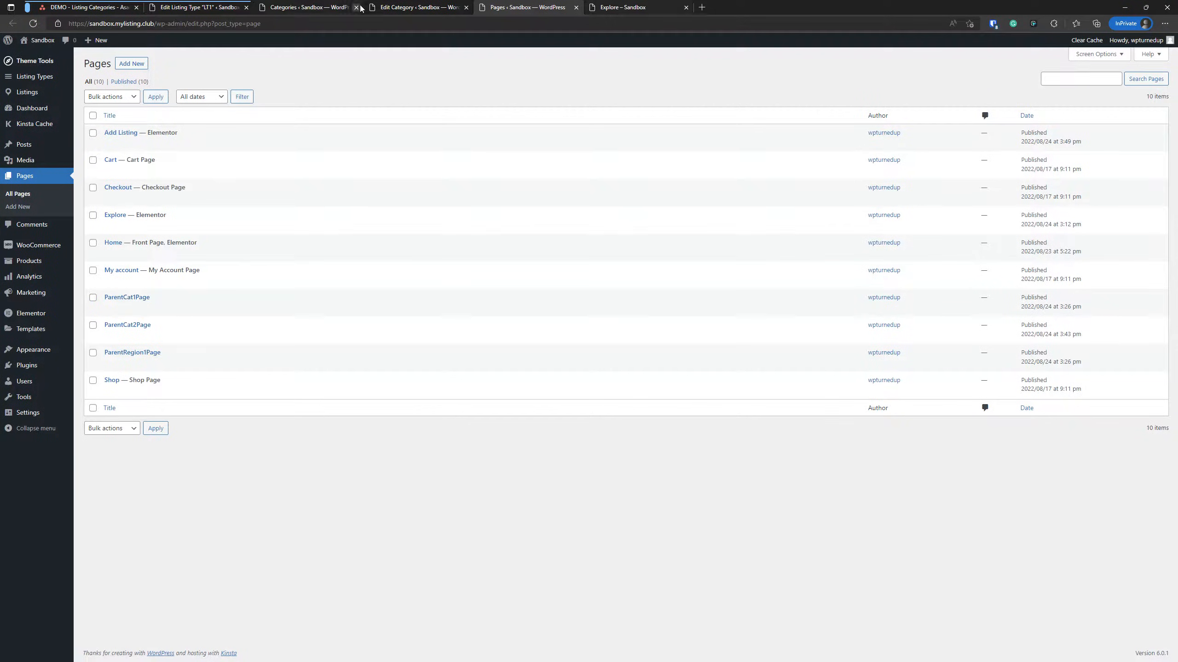
left_click(408, 7)
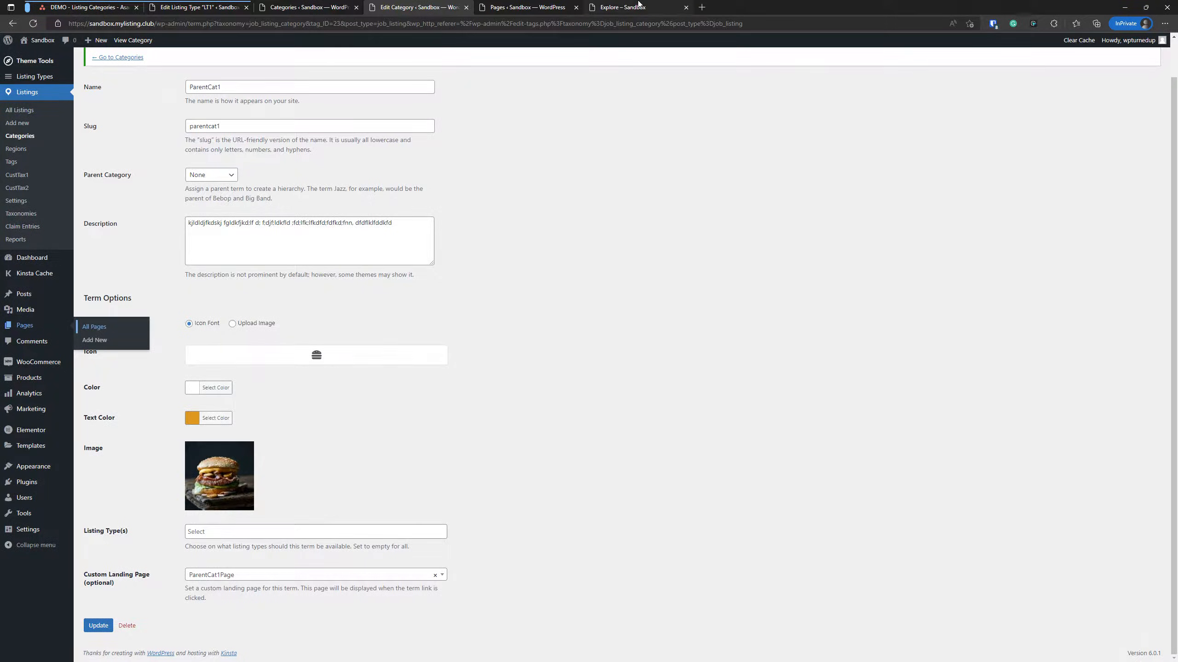
- Follow the ParentCat1 link on the L1 listing card and inspect the address of the page it leads to
left_click(622, 7)
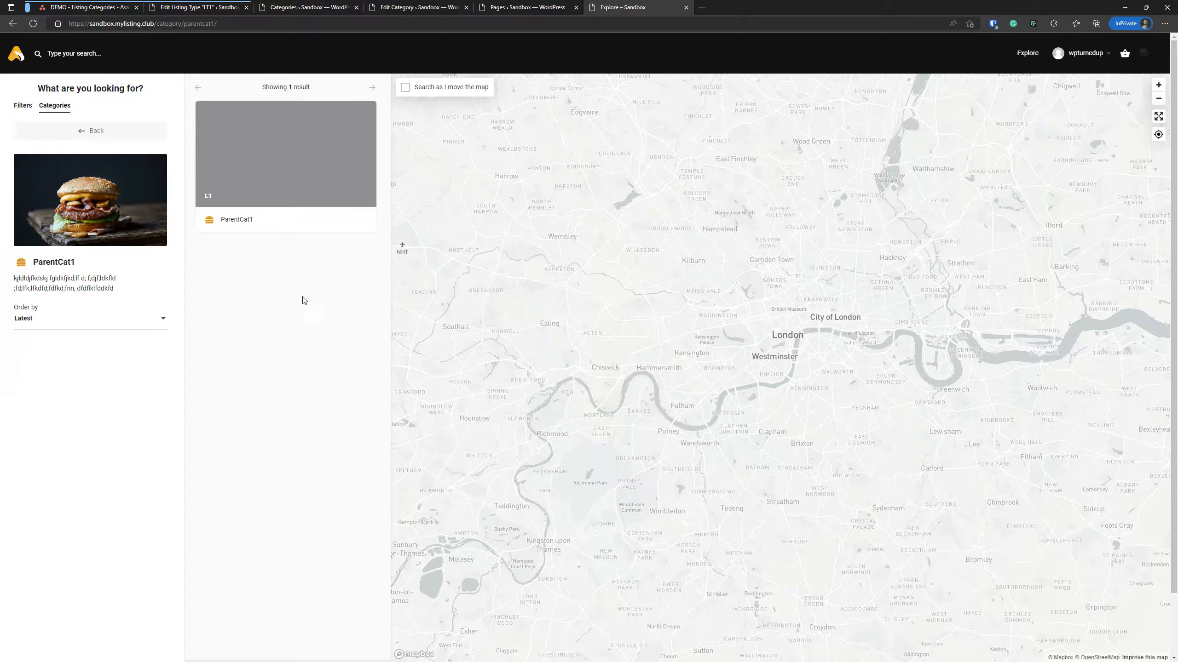
left_click(226, 221)
left_click(209, 23)
left_click_drag(224, 23, 154, 32)
left_click(286, 344)
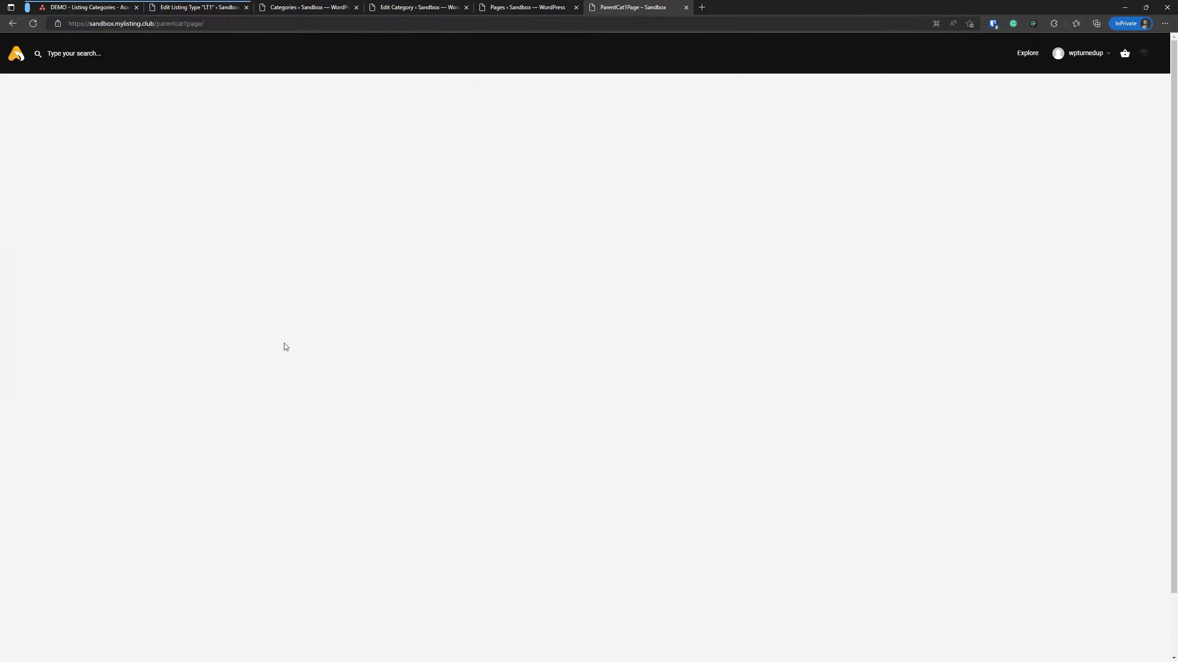
- Clear ParentCat1's Custom Landing Page setting and update the category
left_click(533, 7)
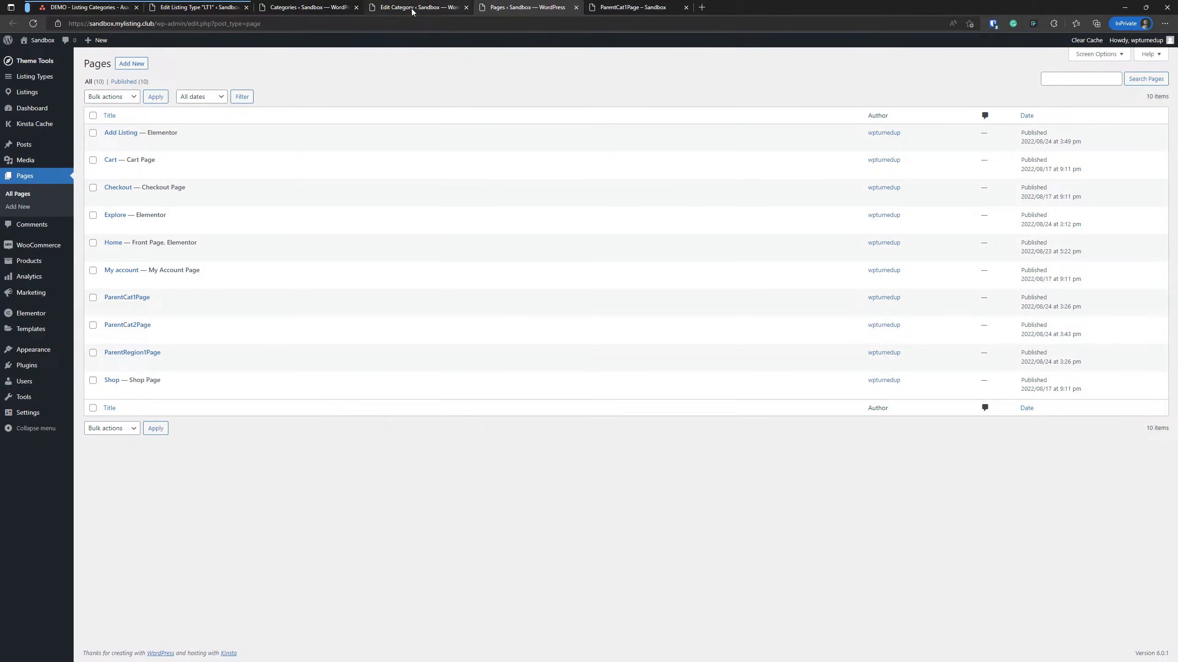
left_click(412, 8)
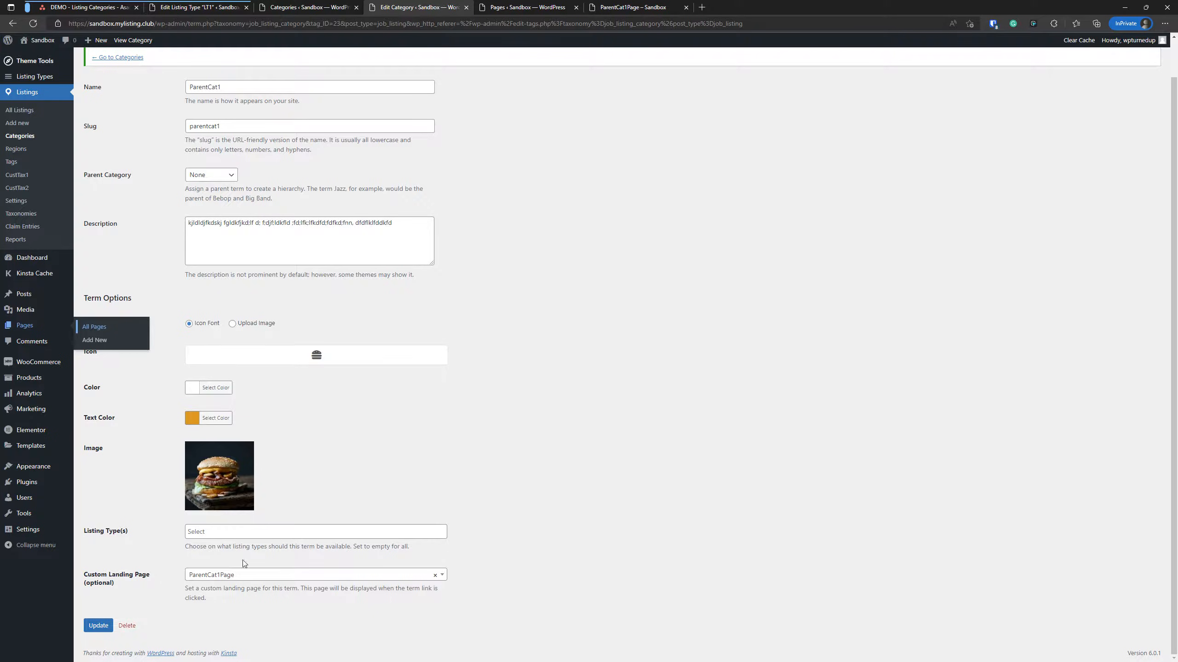
left_click(435, 575)
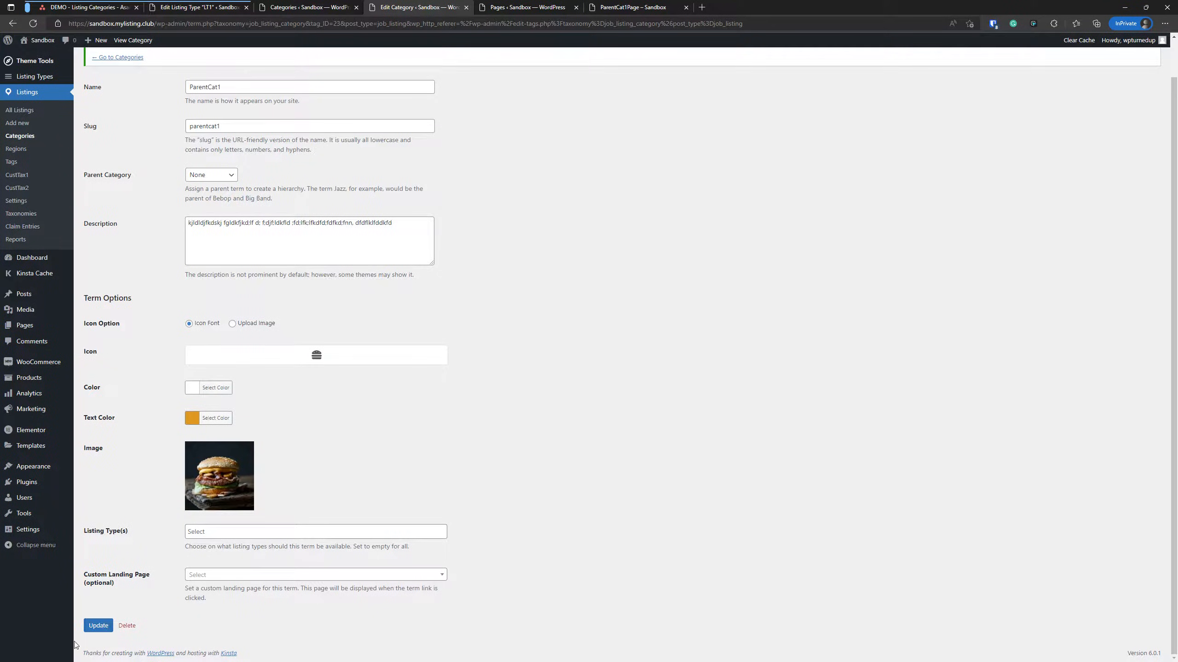
left_click(99, 625)
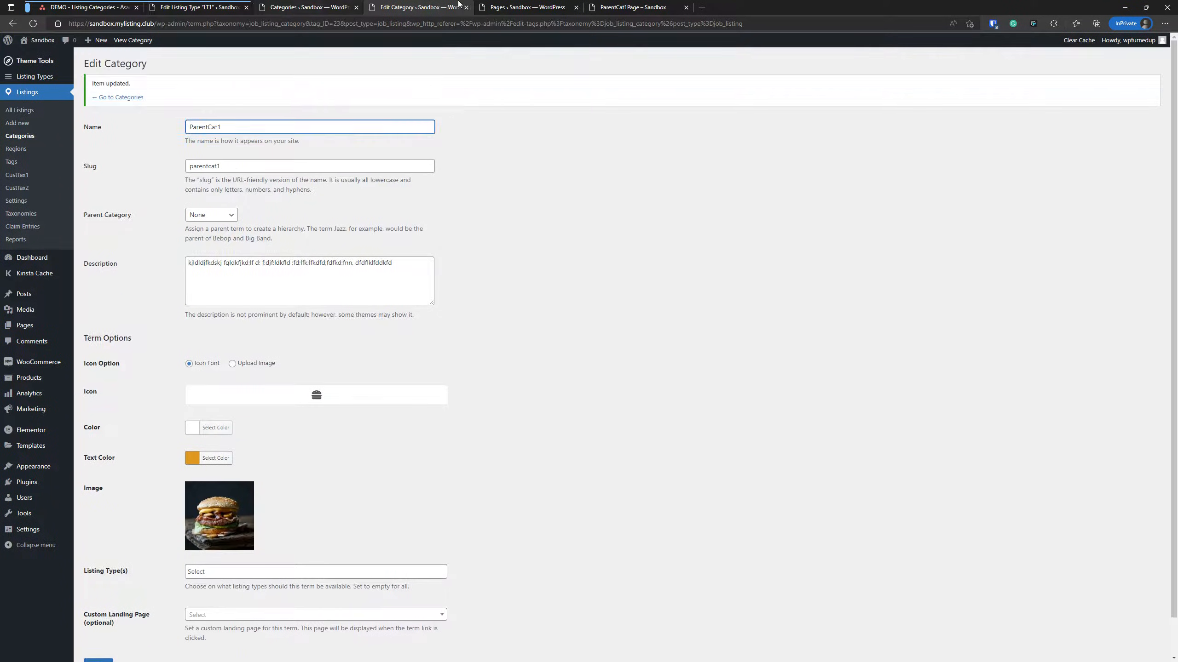
- Reload the Explore page and open ParentCat1 from the L1 listing card to check its default category page
left_click(631, 8)
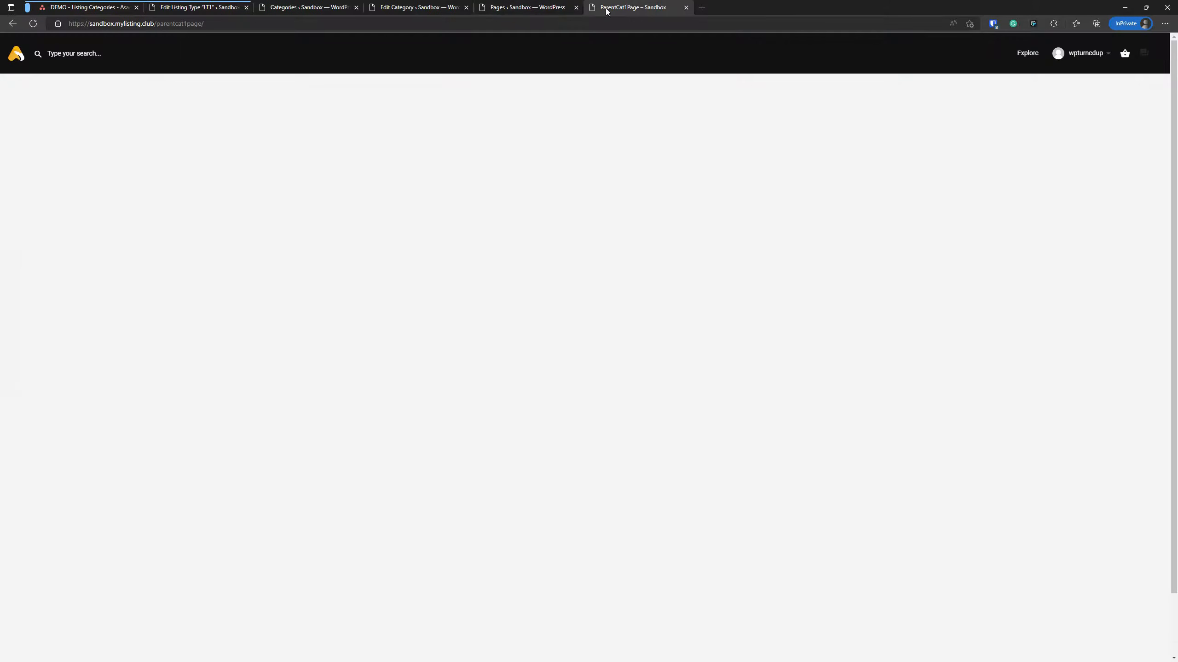
left_click(1027, 53)
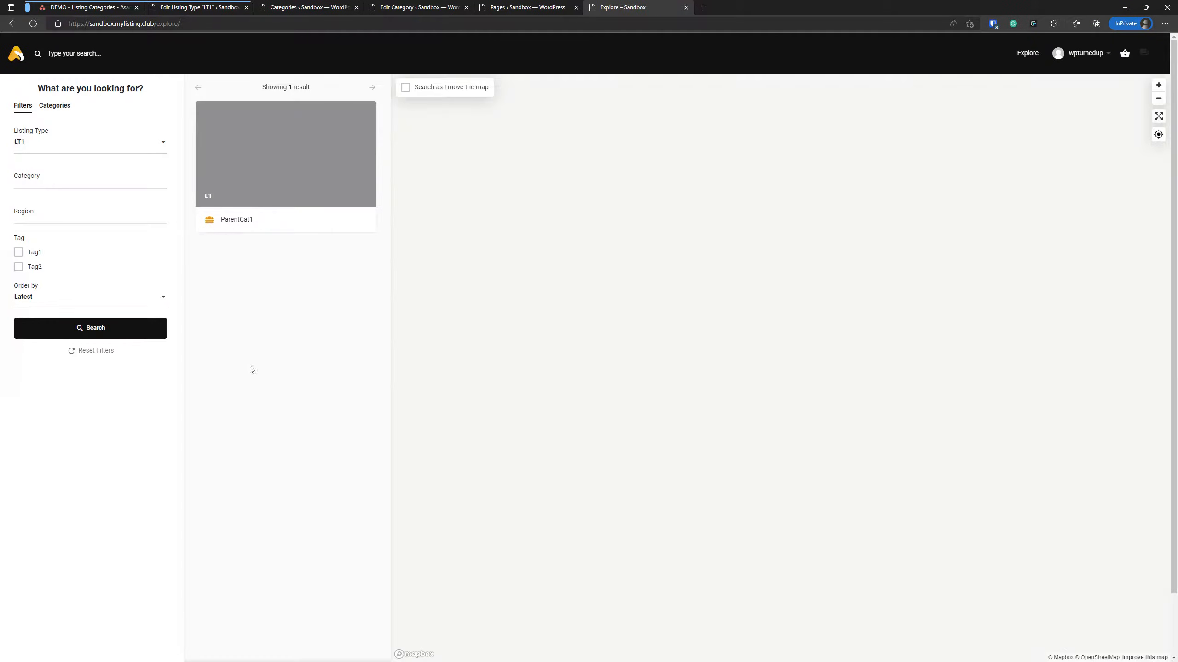
left_click_drag(63, 503, 63, 88)
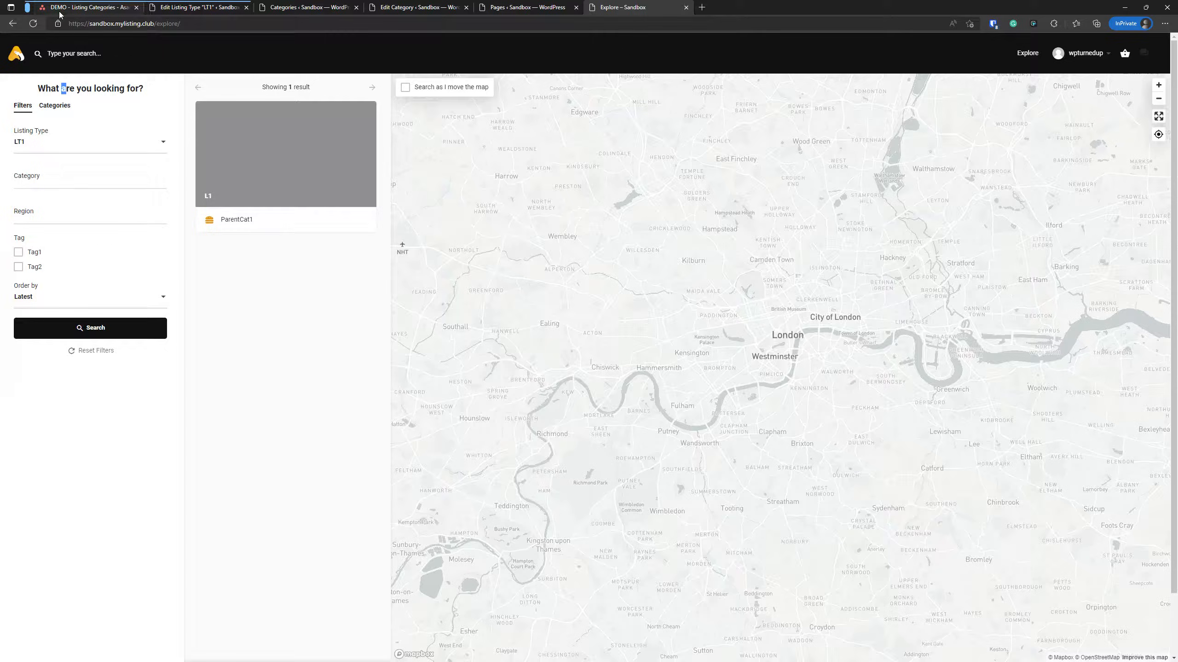
left_click(35, 25)
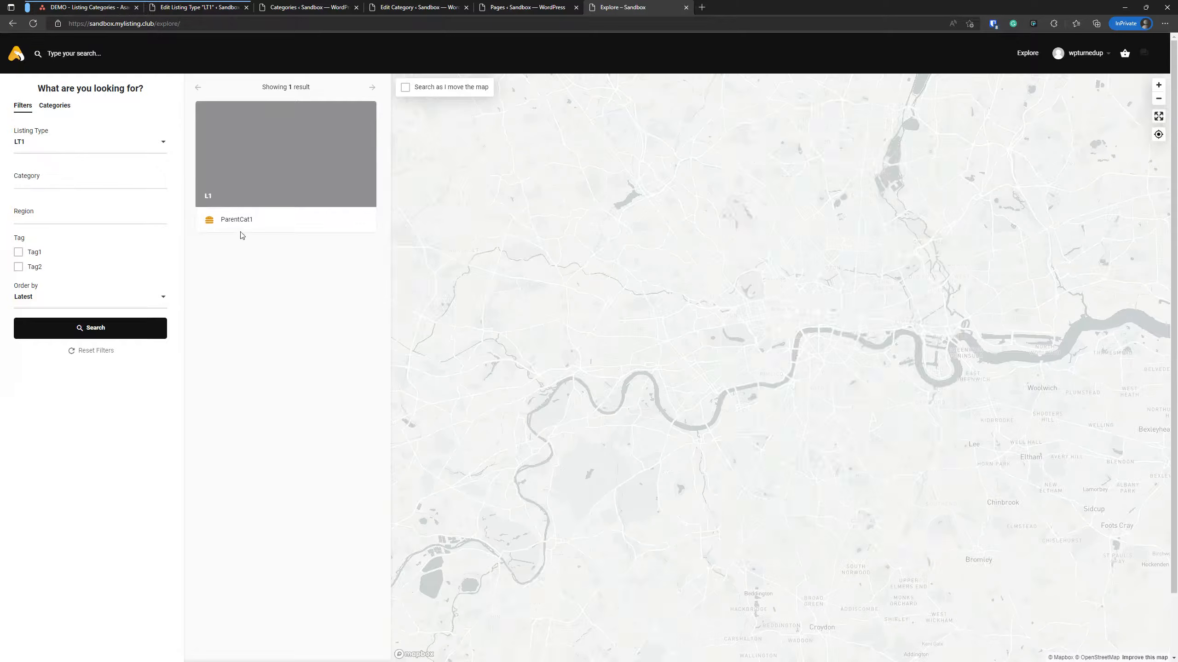
left_click(226, 220)
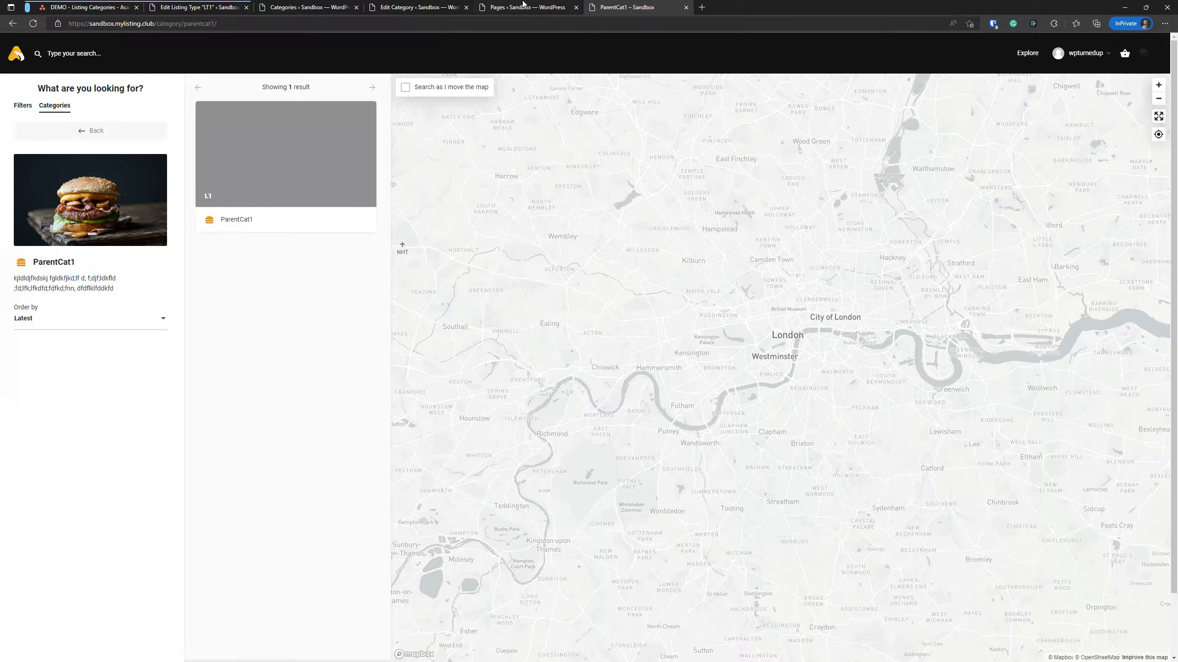
- Set ParentCat1's Custom Landing Page to ParentCat1Page and update the category
key("ctrl+shift+Tab")
key("ctrl+shift+Tab")
scroll(274, 497, "down", 1)
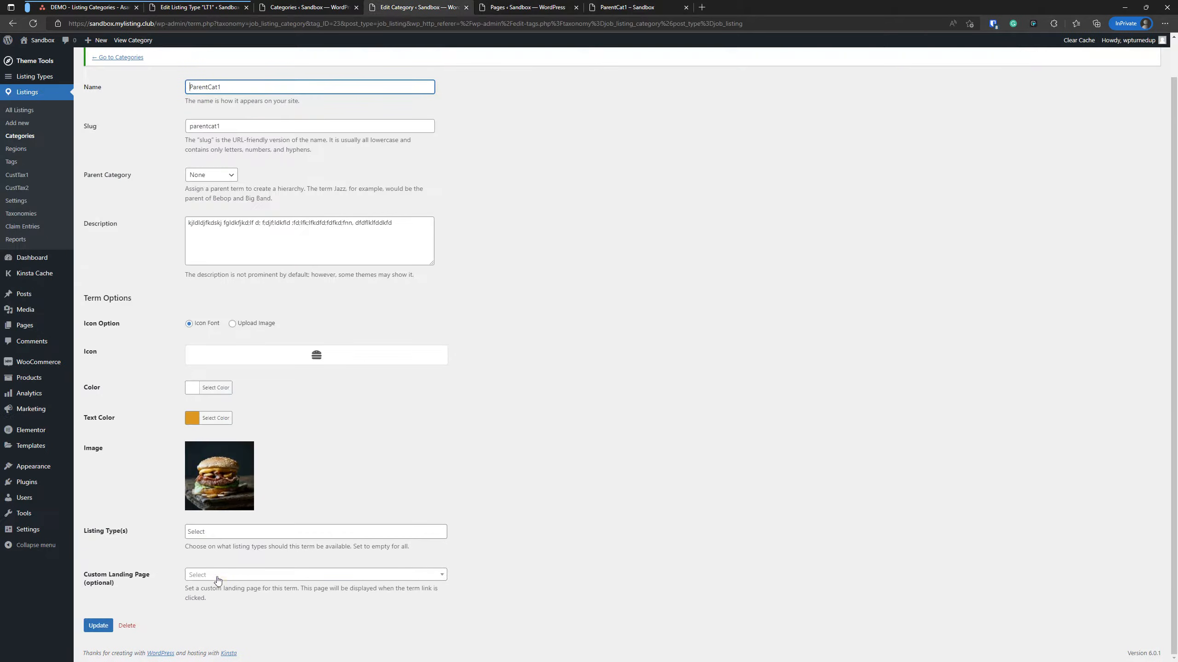
left_click(218, 575)
scroll(229, 561, "down", 2)
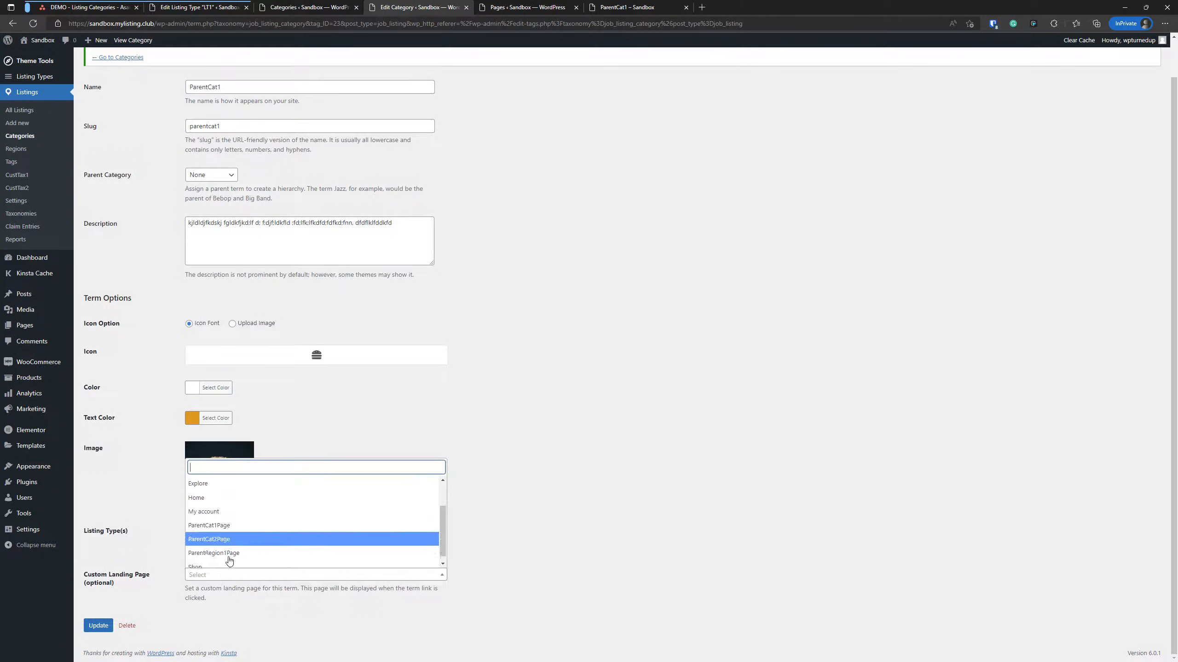
left_click(236, 525)
left_click(103, 626)
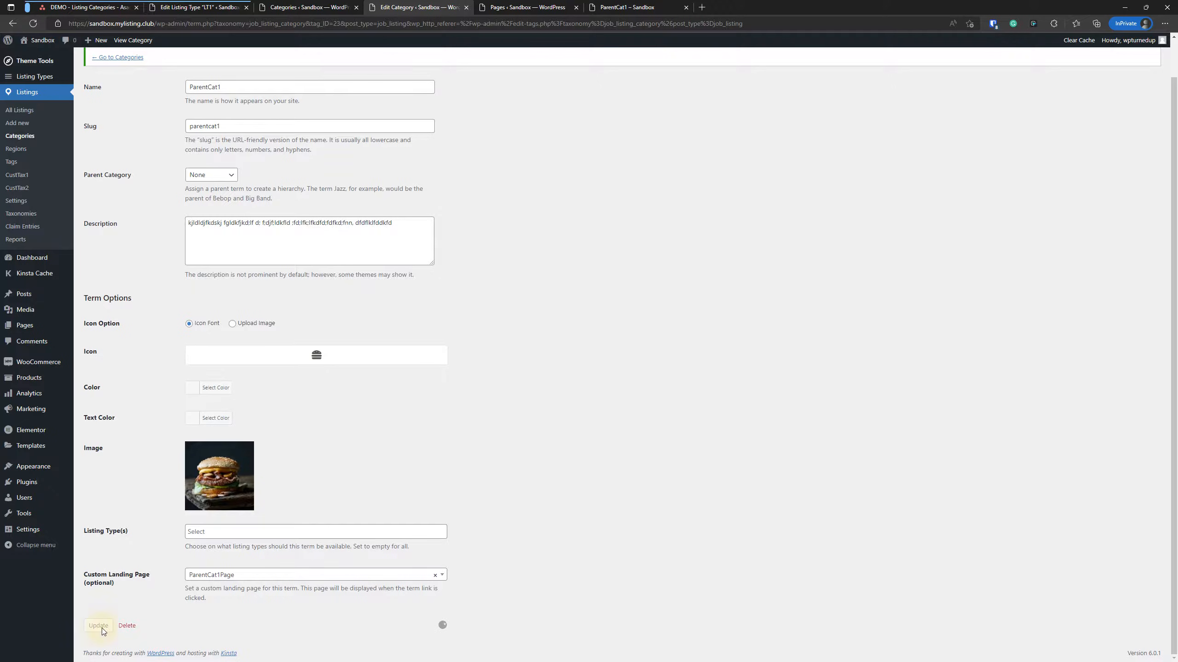
- Reload the ParentCat1 category page, test its link from the L1 card on Explore, and go back to Explore
left_click(663, 7)
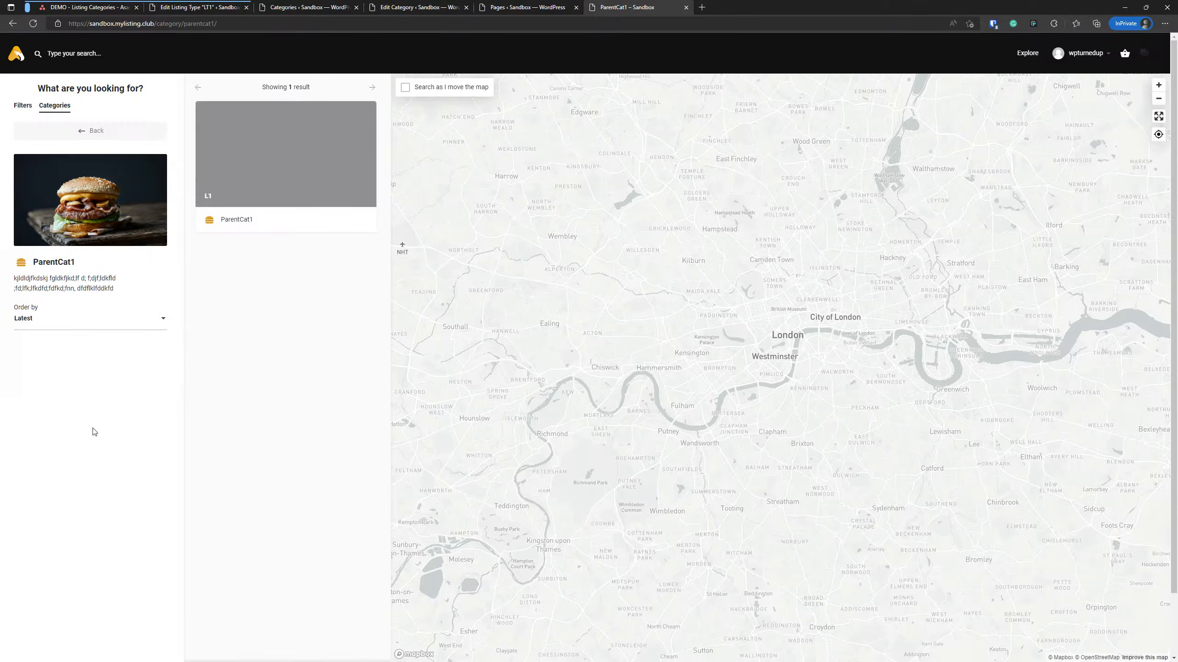
left_click(33, 23)
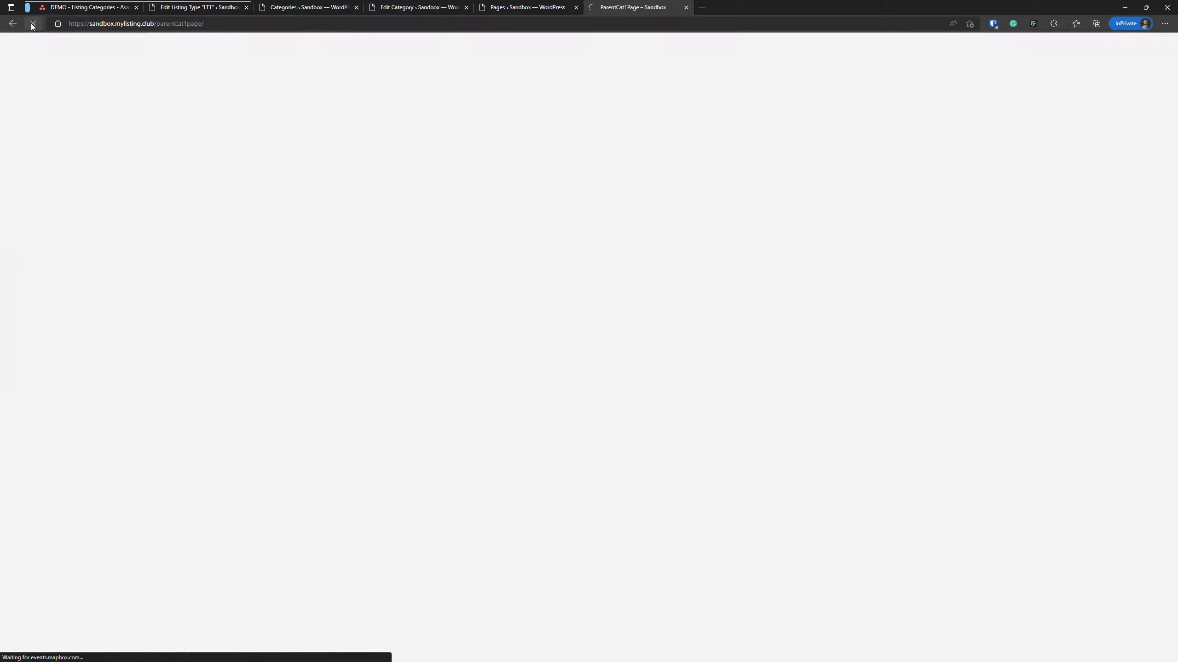
mouse_move(1097, 72)
left_click(1026, 54)
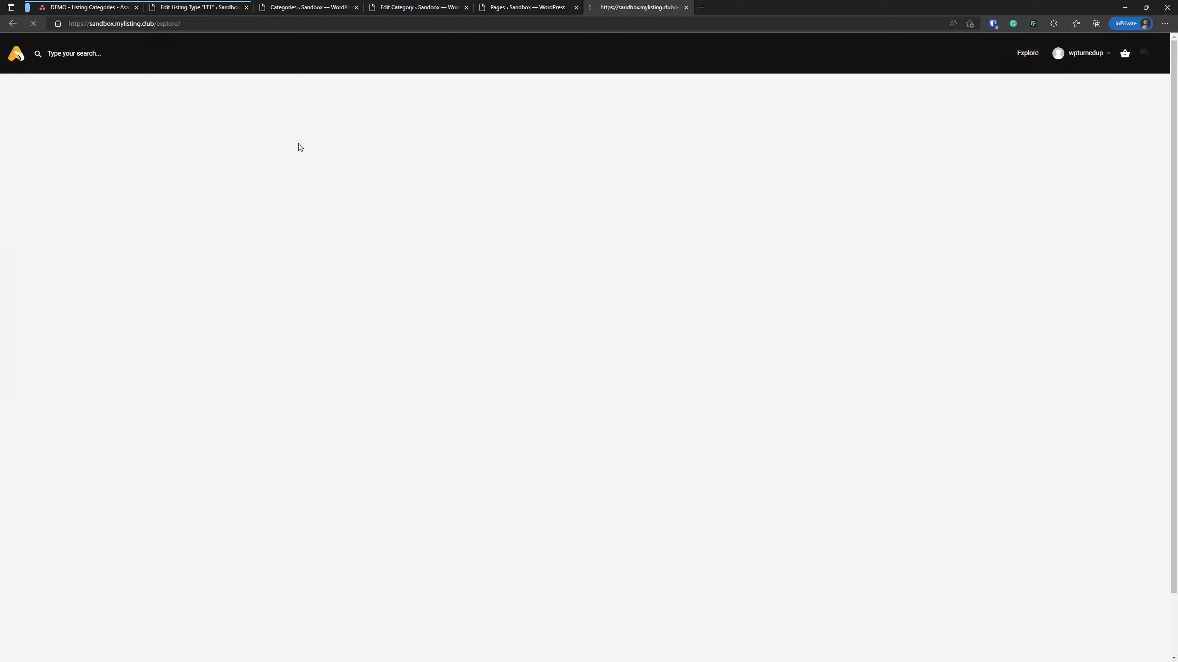
left_click(248, 220)
left_click(12, 24)
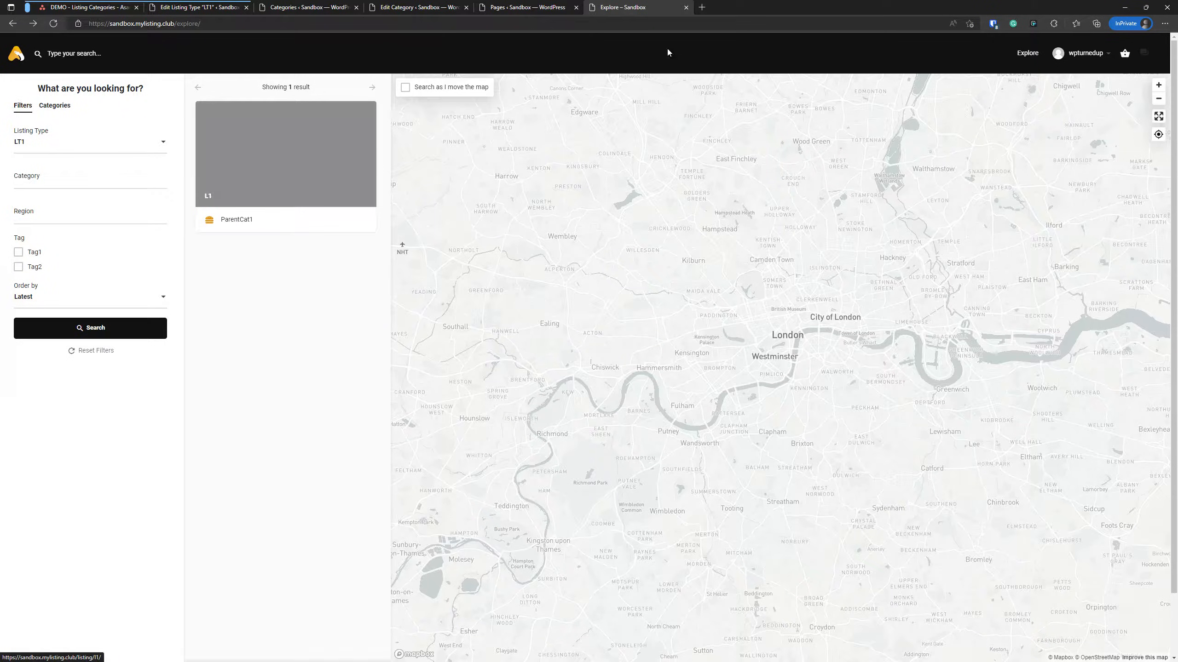
- Open the site's home page in a new tab and test where its ParentCat1 card leads
right_click(15, 51)
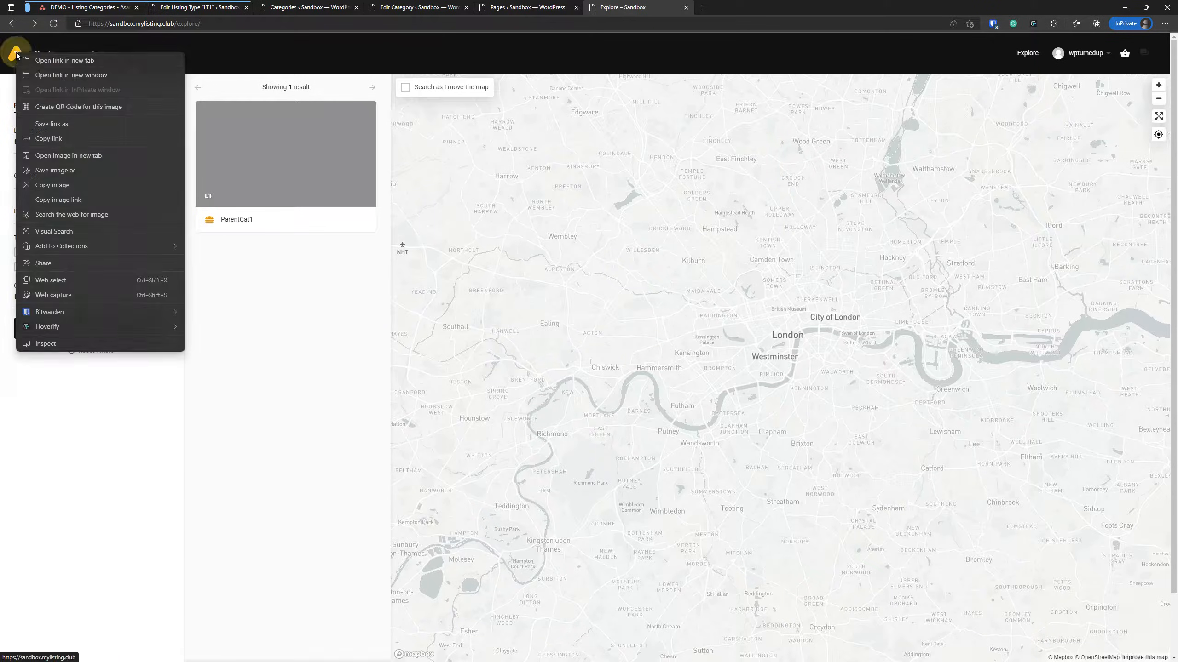
left_click(46, 57)
left_click(710, 6)
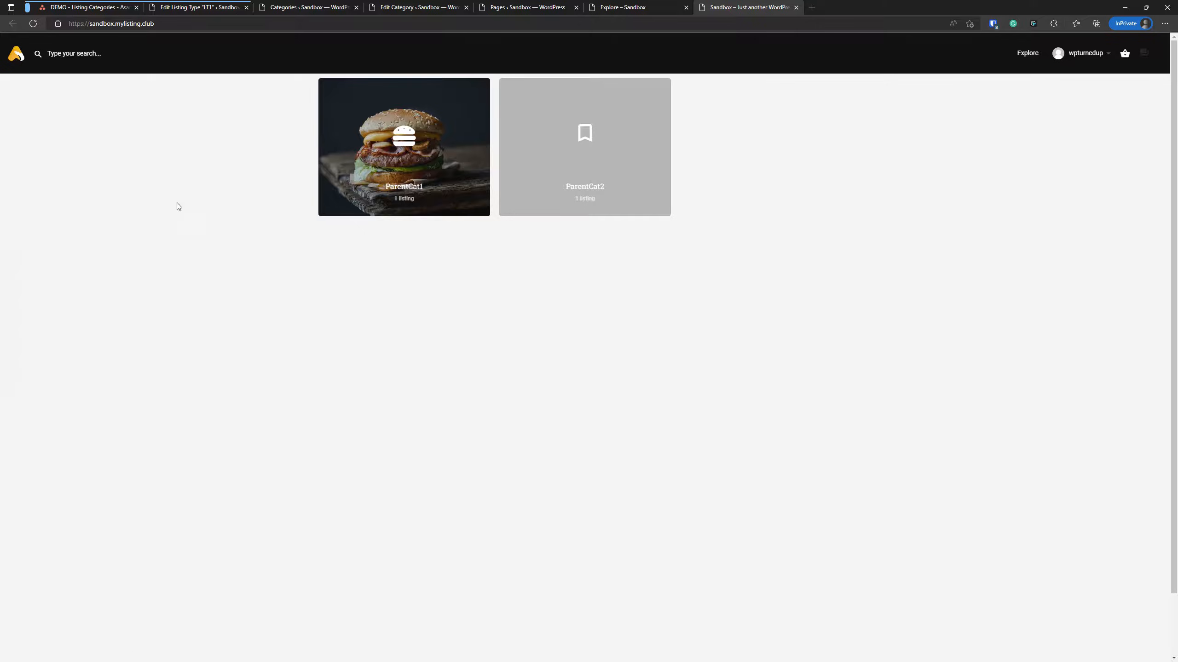
left_click(400, 158)
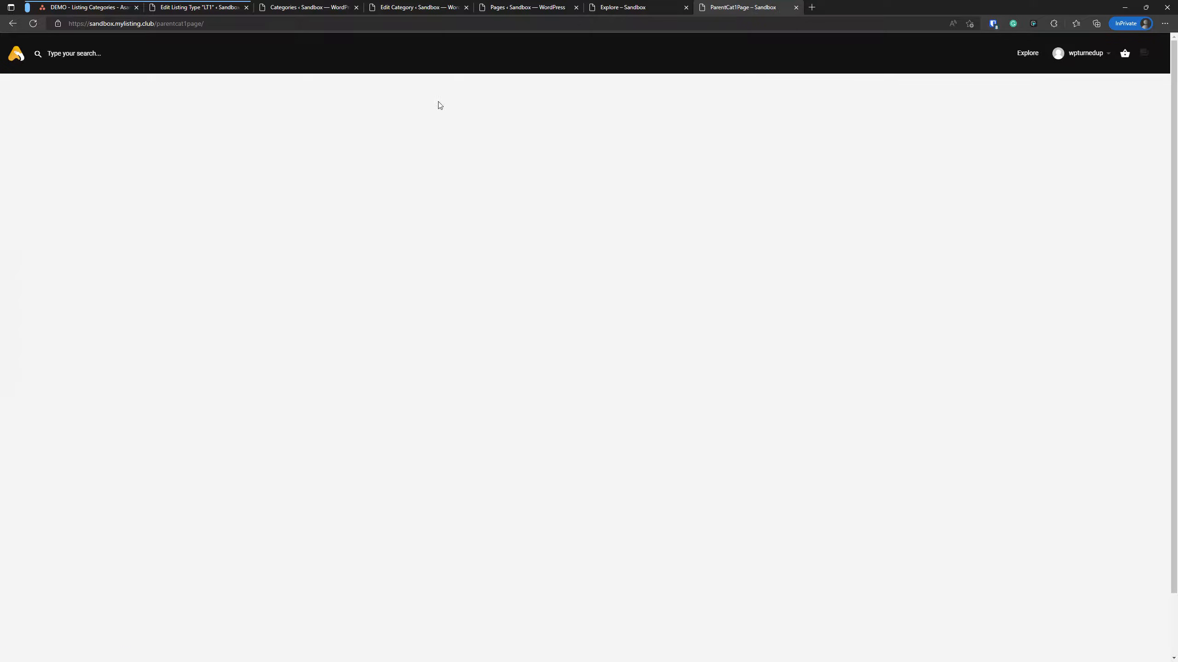
left_click(12, 24)
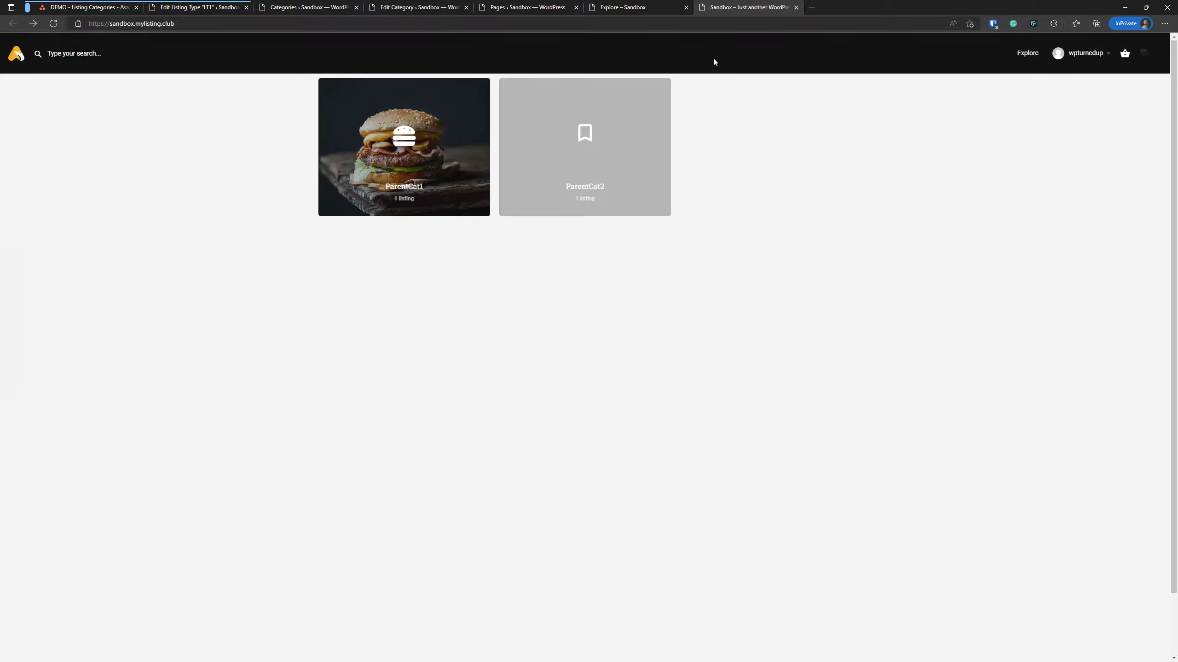
left_click(435, 160)
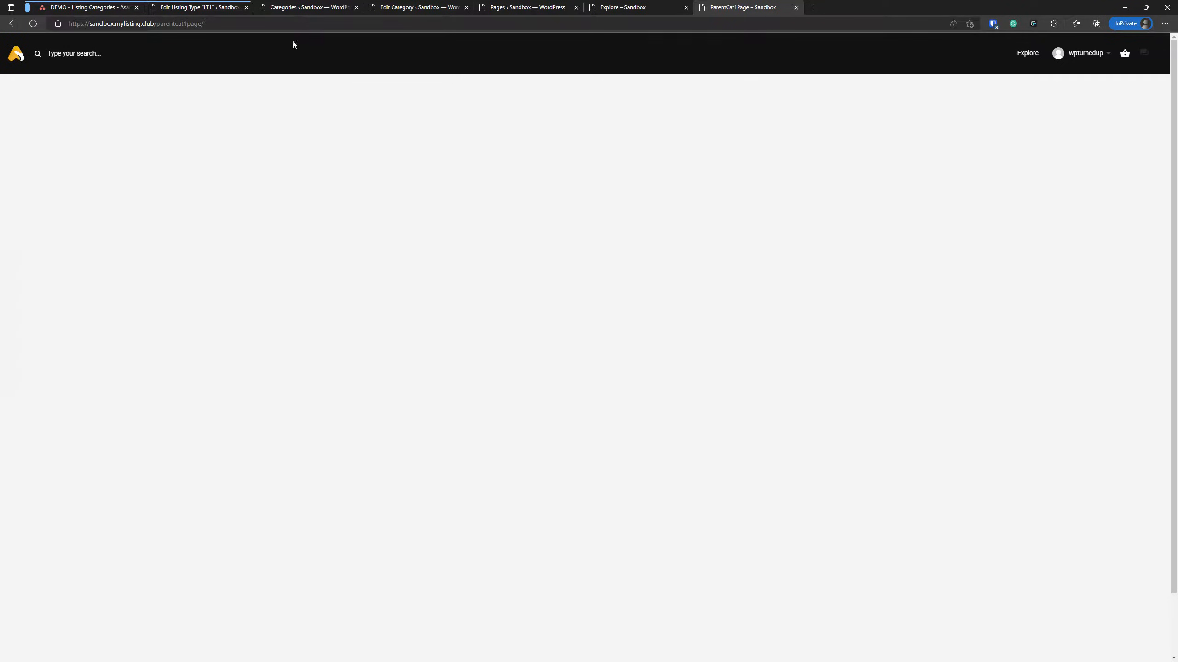
- Open the L1 listing from Explore and follow the ParentCat1 link in its Category block
left_click(417, 7)
left_click(499, 7)
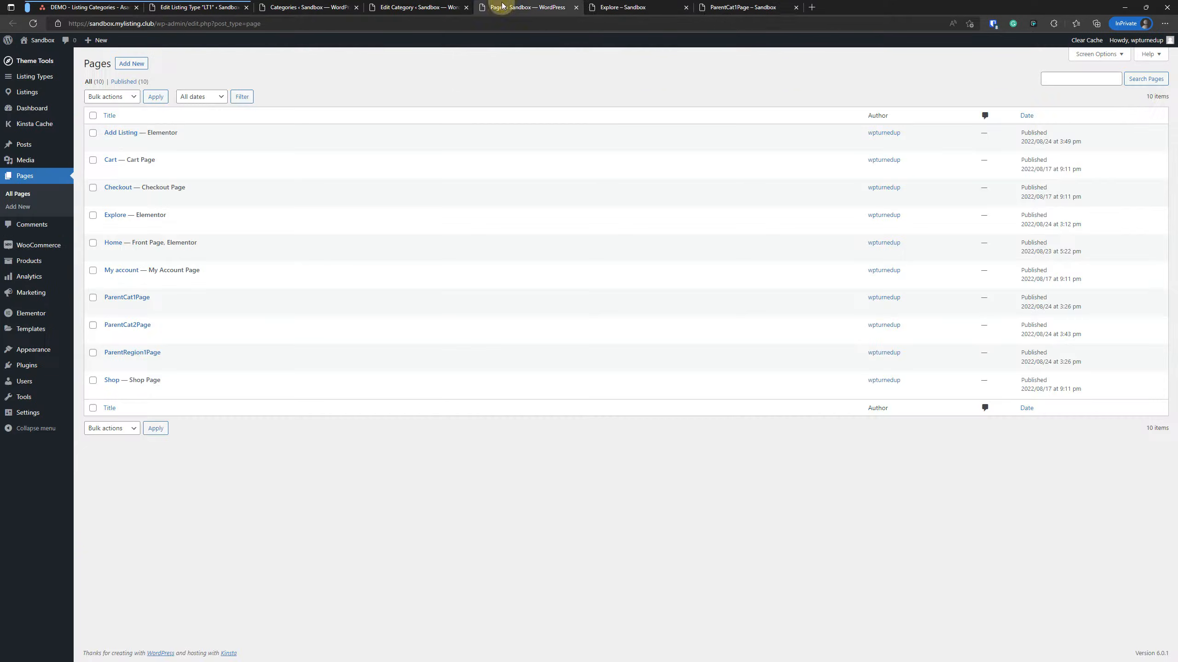
left_click(621, 8)
left_click(290, 198)
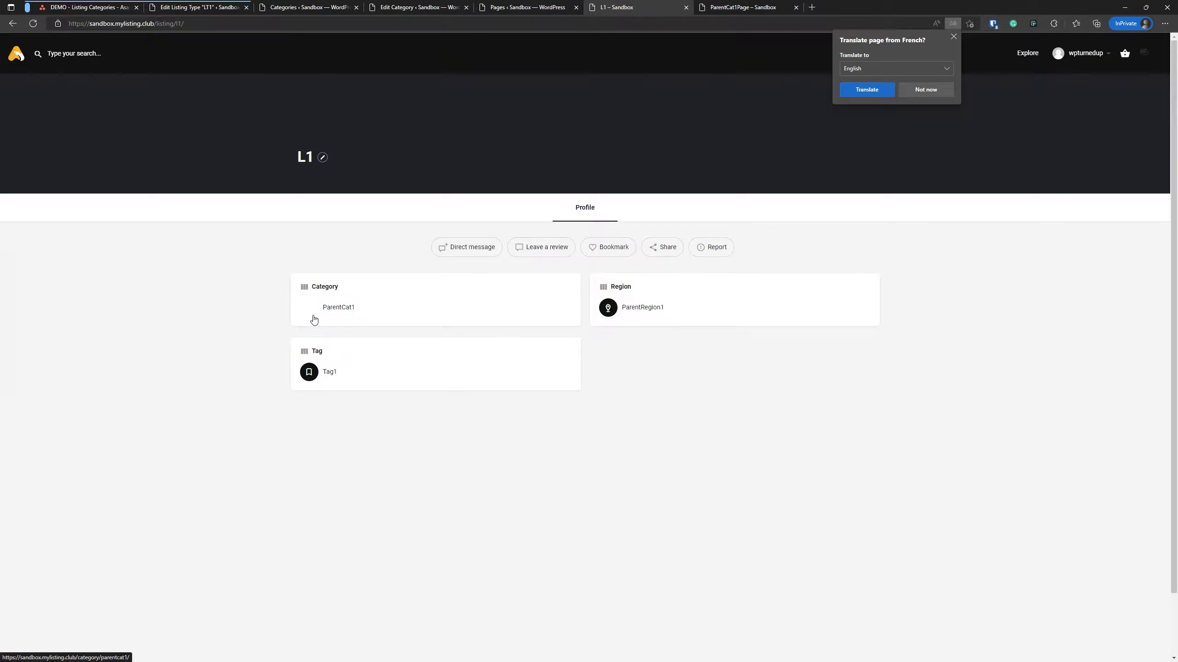
left_click(316, 309)
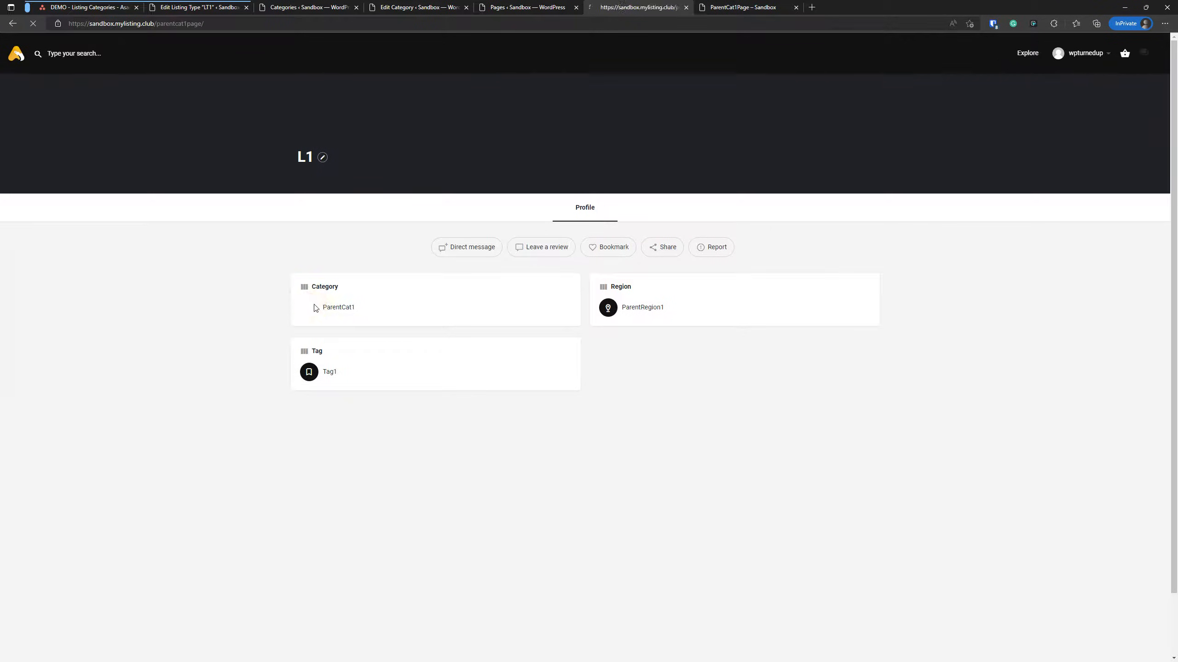
- Return to Explore and open ParentCat1 from the L1 listing card once more to check its landing page
left_click(524, 9)
left_click(642, 8)
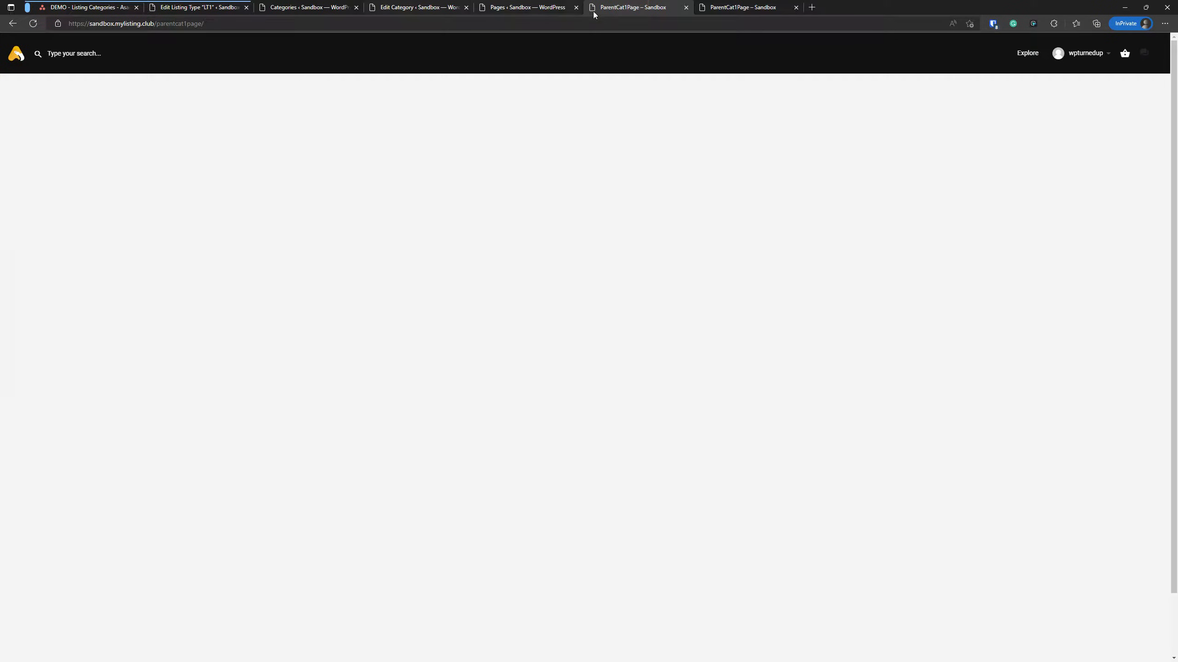
left_click(1026, 53)
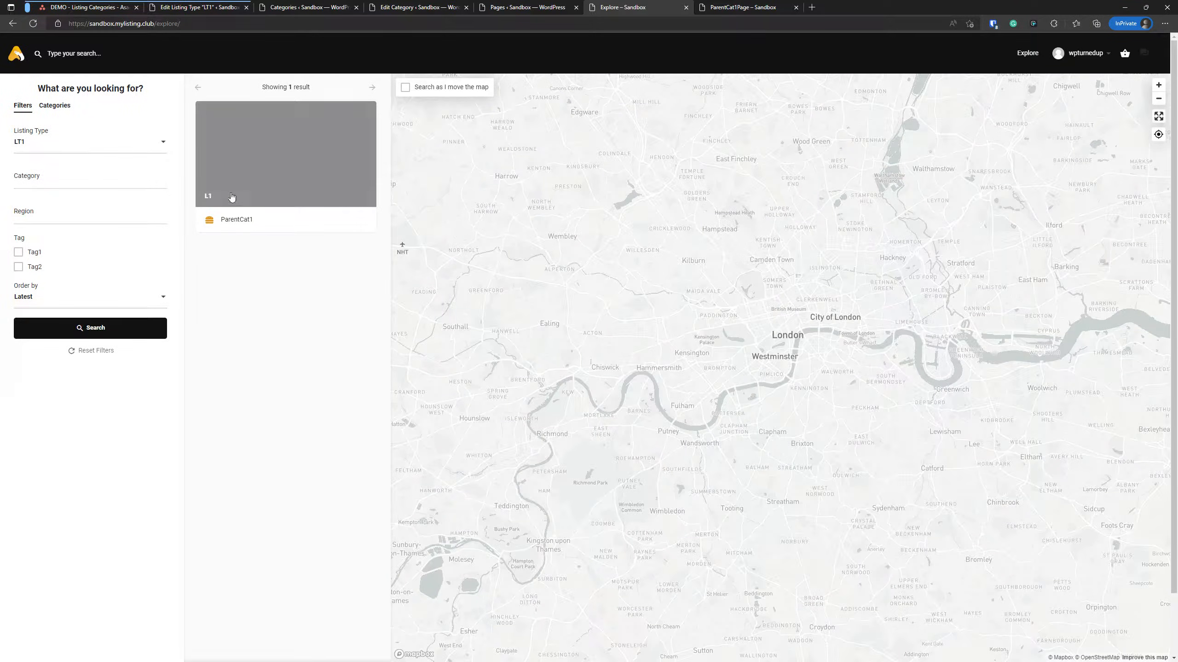
left_click(231, 220)
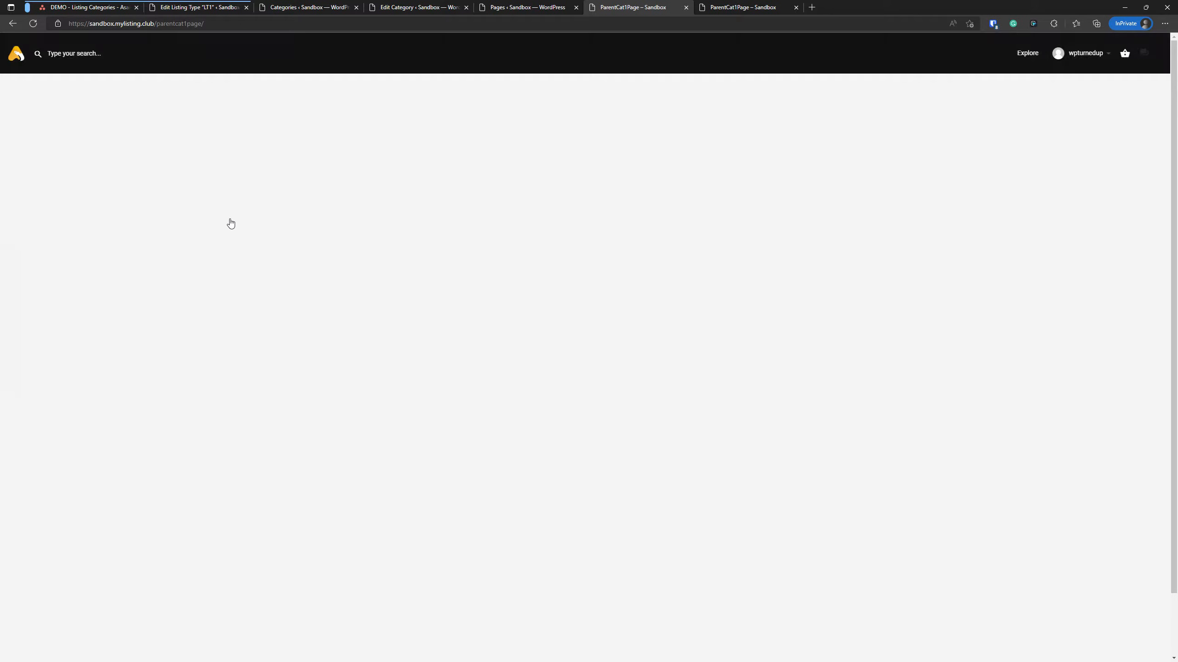
- Open the Vow demo site in a new tab, search its venues, and open San Diego from the Mint Resort card
left_click(811, 7)
type("vow")
key("Return")
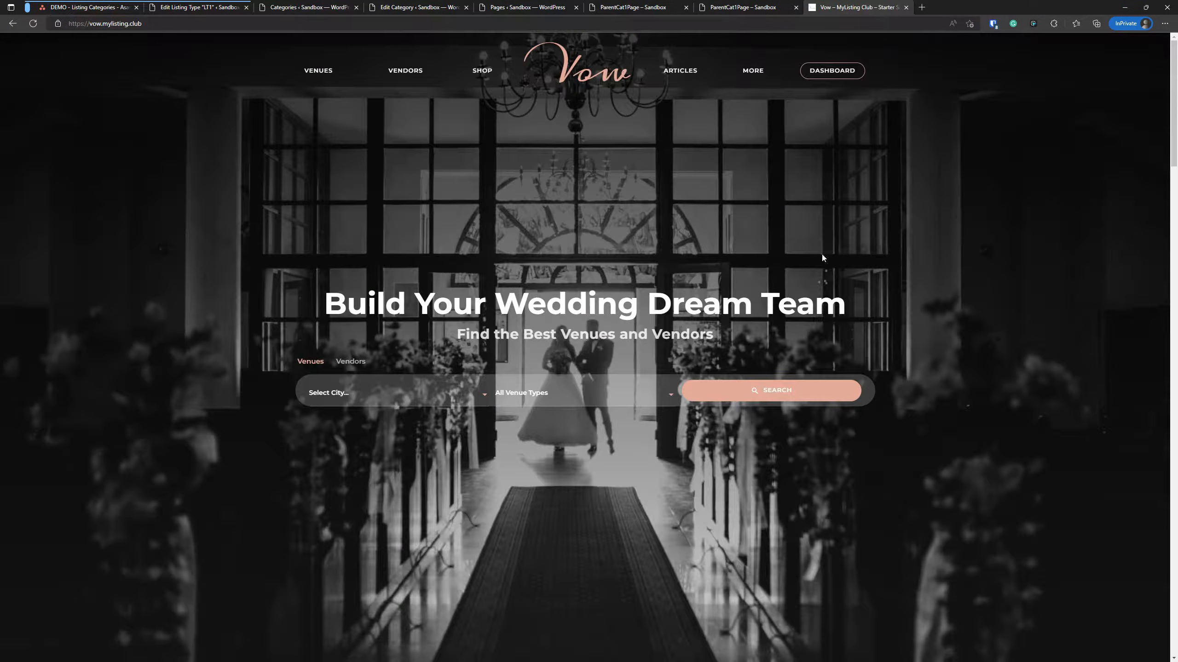
left_click(783, 392)
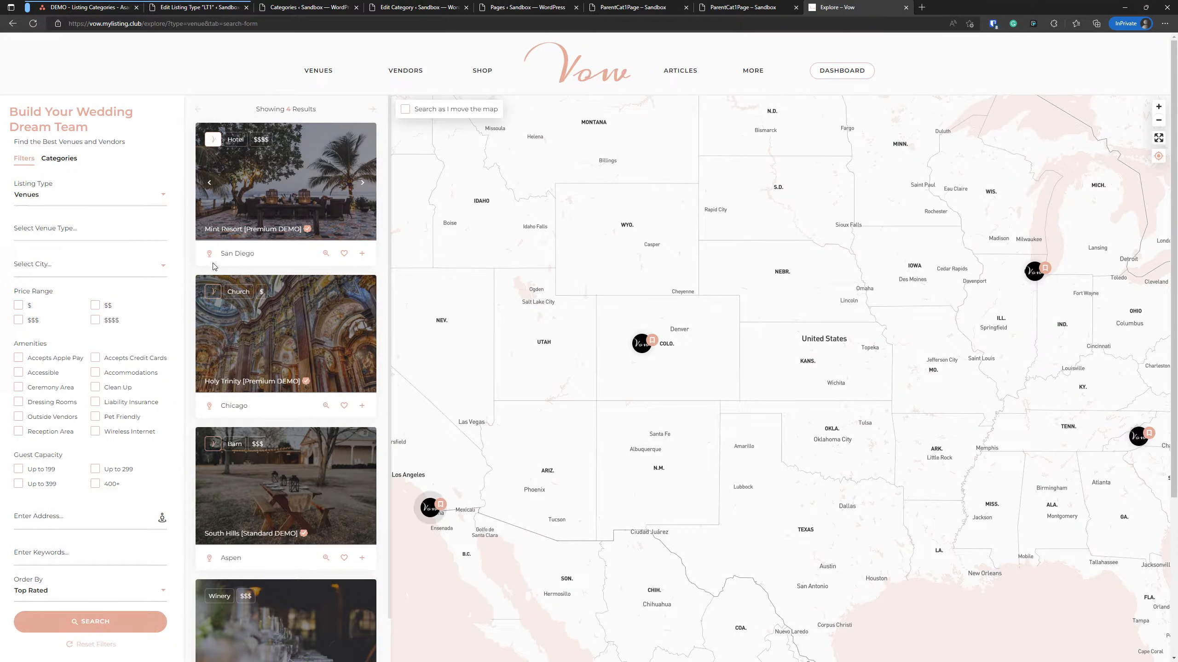
left_click(241, 255)
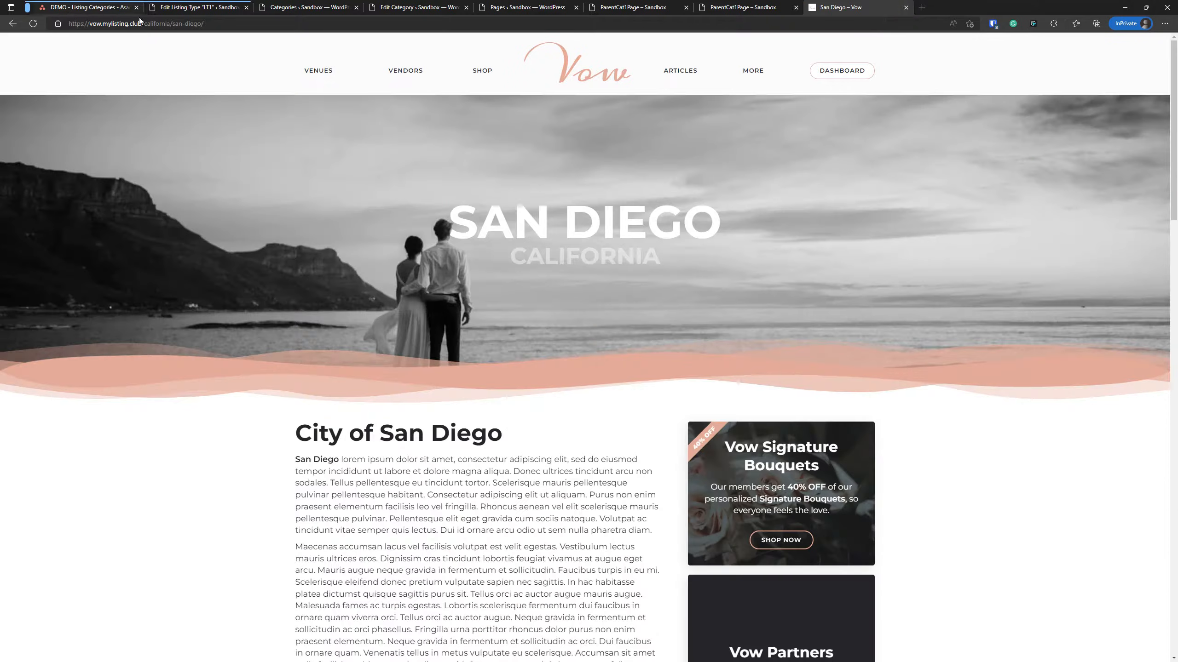
- Highlight the san-diego part of the region page's web address
left_click(156, 24)
left_click(156, 22)
double_click(158, 24)
left_click(182, 23)
left_click_drag(167, 23, 222, 24)
- Look through the San Diego landing page from its hero banner to the footer and back
scroll(456, 204, "down", 5)
scroll(455, 205, "up", 5)
scroll(902, 479, "down", 15)
scroll(565, 417, "down", 2)
scroll(557, 374, "up", 10)
scroll(493, 464, "down", 7)
scroll(494, 464, "up", 10)
scroll(494, 463, "down", 10)
scroll(701, 281, "down", 11)
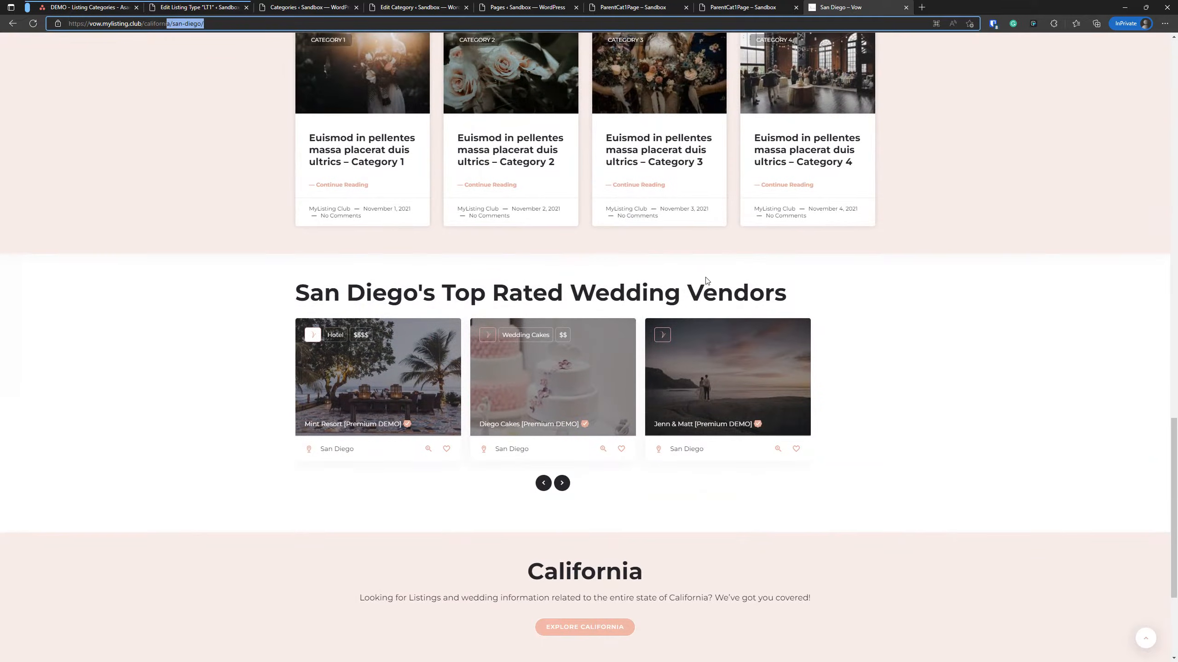
scroll(701, 281, "up", 10)
scroll(649, 421, "down", 10)
scroll(793, 223, "up", 7)
scroll(665, 384, "up", 10)
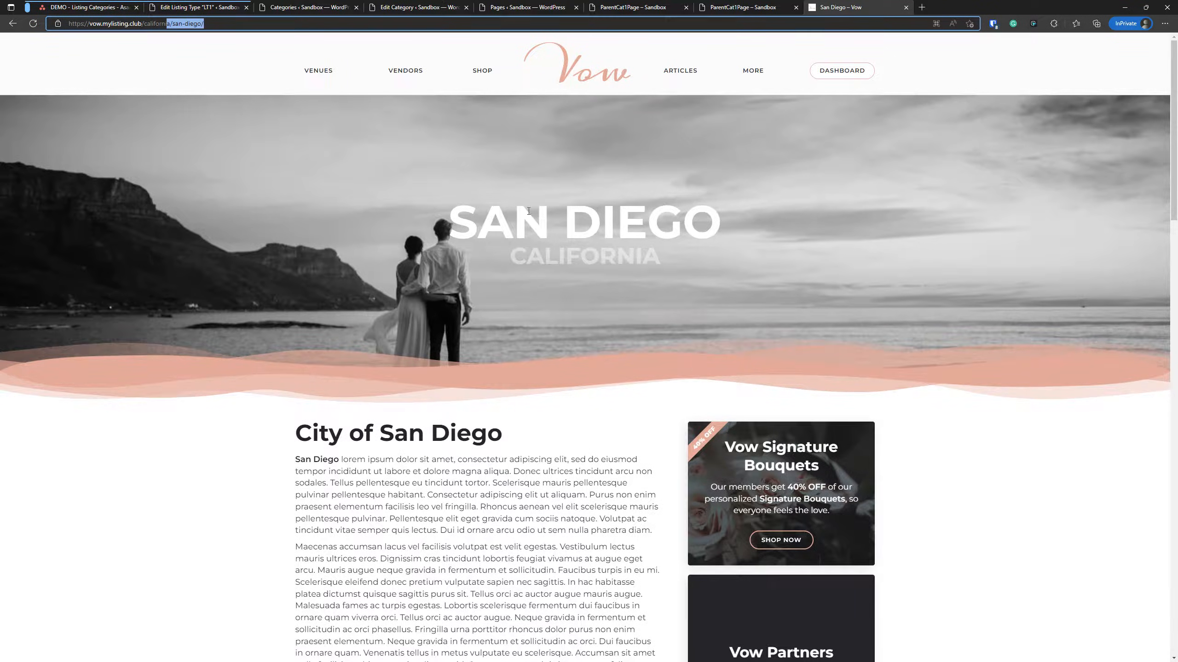
scroll(528, 201, "down", 20)
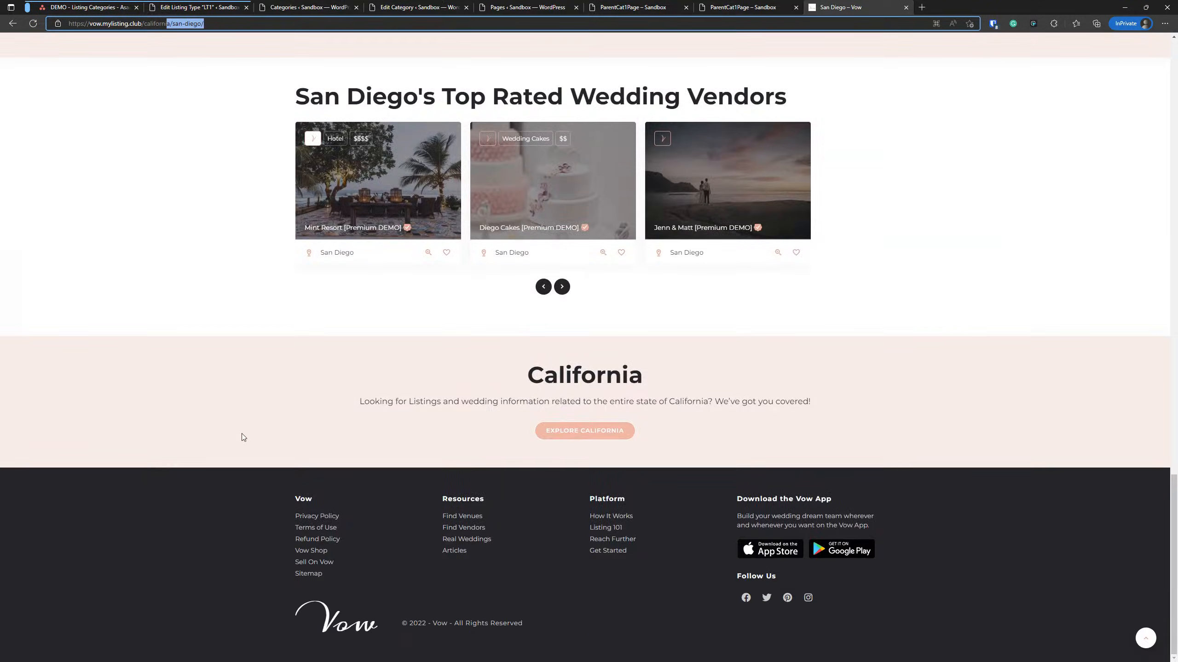
scroll(816, 406, "up", 20)
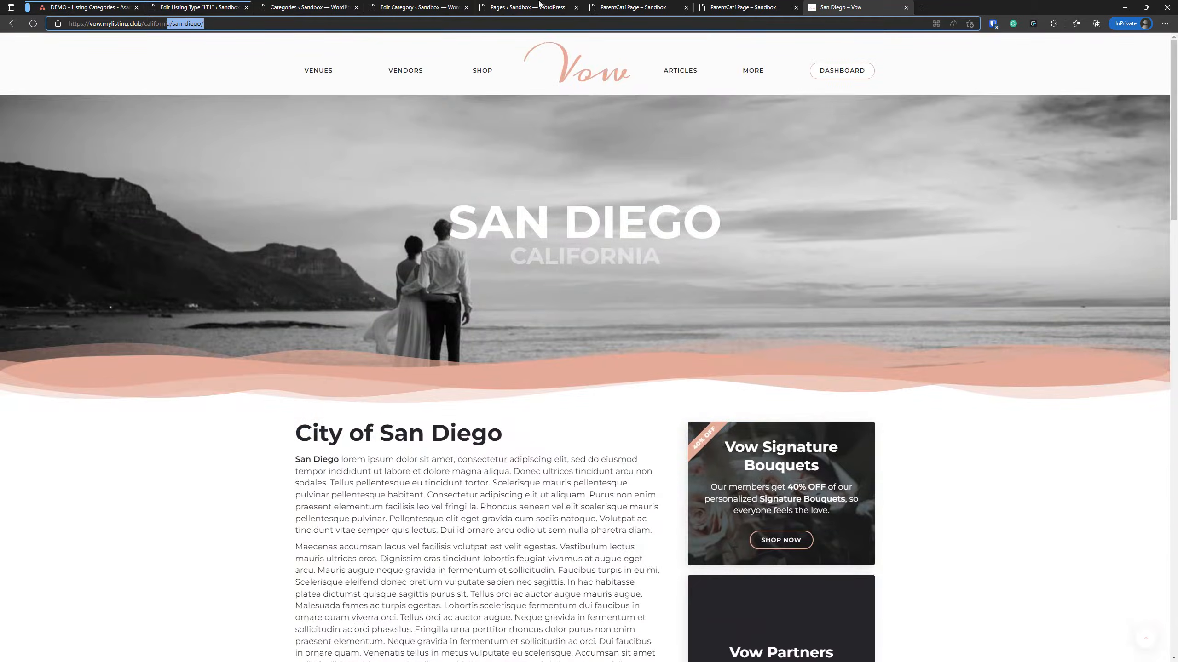
- Close the demo and ParentCat1Page tabs, return the LT1 tab to the admin Dashboard, and close the remaining sandbox admin tabs
left_click(905, 8)
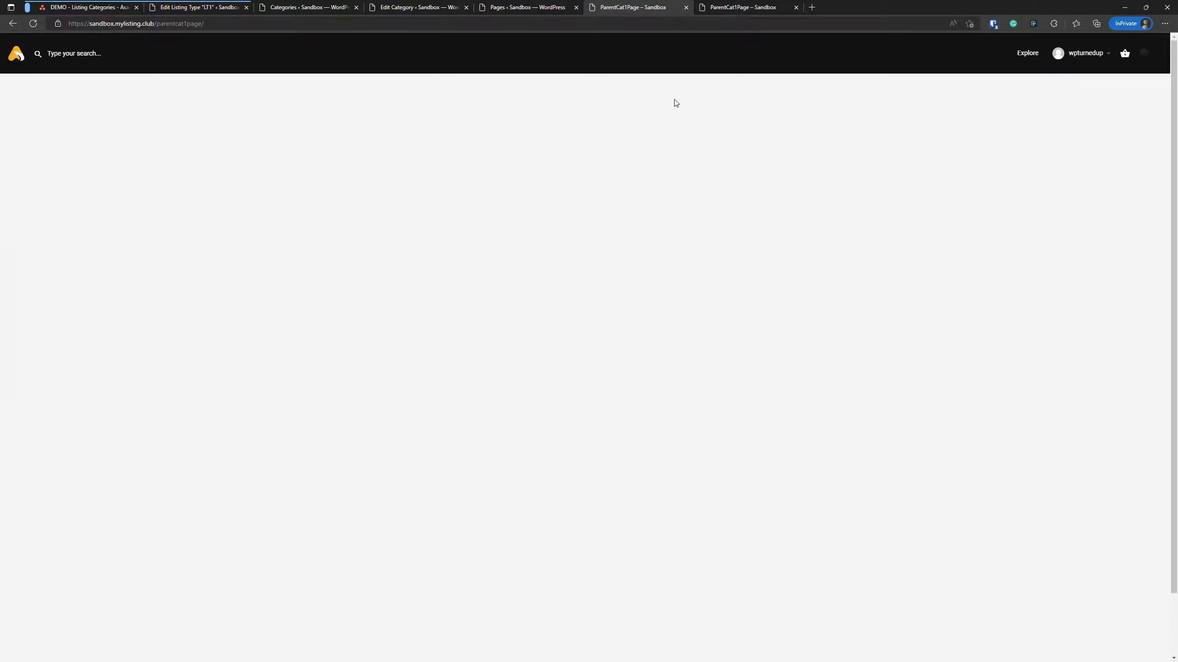
left_click(686, 8)
left_click(686, 7)
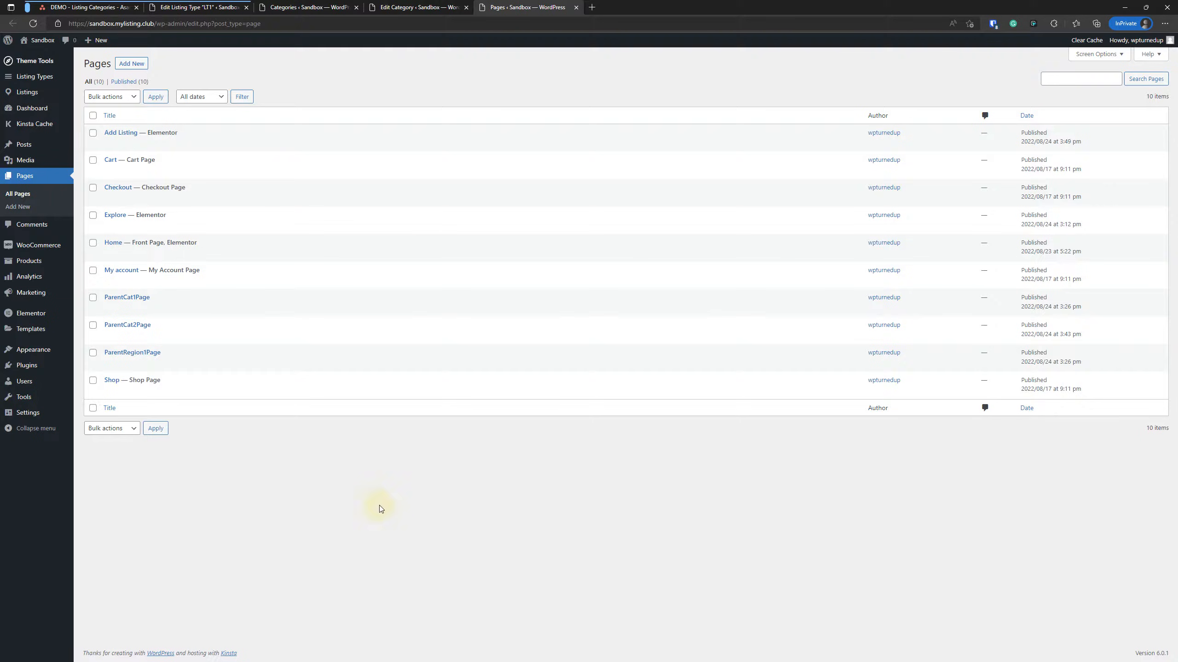
mouse_move(16, 84)
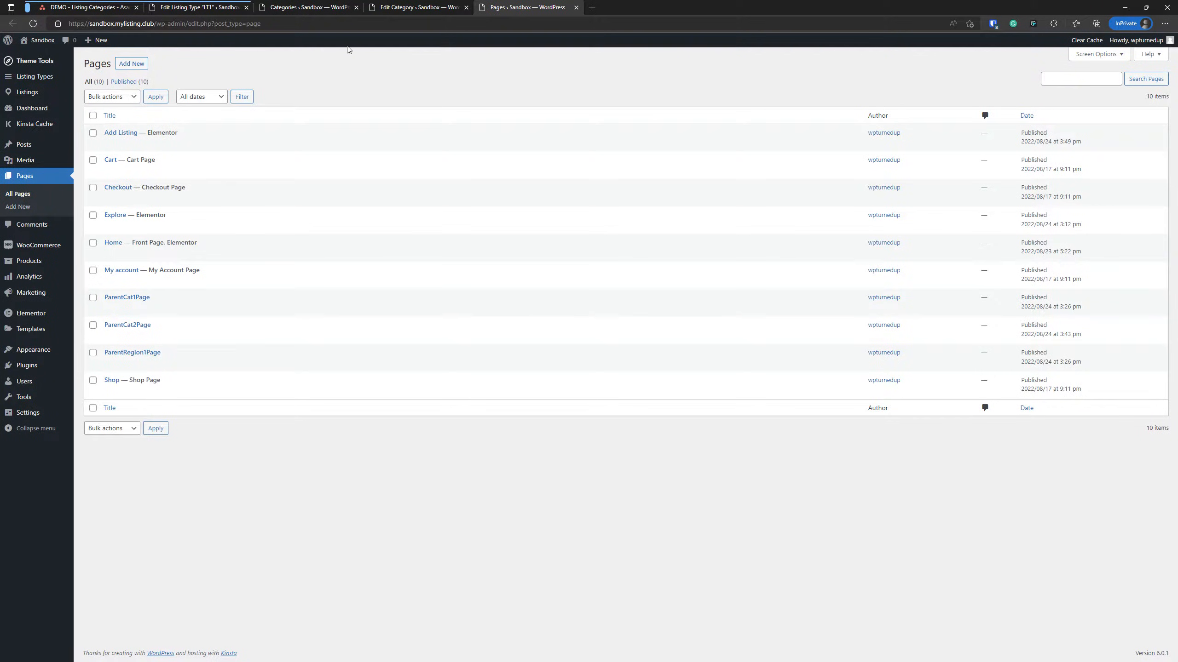
mouse_move(45, 100)
left_click(207, 8)
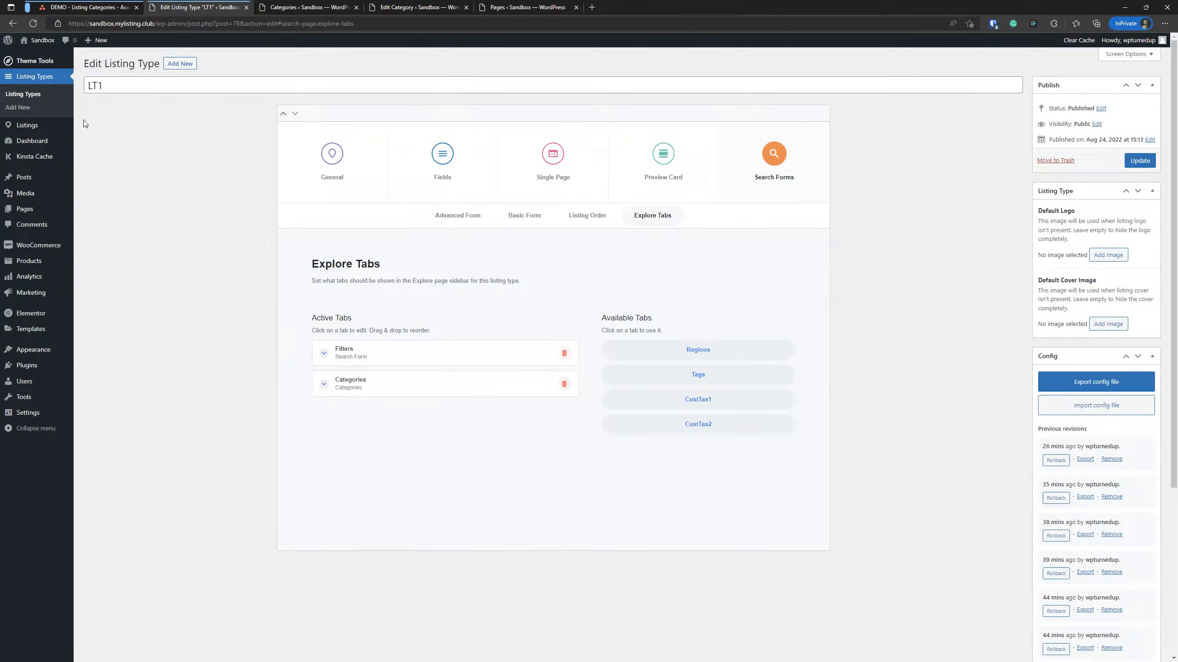
left_click(42, 140)
left_click(320, 8)
left_click(356, 7)
left_click(356, 7)
left_click(356, 8)
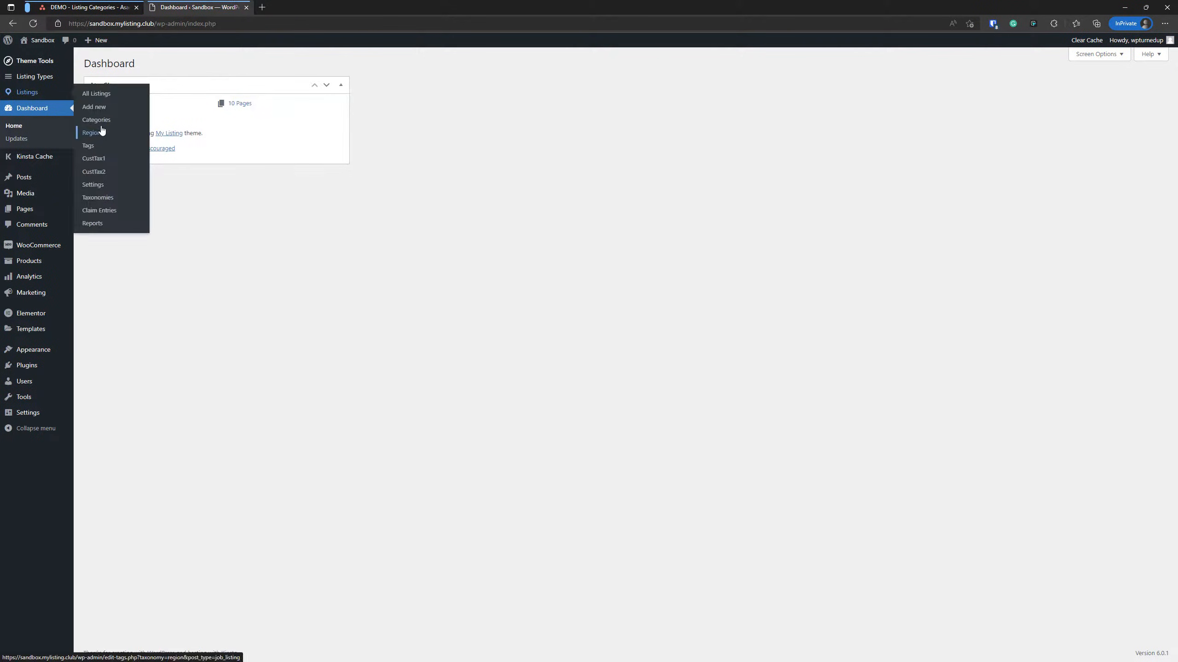
- Open the ParentRegion1 term for editing from the listing Regions
left_click(104, 134)
left_click(730, 423)
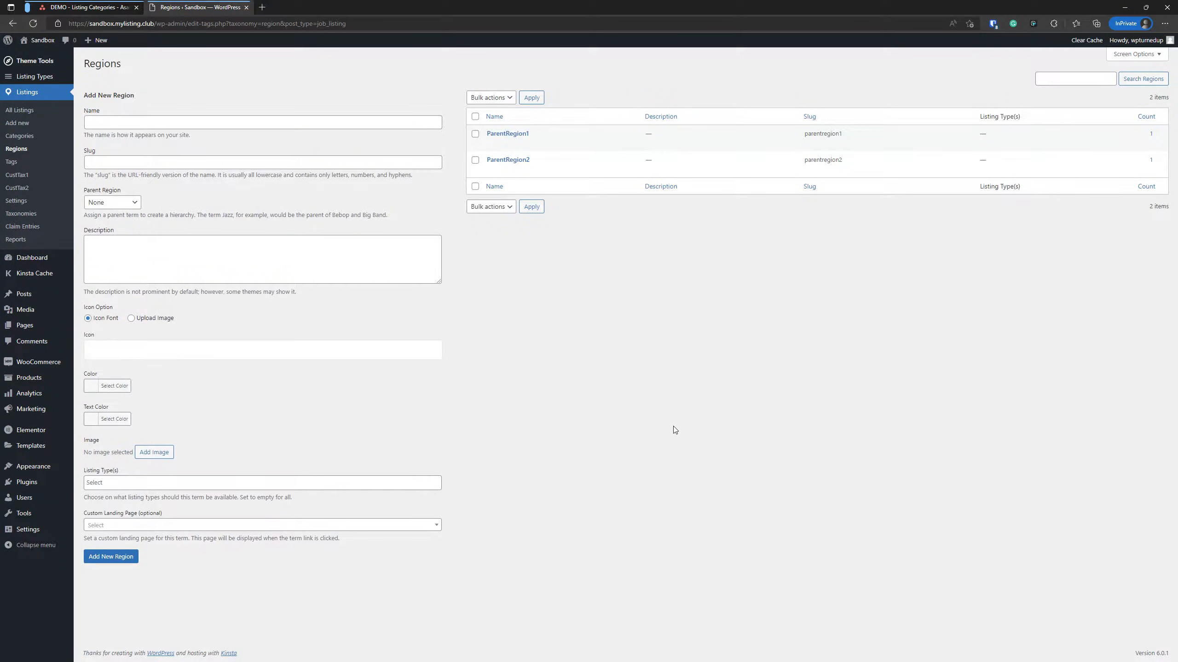
left_click_drag(673, 427, 596, 326)
left_click(493, 283)
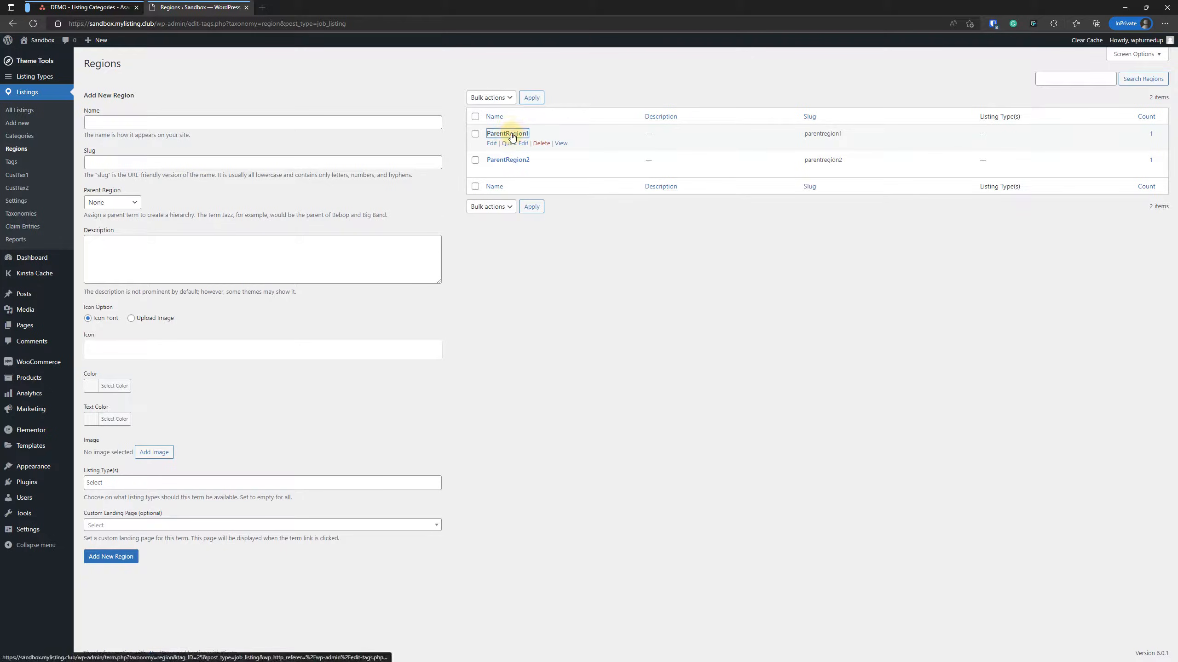
left_click(506, 133)
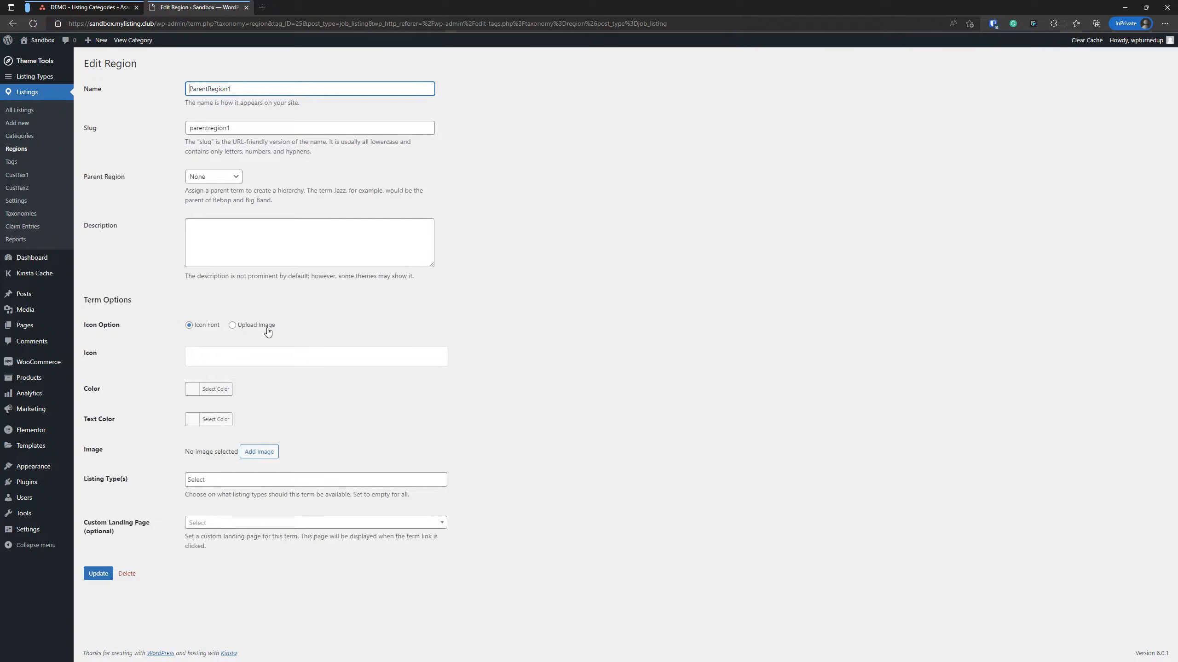
- Set ParentRegion1's custom landing page to ParentRegion1Page and update the region
left_click(221, 527)
left_click(221, 526)
left_click(222, 527)
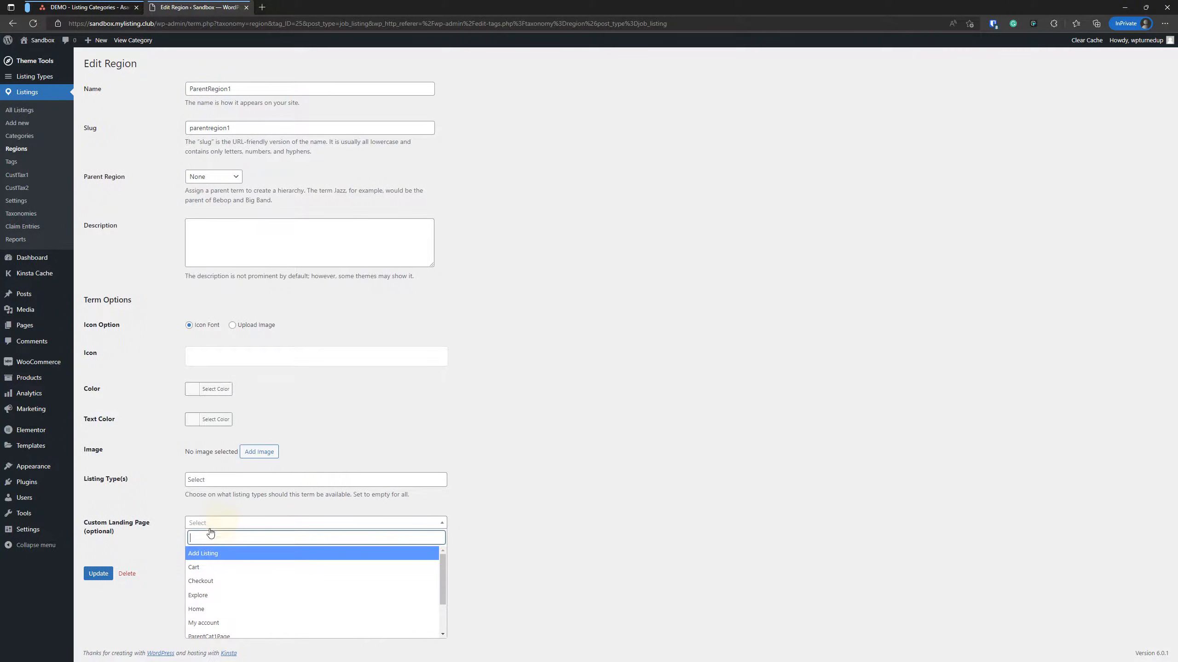
scroll(227, 621, "down", 2)
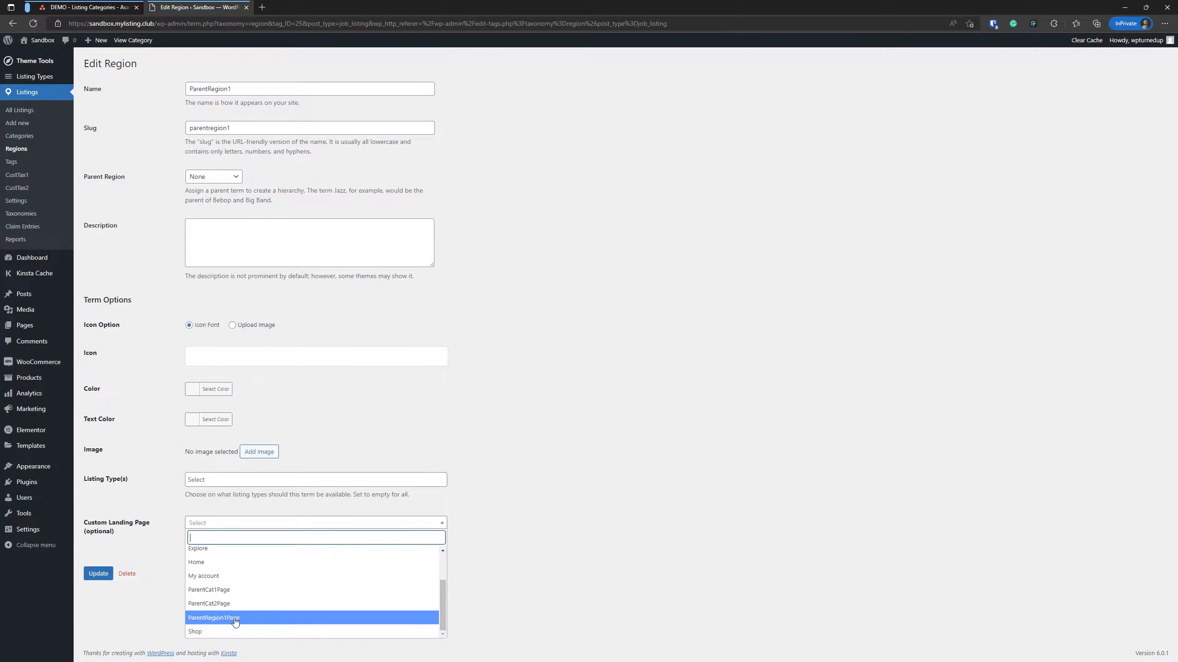
left_click(233, 621)
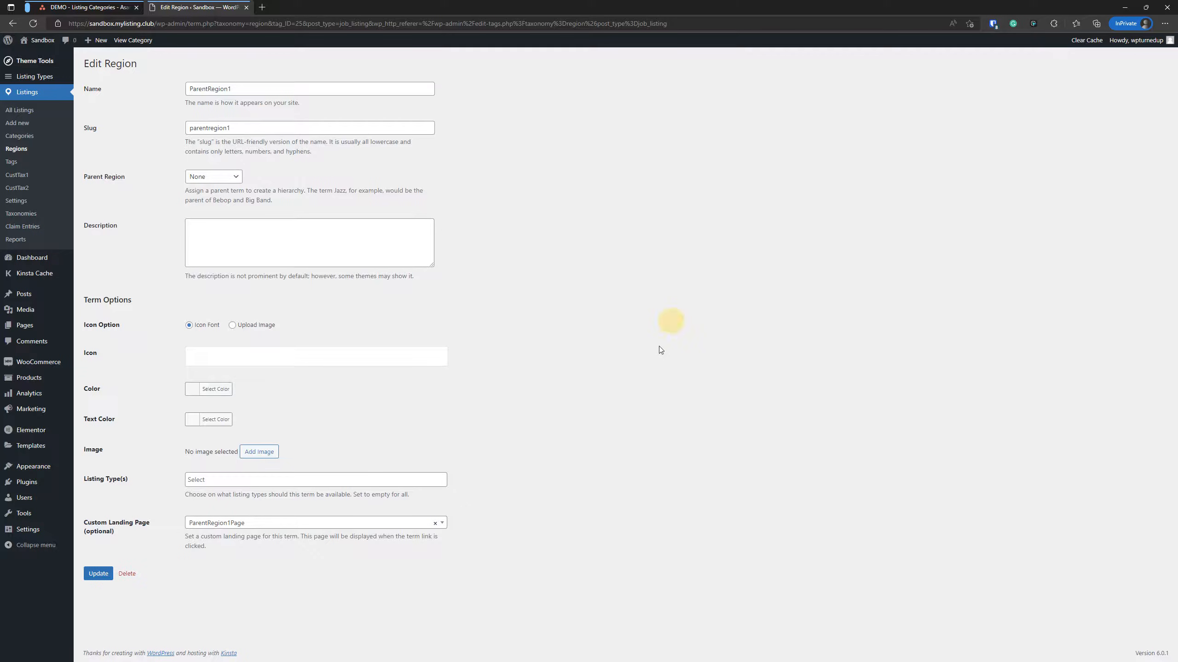
left_click(98, 573)
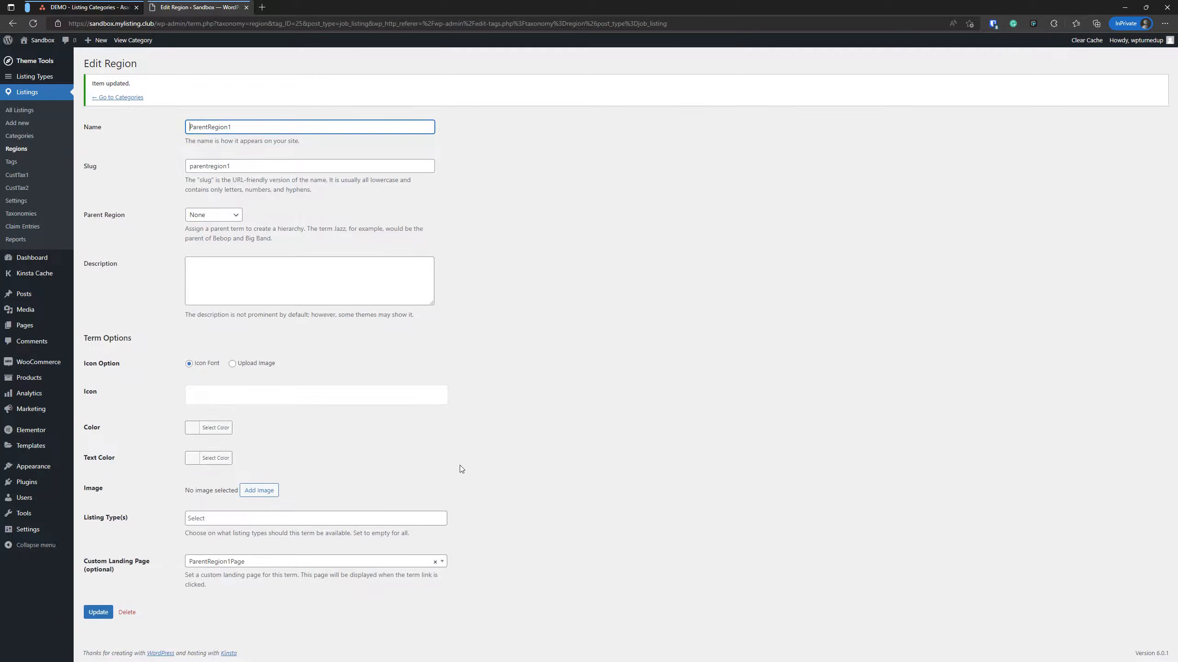
left_click(516, 270)
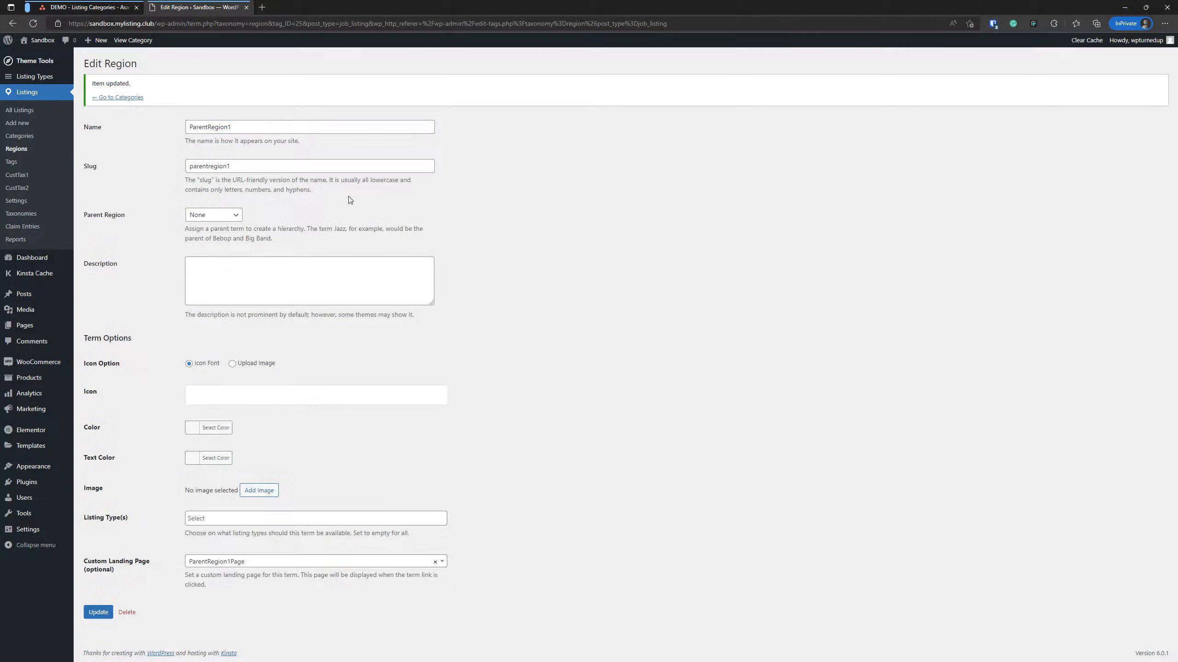
- Open the LT1 listing type in a new tab and go to its preview card's footer sections
right_click(47, 77)
left_click(93, 86)
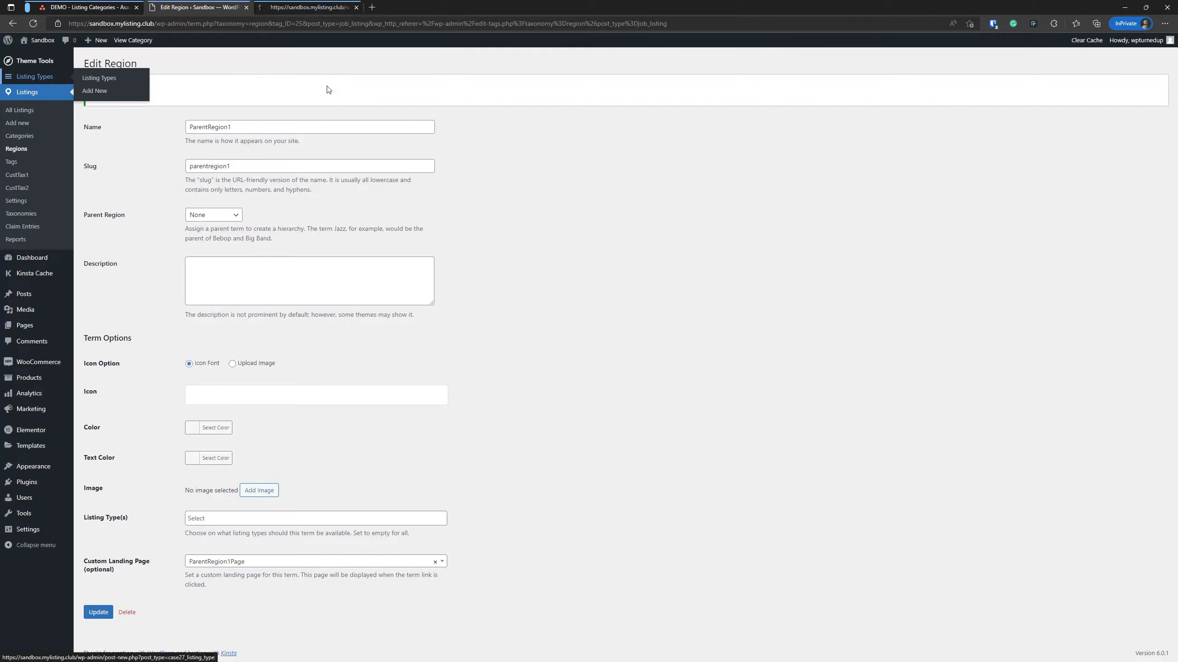
left_click(311, 8)
left_click(107, 170)
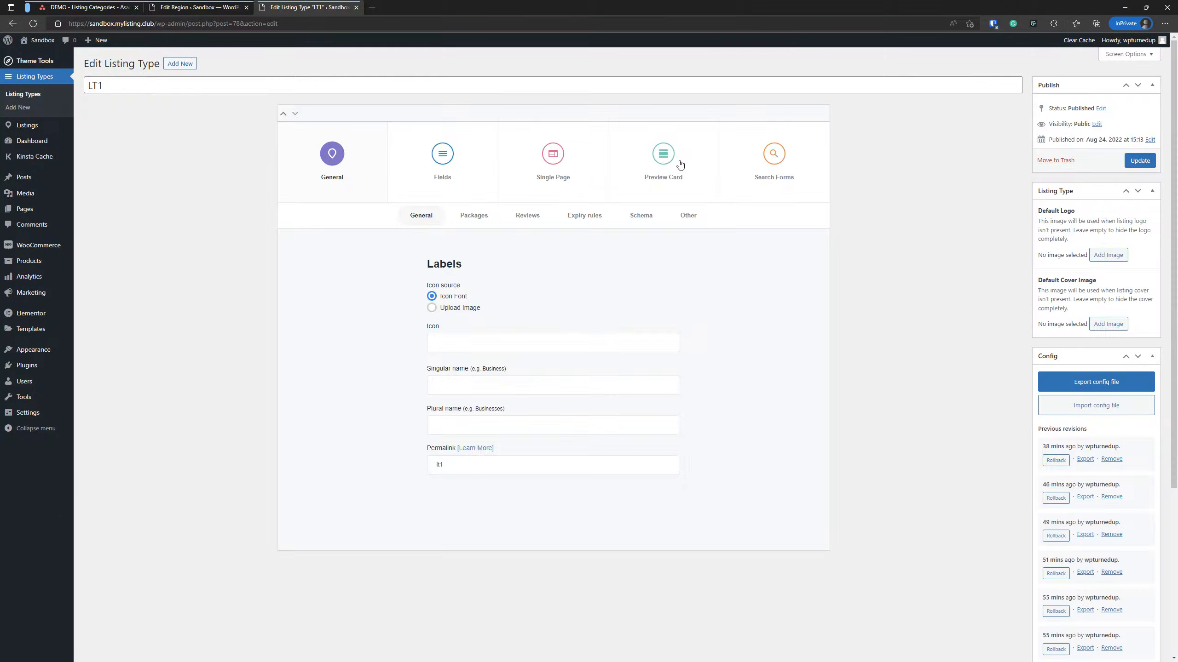
left_click(680, 164)
scroll(627, 296, "down", 6)
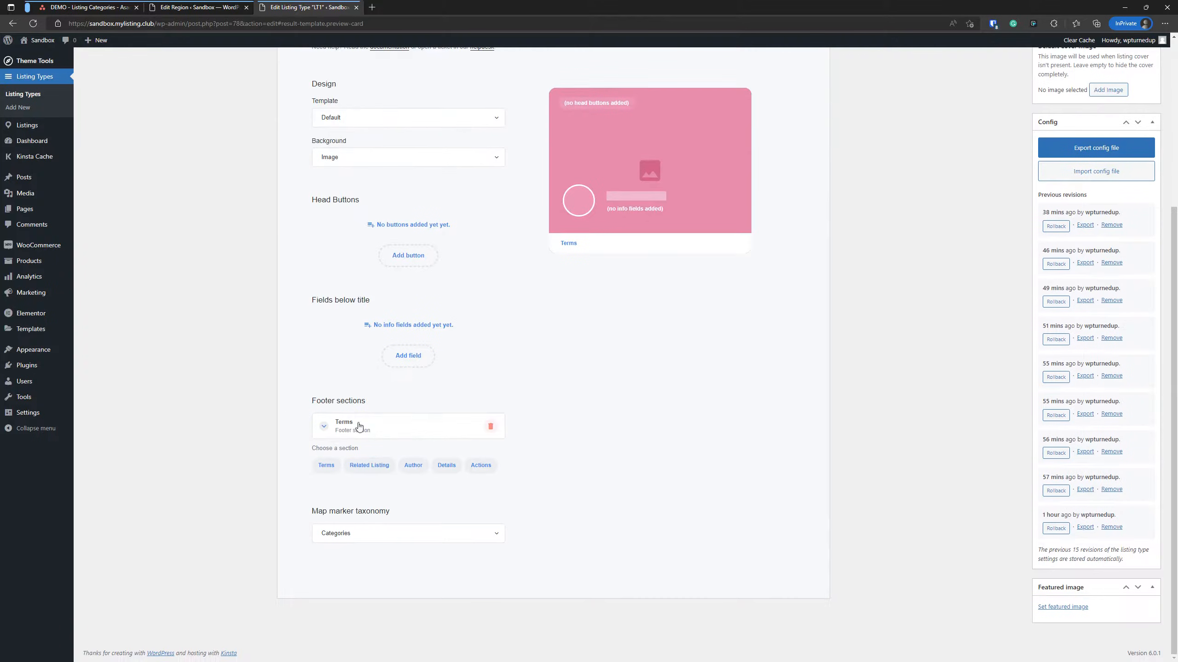
- Set the taxonomy of the preview card's Terms footer section to Regions and update the listing type
left_click(324, 425)
left_click(361, 466)
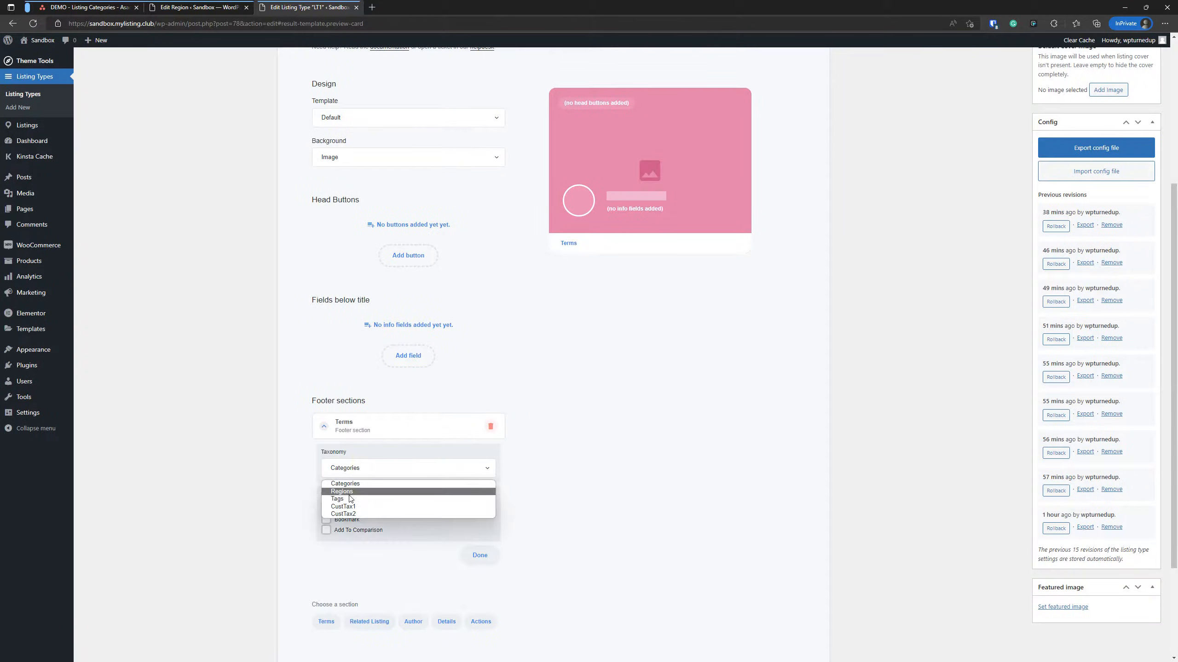
left_click(350, 492)
scroll(624, 447, "up", 5)
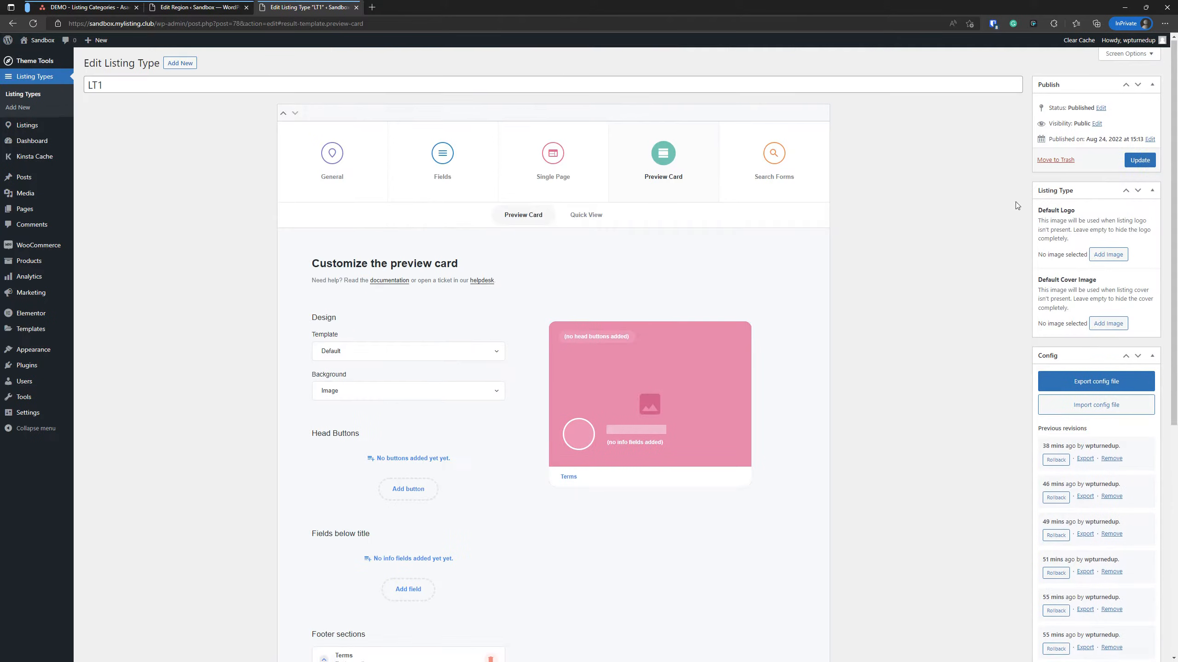
left_click(1149, 163)
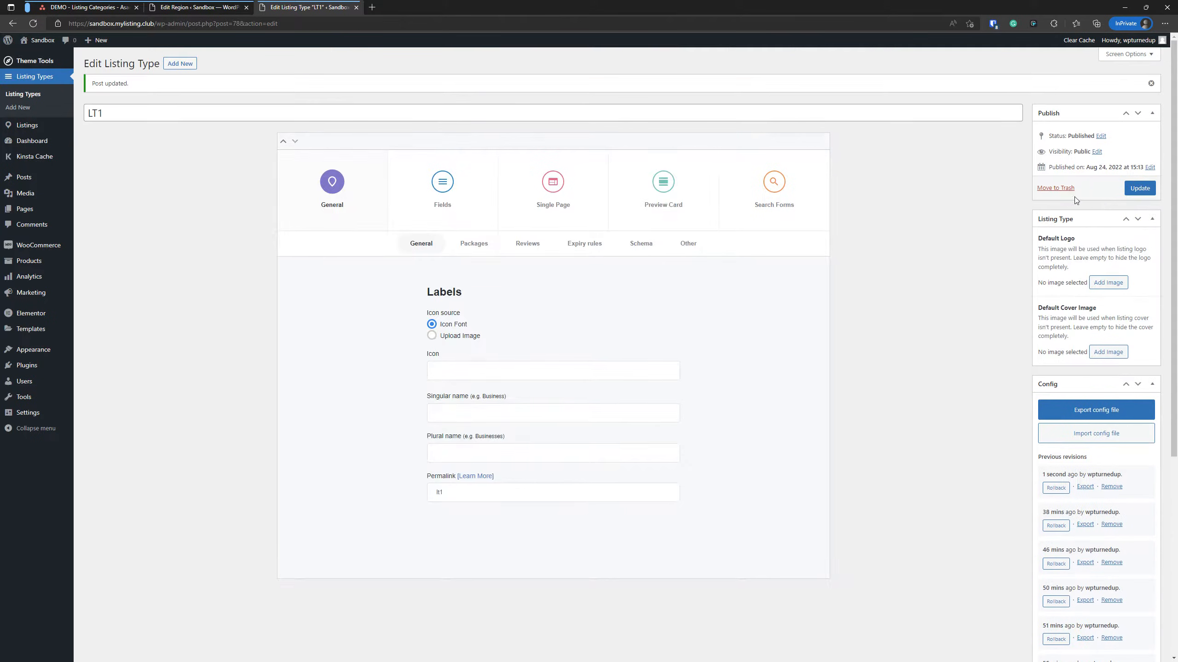
- Open the sandbox site in a new tab, go to Explore, and follow the ParentRegion1 link on the L1 card
right_click(32, 56)
left_click(60, 65)
left_click(420, 7)
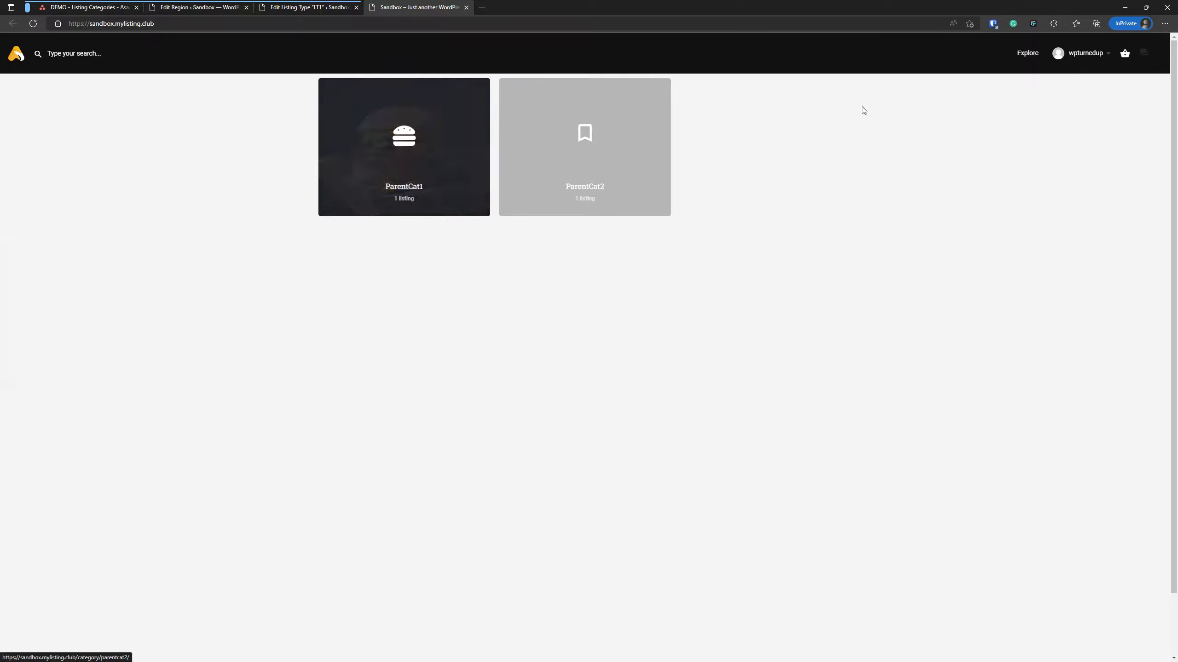
left_click(1022, 52)
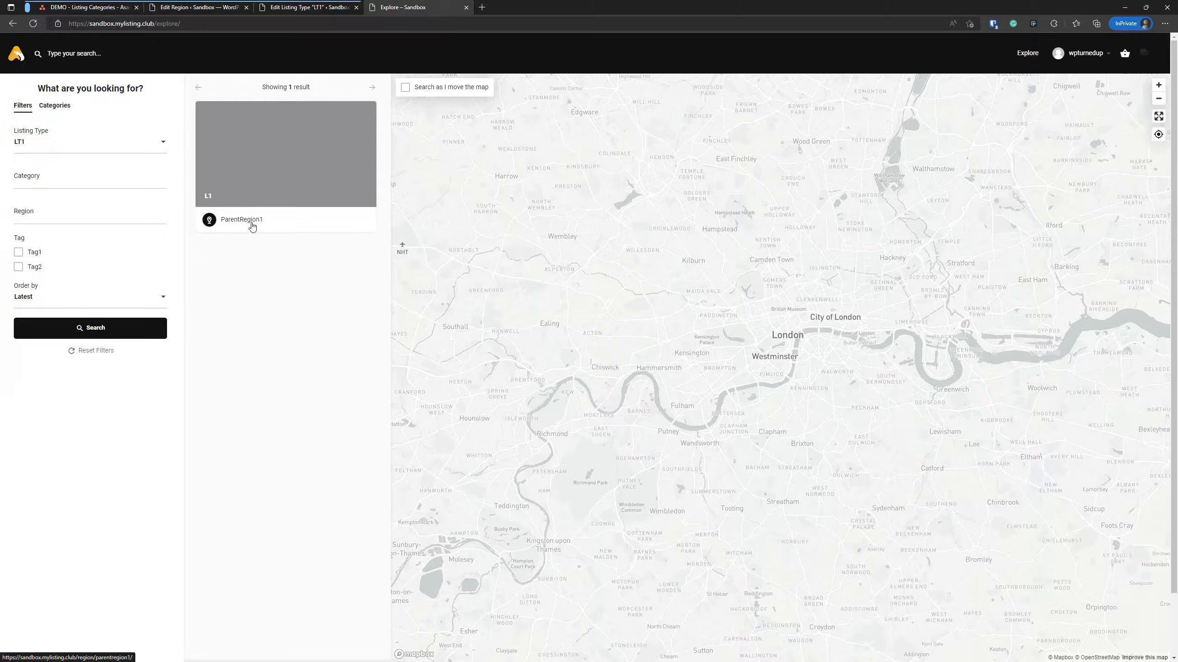
left_click(252, 226)
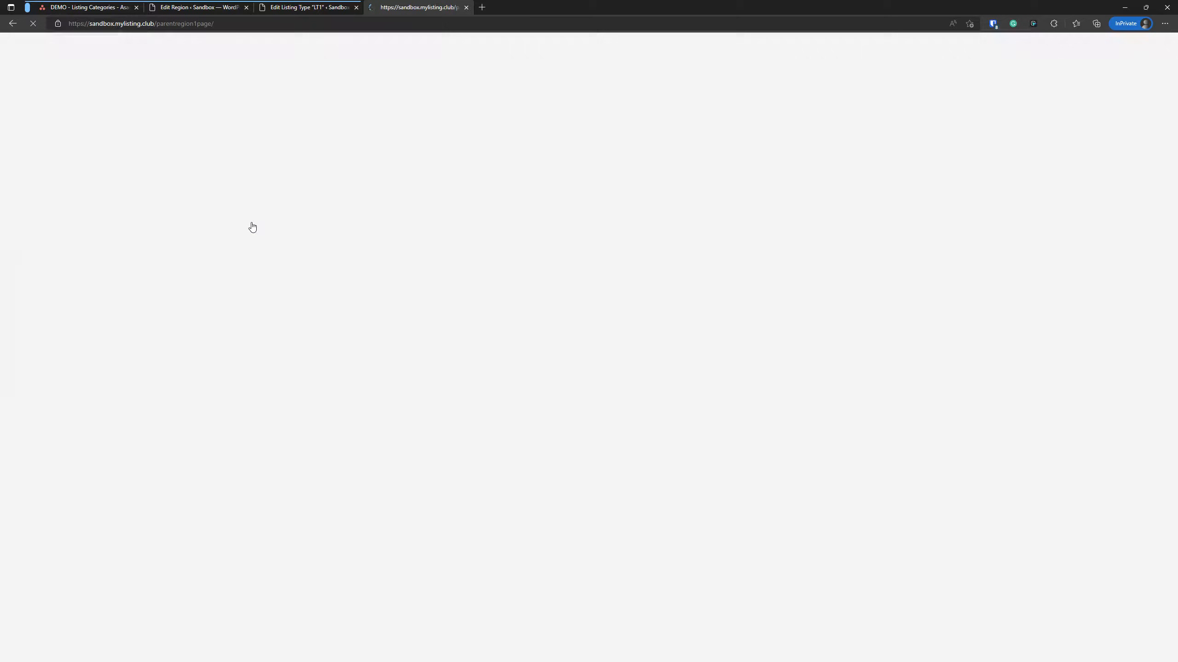
- Highlight the /parentregion1page/ part of the landing page's address and look back at the ParentRegion1 edit page
left_click(223, 22)
left_click(234, 23)
left_click_drag(214, 23, 154, 22)
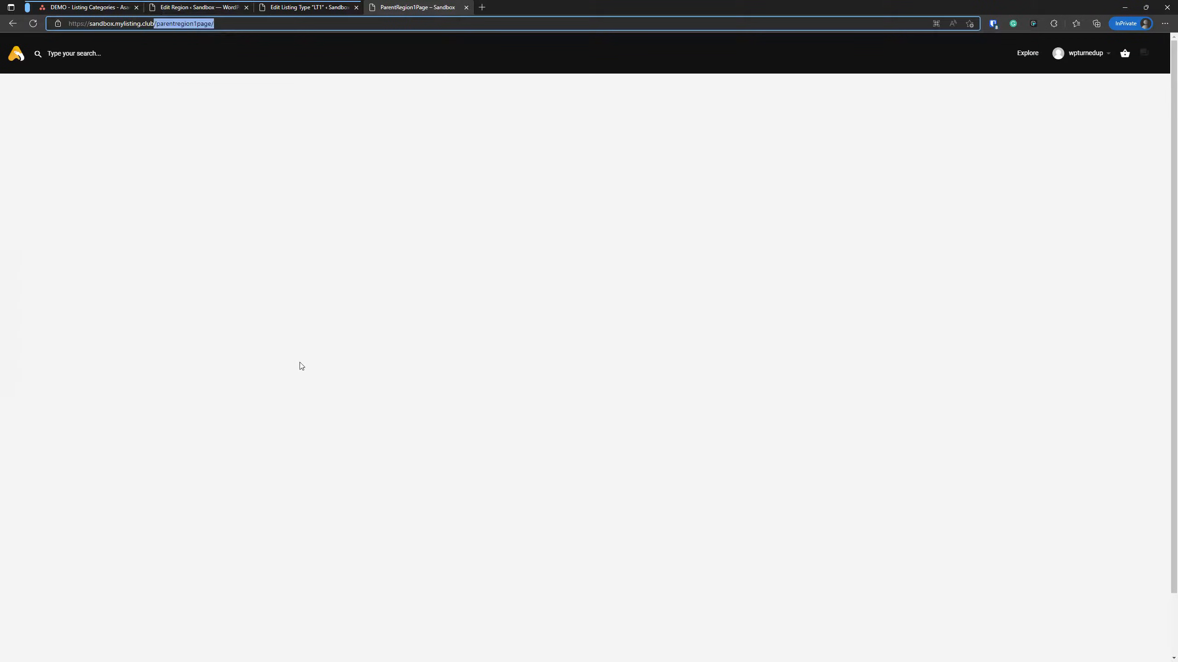
left_click(370, 381)
left_click(288, 213)
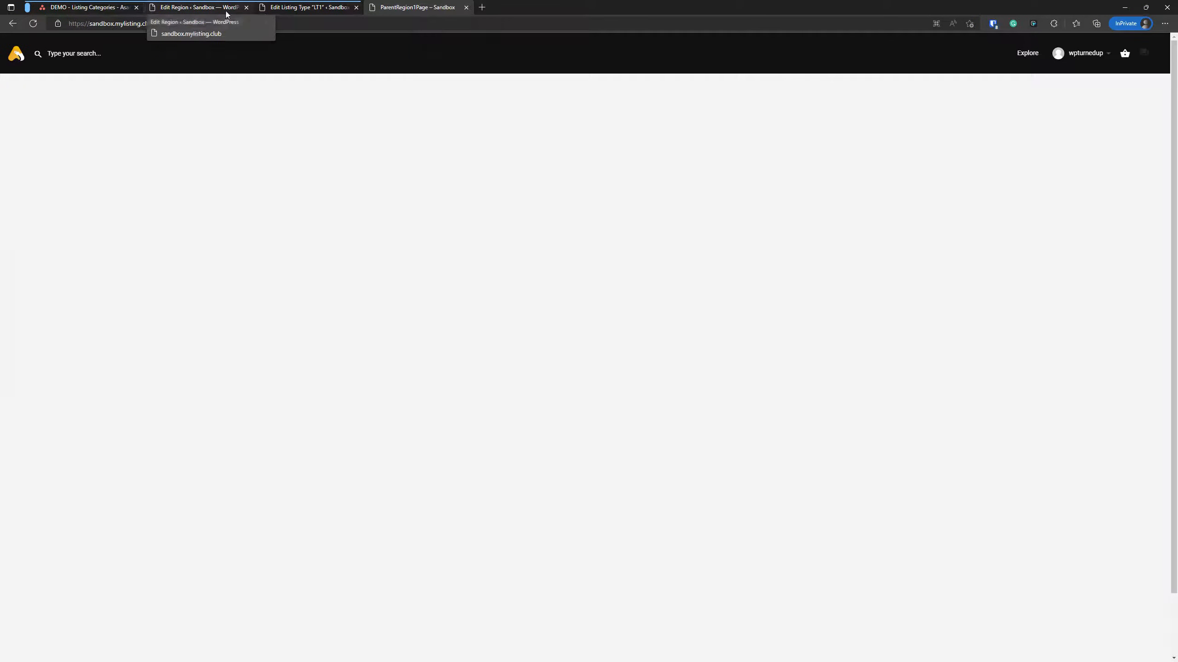
left_click(292, 7)
left_click(214, 8)
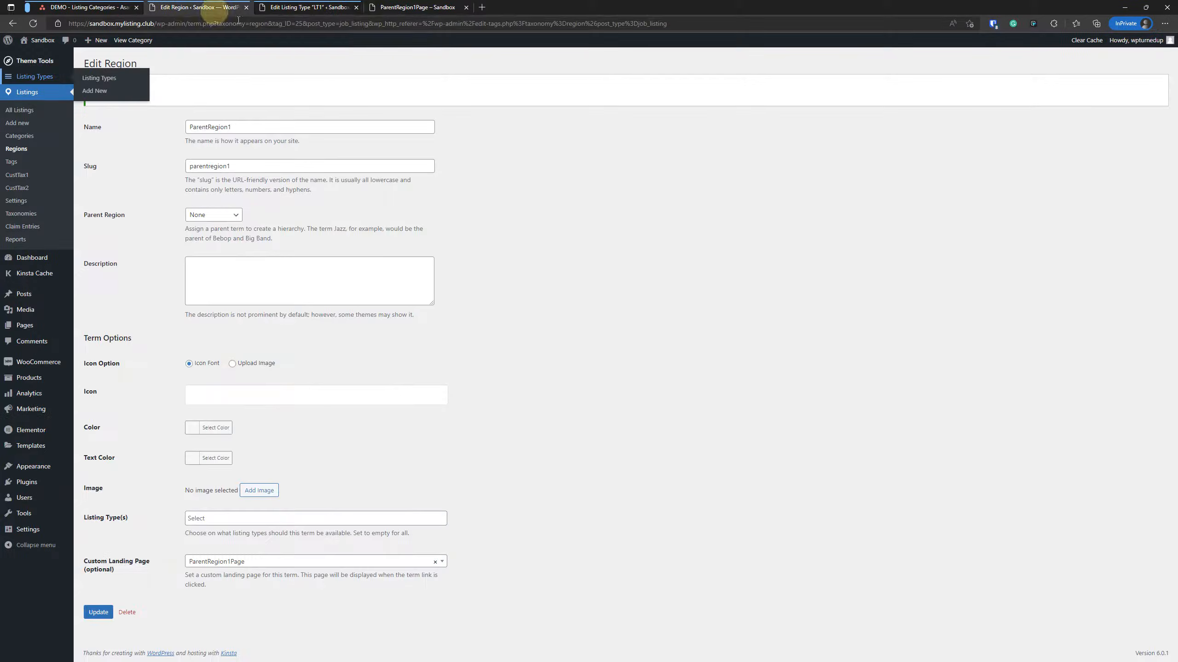
left_click(433, 6)
- Open mylisting.club in a new tab and go to its Resources page
left_click(481, 7)
type("mylisting.club")
key("Return")
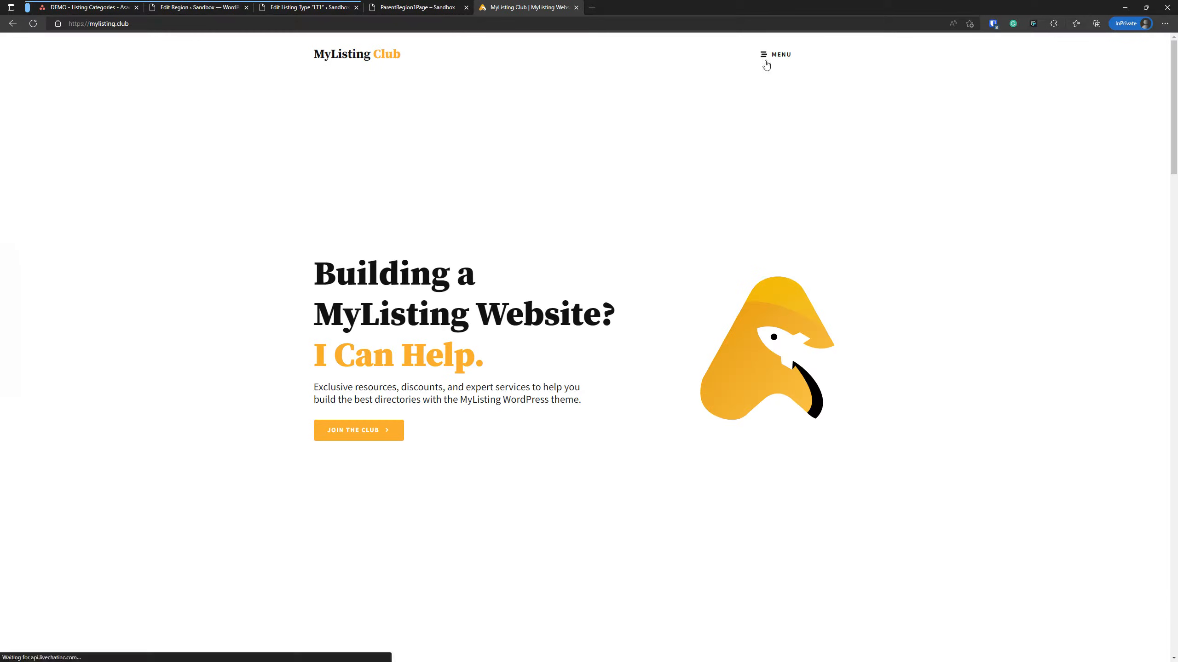
left_click(773, 58)
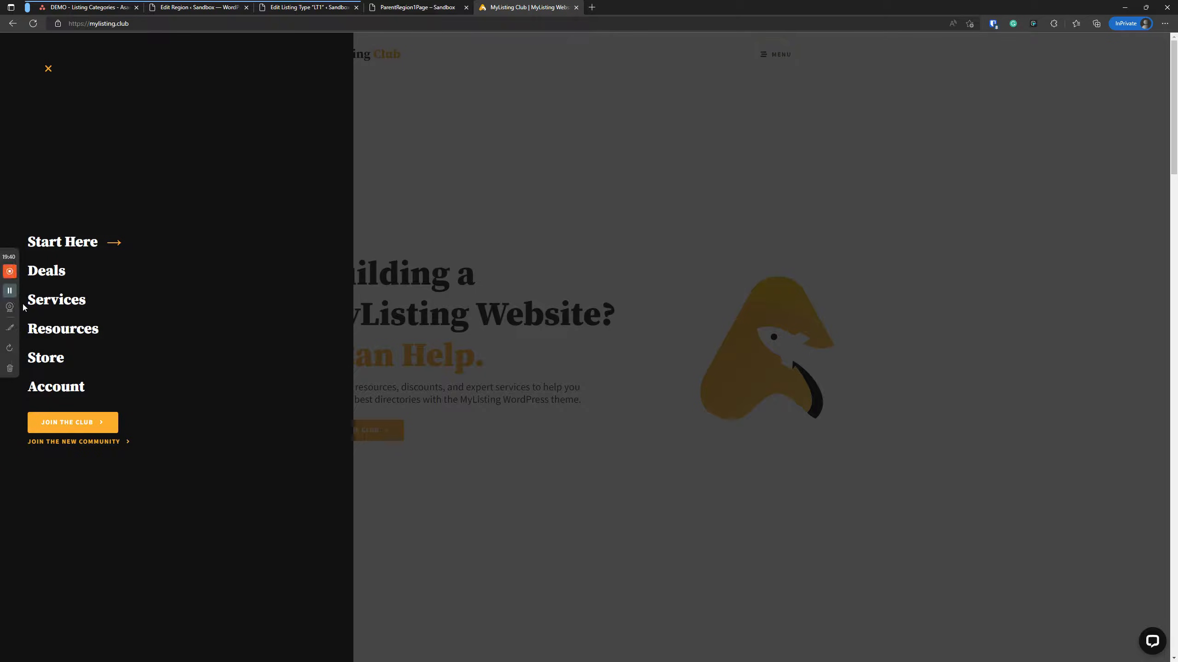
left_click(62, 330)
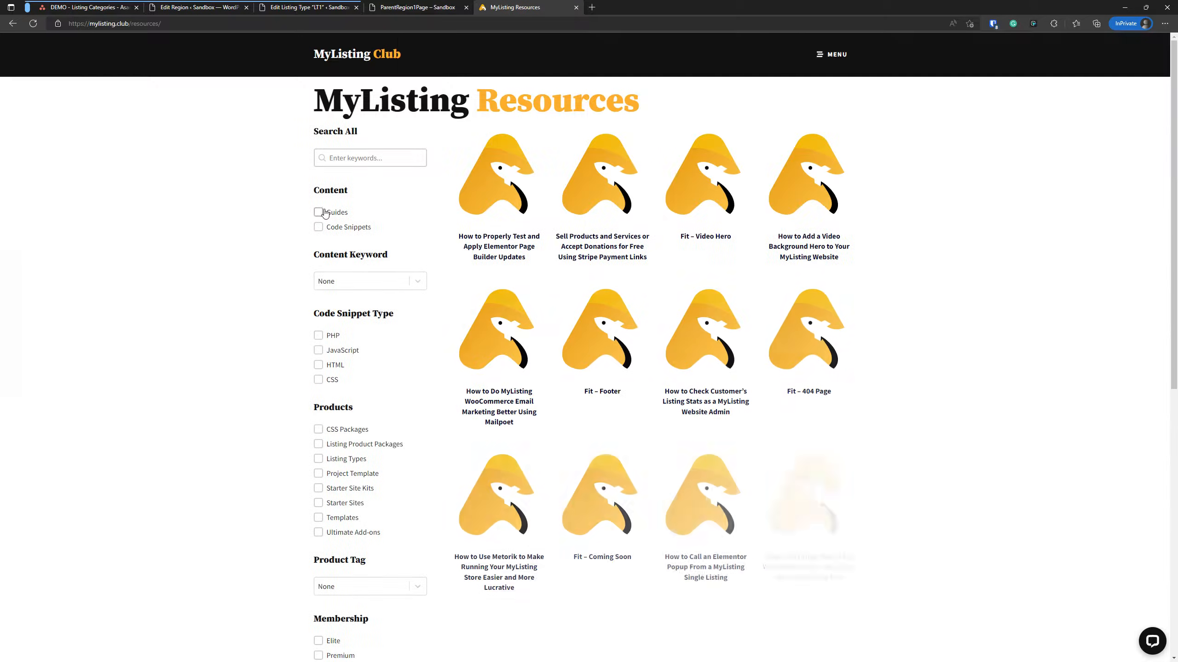
- Filter the MyListing resources to Templates and search them for "region"
left_click(352, 518)
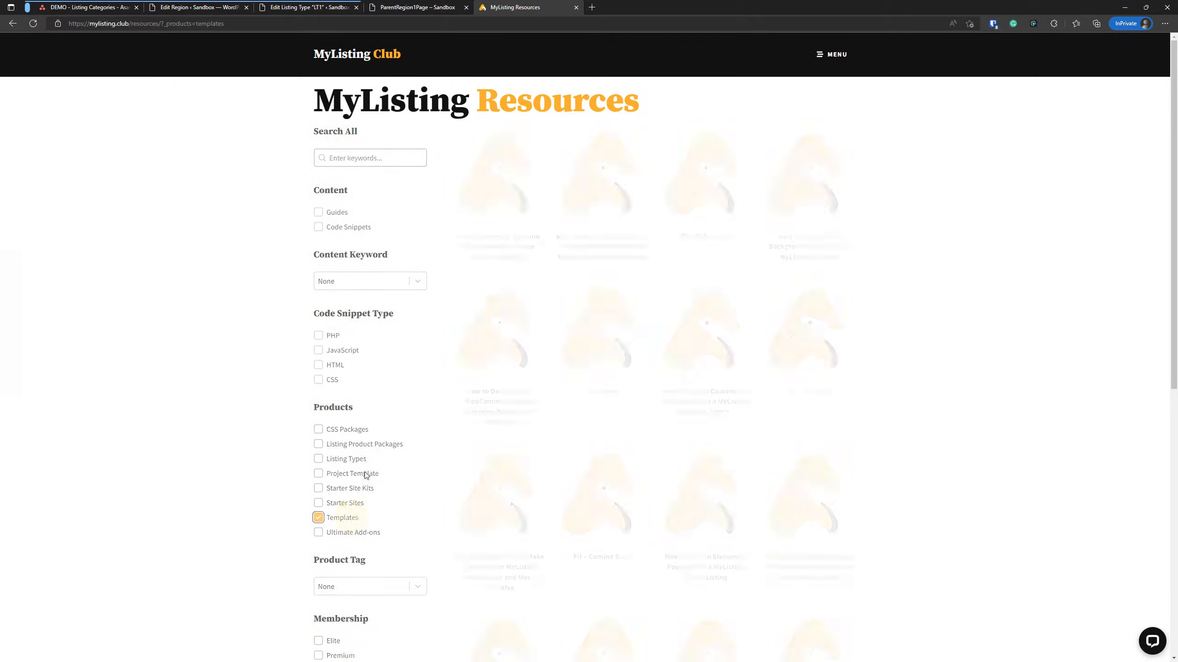
left_click(379, 162)
type("region")
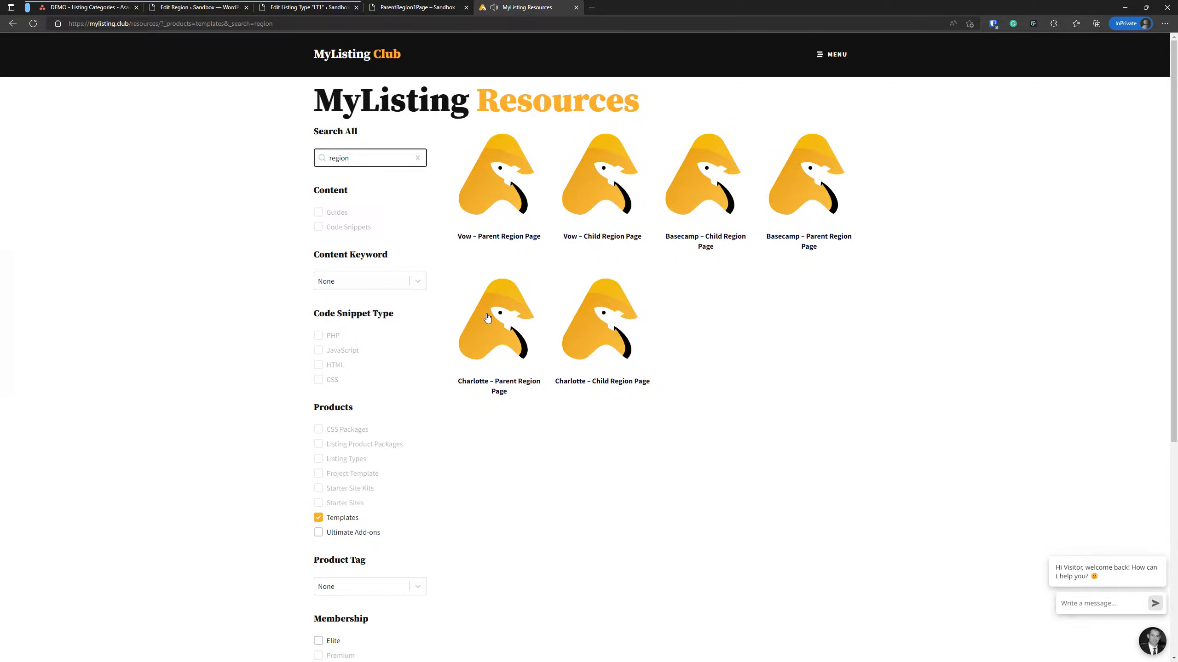
- Open the live previews of the Vow – Parent Region Page and Vow – Child Region Page templates, ordering the Illinois tab before Chicago
left_click(521, 209)
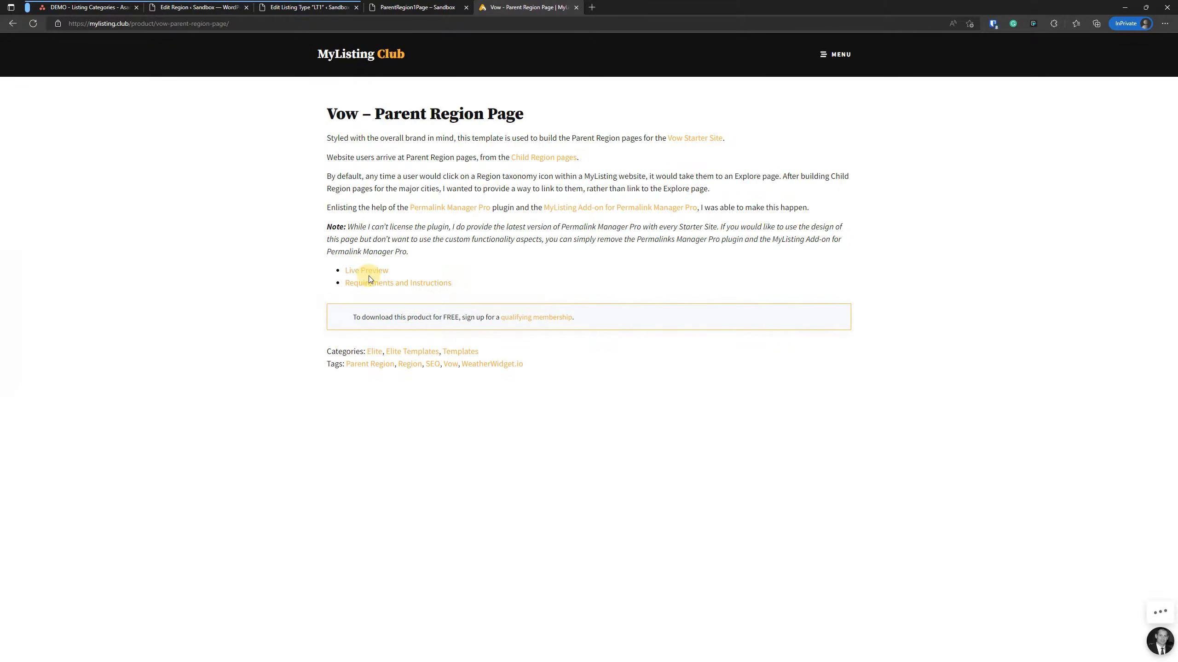
left_click(361, 270)
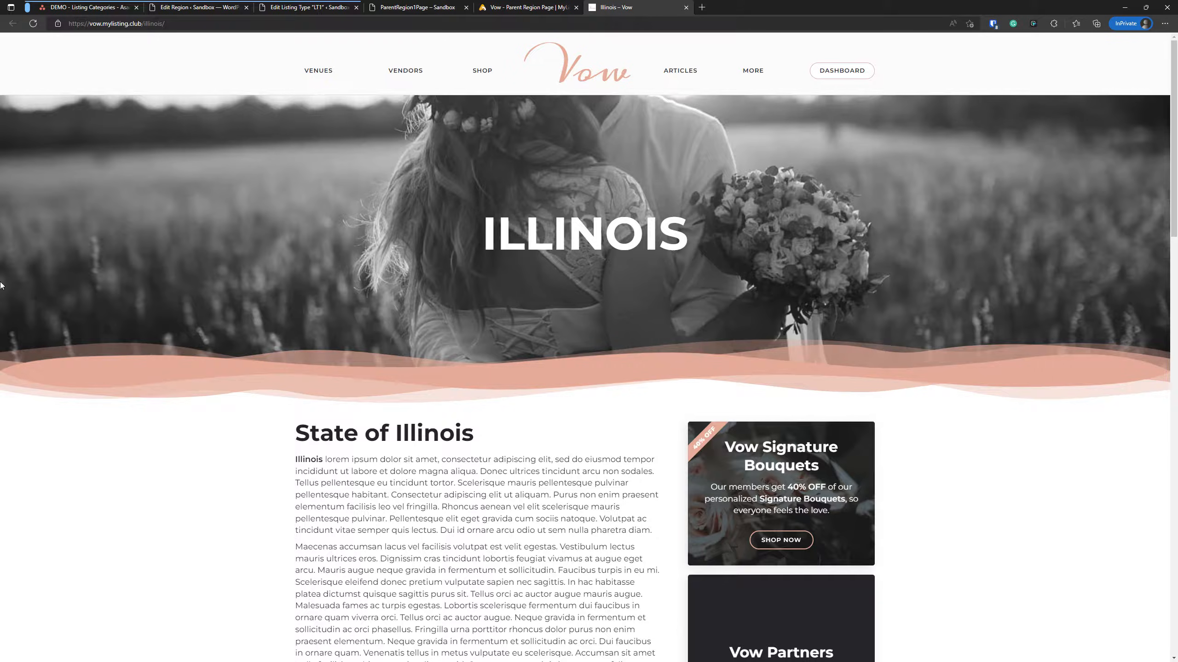
left_click(535, 8)
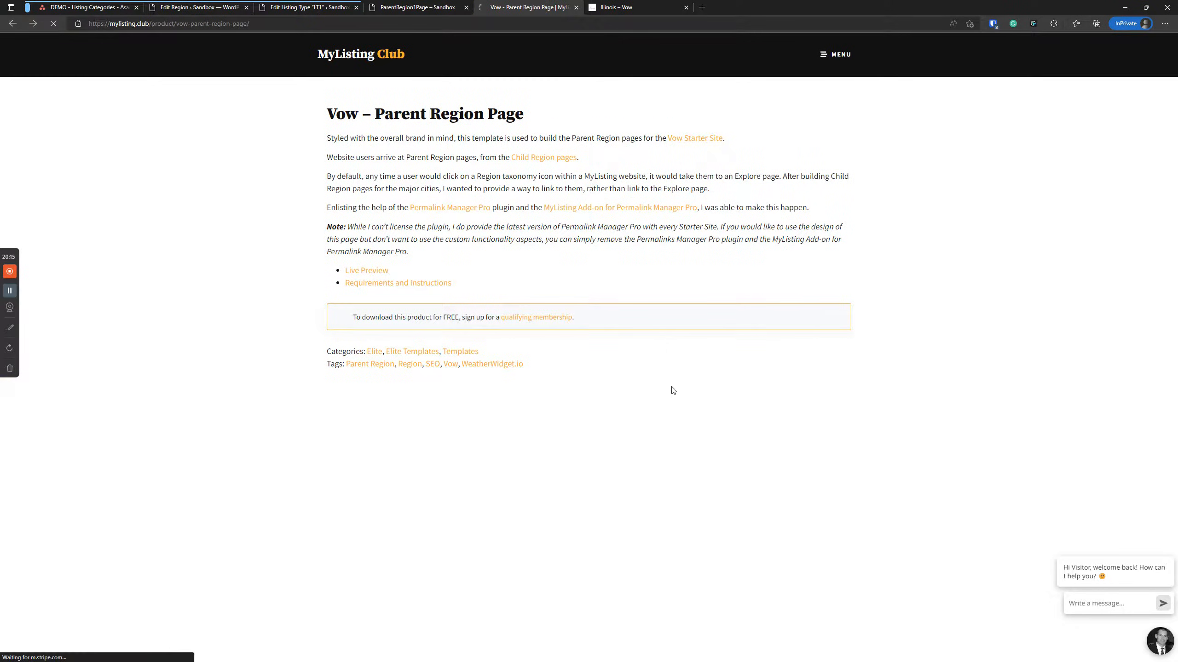
left_click(623, 236)
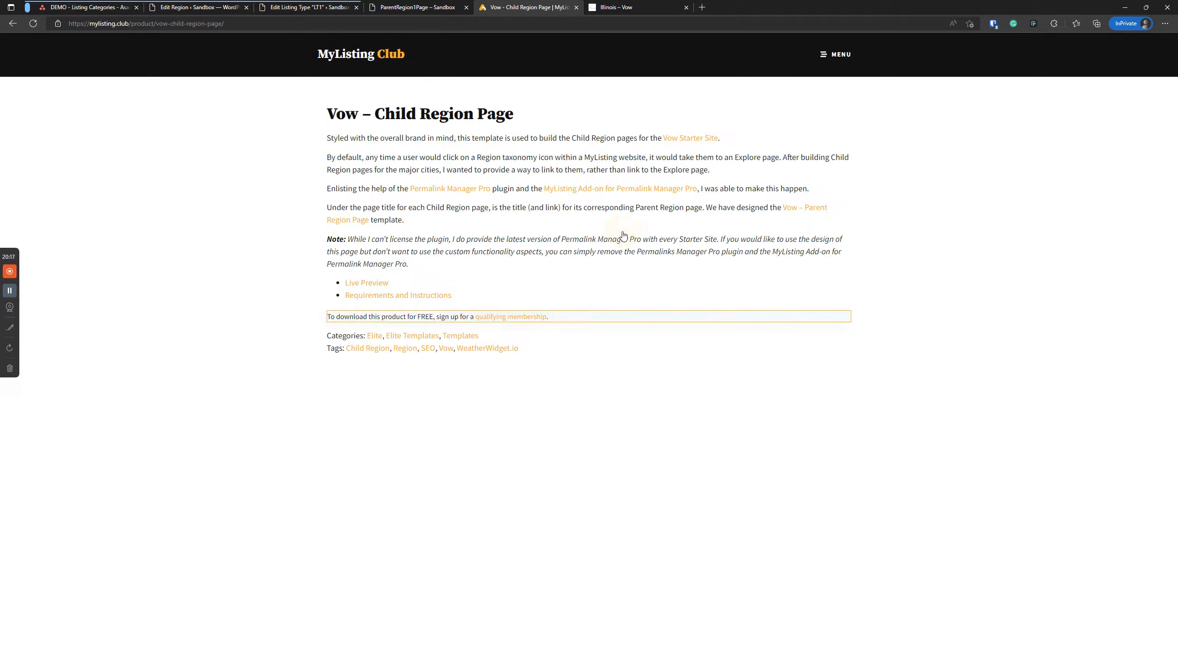
left_click(377, 282)
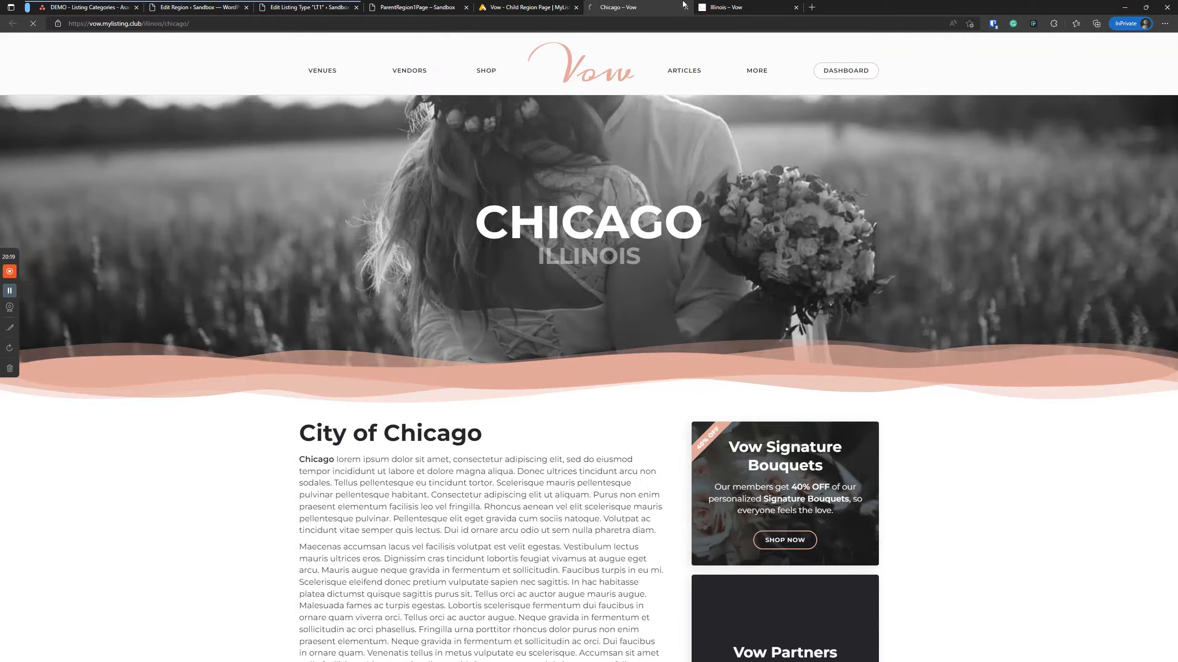
left_click_drag(682, 4, 767, 5)
- Compare the address of the Illinois preview page with the /illinois/chicago/ address of the Chicago preview page
left_click(631, 7)
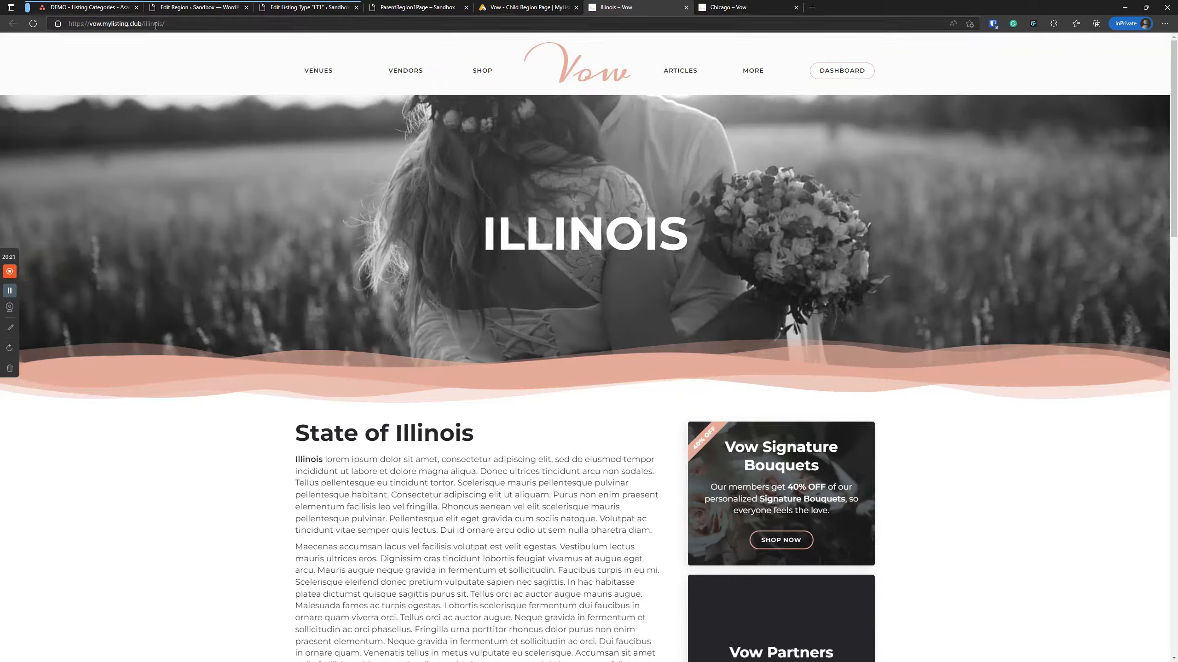
left_click(732, 7)
left_click(150, 25)
left_click(168, 25)
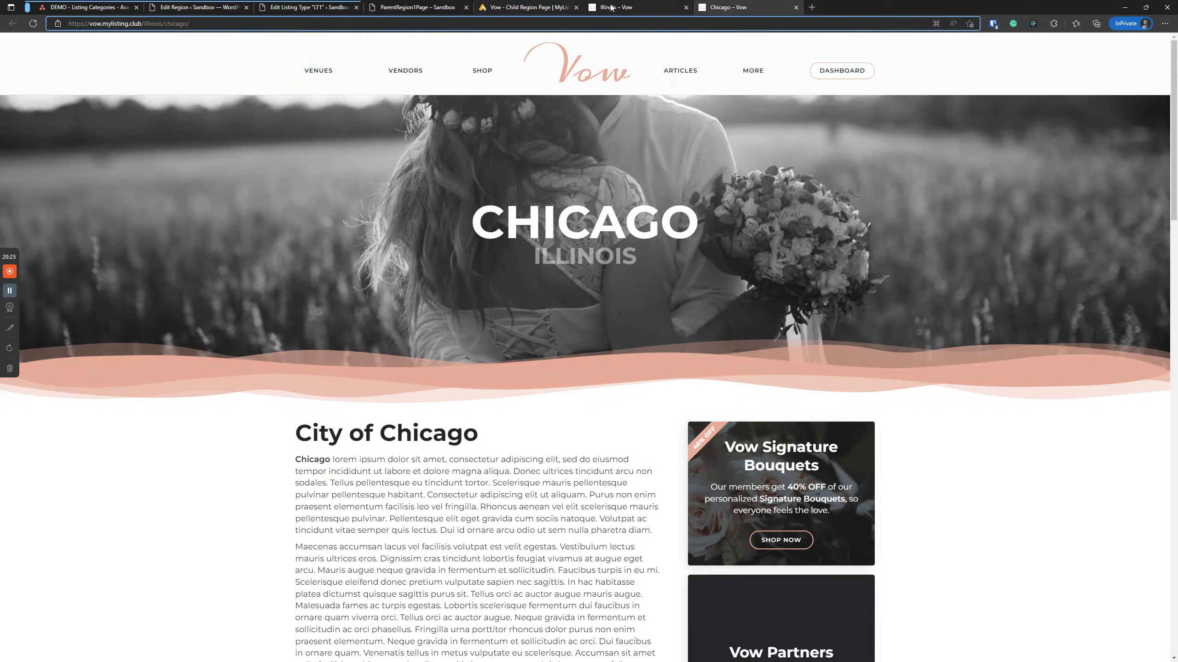
- Skim the content of the Illinois parent region page and the Chicago child region page
left_click(605, 9)
scroll(507, 373, "down", 10)
scroll(506, 373, "up", 10)
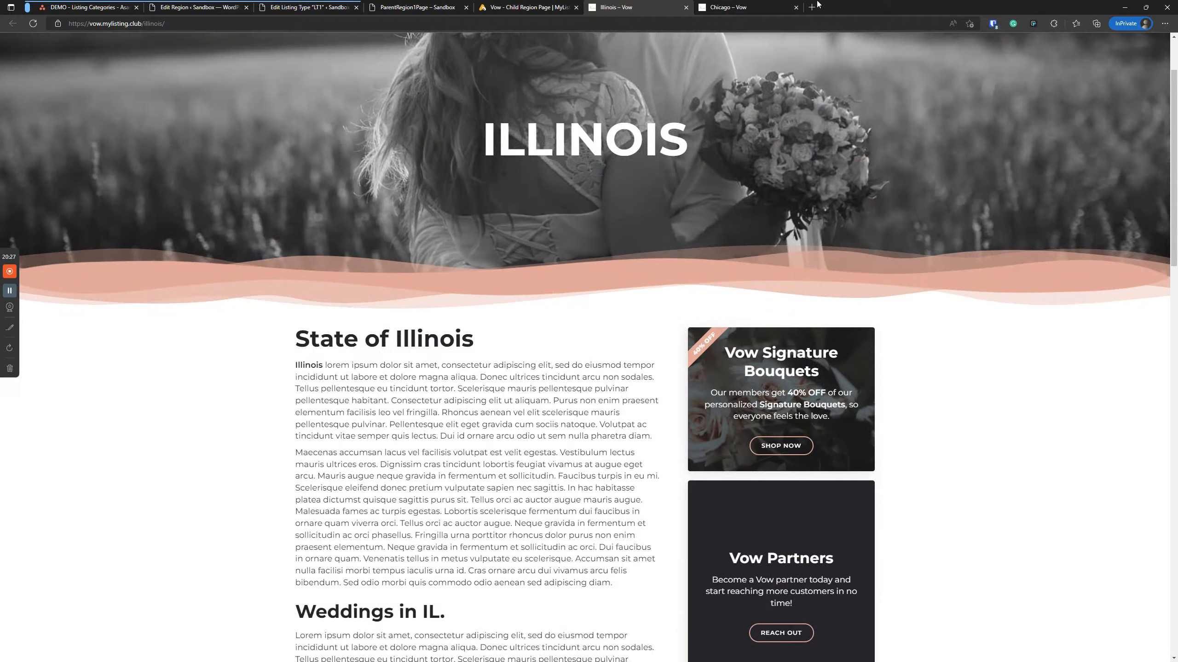
left_click(747, 7)
scroll(232, 505, "down", 6)
scroll(232, 505, "up", 3)
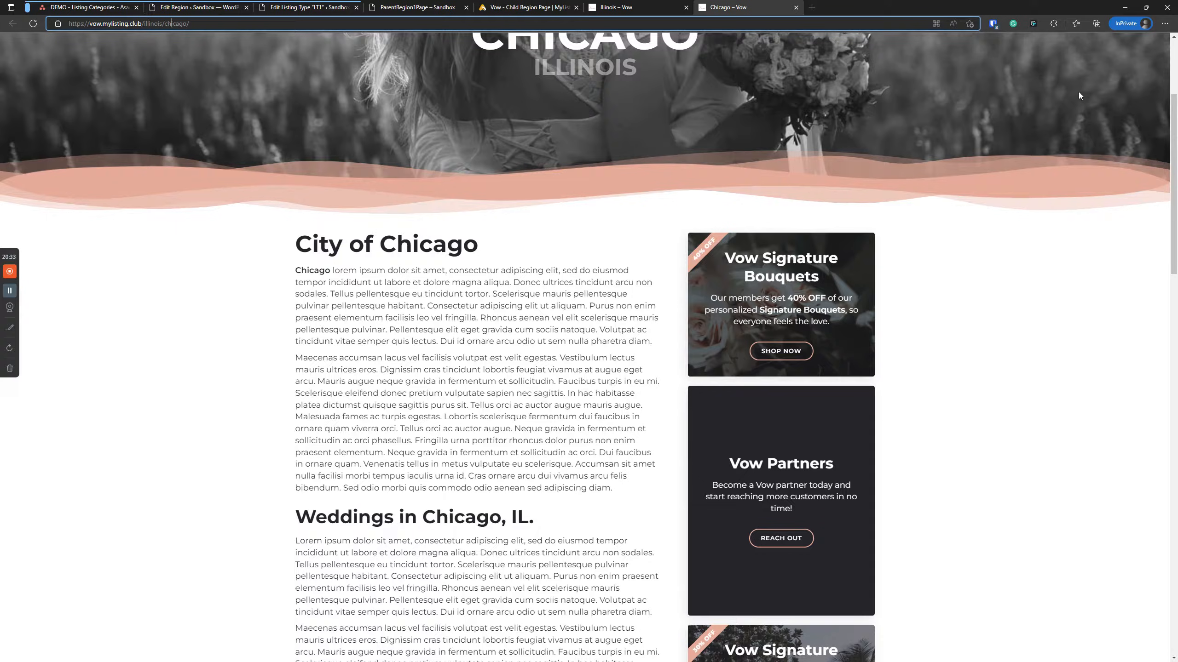
scroll(398, 540, "up", 4)
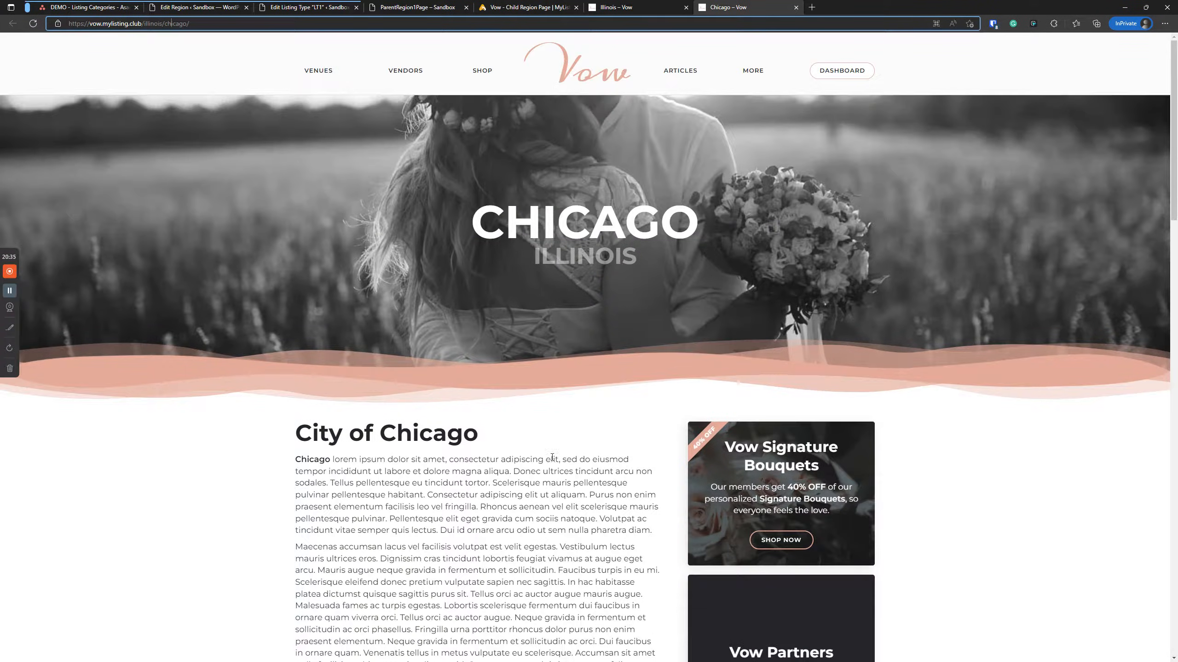
- Highlight the CHICAGO heading in the hero of the child region page
left_click(576, 224)
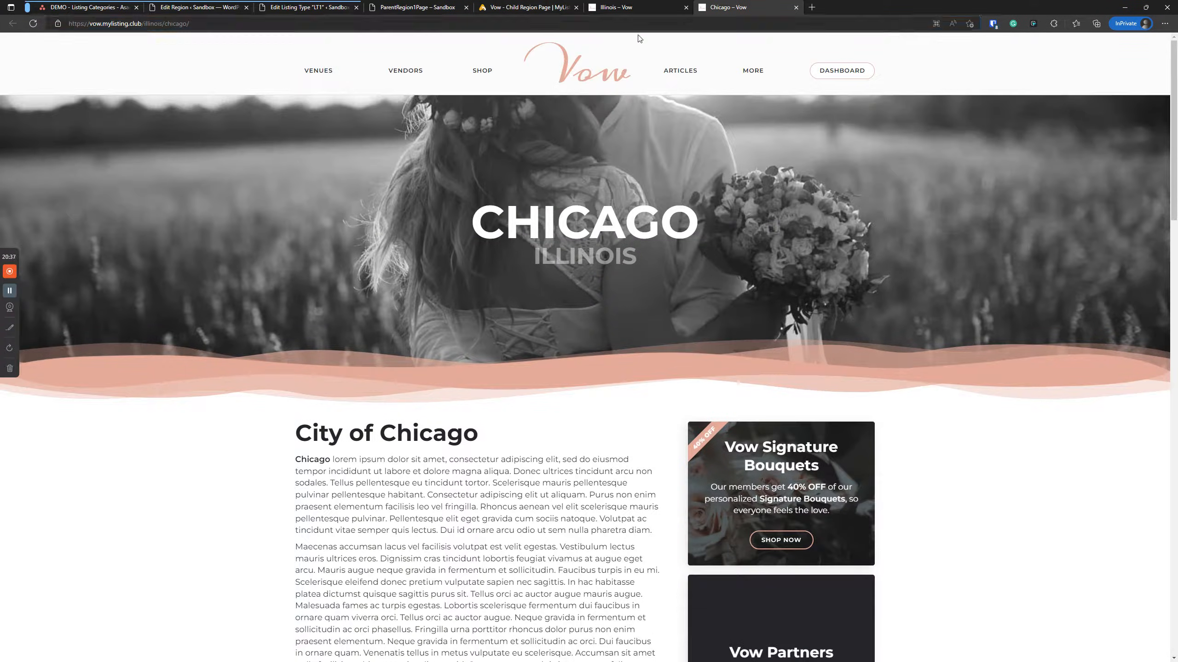
left_click_drag(691, 222, 419, 225)
left_click(653, 210)
left_click_drag(691, 213, 346, 225)
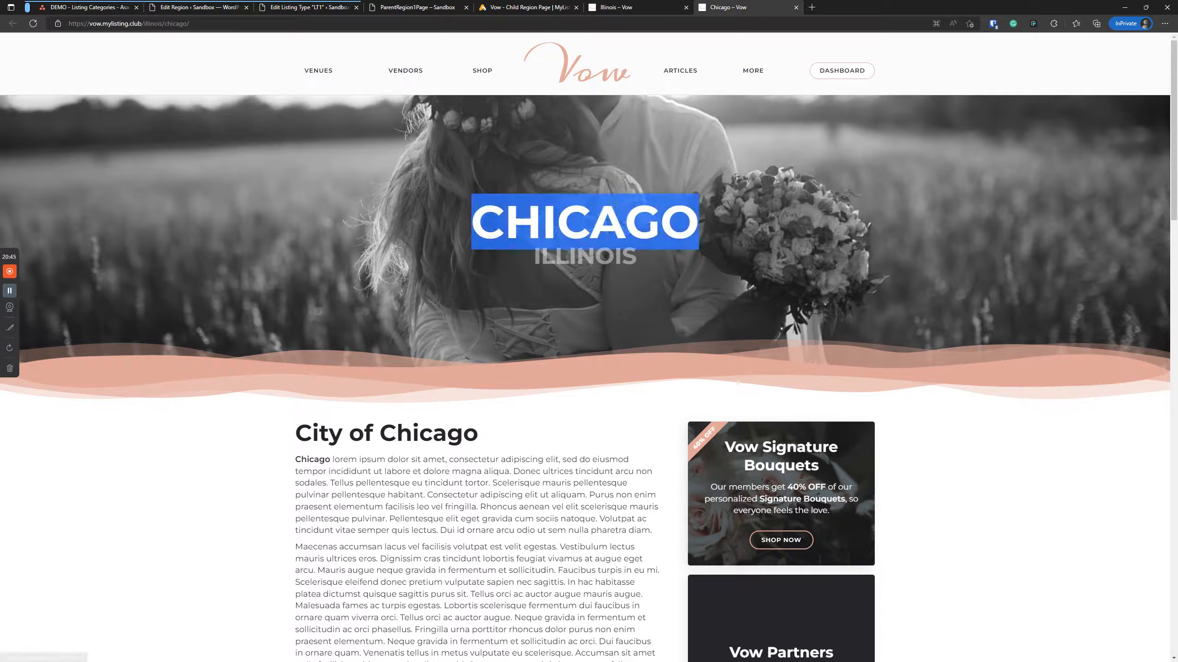
left_click(610, 204)
left_click_drag(727, 211, 475, 216)
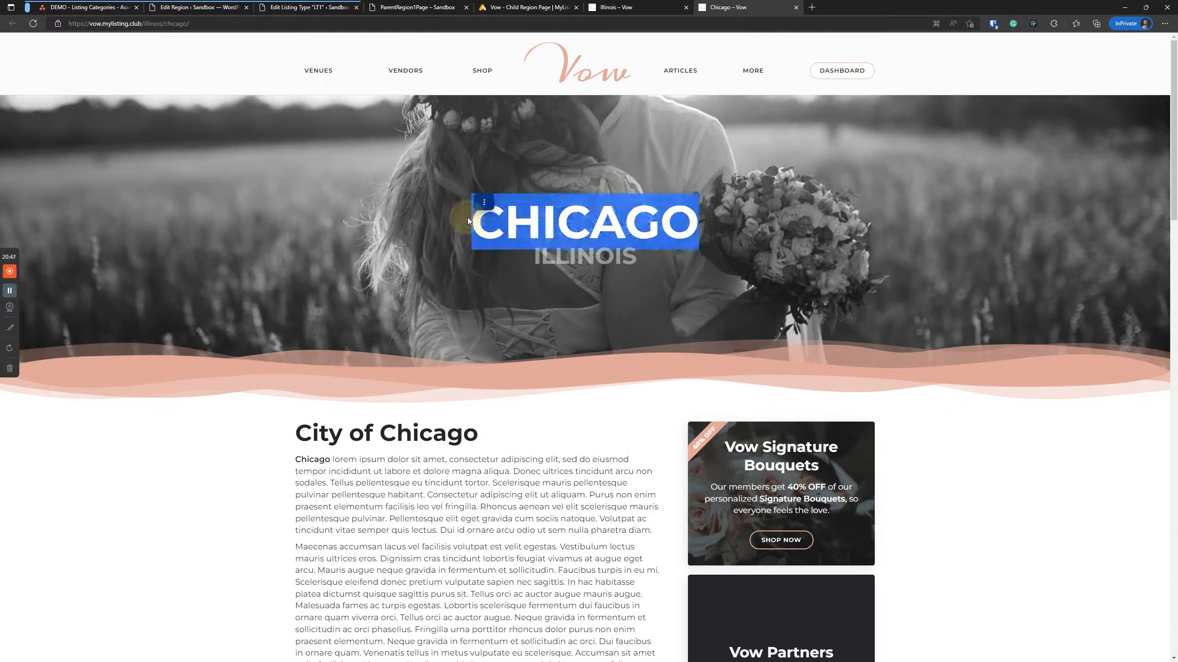
- Return the sandbox site to Explore to point out the ParentRegion1 link, and highlight the ILLINOIS heading on the parent region preview
left_click(414, 8)
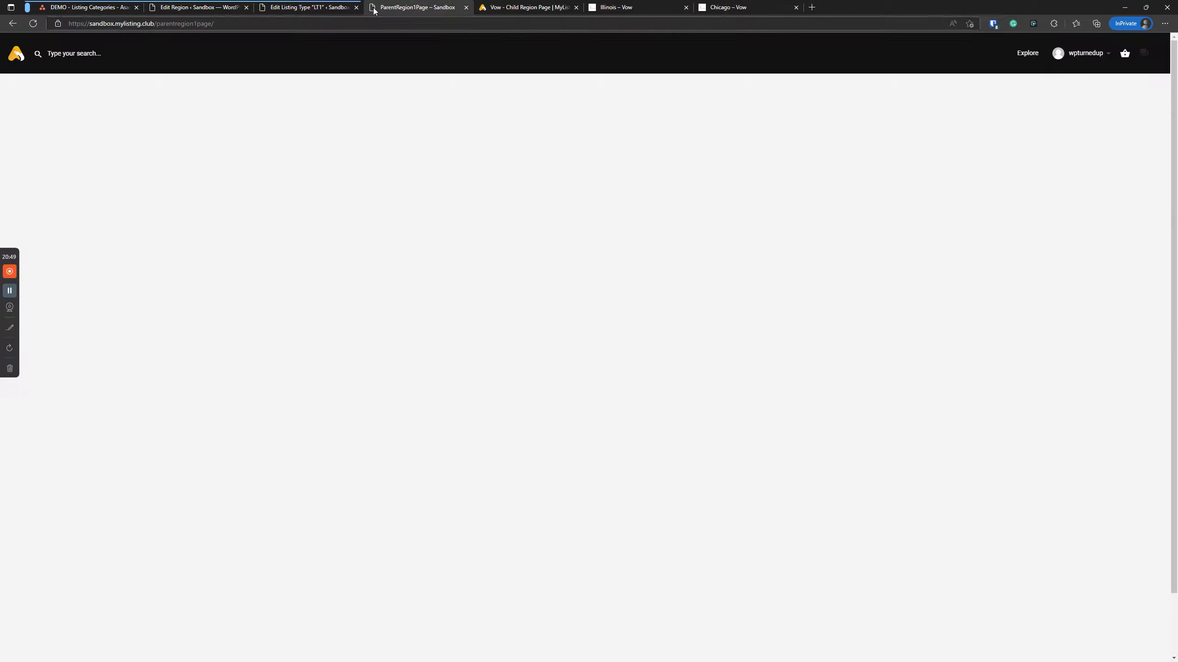
left_click(13, 23)
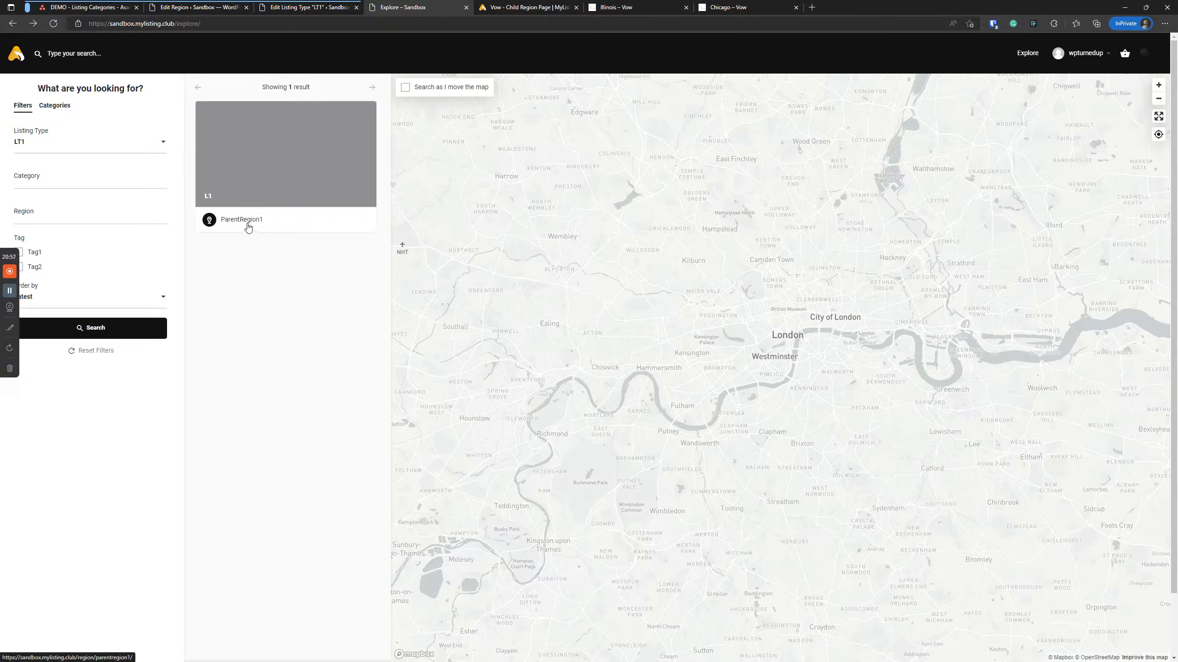
left_click(621, 7)
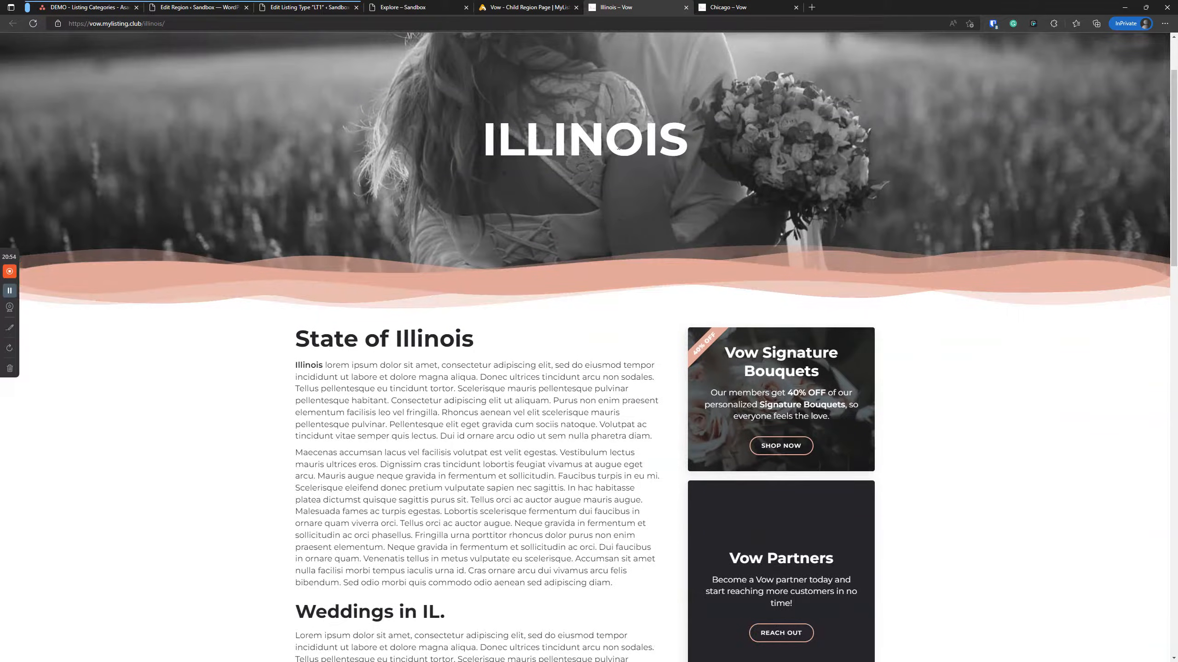
scroll(623, 310, "up", 2)
left_click_drag(693, 226, 423, 230)
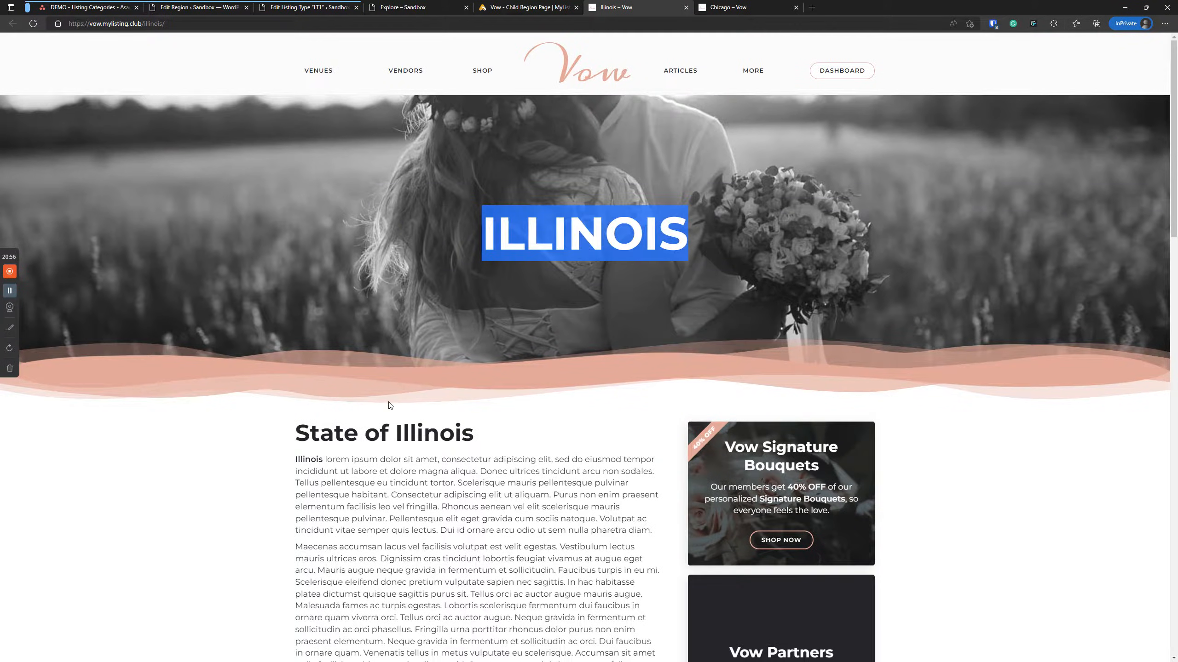
left_click(511, 306)
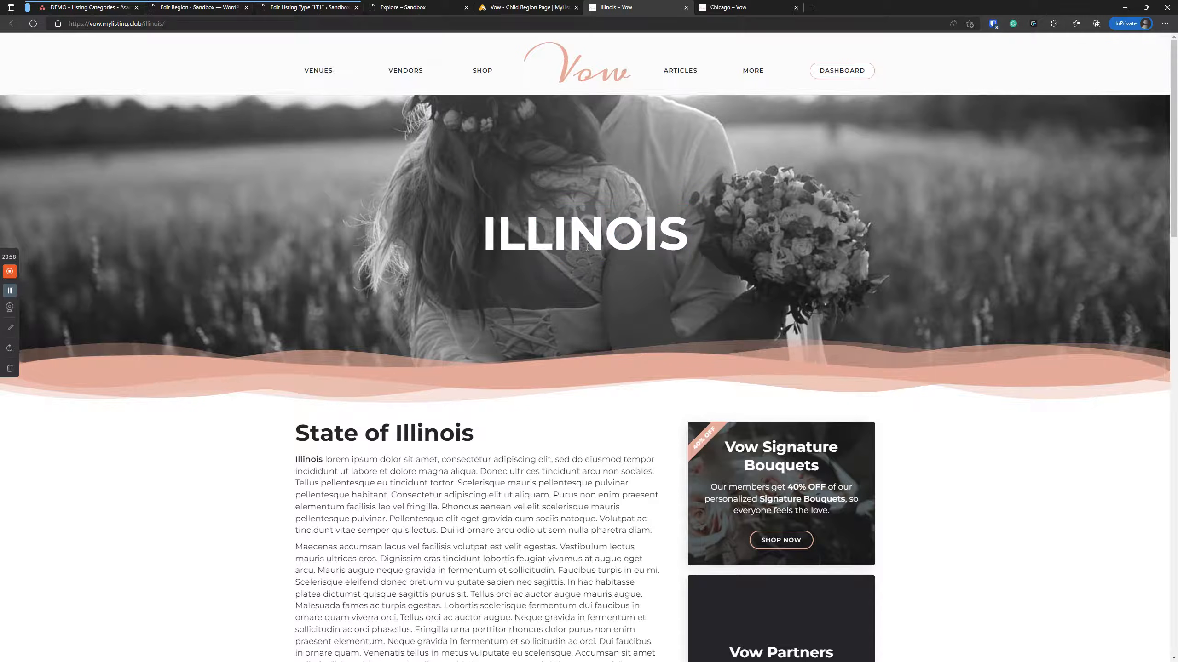
- Examine the State of Illinois and Weddings in IL. text and the promotional banners beside it on the Illinois page
scroll(511, 304, "down", 4)
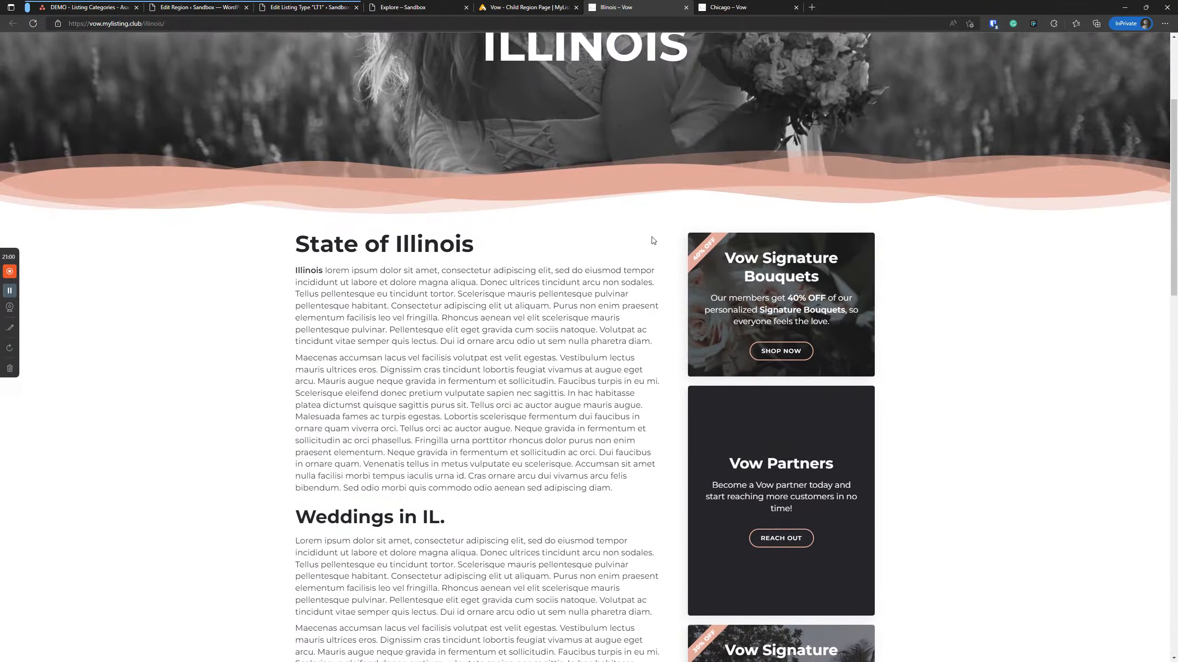
scroll(612, 337, "down", 8)
scroll(588, 346, "up", 8)
scroll(364, 265, "up", 4)
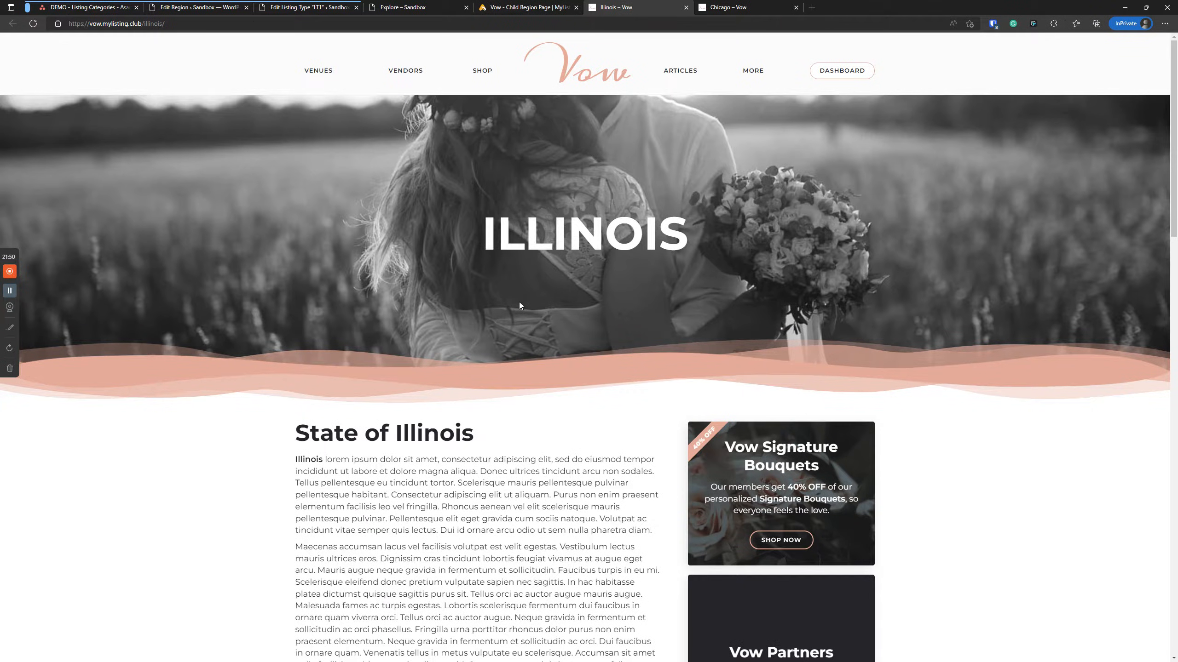
scroll(519, 304, "down", 6)
scroll(518, 304, "up", 6)
scroll(518, 307, "down", 4)
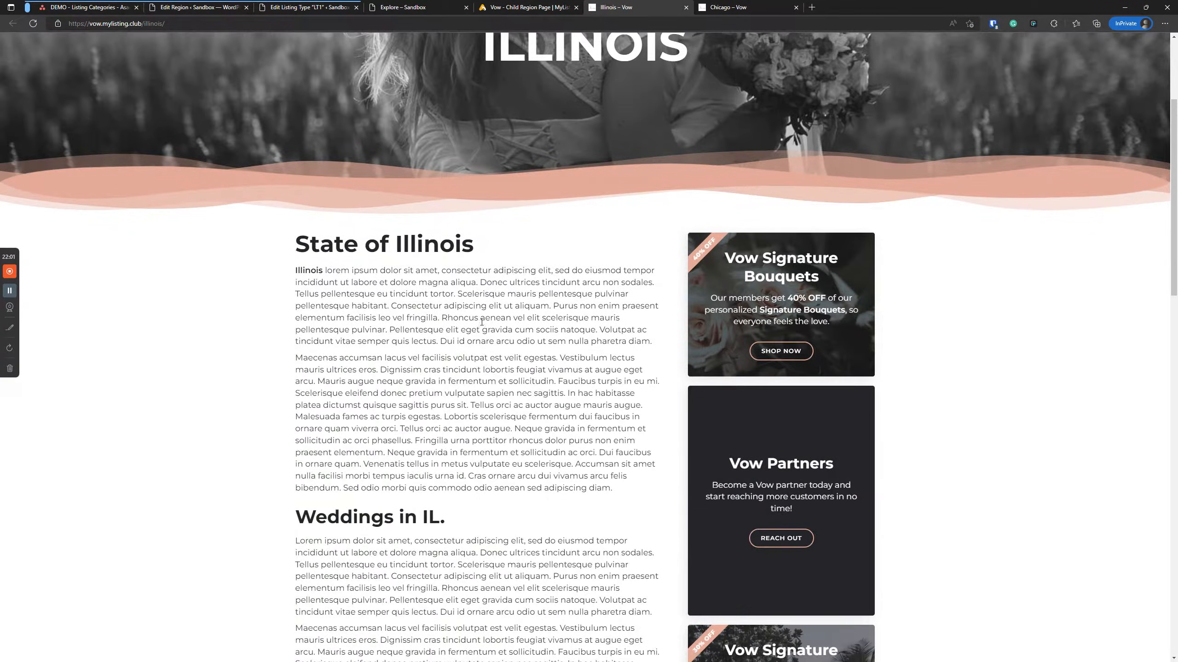
scroll(469, 328, "down", 2)
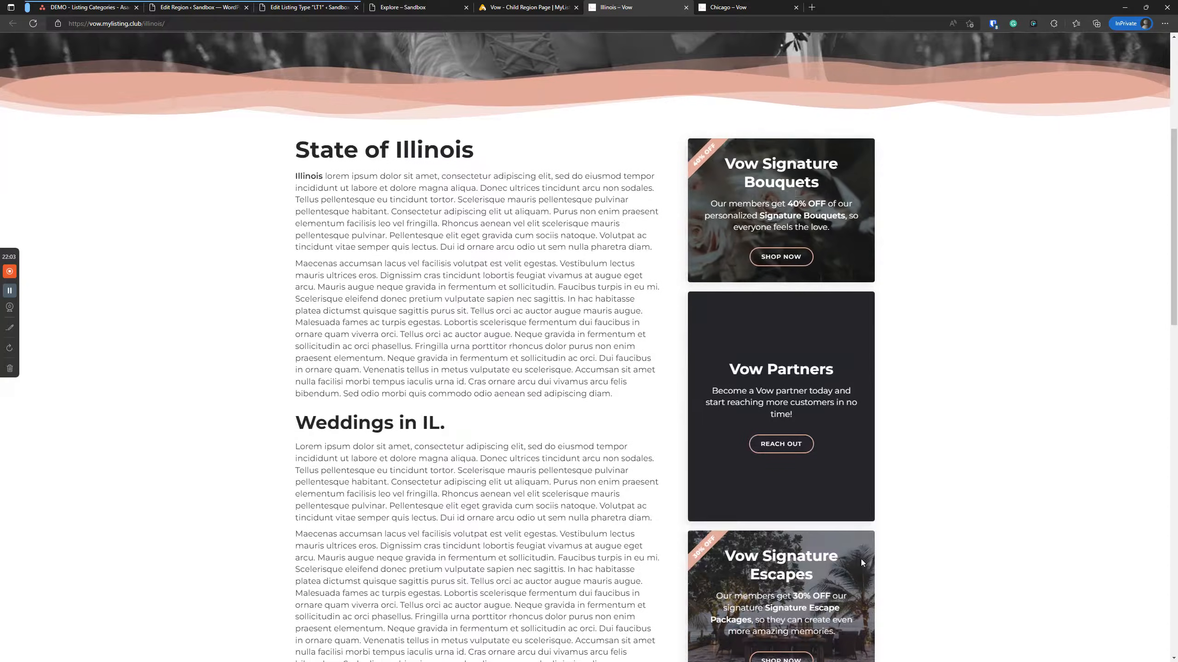
scroll(864, 545, "down", 2)
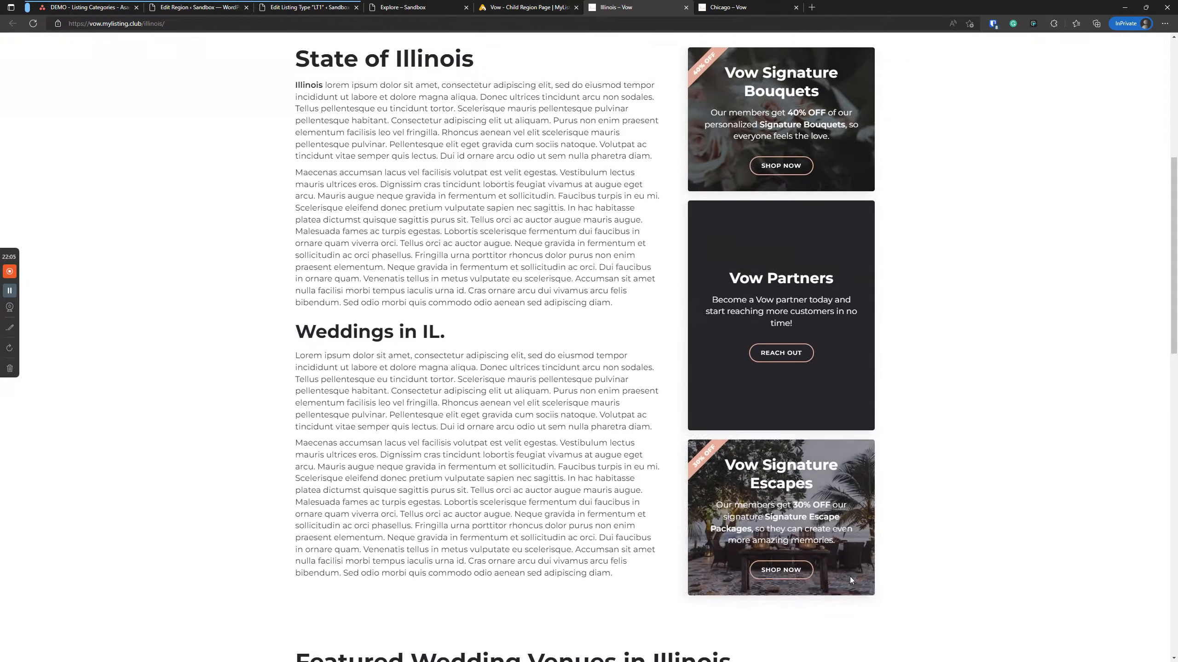
- Examine the Illinois page's featured venues, wedding tips and top rated vendors sections down to the footer, and return to its hero
scroll(831, 486, "up", 6)
scroll(193, 429, "down", 3)
scroll(194, 429, "down", 10)
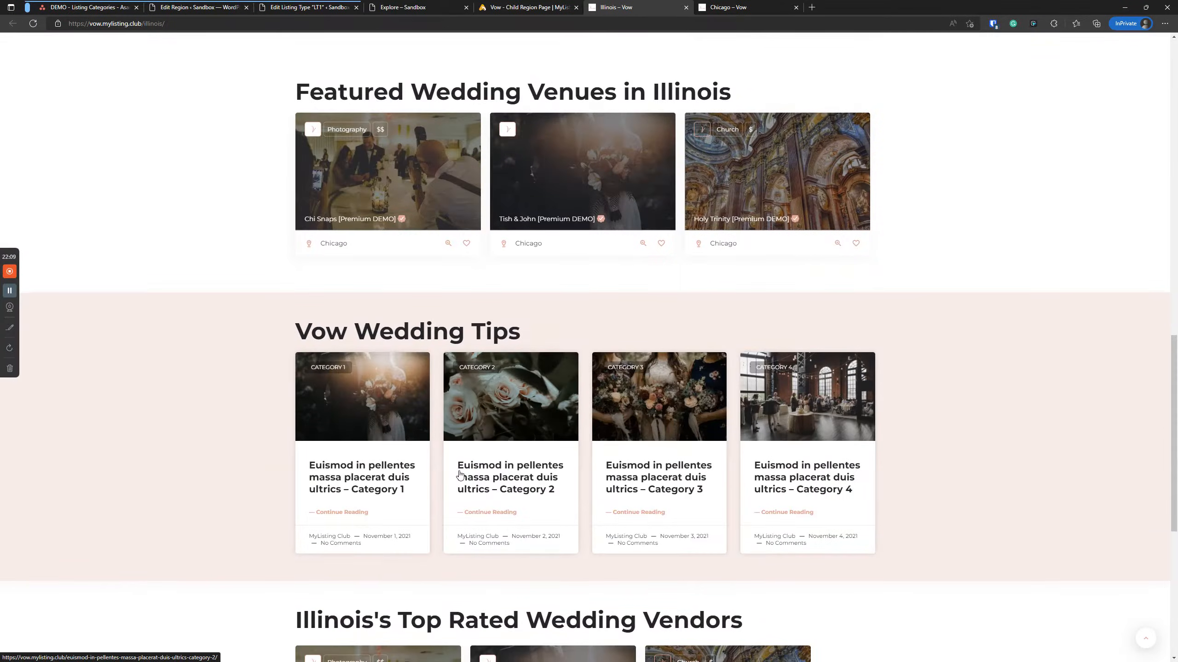
scroll(677, 457, "down", 4)
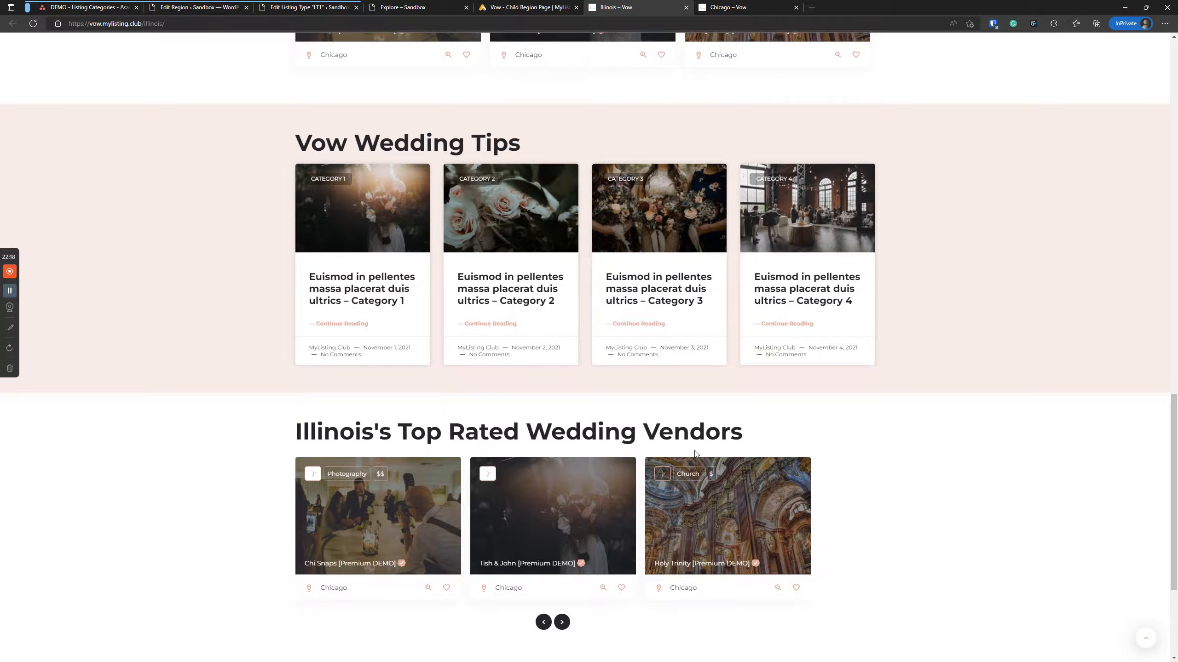
scroll(694, 454, "down", 3)
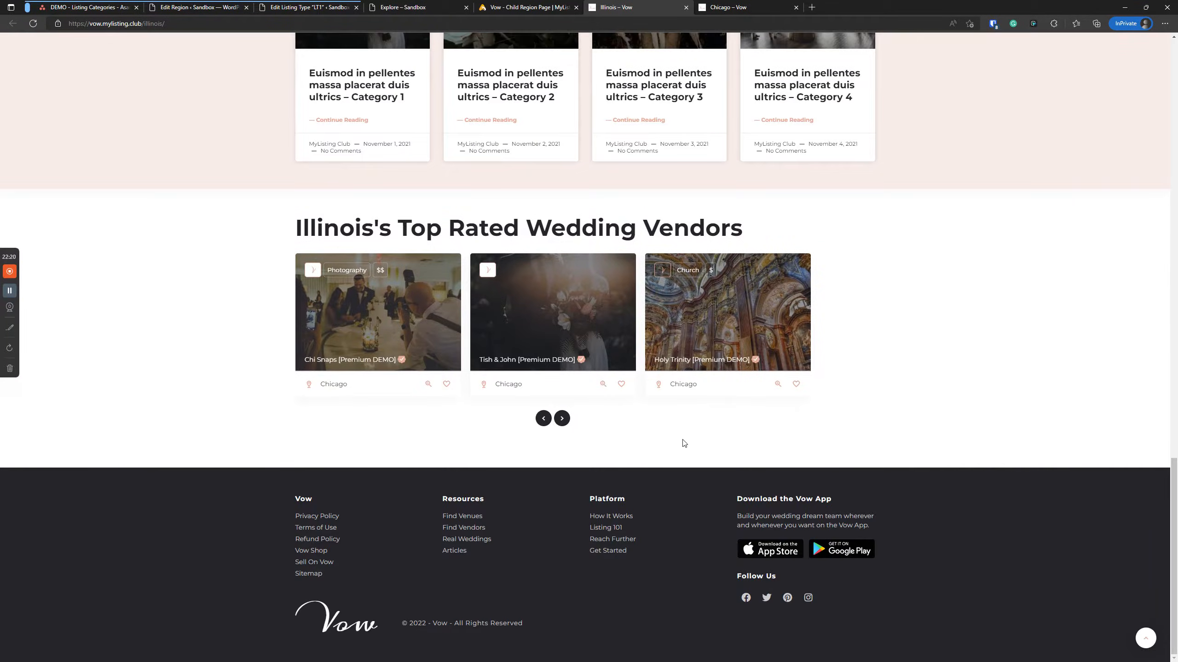
scroll(682, 456, "up", 20)
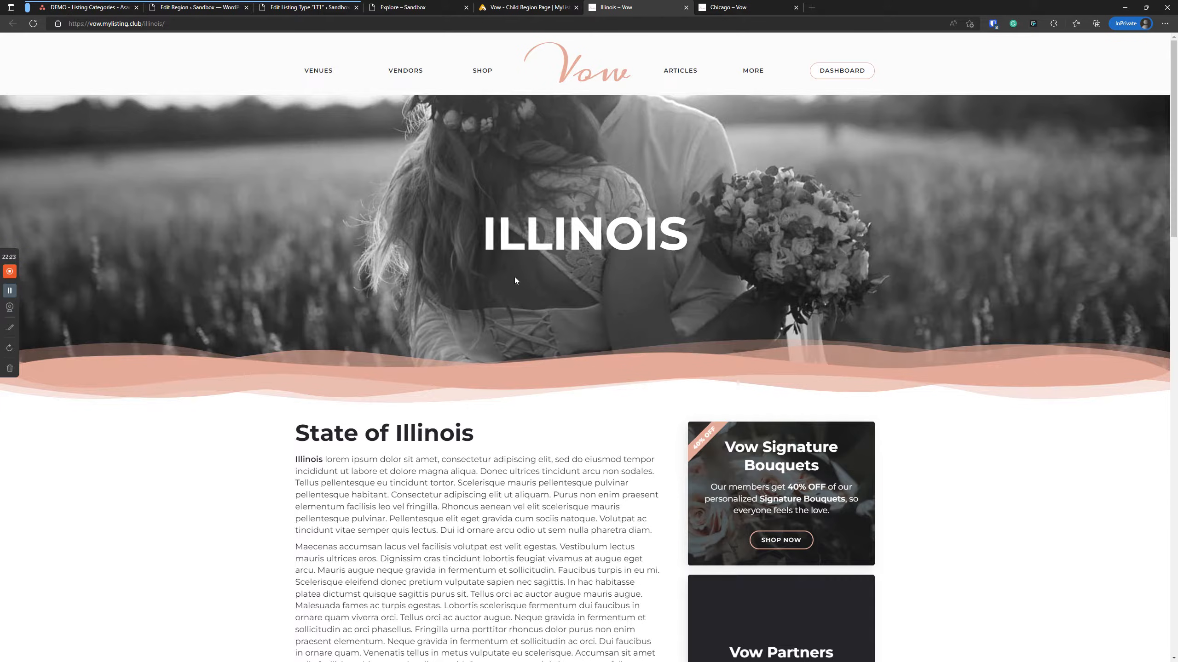
scroll(566, 366, "down", 2)
scroll(618, 453, "up", 2)
- Close the Illinois, Chicago and Vow – Child Region Page tabs and return to the ParentRegion1 edit page
left_click(727, 7)
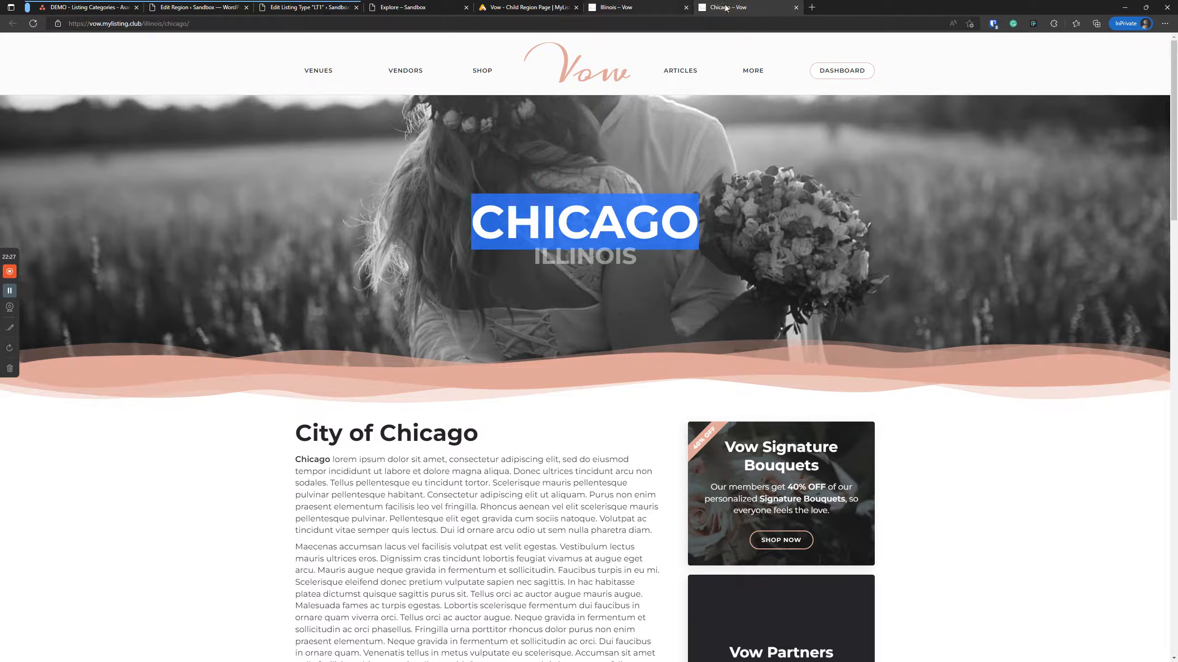
left_click(609, 9)
left_click(686, 7)
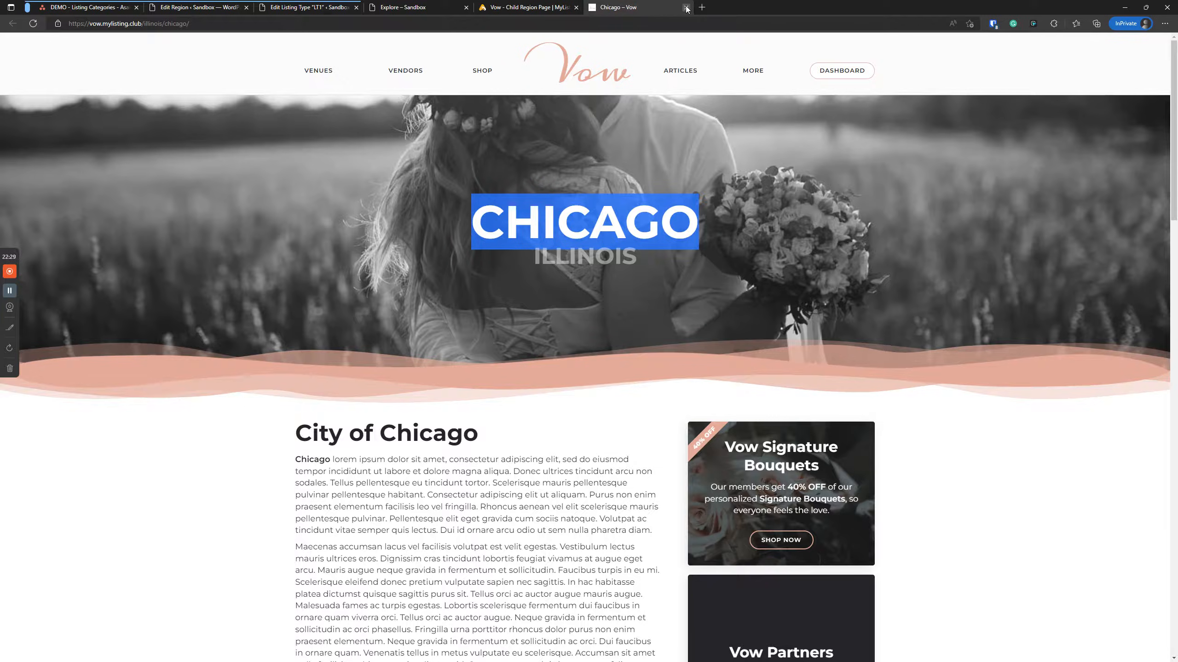
left_click(686, 8)
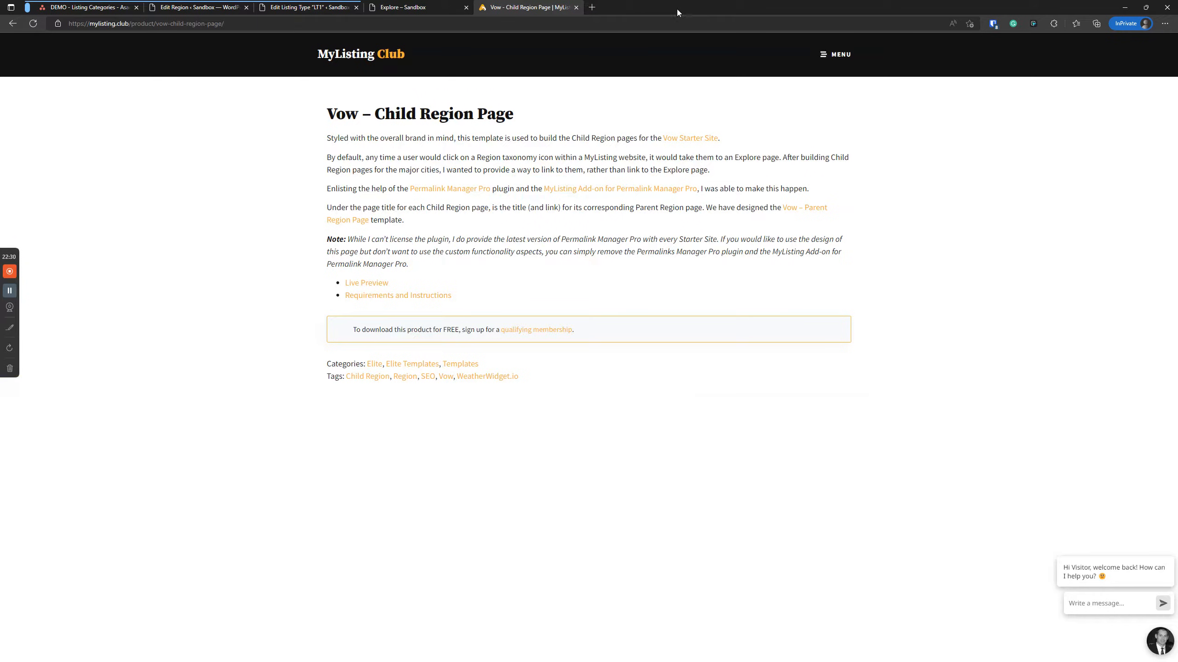
left_click(575, 8)
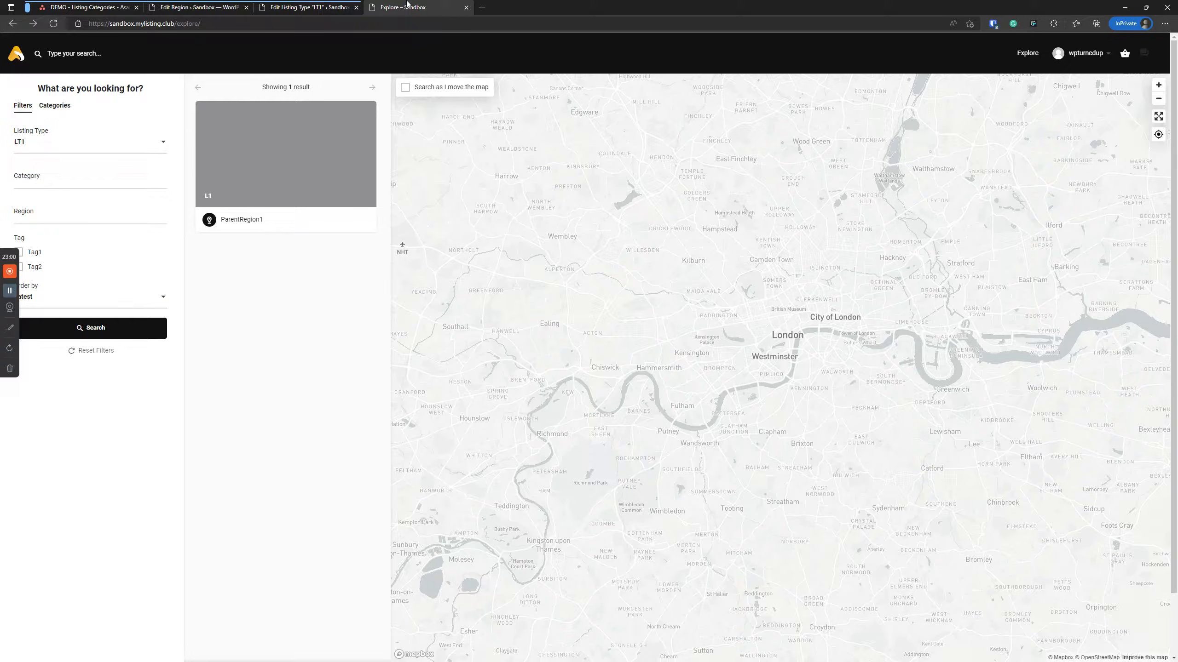
left_click(449, 9)
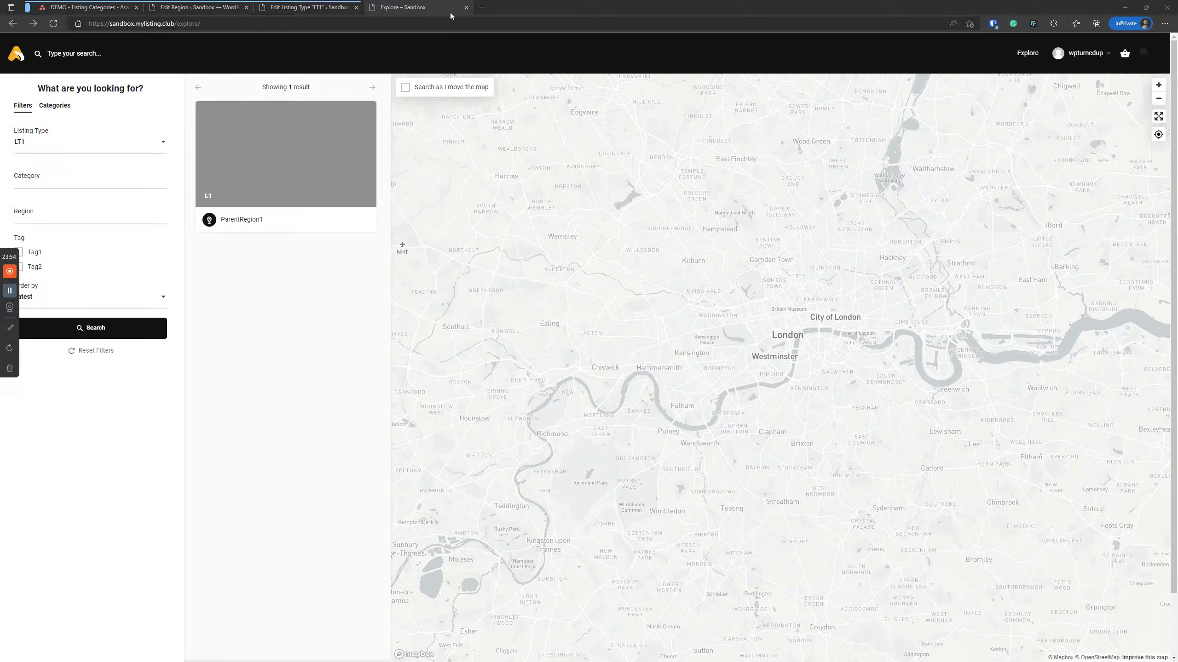
left_click(197, 8)
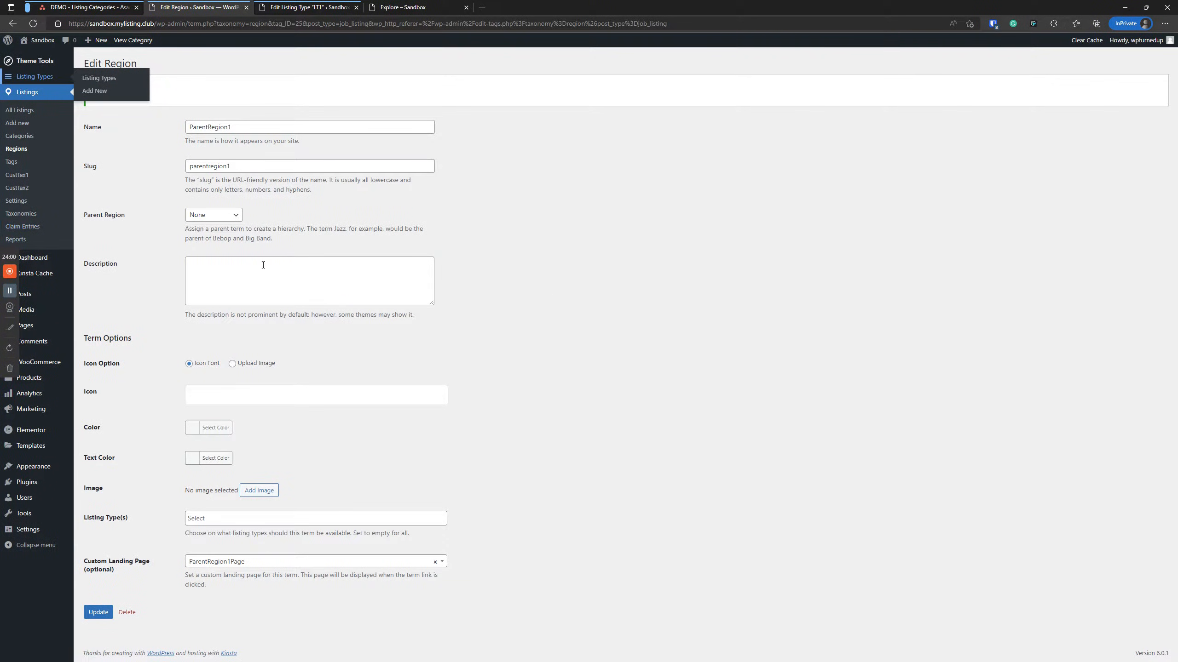
- Open the custom taxonomies page, add a blank taxonomy to show its Label and Taxonomy Slug fields, and collapse it
left_click(21, 213)
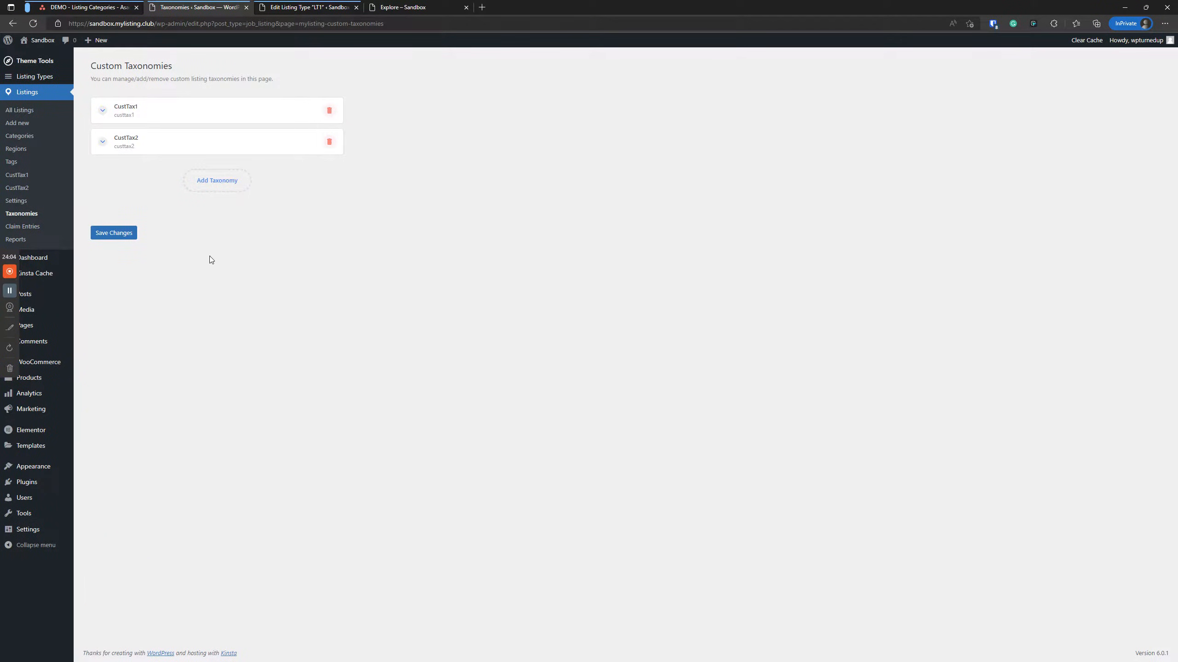
left_click(217, 188)
left_click(176, 172)
left_click(155, 214)
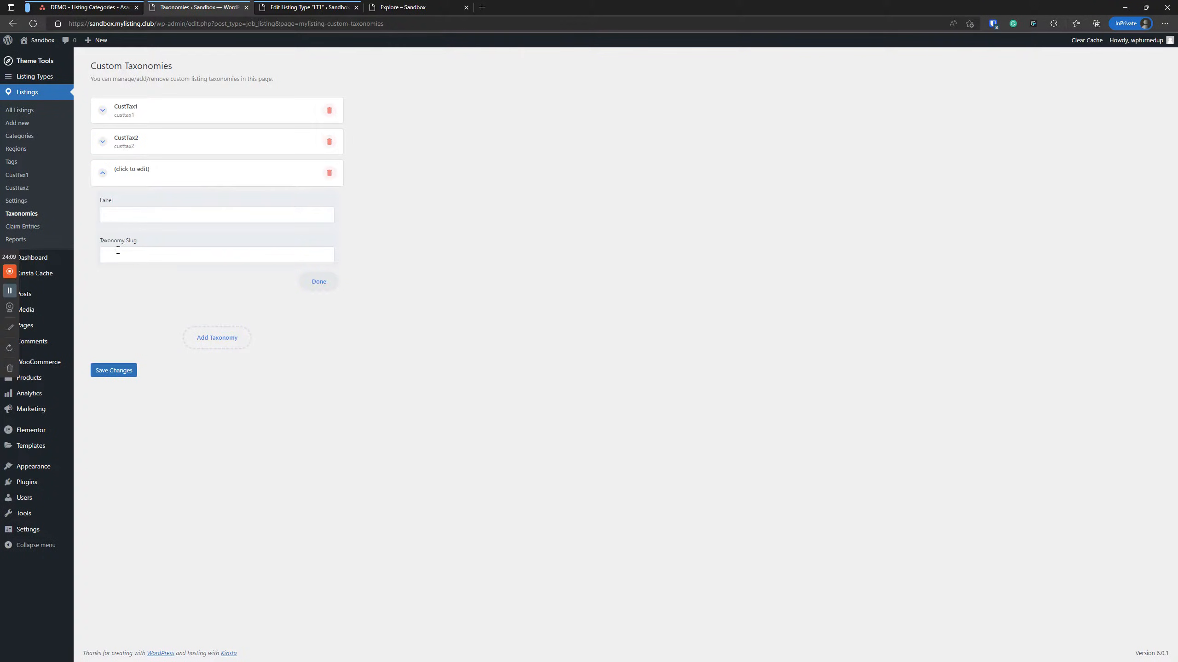
left_click(135, 258)
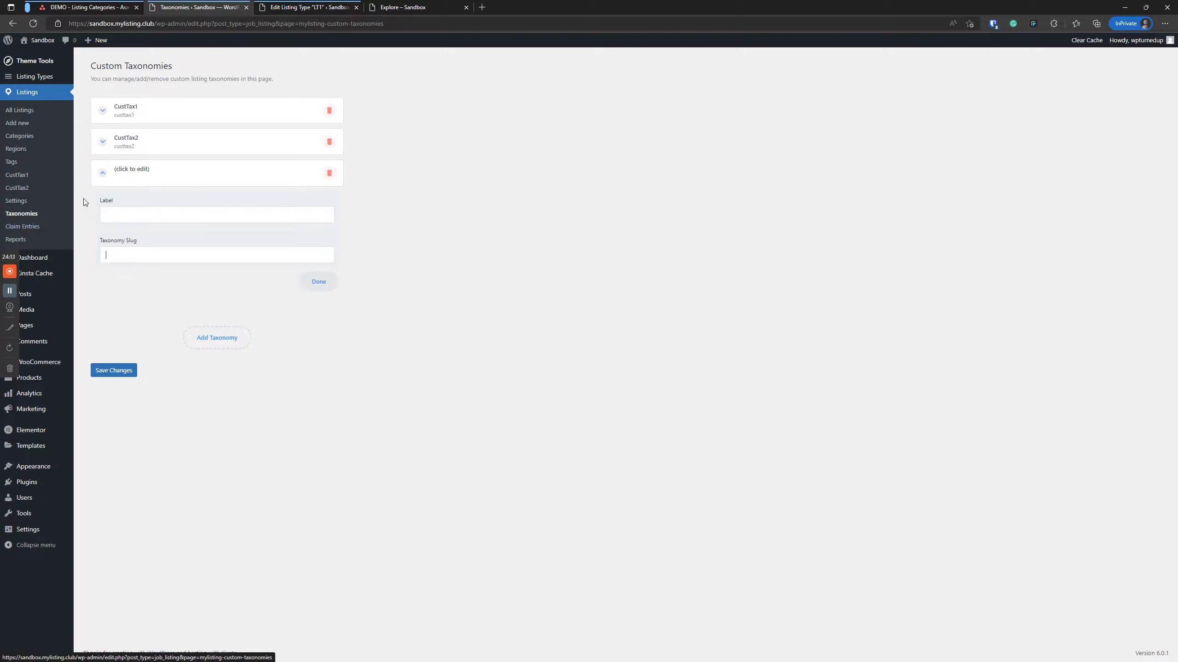
left_click(117, 185)
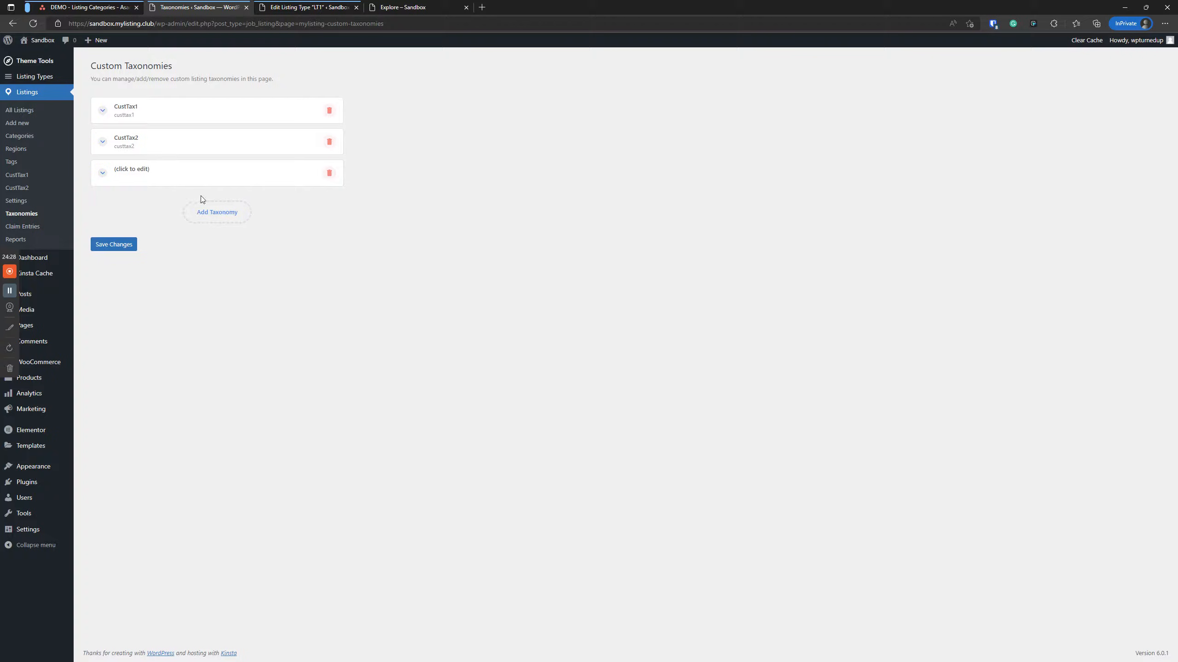
- Check the label and slug settings of CustTax2, and delete the blank taxonomy entry
left_click(123, 168)
left_click(123, 169)
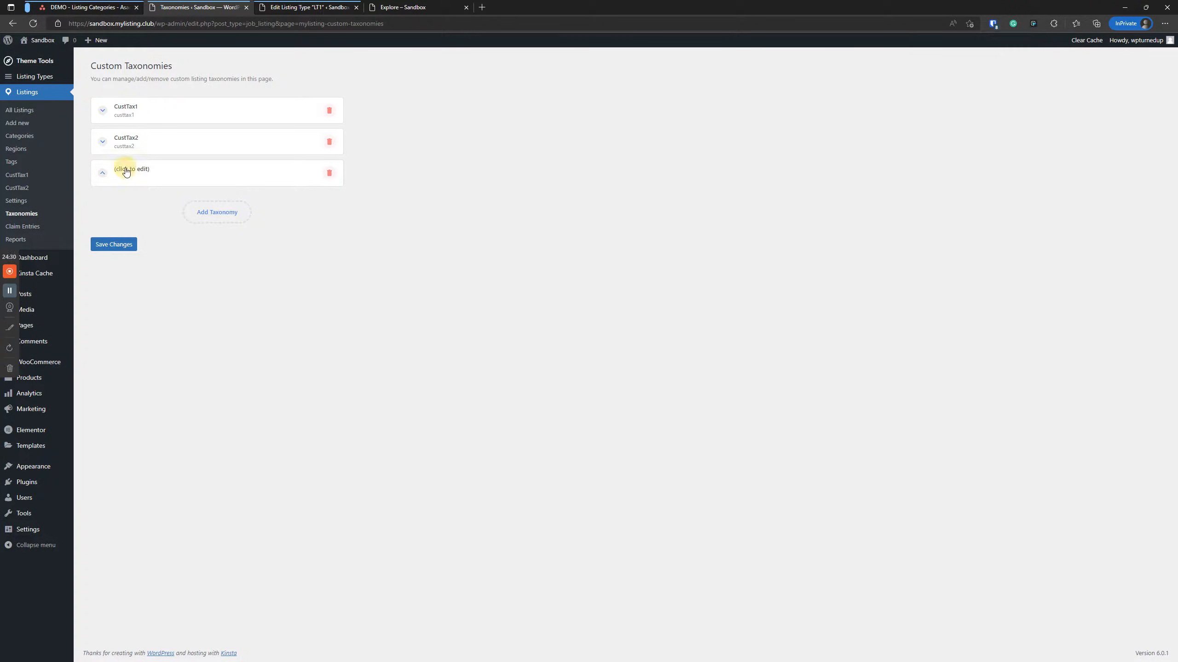
left_click(145, 148)
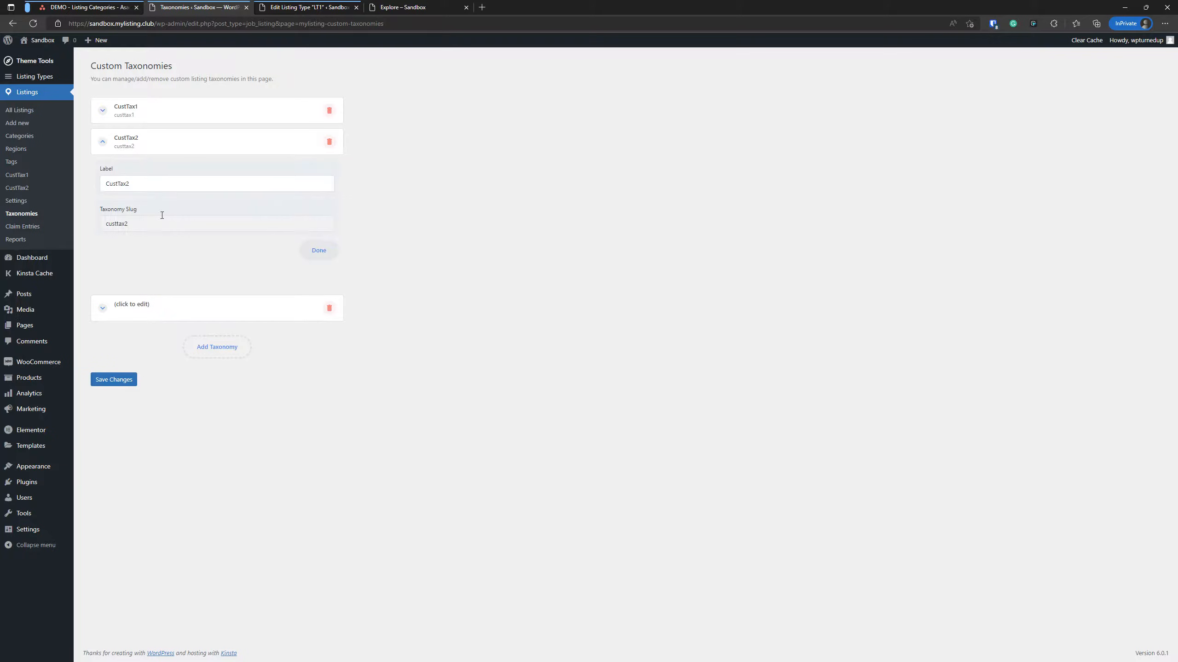
left_click(134, 149)
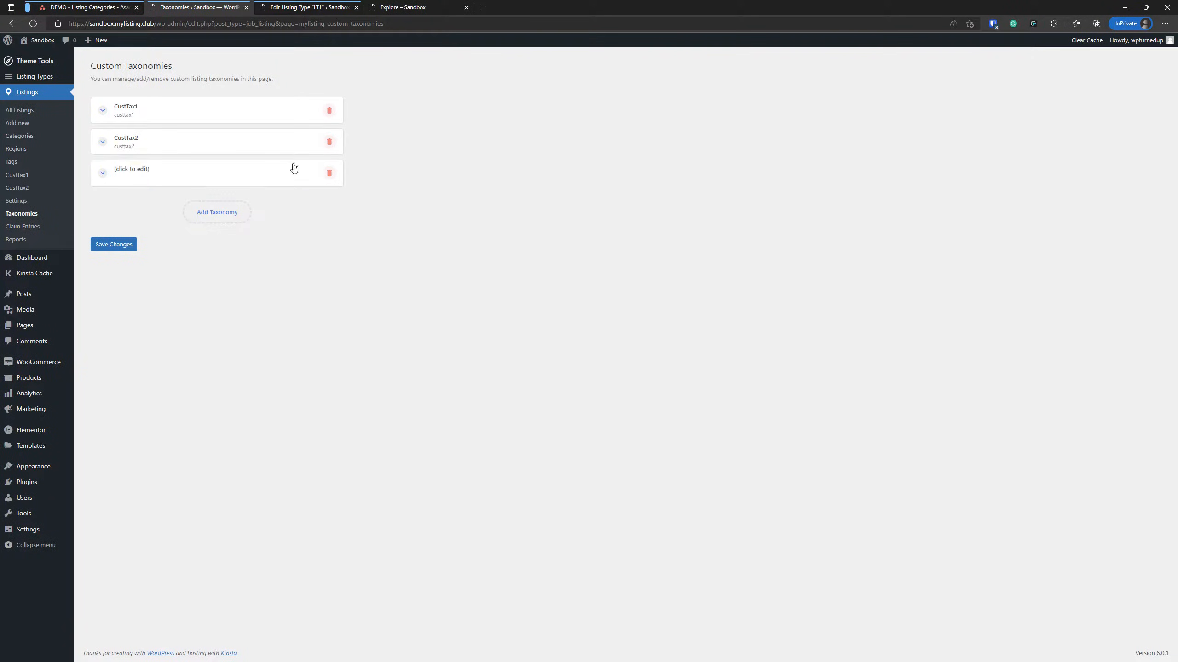
left_click(329, 173)
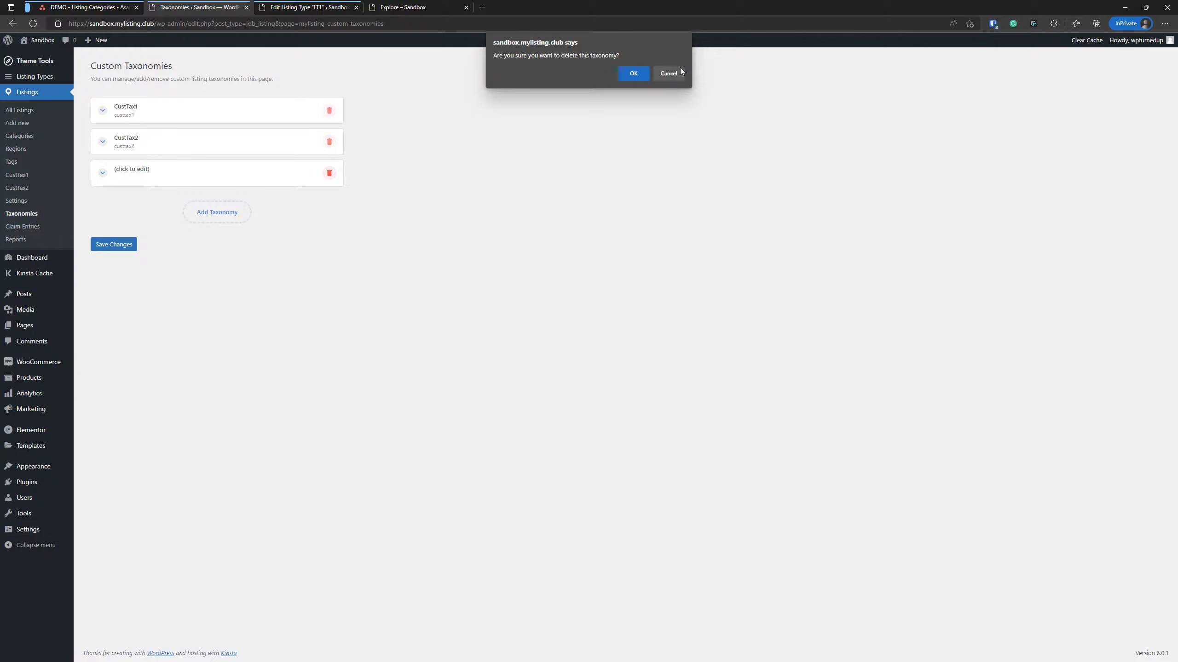
left_click(631, 74)
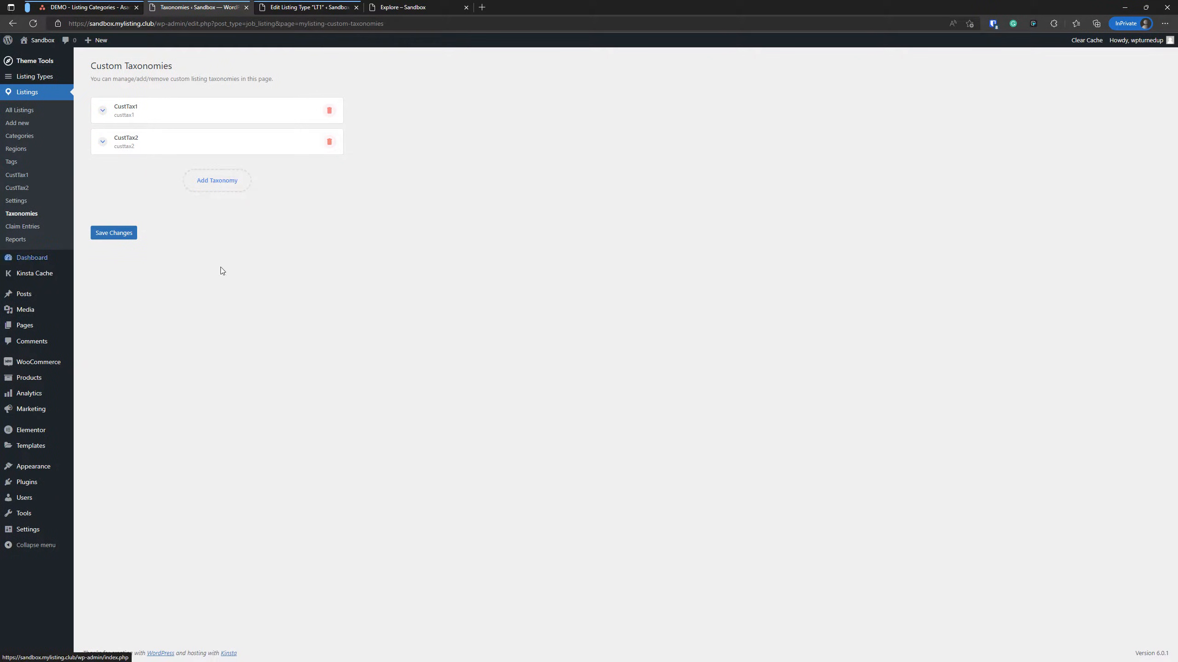
- Start a new CustTax1 item named CustTax1a and view its listing type choices without selecting one
left_click(15, 175)
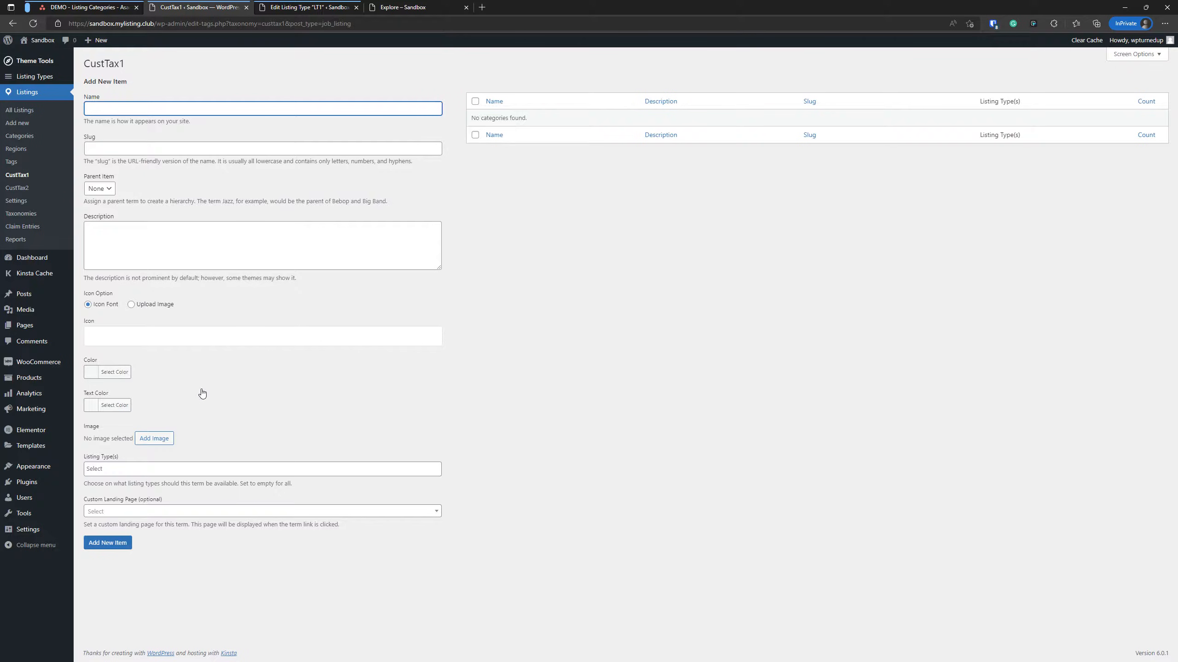
left_click(582, 255)
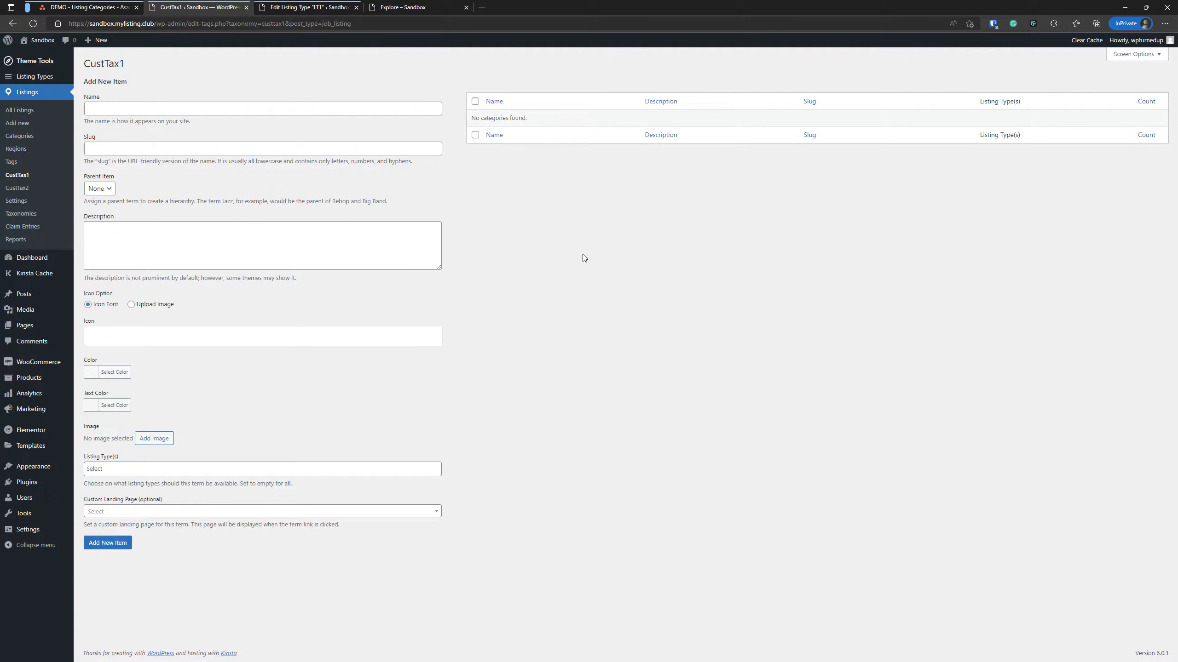
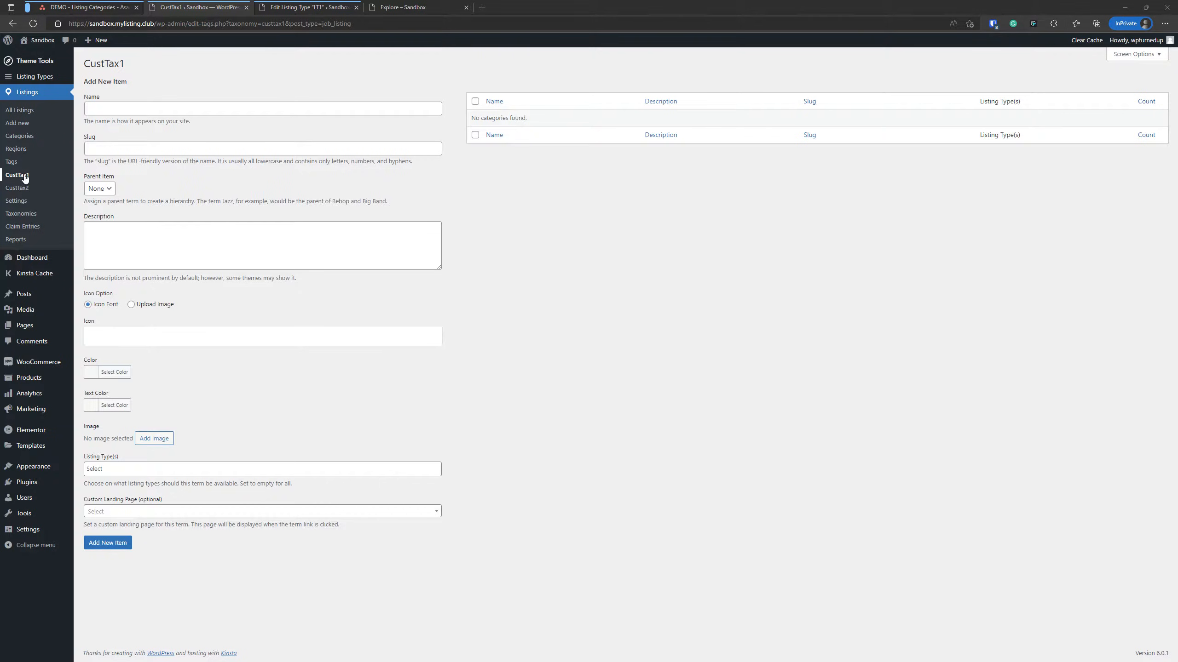
left_click(127, 104)
left_click(128, 105)
type("Cust")
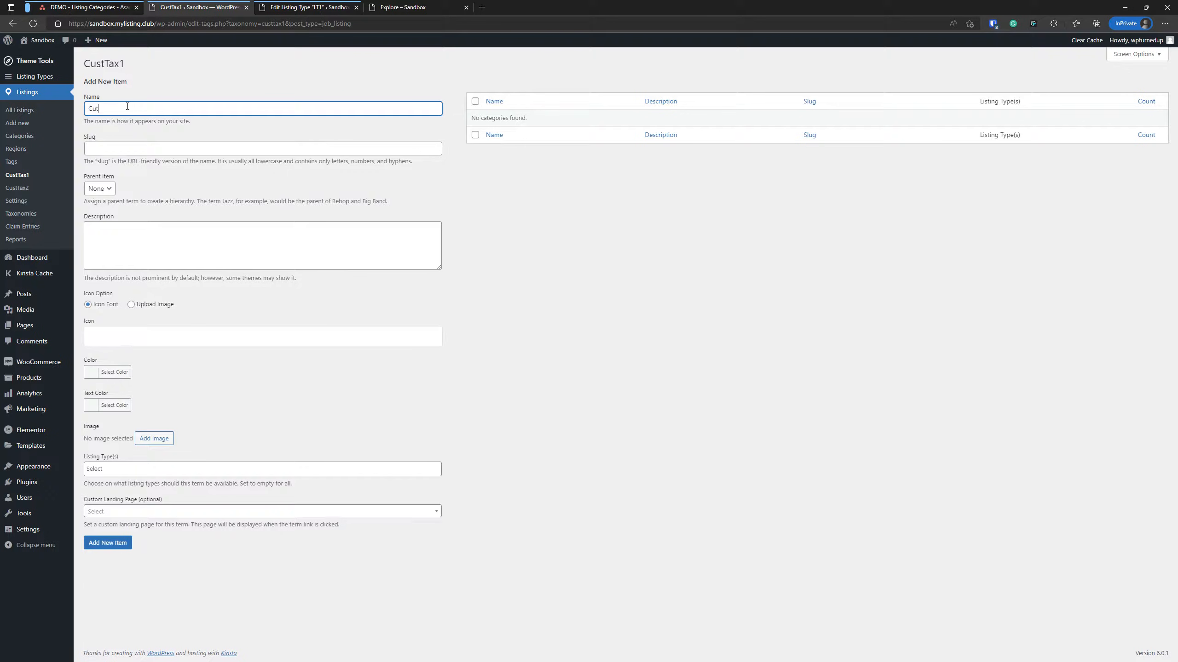
type("Tax1a")
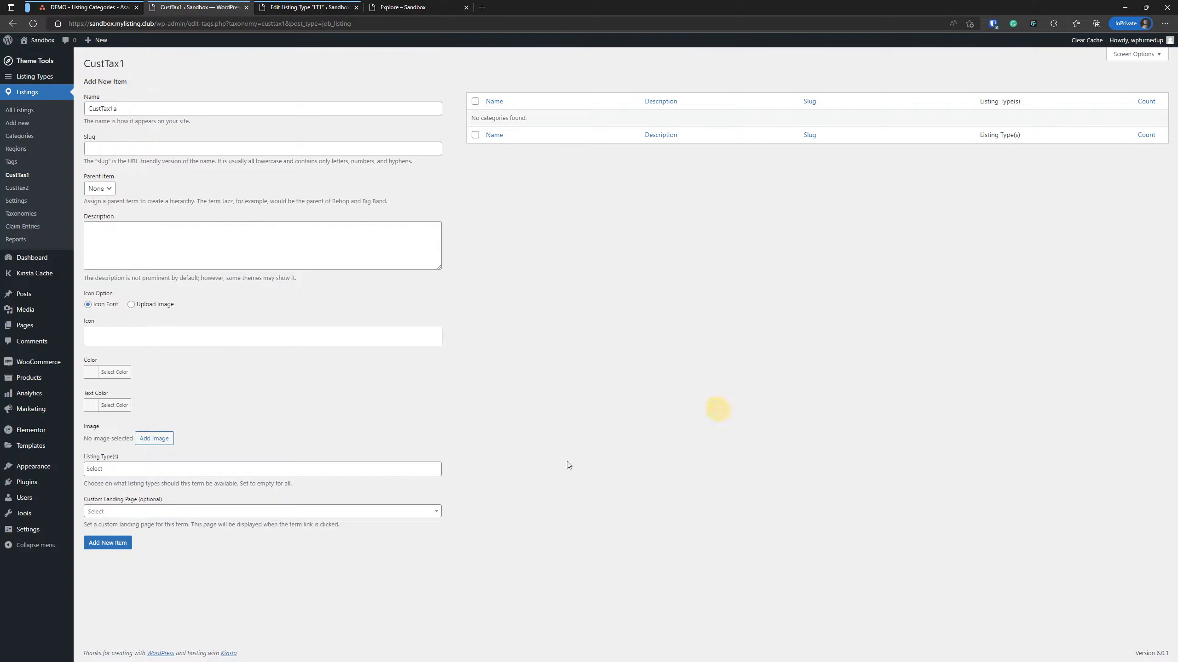
left_click(130, 470)
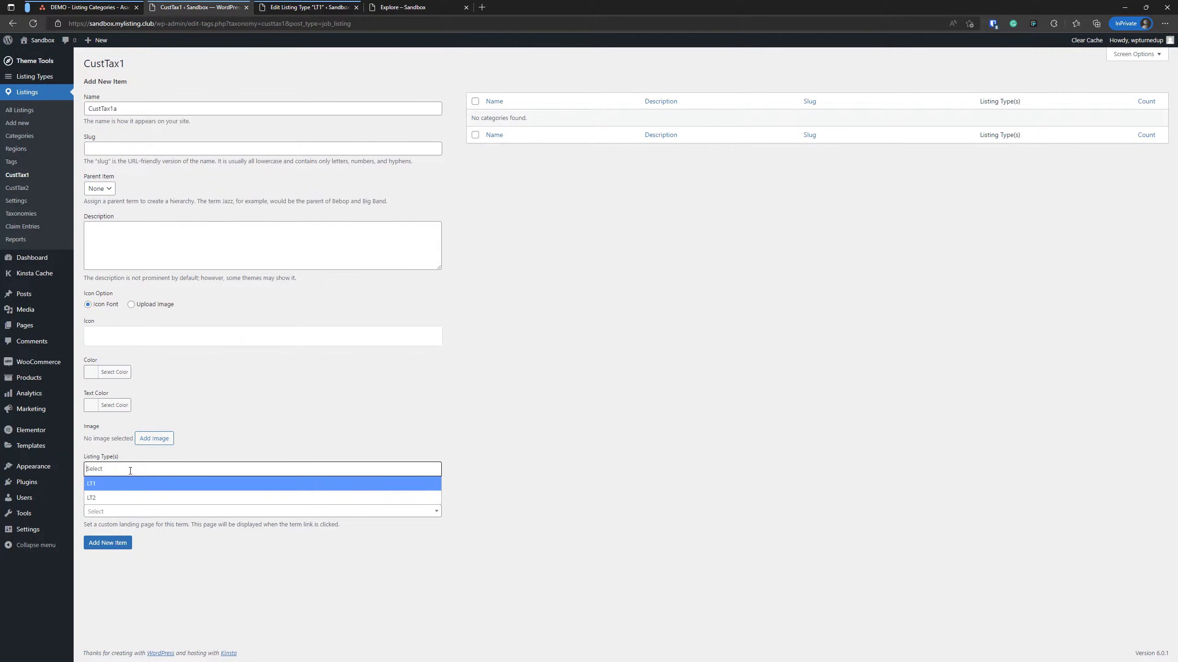
left_click(357, 416)
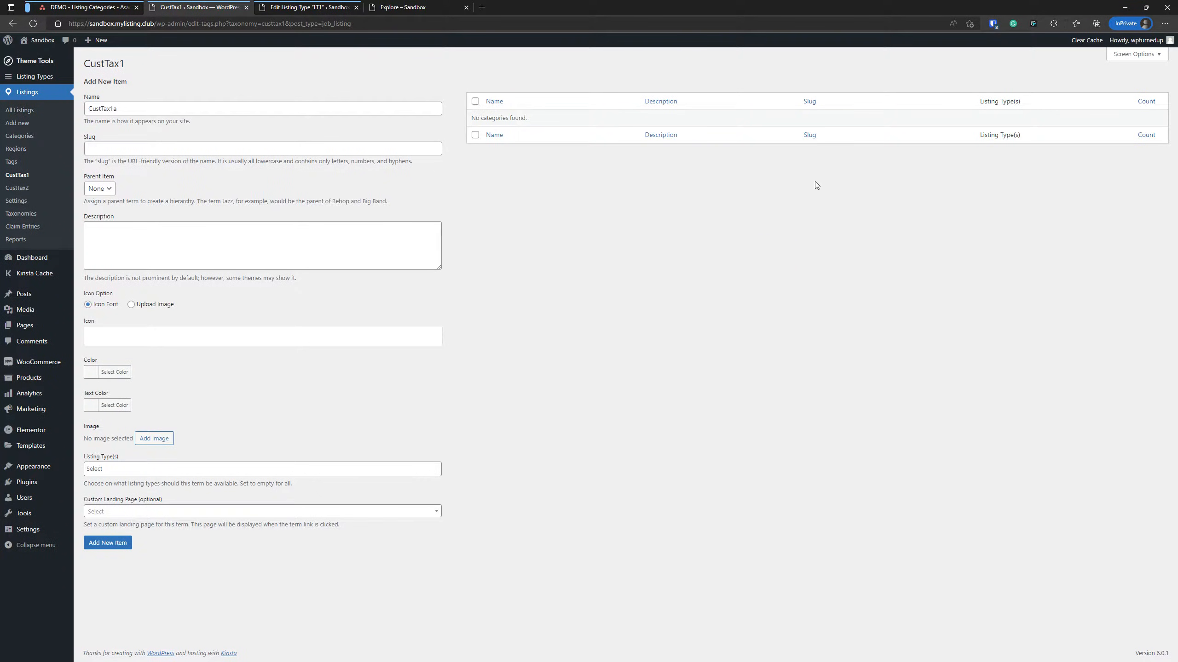
- Go through the listing Categories and Regions pages to the Tags page to compare their term forms
left_click(19, 136)
left_click(16, 148)
left_click(11, 161)
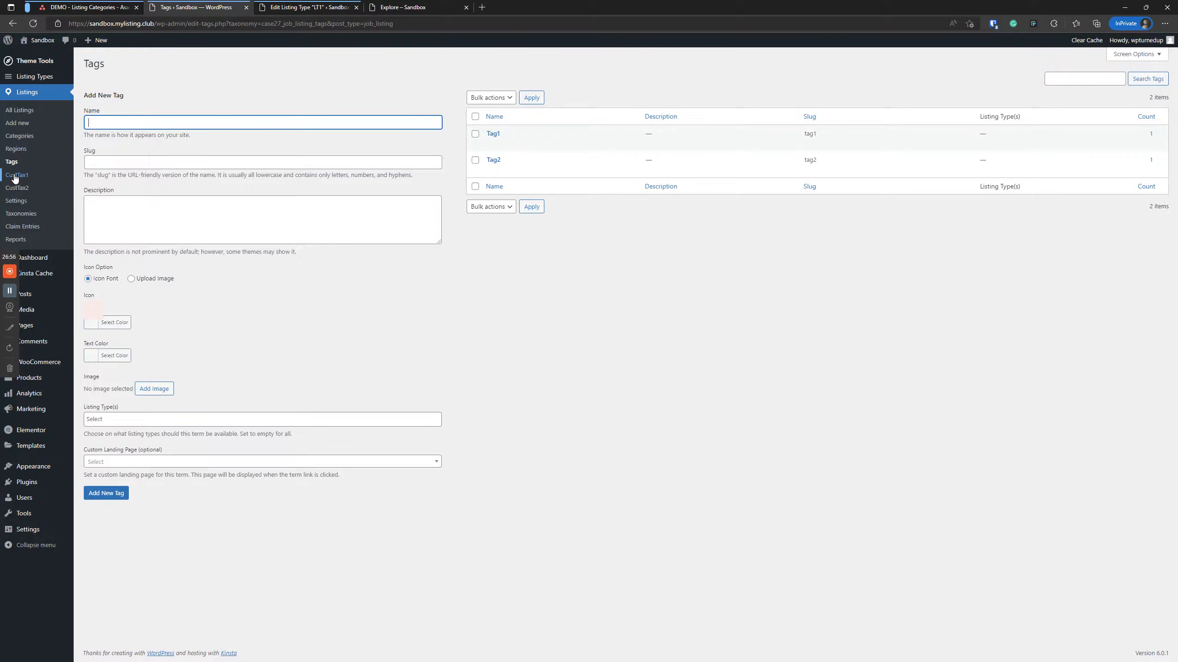
- Switch to the LT1 listing type editor and add a Checkboxes custom field to its used fields
left_click(295, 10)
left_click(435, 191)
scroll(457, 223, "down", 6)
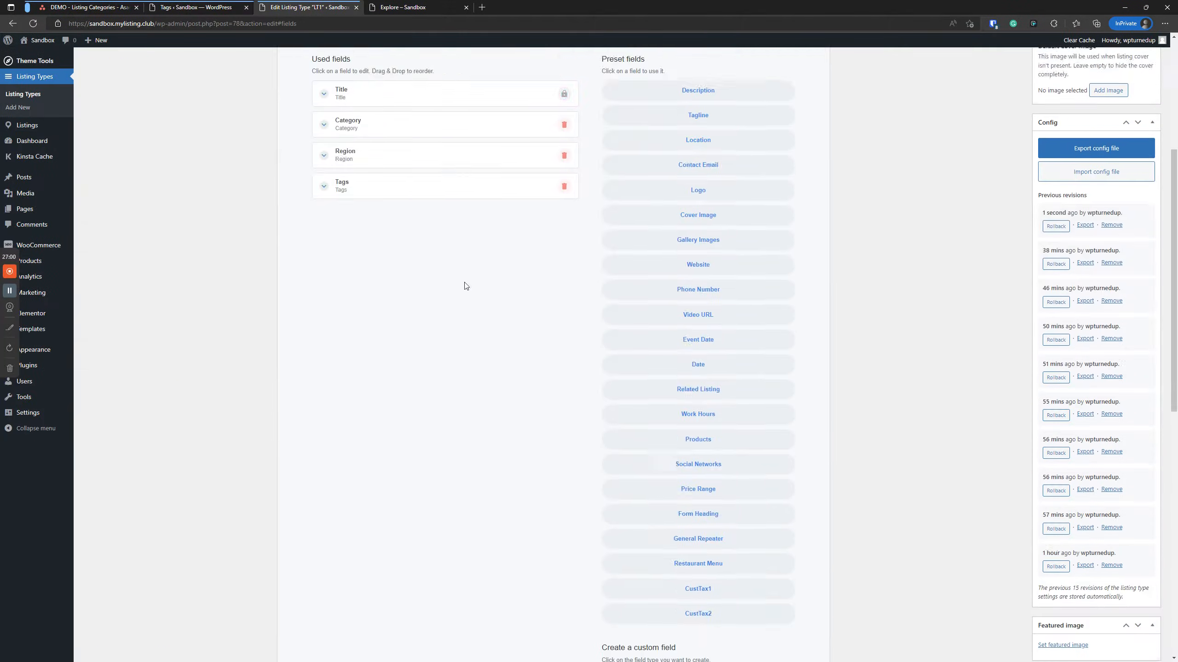
scroll(510, 387, "down", 5)
scroll(505, 387, "up", 5)
scroll(566, 311, "down", 4)
scroll(566, 311, "down", 6)
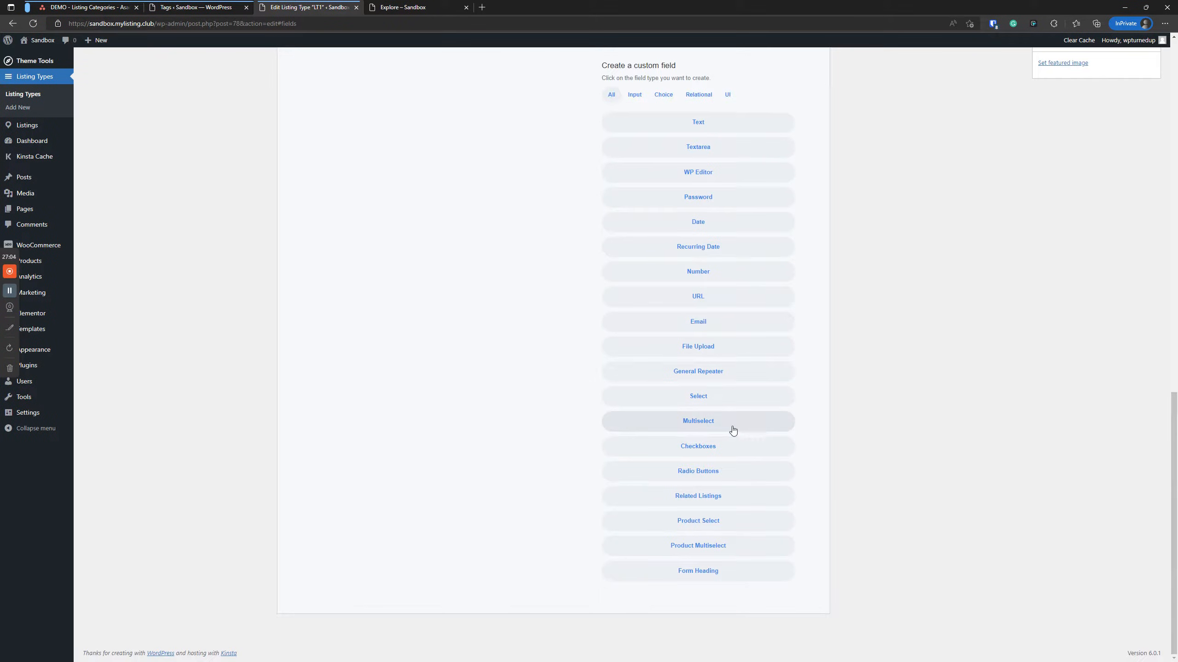
left_click(723, 454)
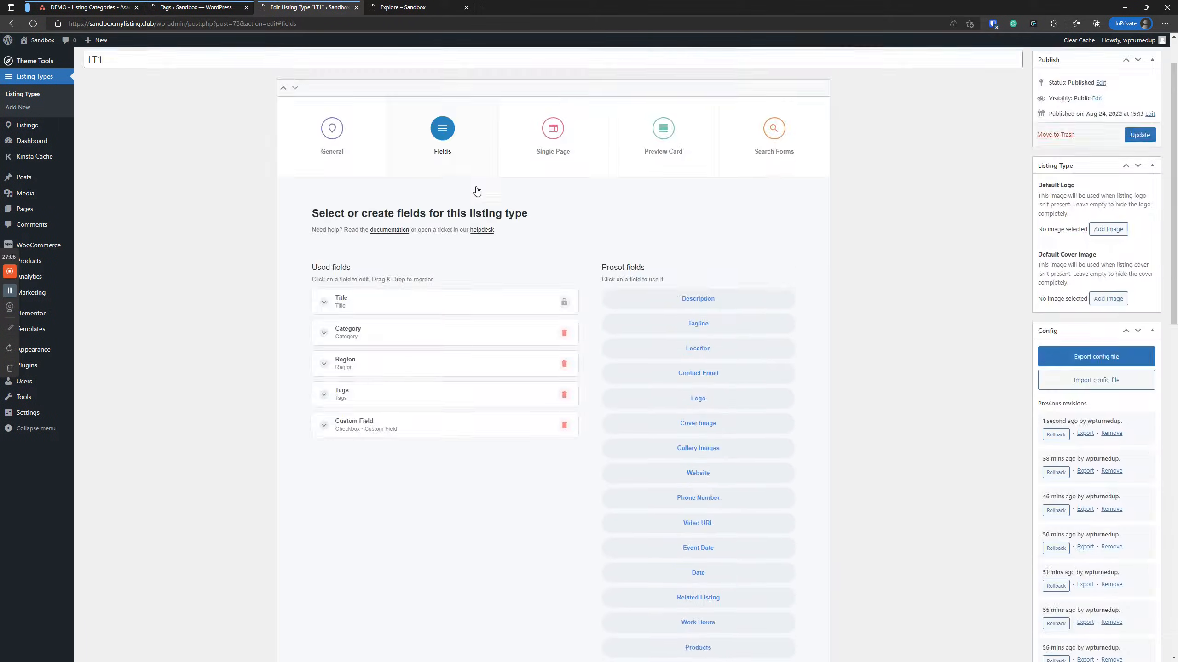
- Add a Select custom field to the LT1 listing type
left_click(460, 481)
left_click(460, 482)
scroll(492, 442, "down", 8)
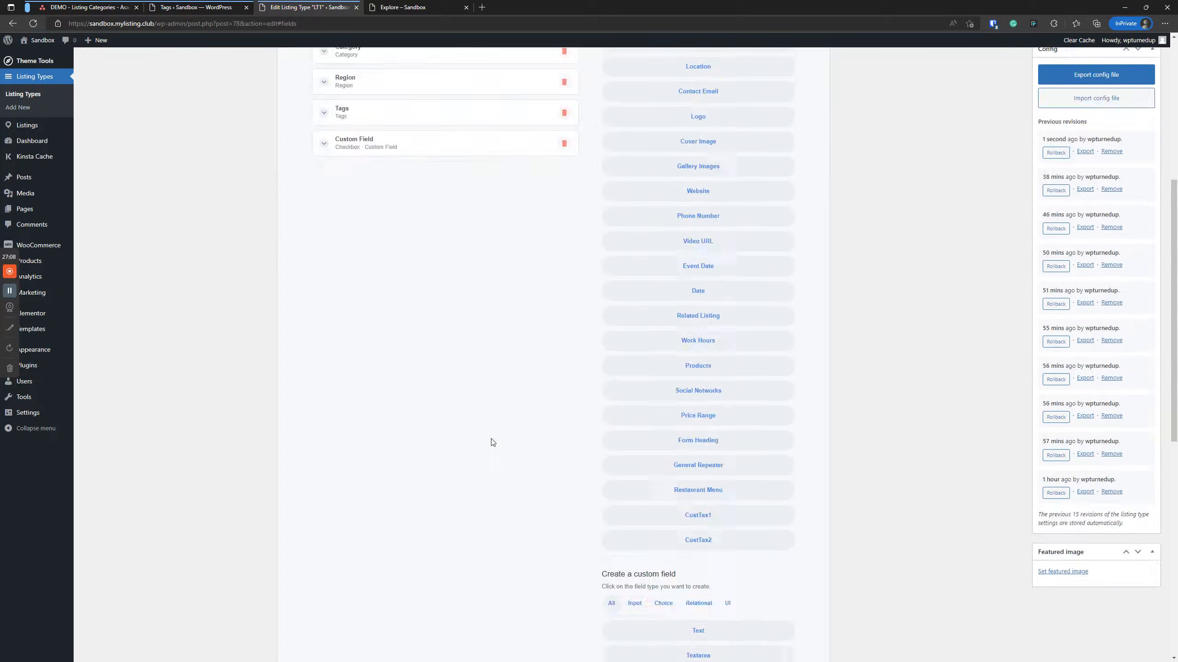
scroll(820, 326, "down", 8)
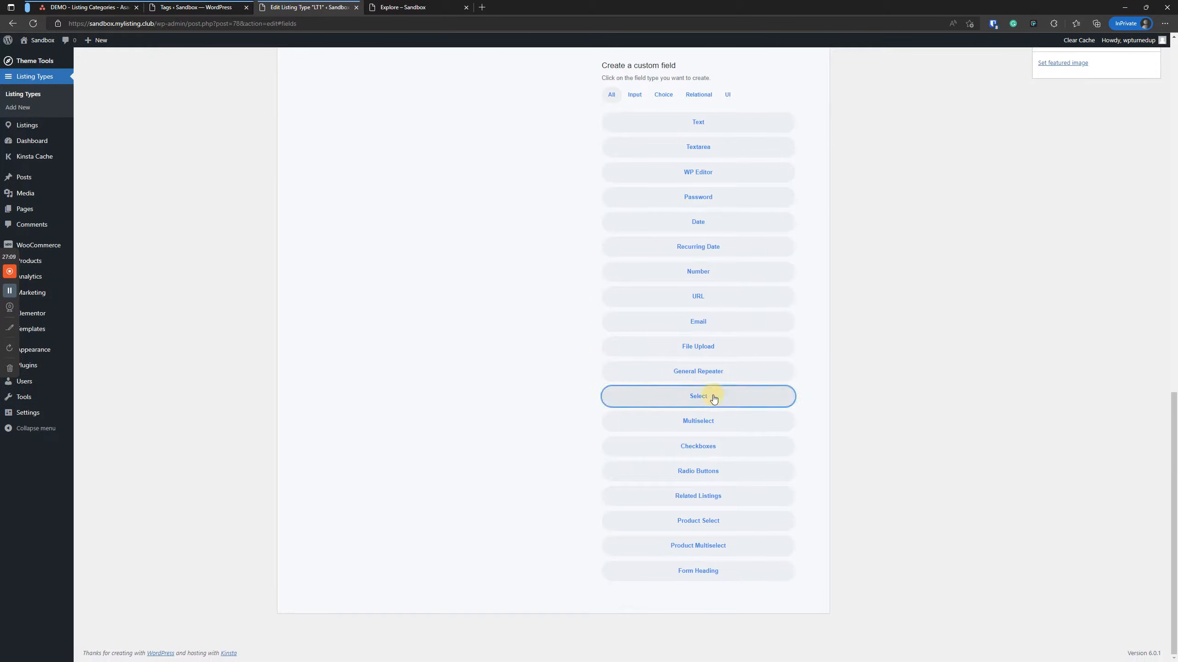
scroll(363, 313, "up", 3)
- Expand the new Select custom field and enter Yes, No and Maybe as its options on separate lines
left_click(419, 333)
scroll(421, 332, "down", 4)
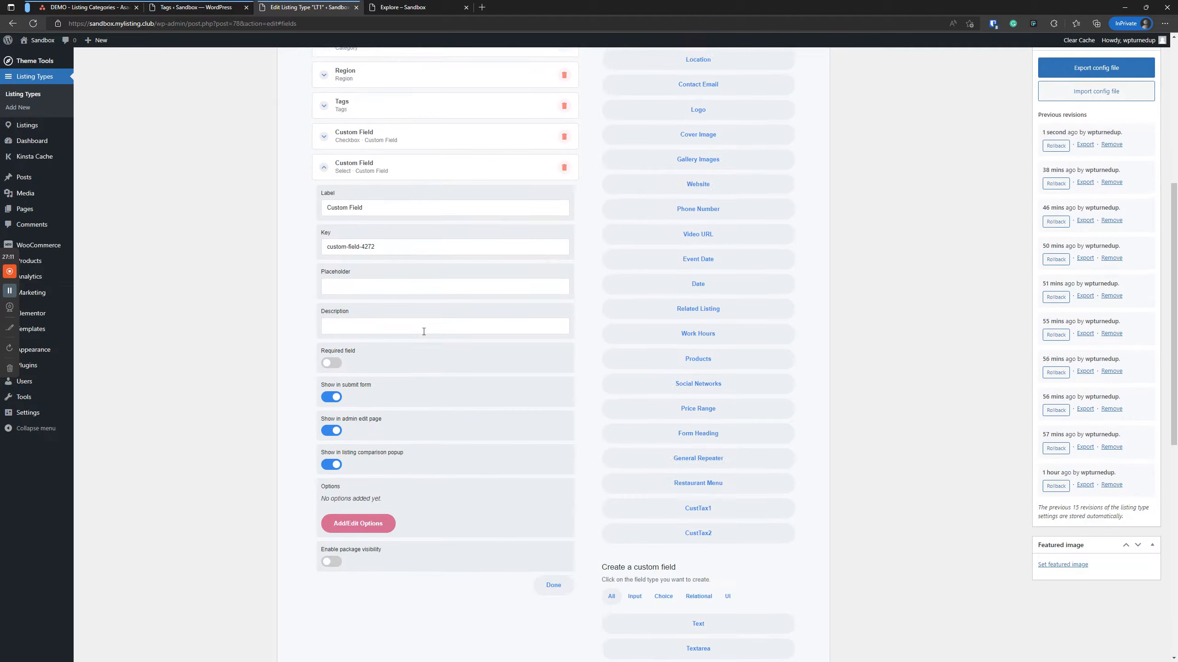
left_click(358, 494)
scroll(468, 442, "down", 4)
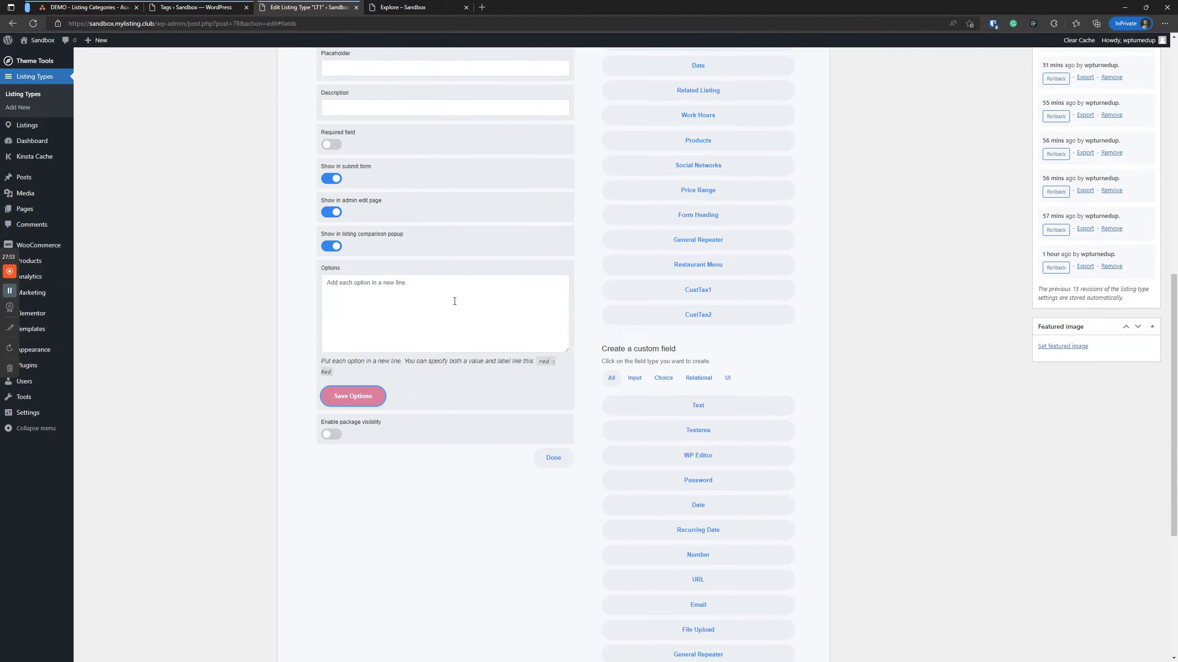
type("Yes No Maybe")
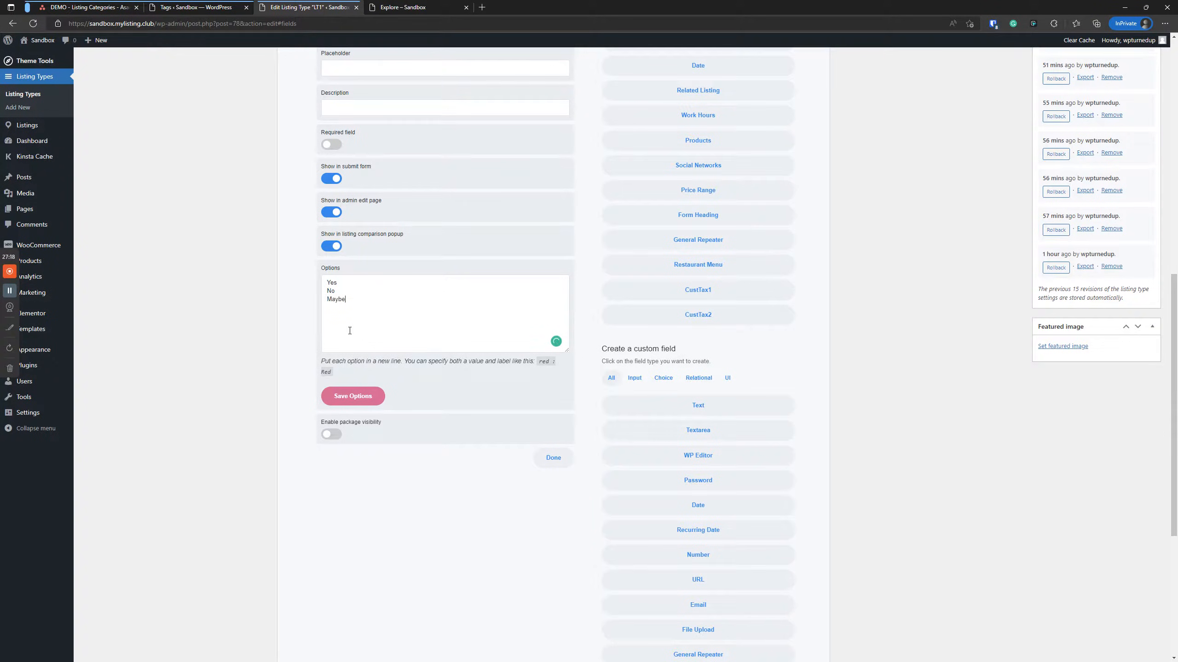
- Copy the Yes, No, Maybe block and paste it twice more below in the Select field's options
left_click_drag(350, 330, 296, 260)
key("ctrl+c")
left_click(390, 291)
left_click(380, 295)
key("ctrl+v")
key("Return")
key("ctrl+v")
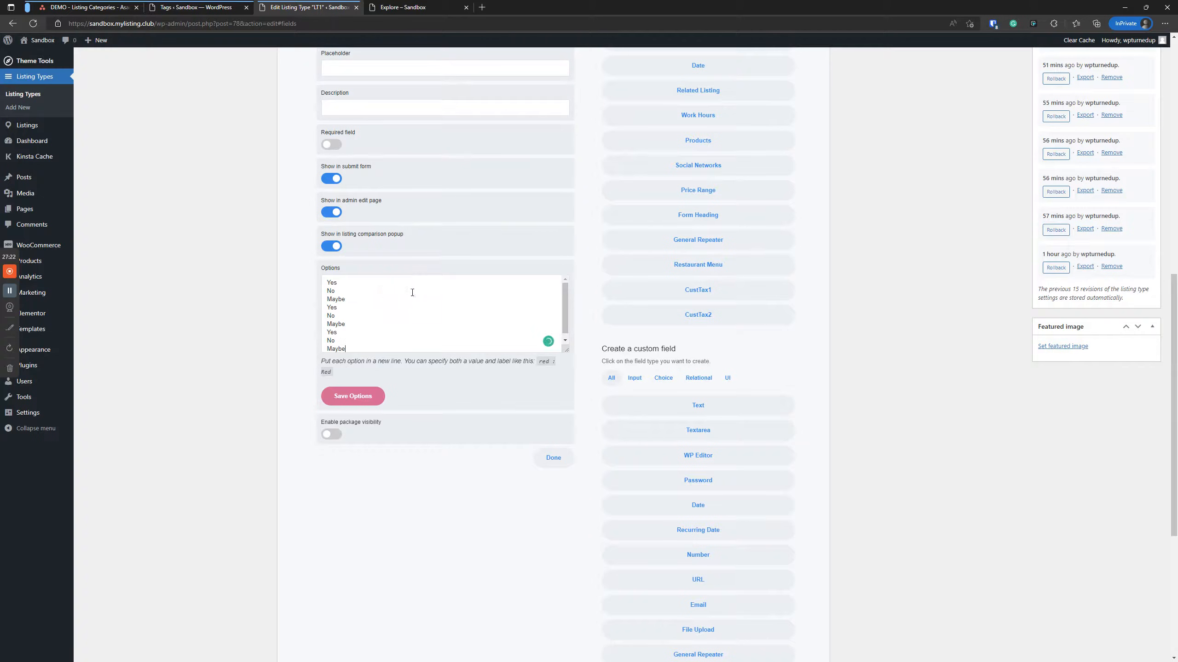
- Open the CustTax1 terms page in a new tab to view its item form, and return to the LT1 editor
scroll(494, 539, "up", 8)
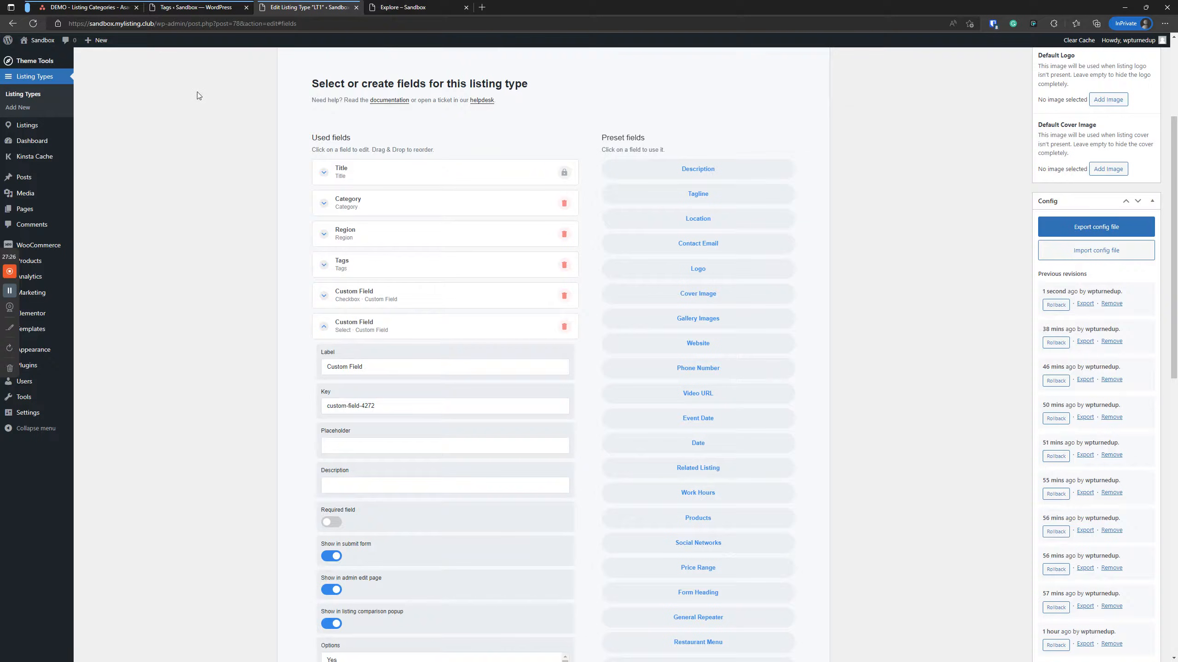
mouse_move(33, 125)
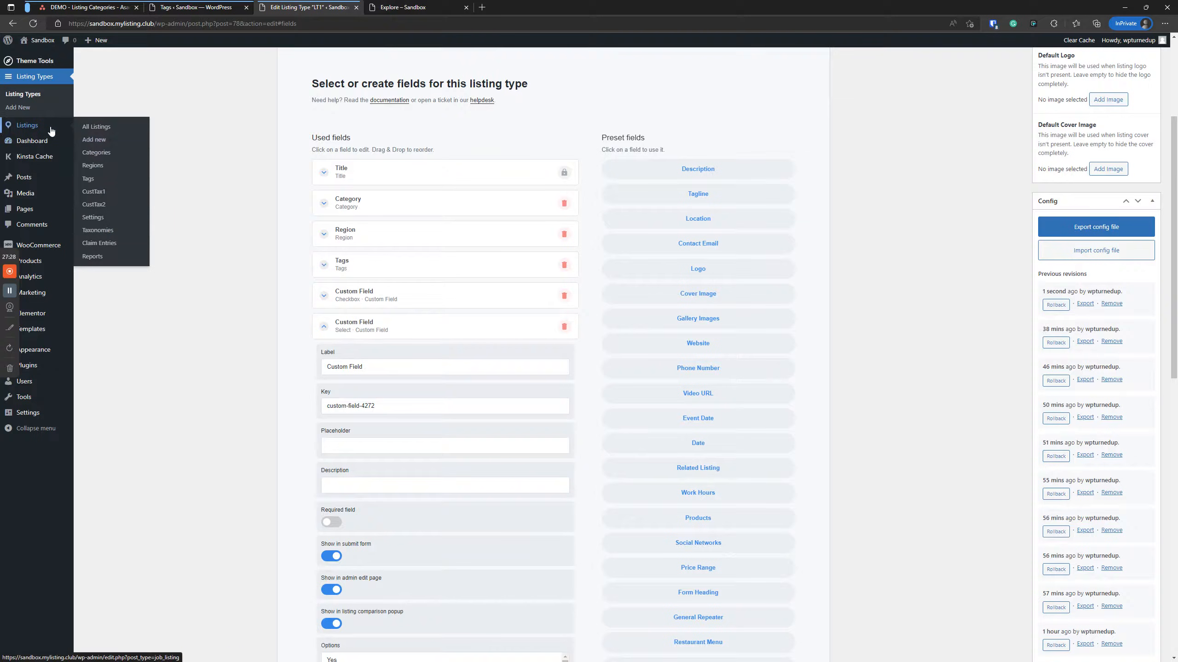
right_click(97, 191)
left_click(116, 196)
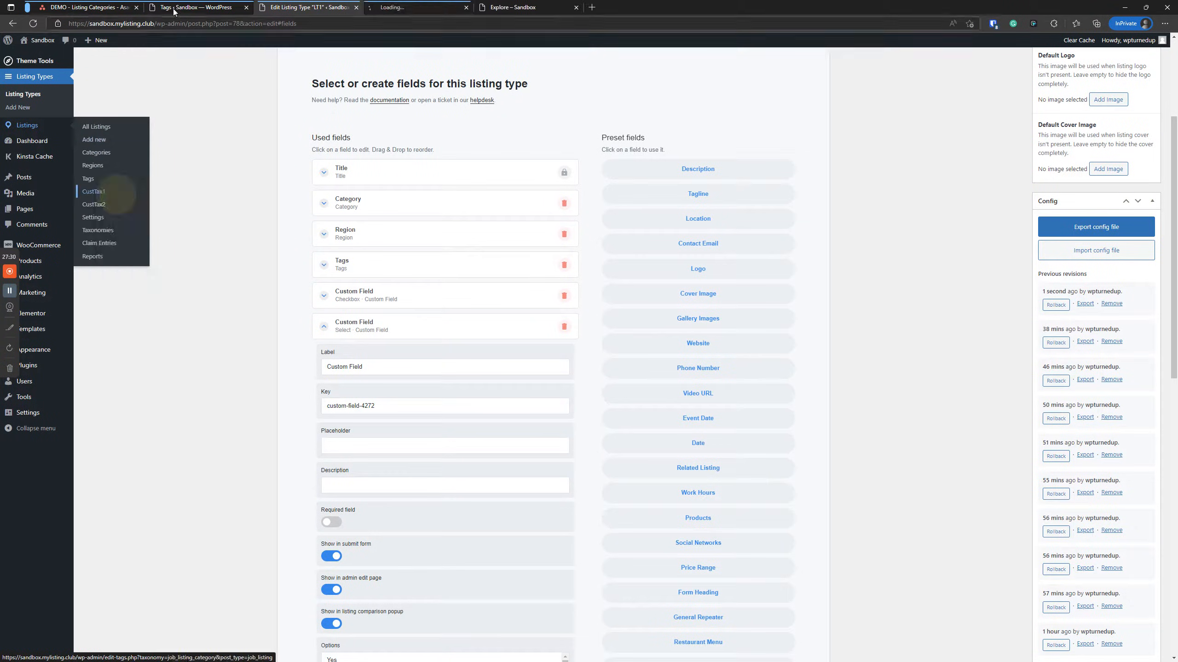
left_click(426, 7)
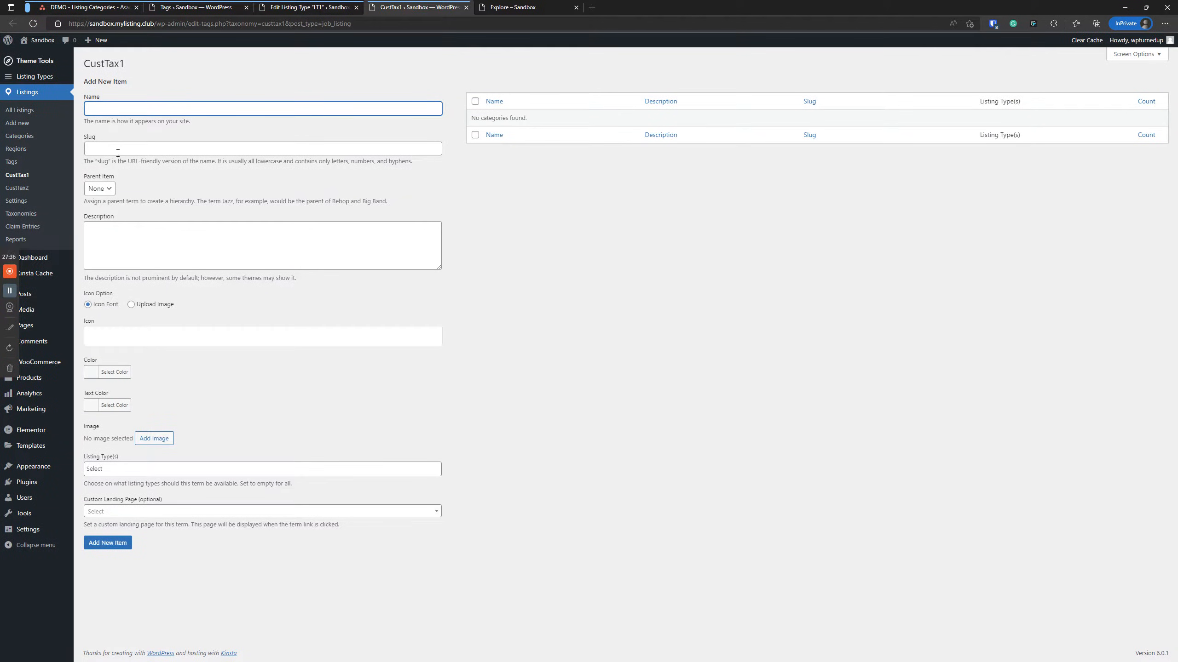
left_click(299, 10)
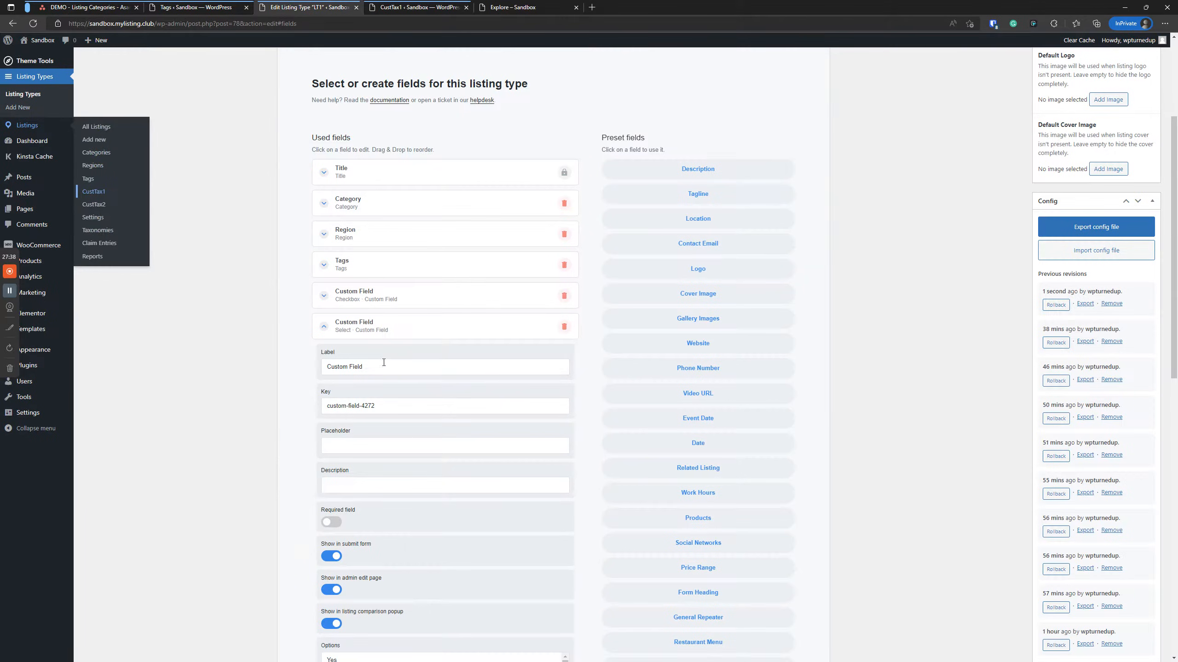
- Collapse the select custom field and examine the checkbox custom field's settings and the available field types
left_click(394, 330)
scroll(408, 362, "up", 4)
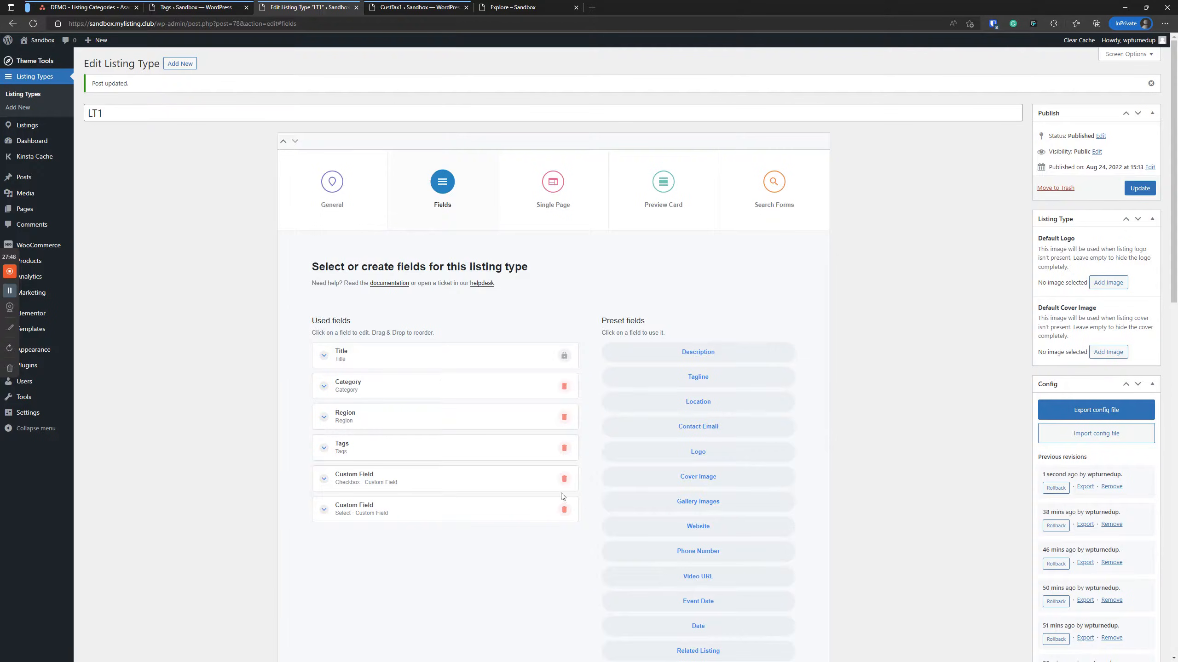
scroll(649, 503, "down", 4)
left_click(377, 287)
scroll(408, 589, "down", 4)
scroll(788, 529, "down", 6)
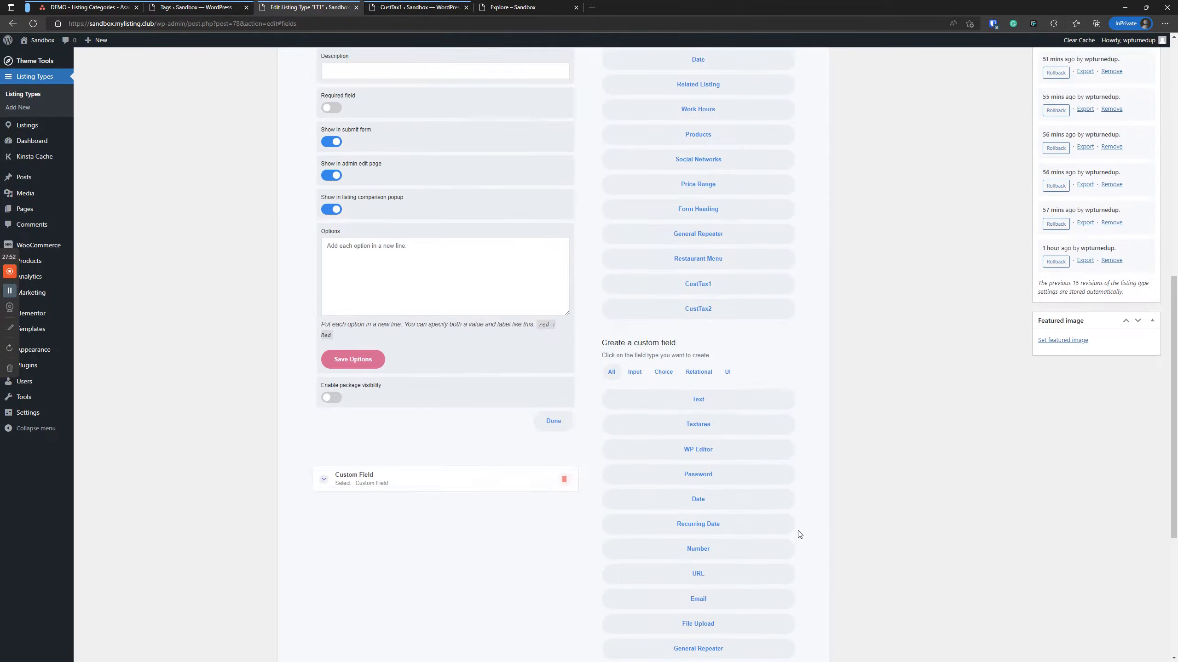
scroll(765, 455, "up", 6)
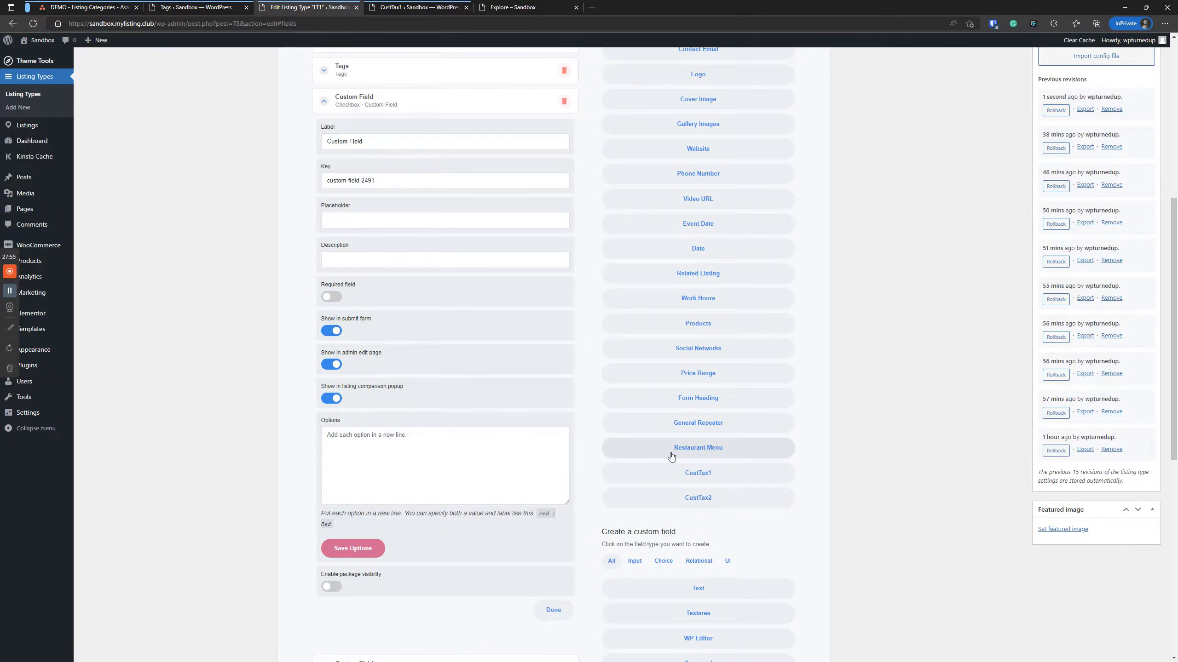
- Switch to the site's Explore page and examine the LT1 search filters
left_click(512, 7)
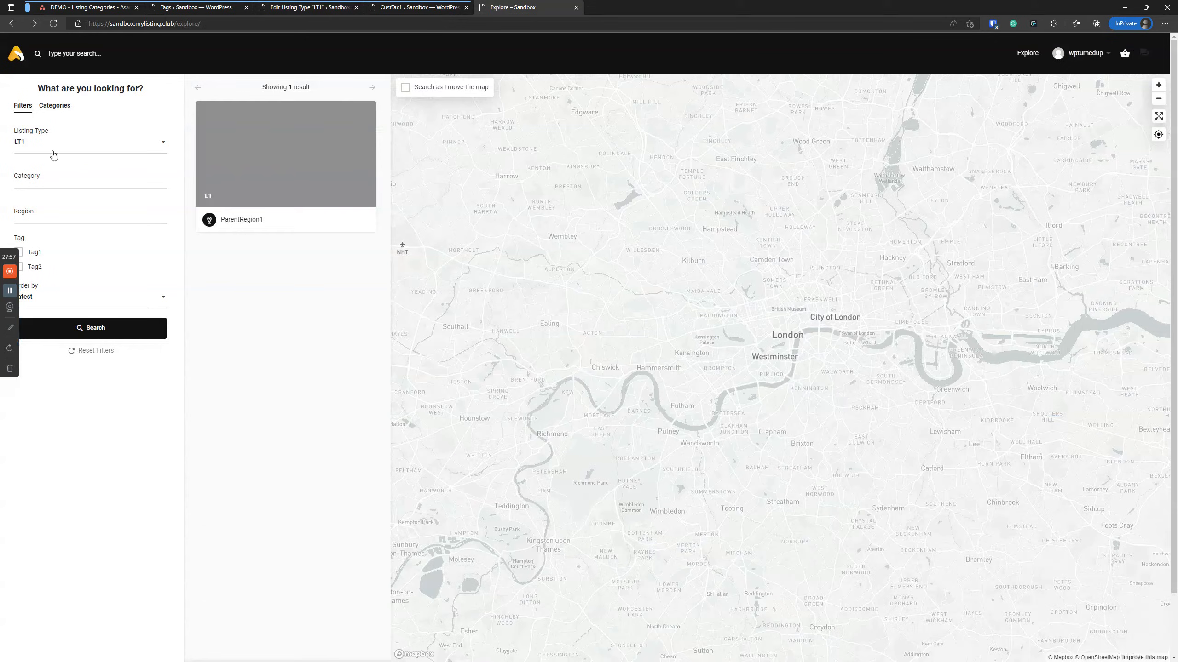
left_click(90, 512)
left_click(88, 443)
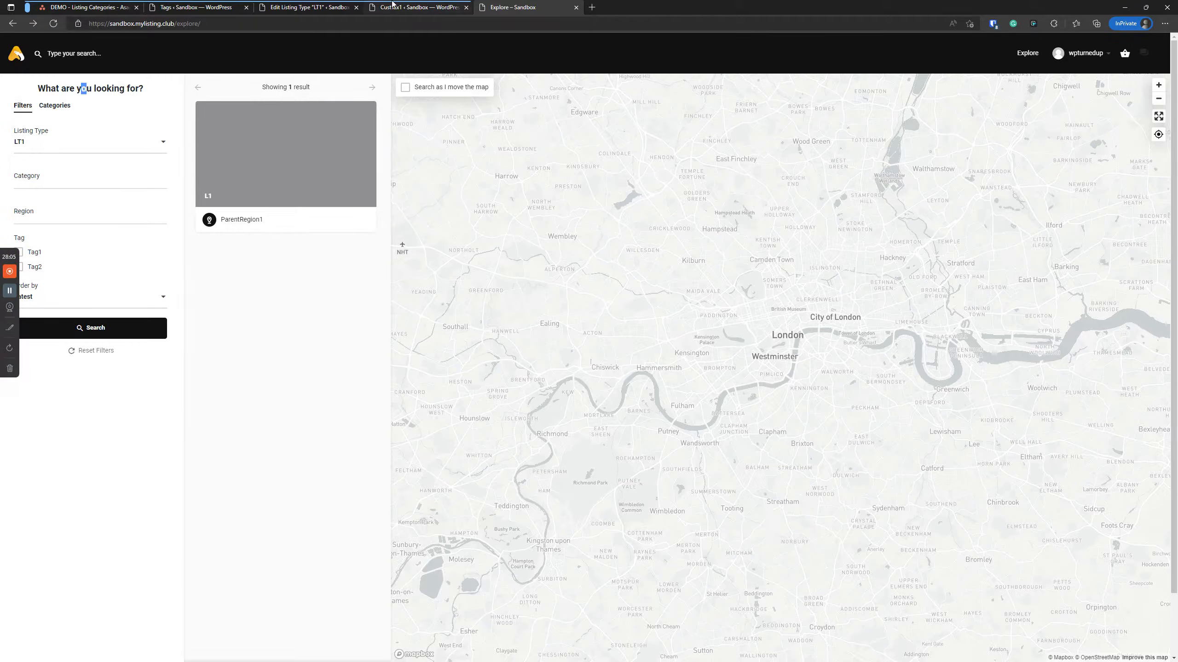
- Return to the LT1 listing type editor and create a Multiselect custom field
left_click(320, 5)
scroll(452, 596, "up", 2)
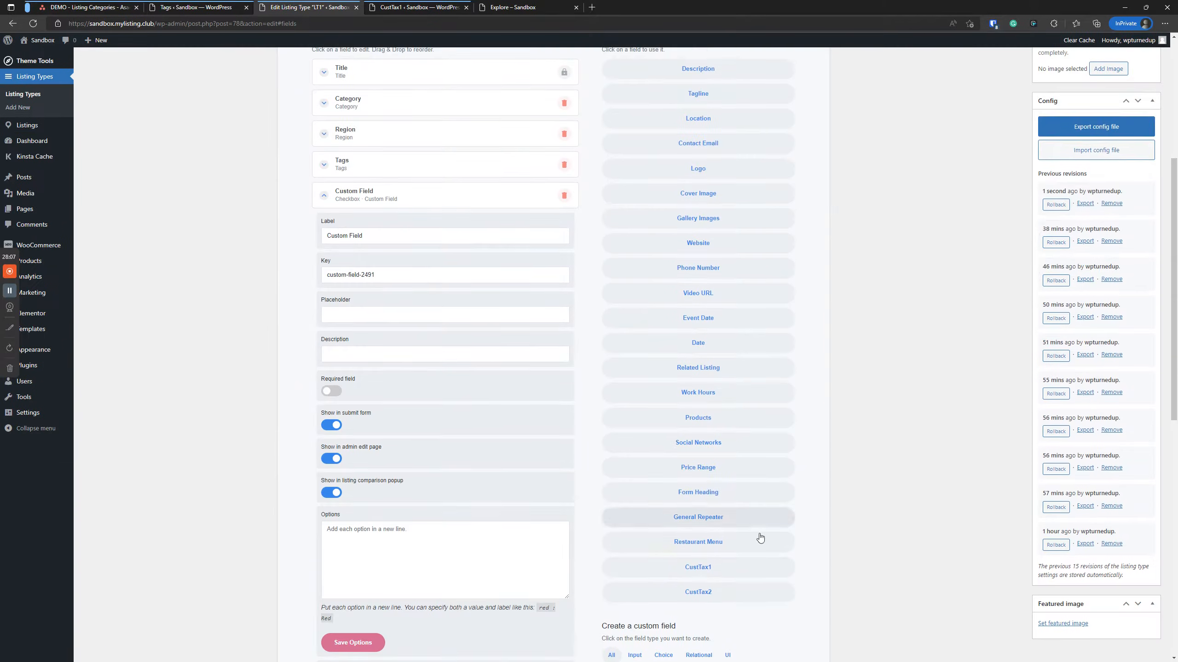
scroll(762, 492, "down", 2)
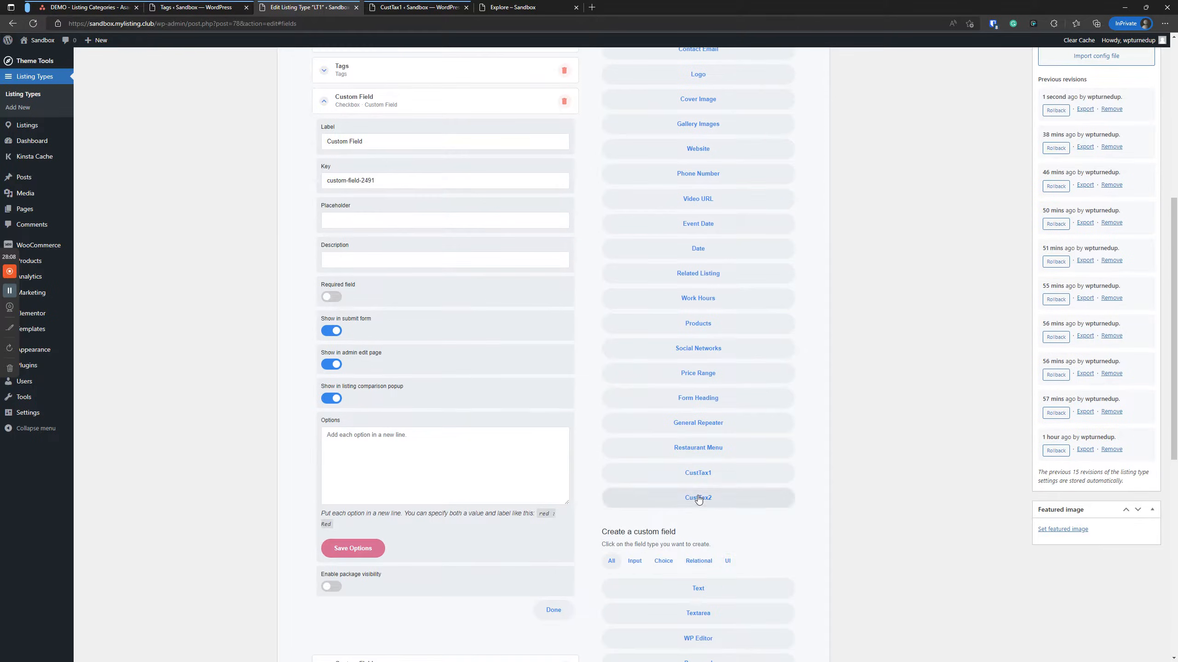
scroll(697, 492, "down", 8)
left_click(700, 491)
left_click(742, 512)
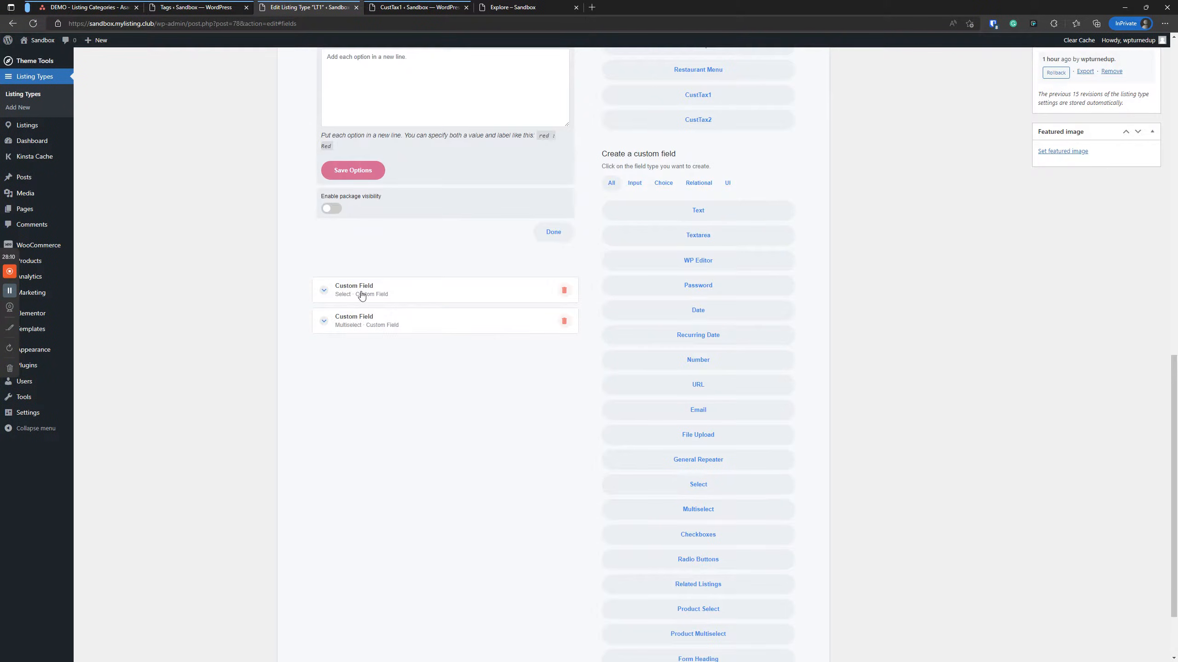
- Expand the multiselect custom field and review its settings and the list of used fields
left_click(376, 325)
scroll(384, 327, "up", 6)
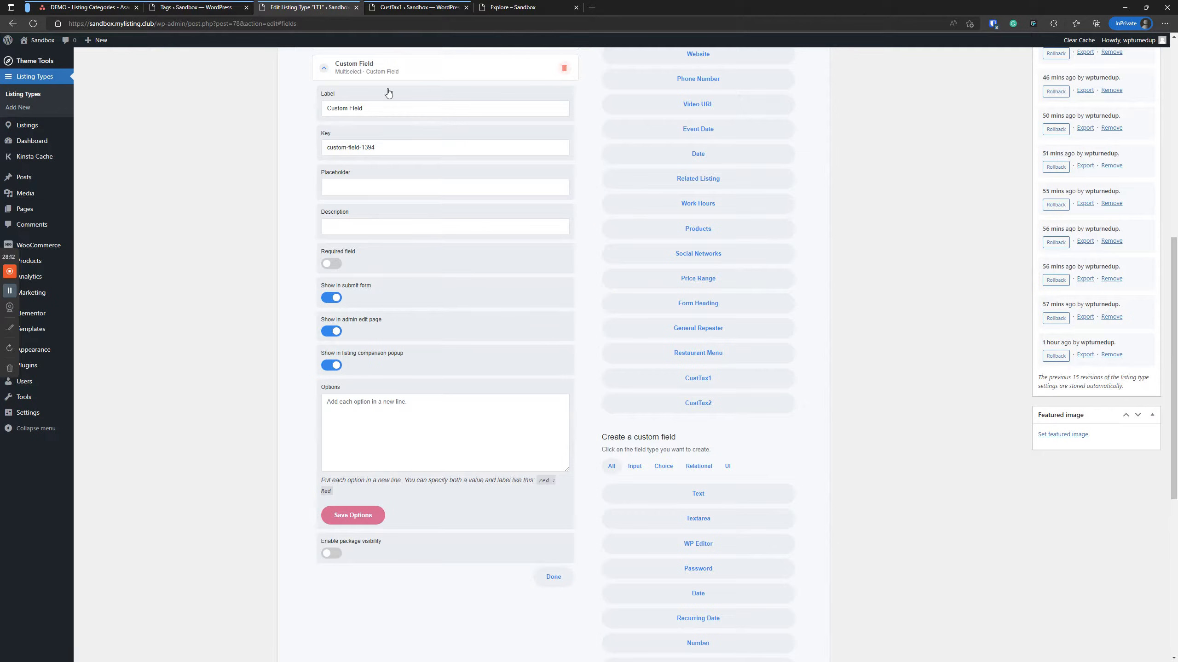
scroll(408, 266, "up", 4)
scroll(402, 201, "up", 2)
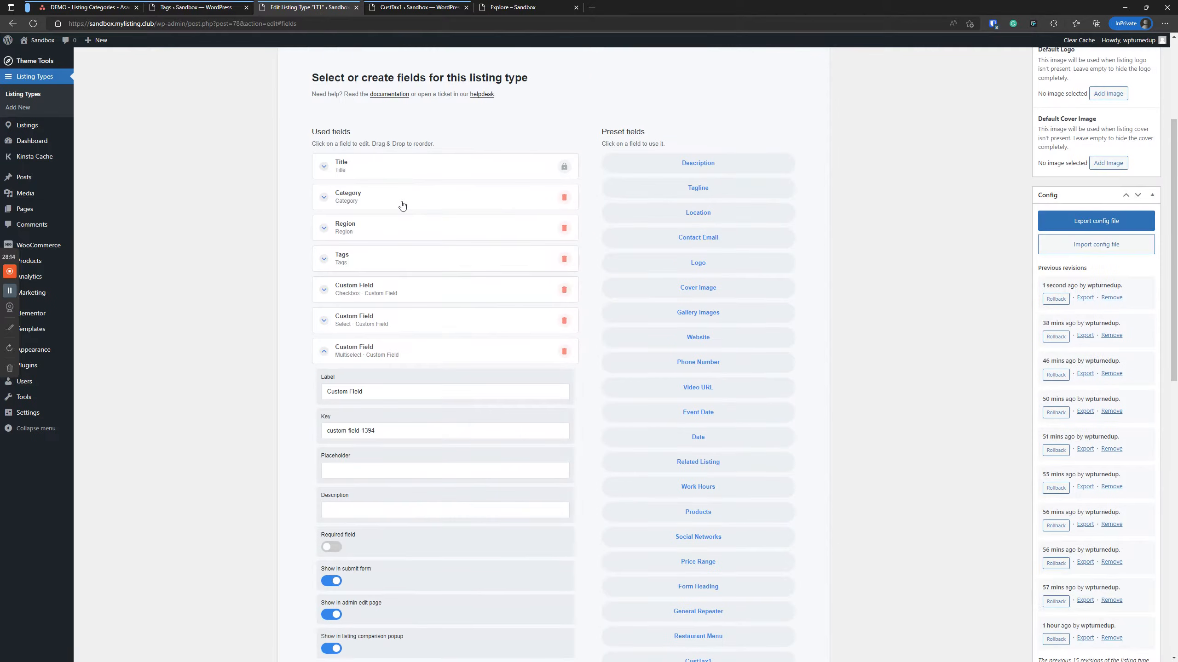
- Try to delete the checkbox custom field, and close the multiselect field's settings
left_click(564, 290)
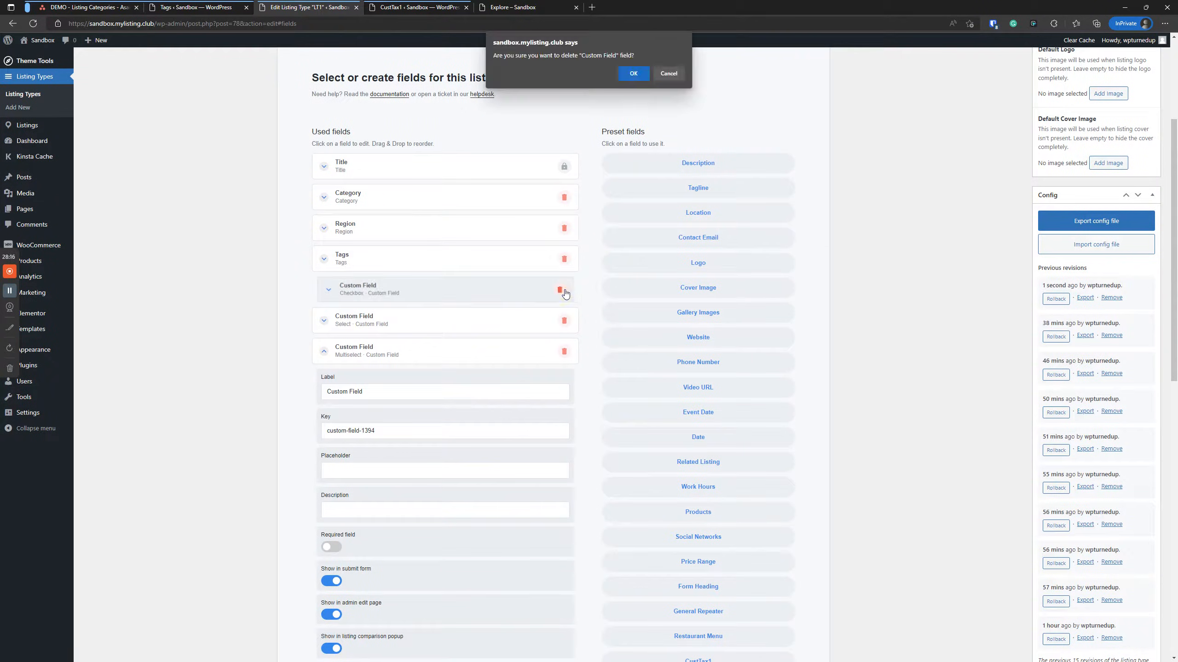
left_click(634, 73)
scroll(501, 485, "down", 8)
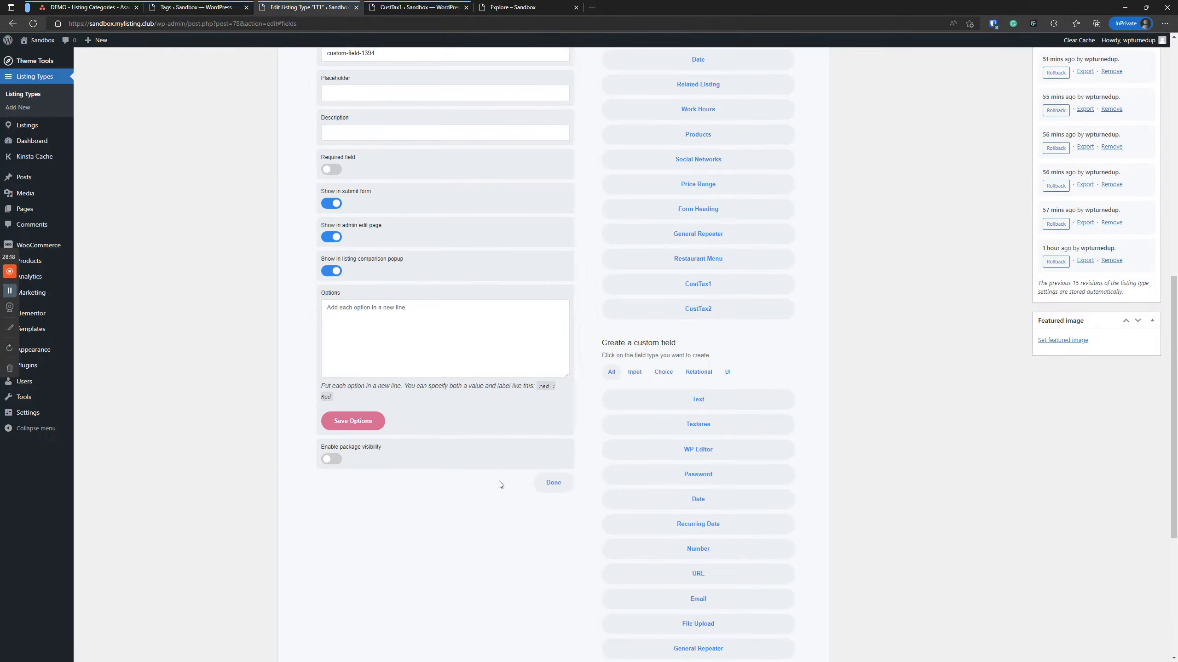
left_click(551, 484)
scroll(728, 387, "up", 5)
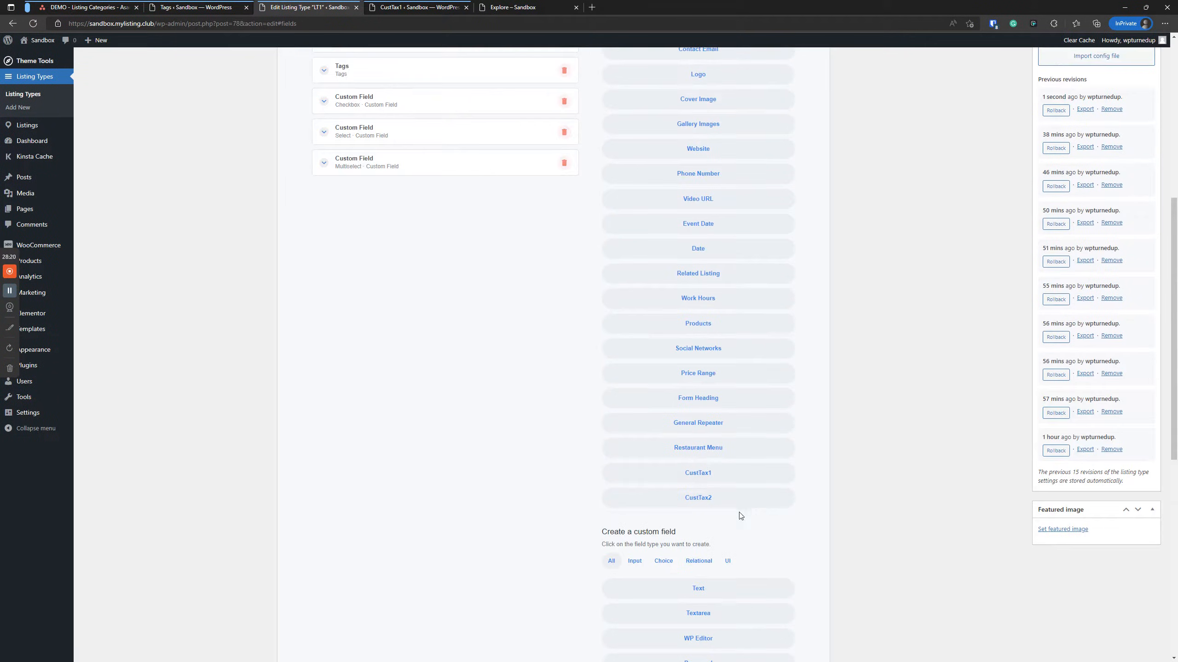
- Add the CustTax1 preset field to the used fields and expand its settings
left_click(702, 470)
scroll(709, 418, "down", 2)
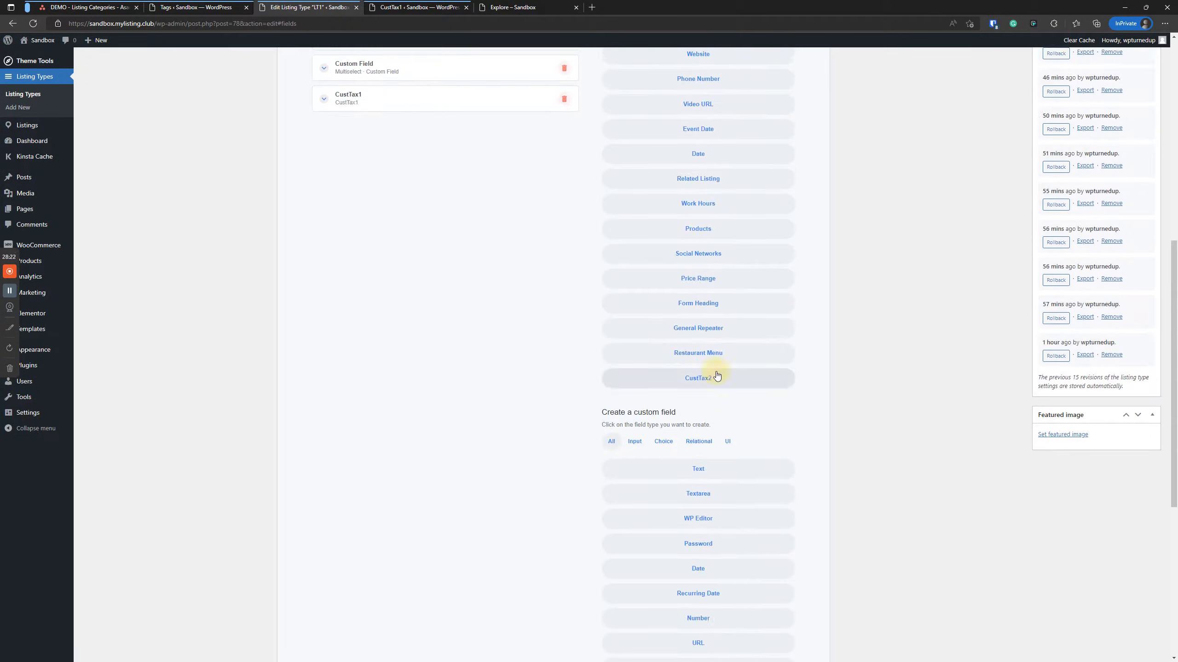
scroll(407, 271, "up", 6)
left_click(349, 384)
scroll(266, 335, "down", 8)
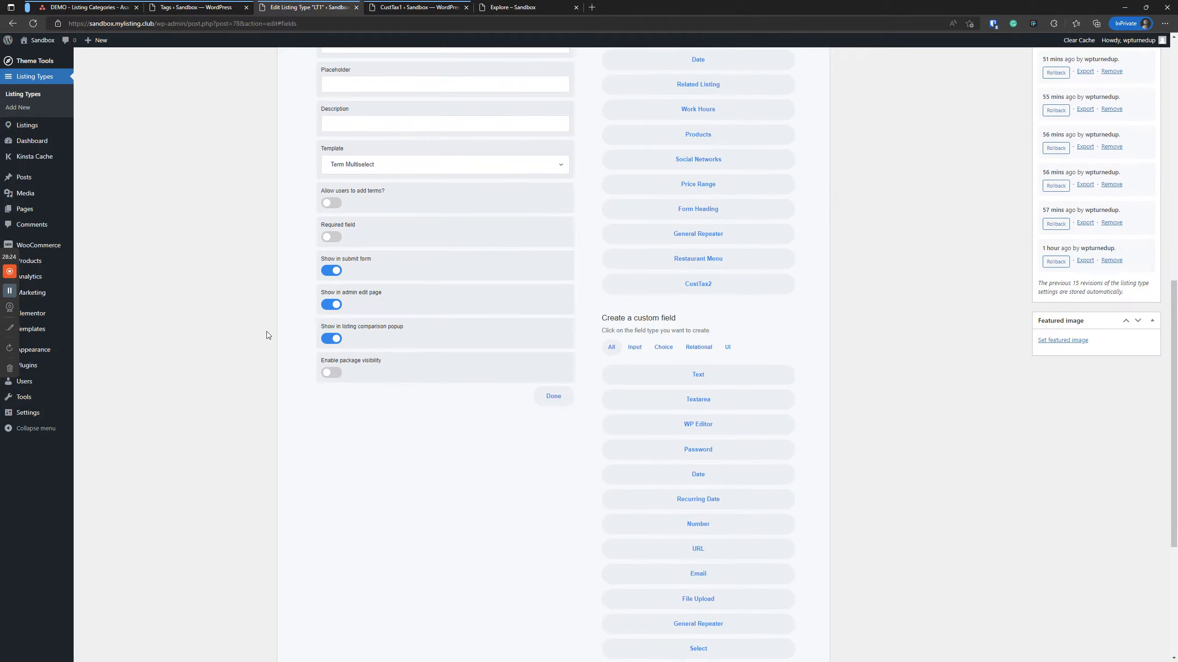
- View the template options available for the CustTax1 field without changing the selection
scroll(267, 334, "up", 2)
left_click(355, 260)
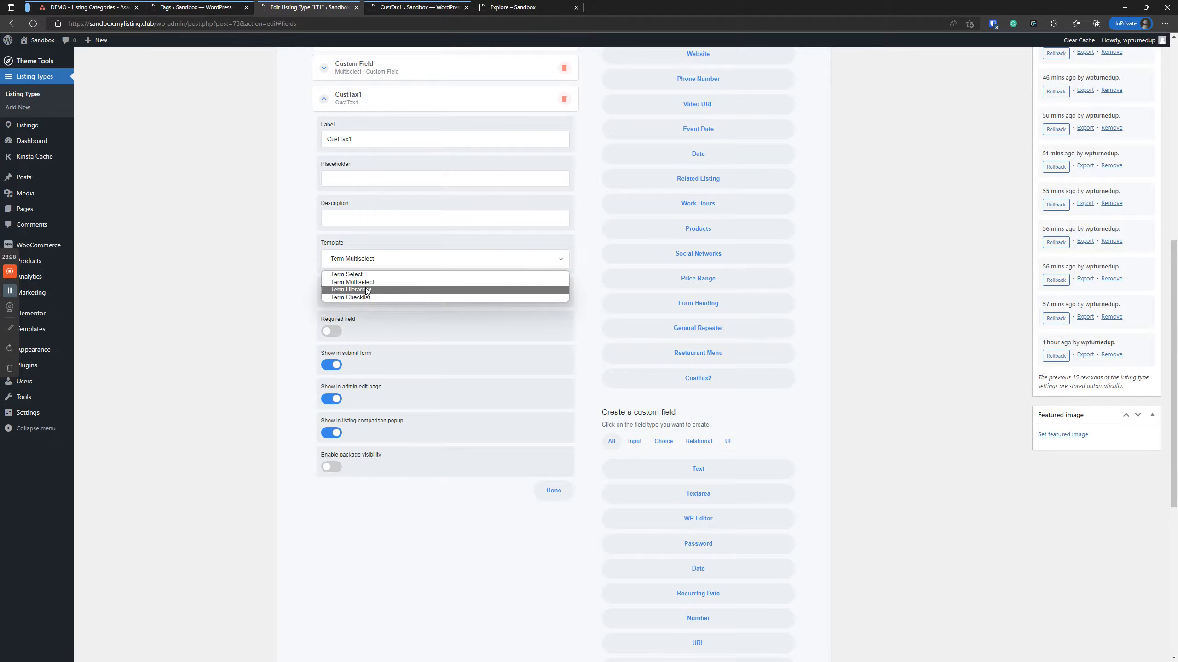
left_click(384, 565)
- Reopen the multiselect custom field and inspect its Options area for manually entered choices
scroll(384, 565, "up", 6)
scroll(384, 566, "up", 4)
scroll(440, 349, "down", 6)
left_click(391, 261)
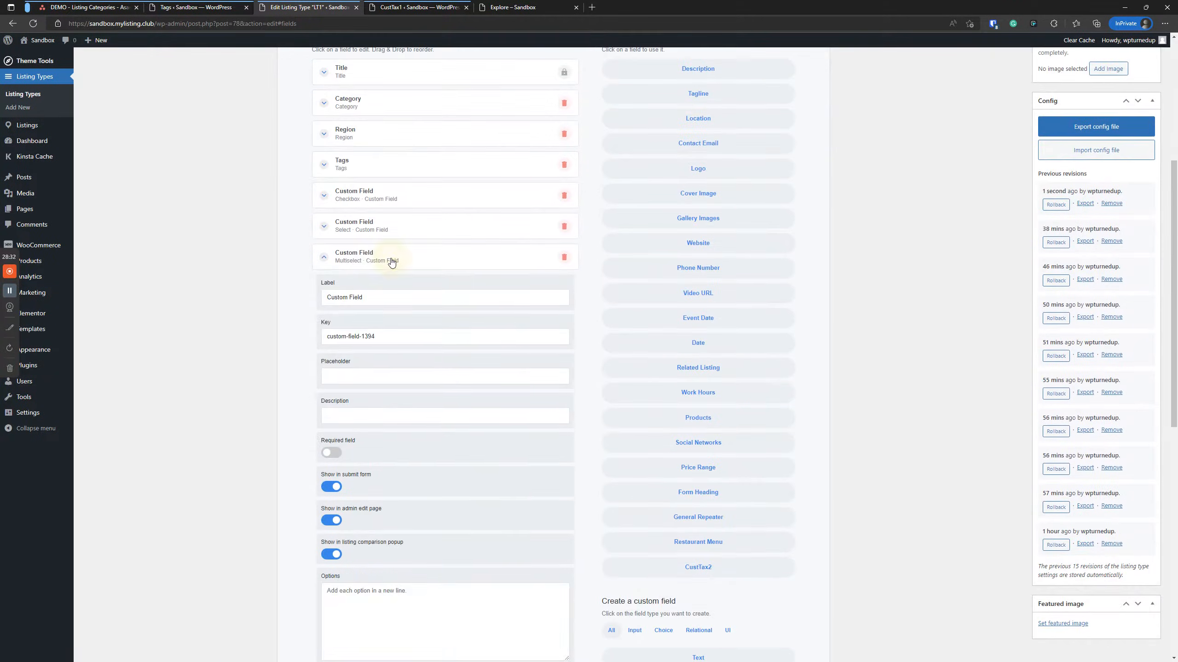
scroll(377, 479, "down", 5)
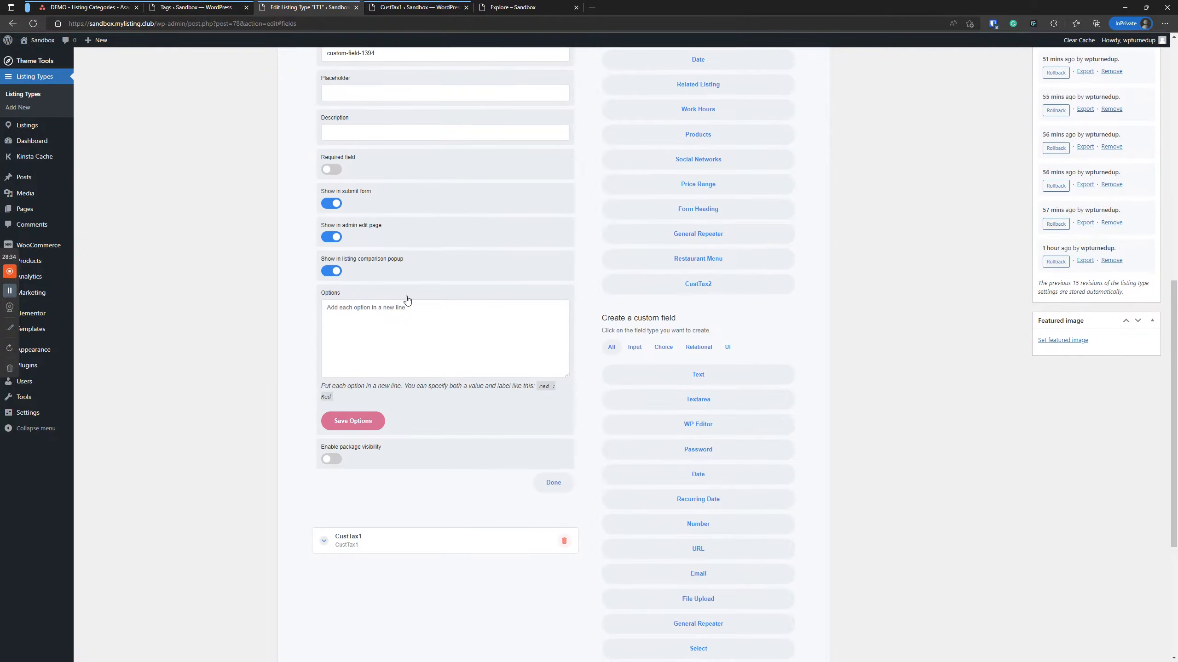
left_click(401, 327)
left_click(342, 421)
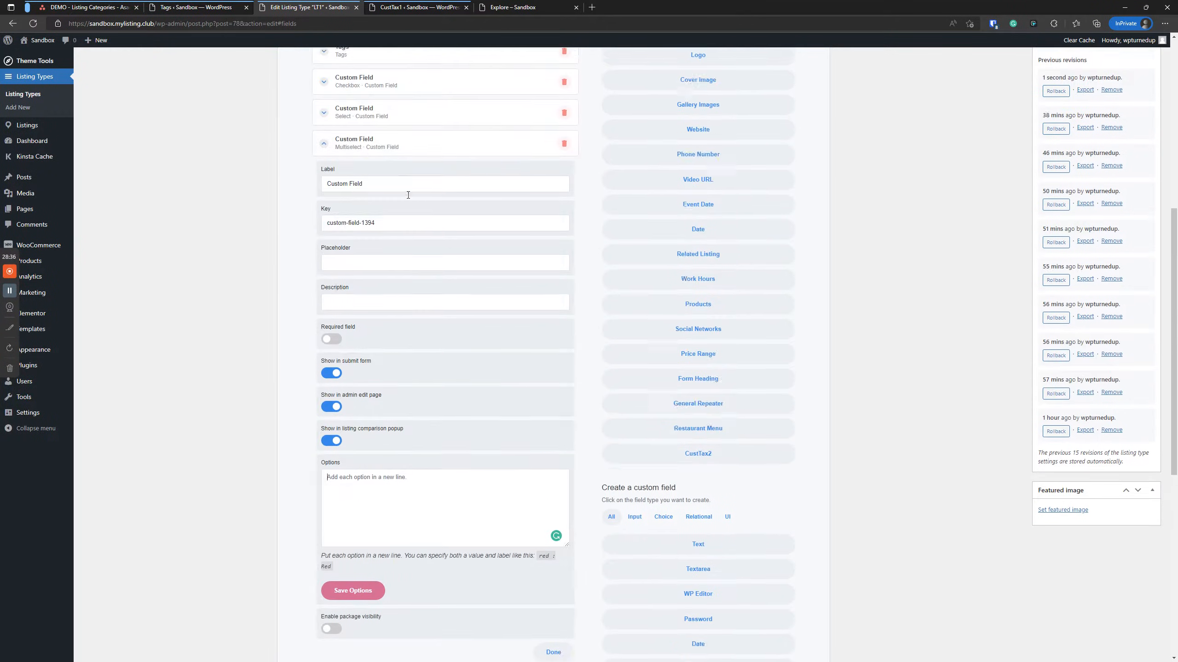
- Review the CustTax1 field's settings for comparison with the multiselect field, leaving both fields collapsed
left_click(385, 162)
left_click(407, 192)
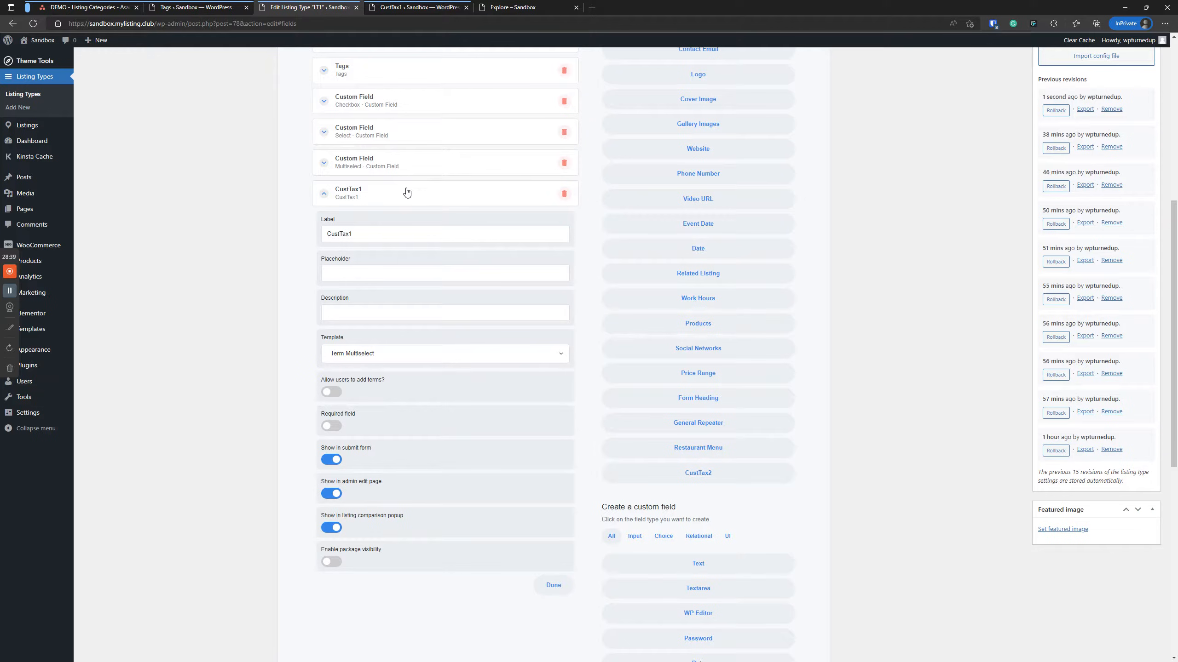
left_click(407, 191)
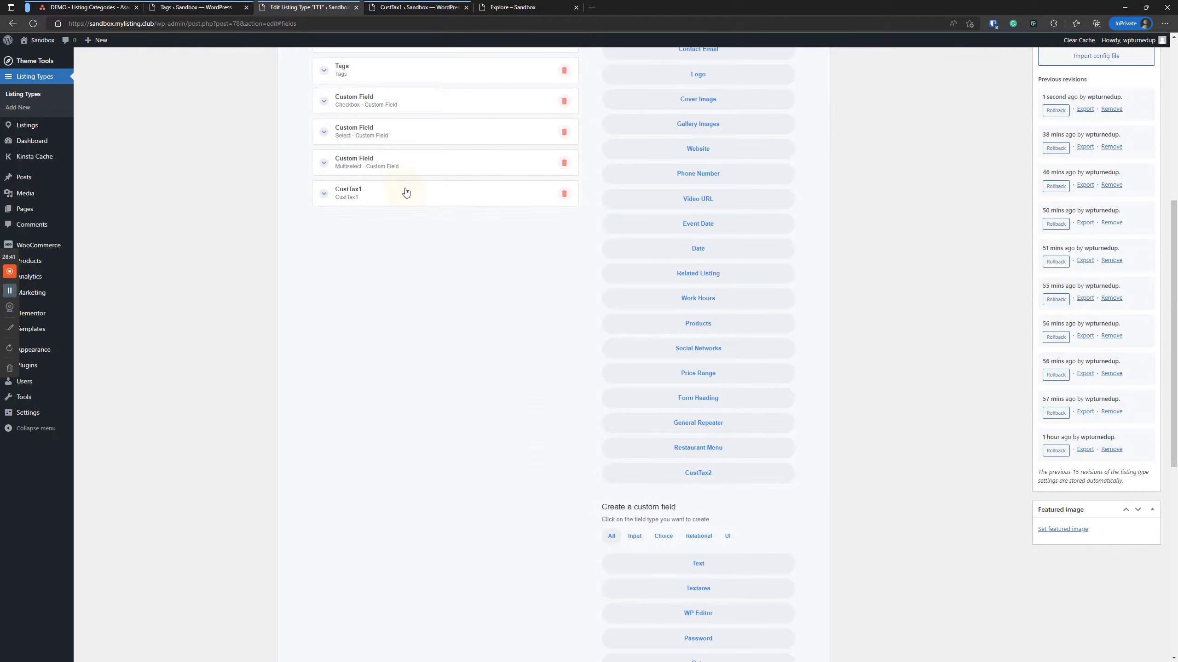
scroll(390, 214, "up", 8)
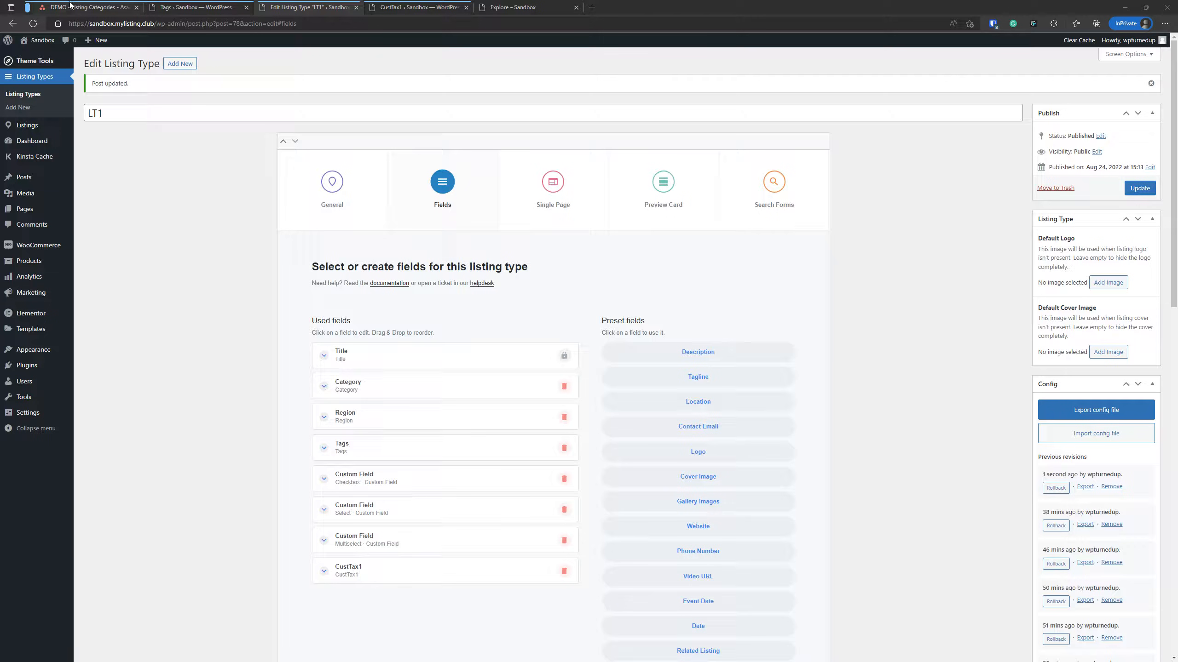
- Switch to the Asana DEMO board and open the Listing Permalinks task to read its description
left_click(87, 8)
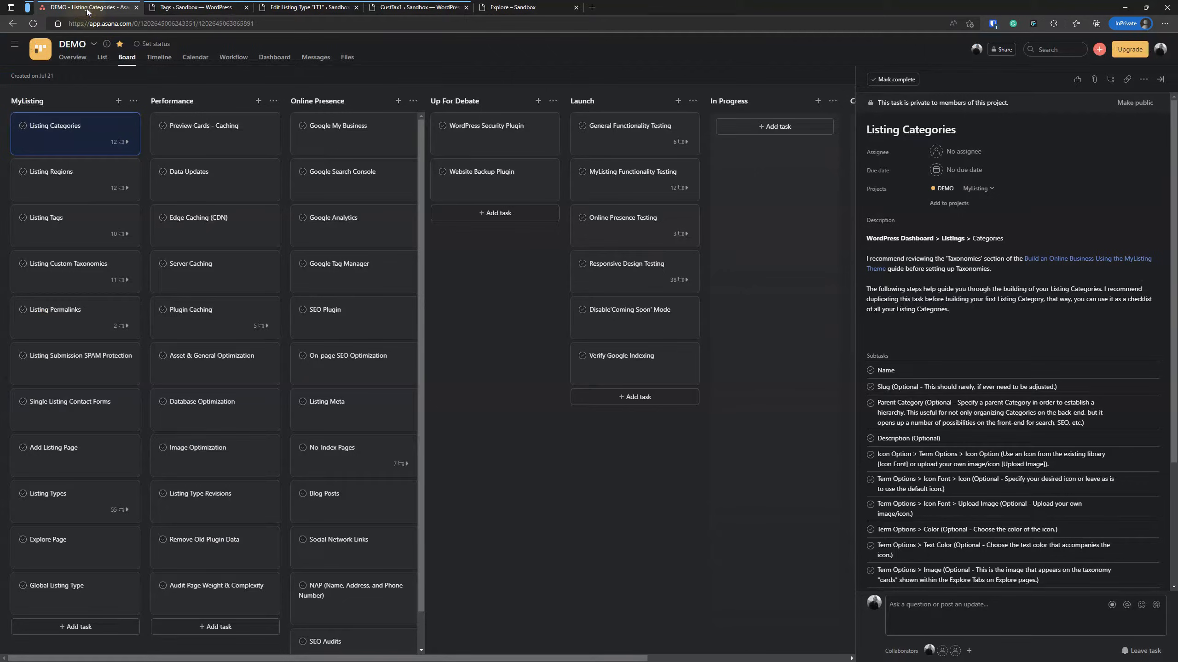
left_click(78, 278)
left_click(80, 309)
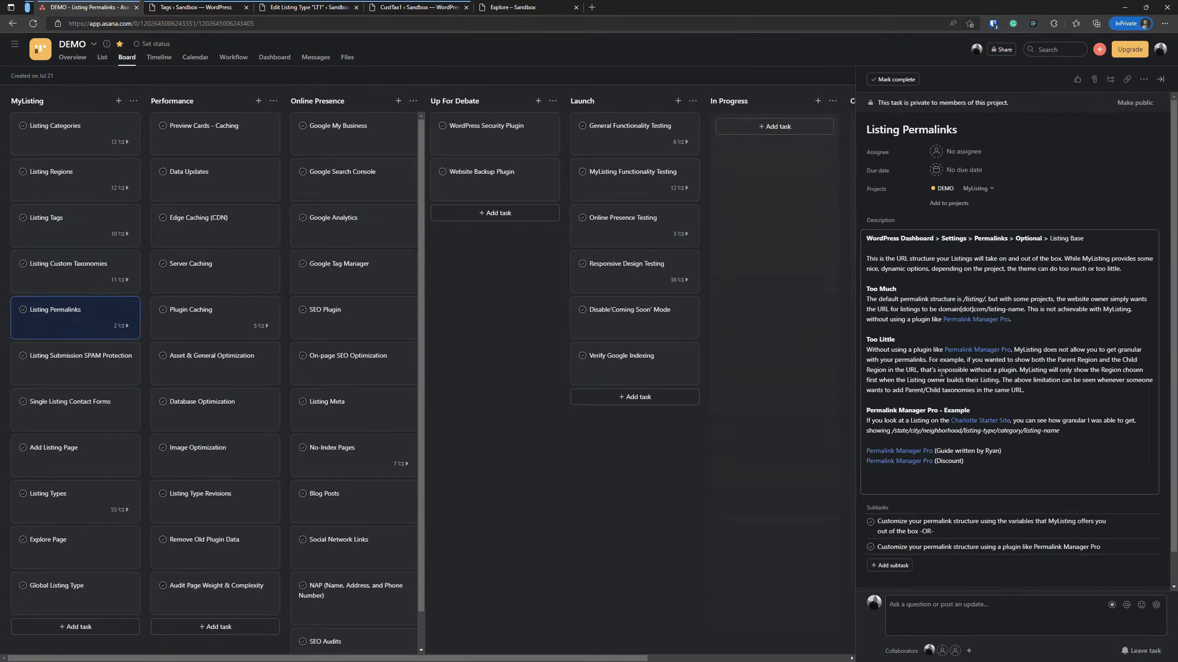
- Check the Explore page's URL, and open the Permalinks settings in the WordPress dashboard
left_click(512, 6)
left_click(186, 23)
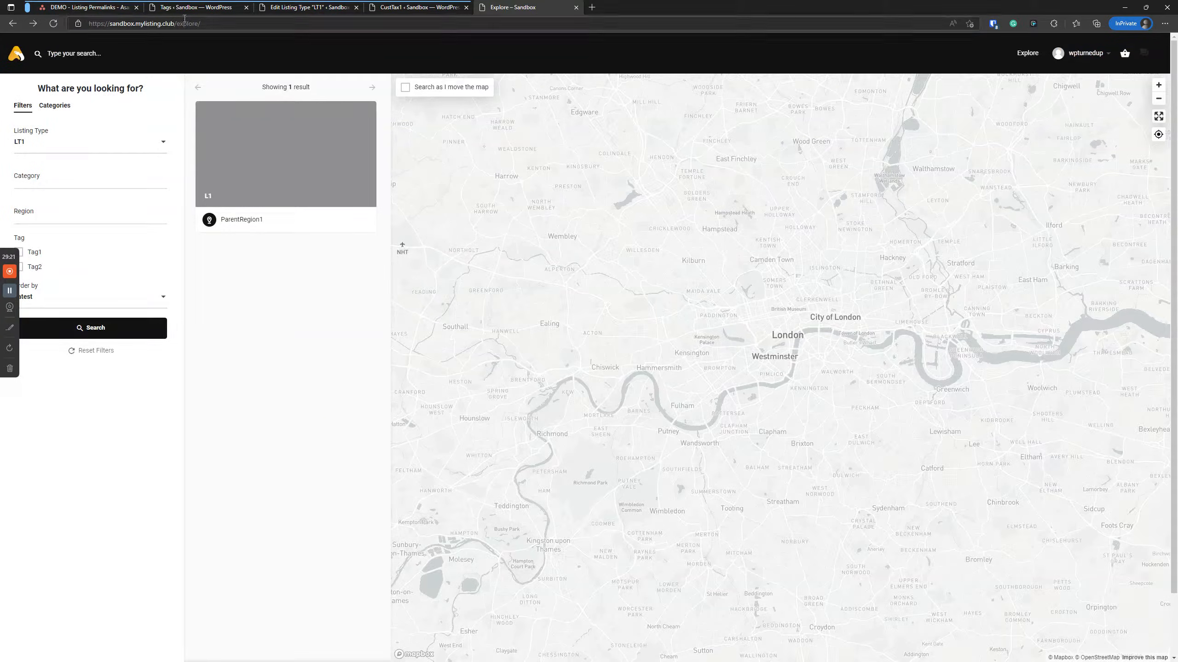
left_click(192, 8)
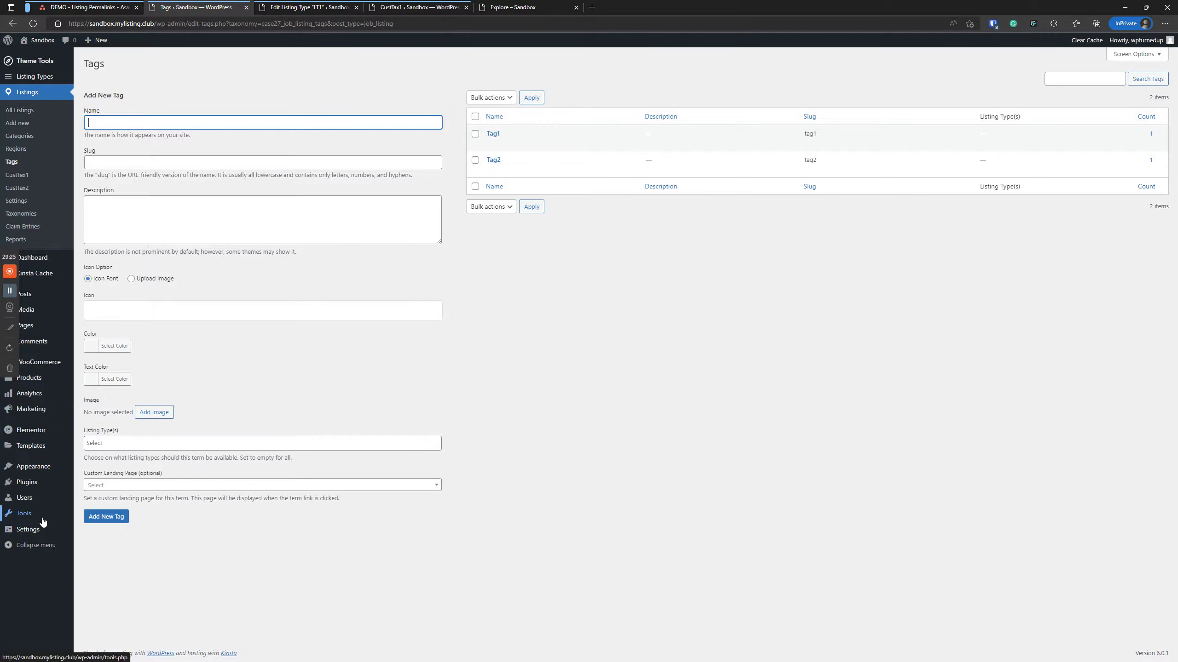
mouse_move(41, 531)
left_click(110, 596)
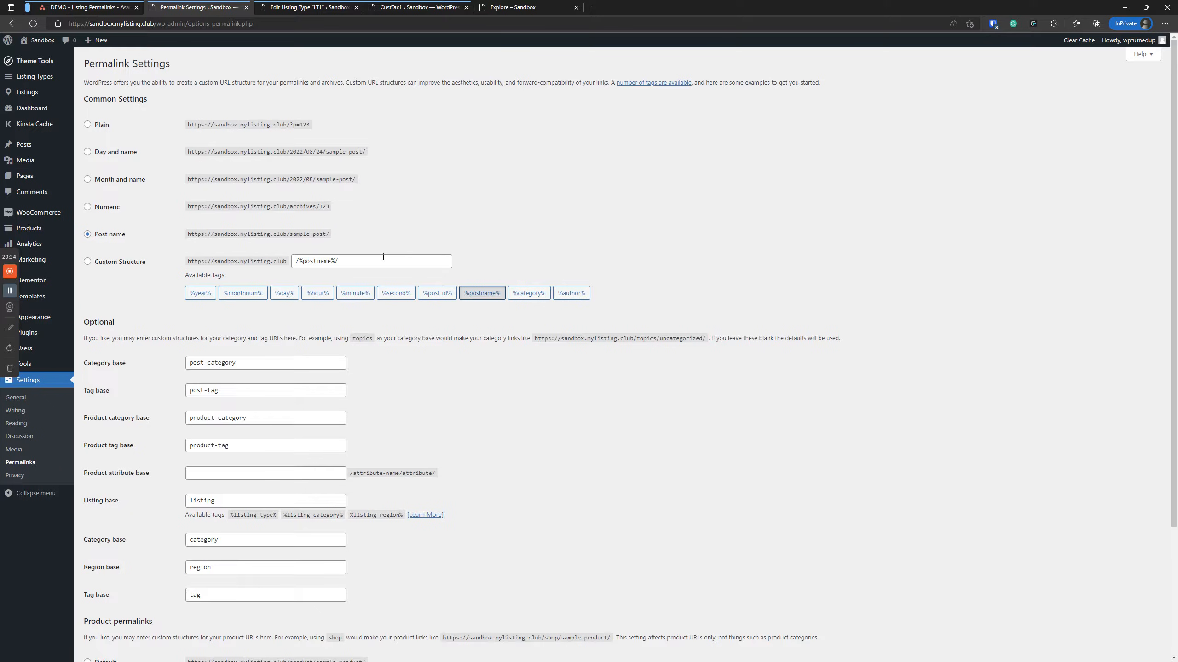
- Examine the Post name URL structure and the Listing base value in the permalink settings
left_click_drag(349, 235, 184, 242)
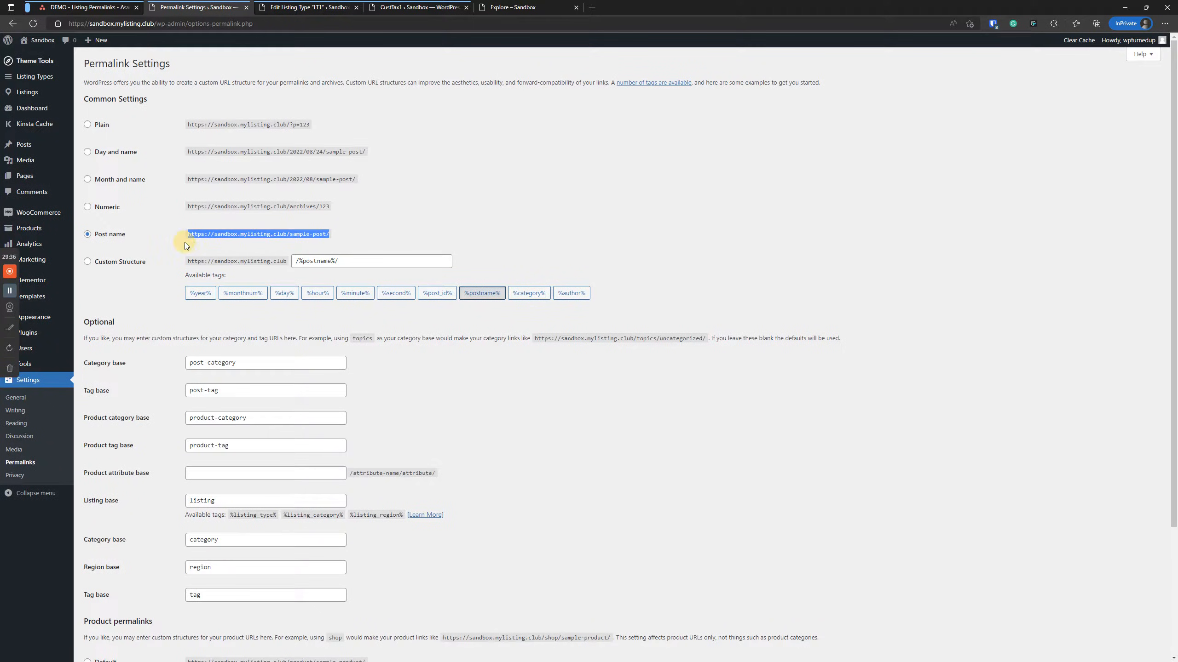
left_click(433, 197)
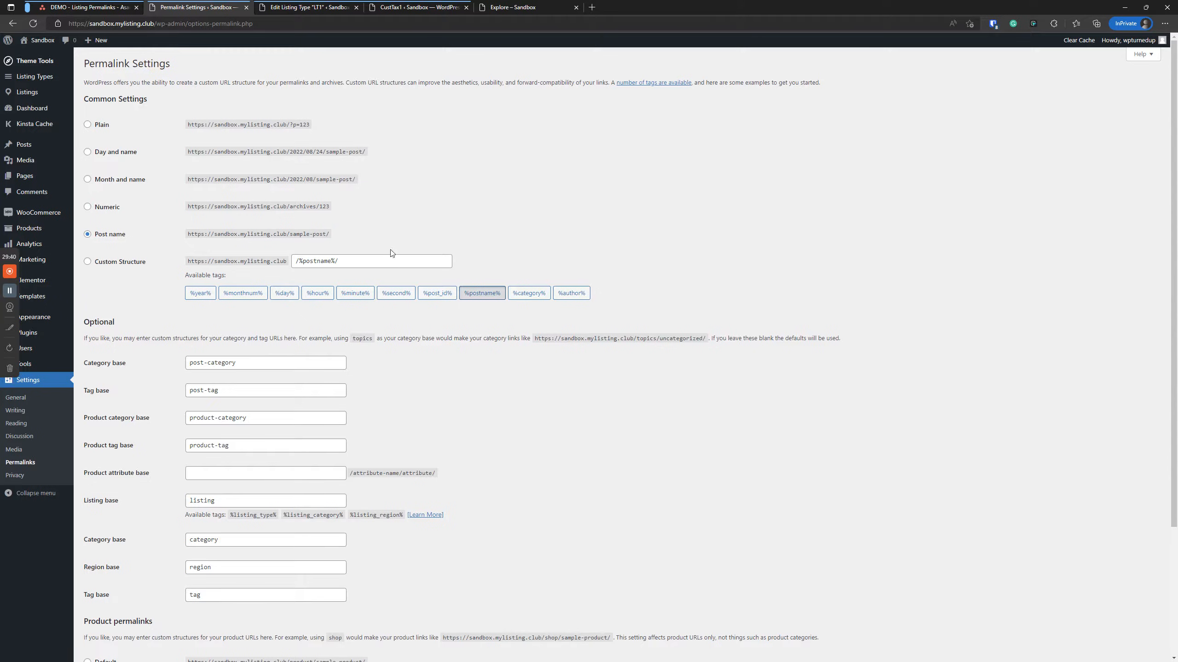
scroll(493, 245, "down", 3)
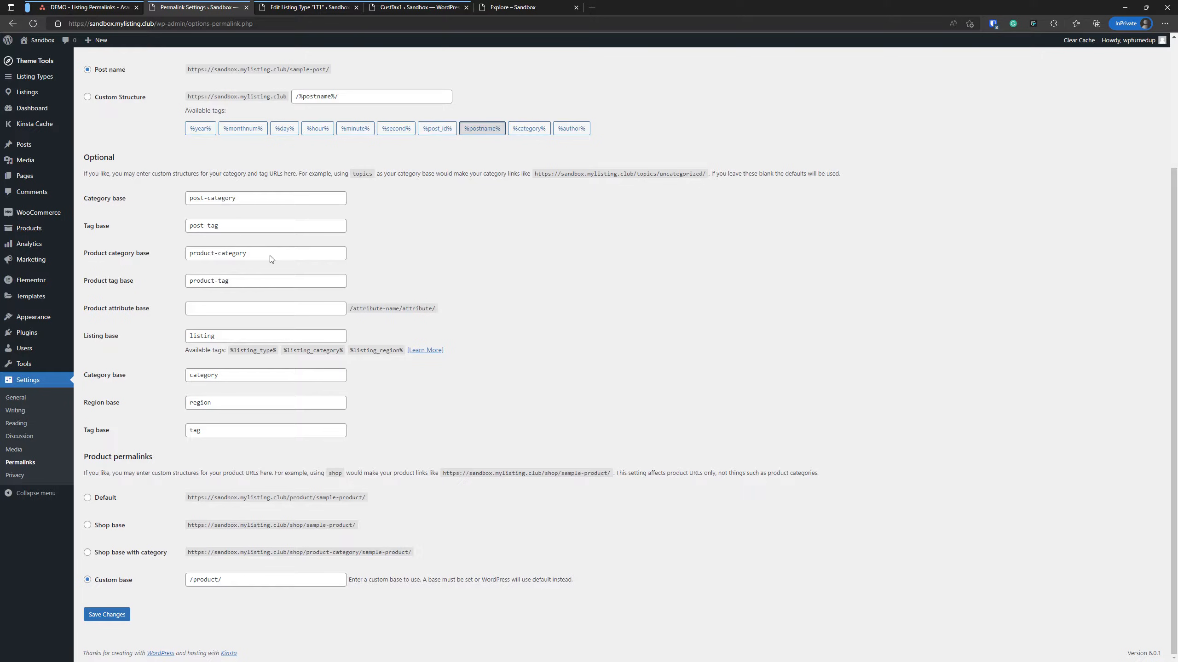
left_click_drag(263, 337, 160, 344)
left_click(519, 319)
- Open the L1 listing's single page from the Explore results
left_click(415, 6)
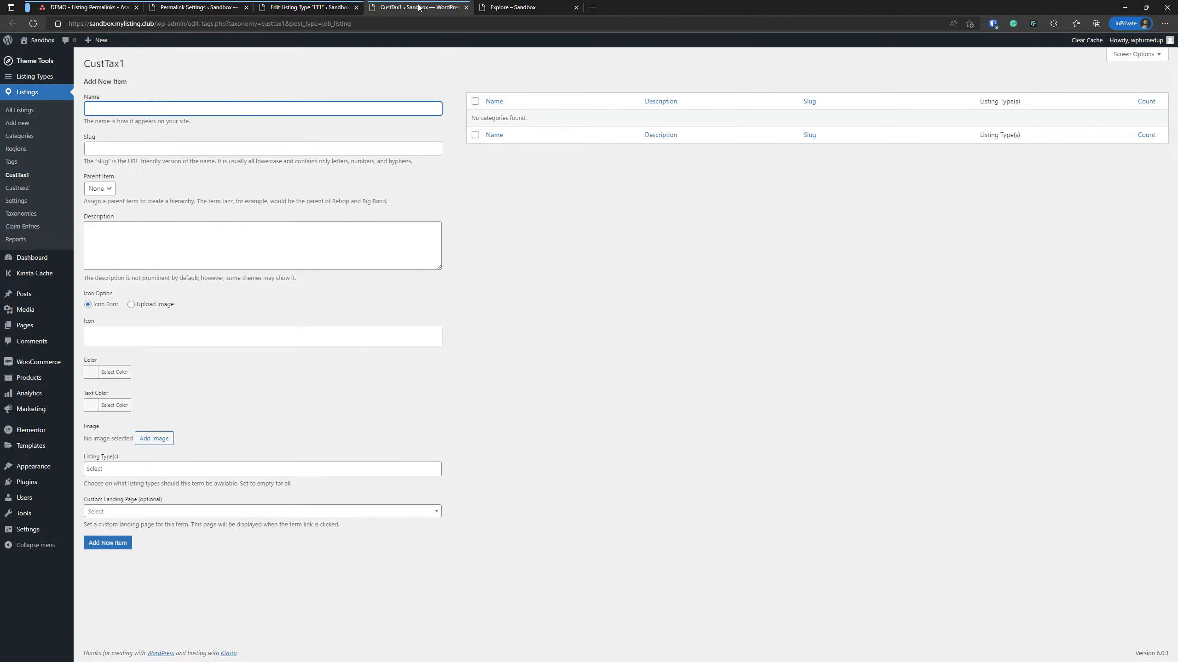
left_click(515, 7)
left_click(325, 157)
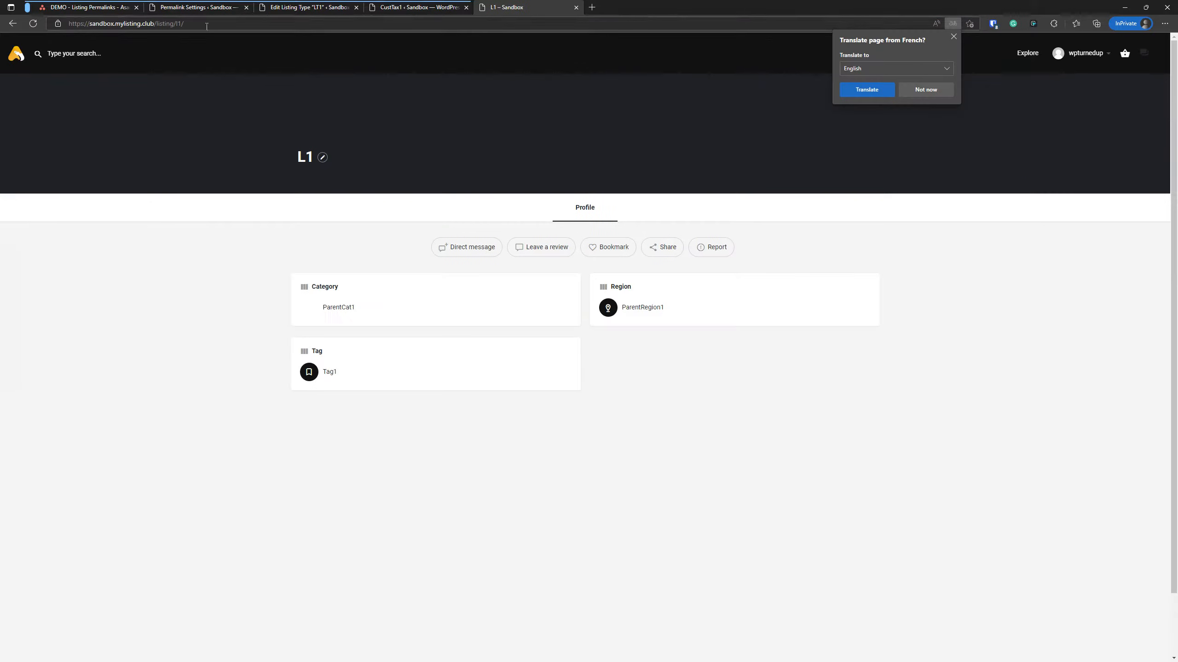
- Inspect the listing base segment in the L1 page's URL
left_click(155, 24)
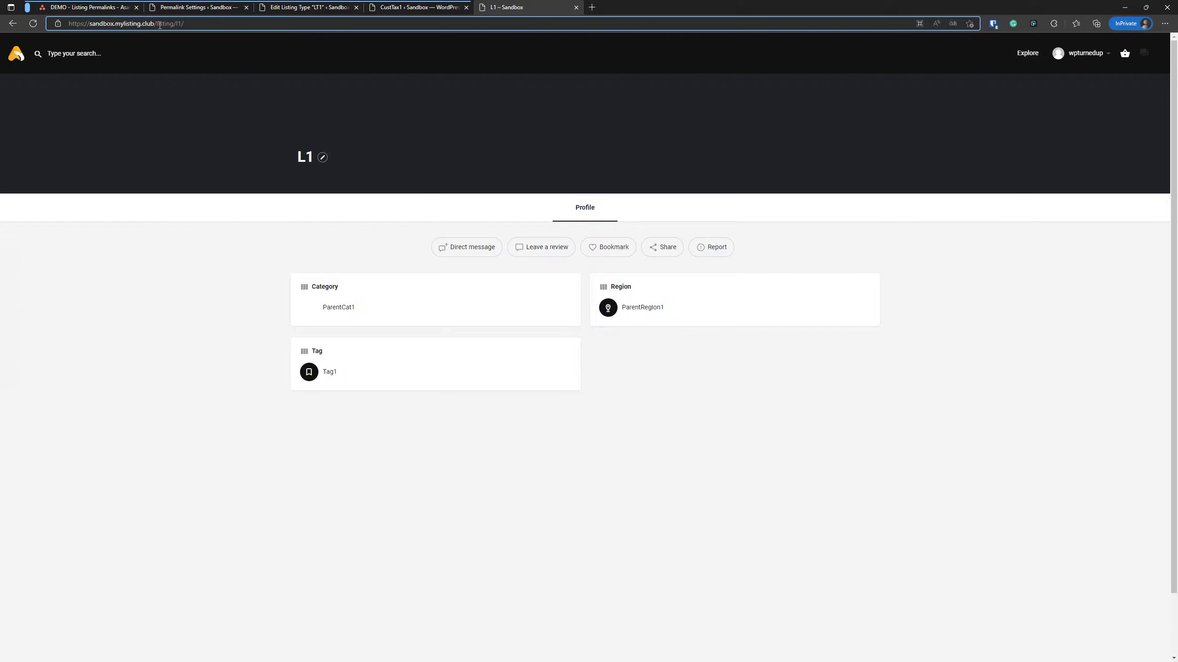
left_click(160, 25)
double_click(162, 24)
left_click(175, 29)
- Compare the Listing base value in the permalink settings with the L1 listing page's URL
left_click(194, 7)
left_click_drag(238, 333, 188, 336)
left_click(492, 325)
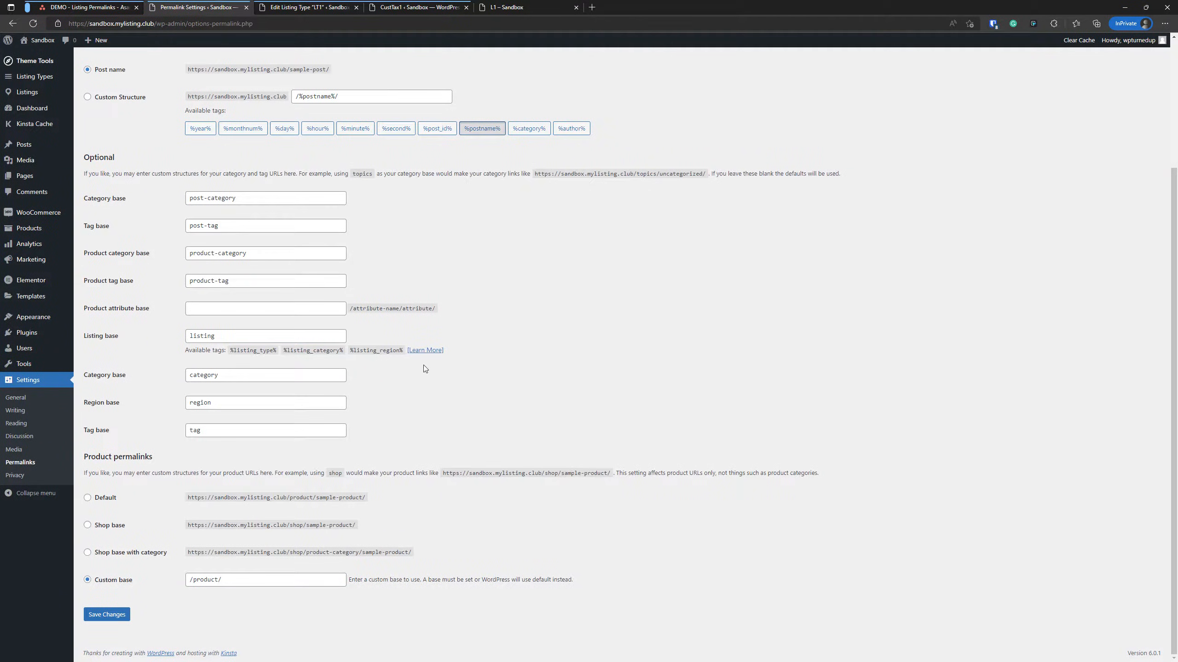
left_click(518, 6)
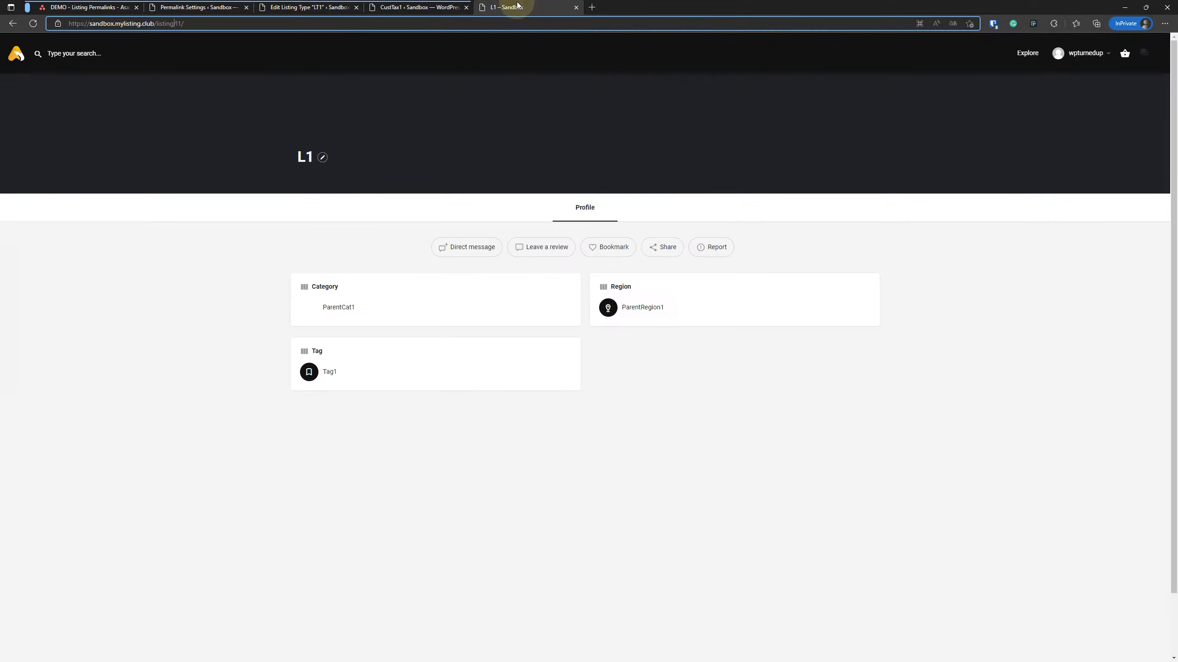
- Check the URL of the ParentCat1 category page and return to the L1 listing
left_click(345, 311)
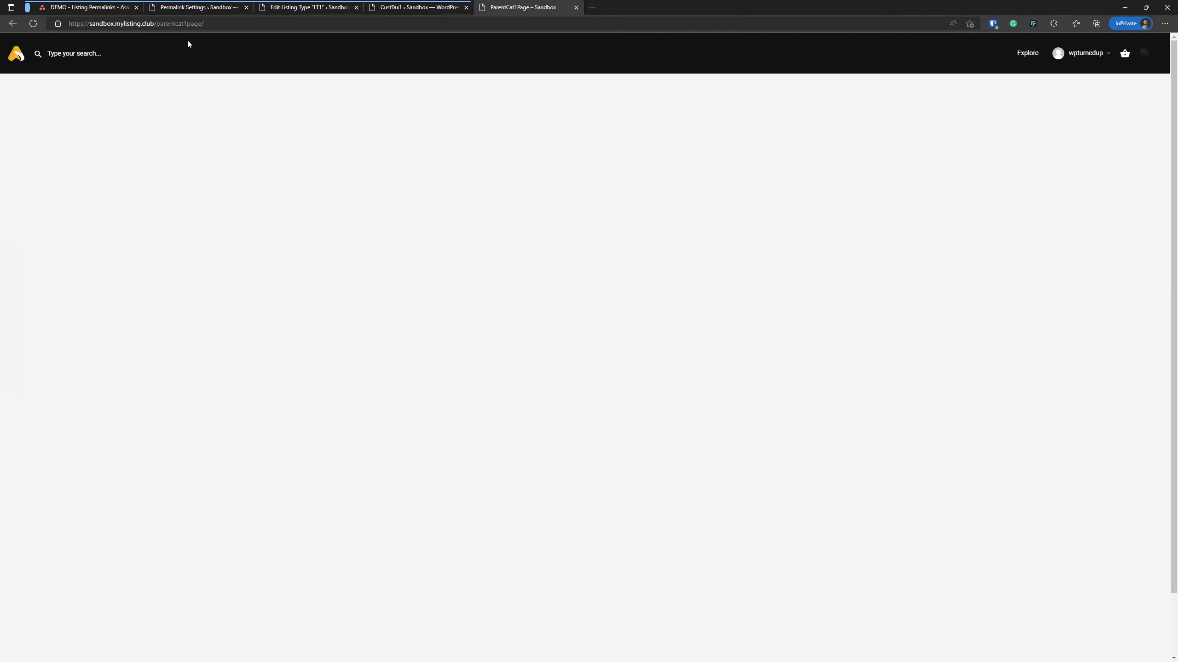
left_click(13, 23)
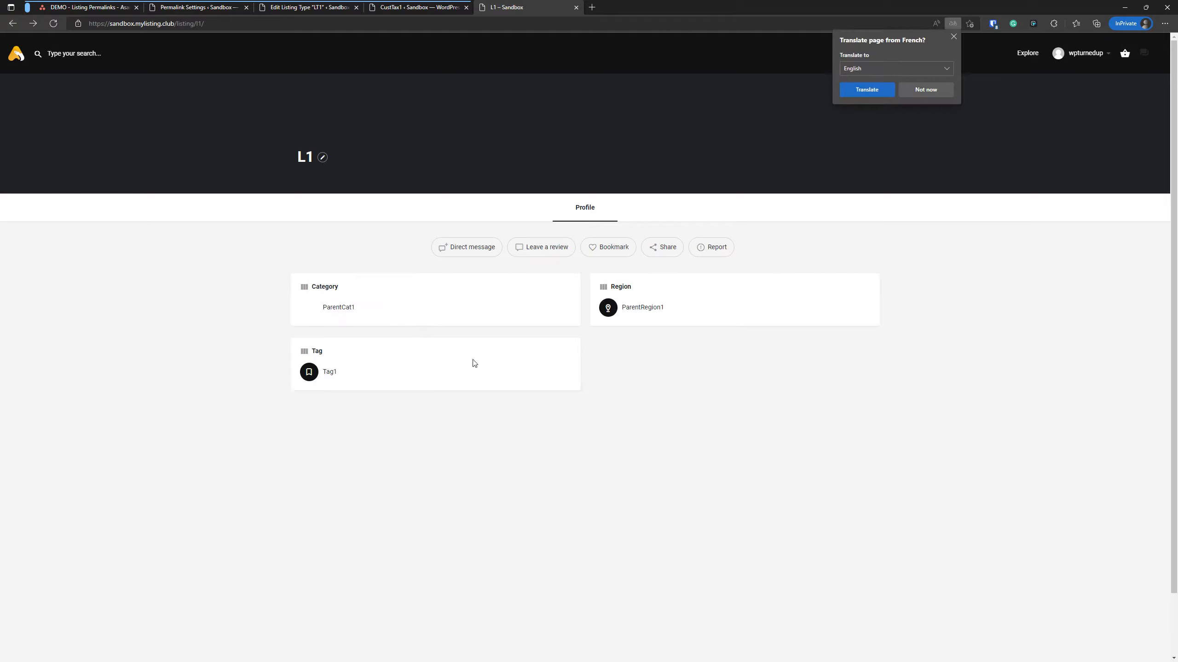
- Replace the Listing base in the permalink settings with the %listing_category% tag copied from the available tags
left_click(200, 9)
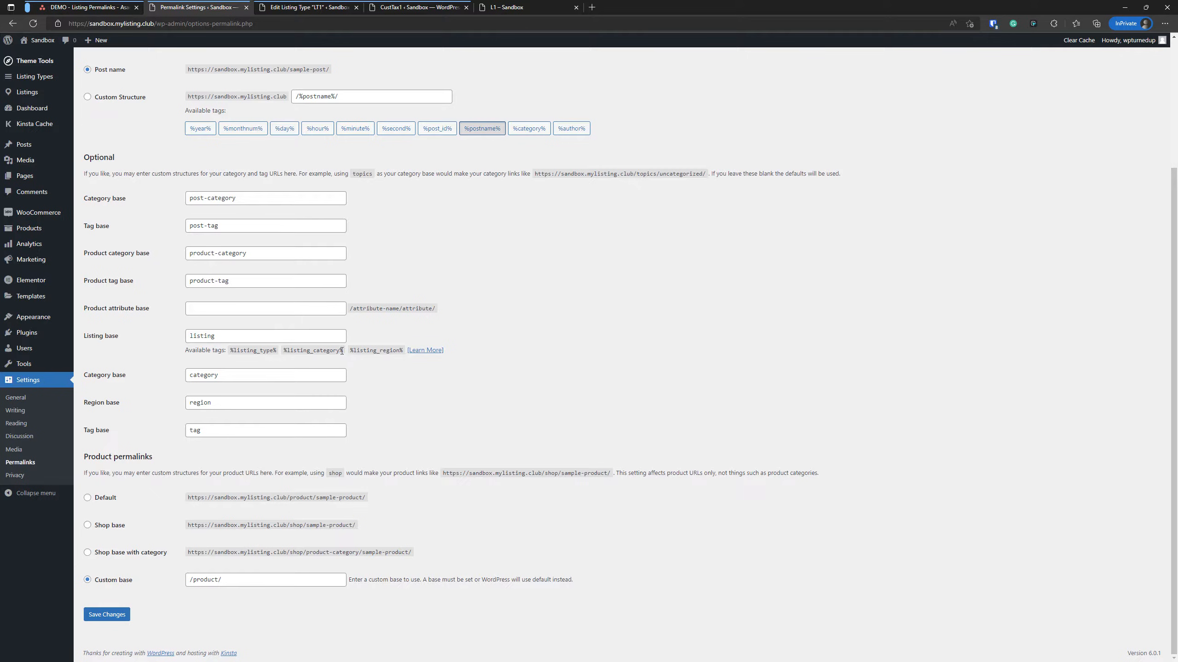
double_click(326, 350)
right_click(292, 355)
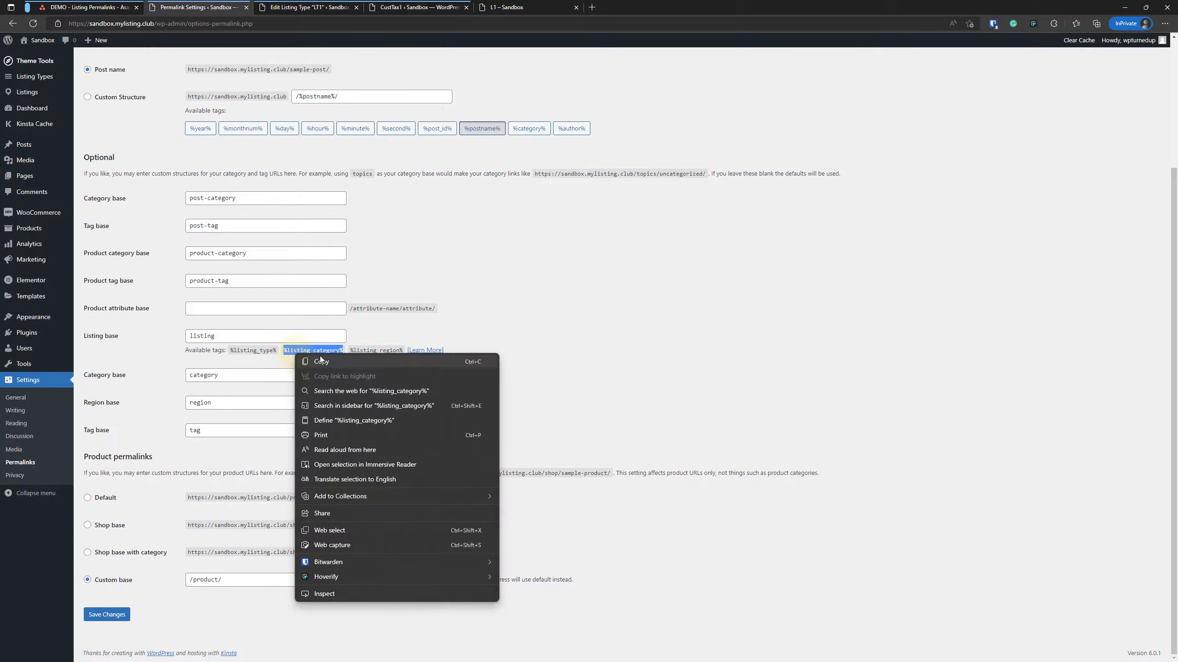
left_click(321, 362)
double_click(213, 335)
key("ctrl+v")
left_click(278, 338)
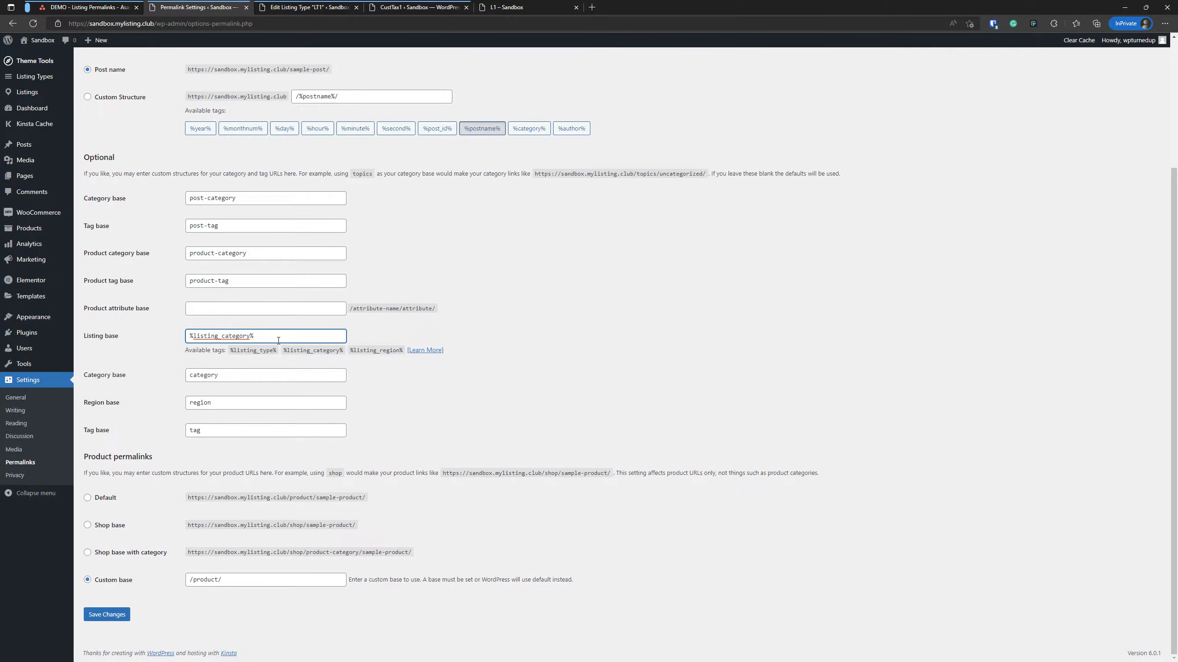
- Insert the %listing_region% tag and a slash before %listing_category% in the Listing base
left_click_drag(402, 350, 352, 352)
right_click(355, 351)
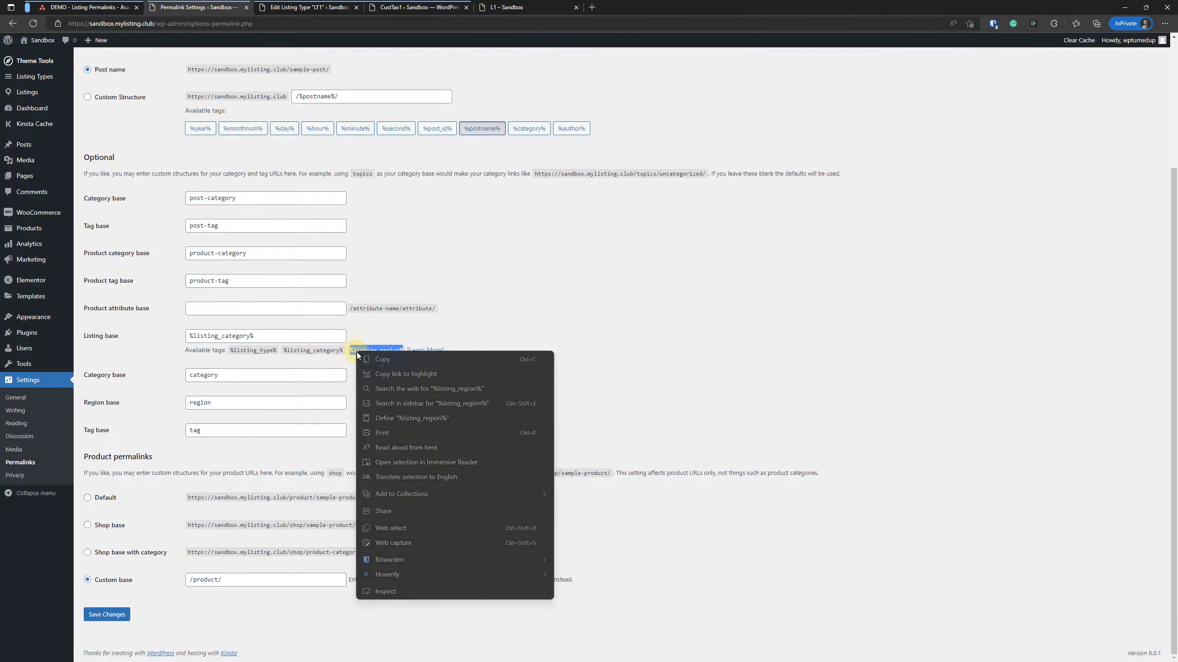
left_click(385, 361)
left_click(191, 338)
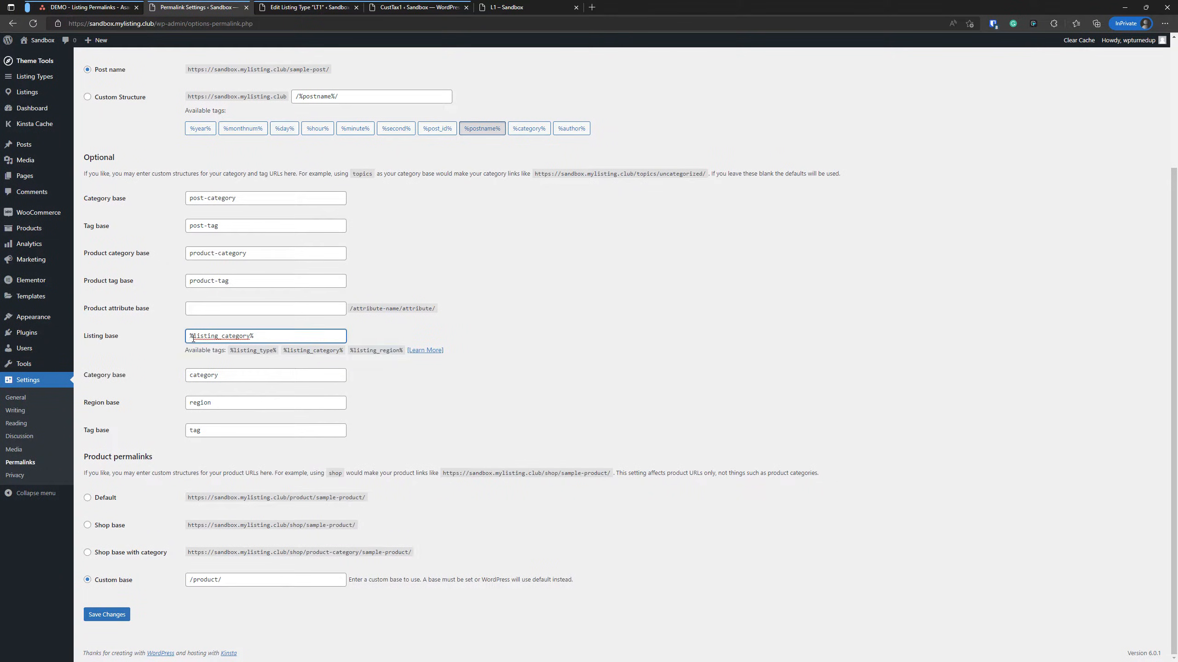
key("ctrl+v")
type("/")
- Insert the %listing_type% tag between the region and category tags, making the Listing base %listing_region%/%listing_type%/%listing_category%
left_click_drag(277, 351, 230, 353)
right_click(238, 352)
left_click(262, 362)
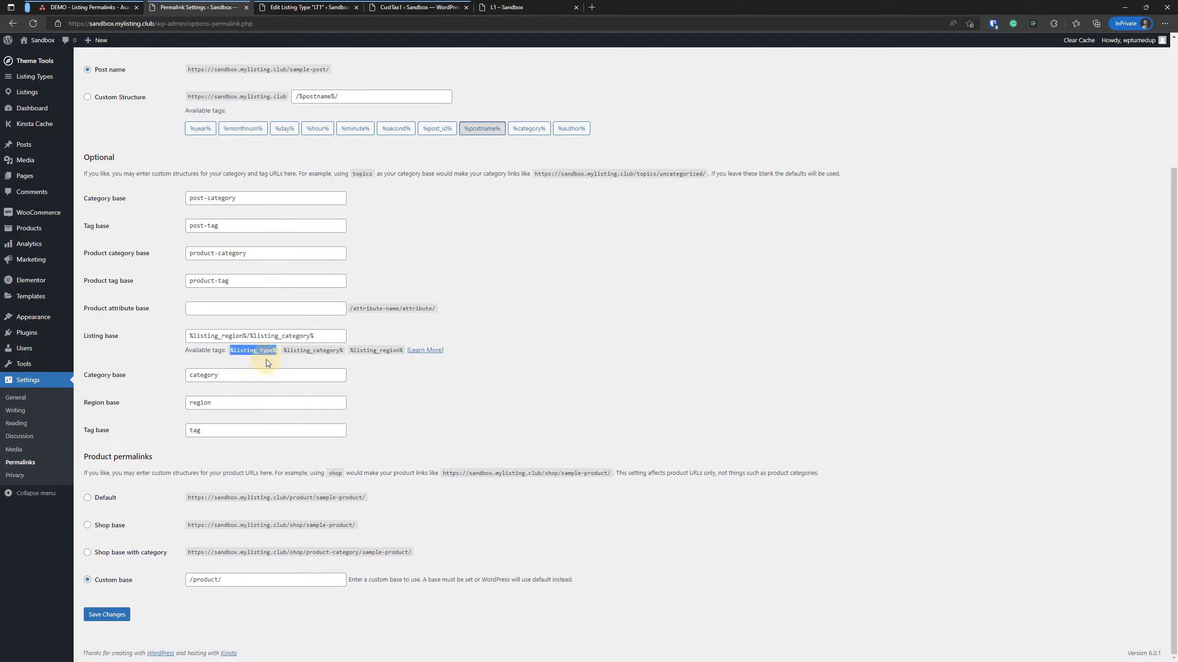
left_click(250, 336)
key("ctrl+v")
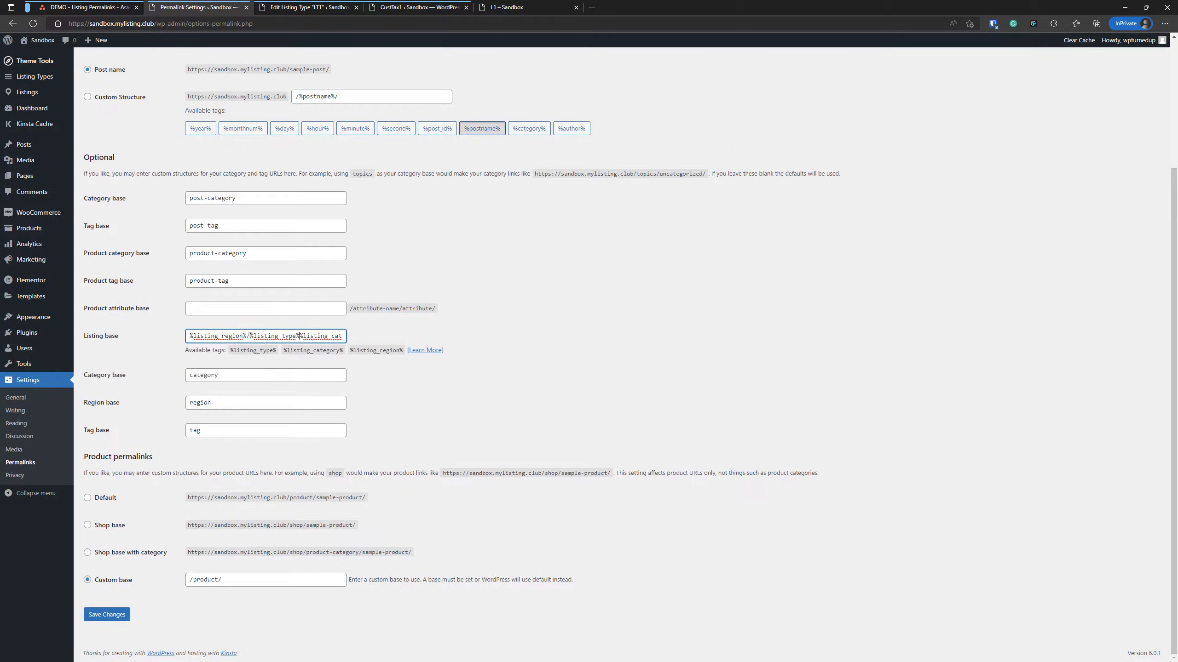
type("/")
left_click_drag(327, 338, 350, 342)
key("Right")
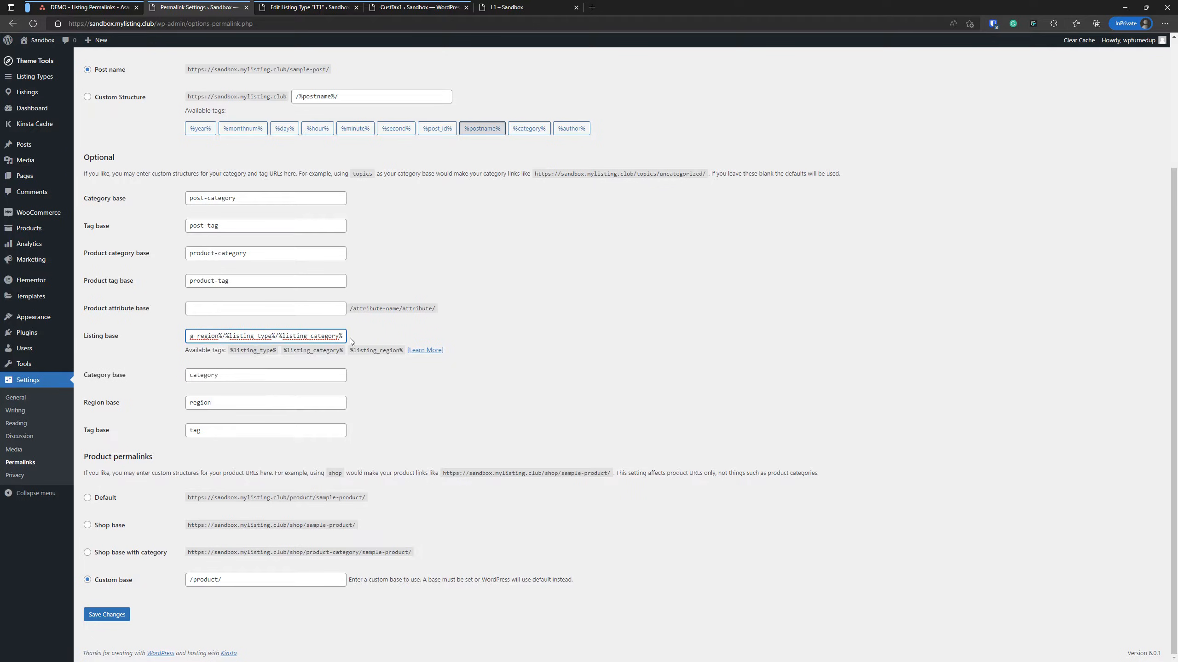
- Save the permalink settings, then save them a second time
left_click(111, 616)
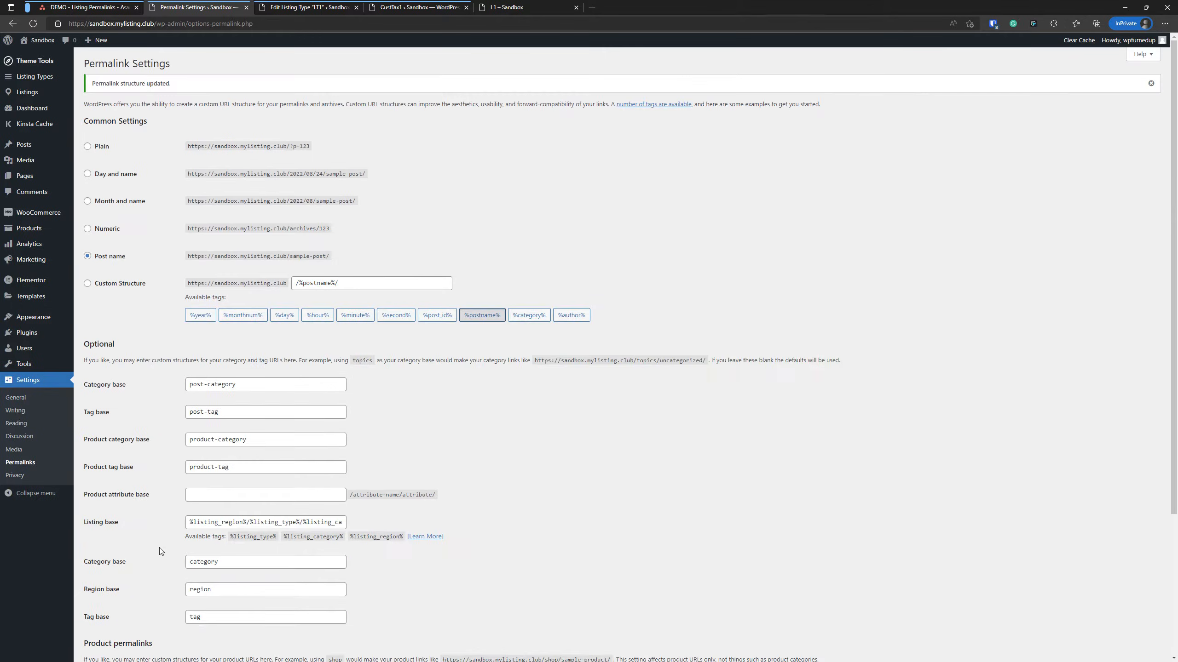
scroll(155, 566, "down", 4)
left_click(107, 613)
- Duplicate the L1 listing's browser tab and reload the copy to load its new URL structure
left_click(532, 10)
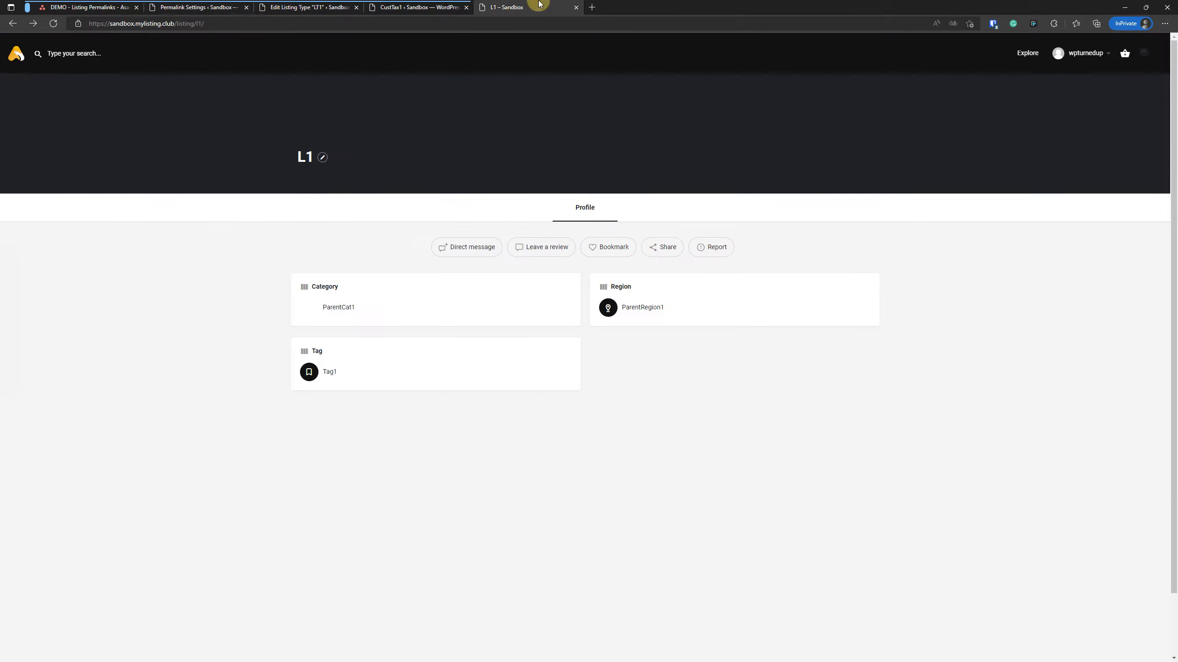
right_click(510, 6)
left_click(553, 61)
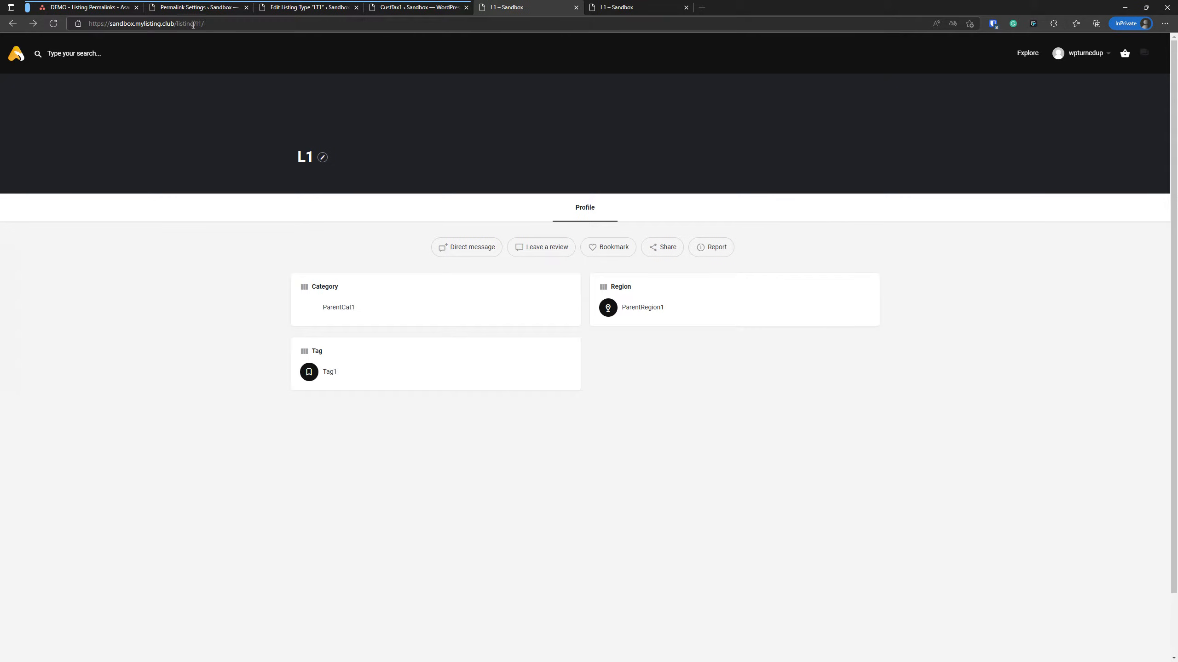
left_click(645, 7)
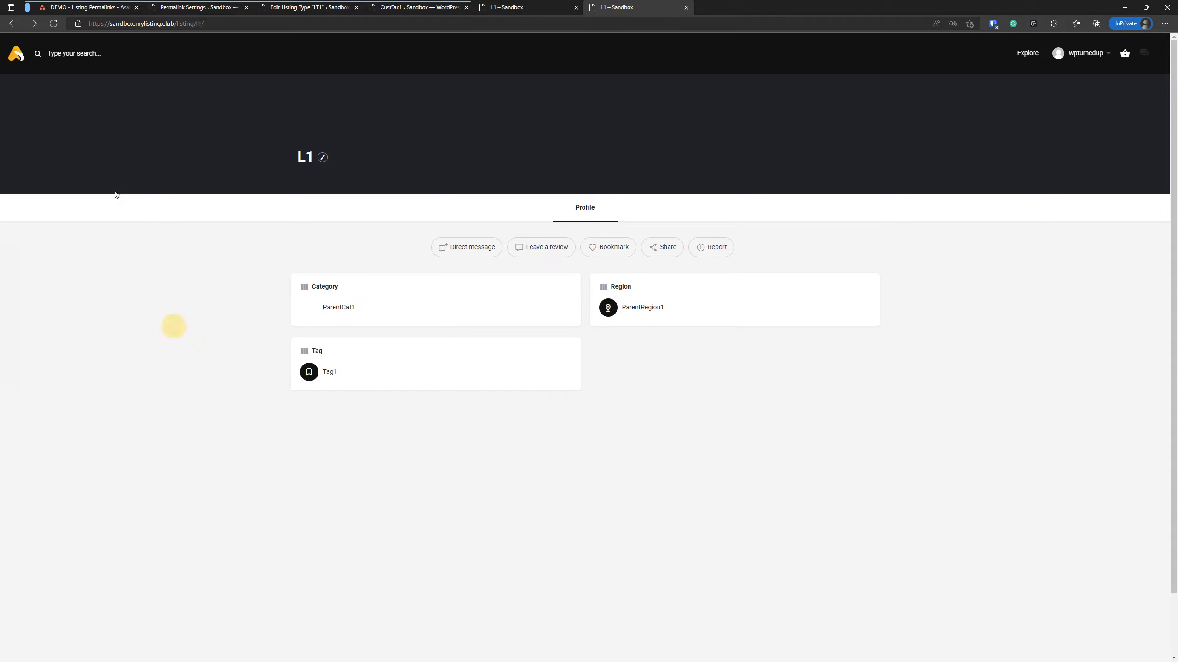
left_click(53, 23)
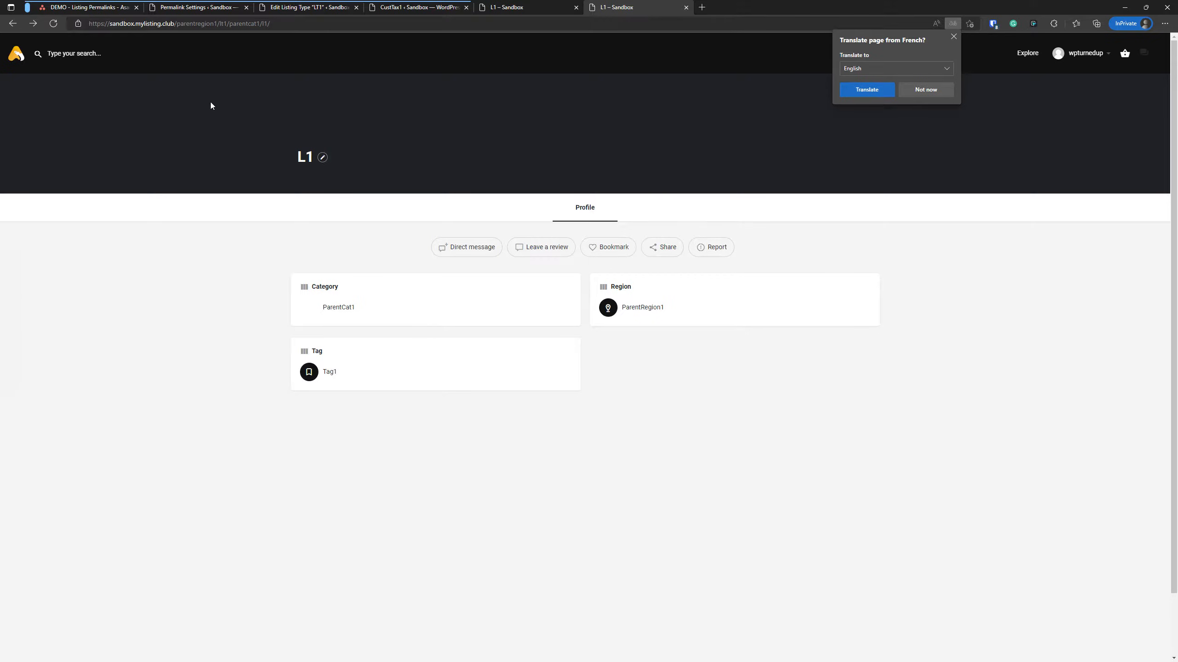
- Examine the region, listing type, category and listing segments of L1's URL and compare them with the permalink settings
left_click(215, 24)
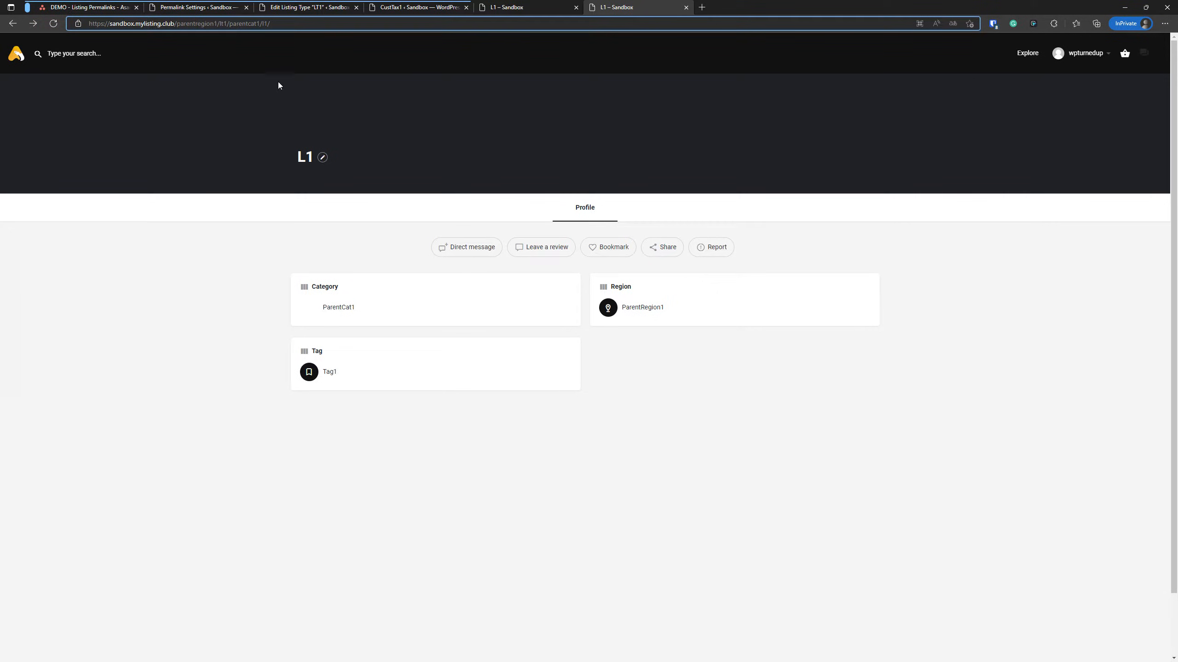
left_click(222, 25)
left_click(222, 24)
left_click(234, 24)
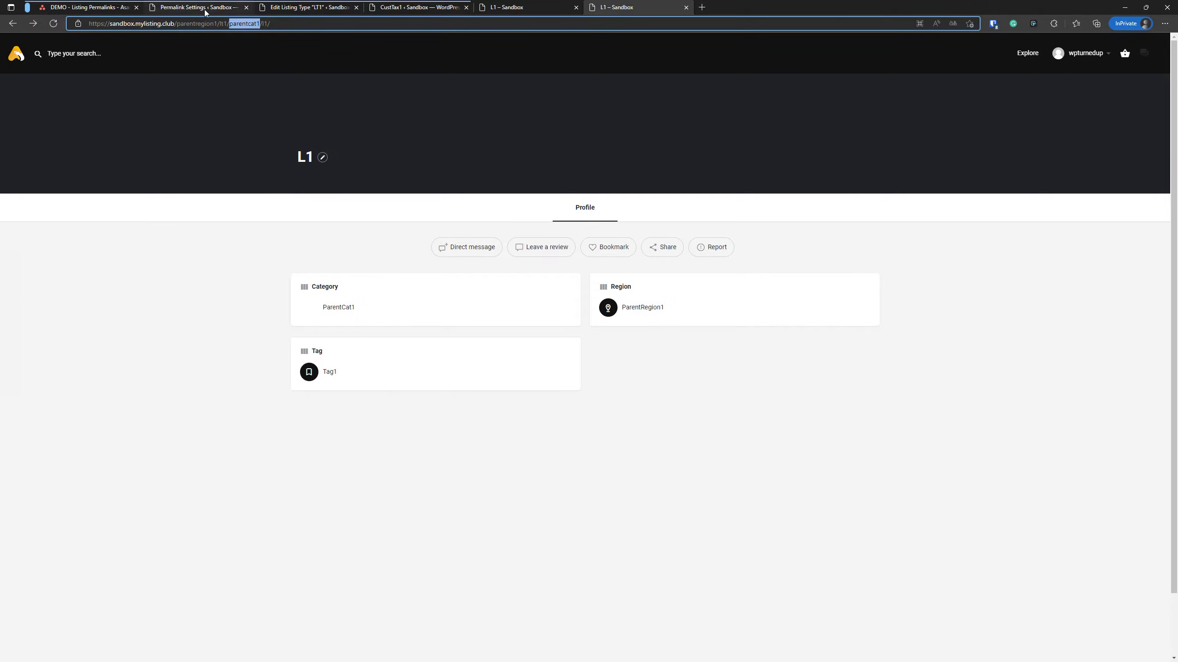
double_click(198, 24)
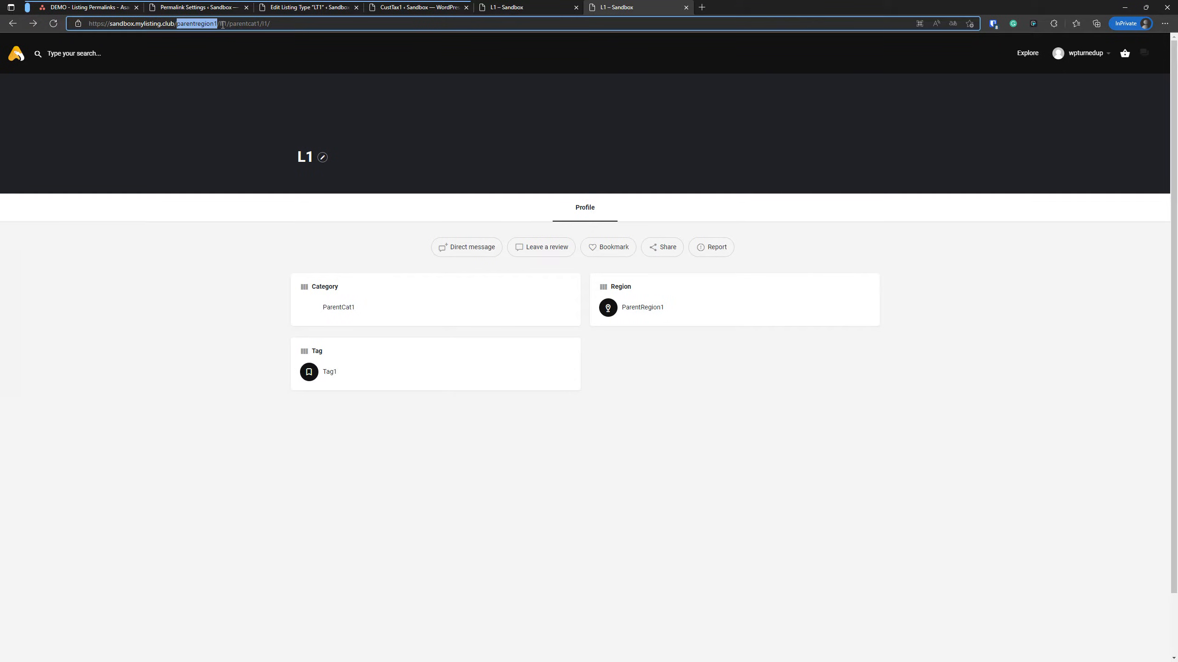
double_click(240, 23)
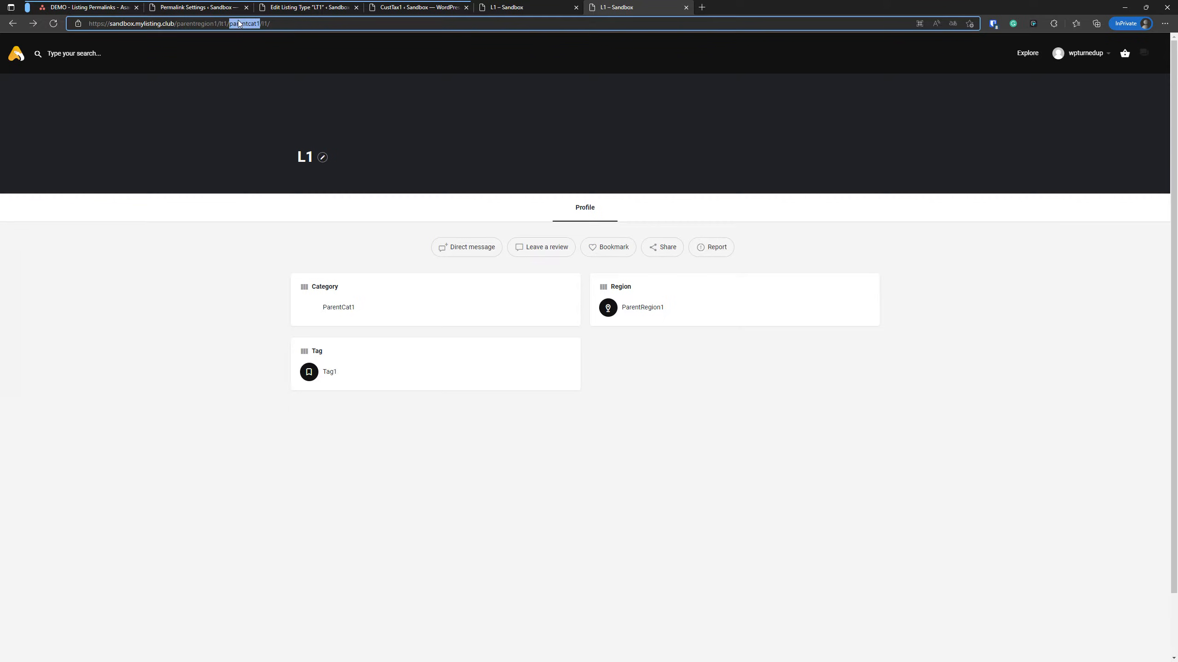
double_click(265, 24)
left_click(412, 419)
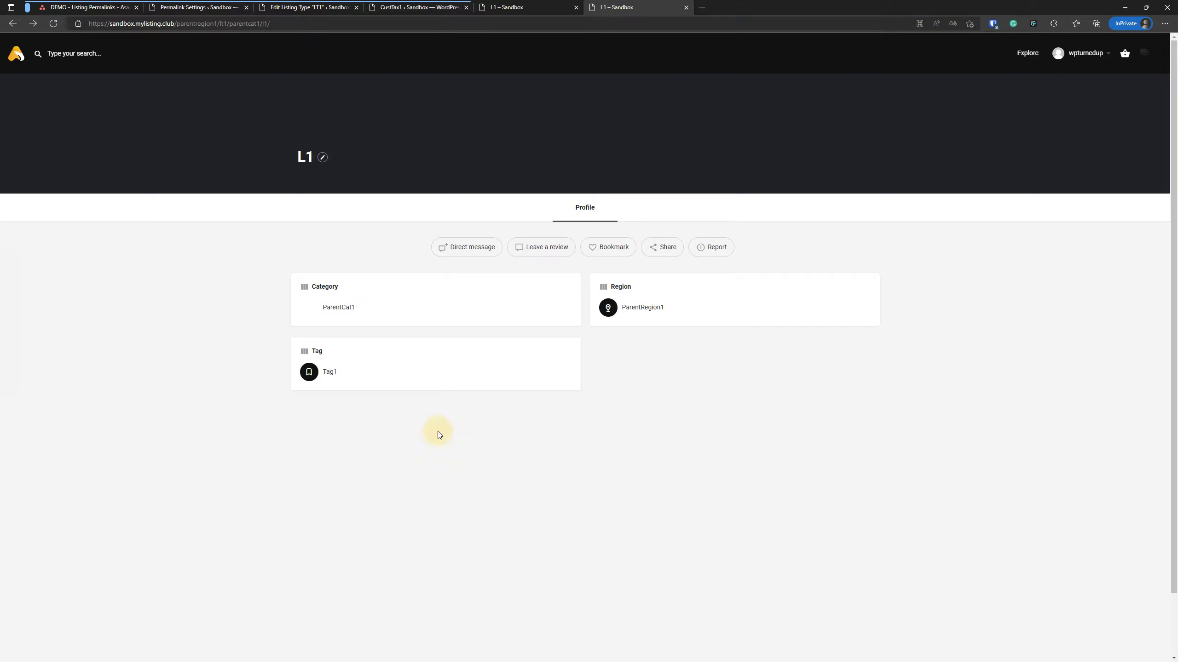
left_click(173, 8)
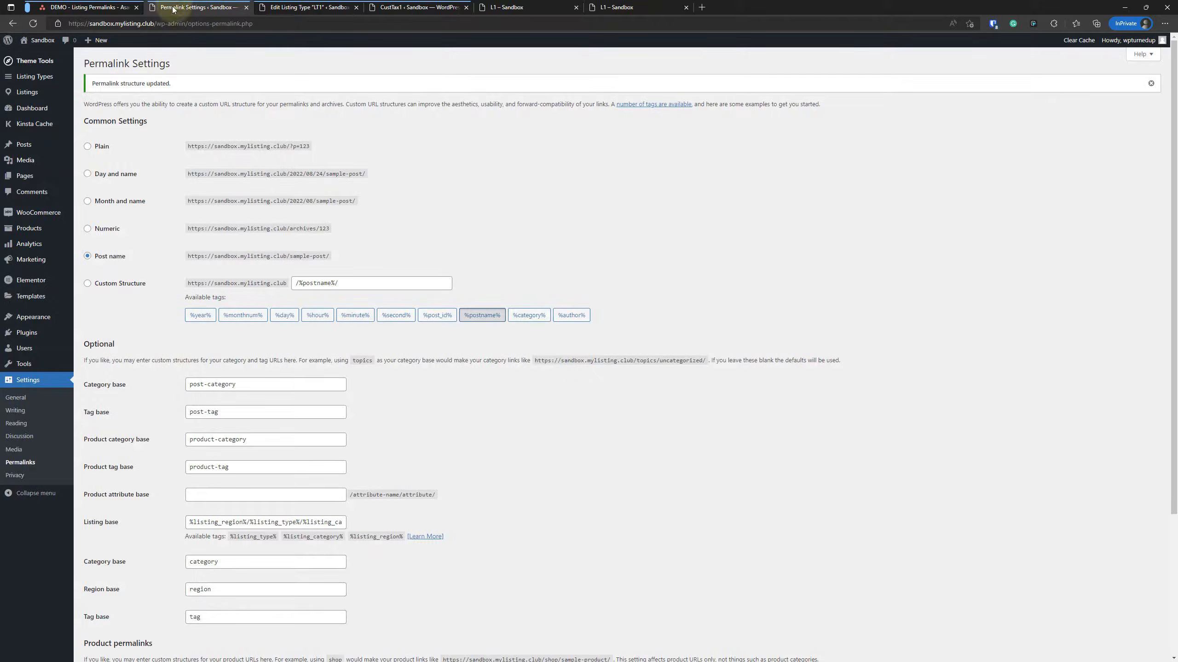
left_click(642, 11)
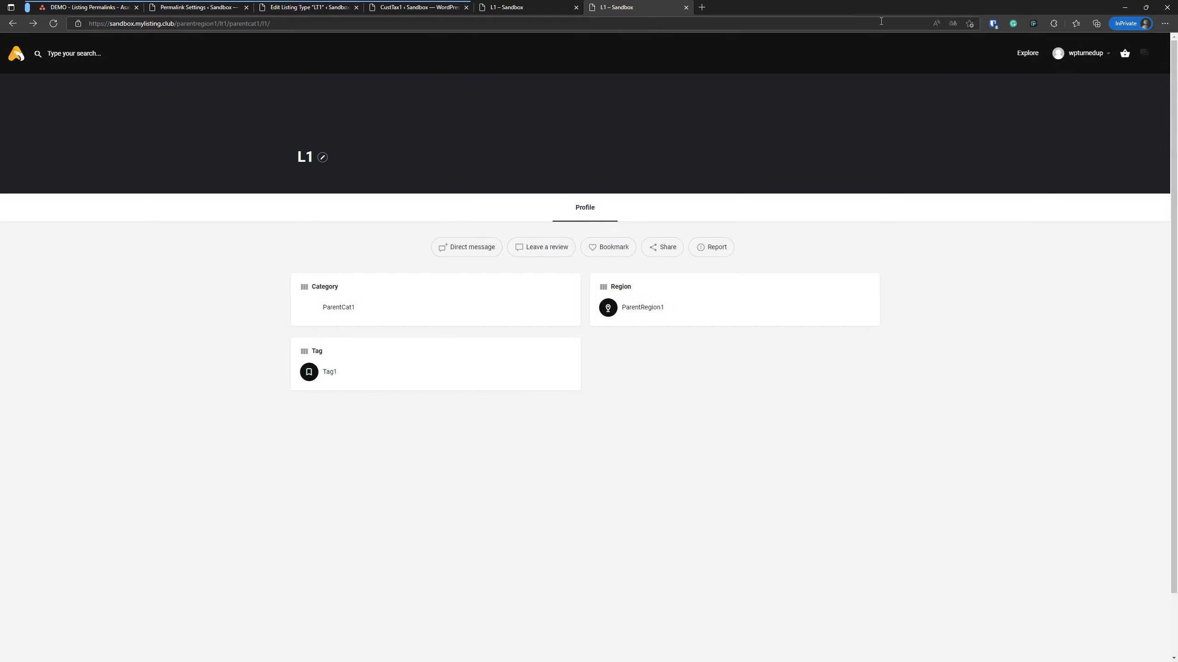
- Close the extra L1 browser tab and open the ParentRegion1 page from the Explore results
left_click(576, 7)
left_click(1024, 54)
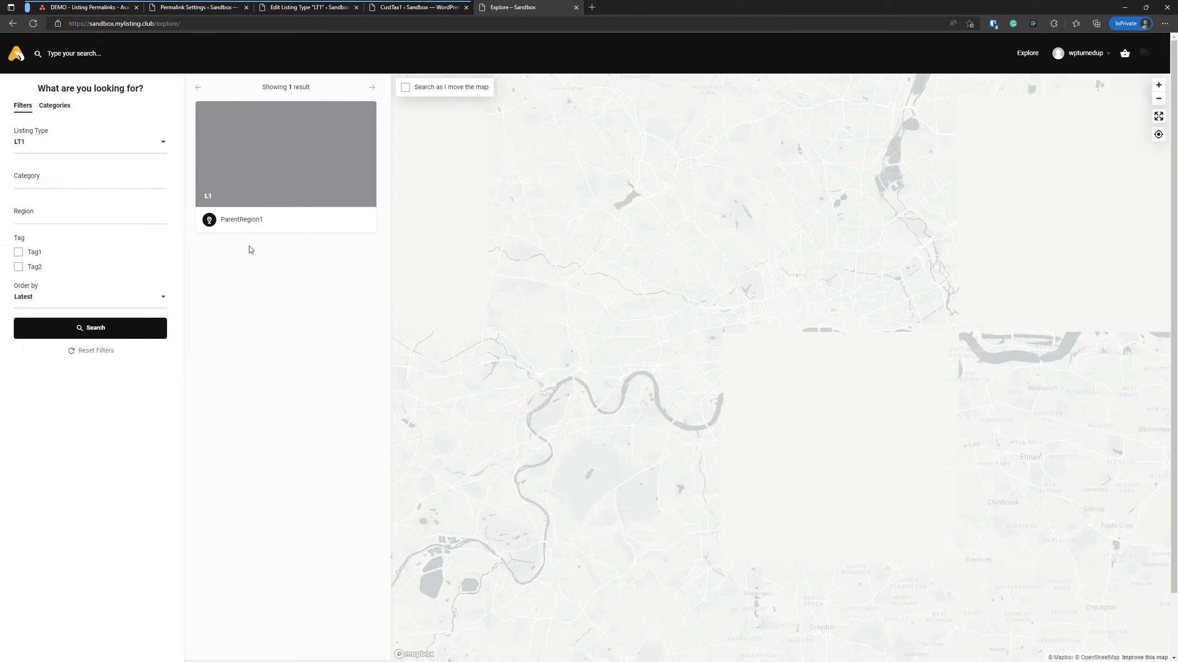
left_click(238, 220)
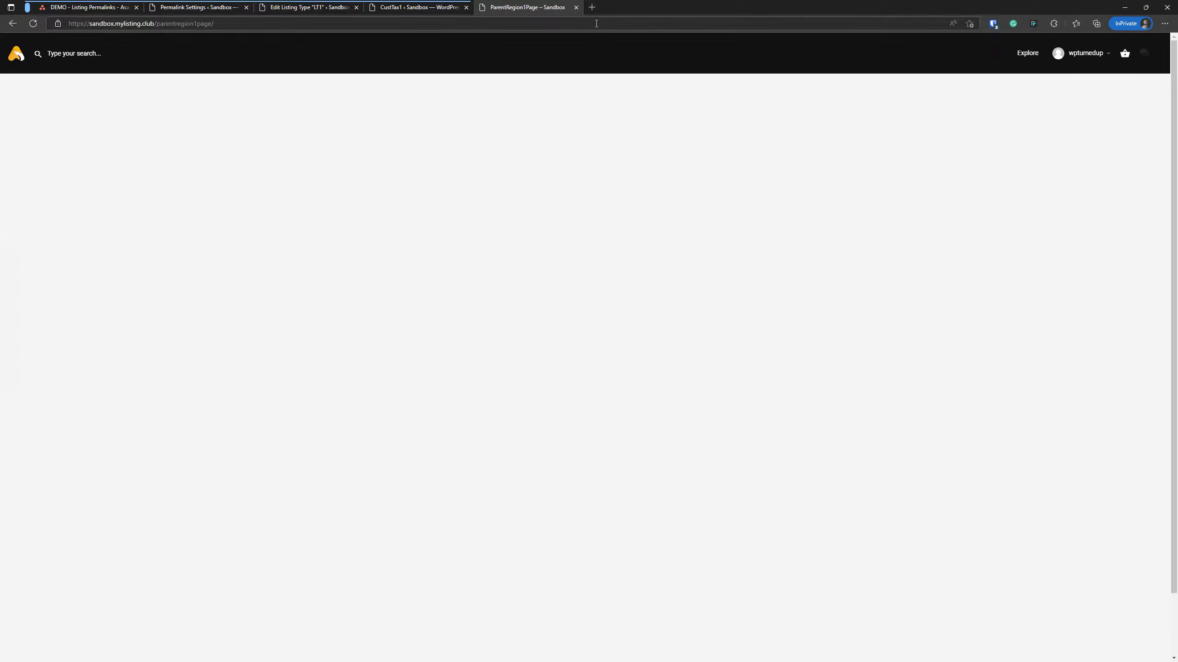
- Open vow.mylisting.club in a new browser tab and reach the San Diego city page through its venue search
left_click(592, 7)
type("vow.mylisting.club")
key("Return")
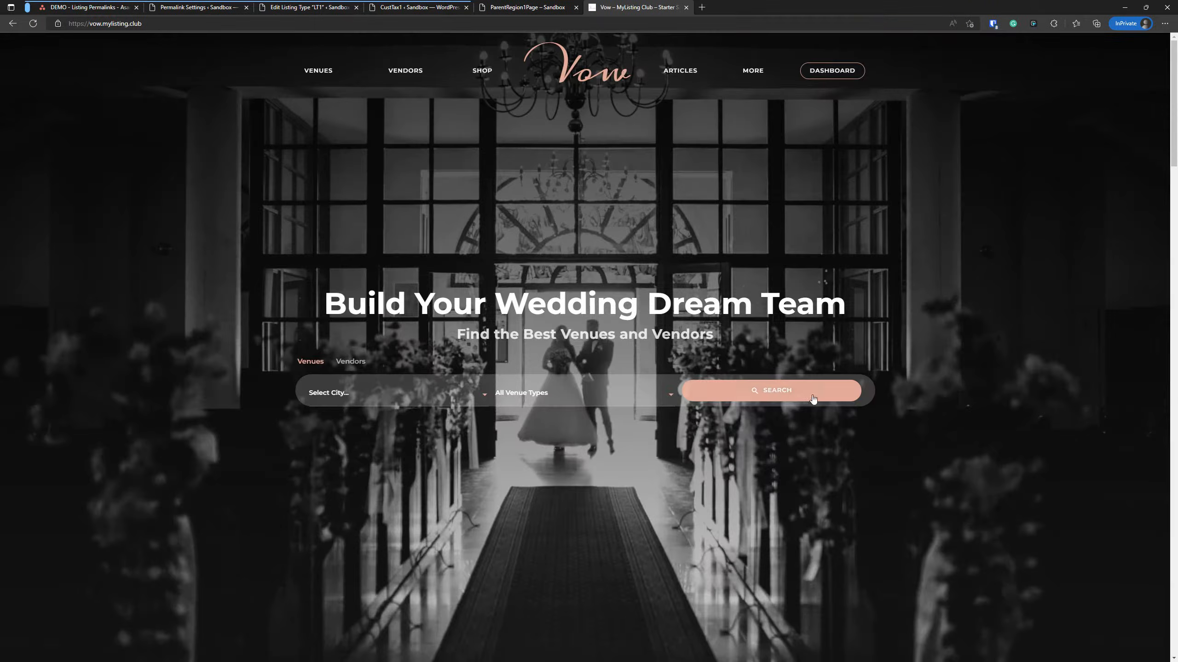
left_click(811, 399)
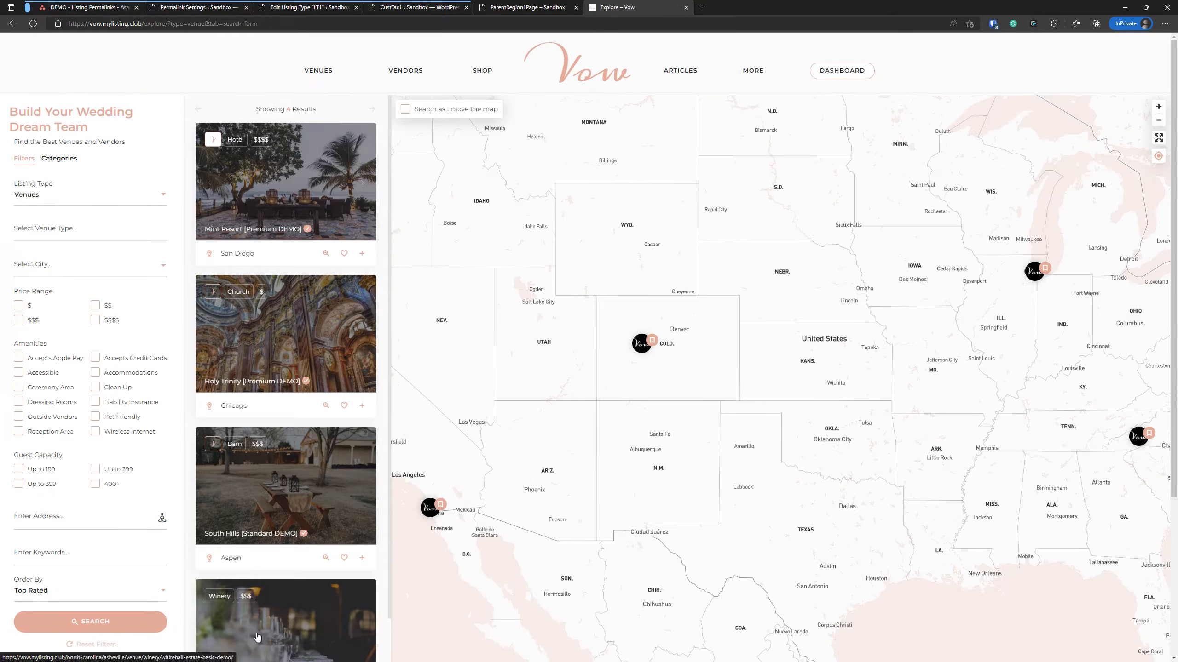
left_click(240, 254)
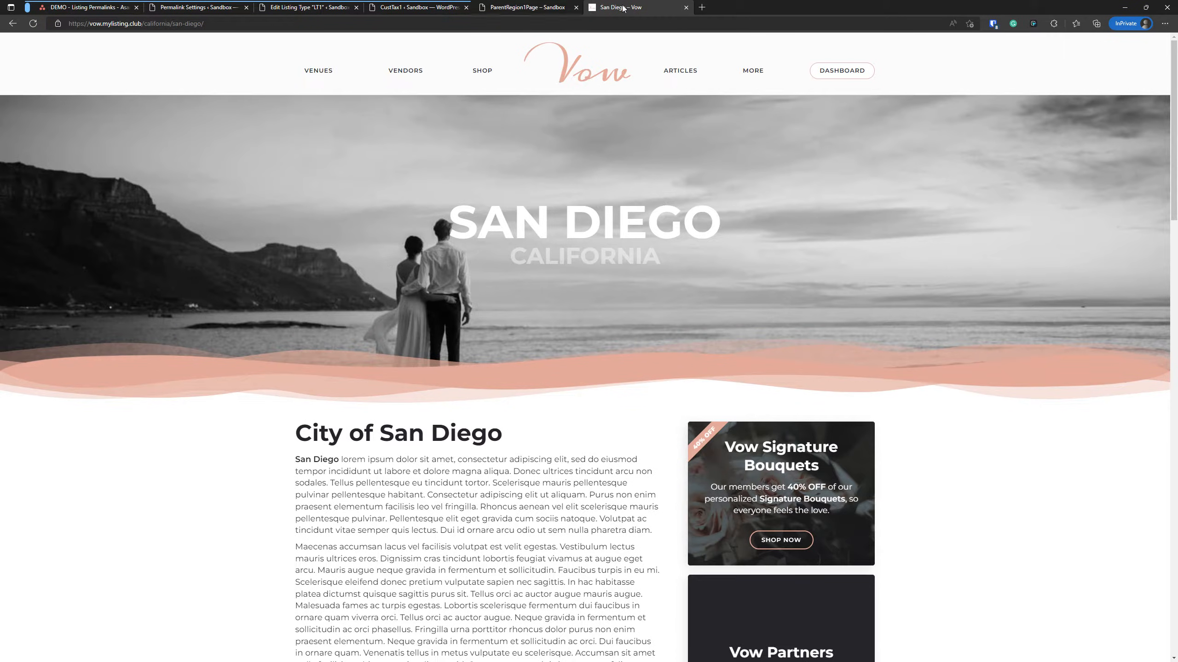
- Inspect the state and city segments in the San Diego page's URL
double_click(158, 24)
left_click(175, 24)
left_click_drag(172, 24, 199, 23)
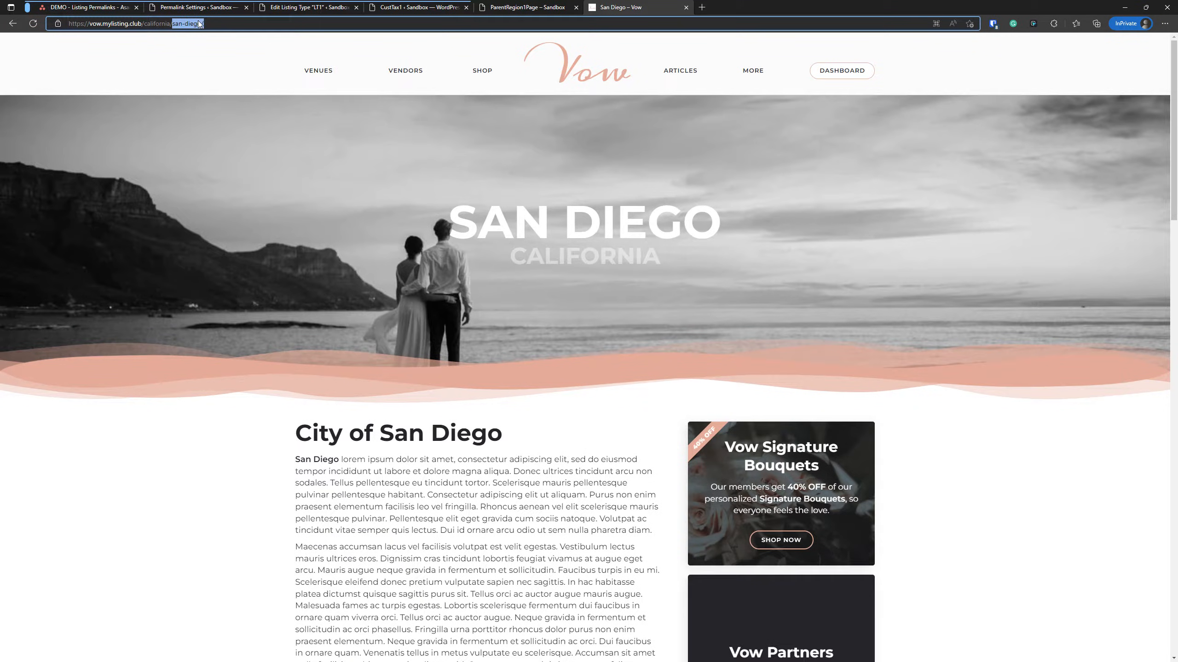
- Open the mylisting.club store in a new browser tab and browse its products through the MyListing Ultimate Add-ons
left_click(702, 6)
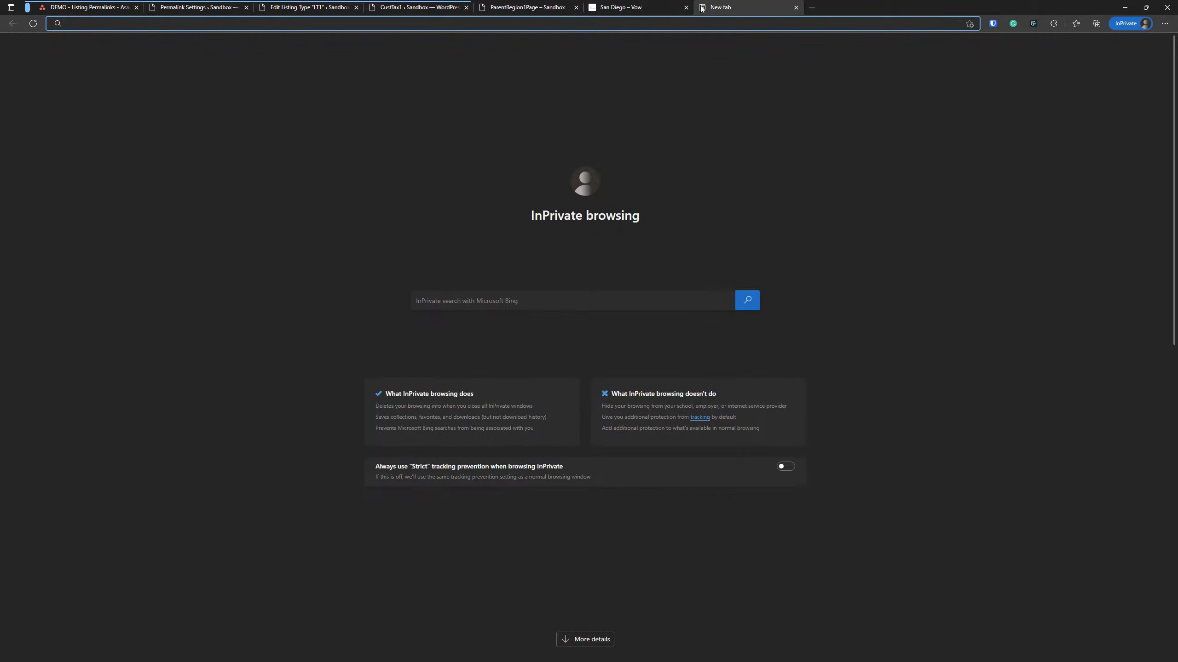
type("my")
key("Return")
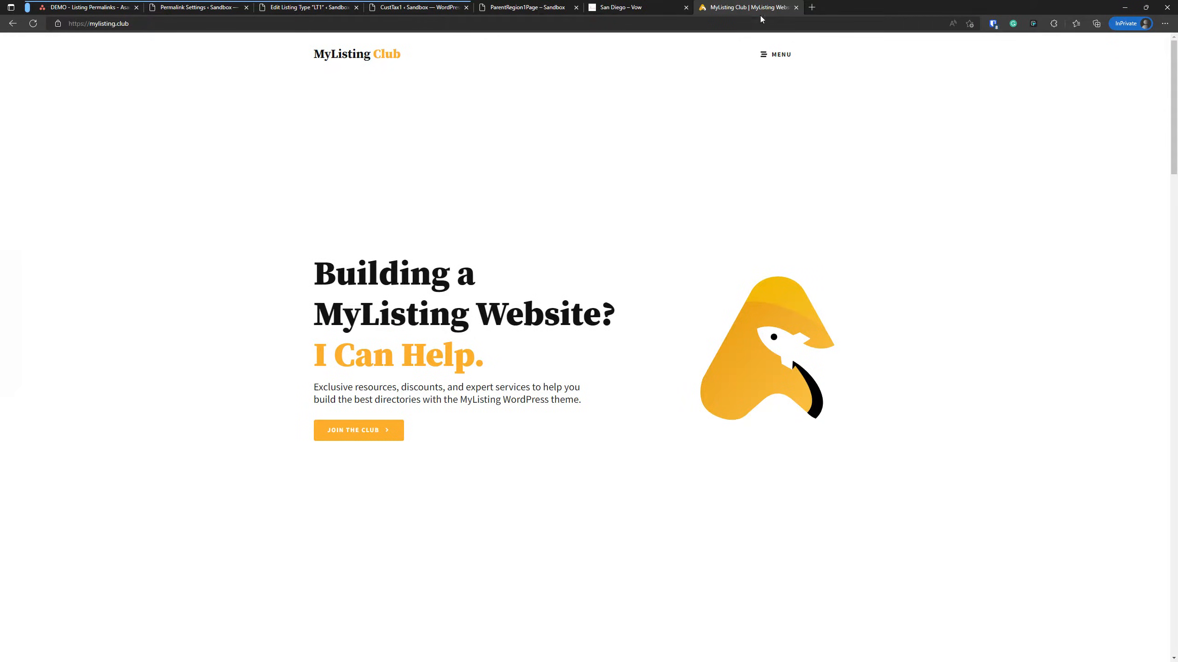
left_click(791, 55)
left_click(38, 361)
scroll(597, 361, "down", 15)
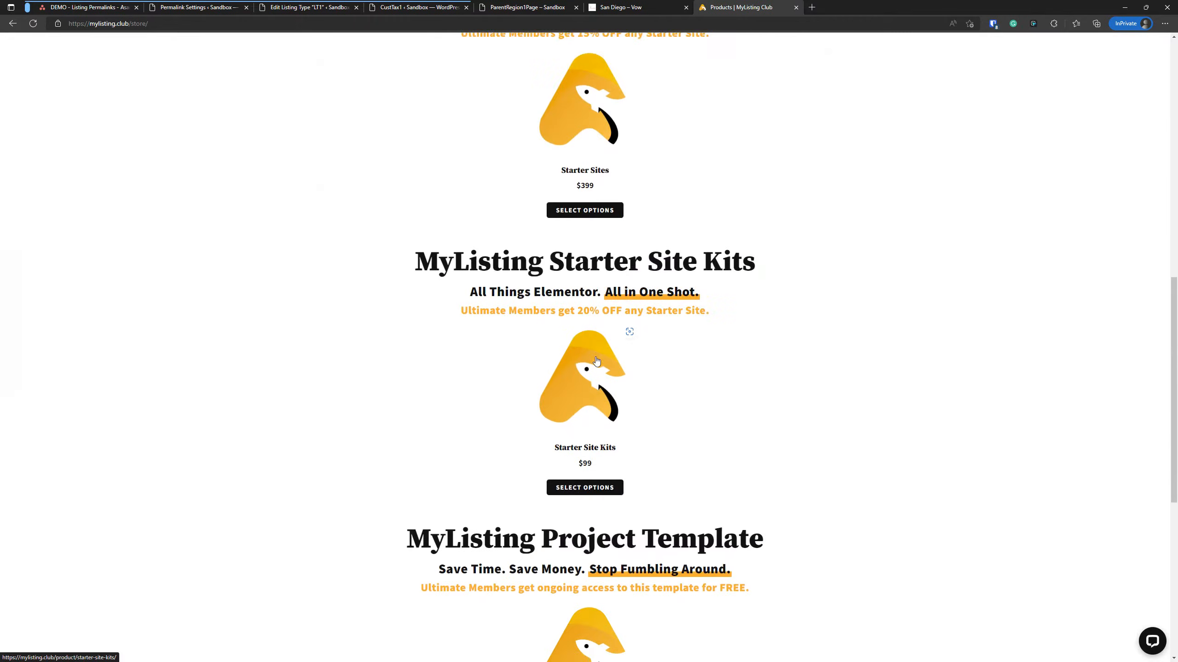
scroll(596, 361, "down", 3)
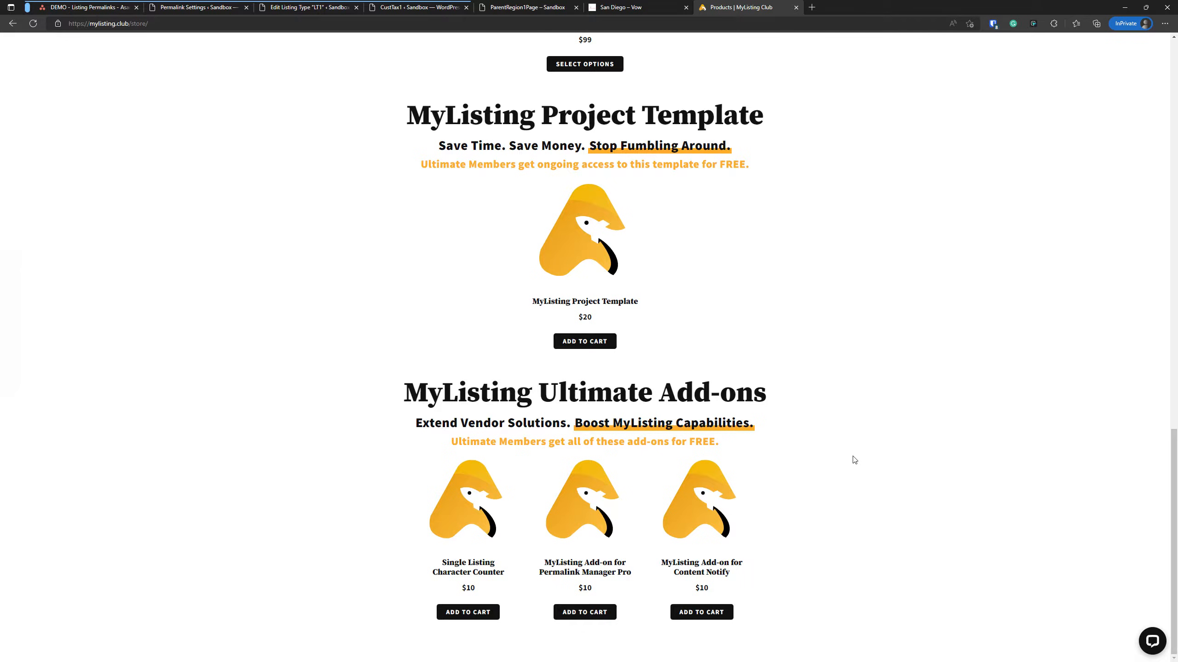
scroll(851, 460, "up", 6)
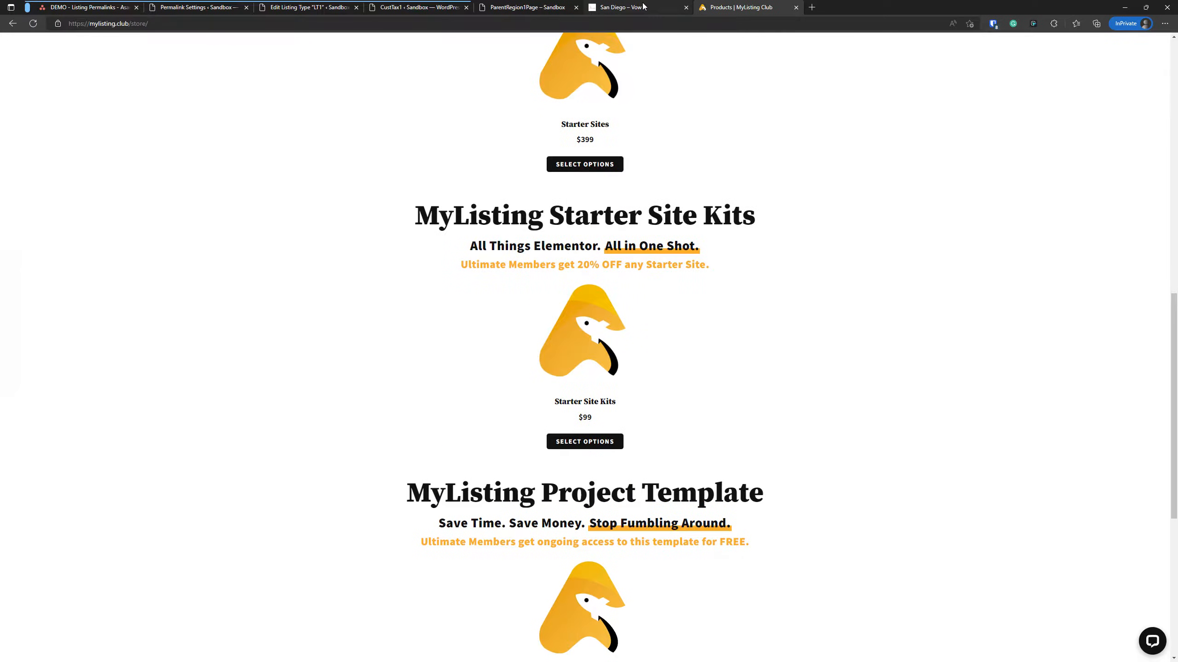
- Review the full URL path of the San Diego page on the Vow site and close its browser tab
left_click(642, 7)
left_click_drag(228, 25, 141, 23)
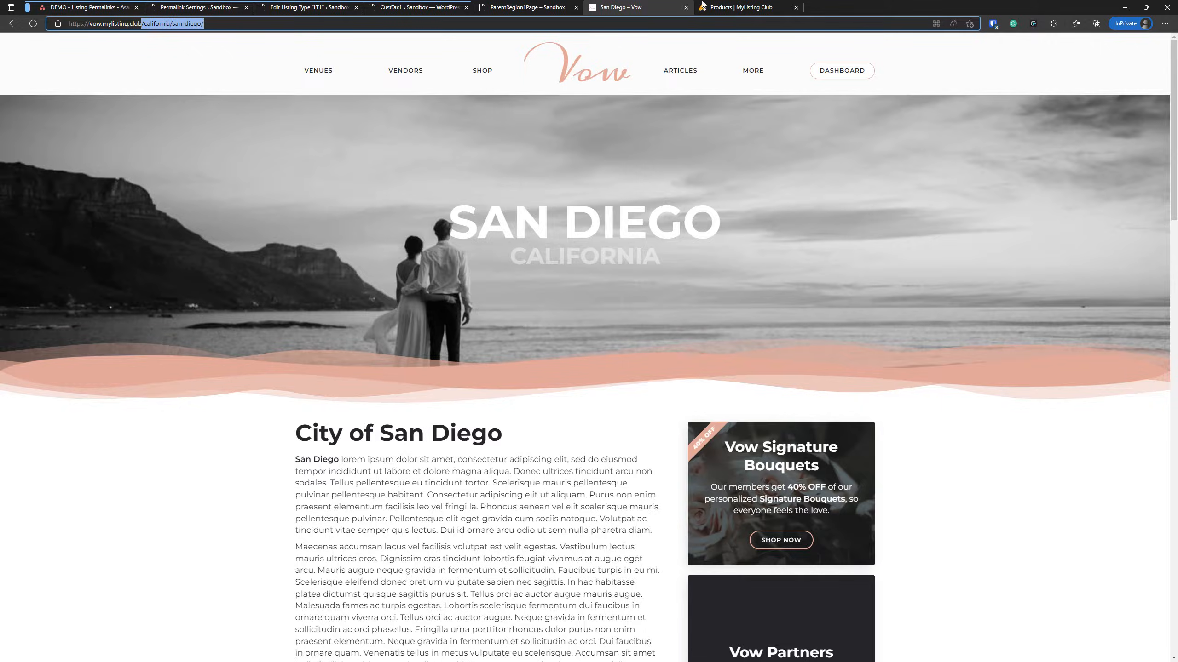
left_click(686, 9)
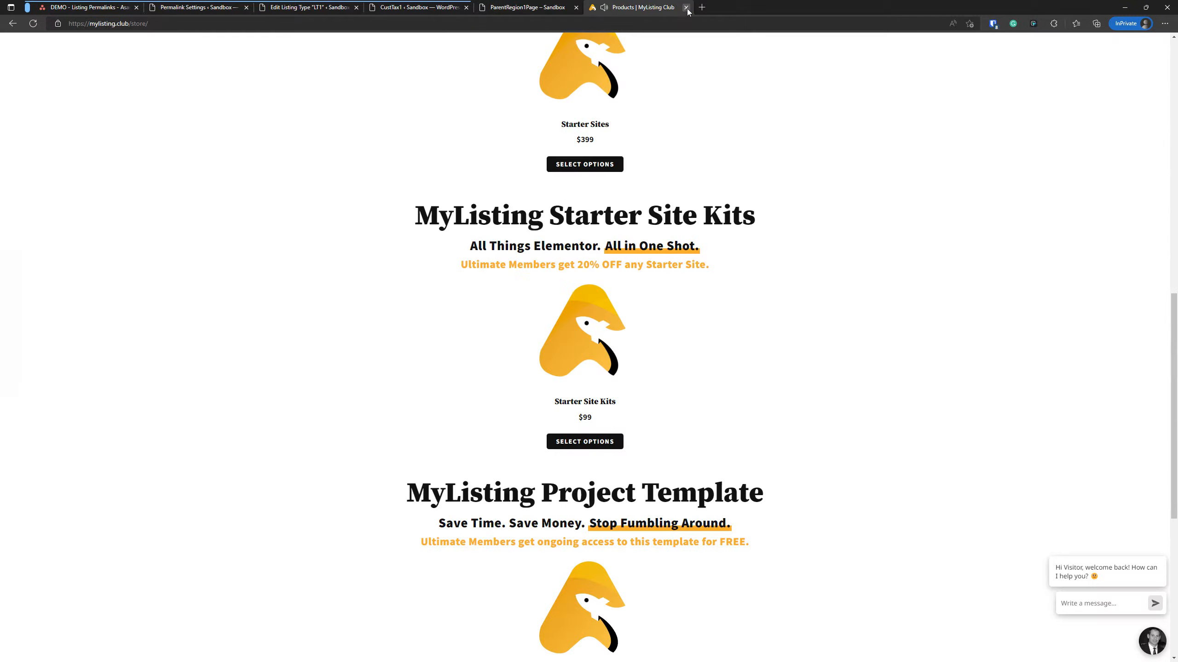
- Close the MyListing Club store tab and open the L1 listing from the Sandbox site's Explore page
left_click(686, 8)
left_click(220, 24)
left_click(242, 25)
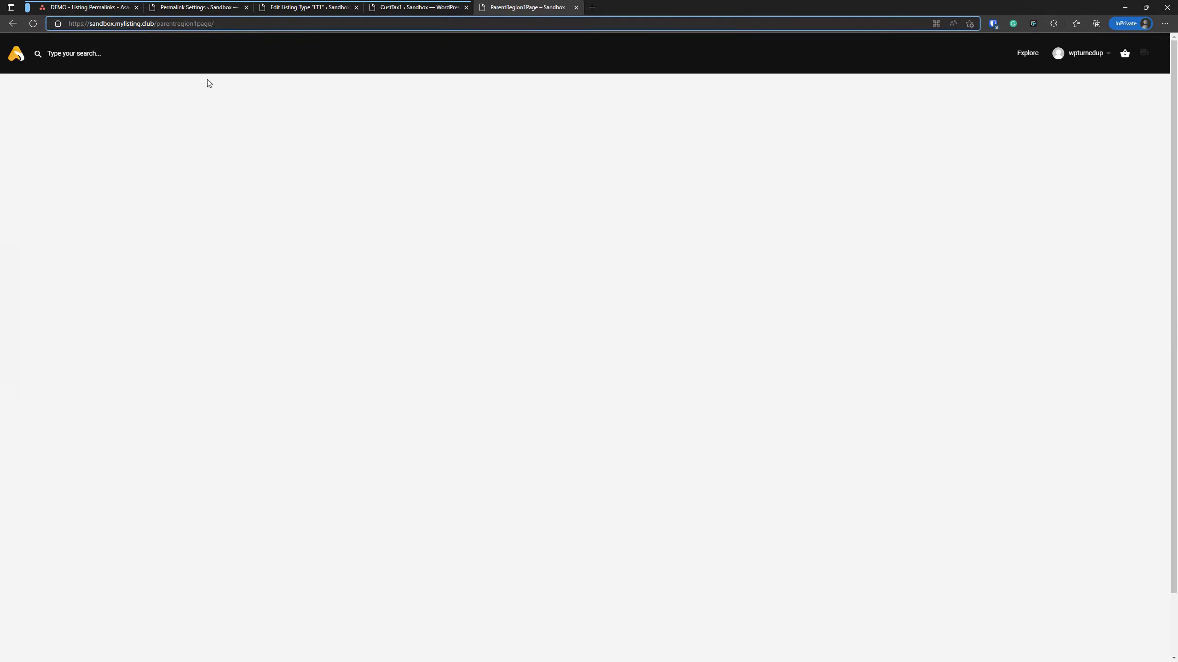
left_click(420, 7)
left_click(526, 7)
left_click(1026, 53)
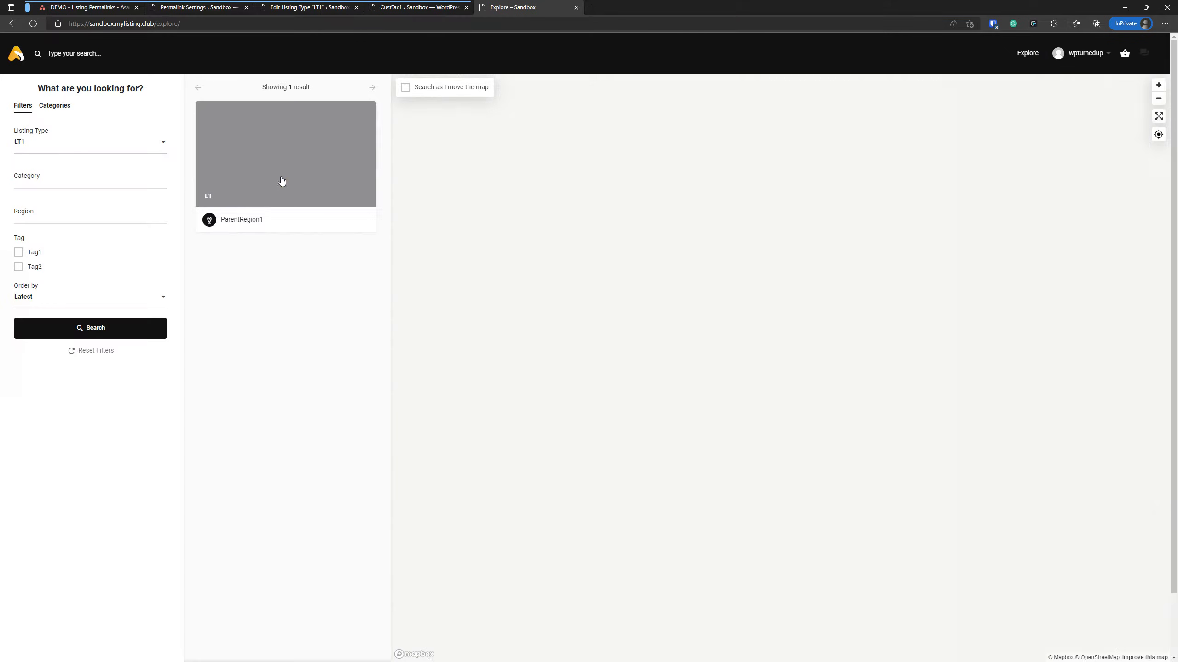
left_click(282, 181)
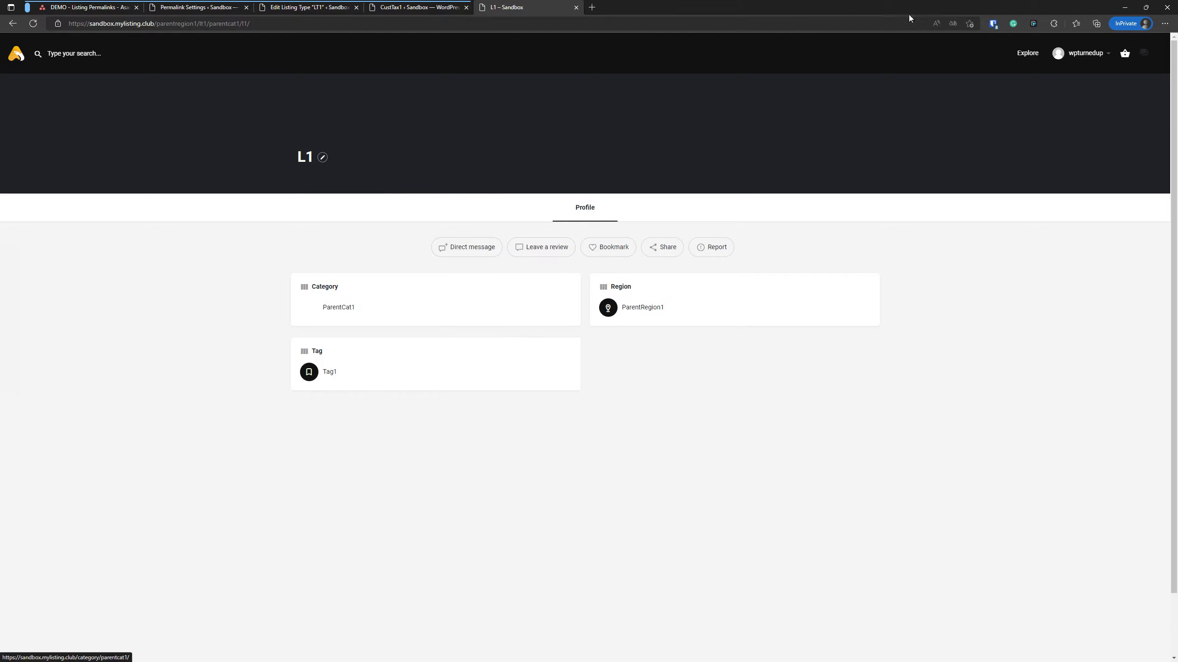
- Inspect the region, listing type and category segments in the L1 listing's URL
left_click(204, 24)
left_click(219, 24)
double_click(220, 24)
left_click(248, 23)
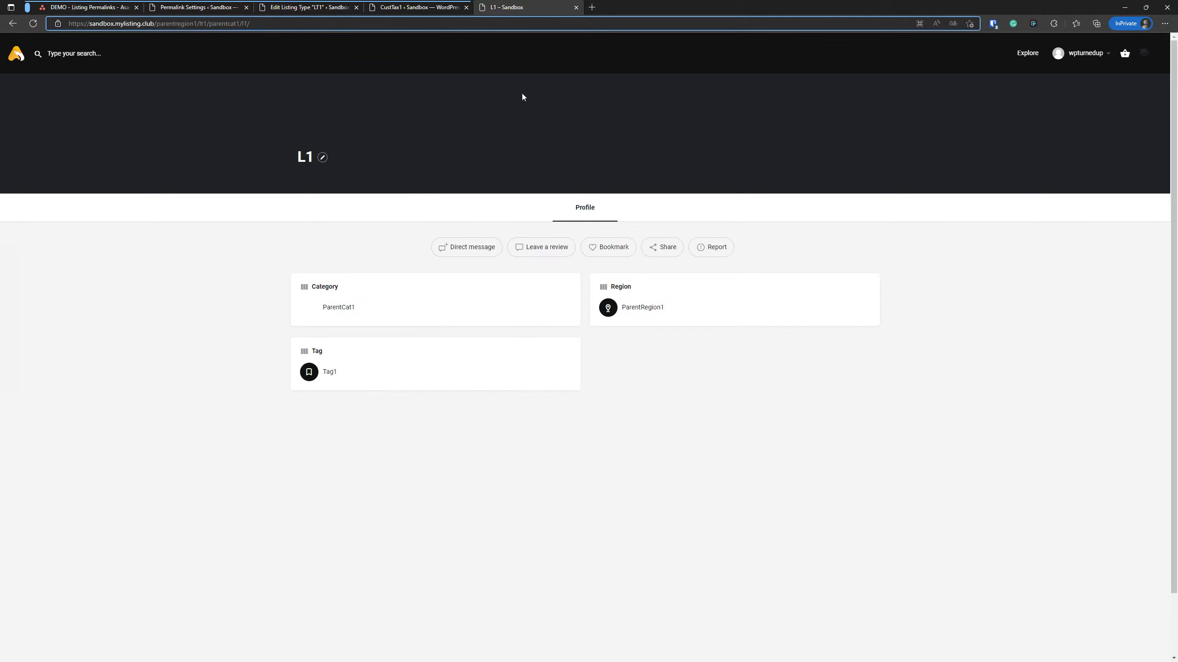
left_click(797, 499)
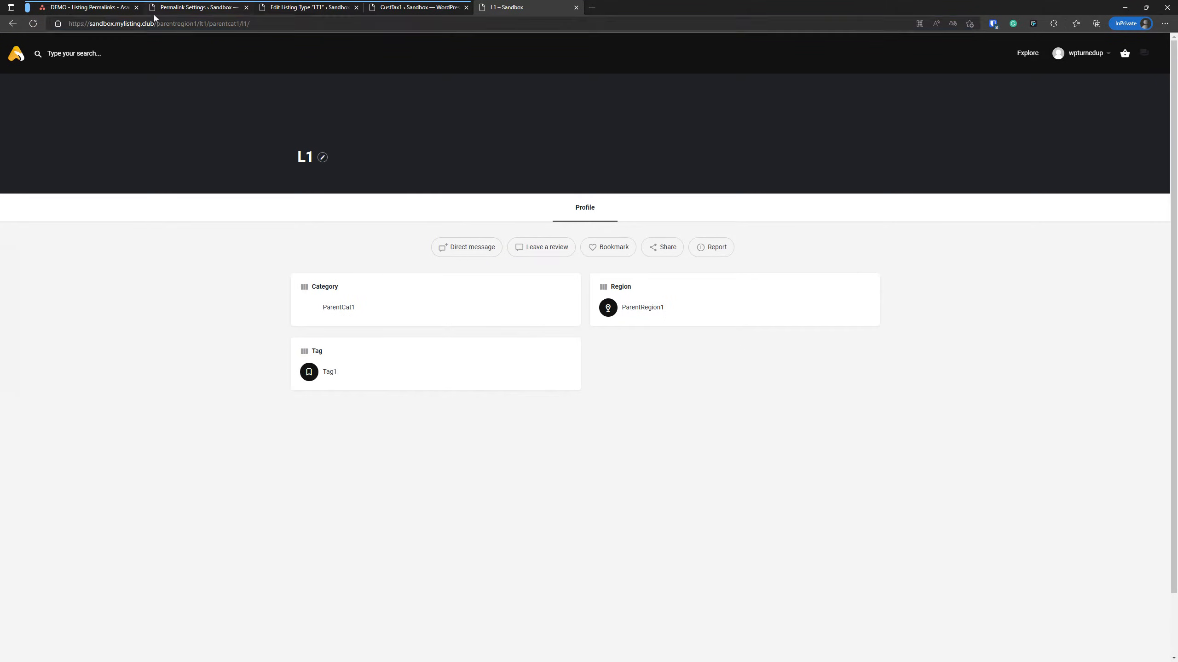
- Close the CustTax1 browser tab and open the listing Regions admin page in a new tab
left_click(177, 8)
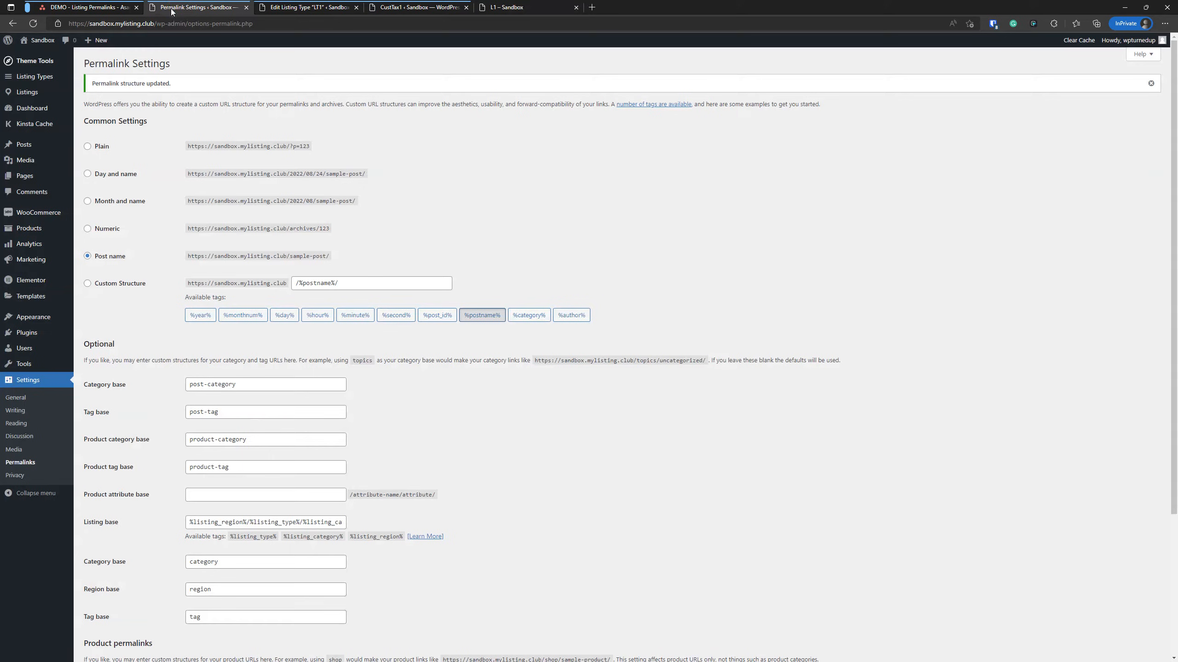
left_click(466, 7)
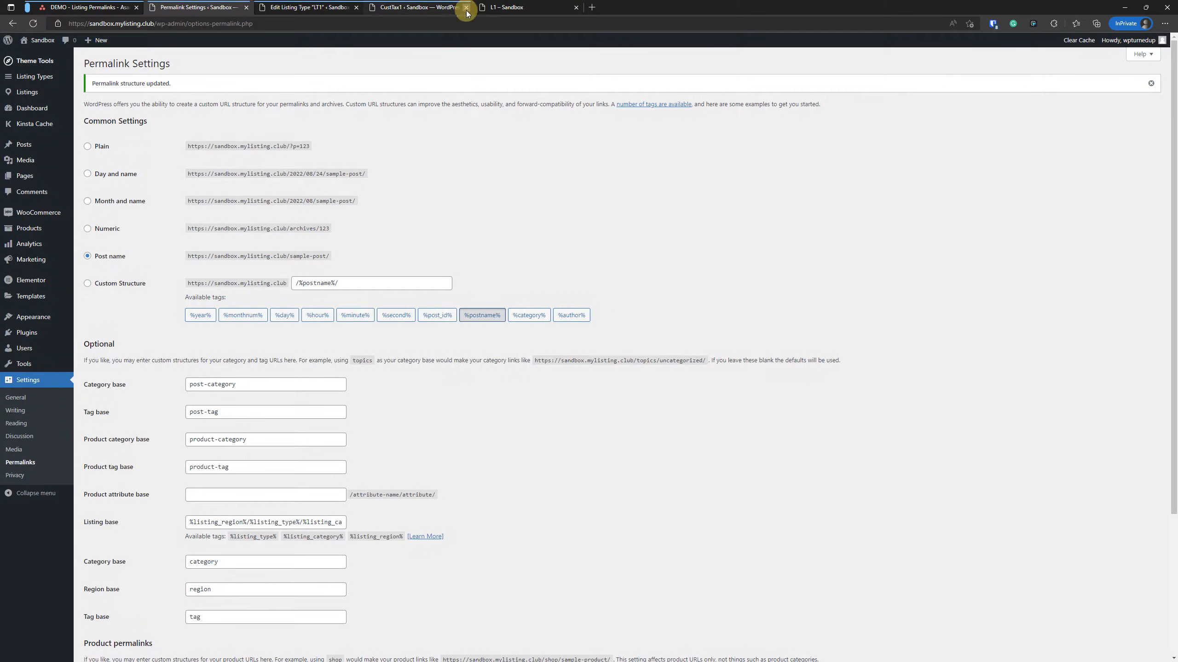
right_click(113, 132)
left_click(150, 145)
left_click(285, 6)
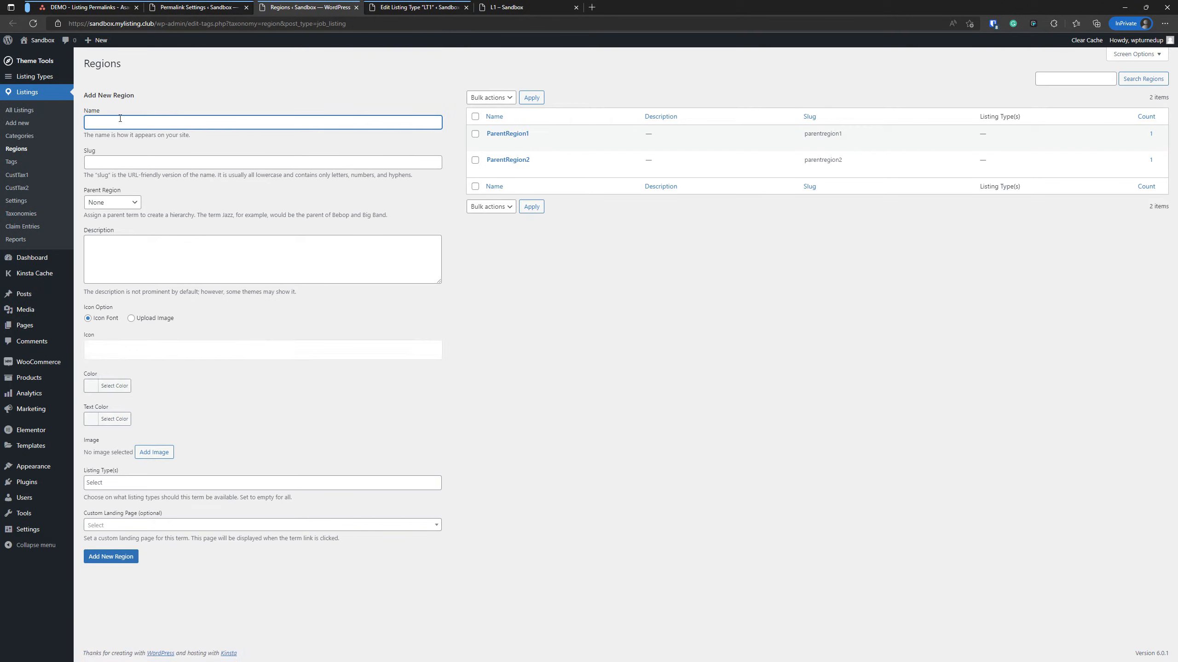
- Add a new region named ChildRegion1a with ParentRegion1 as its parent
type("ChildRegion")
left_click(109, 201)
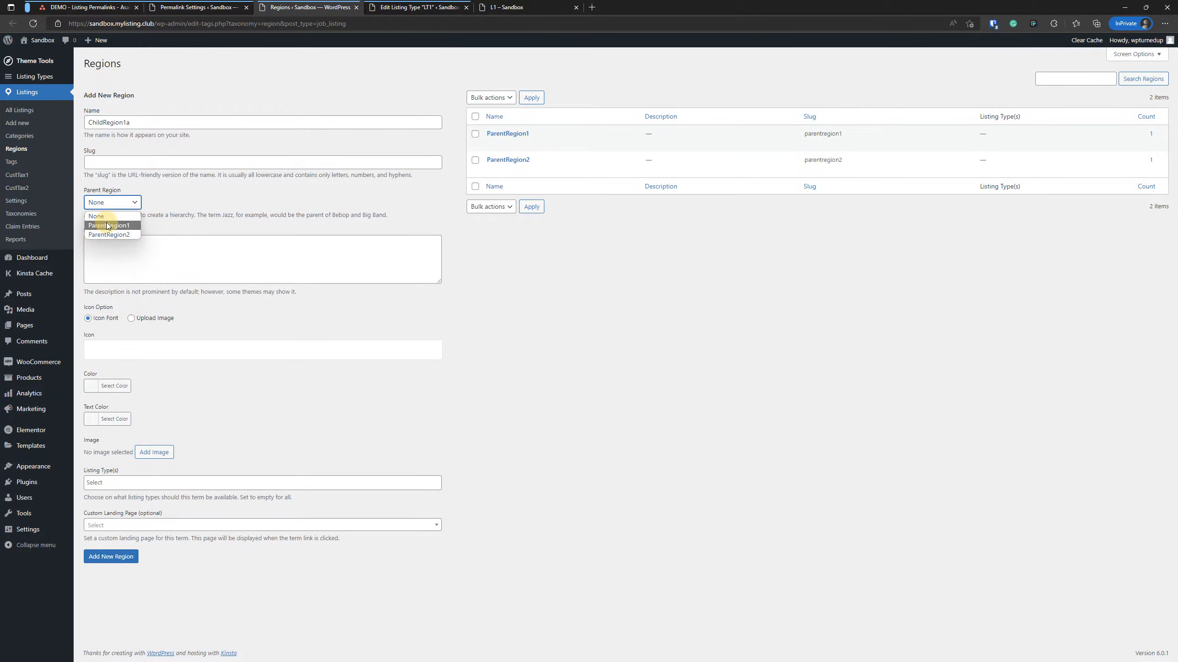
left_click(107, 225)
left_click(116, 556)
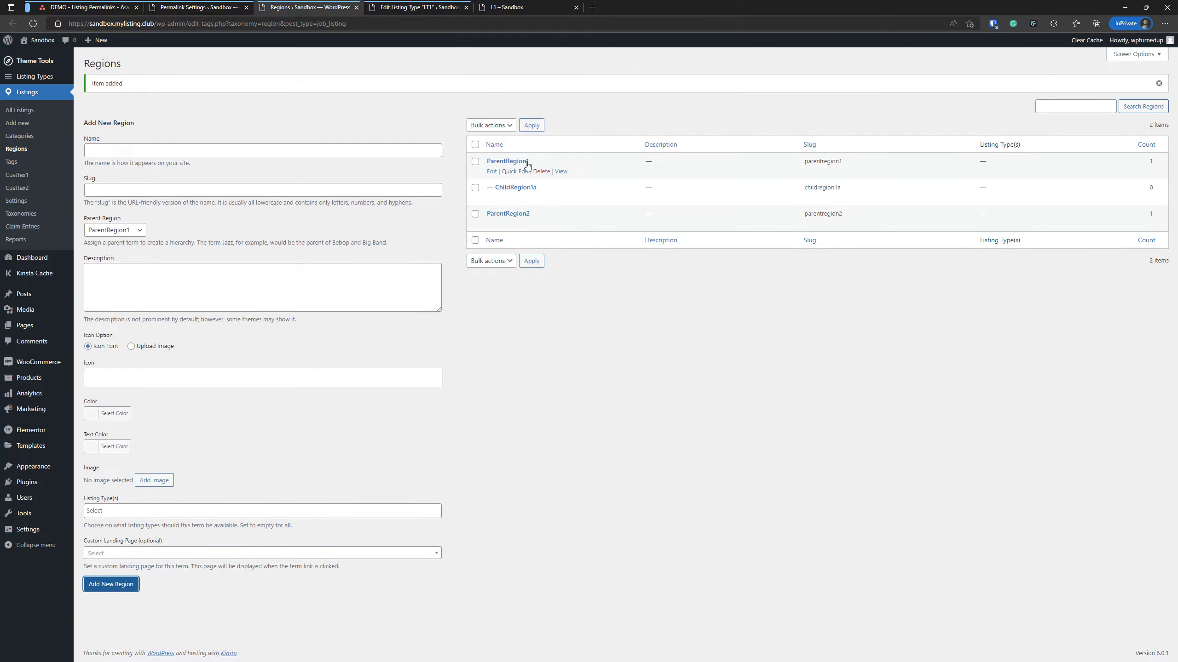
left_click(610, 384)
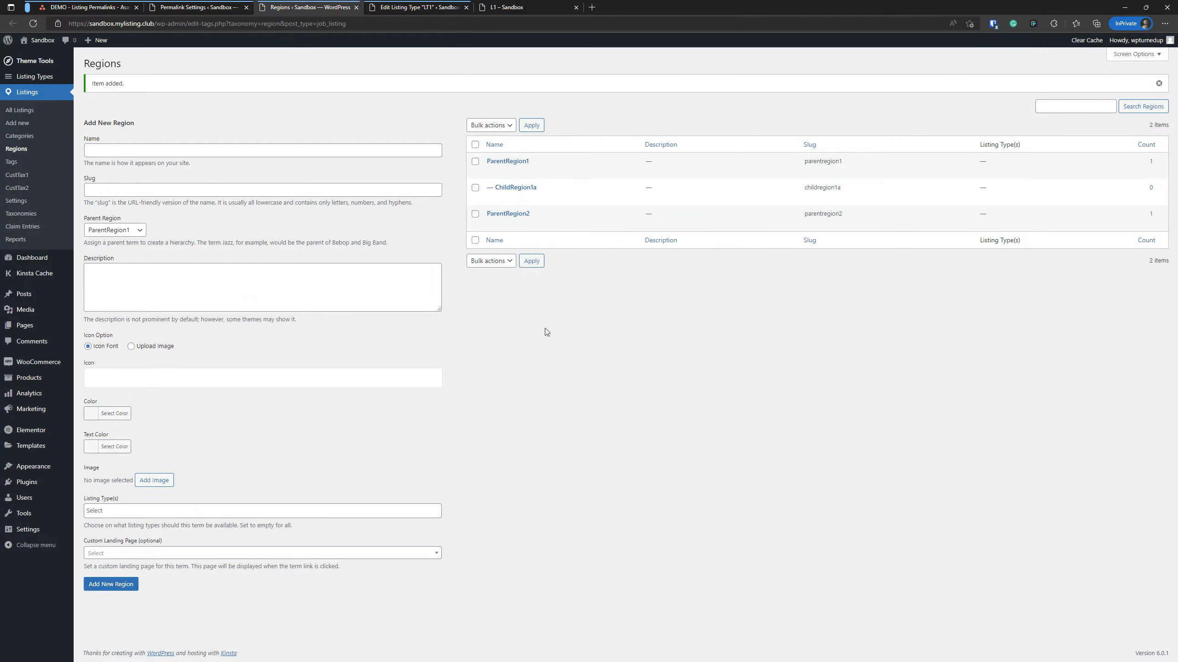
- Resave the unchanged WordPress permalink settings twice to refresh the URL structure
left_click(547, 5)
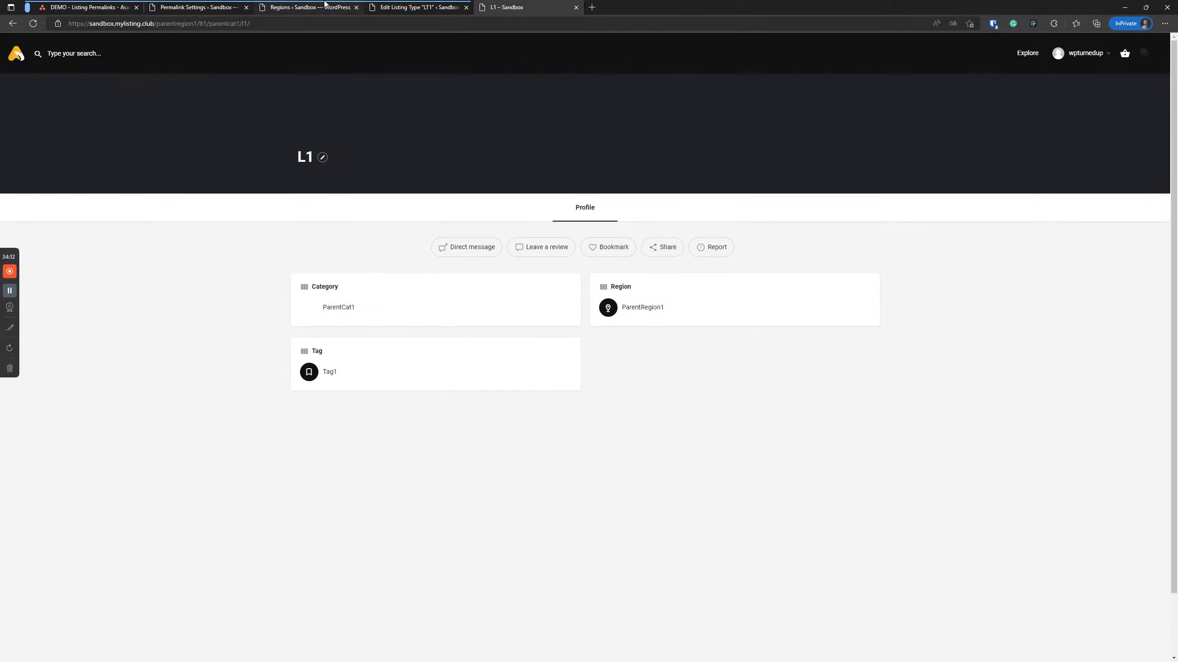
left_click(306, 7)
left_click(197, 7)
scroll(150, 463, "down", 2)
scroll(150, 540, "down", 1)
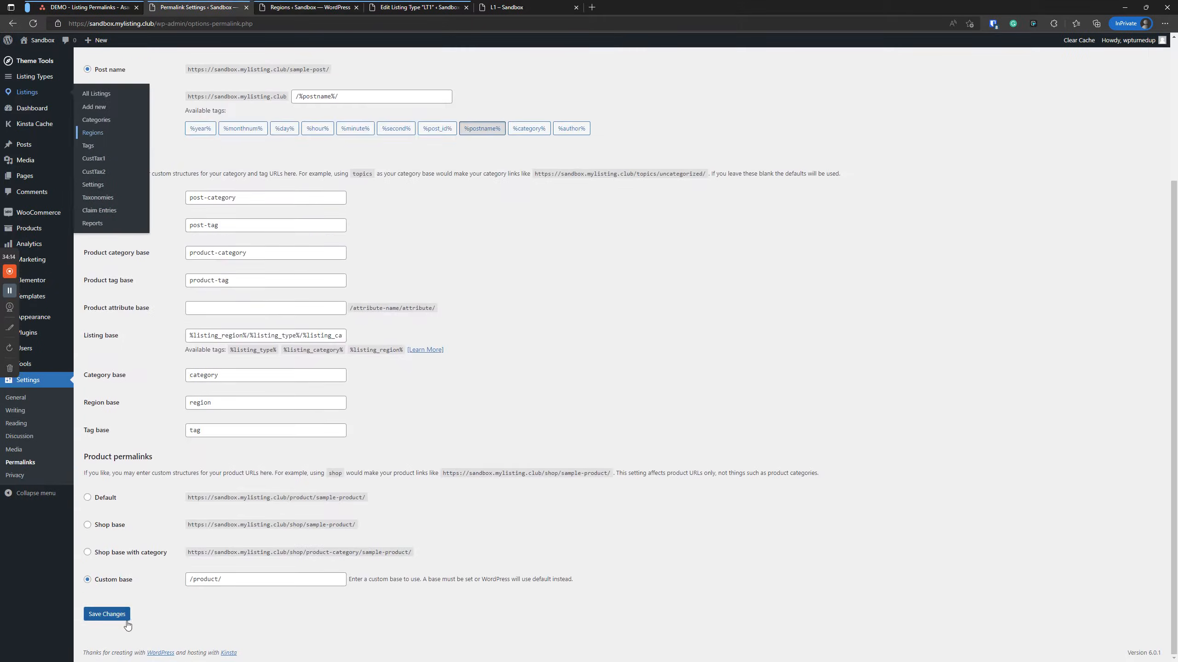
left_click(107, 617)
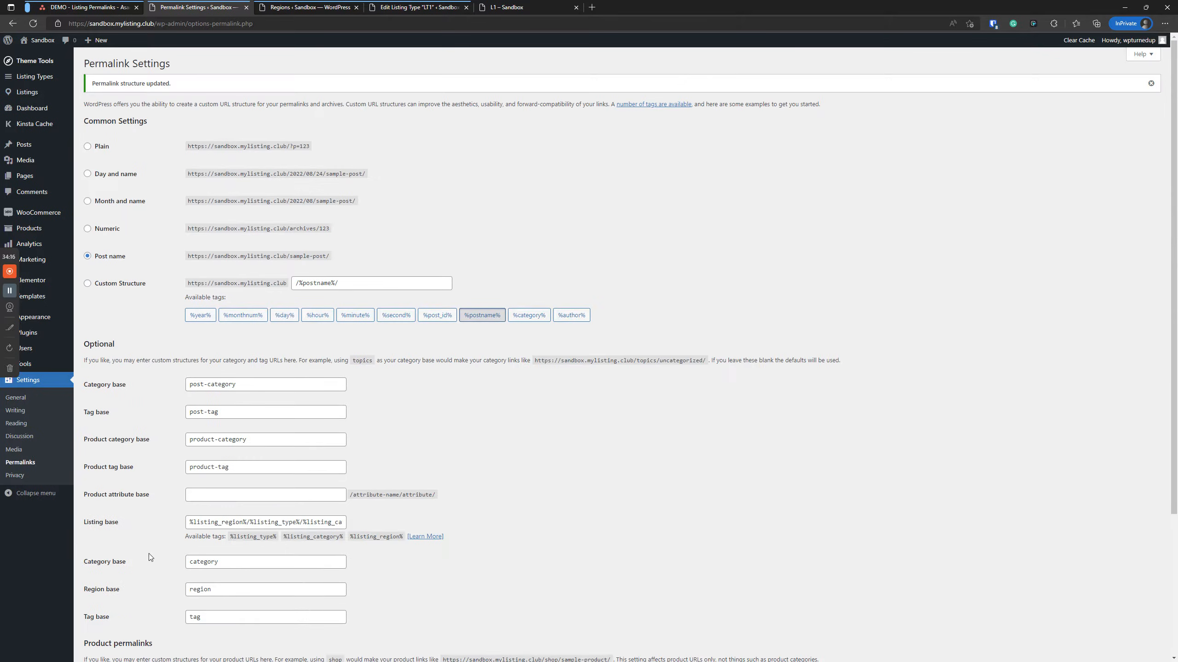
scroll(150, 546, "down", 4)
left_click(120, 614)
scroll(104, 621, "down", 5)
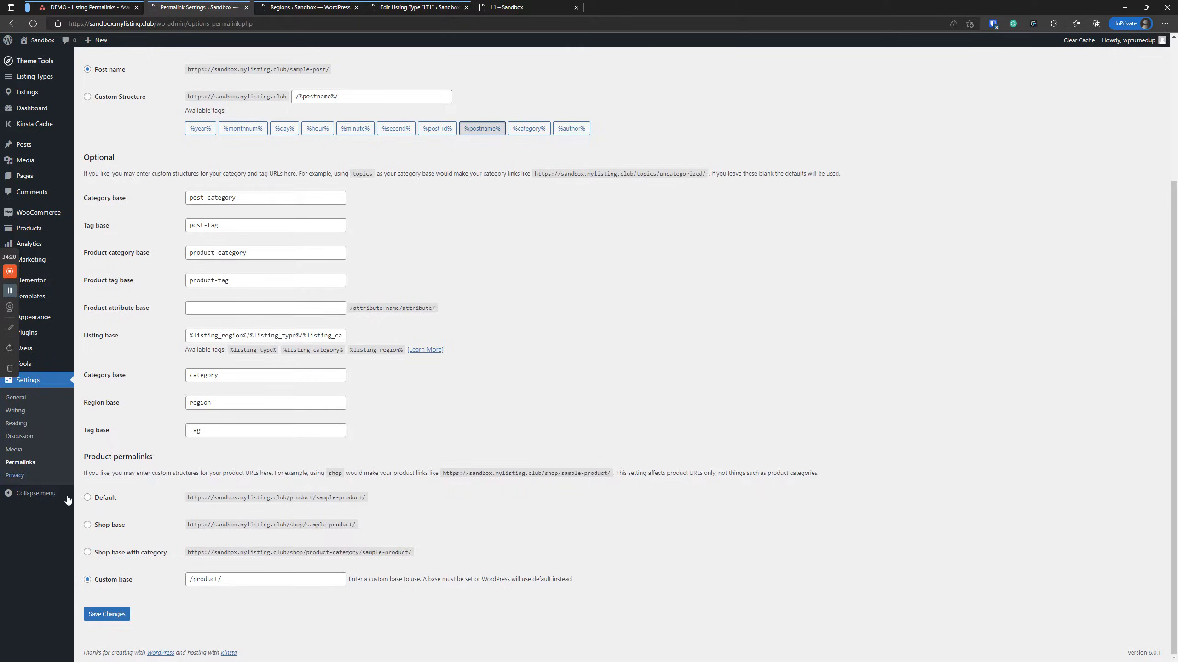
- Reload the L1 listing page and check the region segment of its URL
left_click(551, 5)
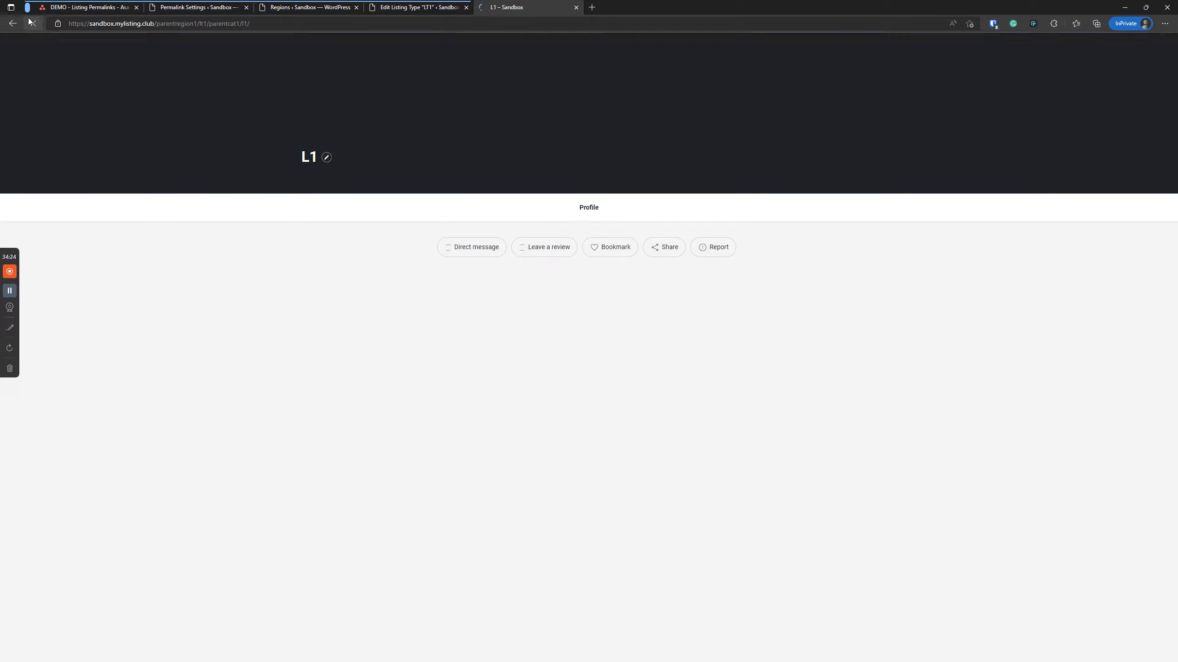
left_click(194, 355)
left_click(222, 26)
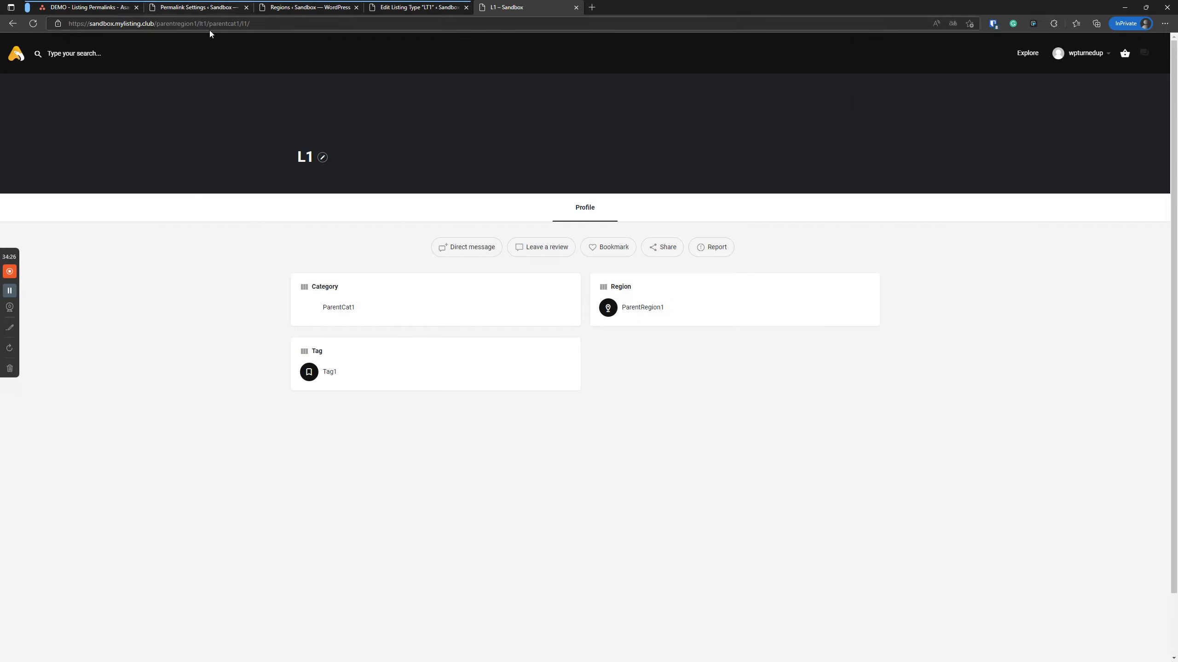
left_click(334, 514)
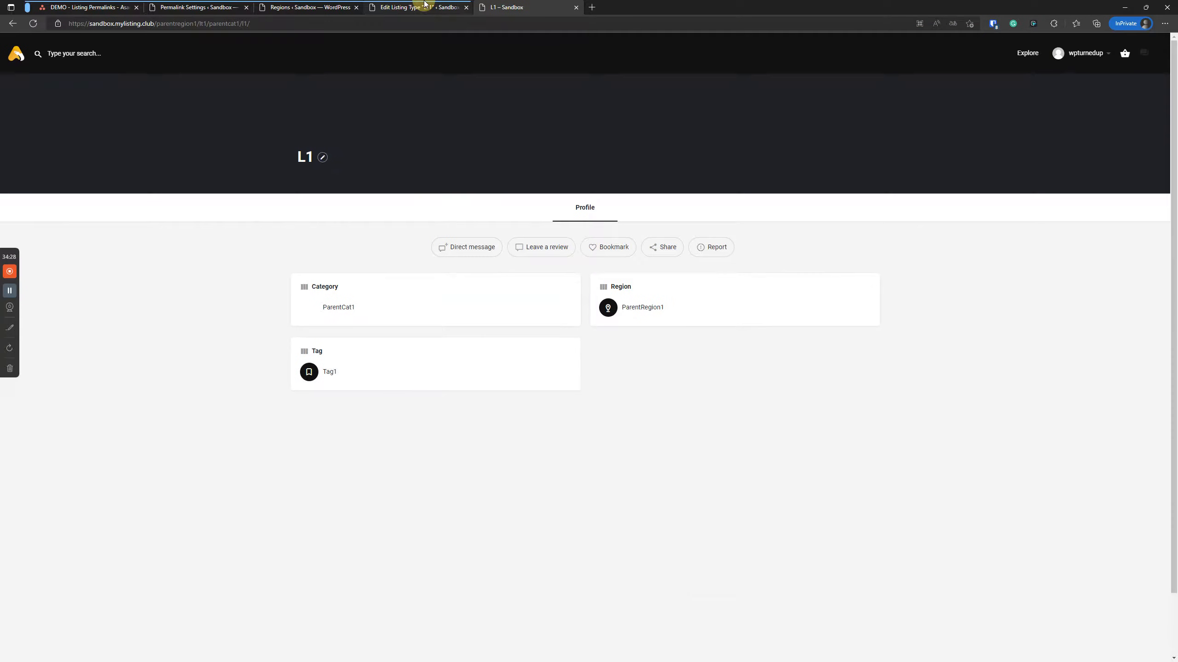
- Close the LT1 listing type tab and open the L1 listing for editing from the Listings page in a new tab
left_click(407, 5)
left_click(466, 7)
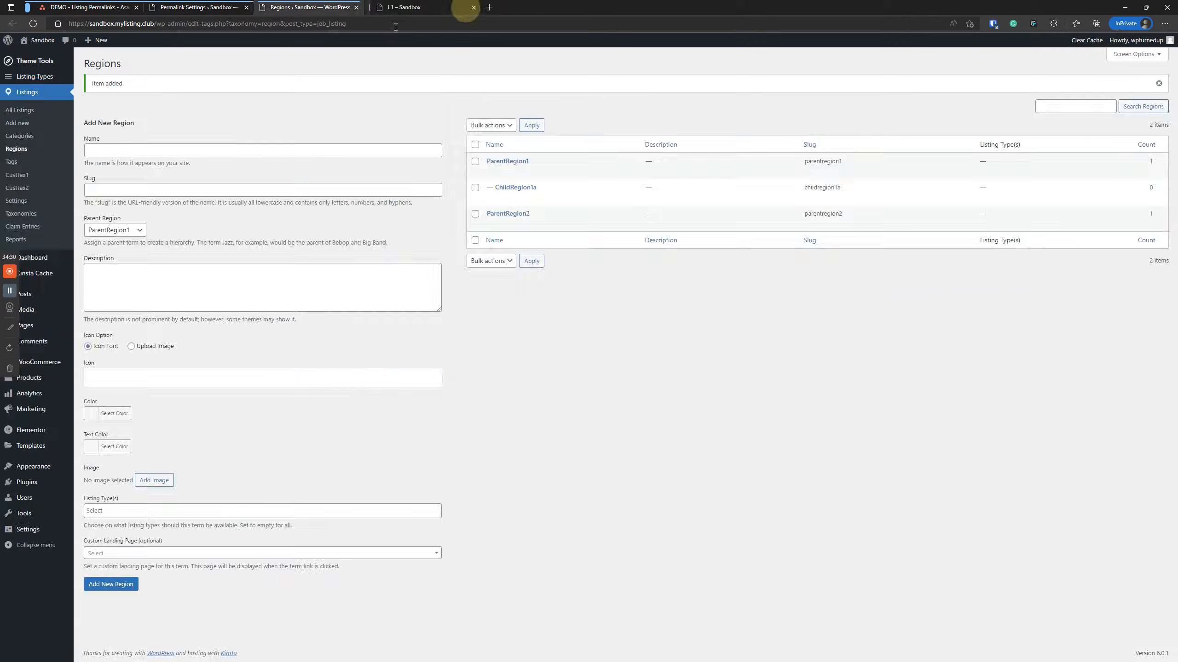
left_click(391, 5)
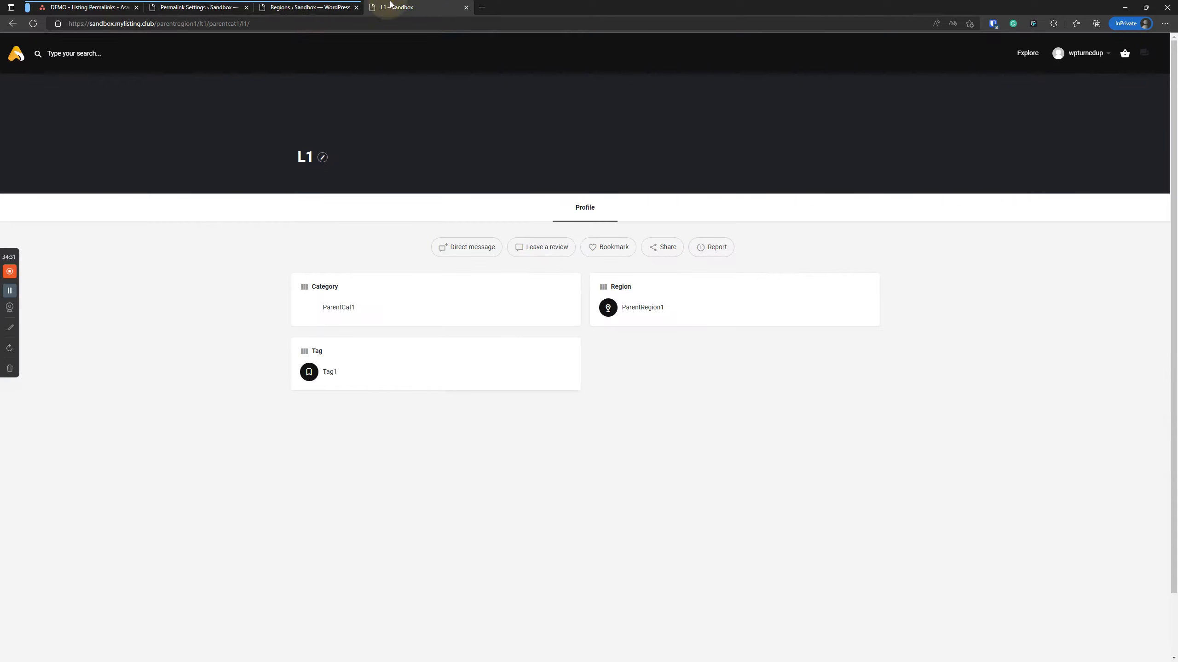
left_click(199, 7)
right_click(19, 92)
left_click(38, 98)
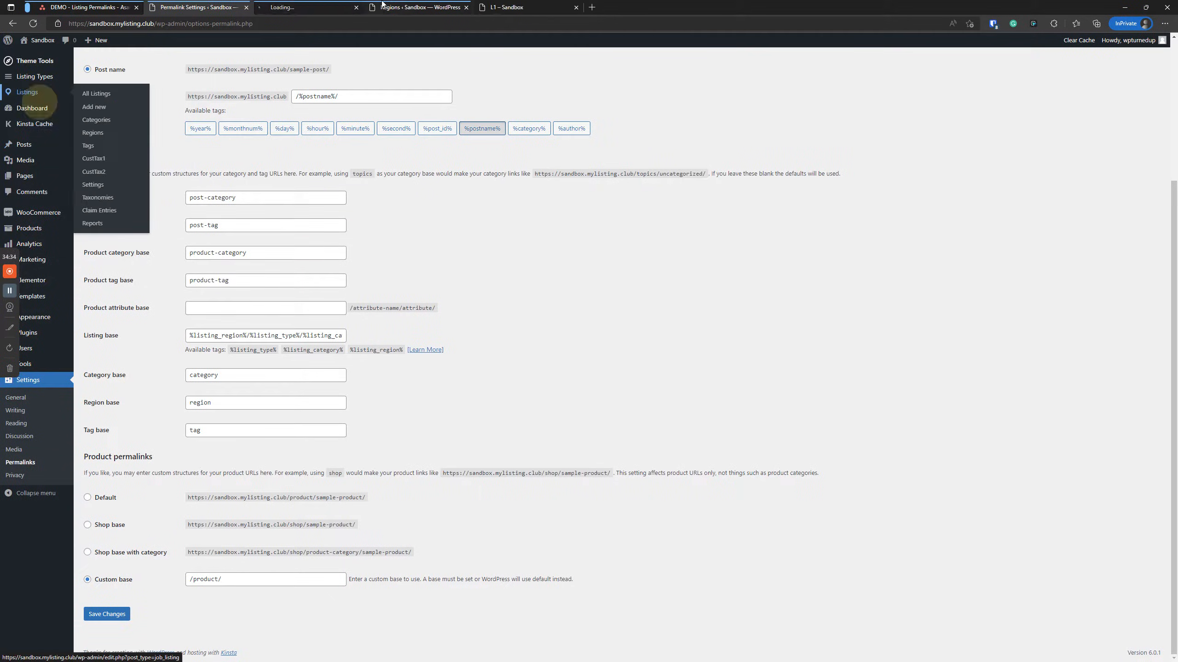
left_click(308, 7)
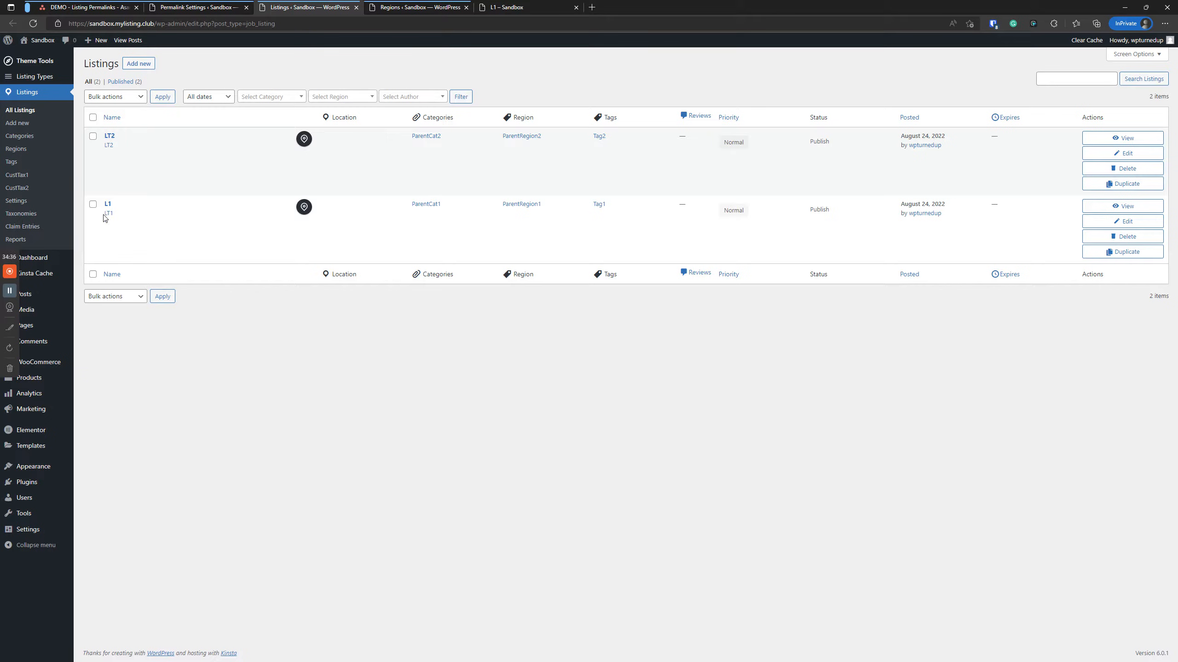
left_click(106, 205)
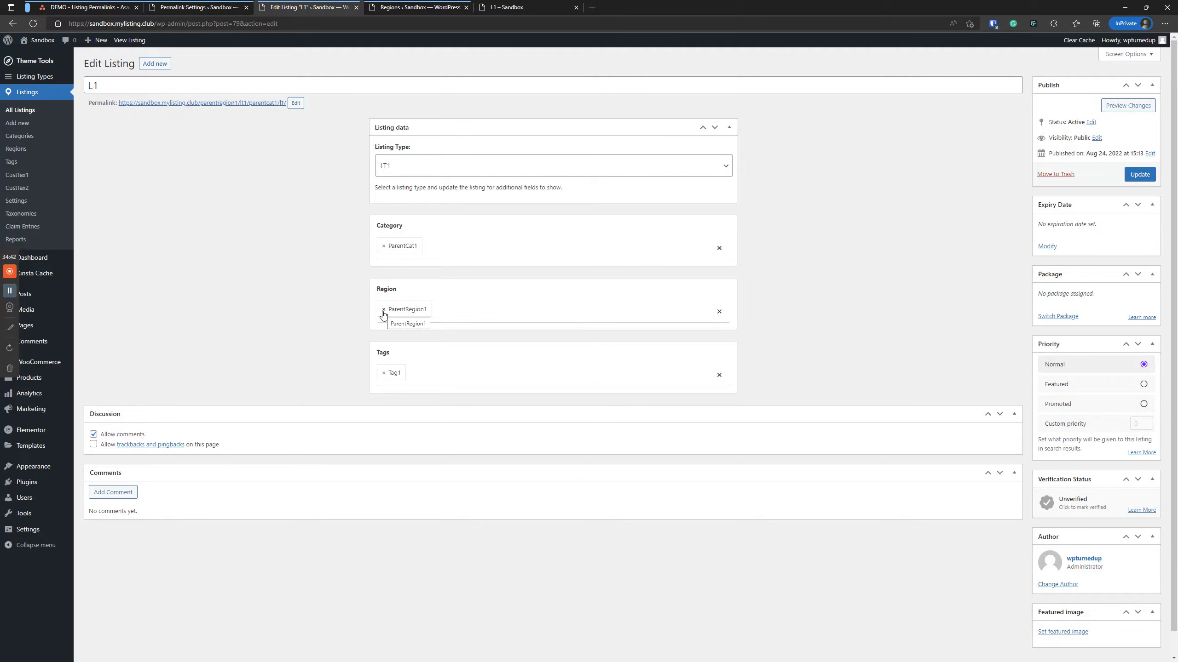
- Add ChildRegion1a to the L1 listing's regions and update the listing
left_click(450, 312)
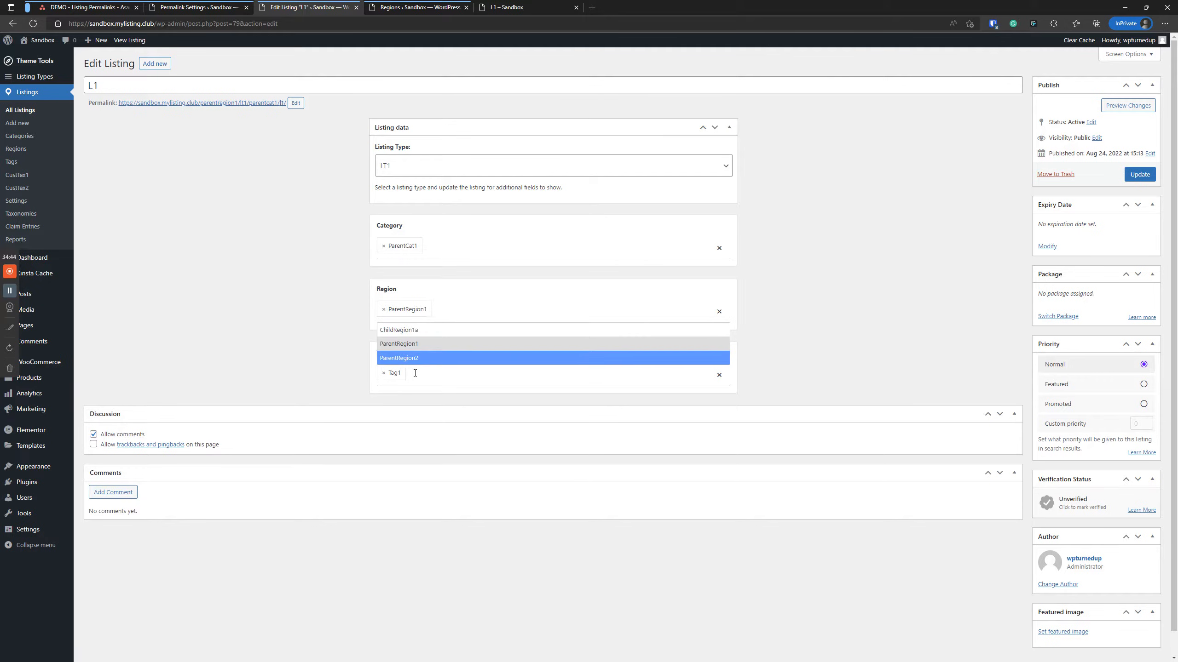
left_click(424, 330)
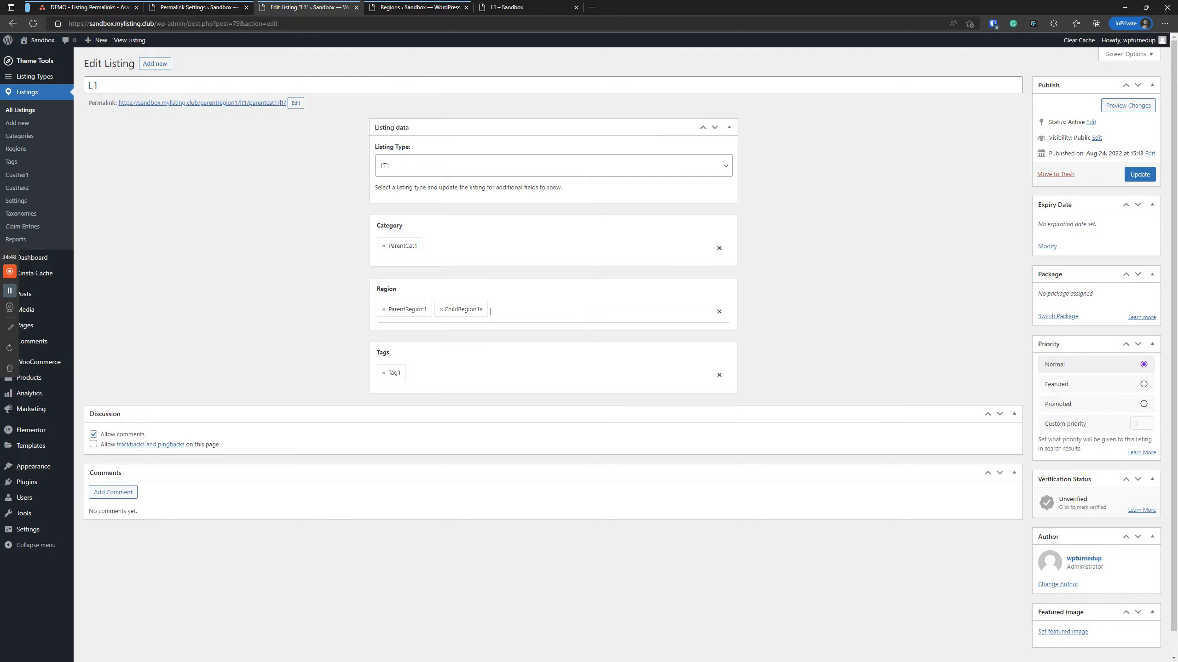
left_click(1138, 175)
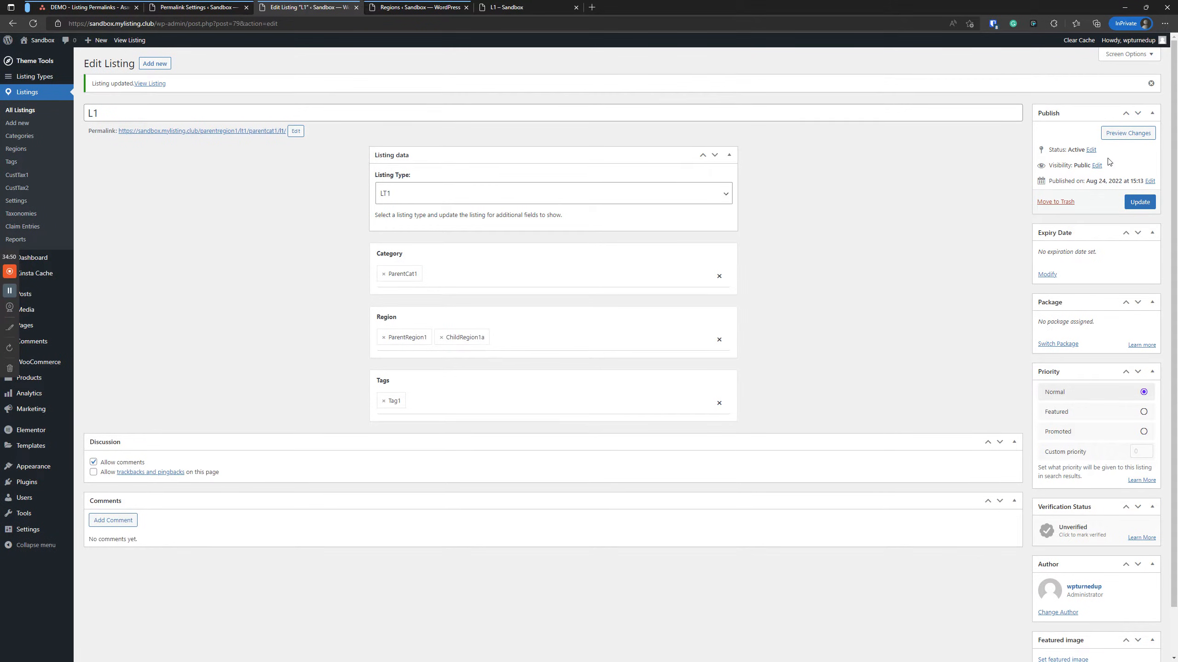
- Reload the public L1 page and check its assigned regions against its URL
left_click(506, 7)
left_click(282, 513)
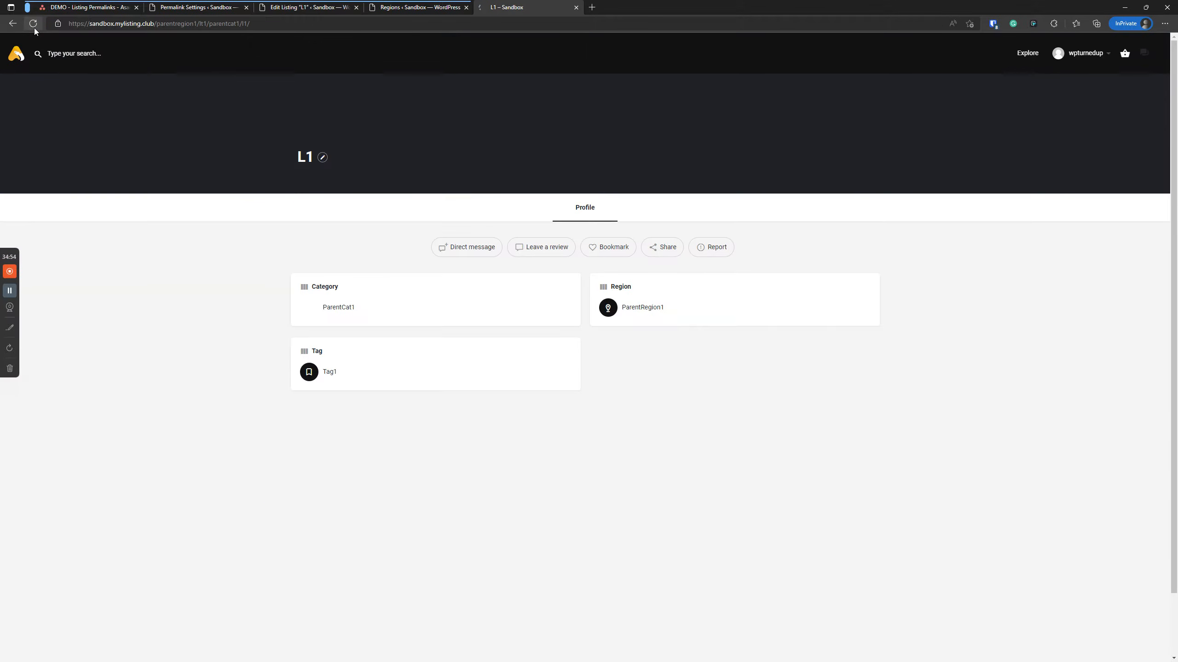
left_click(767, 522)
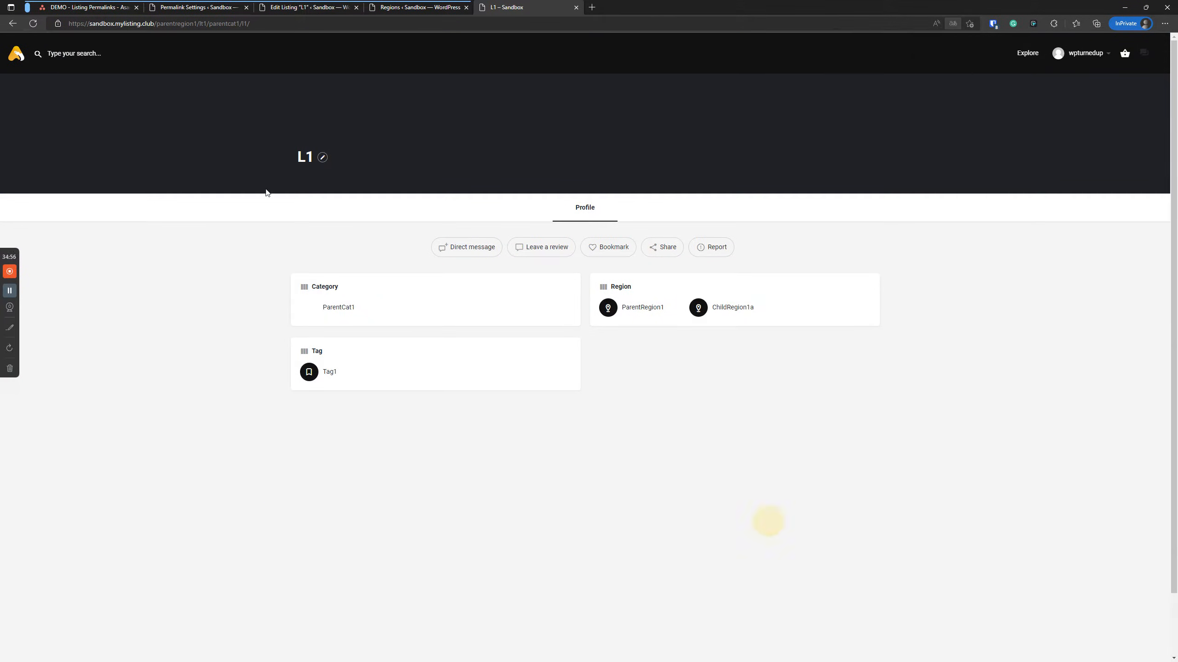
- Remove ParentRegion1 from the L1 listing's regions, keeping only ChildRegion1a, and update the listing
left_click(443, 4)
left_click_drag(311, 5, 422, 7)
left_click(383, 339)
left_click(785, 311)
left_click(1139, 202)
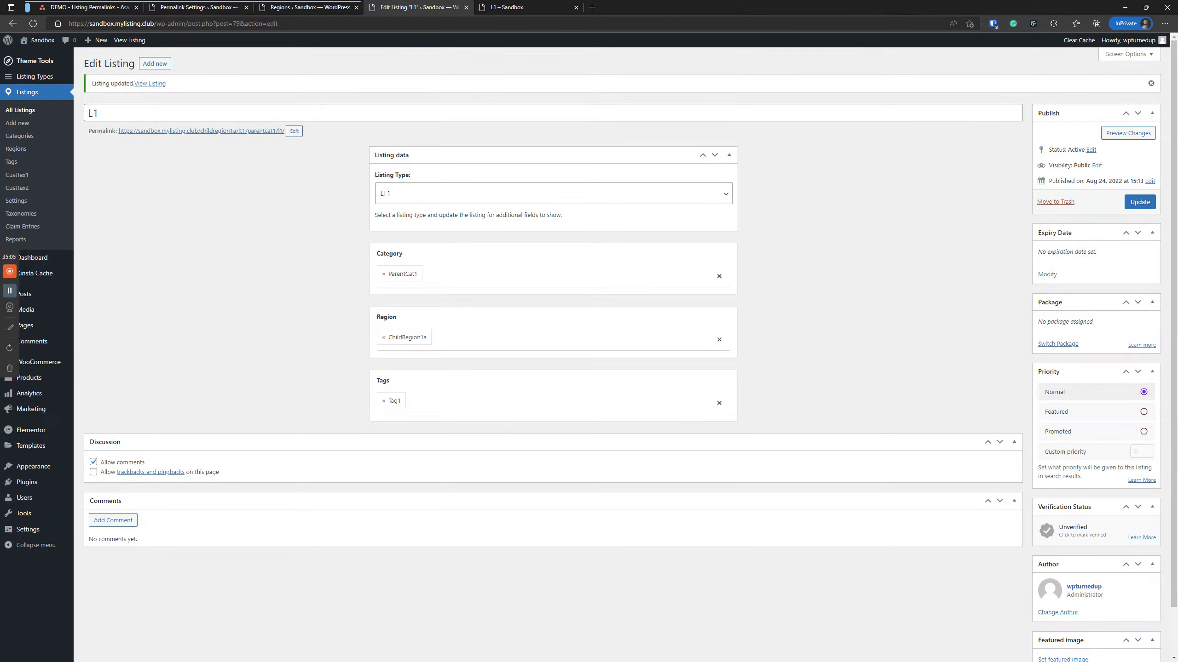
- Reload the public L1 page with only the child region assigned and inspect its URL path
left_click(507, 7)
left_click(33, 24)
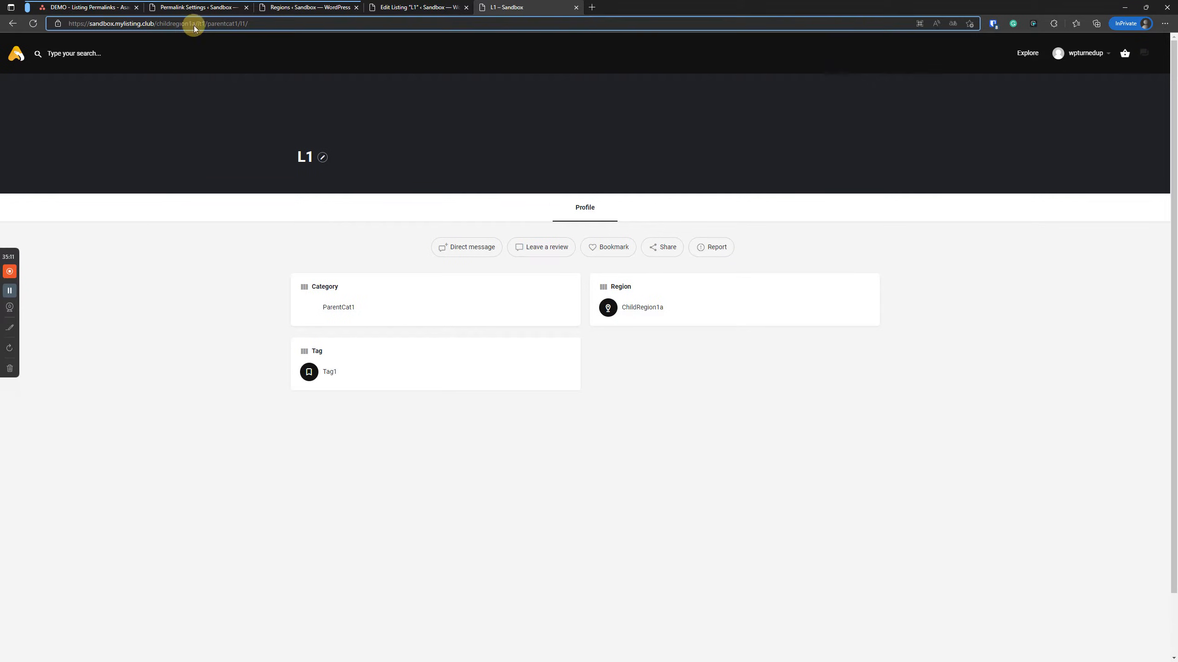
- Compare L1's assigned region with the Regions hierarchy and the Listing base permalink setting
left_click(400, 8)
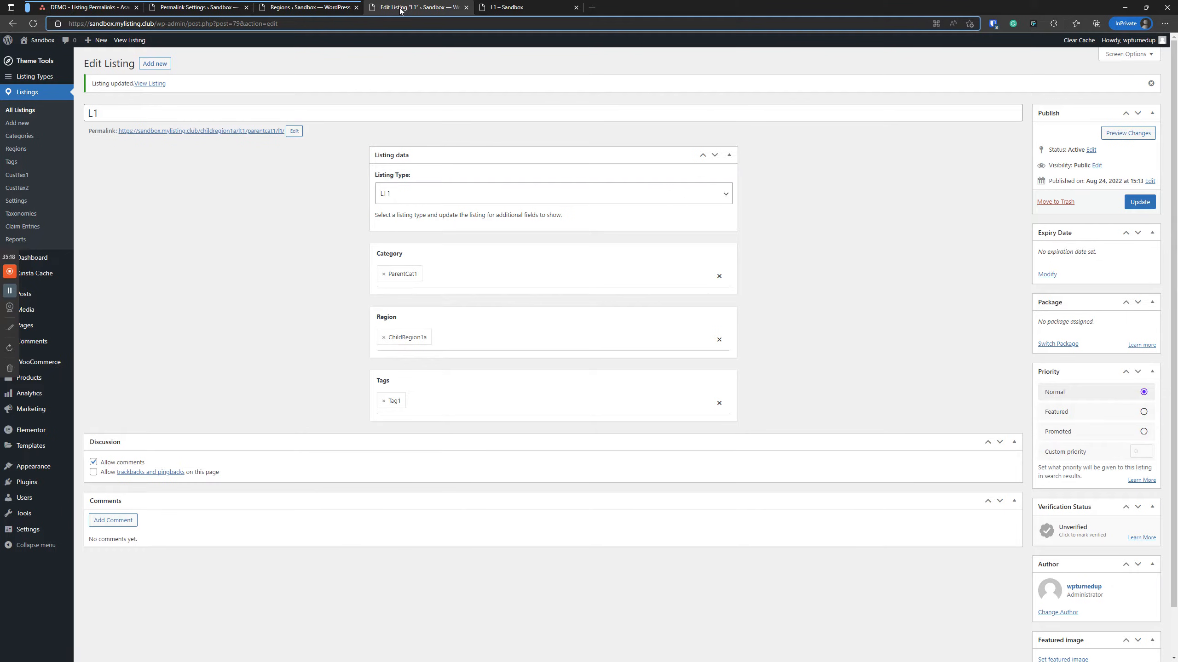
left_click(307, 7)
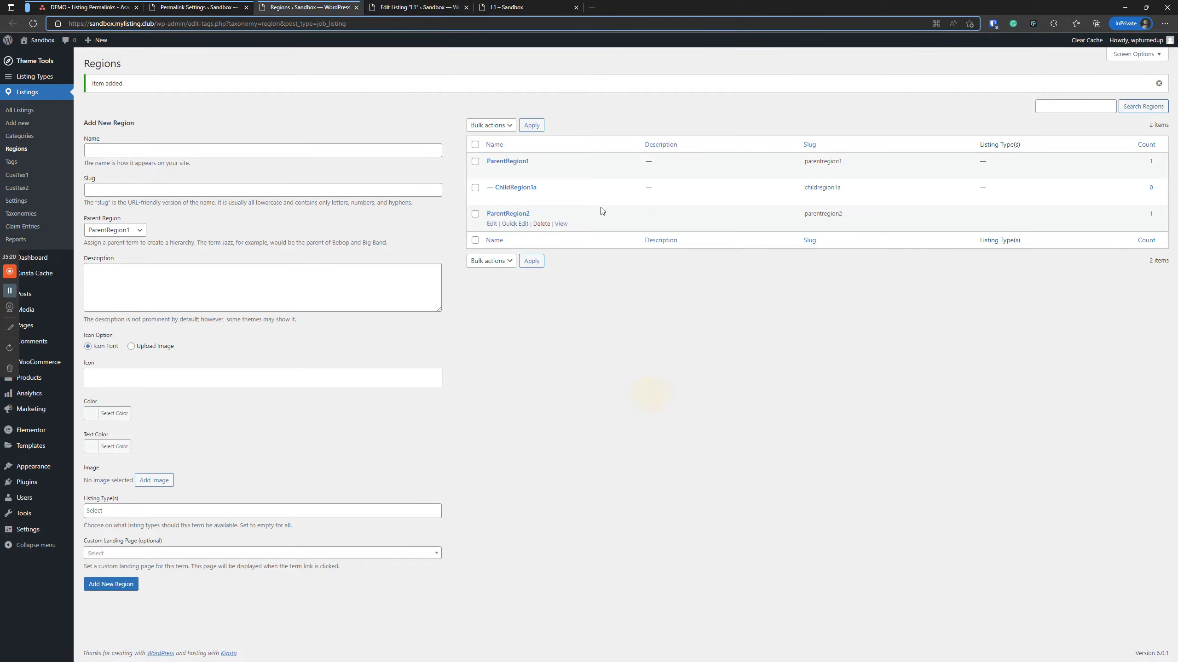
left_click(220, 7)
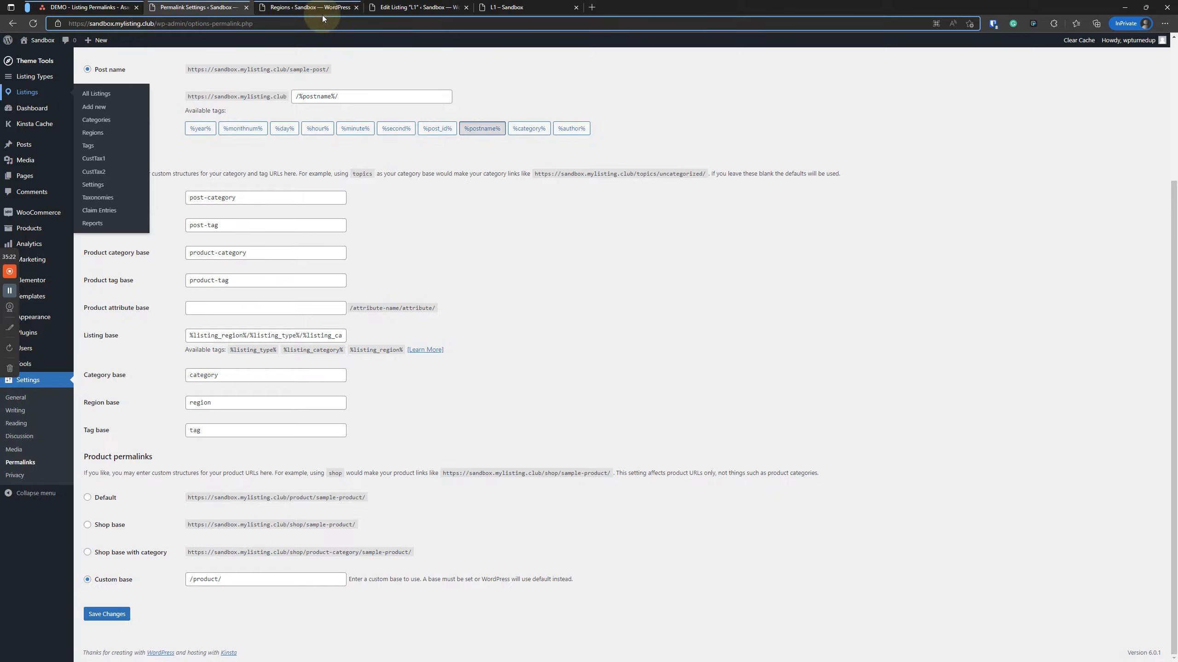
left_click(322, 8)
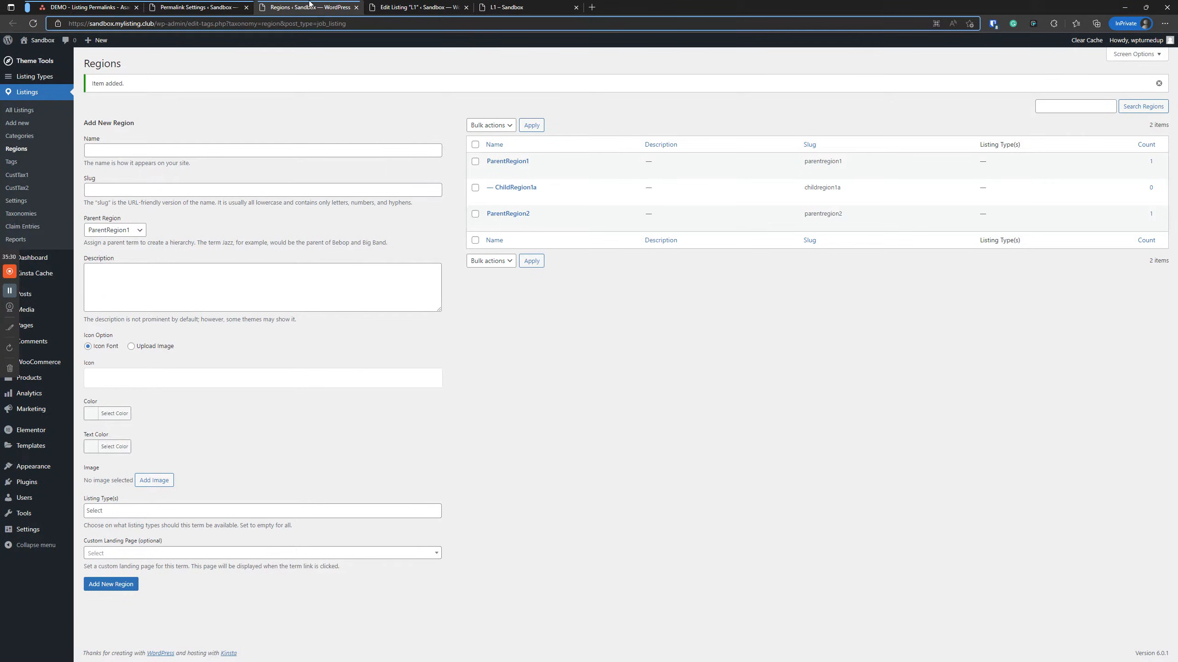
left_click(408, 7)
left_click(334, 7)
left_click(197, 8)
left_click(274, 7)
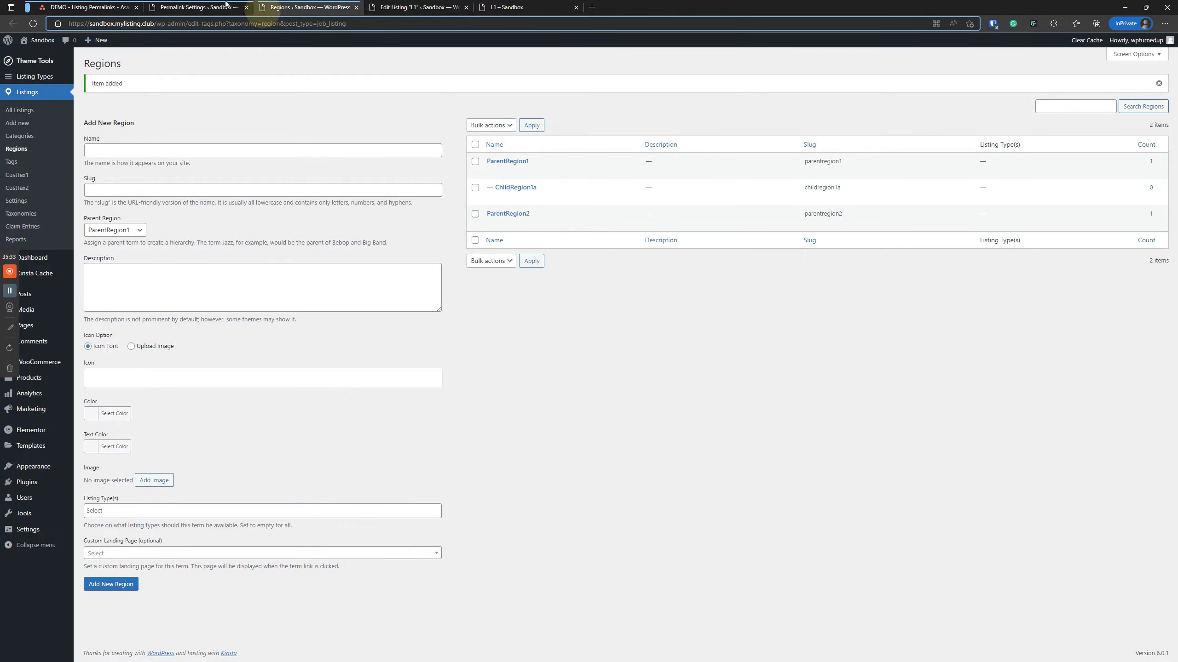
- Replace L1's ChildRegion1a with ParentRegion1 and ParentRegion2, update the listing, and reload its public page to check the URL
left_click(417, 7)
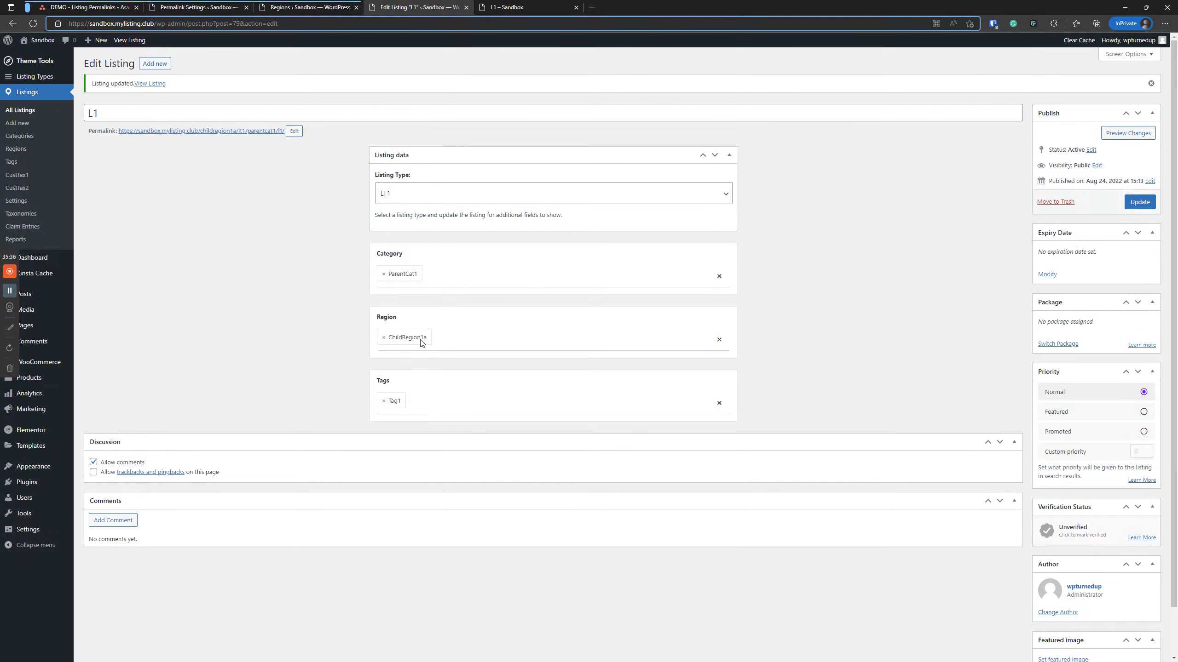
left_click(384, 338)
left_click(441, 339)
left_click(412, 372)
left_click(474, 339)
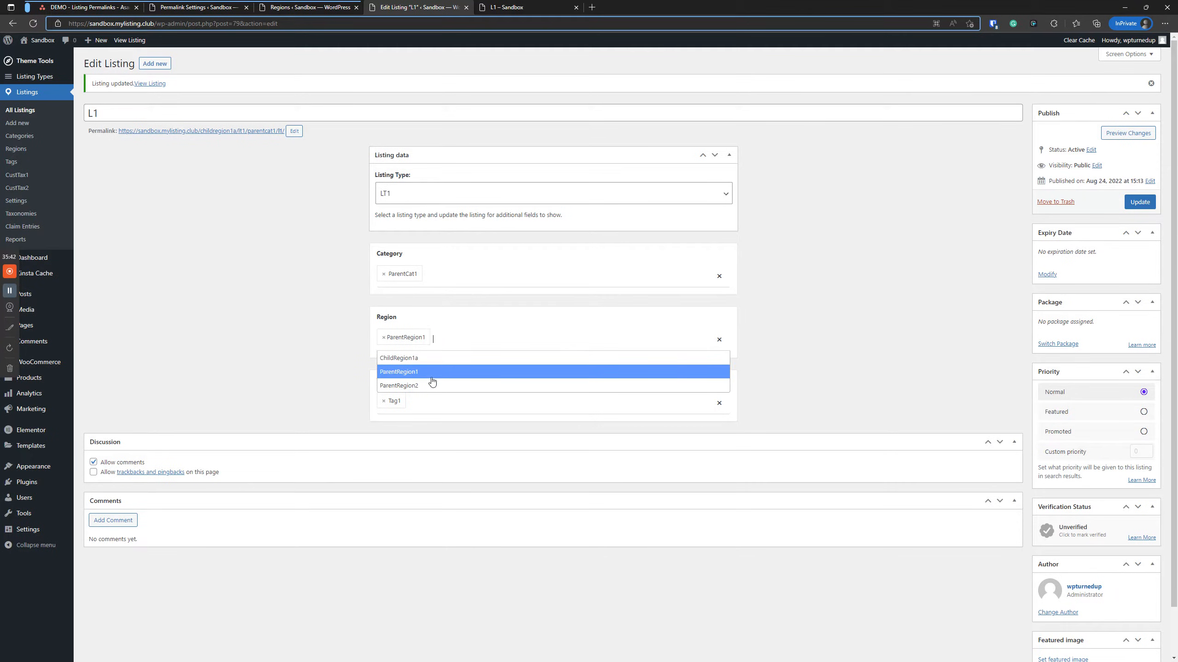
left_click(421, 386)
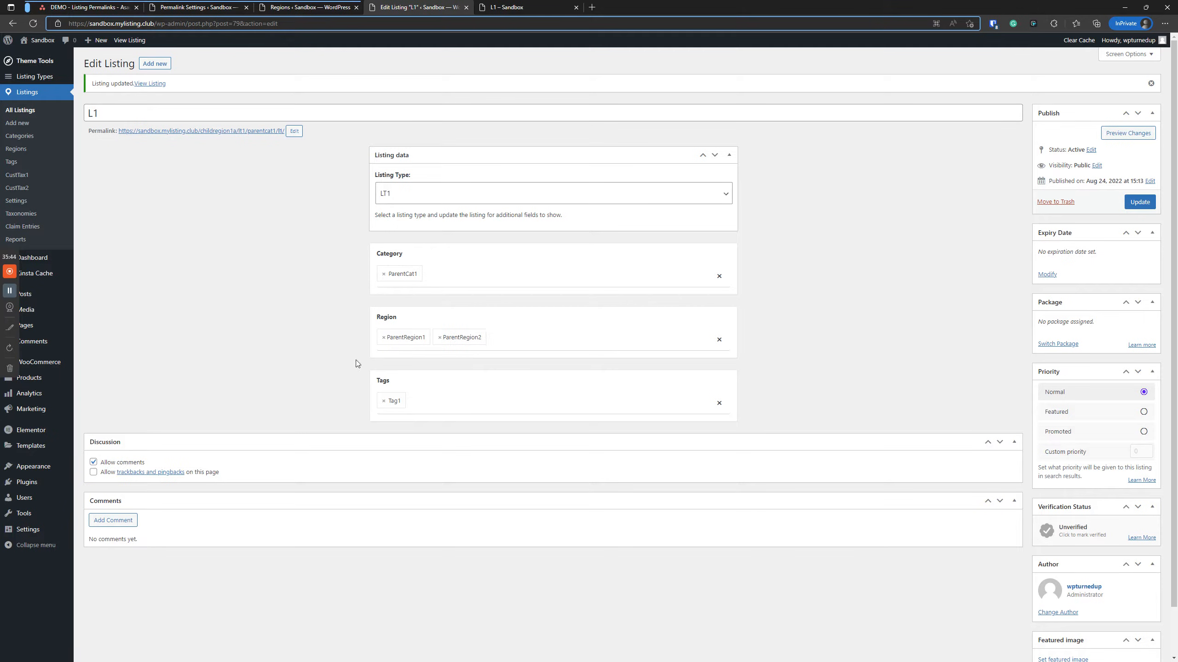
left_click(1140, 202)
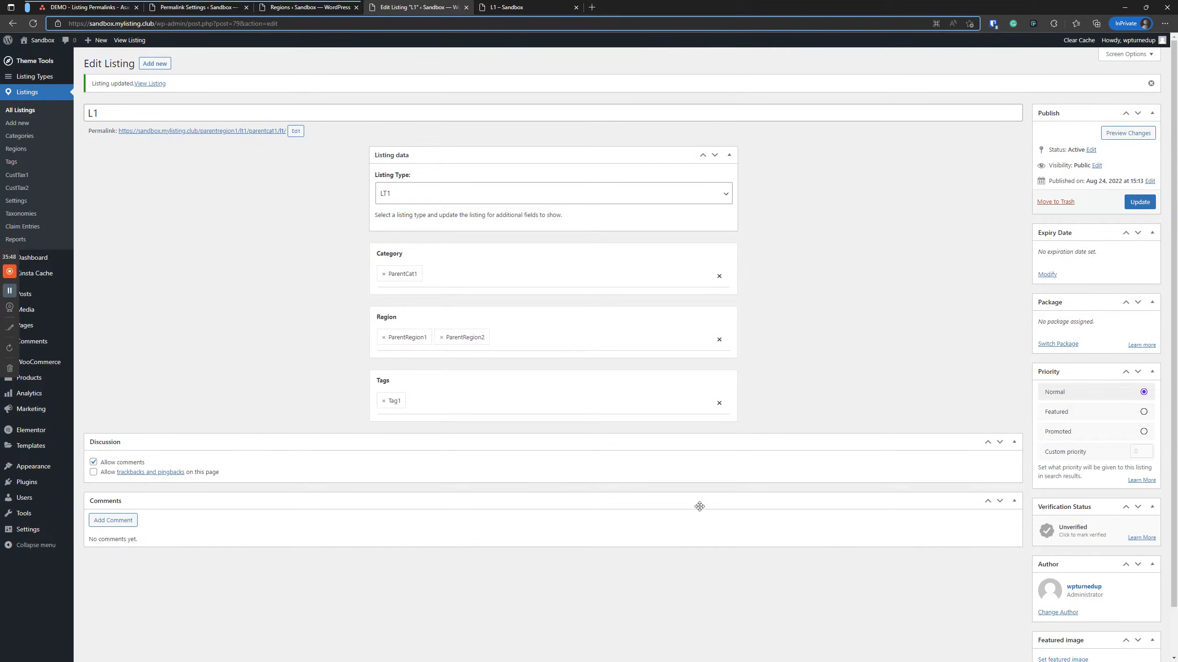
left_click(531, 6)
left_click(32, 23)
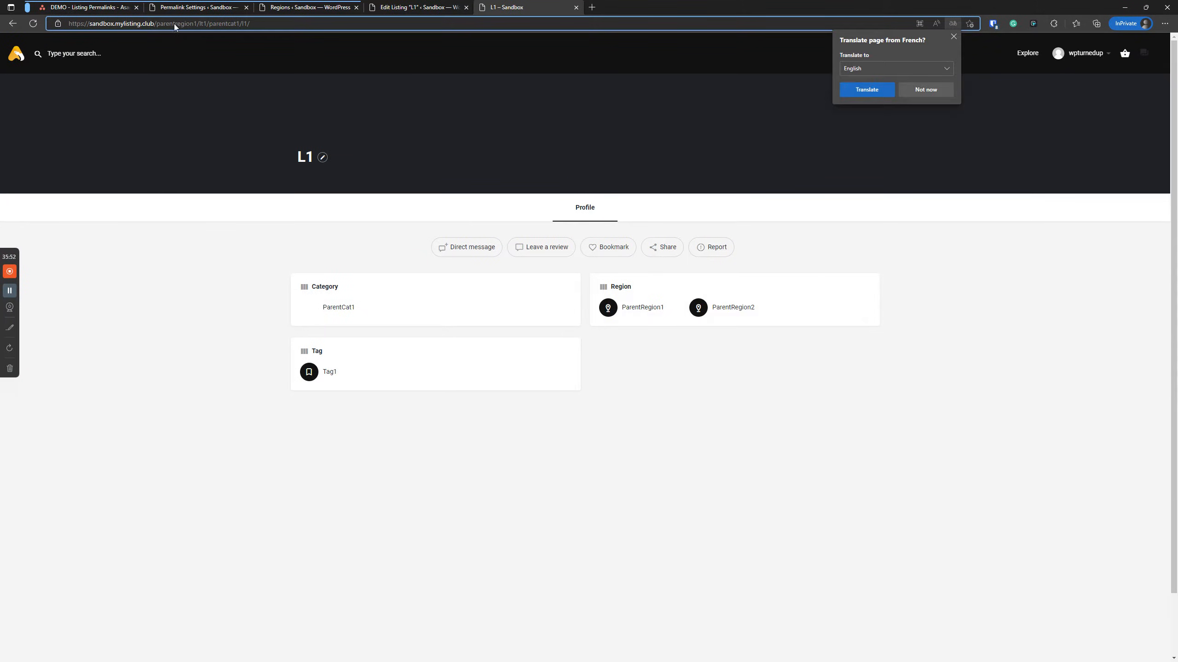
- Remove ParentRegion1 from L1's regions, keeping only ParentRegion2, and update the listing
left_click(415, 7)
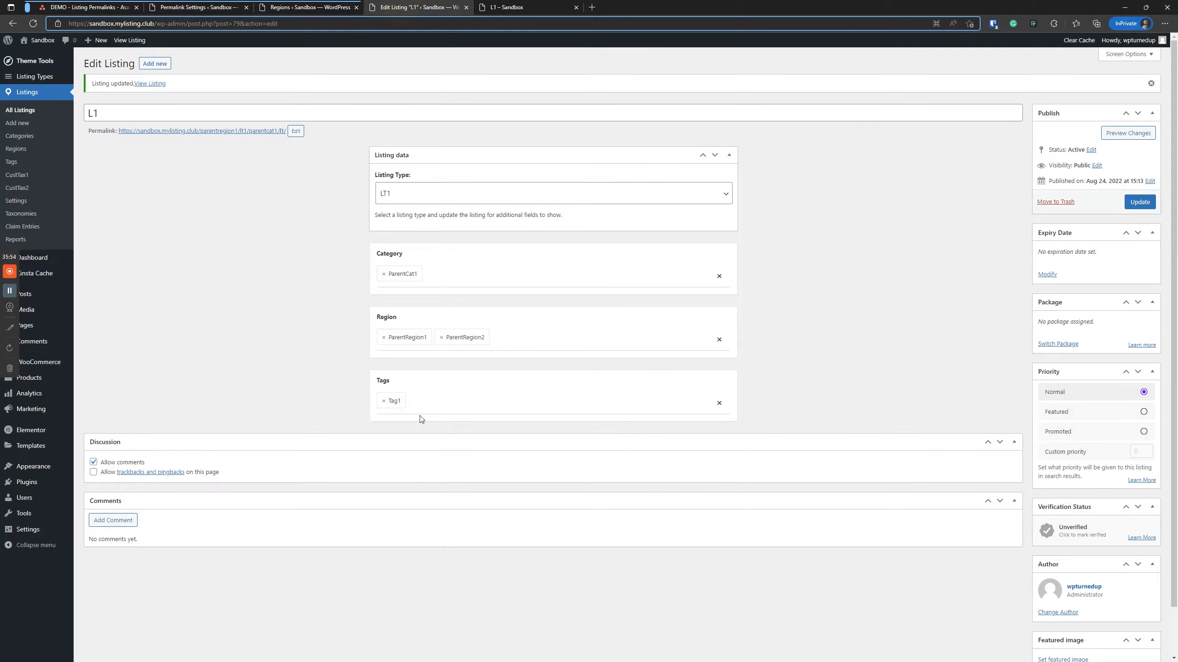
left_click(384, 338)
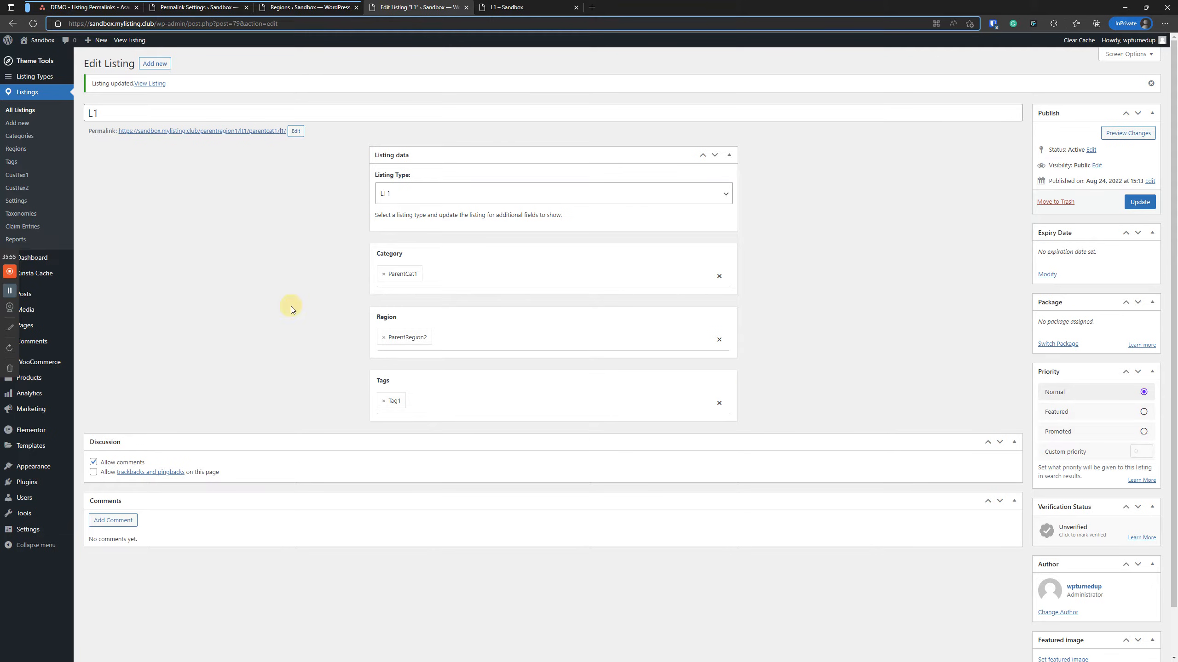
left_click(509, 335)
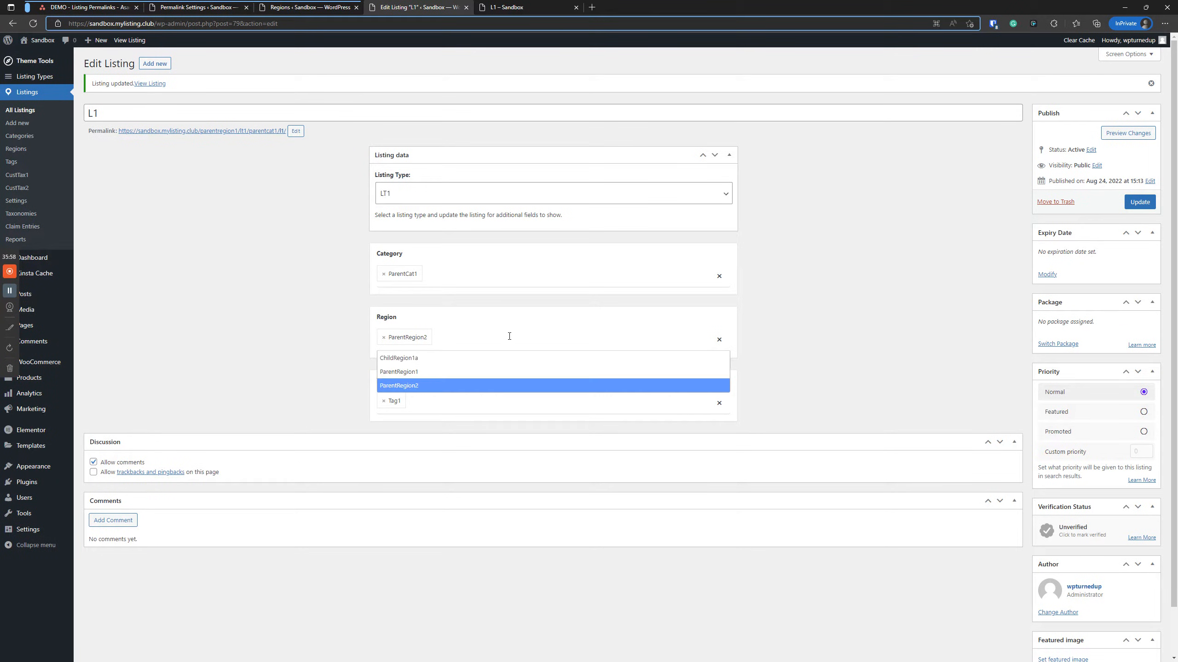
left_click(405, 372)
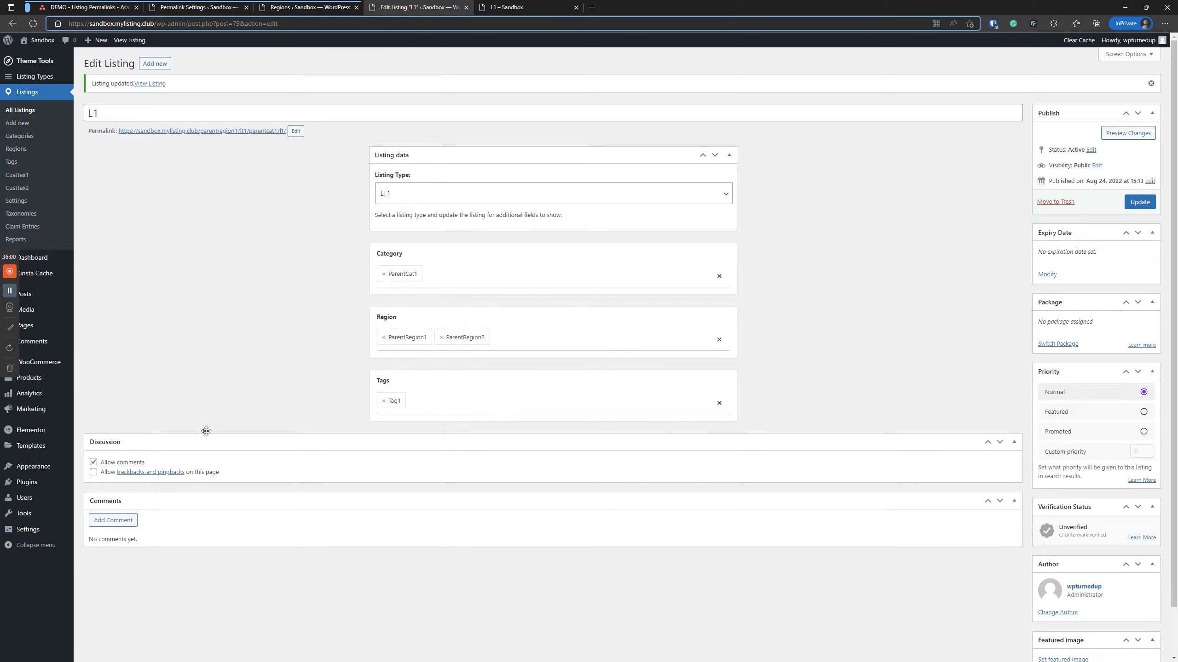
left_click(384, 338)
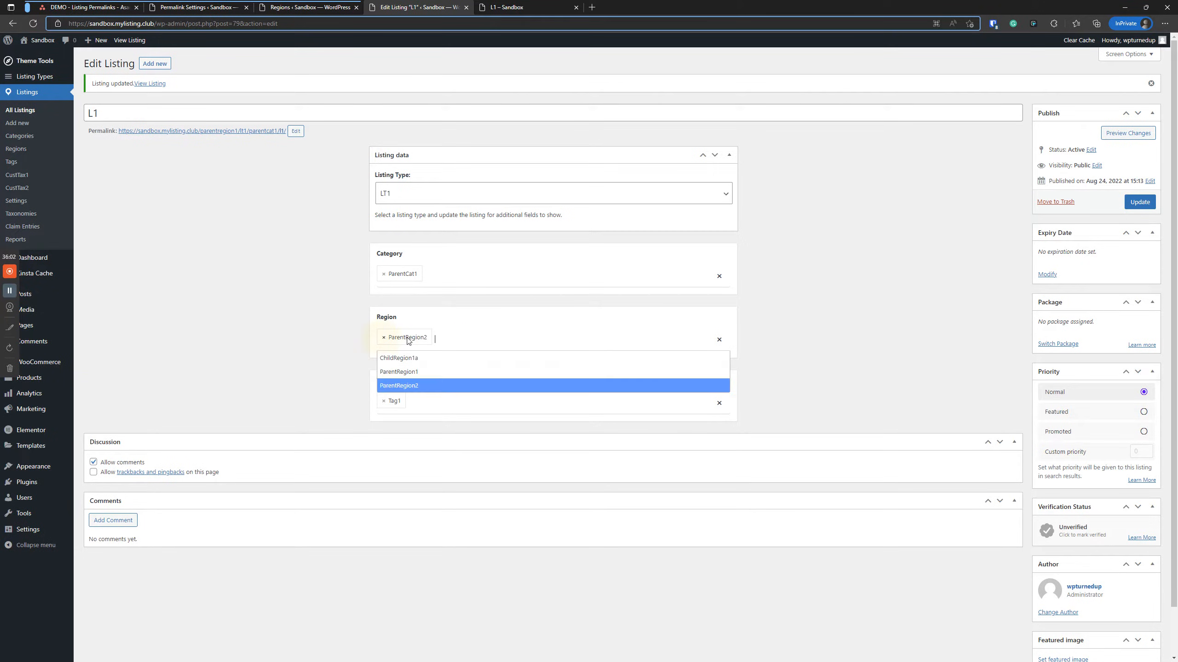
left_click(1151, 207)
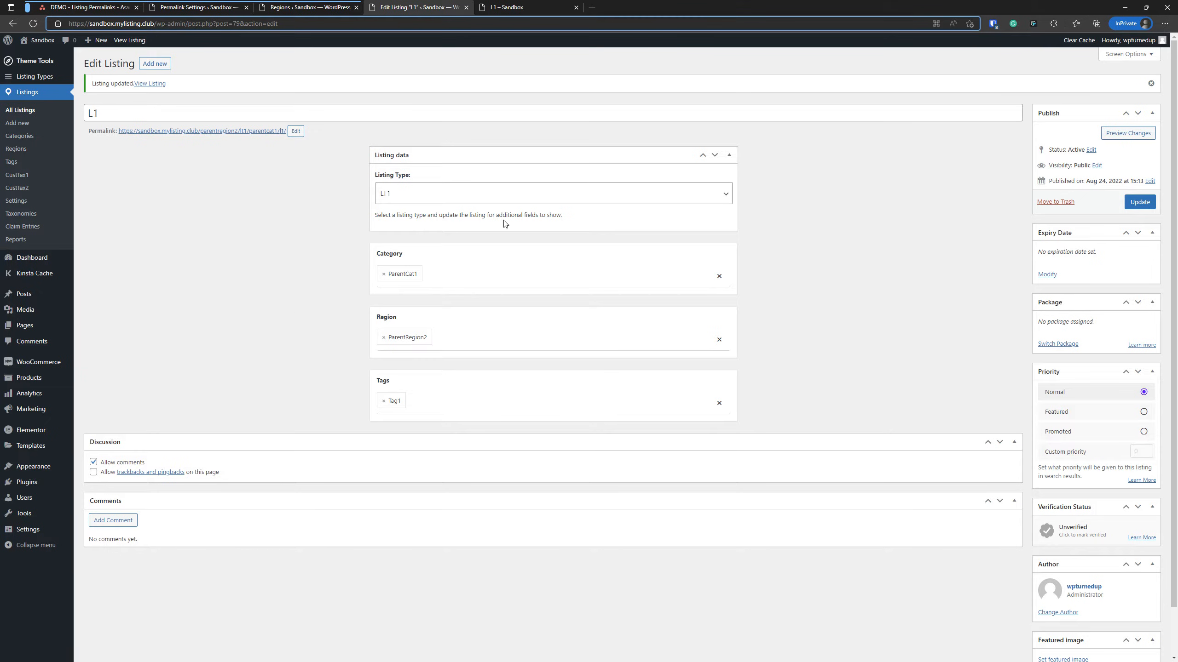
- Add ParentRegion1 after ParentRegion2 in L1's regions and update the listing
left_click(449, 336)
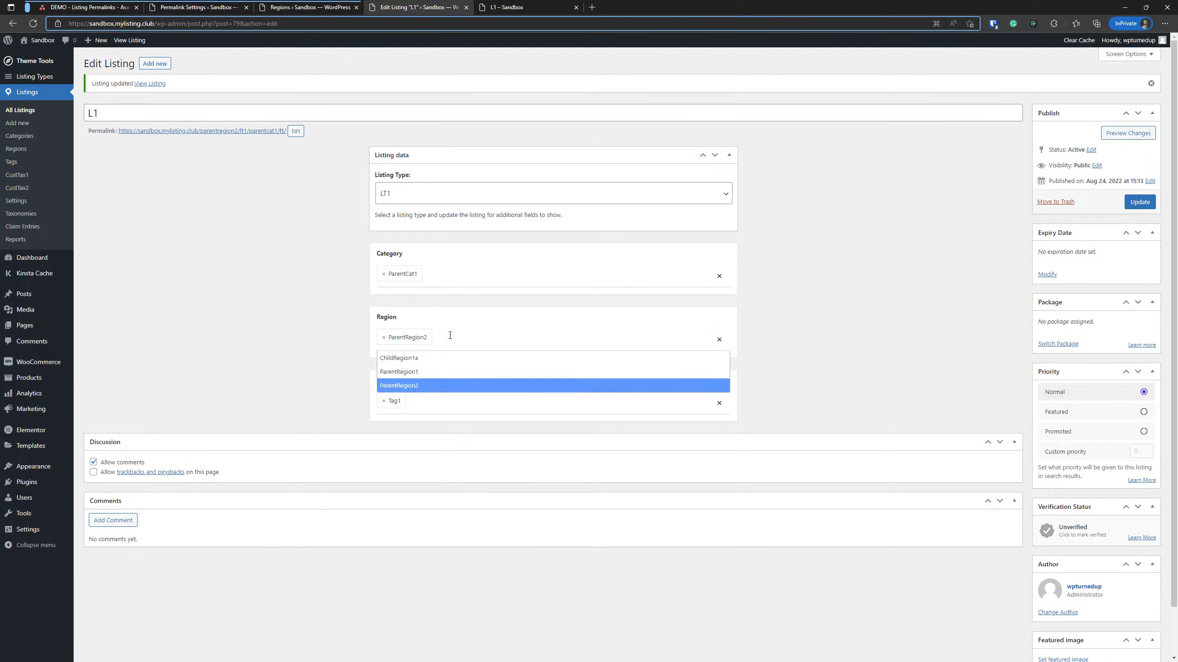
left_click(446, 371)
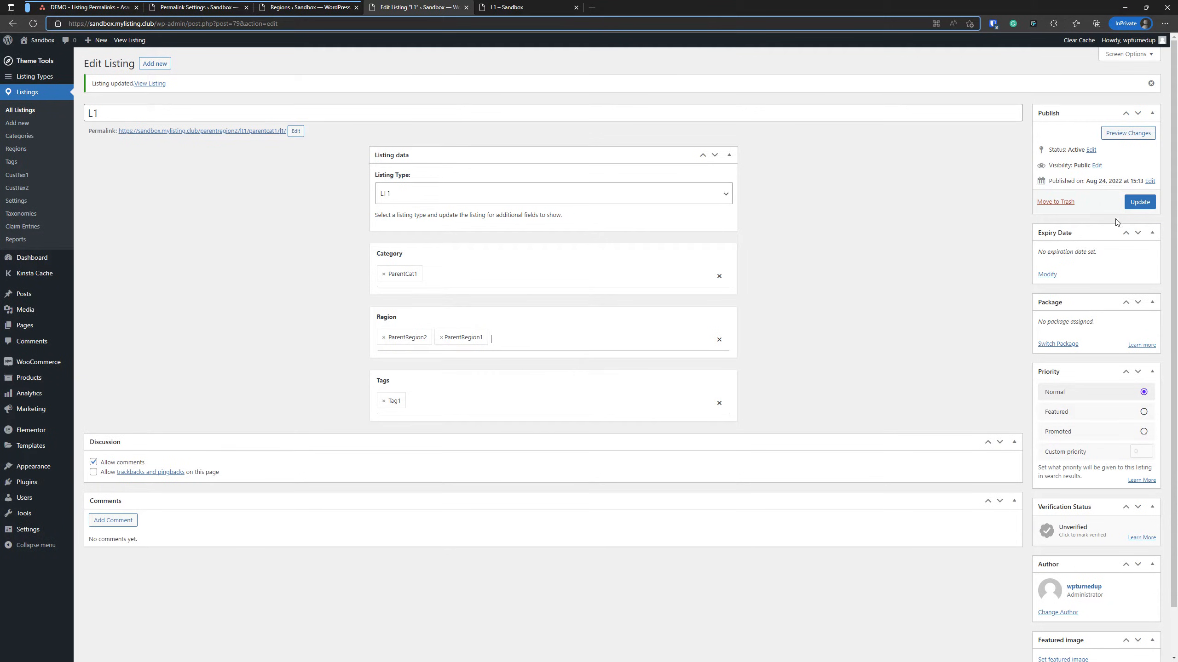
left_click(1140, 203)
- Reload L1's old public URL, reopen L1 through the Explore page, and view the ParentRegion2 region page
key("ctrl+Tab")
left_click(33, 24)
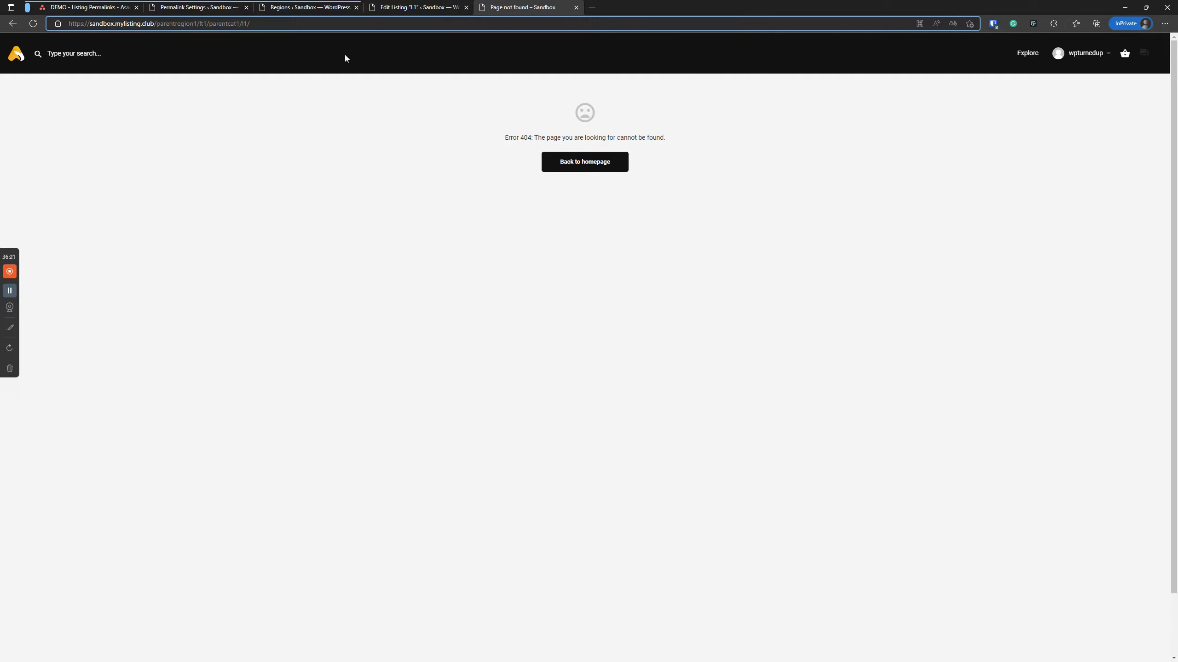
left_click(1027, 52)
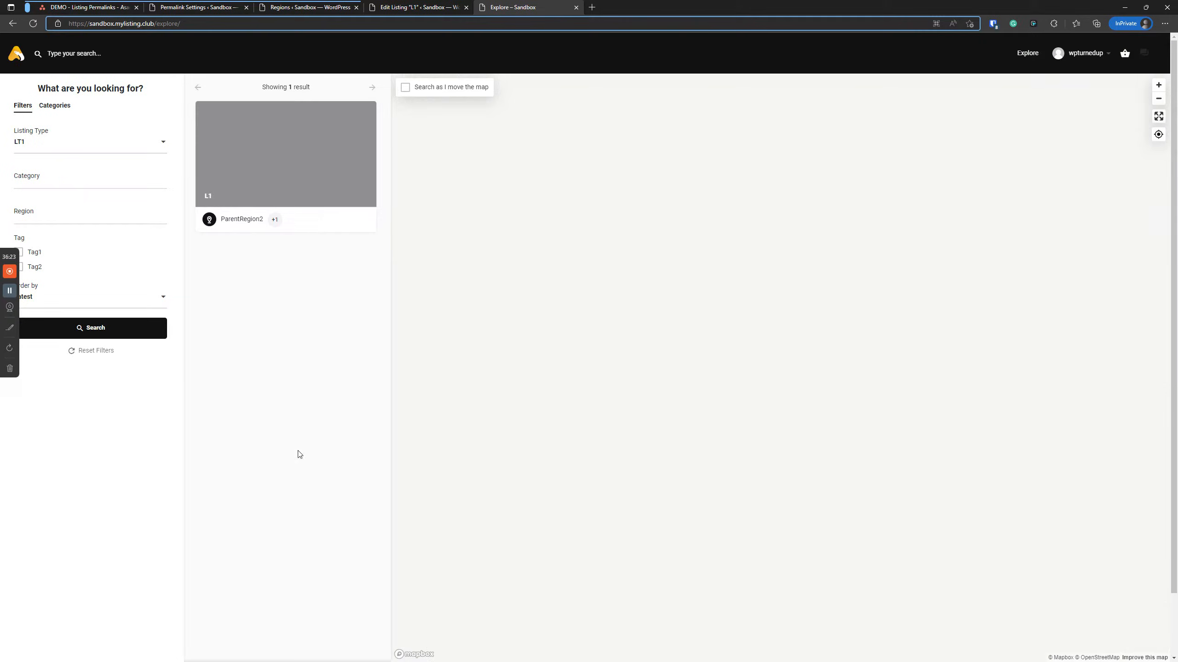
left_click(310, 173)
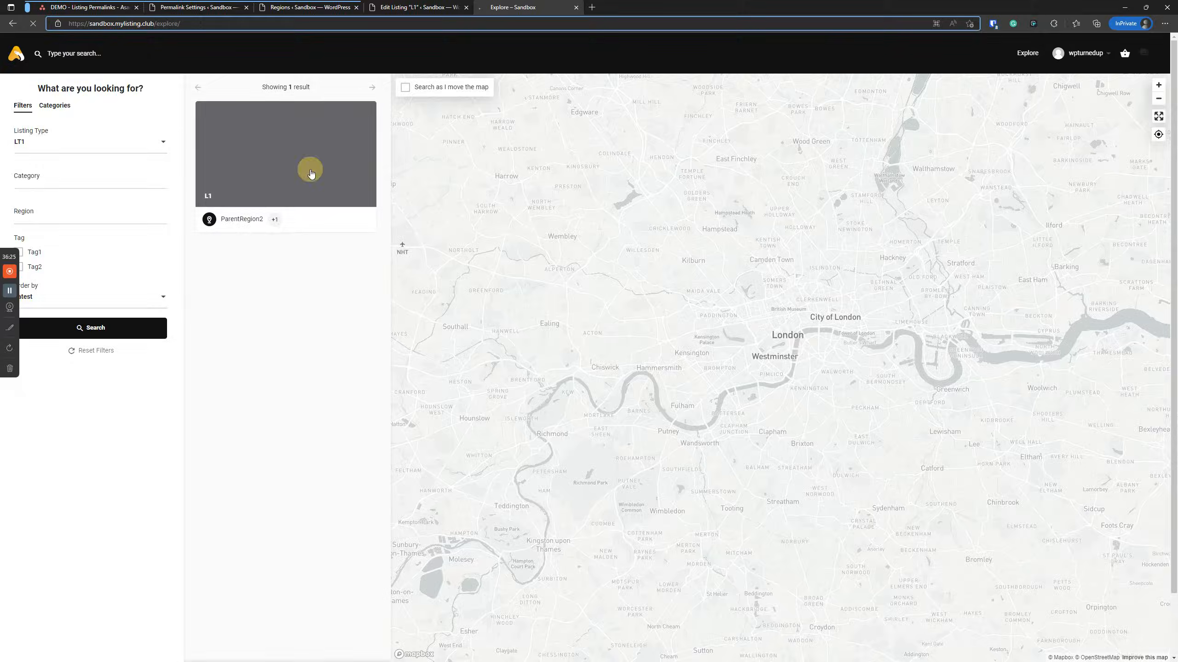
left_click(13, 22)
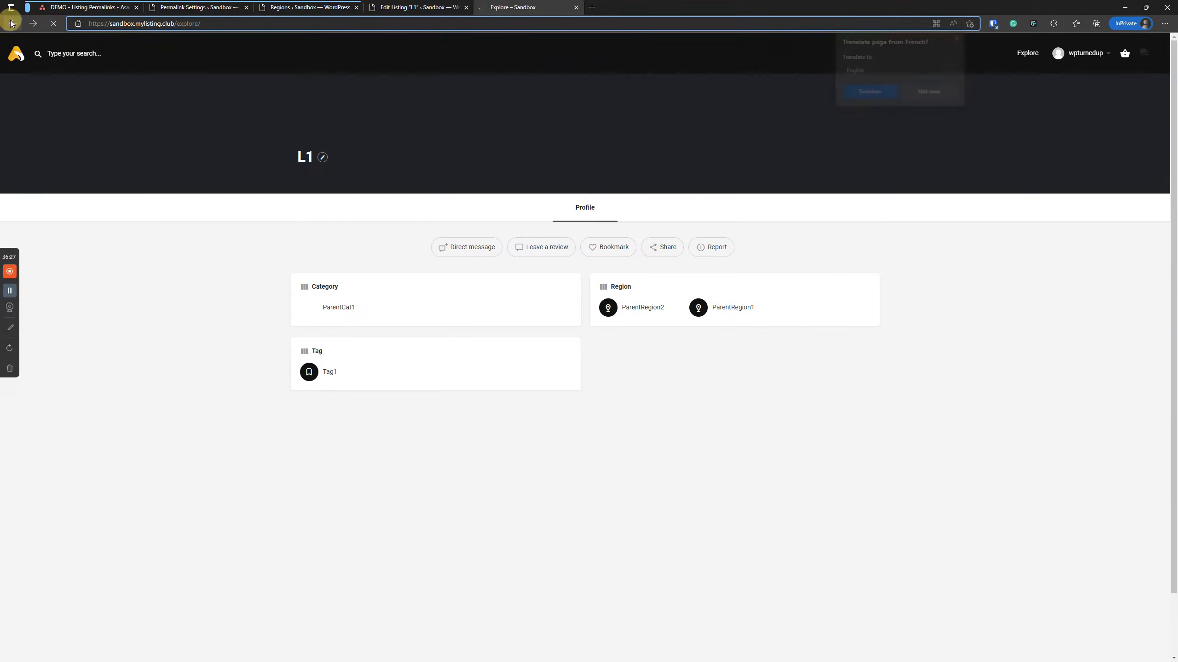
left_click(240, 220)
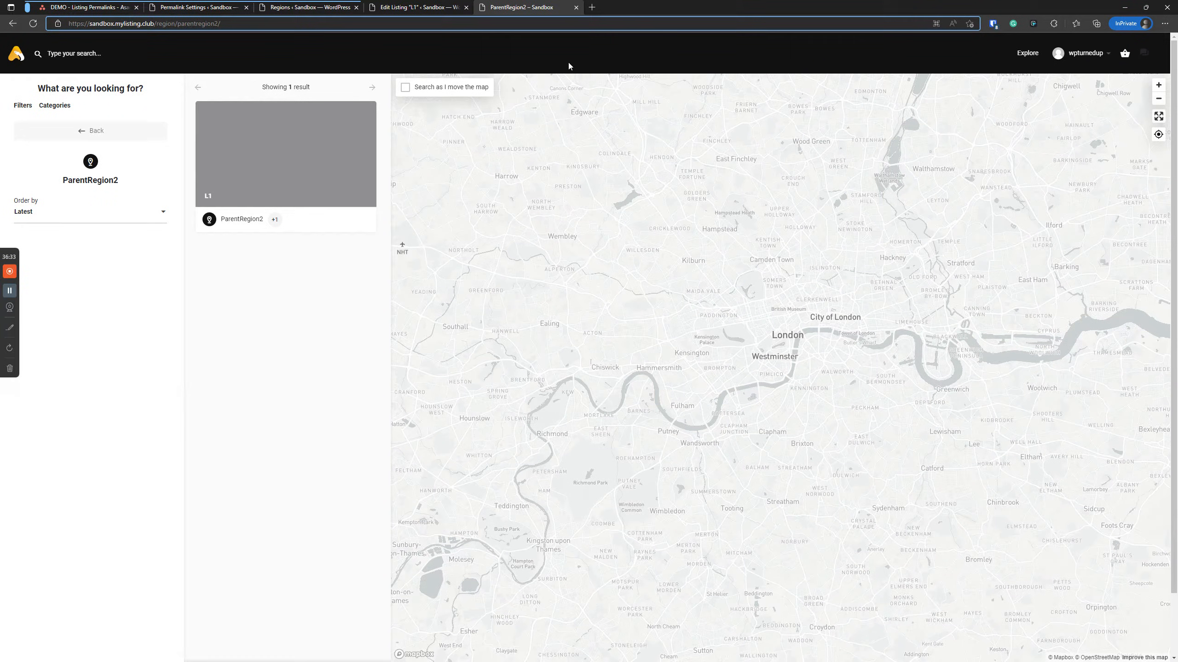
- Close the Regions admin page, replace L1's regions with ParentRegion1 followed by ChildRegion1a, and update the listing
left_click(356, 8)
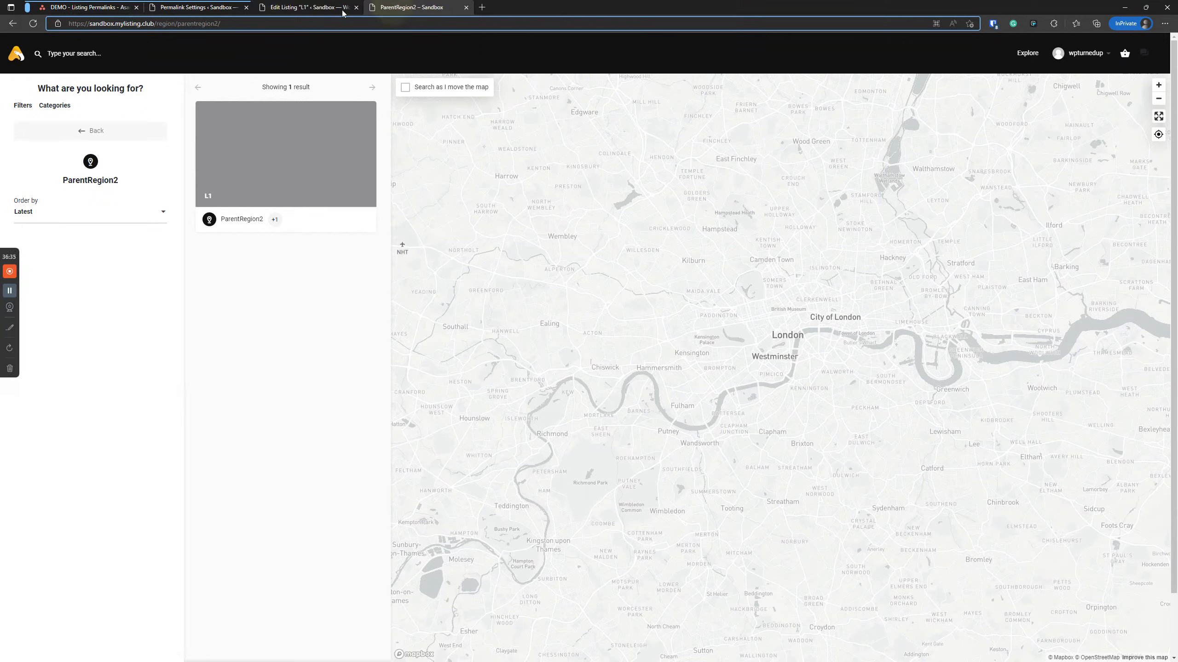
left_click(308, 8)
left_click(383, 341)
left_click(383, 338)
left_click(323, 333)
left_click(425, 340)
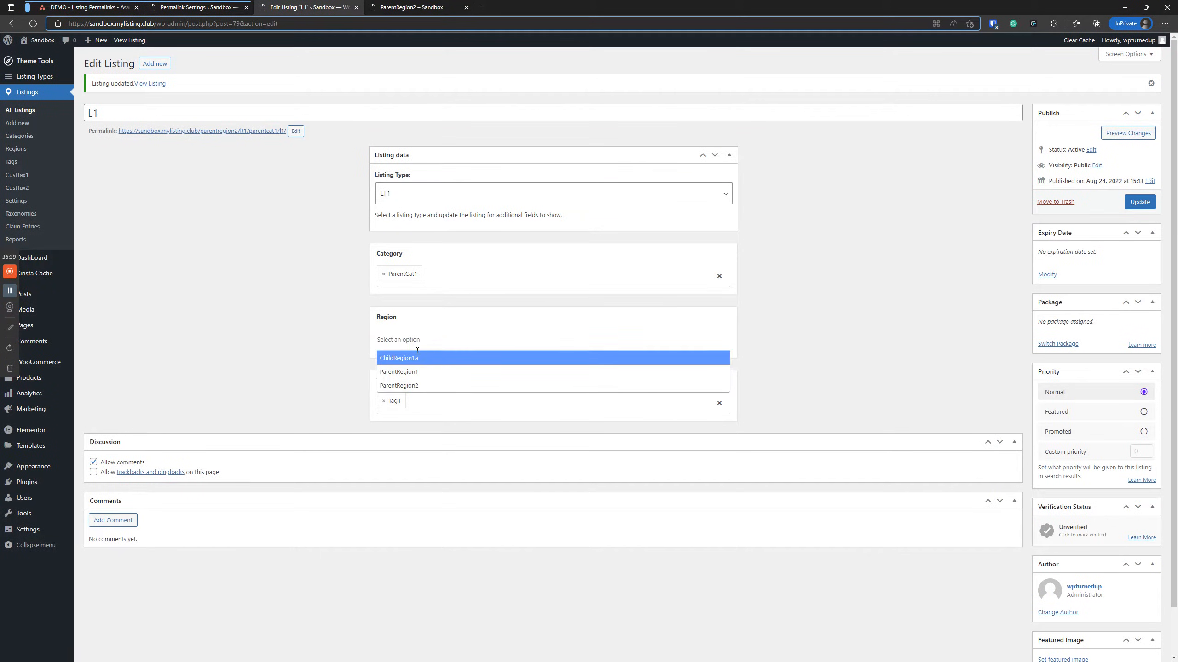
left_click(786, 285)
left_click(433, 337)
left_click(422, 372)
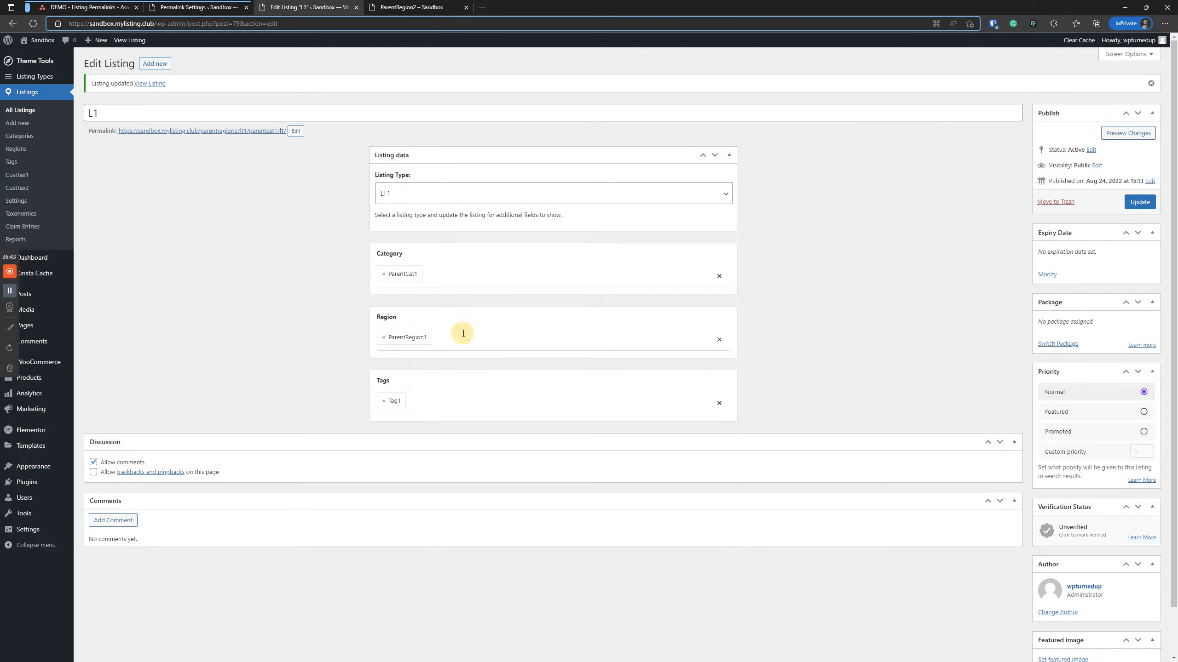
left_click(464, 334)
left_click(457, 358)
left_click(1138, 202)
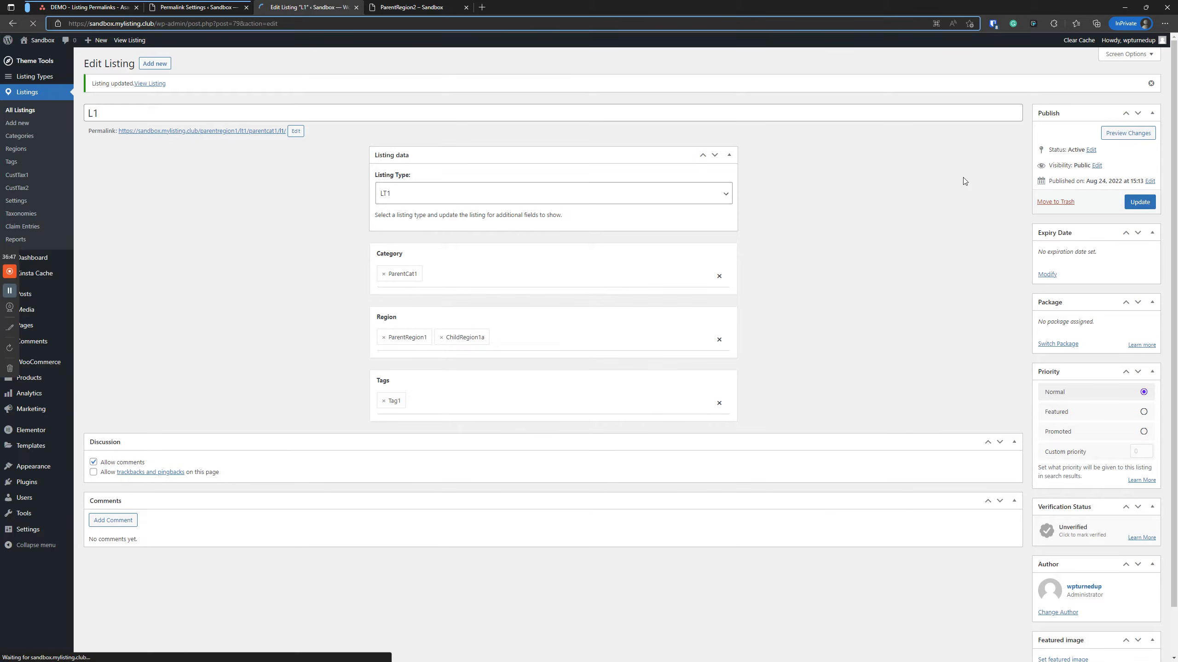
- Check the public ParentRegion2 and ParentRegion1 pages, and open L1 from Explore to inspect its regions and URL
left_click(408, 7)
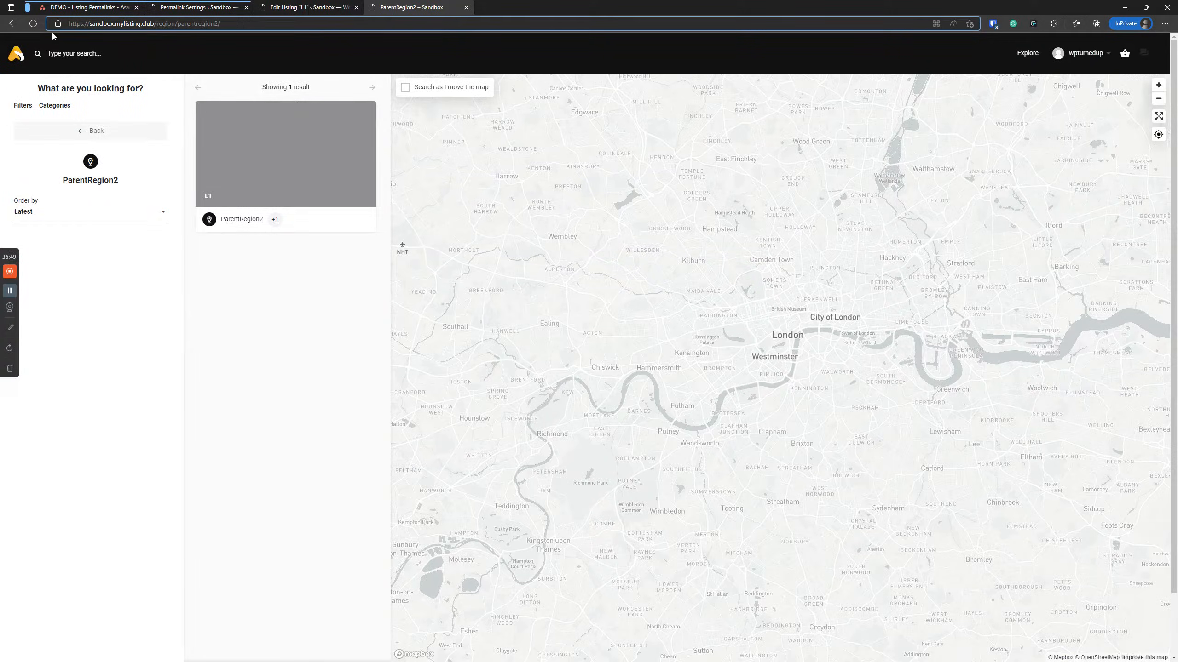
left_click(34, 23)
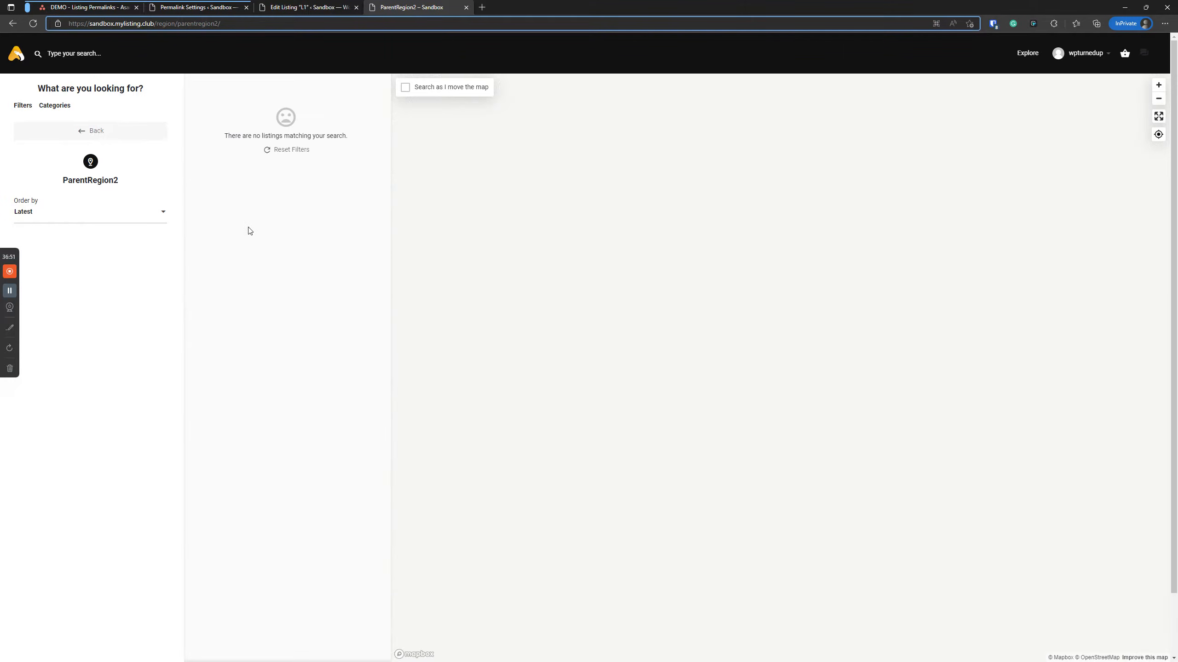
left_click(88, 130)
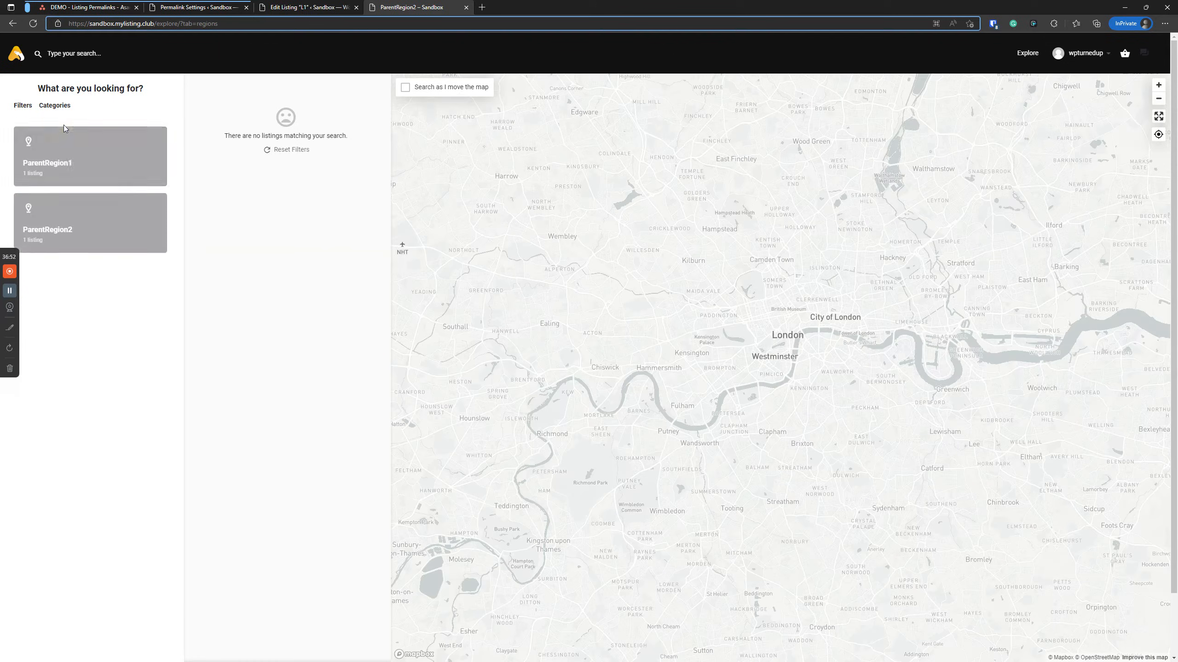
left_click(80, 162)
left_click(248, 219)
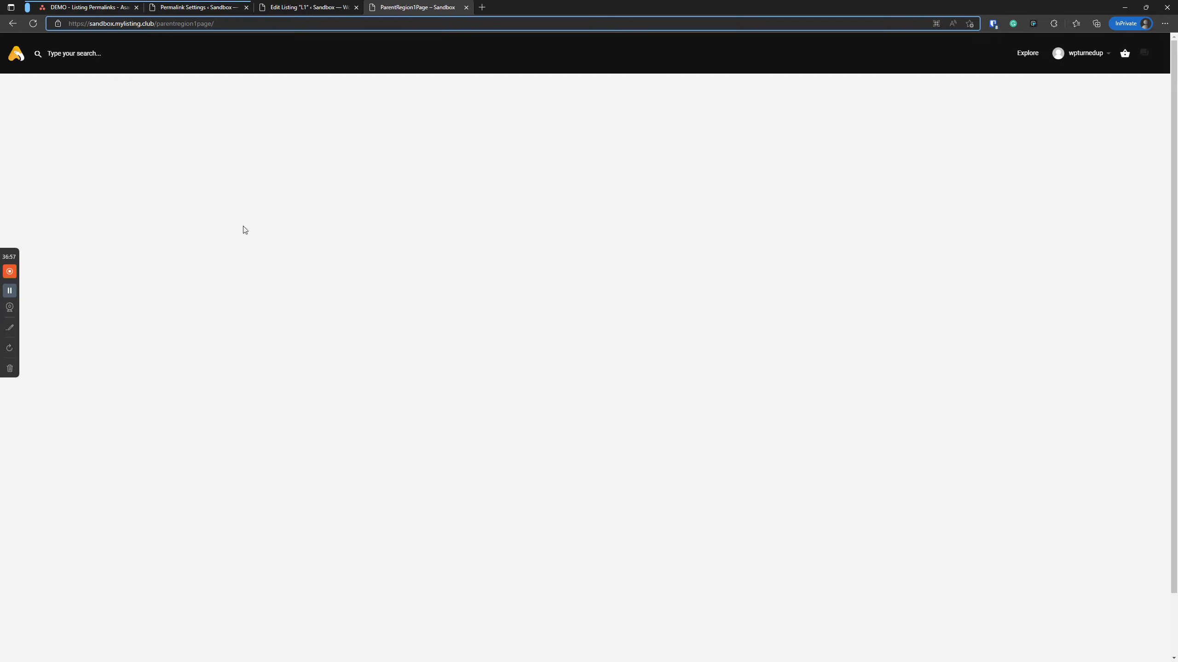
left_click(1027, 53)
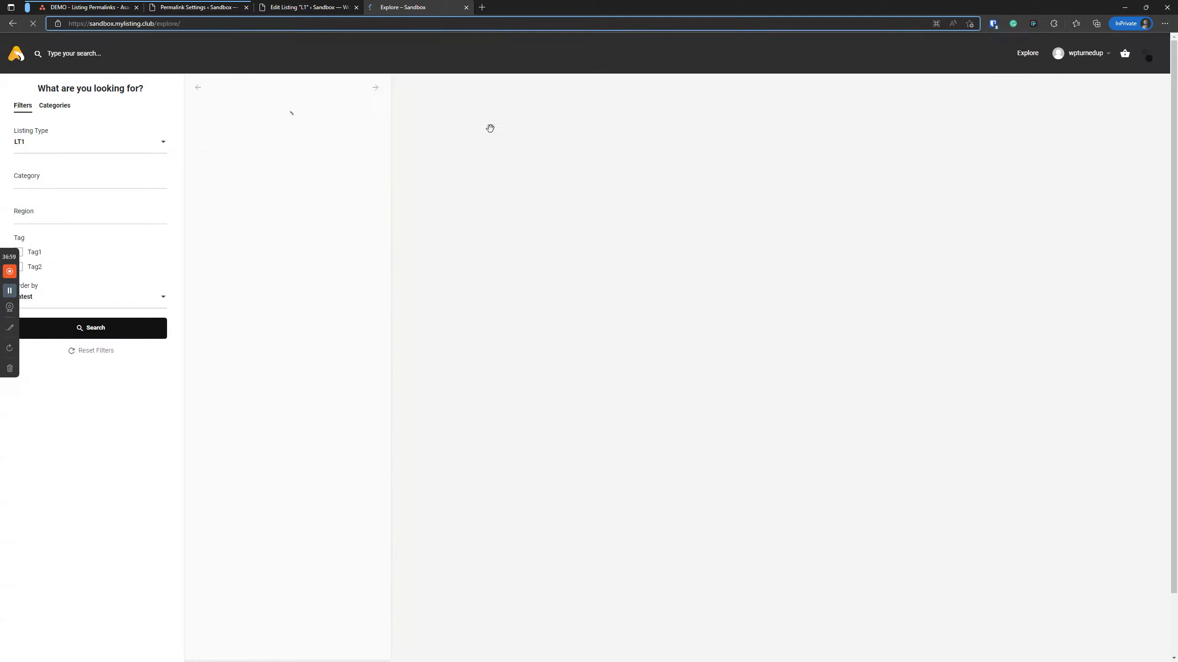
left_click(314, 173)
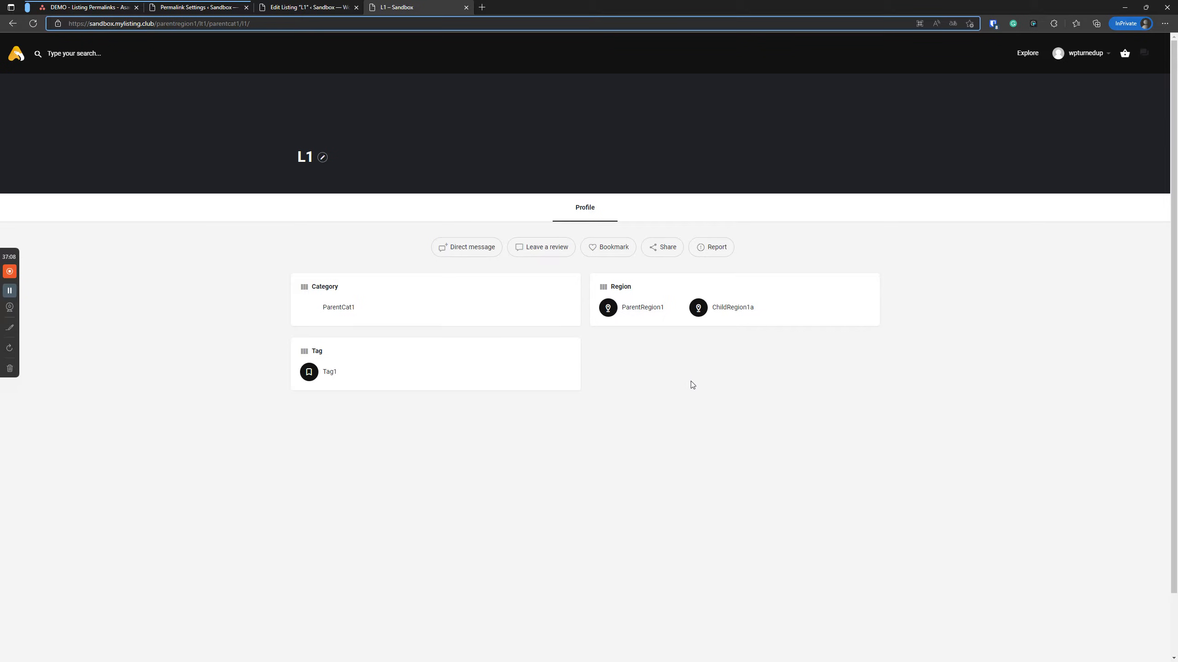
- Remove ChildRegion1a from L1's regions and ParentCat1 from its categories, and update the listing
left_click(294, 7)
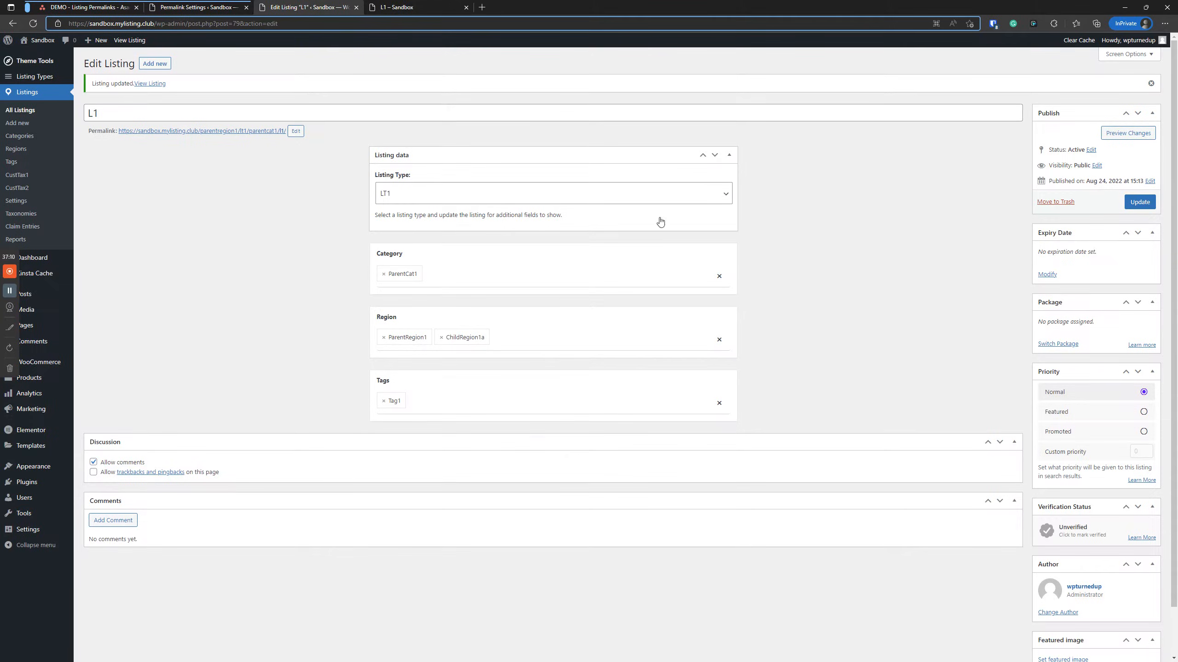
left_click(441, 338)
left_click(441, 338)
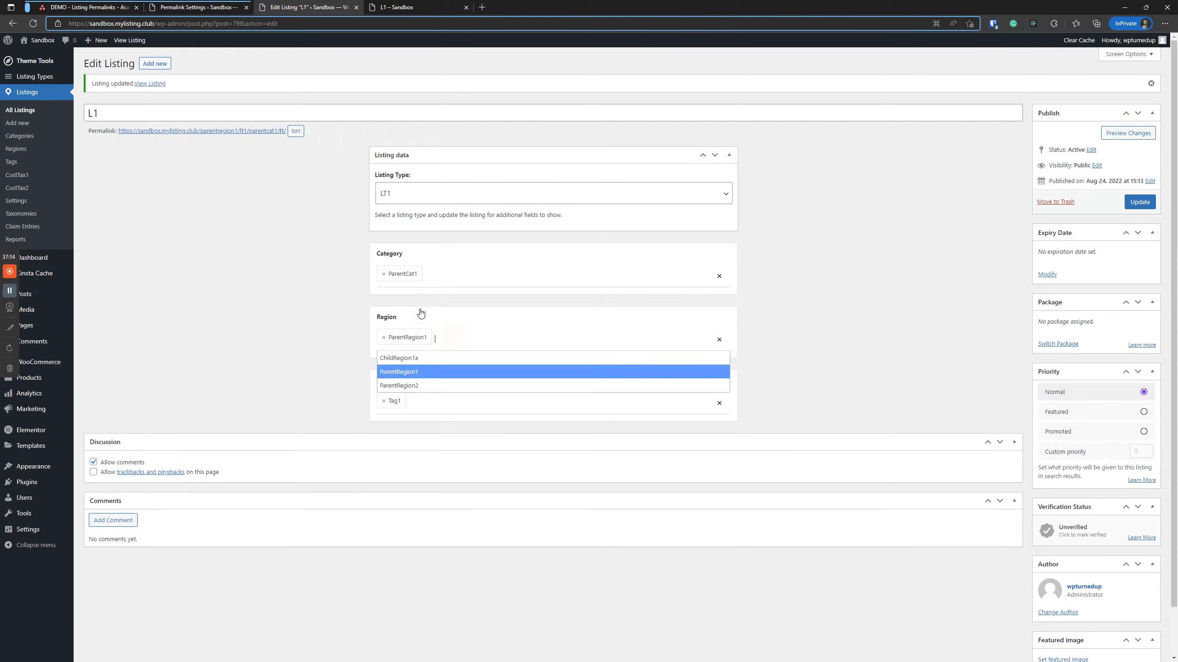
left_click(384, 274)
left_click(773, 275)
left_click(1140, 204)
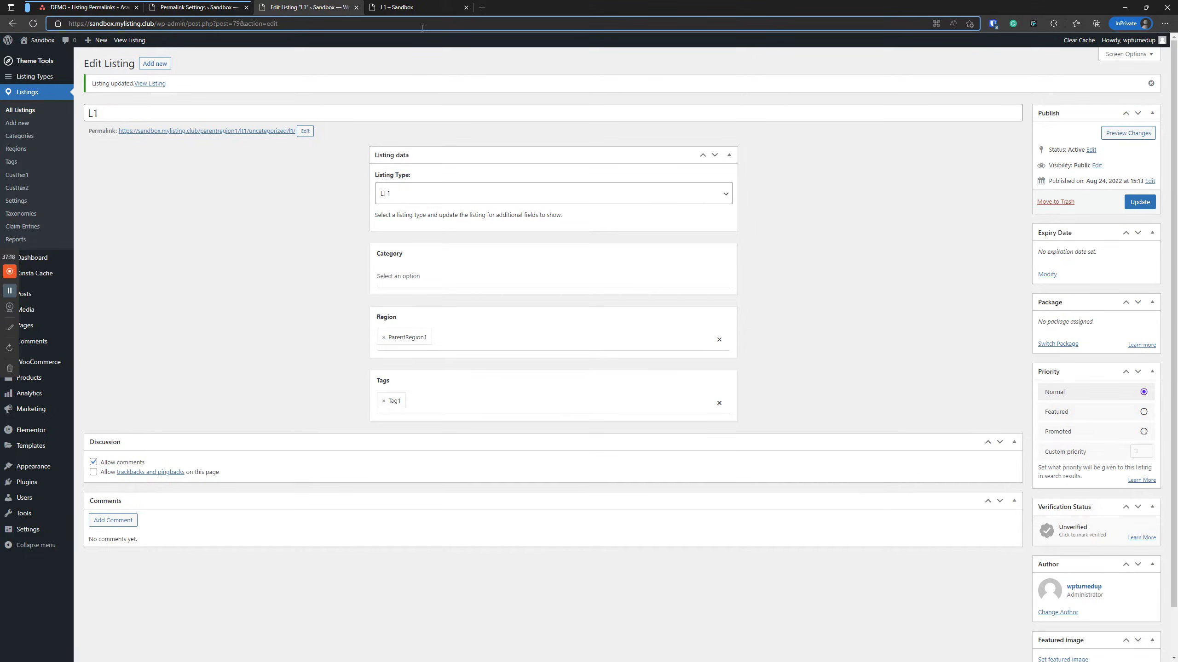
- Reload the public L1 page without a category and highlight the category segment in its URL
left_click(412, 8)
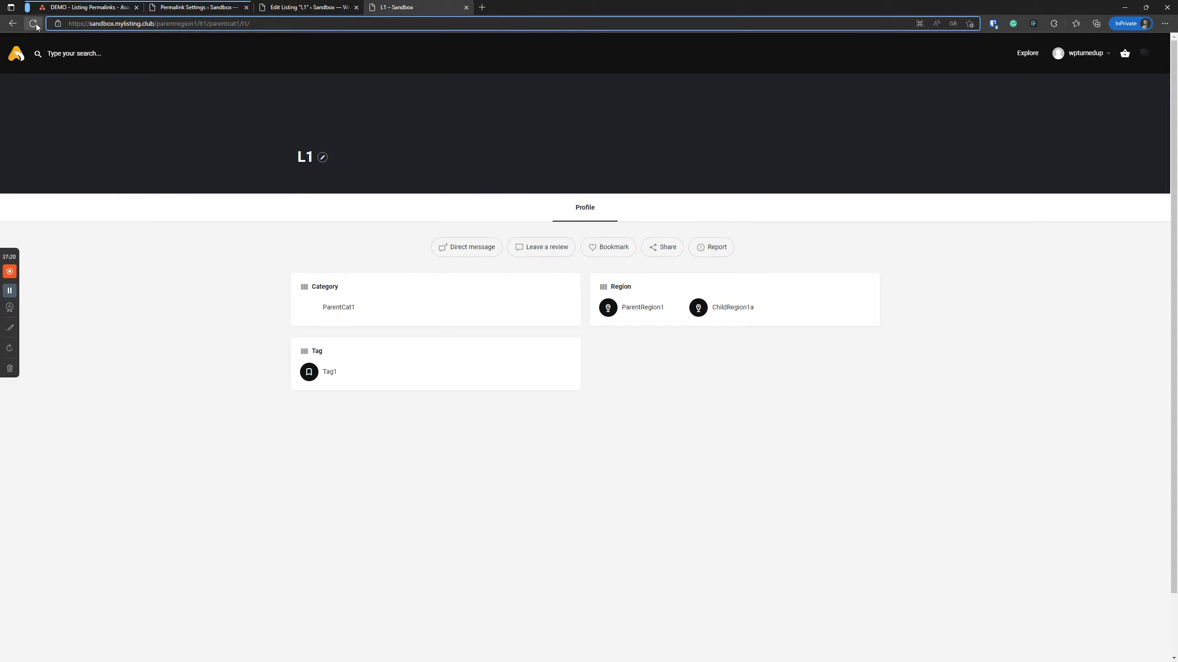
left_click(220, 25)
left_click(220, 25)
double_click(220, 24)
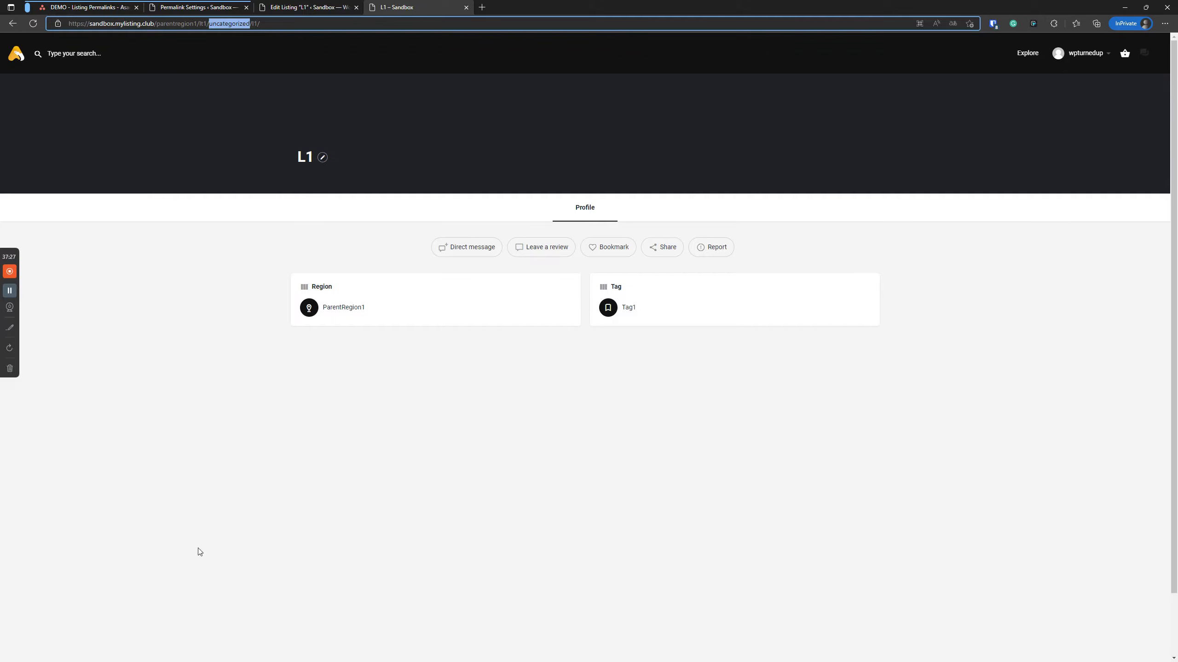
left_click(366, 513)
left_click(35, 25)
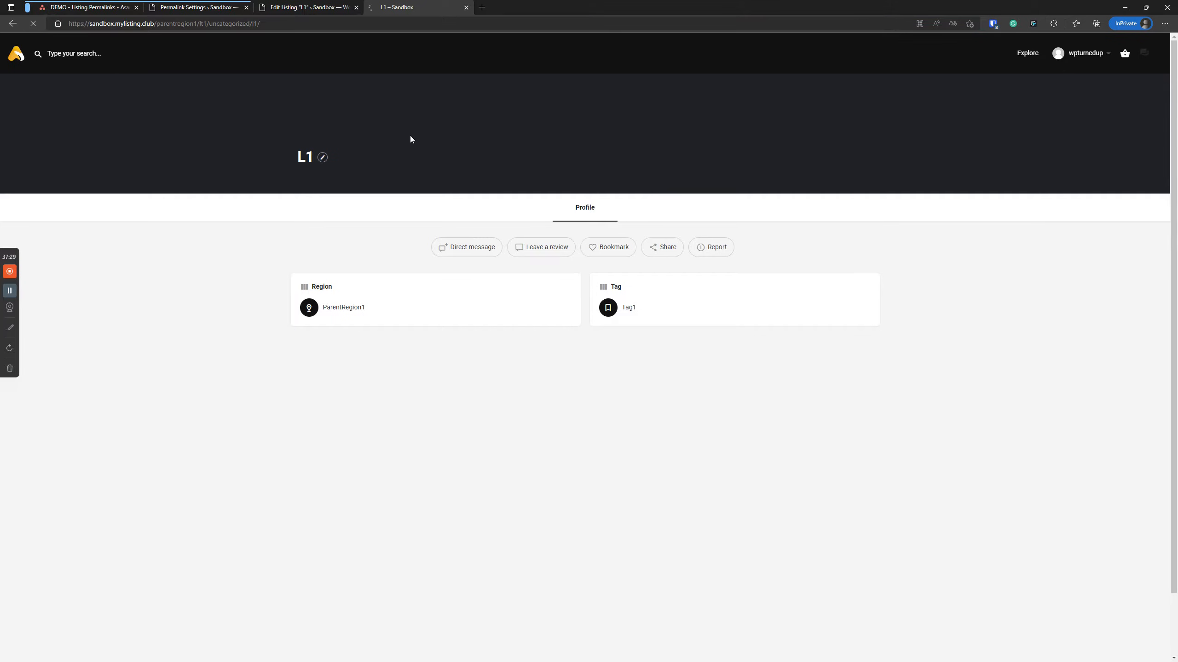
- Assign ChildCat1a followed by ParentCat1 as L1's categories, update the listing, and reload its public page
left_click(309, 7)
left_click(443, 270)
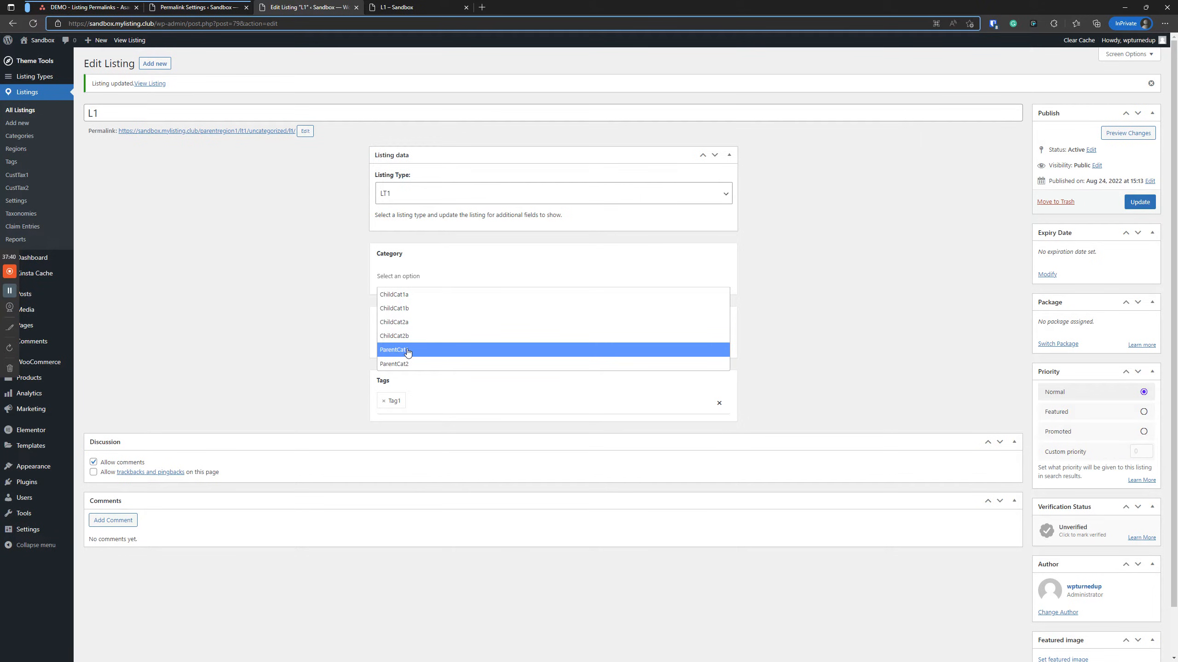
left_click(407, 299)
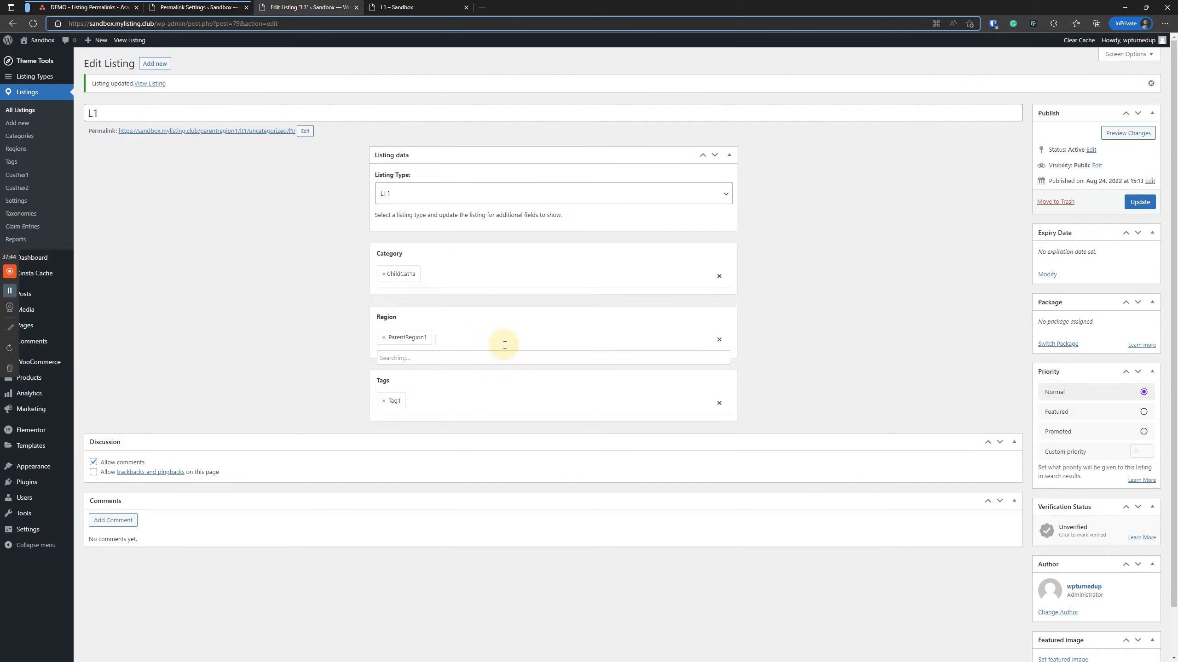
left_click(497, 264)
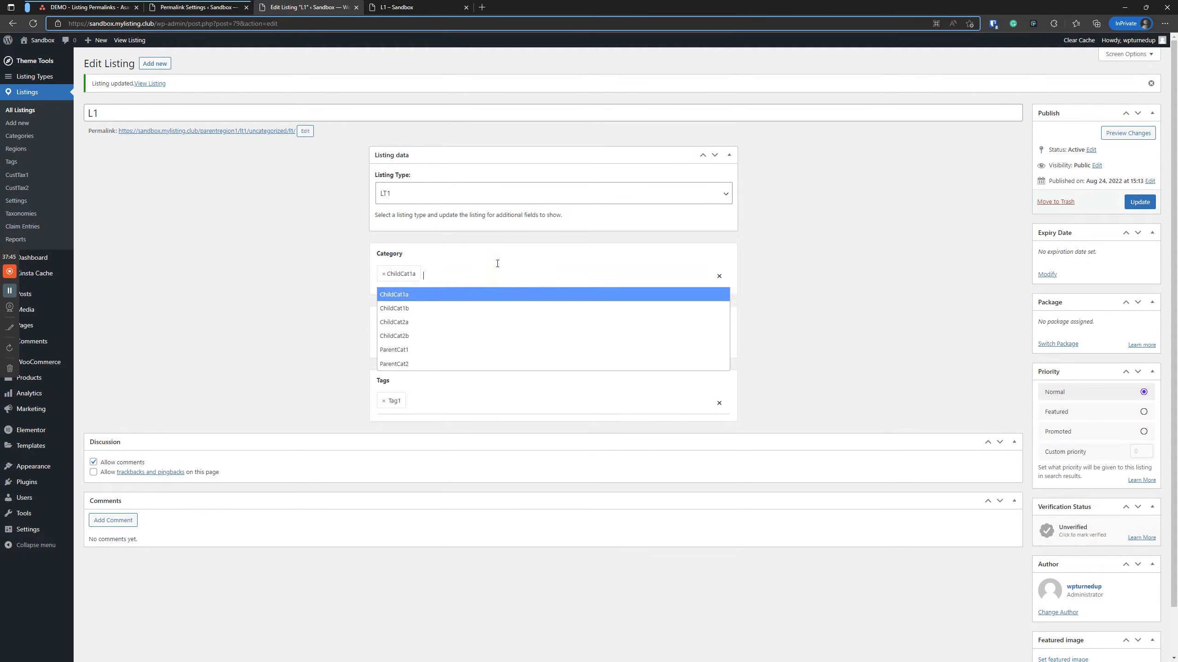
left_click(414, 349)
left_click(1131, 203)
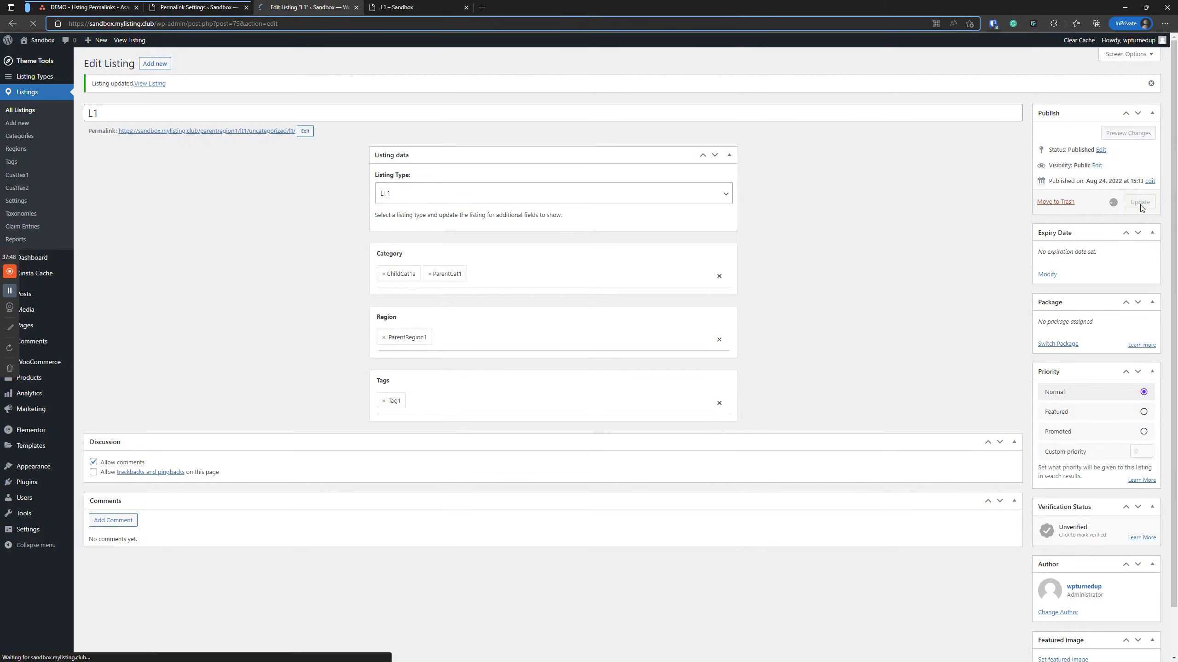
left_click(423, 5)
left_click(35, 22)
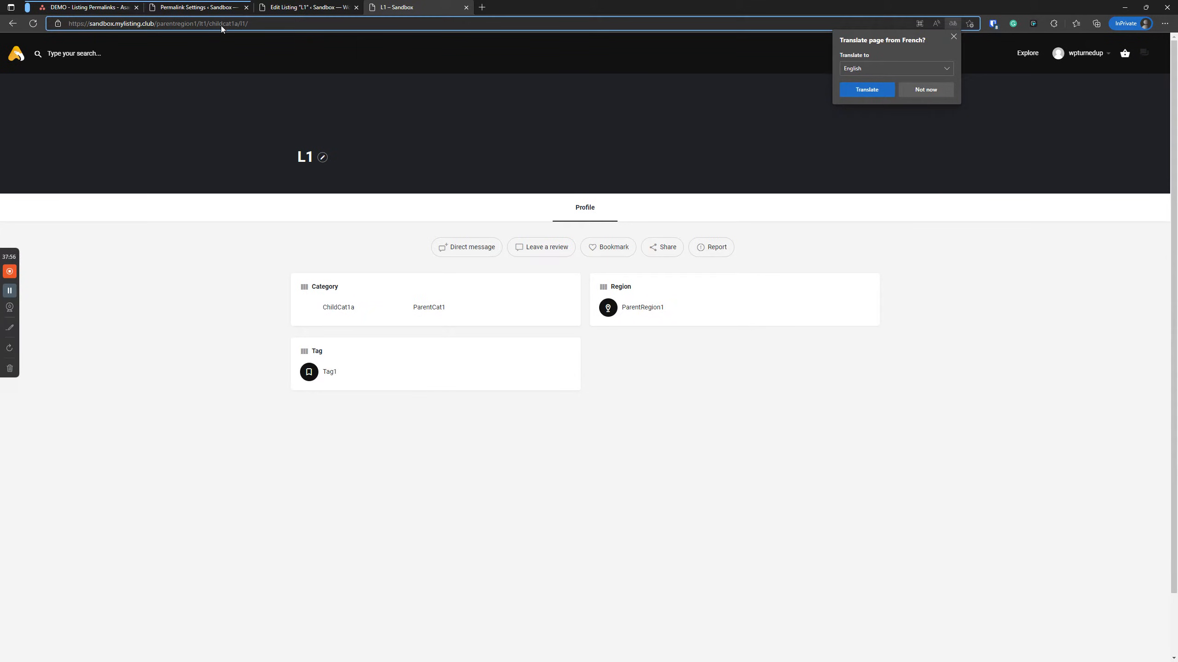
- Reorder L1's categories to ParentCat1 followed by ChildCat1a, and update the listing
left_click(290, 11)
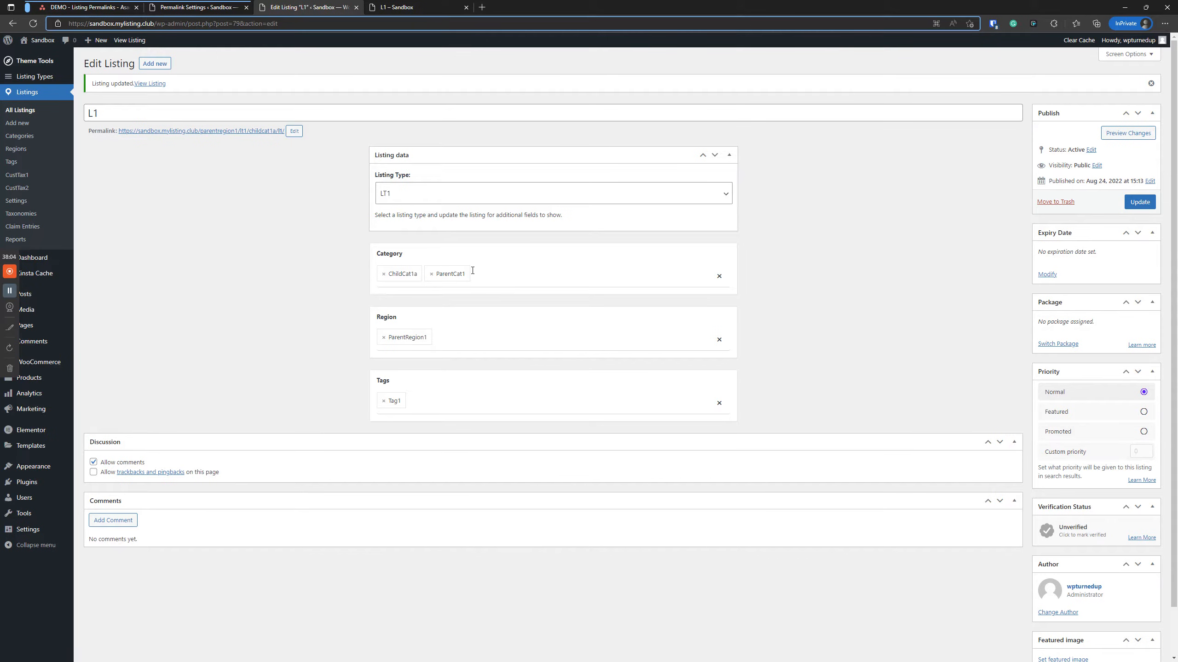
left_click(384, 274)
left_click(317, 260)
left_click(477, 276)
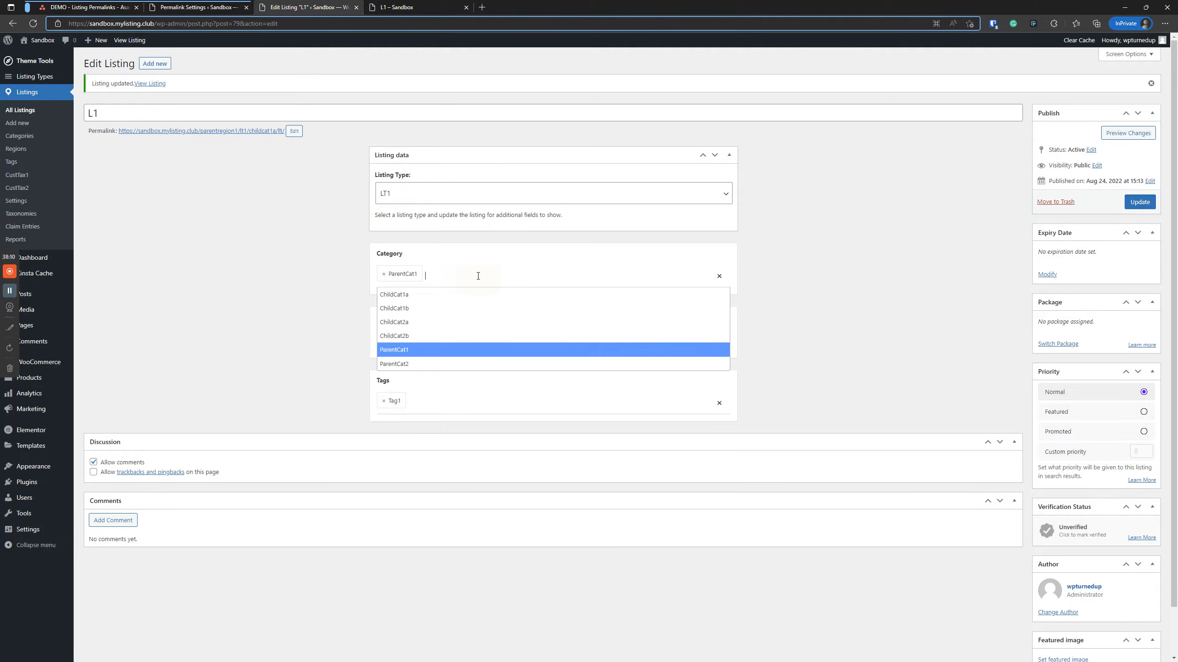
left_click(391, 297)
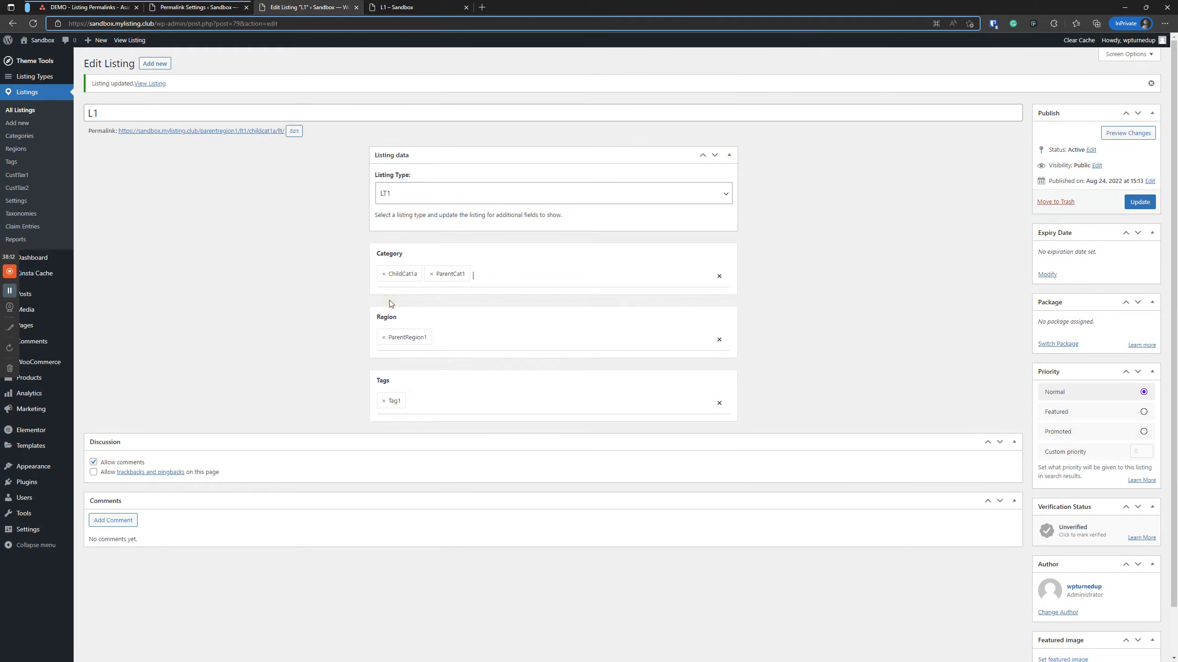
left_click(384, 274)
left_click(1137, 203)
left_click(530, 265)
left_click(420, 298)
left_click(1137, 203)
- Reload the public L1 page to check its URL against the new category order
left_click(396, 7)
left_click_drag(216, 274, 191, 181)
left_click(32, 22)
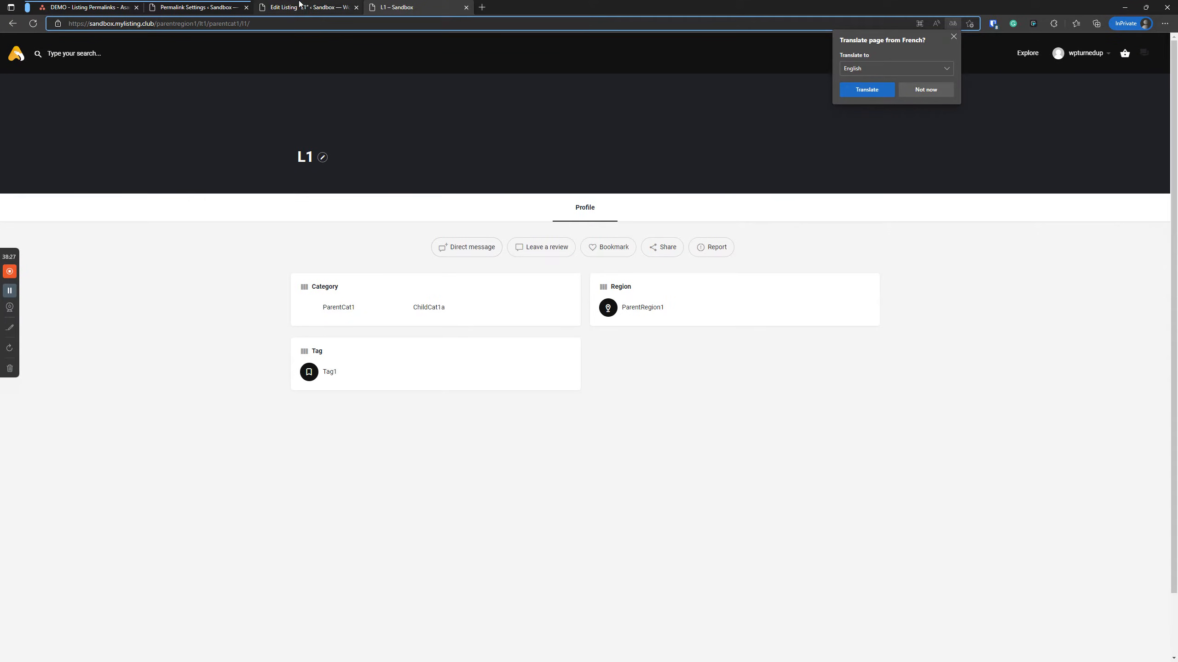
- Open the LT1 listing type in a separate browser tab placed before L1's edit page, and expand its Category field settings
left_click(306, 8)
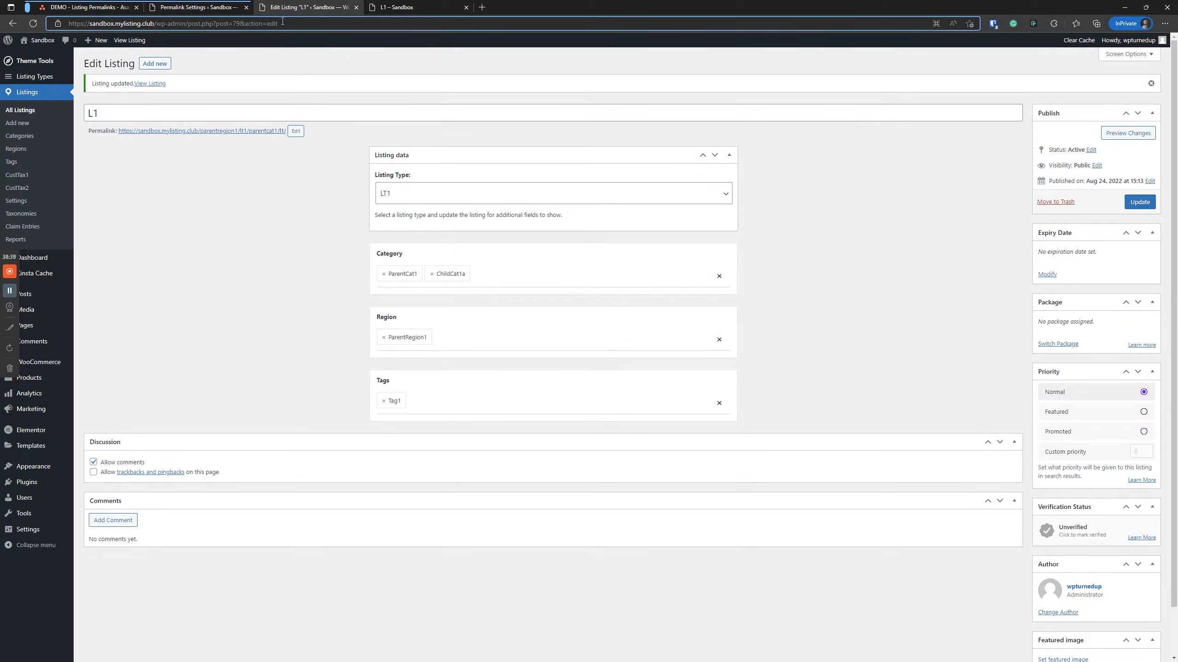
right_click(45, 82)
left_click(69, 87)
left_click_drag(417, 7, 304, 7)
left_click(108, 160)
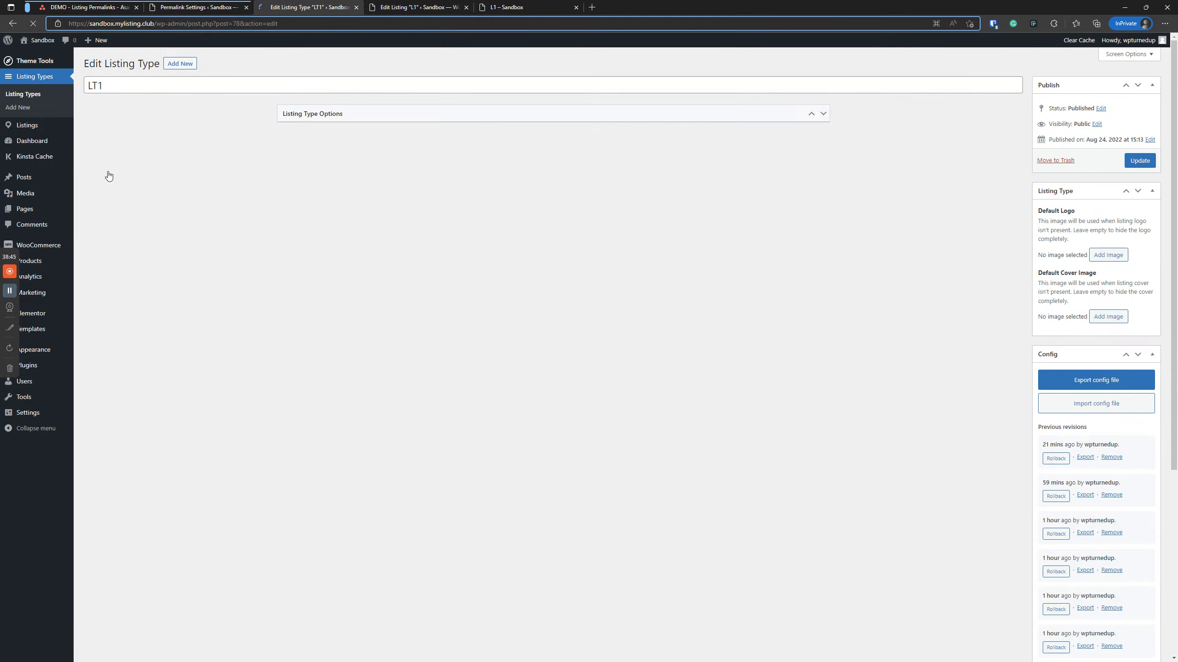
left_click(442, 153)
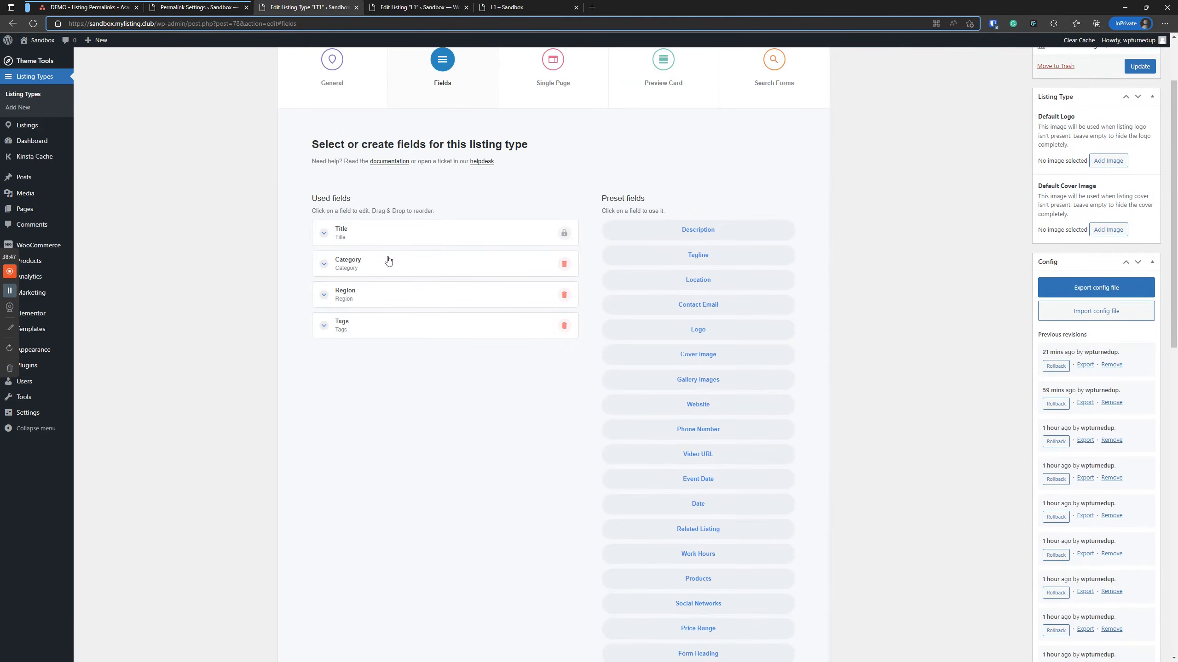
left_click(389, 261)
scroll(388, 262, "down", 4)
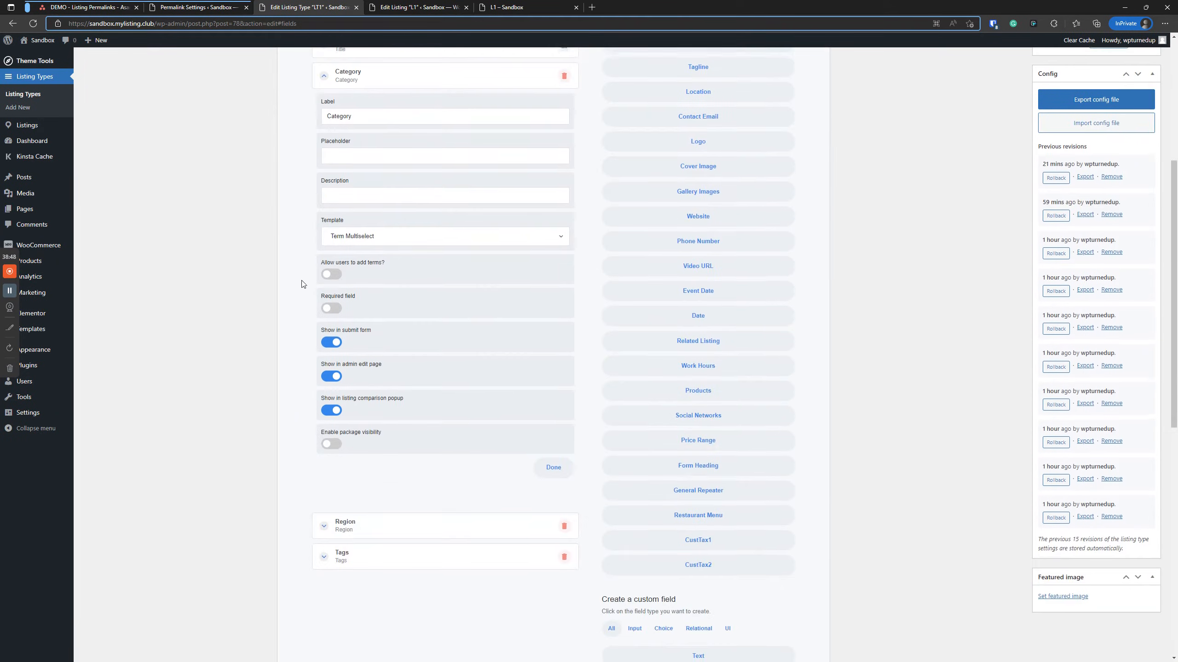
- Set the Category field's template to Term Select and update the LT1 listing type
left_click(379, 235)
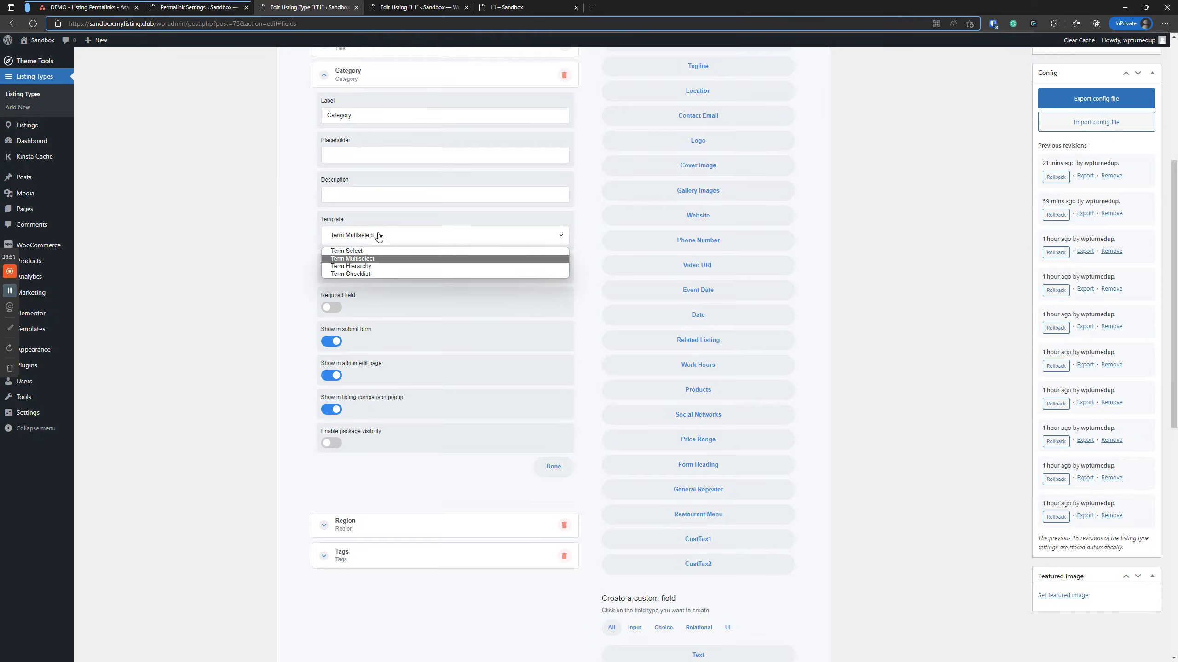
left_click(378, 235)
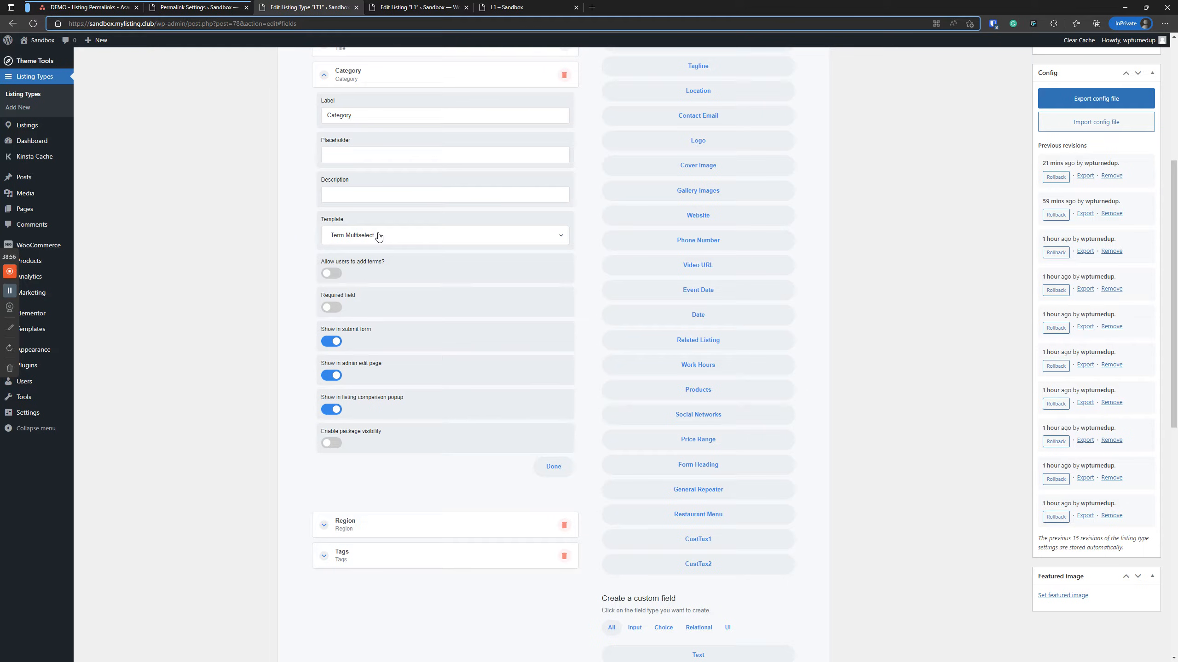
left_click(379, 235)
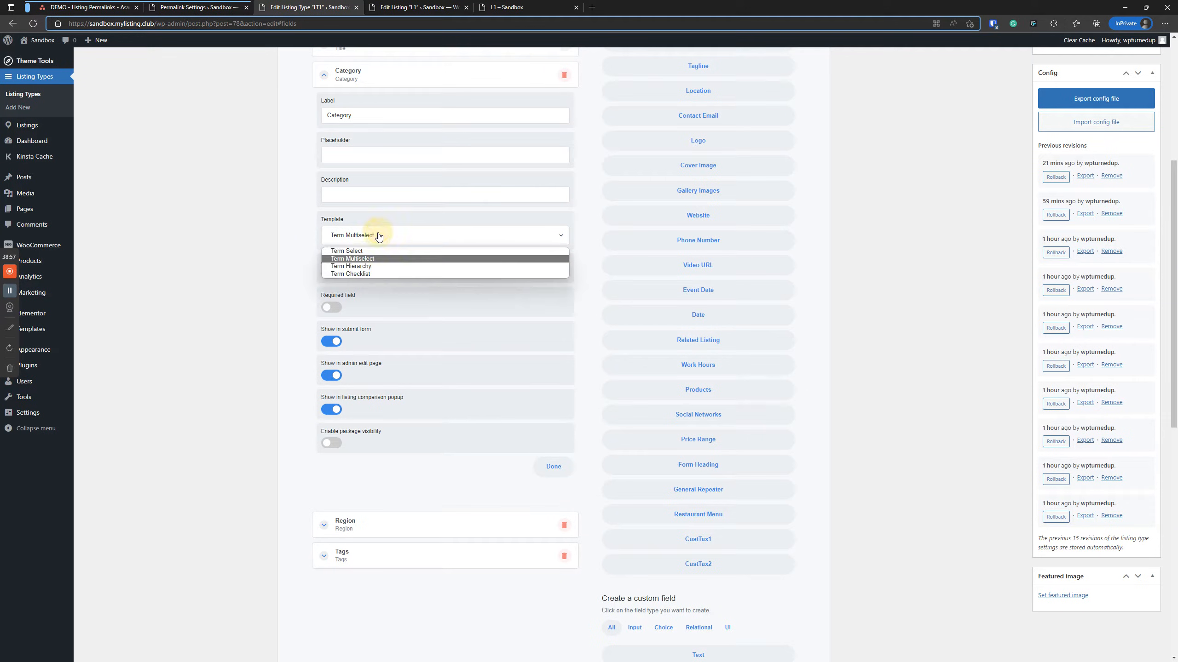
left_click(373, 267)
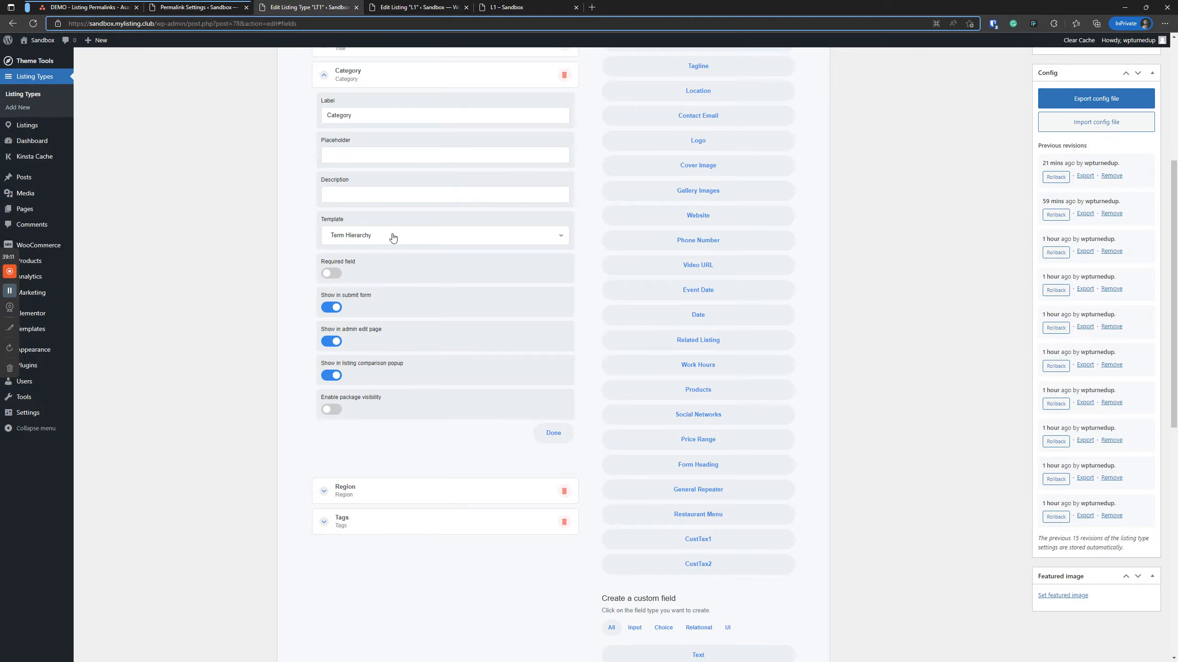
left_click(393, 237)
left_click(375, 255)
scroll(954, 239, "up", 6)
left_click(1142, 161)
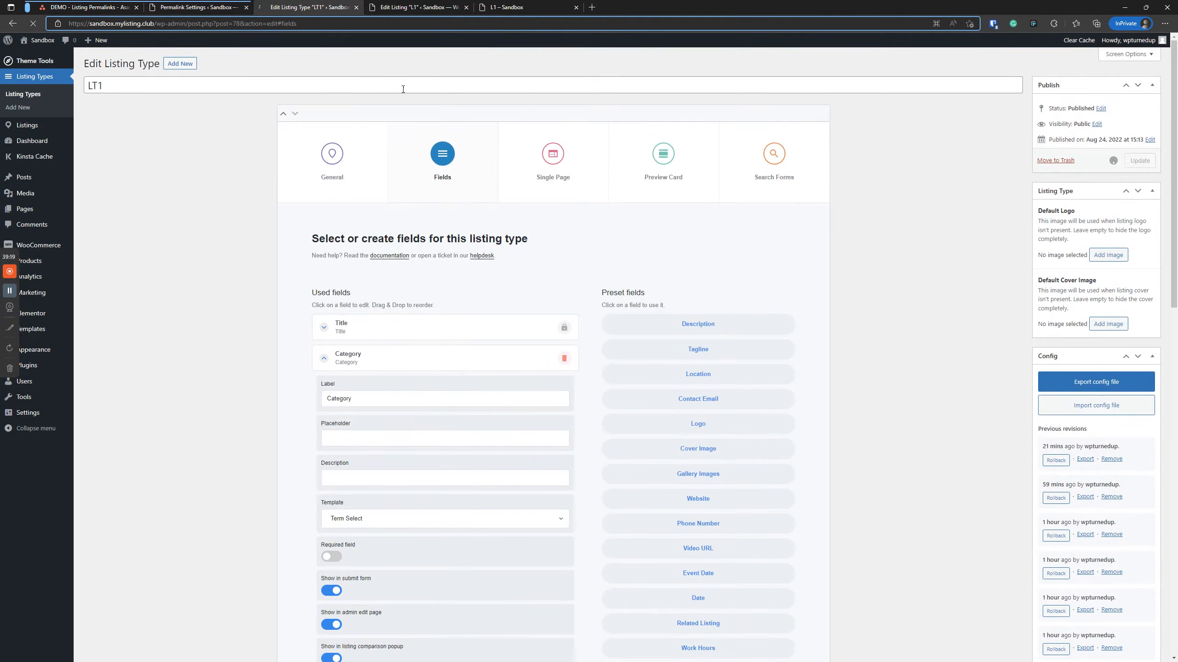
- Reload L1's edit page and examine how its Category field offers the terms
left_click(555, 5)
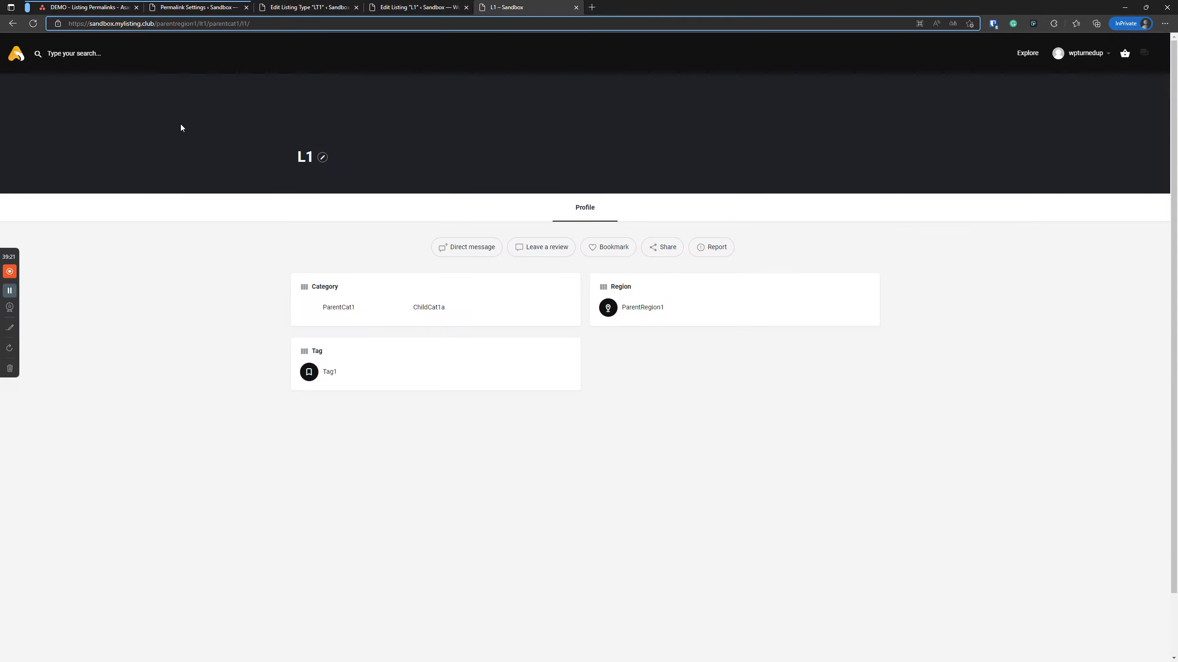
left_click(417, 6)
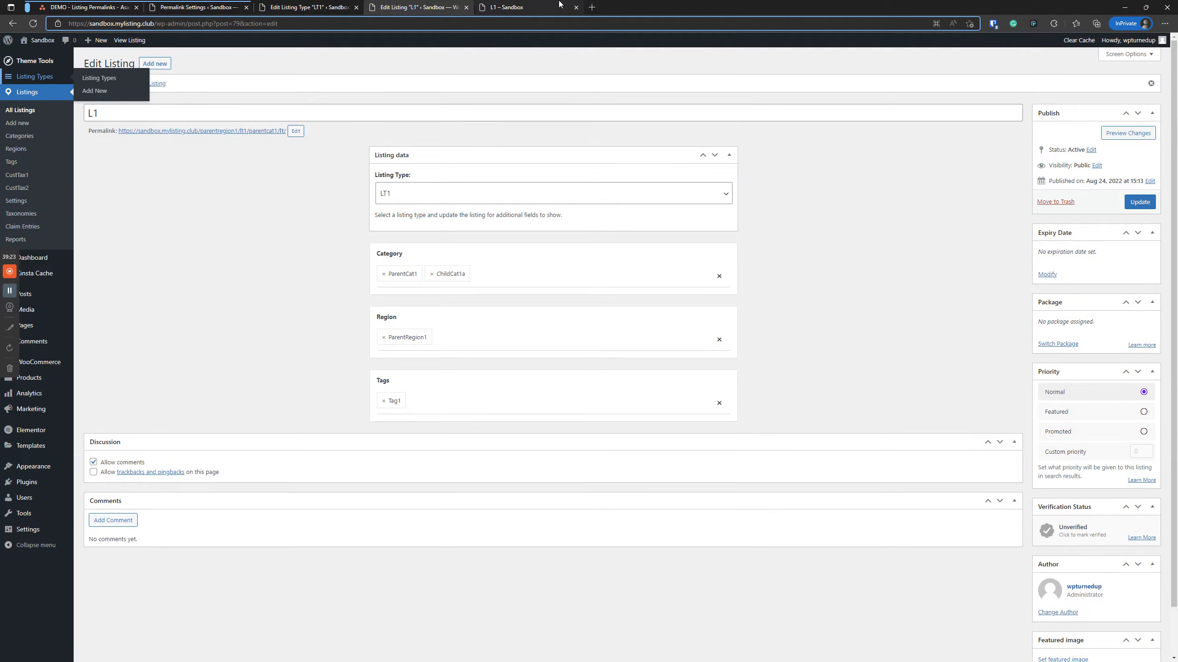
left_click(33, 23)
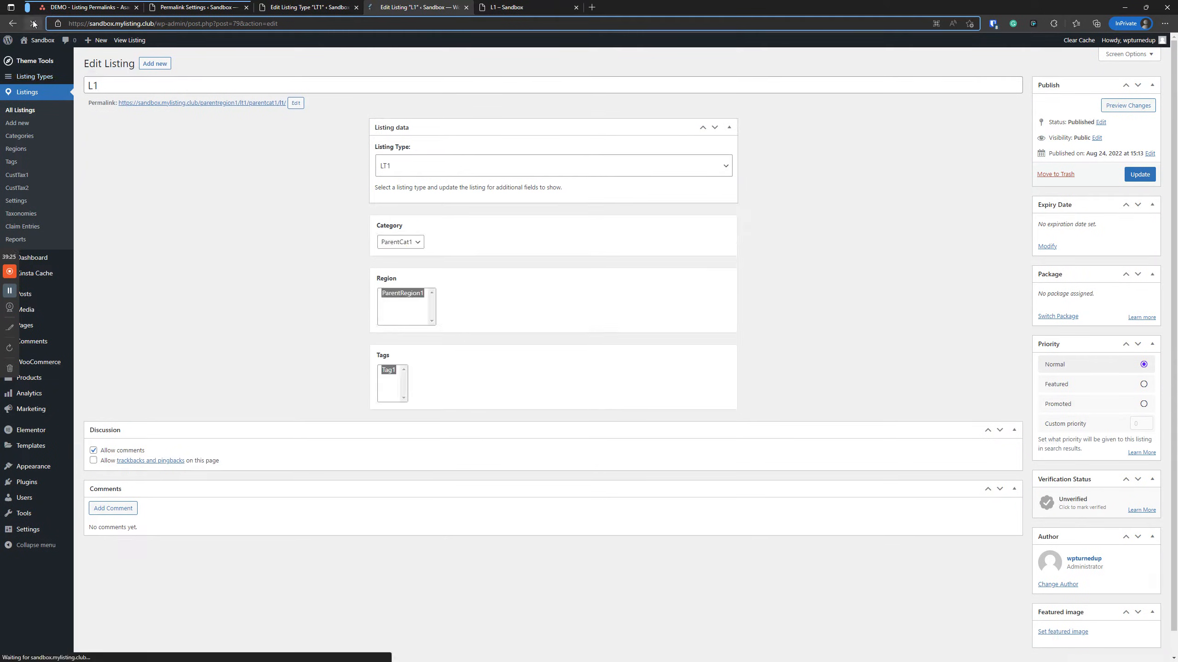
left_click(453, 247)
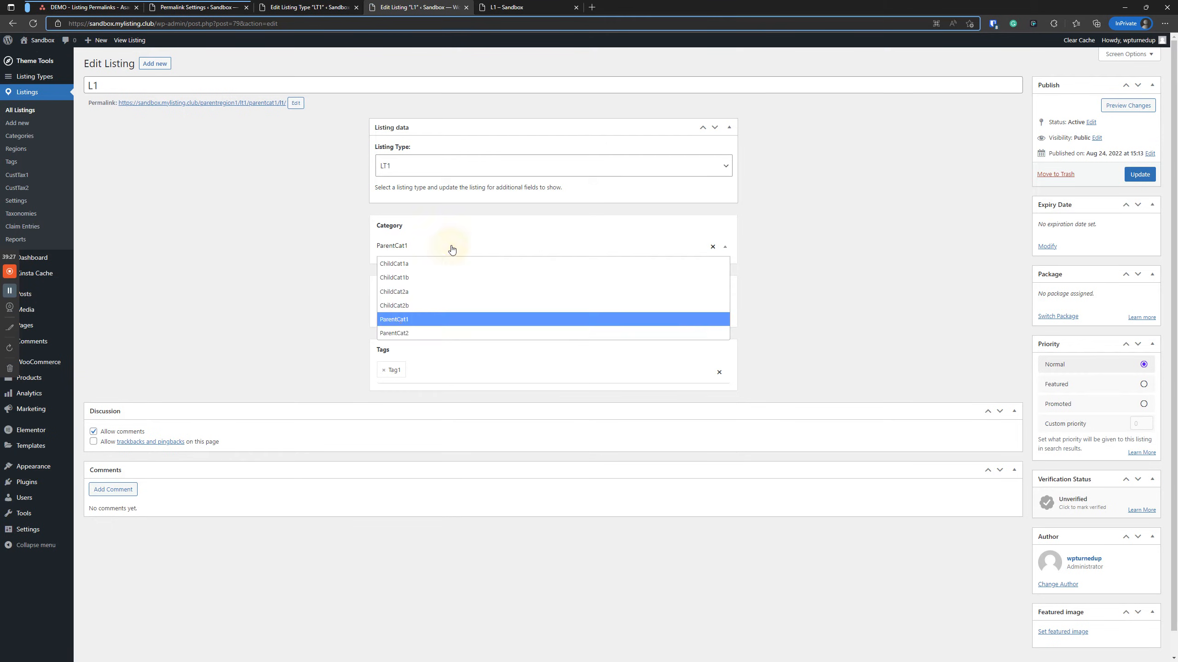
left_click(310, 274)
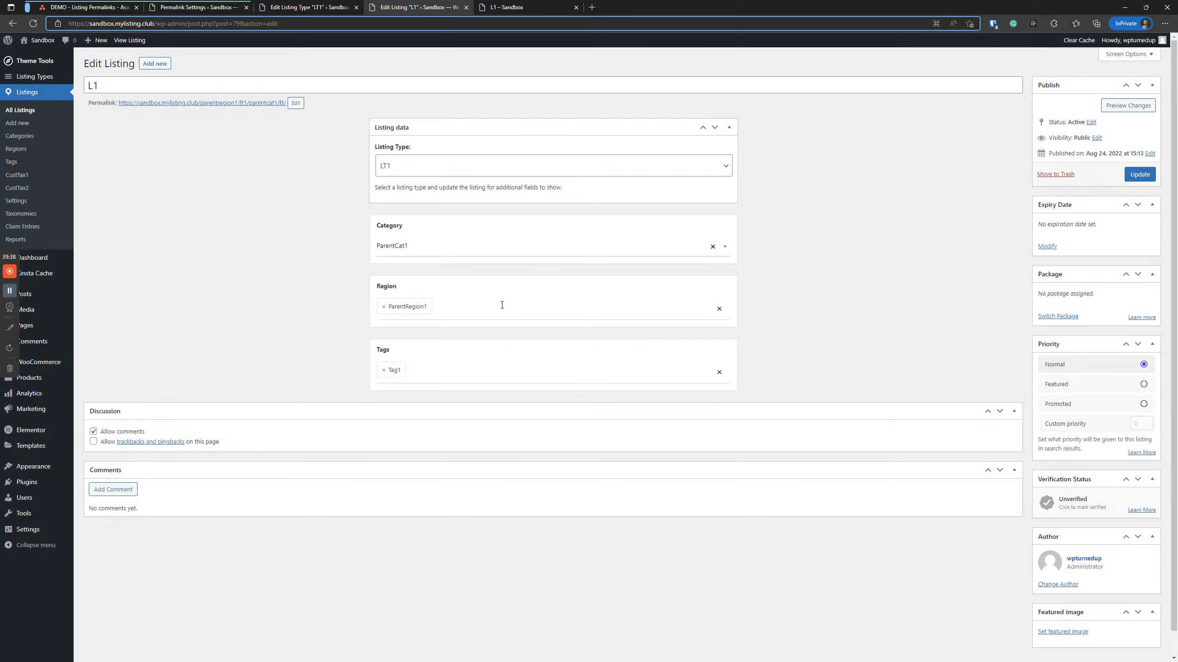
left_click(487, 257)
left_click(487, 257)
- Change the LT1 Category field's template to Term Hierarchy and update the listing type
left_click(282, 8)
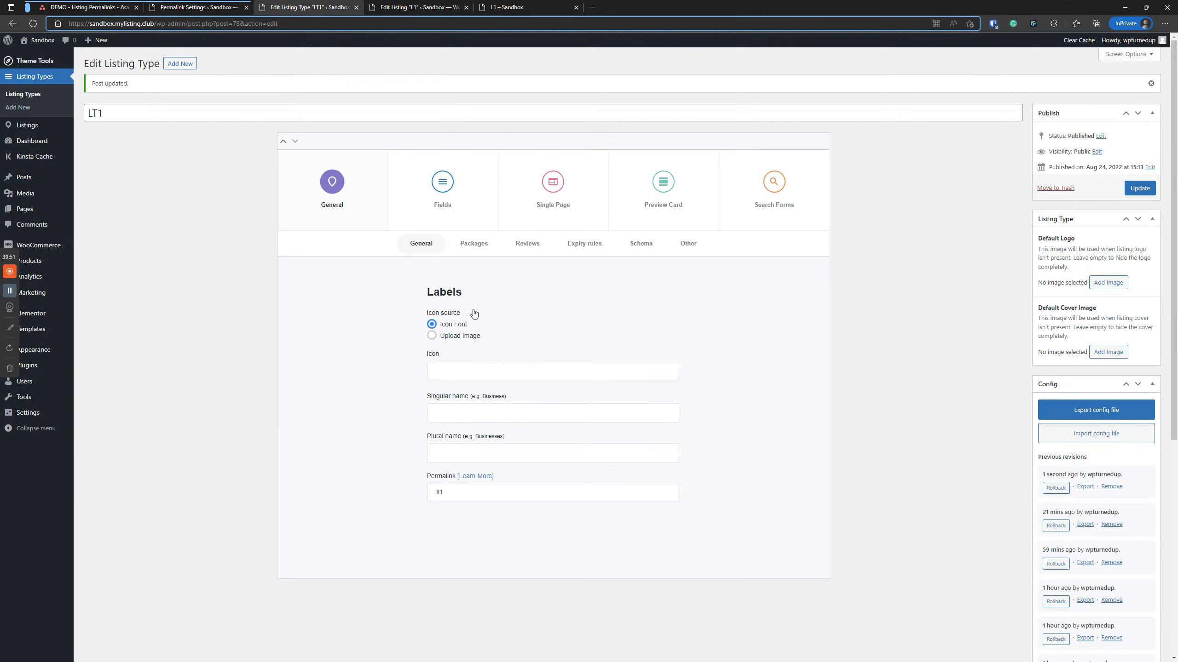
left_click(461, 216)
left_click(373, 292)
scroll(372, 384, "down", 4)
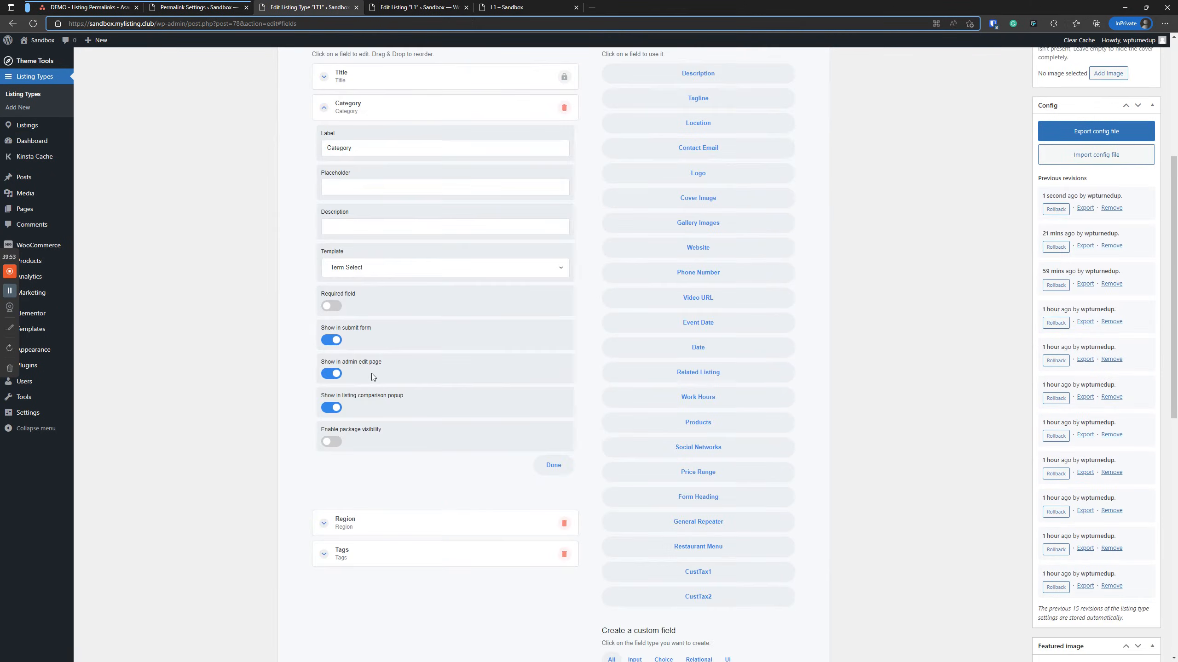
left_click(366, 263)
left_click(363, 286)
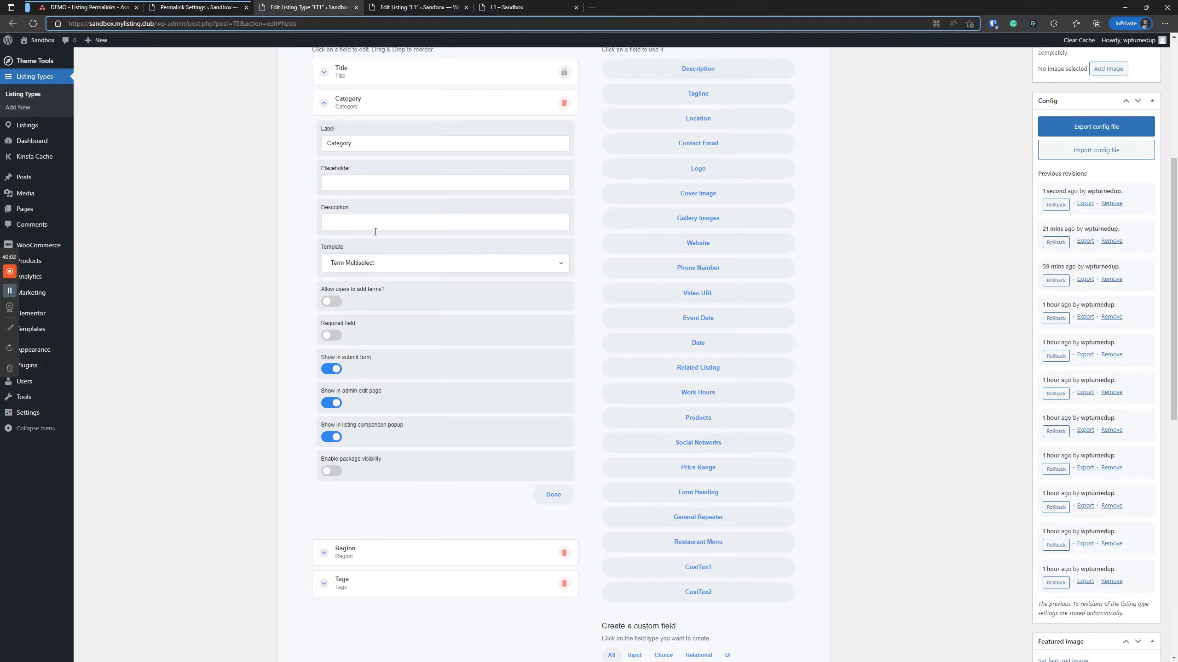
left_click(376, 262)
left_click(370, 295)
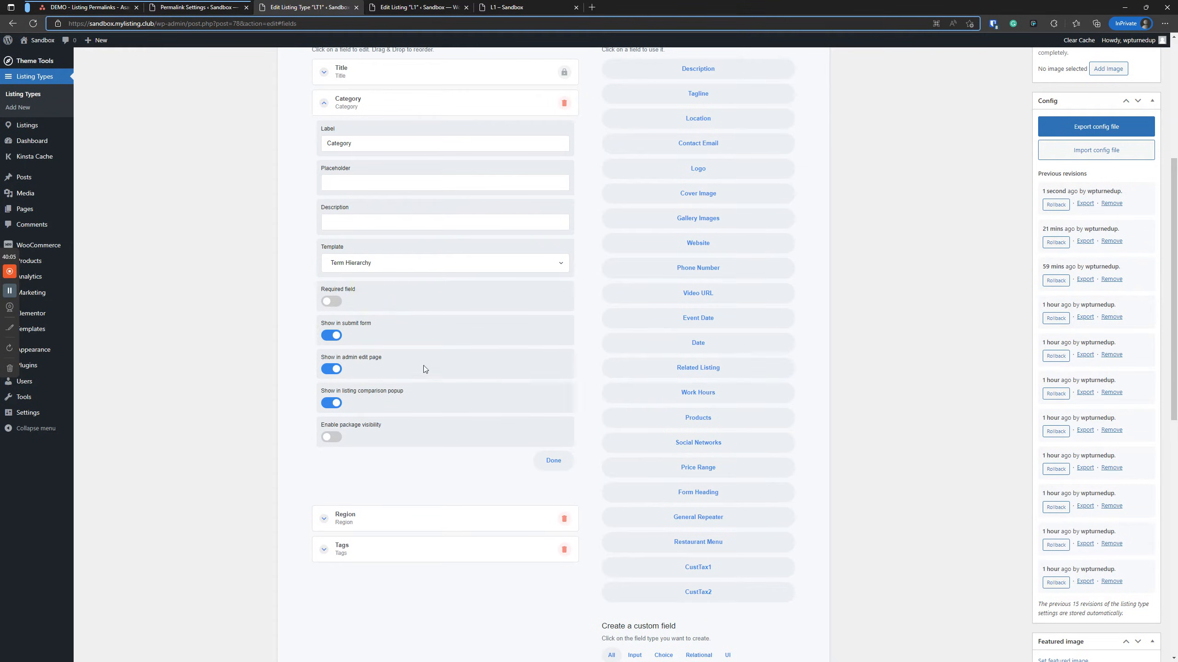
scroll(423, 364, "up", 6)
left_click(1139, 188)
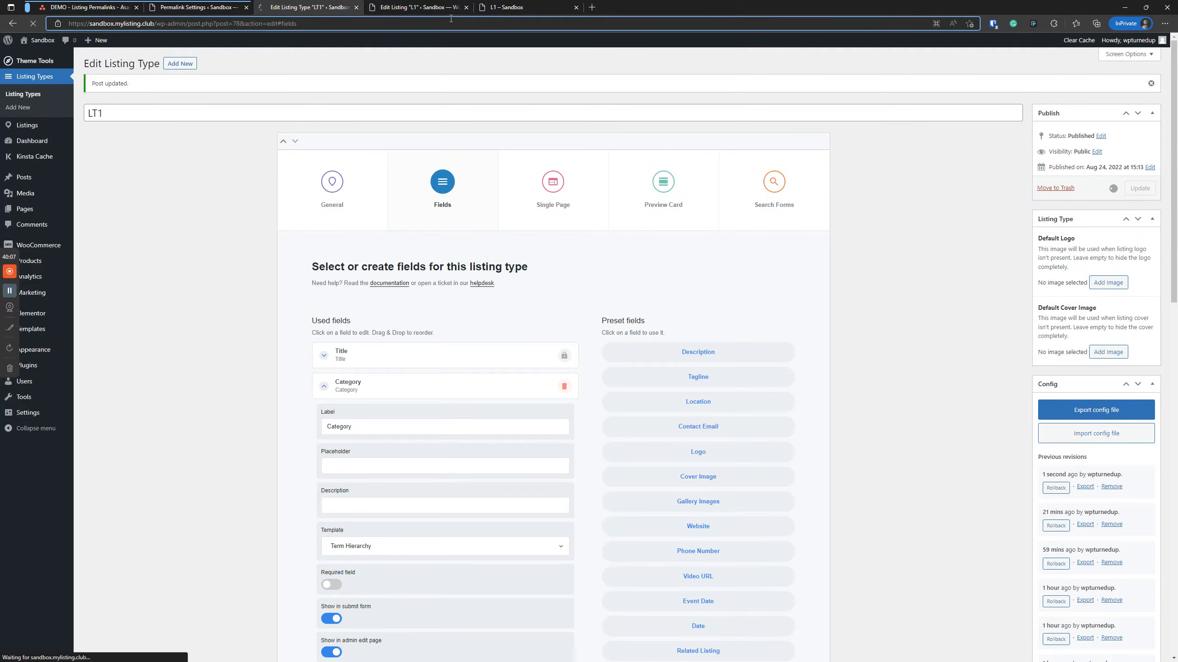
- Reload L1's edit page, set its category hierarchy to ParentCat2 with child ChildCat2a, and update the listing
left_click(416, 6)
left_click(37, 28)
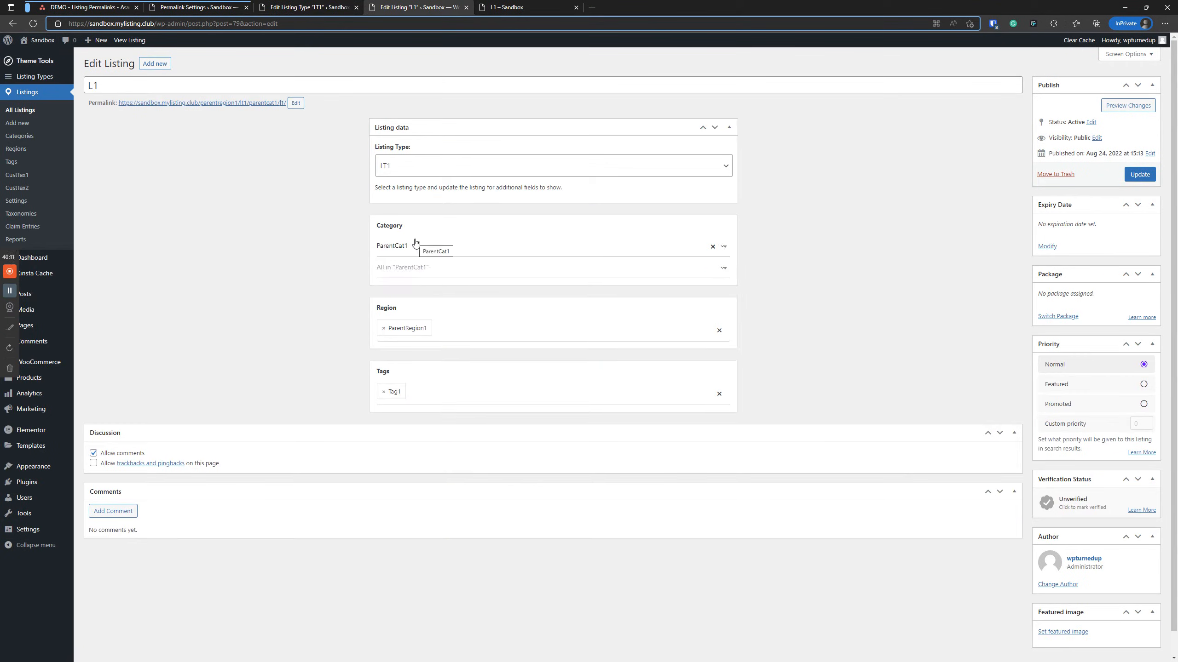
left_click(416, 245)
left_click(416, 245)
left_click(416, 243)
left_click(414, 278)
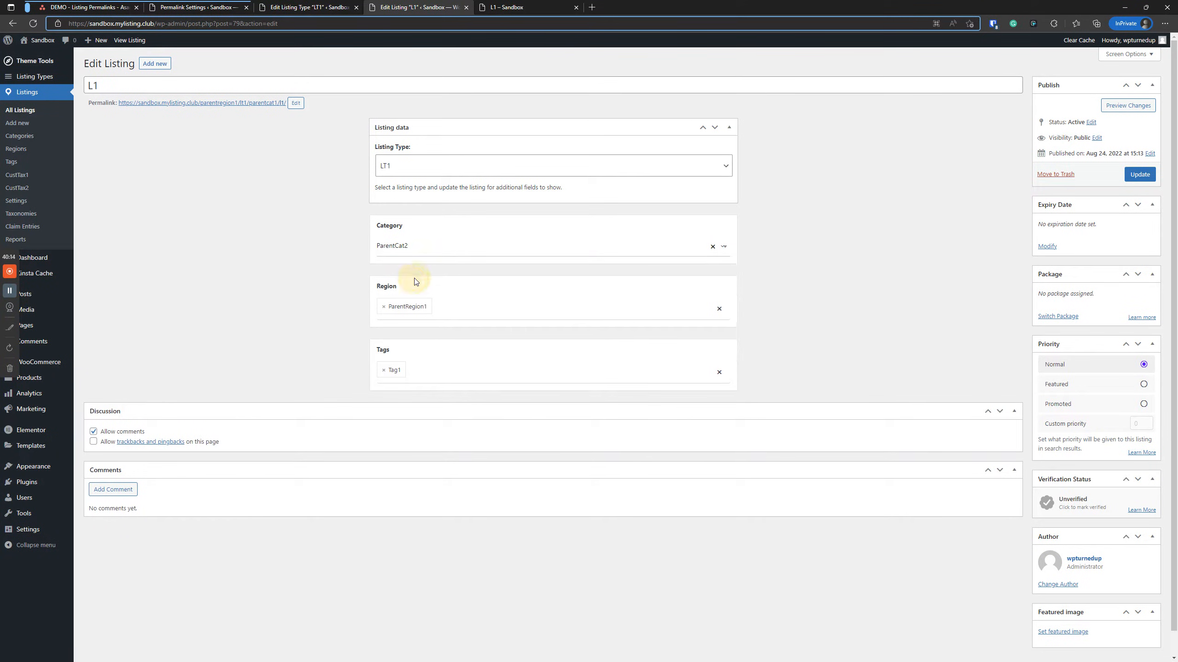
left_click(415, 268)
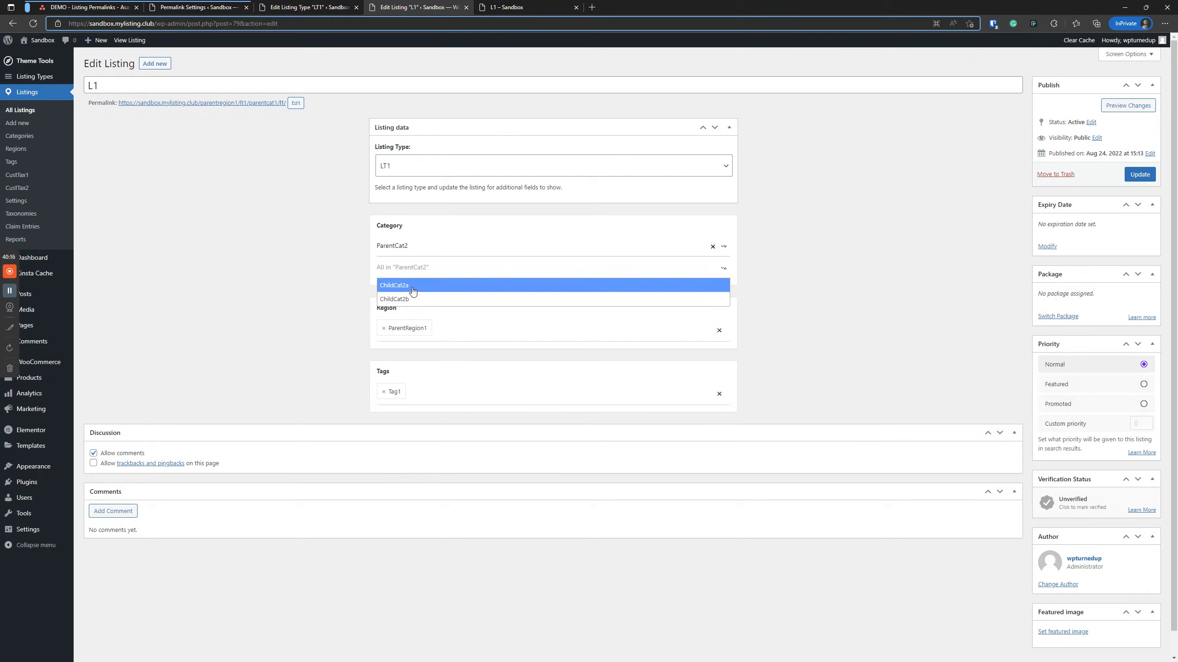
left_click(412, 284)
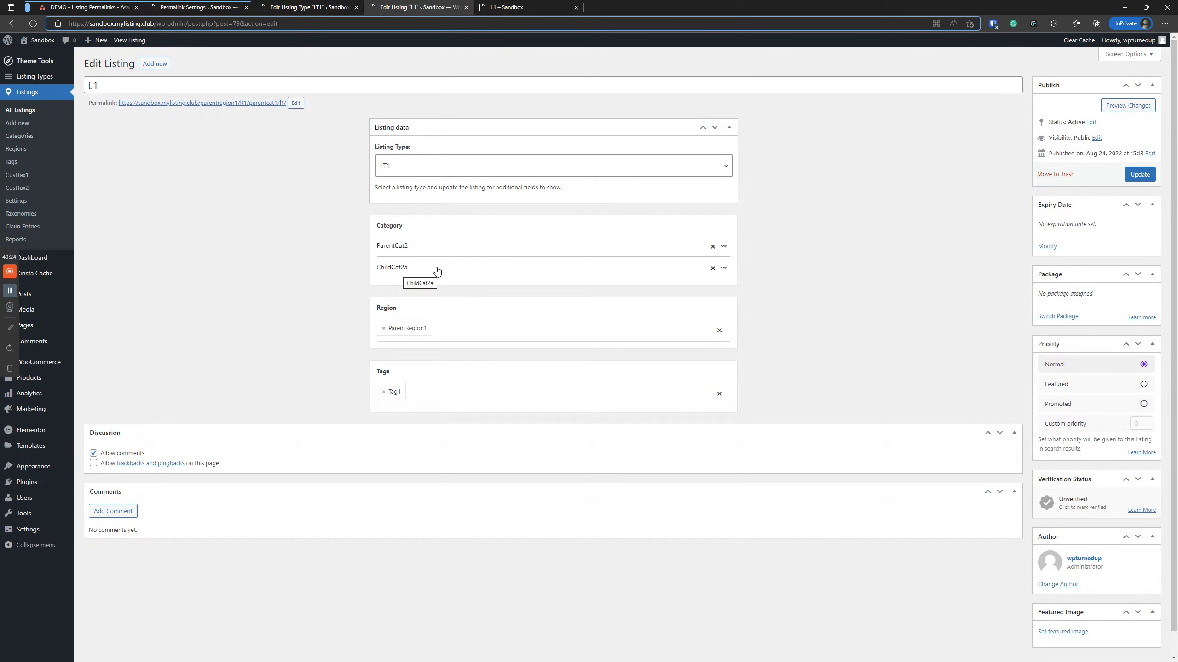
left_click(1143, 180)
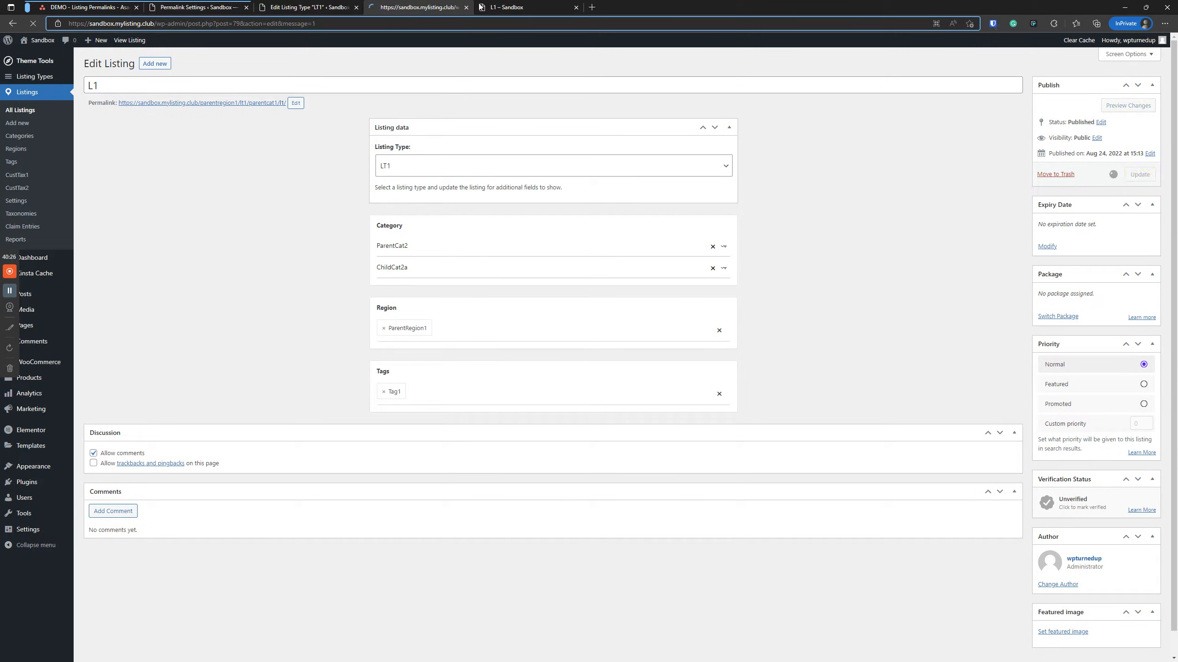
- Duplicate L1's public page, reload the copy, and compare the URLs and Category blocks of the two versions
left_click(520, 5)
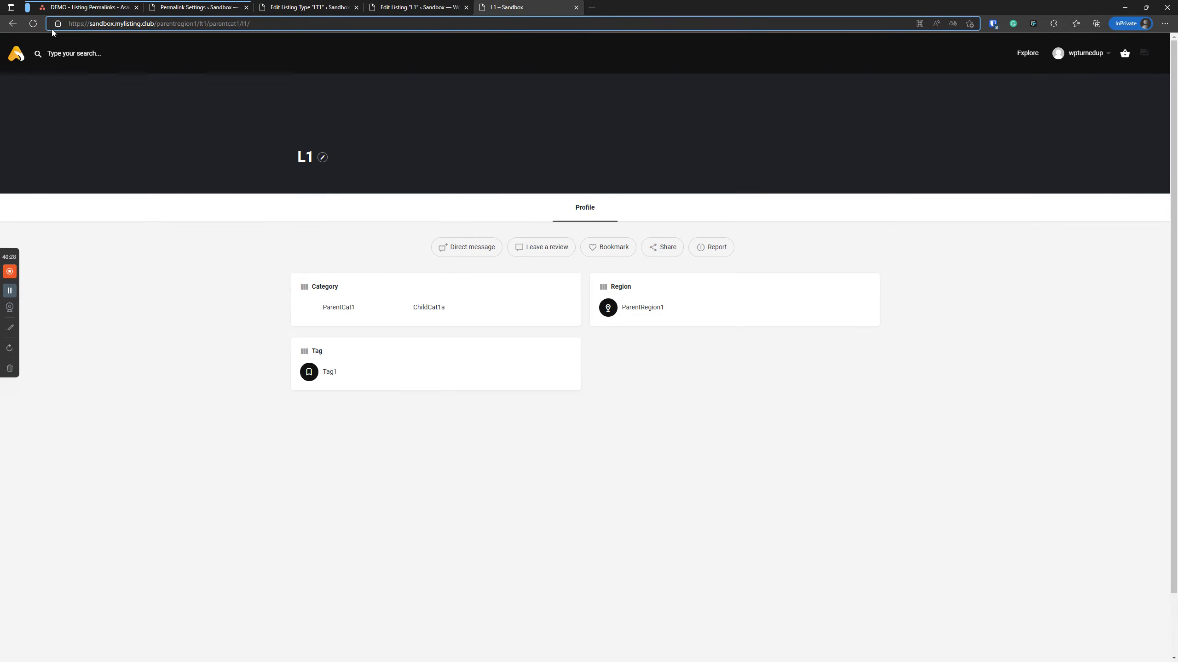
right_click(513, 6)
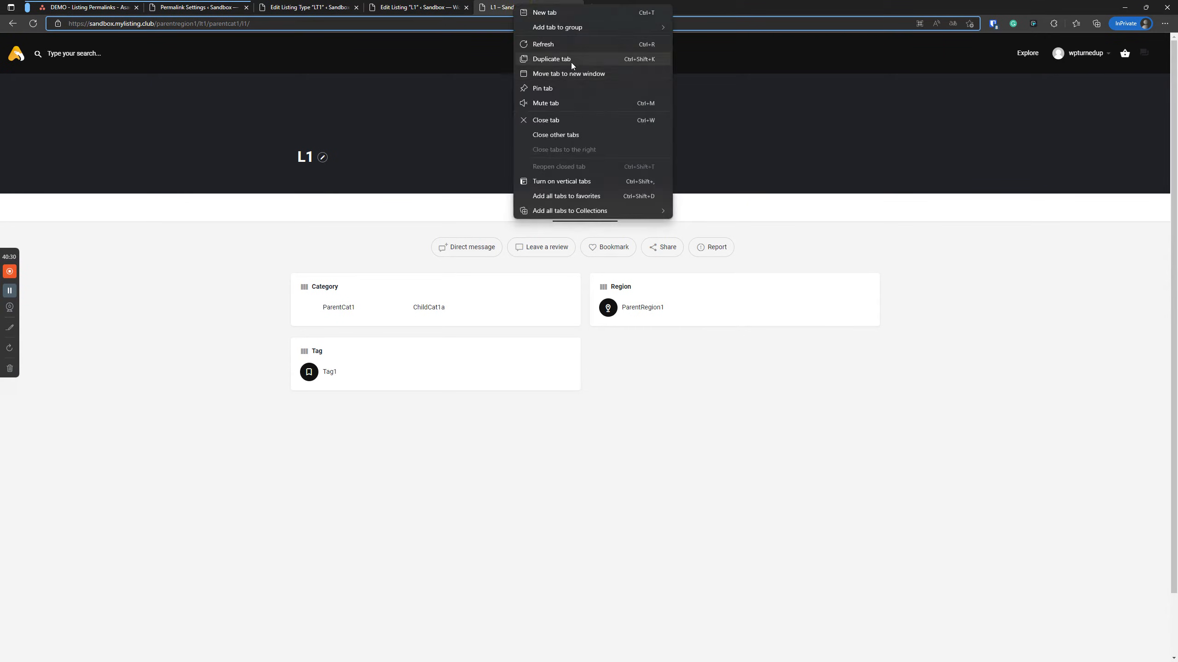
left_click(570, 59)
left_click(34, 24)
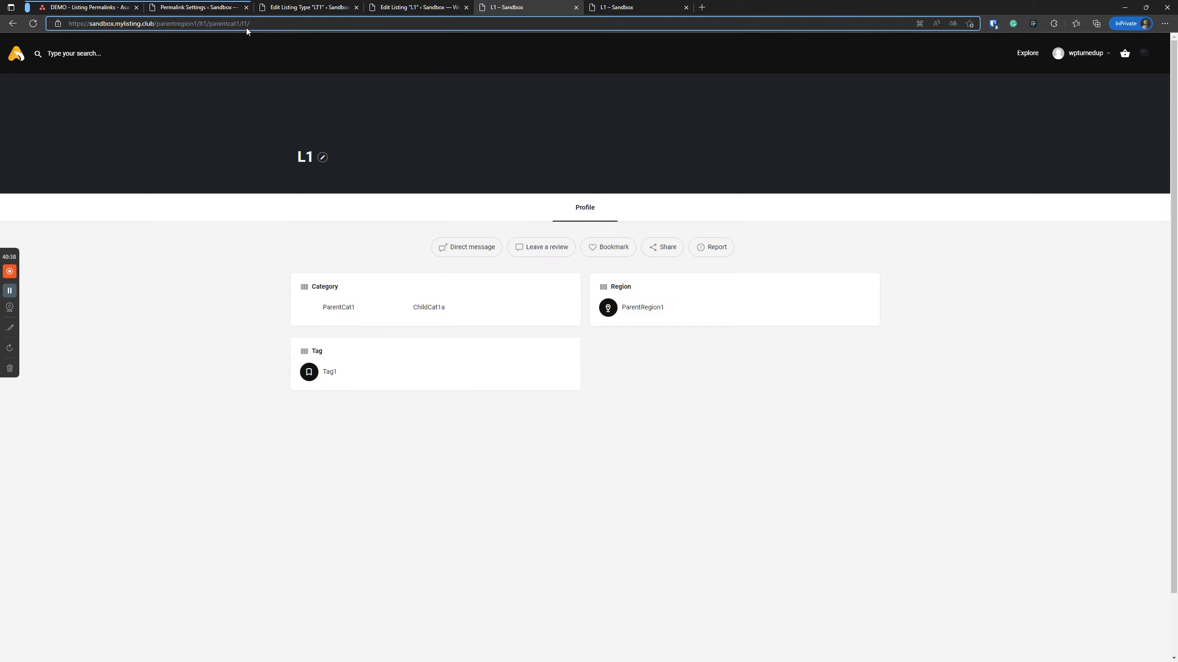
left_click(631, 6)
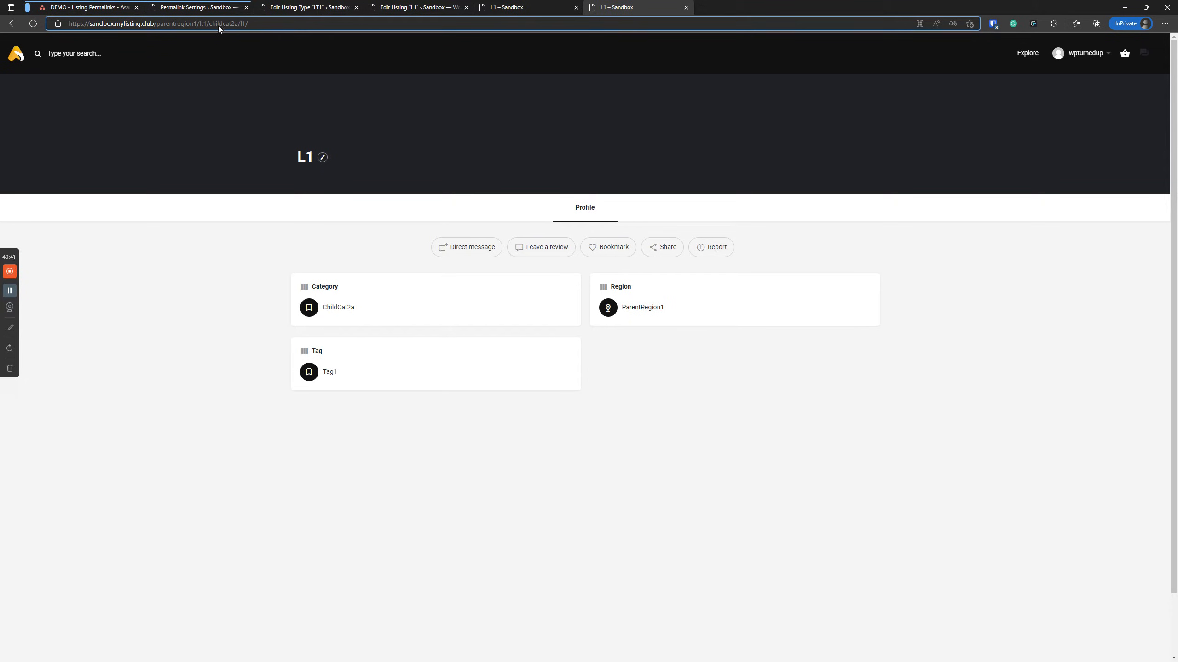
key("ctrl+shift+Tab")
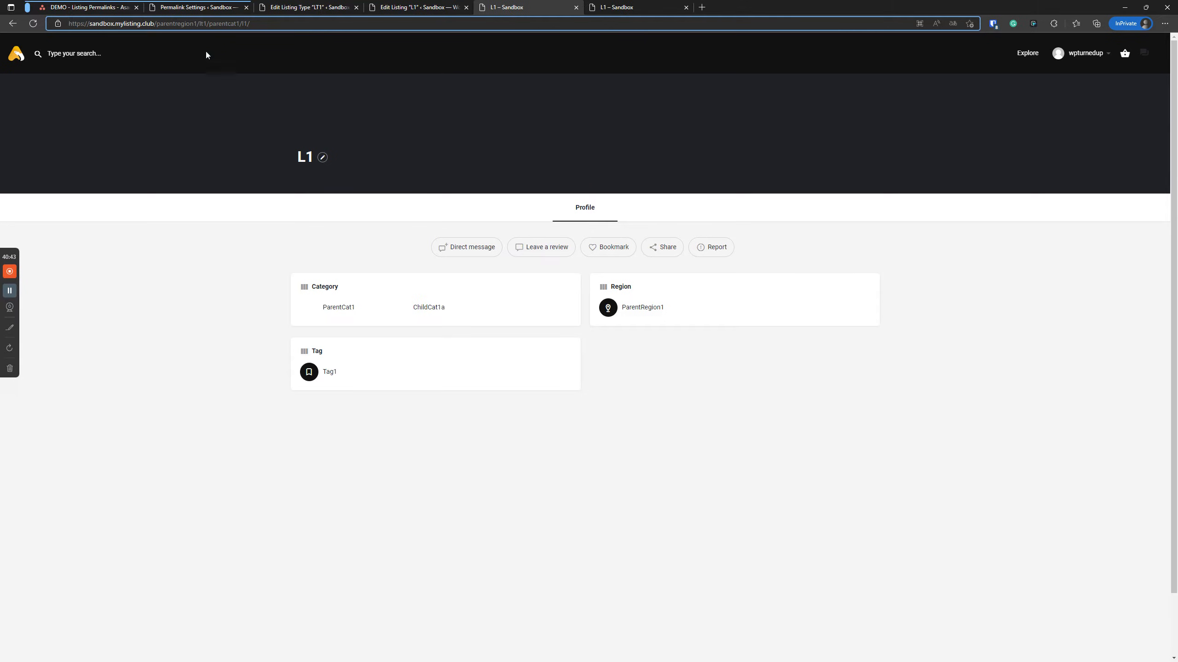
left_click(590, 6)
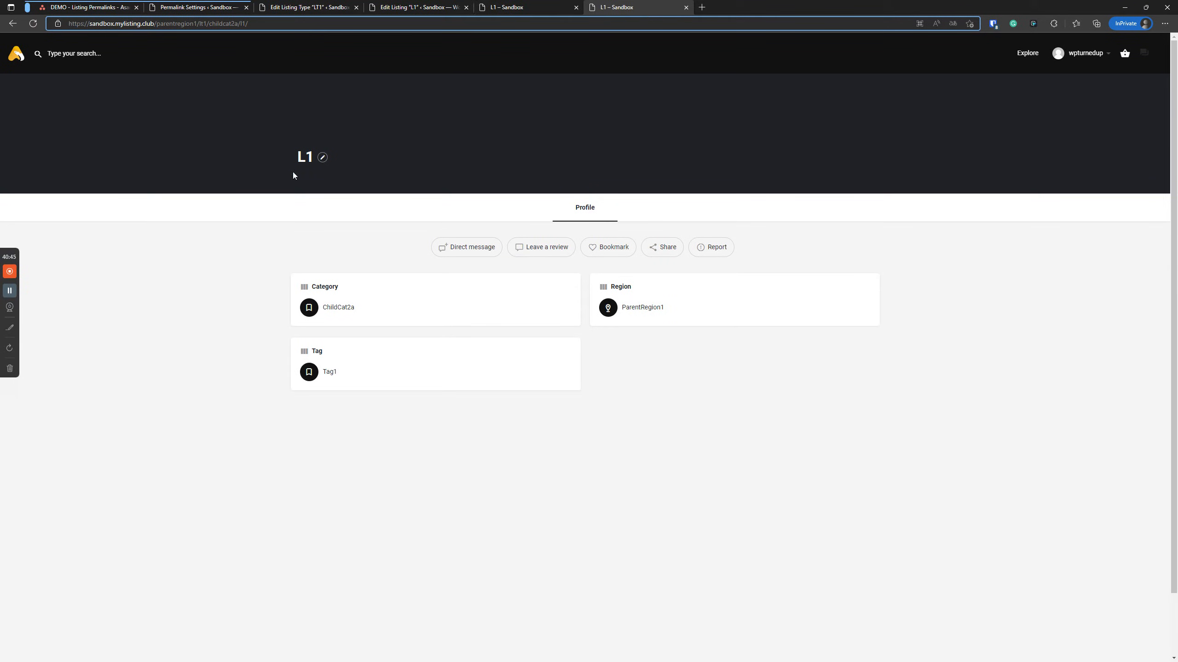
- Examine the LT1 Category field's template options alongside L1's selected category hierarchy and public URL
left_click(297, 6)
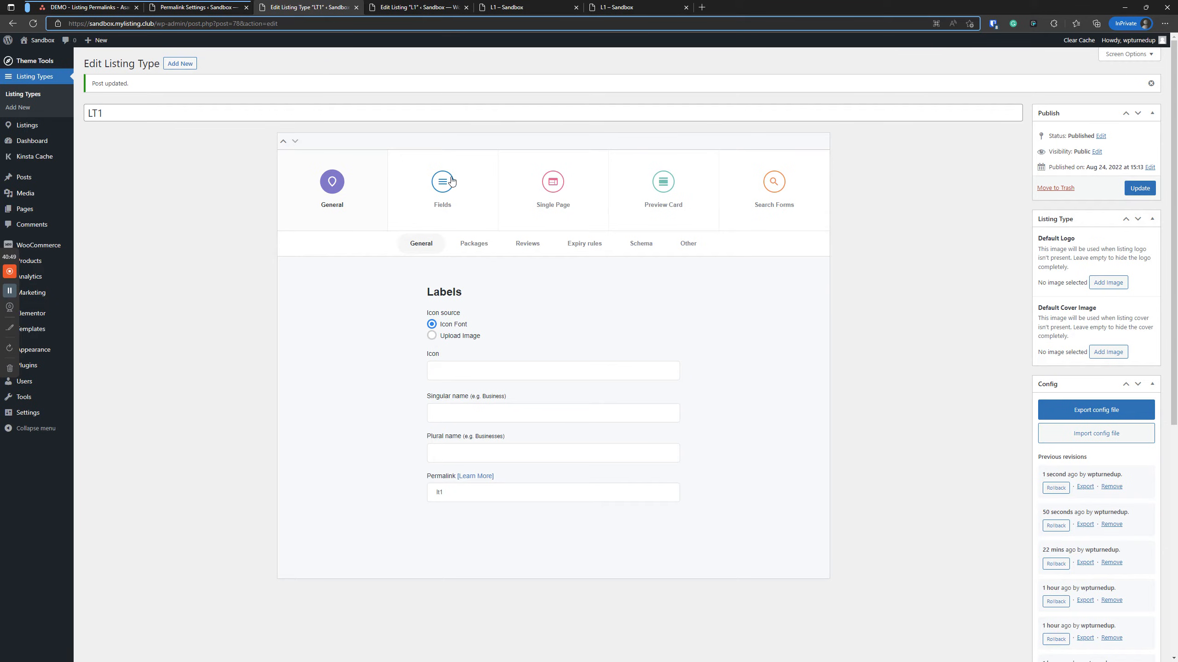
left_click(446, 185)
left_click(433, 398)
scroll(426, 390, "down", 4)
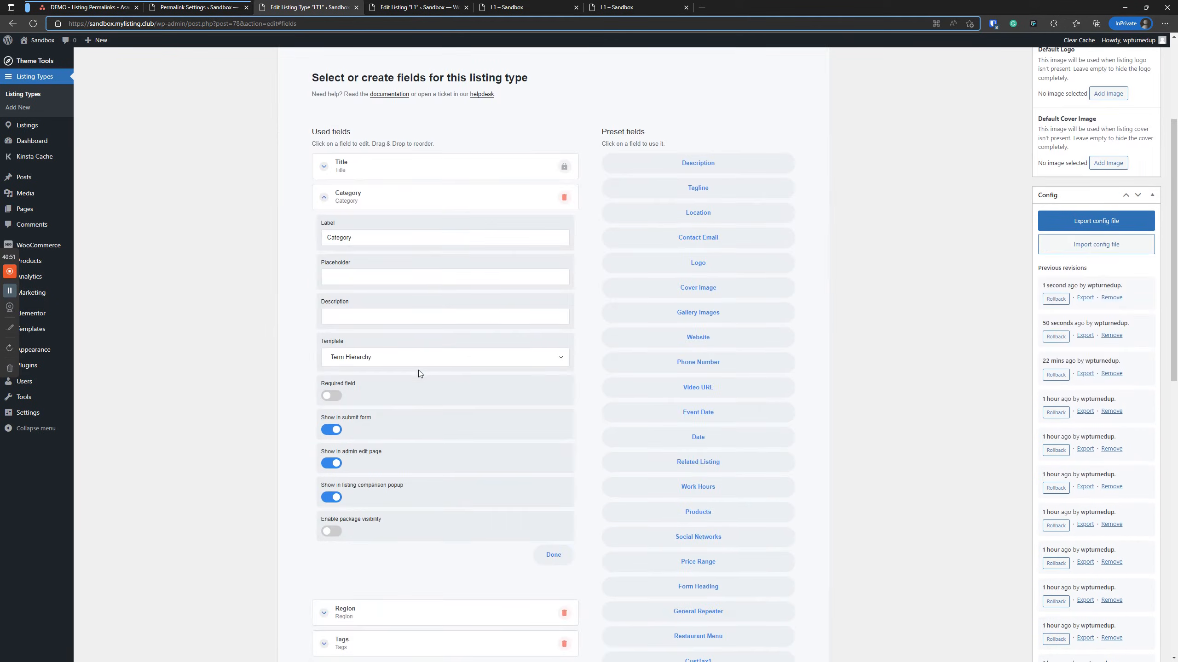
left_click(369, 357)
left_click(370, 357)
left_click(408, 7)
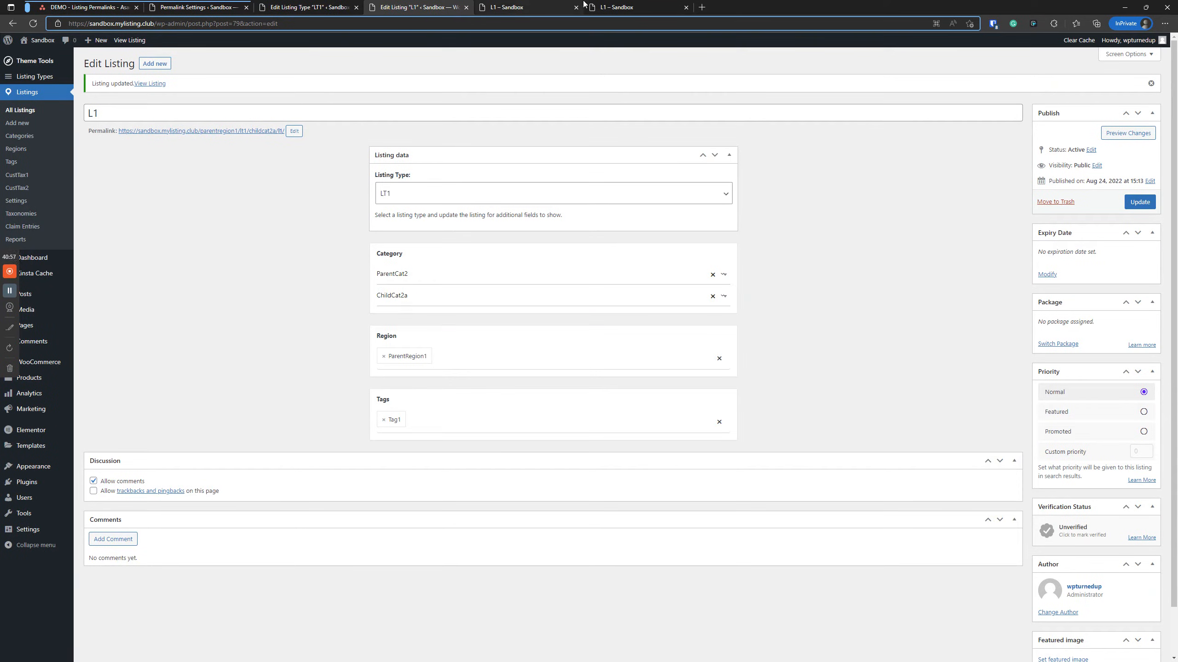
left_click(594, 8)
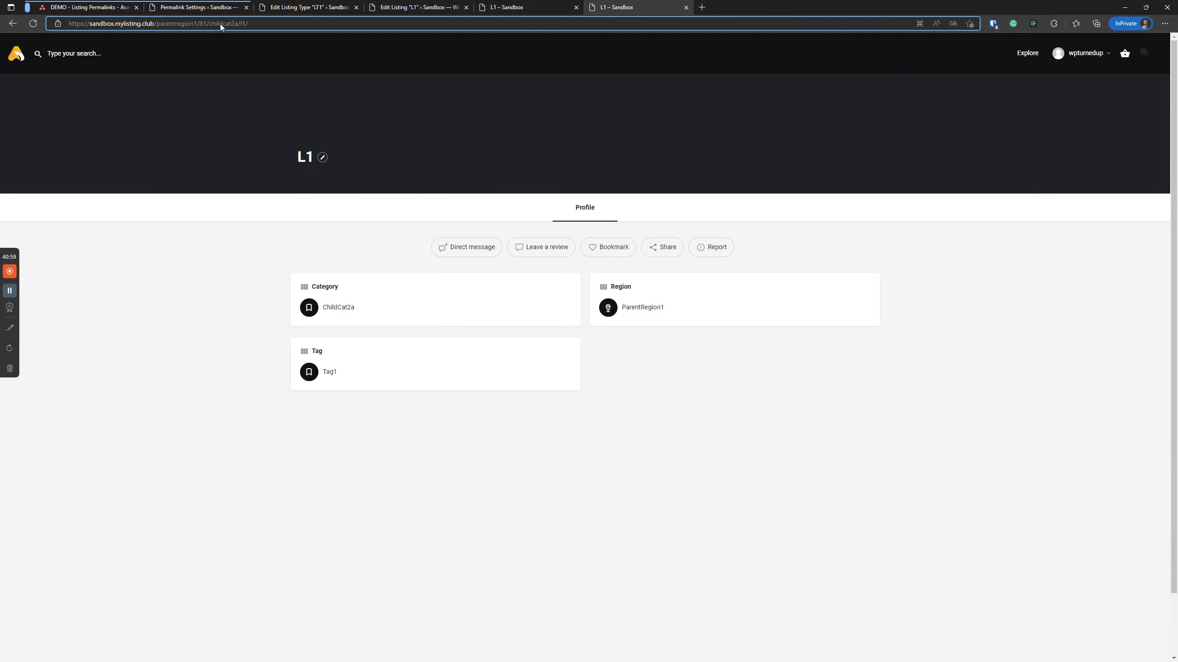
left_click(430, 8)
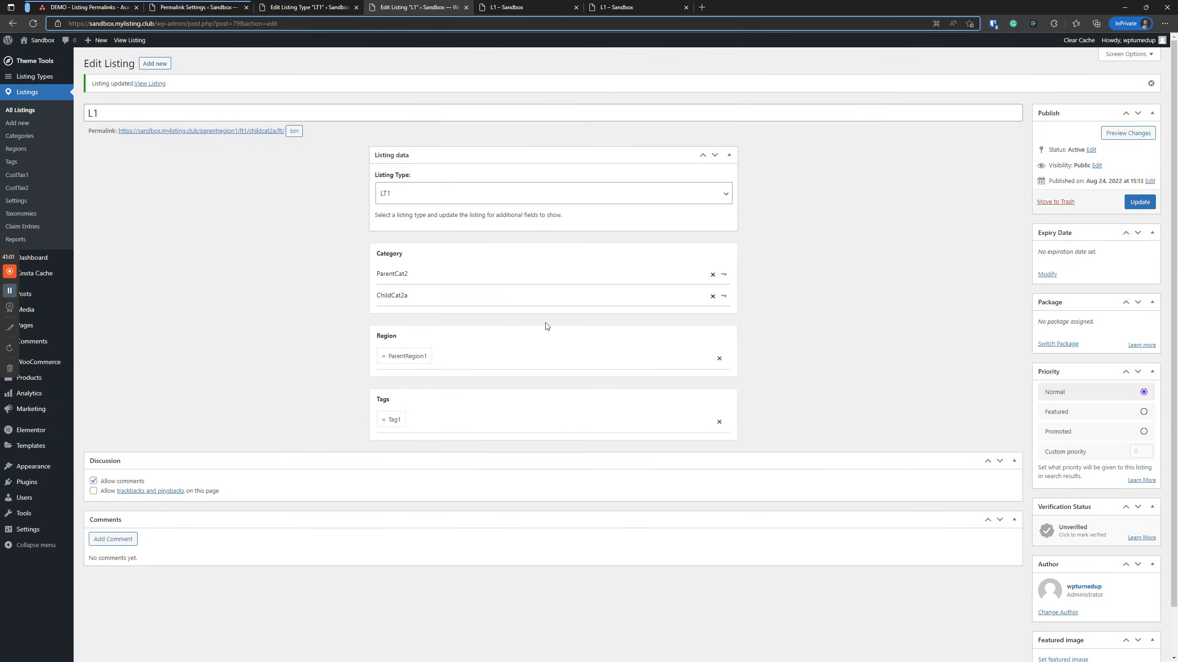
- Set the LT1 Category field's template to Term Checklist and update the listing type
left_click(290, 7)
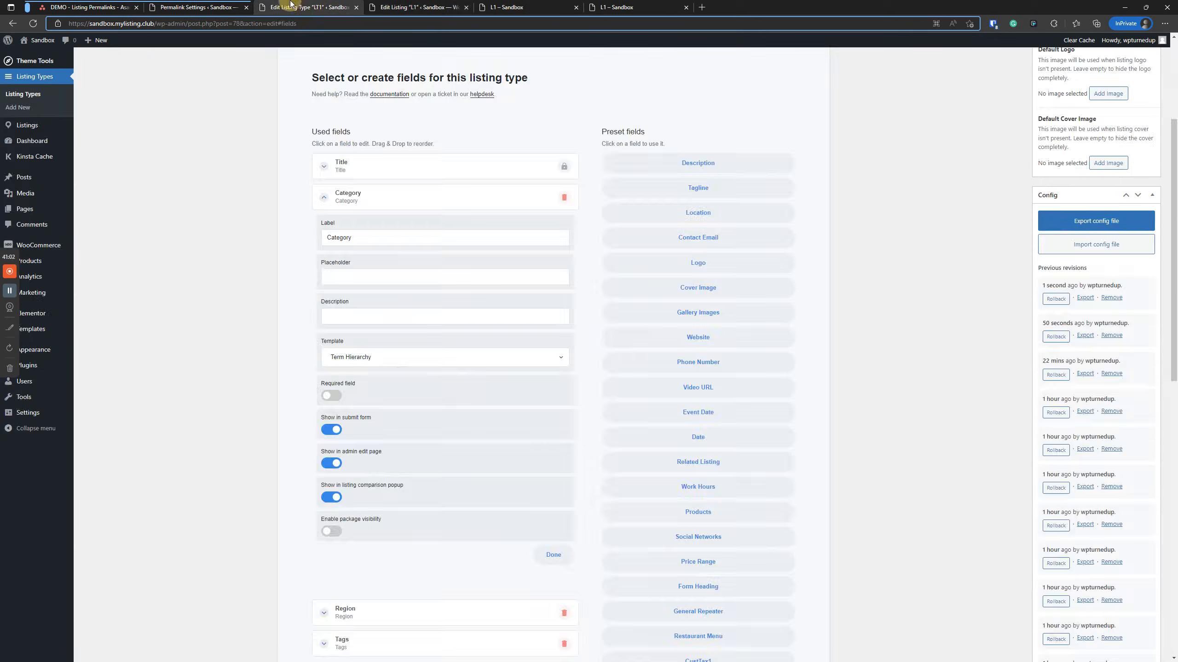
left_click(378, 358)
left_click(366, 395)
scroll(394, 390, "up", 4)
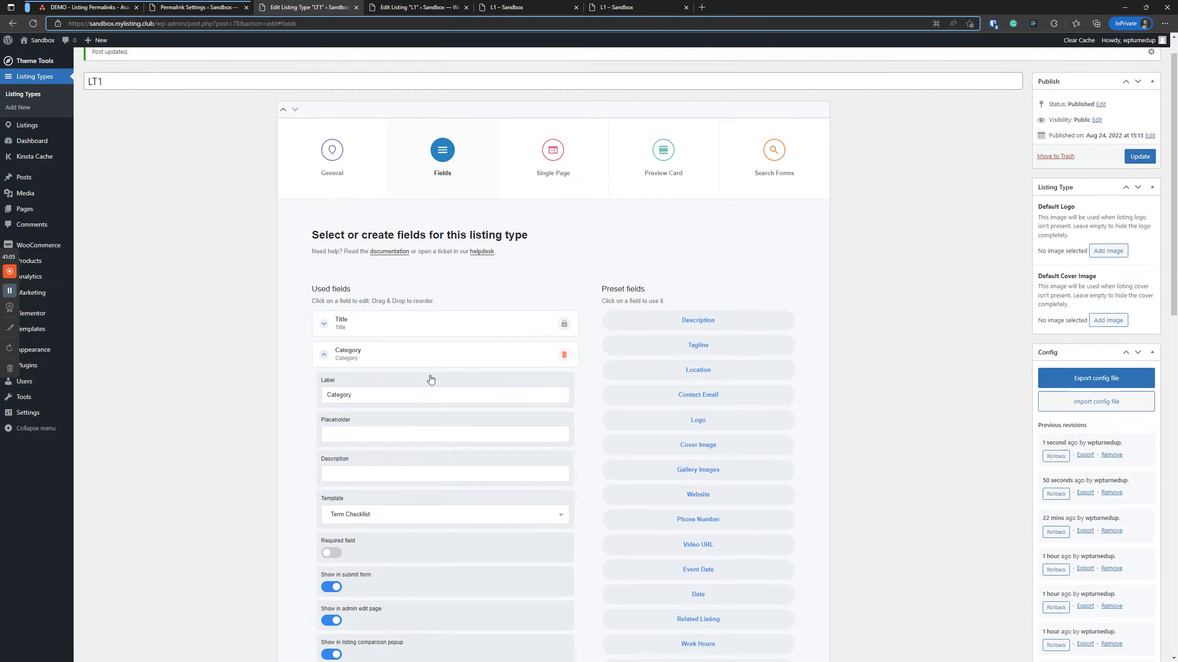
left_click(1139, 188)
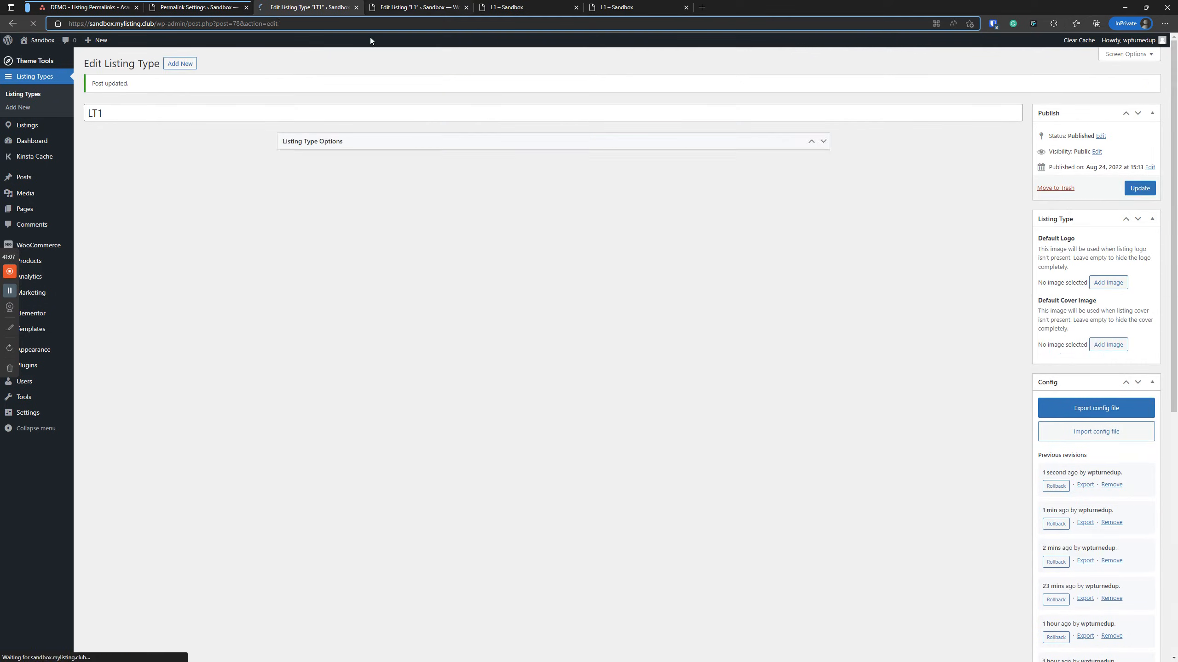
- Reload L1's edit page and deselect ChildCat2a in its category checklist
left_click(488, 6)
left_click(418, 7)
left_click(33, 24)
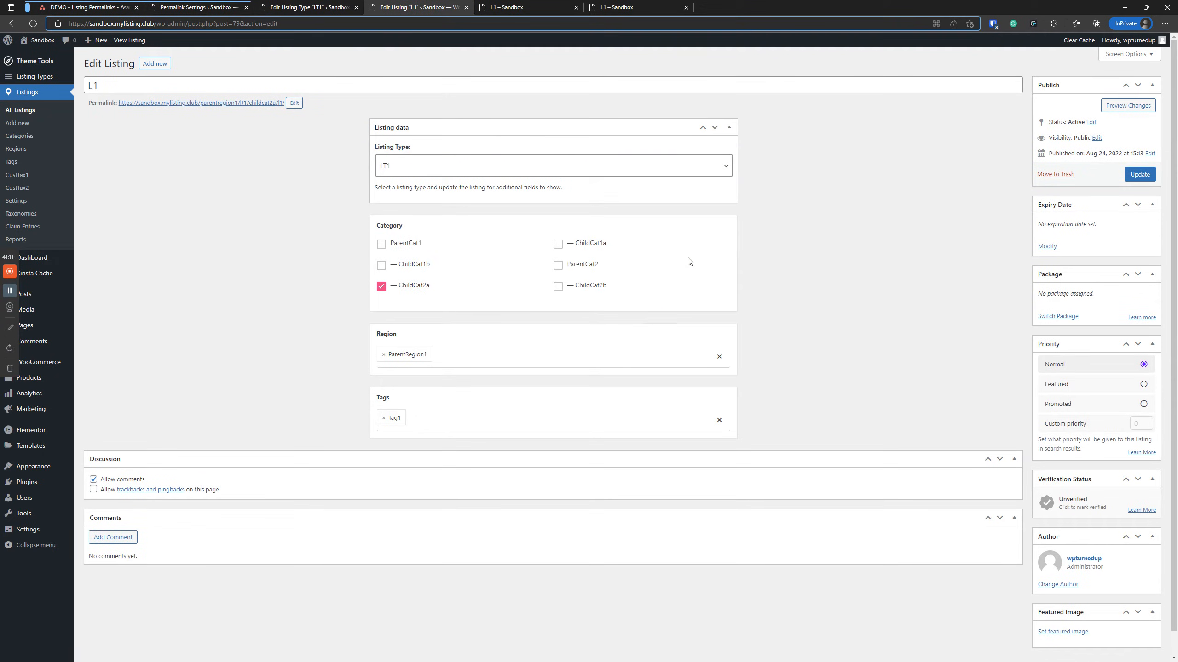
left_click(381, 287)
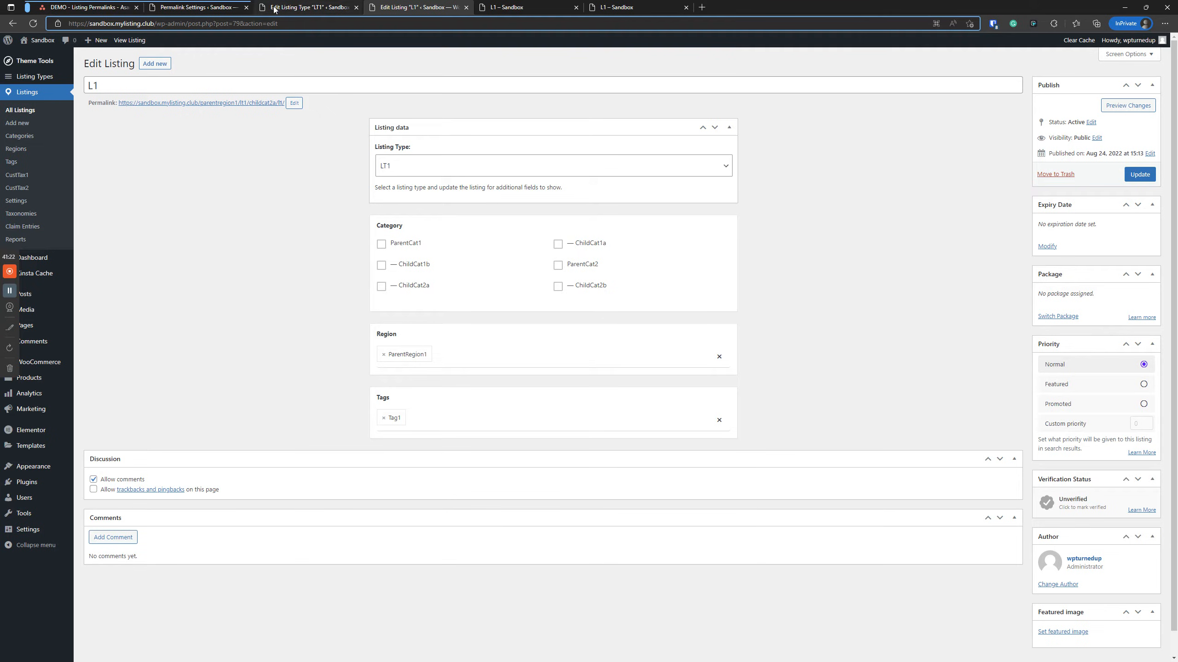
- Open the ChildCat1a category for editing from a separate Categories page and examine its Listing Type(s) option against L1's checklist
right_click(28, 135)
left_click(44, 142)
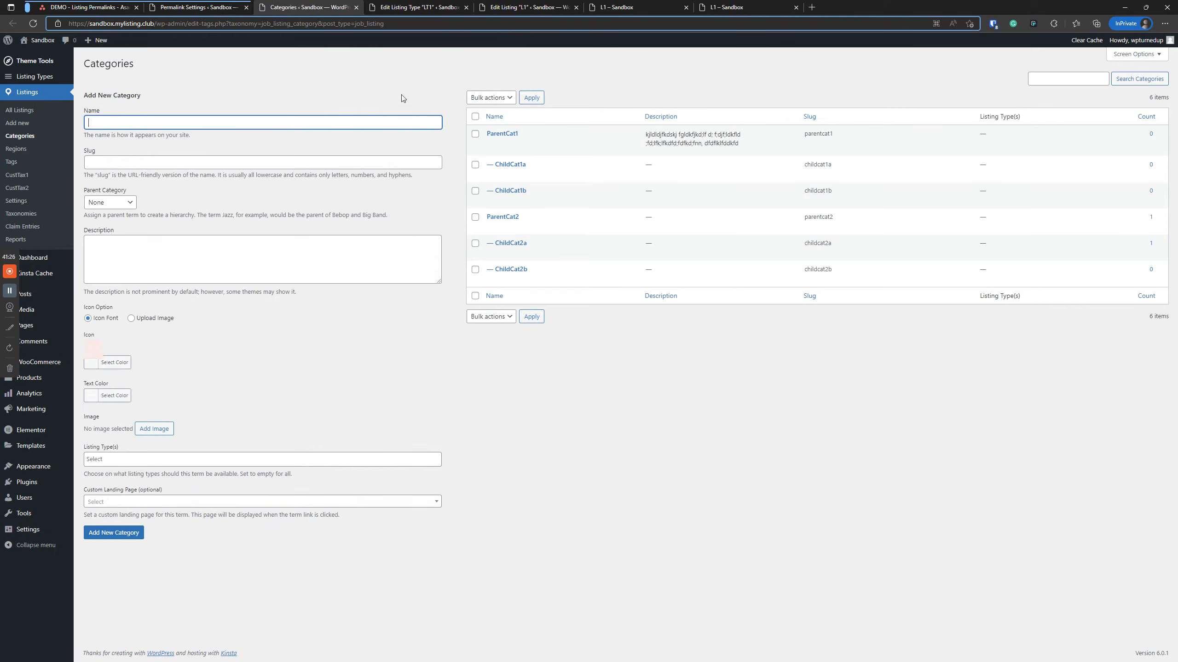
left_click(492, 178)
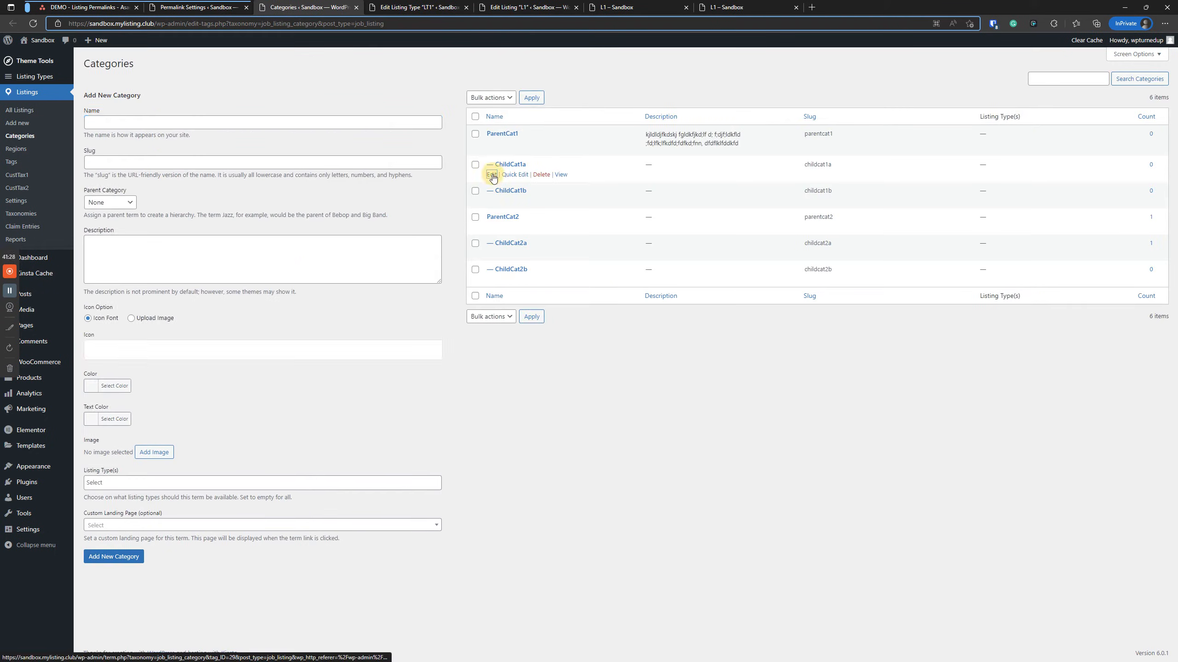
left_click(492, 178)
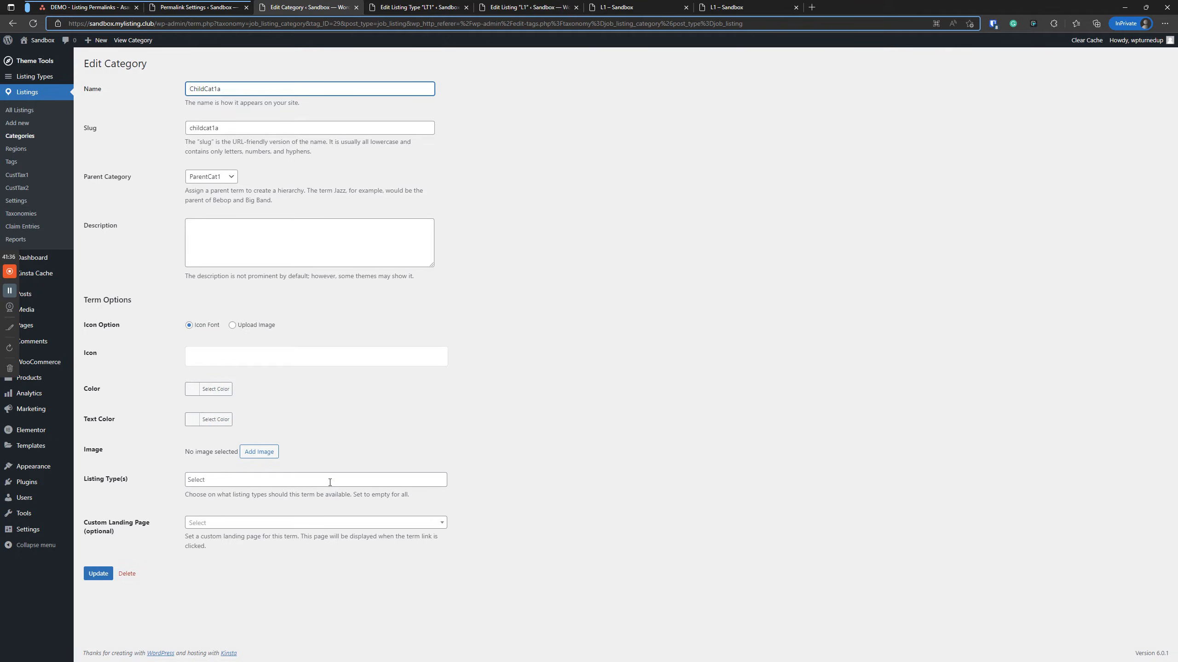
left_click(541, 4)
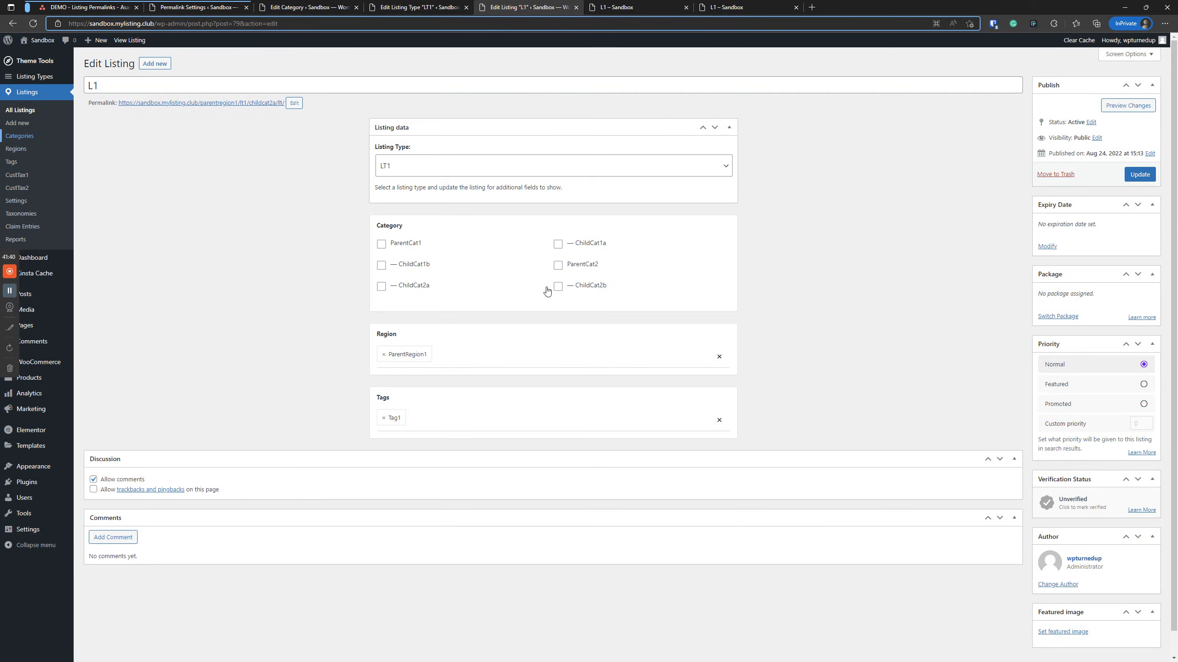
left_click_drag(119, 84, 86, 85)
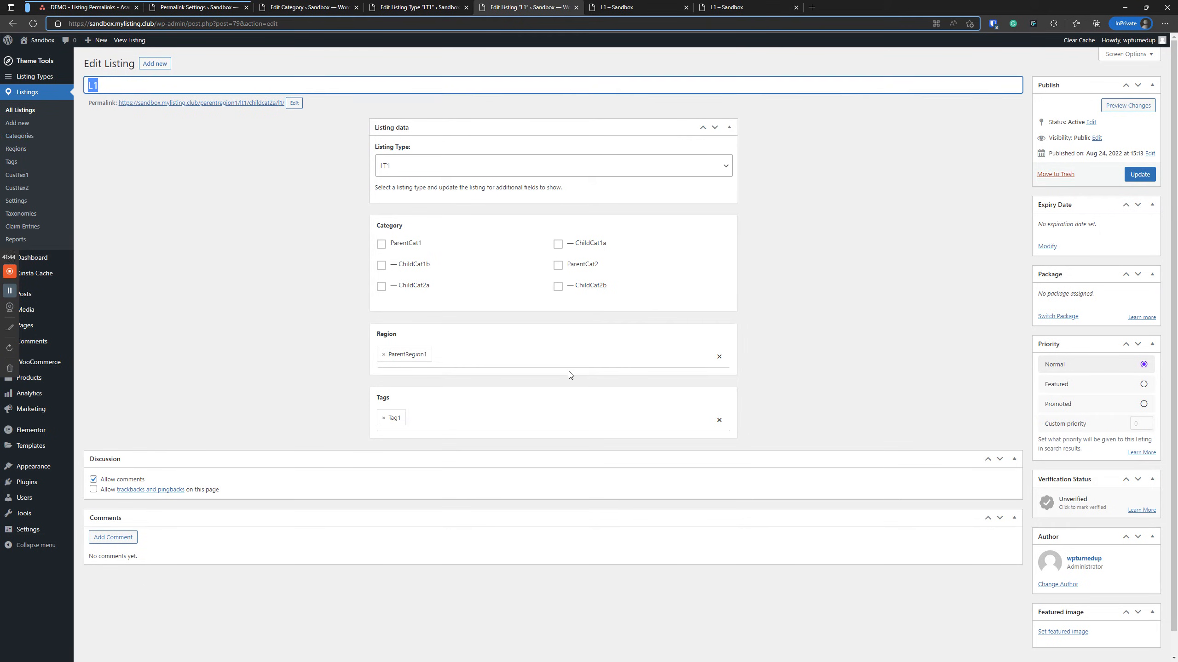
- Restrict the ChildCat1a category to listing type LT2 and update the category
left_click(304, 4)
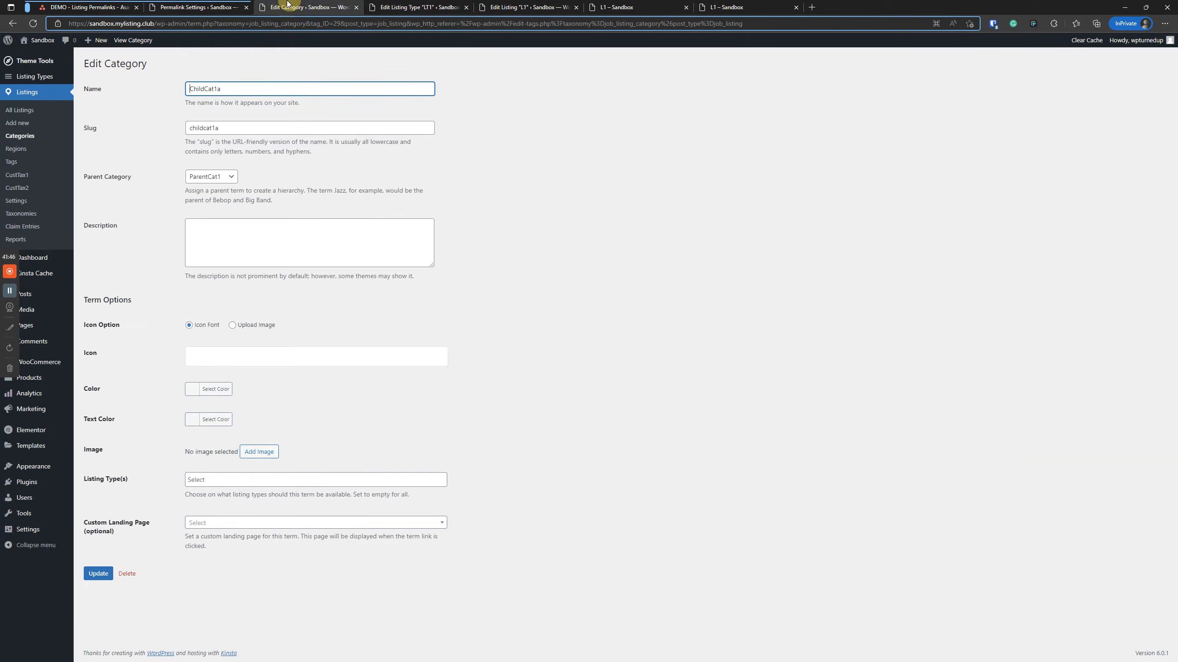
left_click(259, 485)
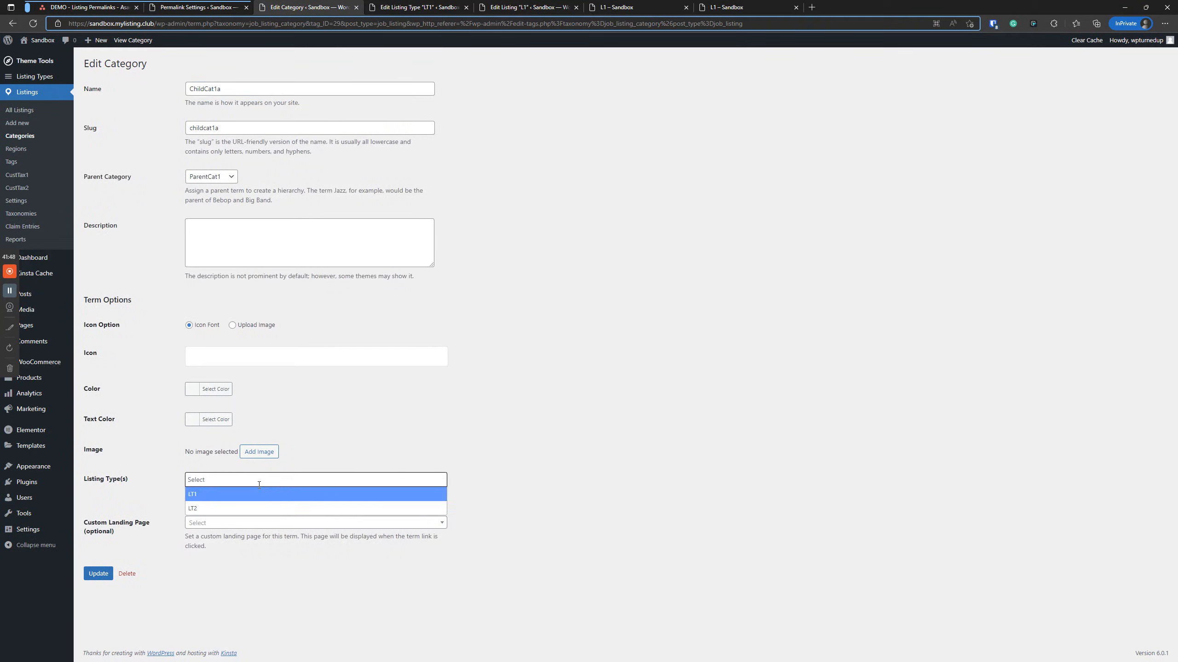
left_click(211, 509)
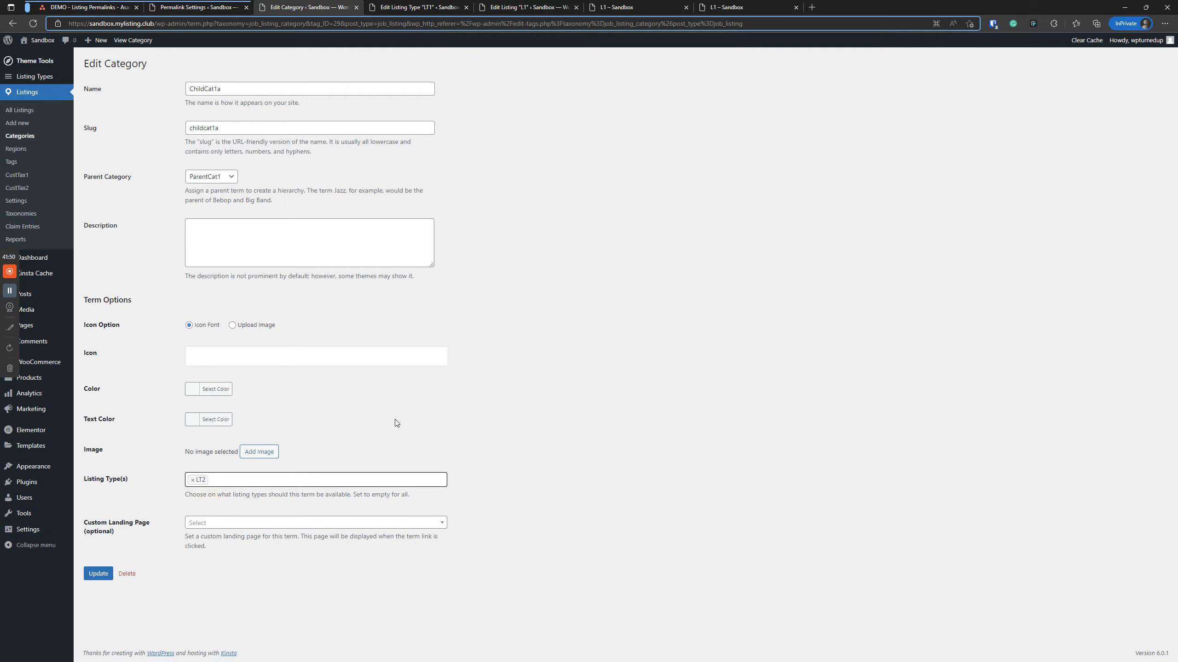
left_click(105, 578)
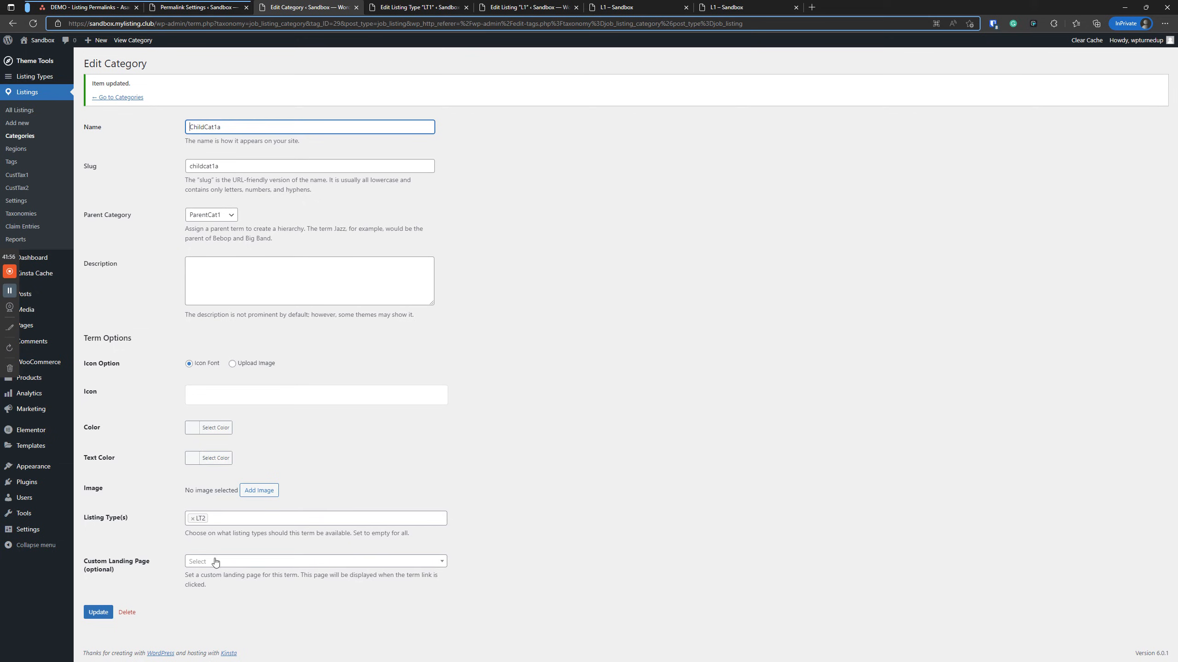
- Remove LT2 from ChildCat1a's listing types and update the category
left_click(192, 518)
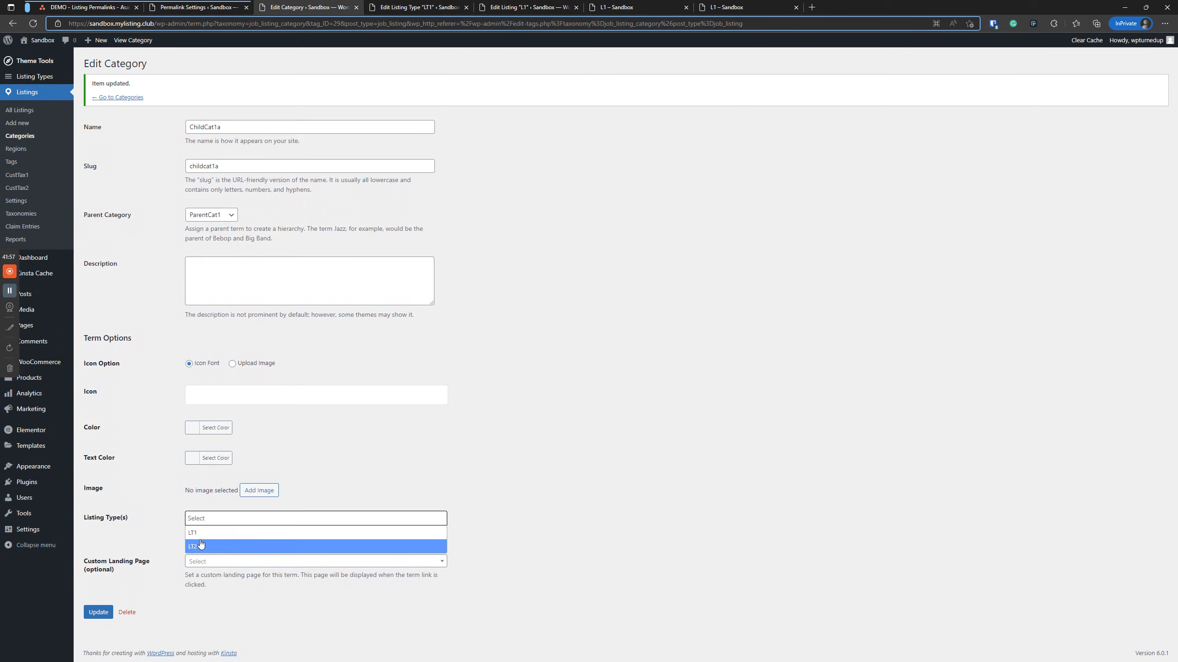
left_click(574, 299)
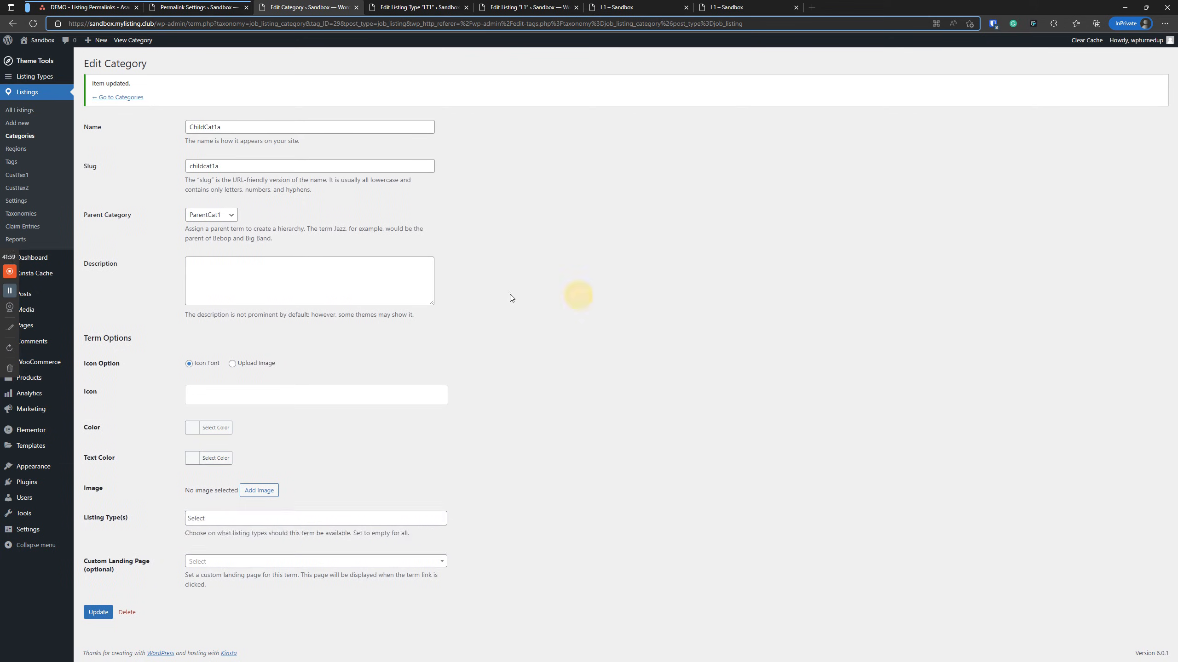
left_click(93, 612)
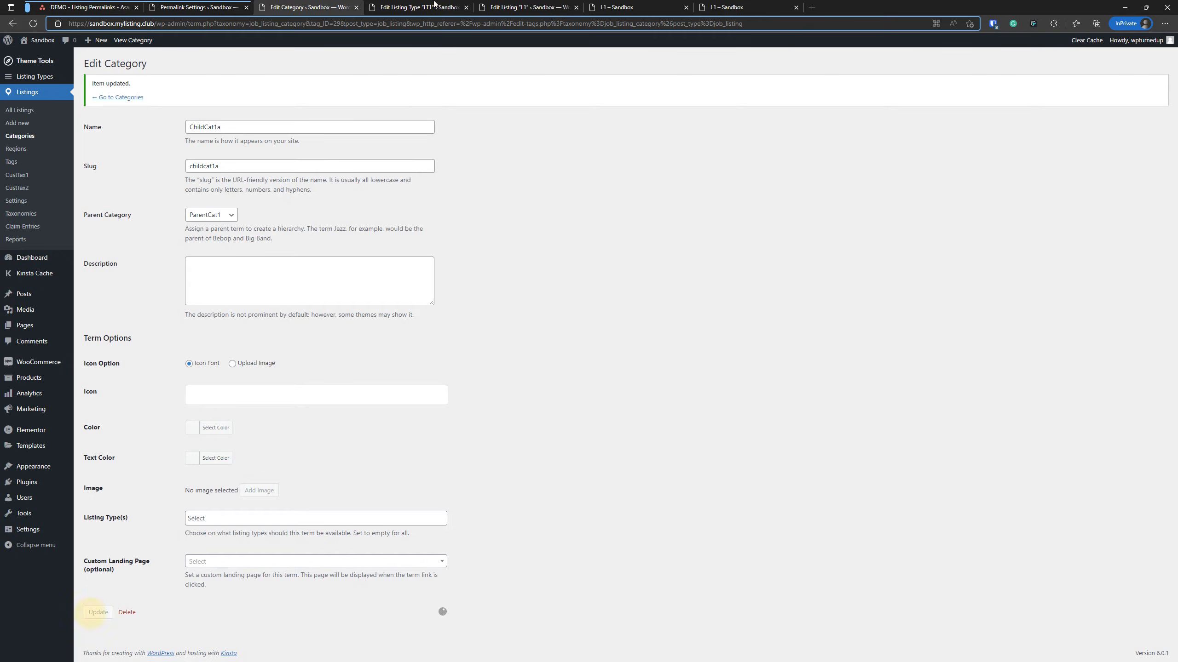
- Return to the Categories list and open ParentCat2, ChildCat2a and ChildCat2b for editing, each in its own browser tab
left_click(529, 7)
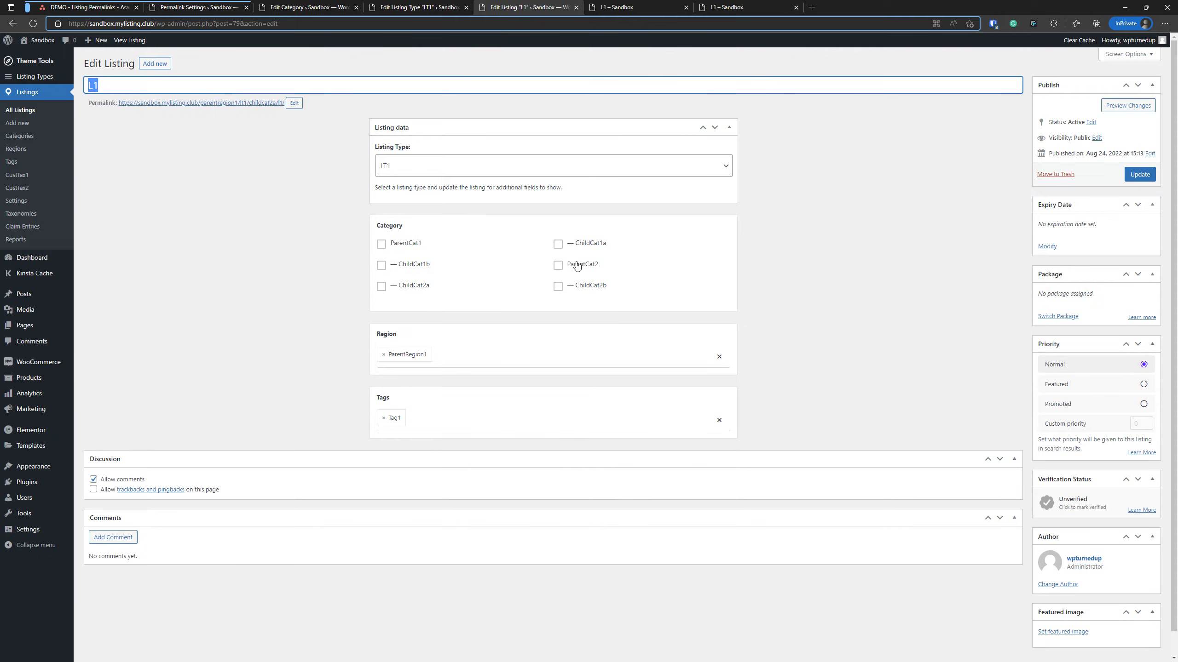
left_click(188, 7)
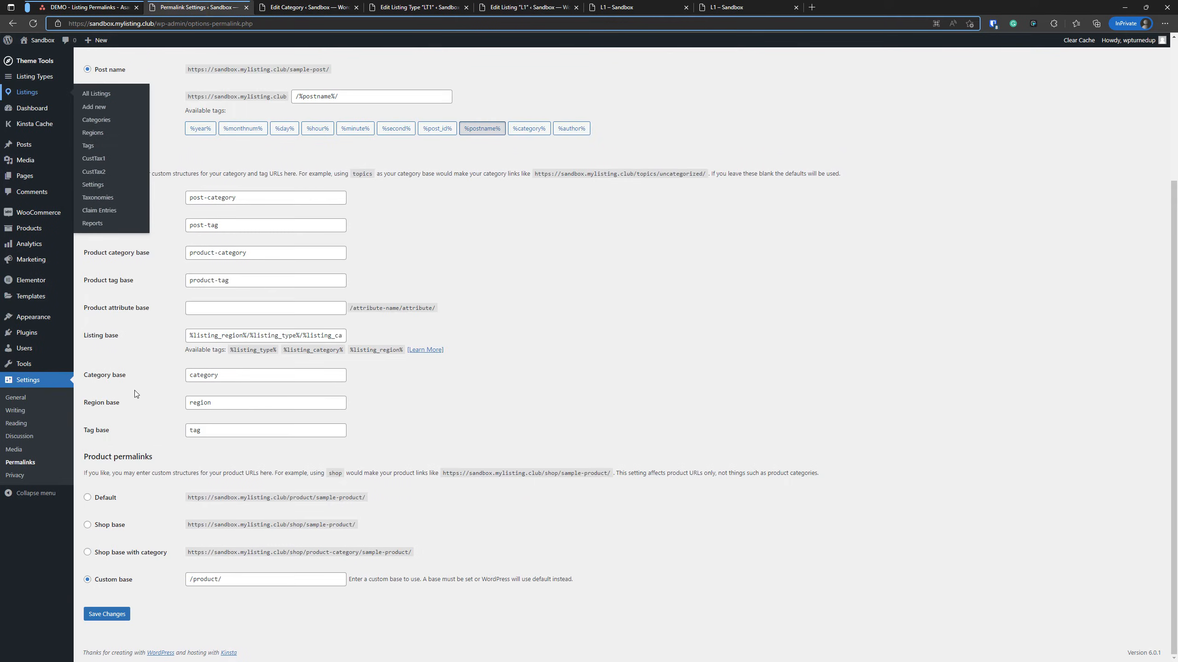
left_click(306, 7)
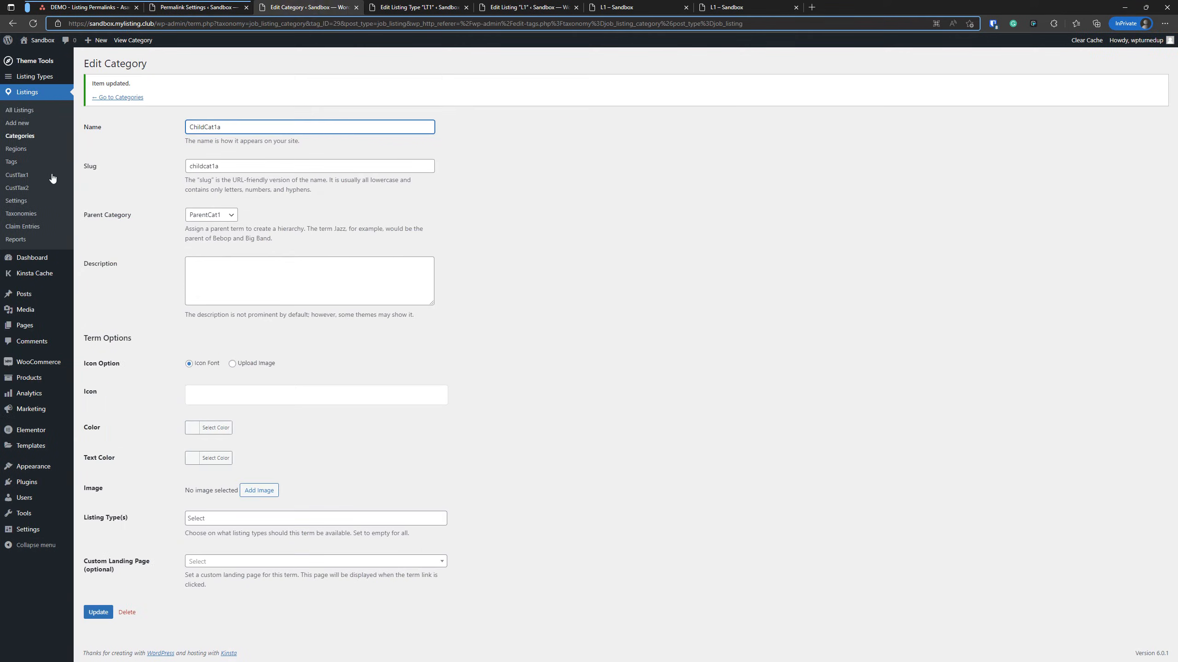
left_click(20, 136)
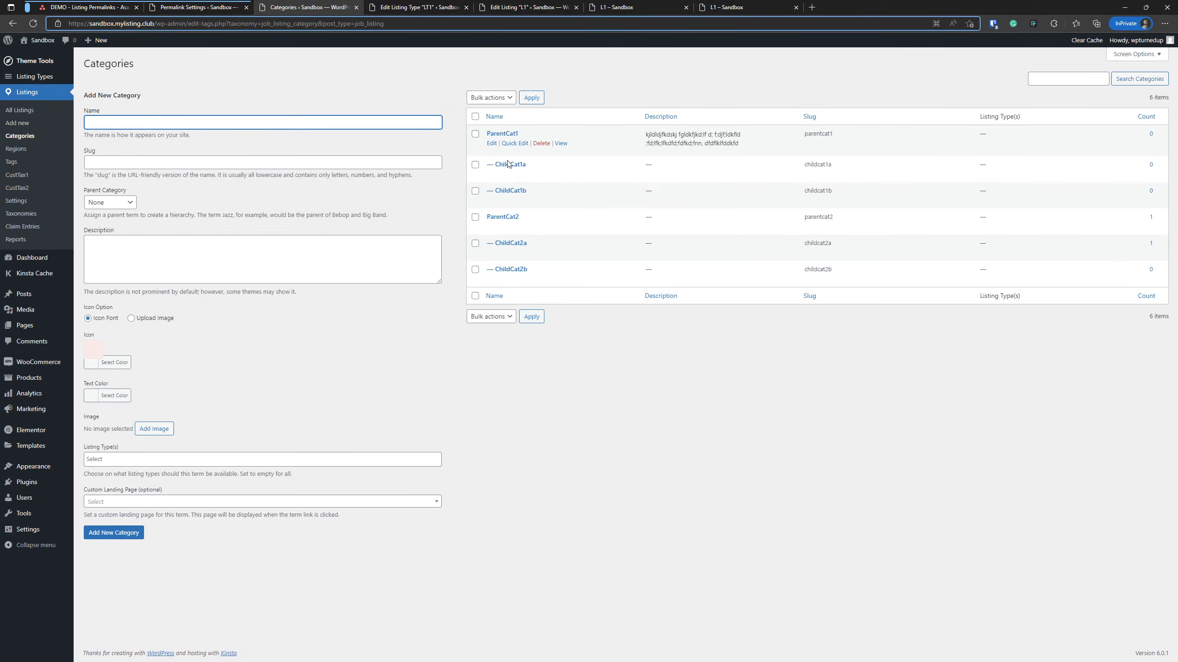
right_click(492, 227)
left_click(509, 235)
right_click(491, 254)
left_click(511, 261)
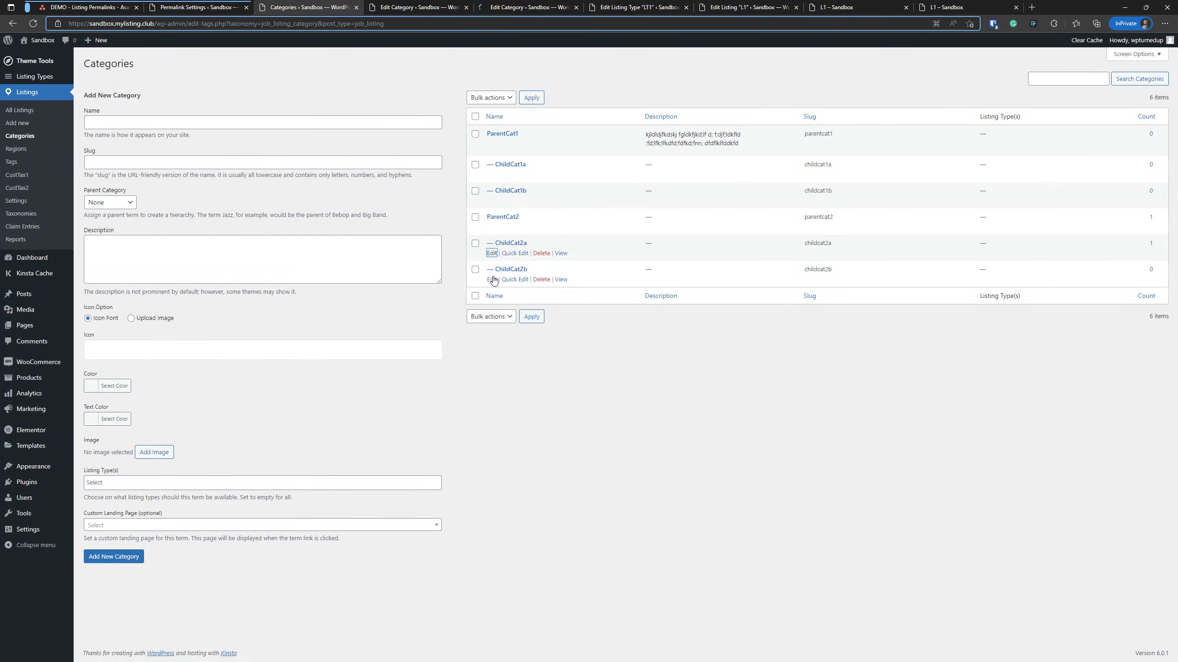
right_click(492, 279)
left_click(511, 289)
- Restrict the ParentCat2 category to listing type LT2, update it, and switch to ChildCat2a's edit page
key("ctrl+Tab")
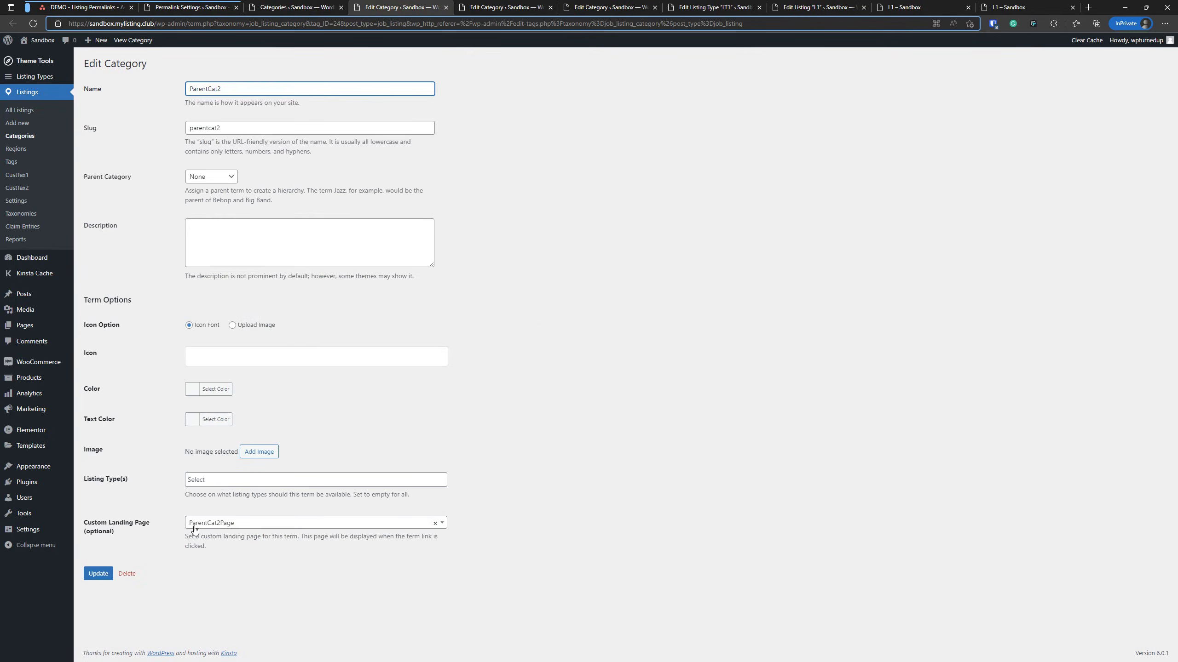
left_click(211, 479)
left_click(211, 507)
left_click(98, 573)
key("ctrl+Tab")
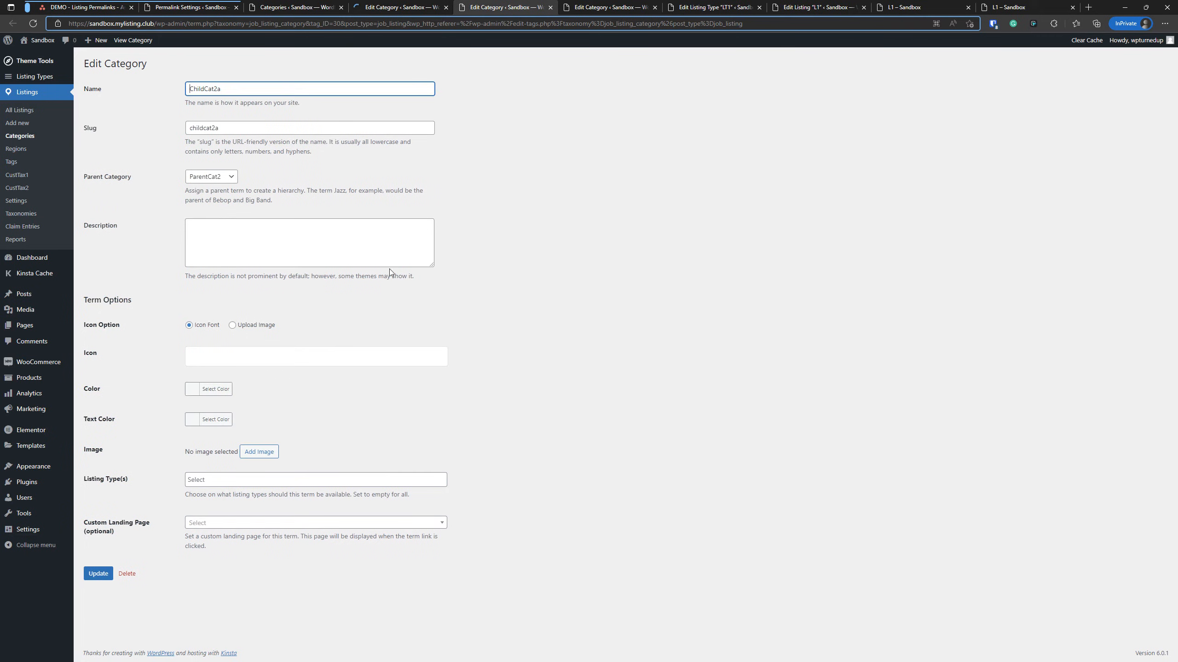
- Restrict the ChildCat2a category to listing type LT2, update it, and switch to ChildCat2b's edit page
left_click(216, 479)
left_click(211, 506)
left_click(98, 573)
key("ctrl+Tab")
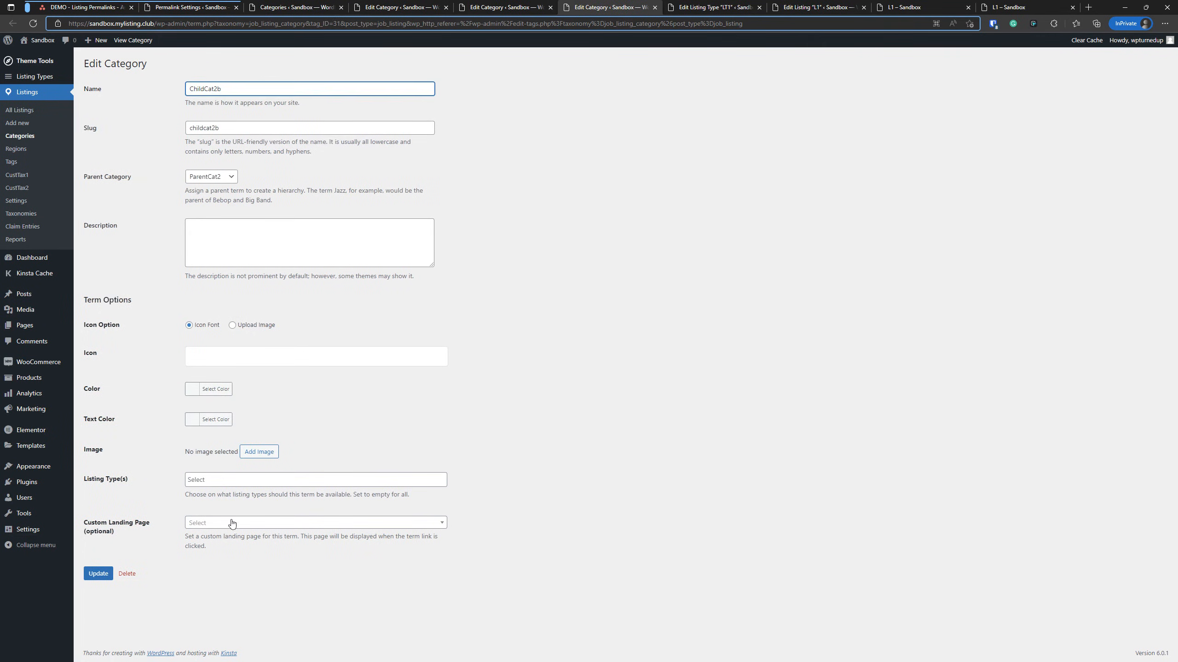
- Restrict the ChildCat2b category to listing type LT2 and update the category
left_click(224, 486)
left_click(209, 506)
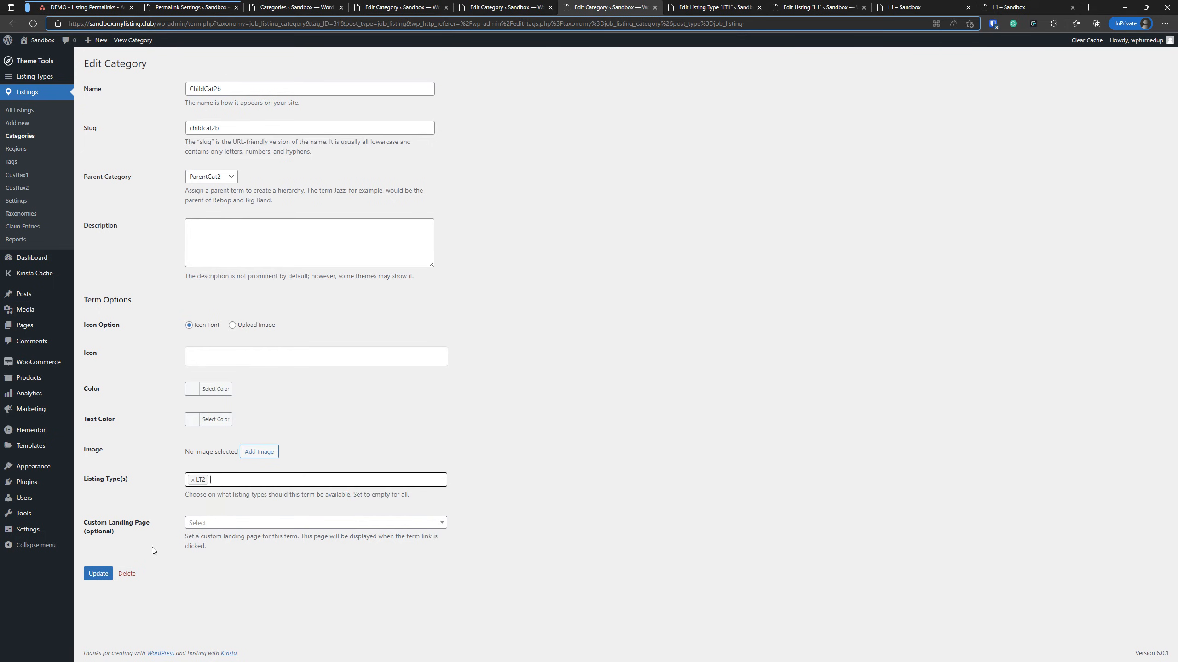
left_click(98, 574)
- Return to the L1 listing's edit page and reload it to refresh its category choices
left_click(714, 6)
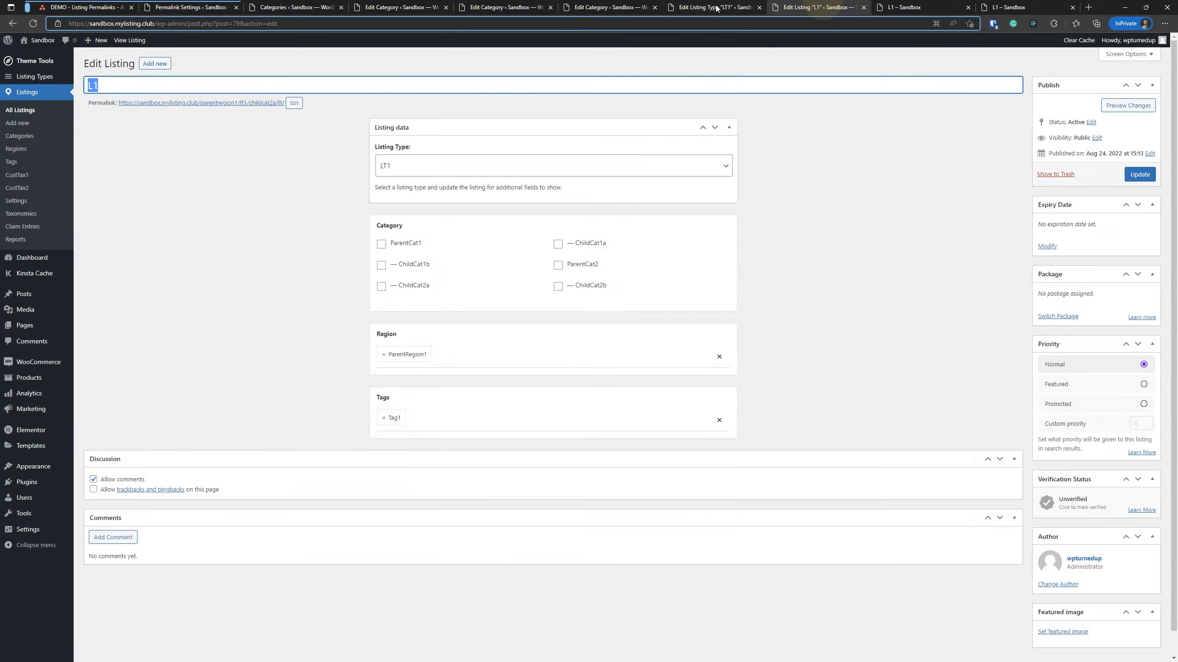
key("ctrl+Tab")
left_click(272, 295)
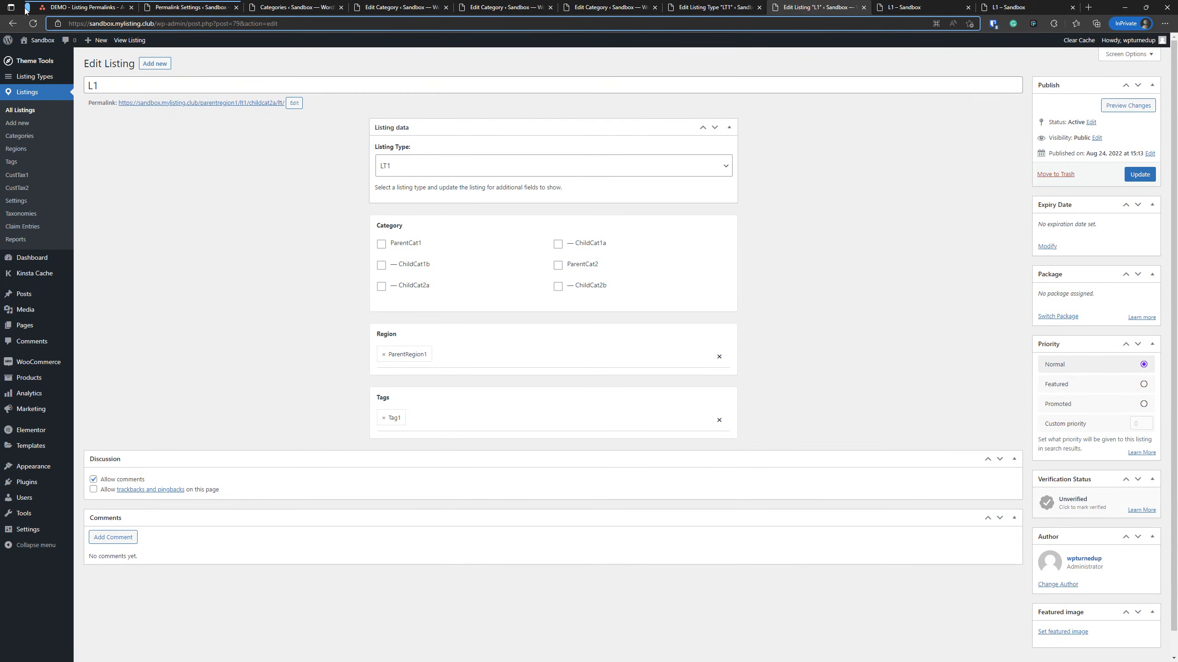
left_click(33, 24)
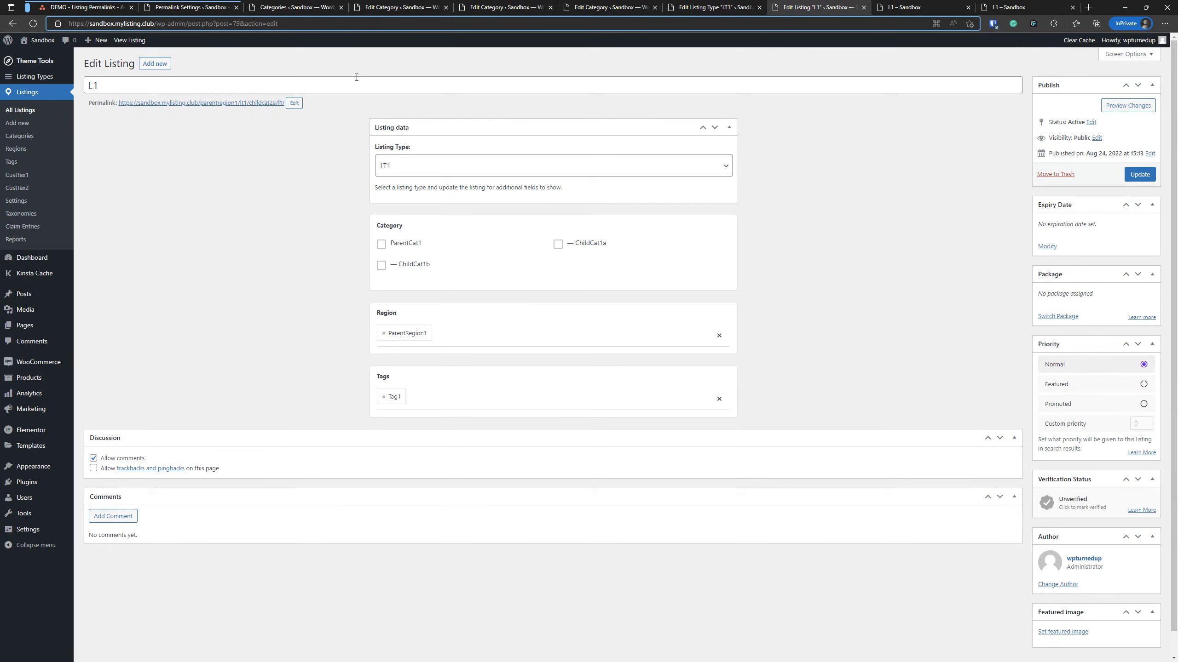
- Review the listing type restrictions on the open edit pages of ParentCat2, ChildCat2a and ChildCat2b
left_click(279, 7)
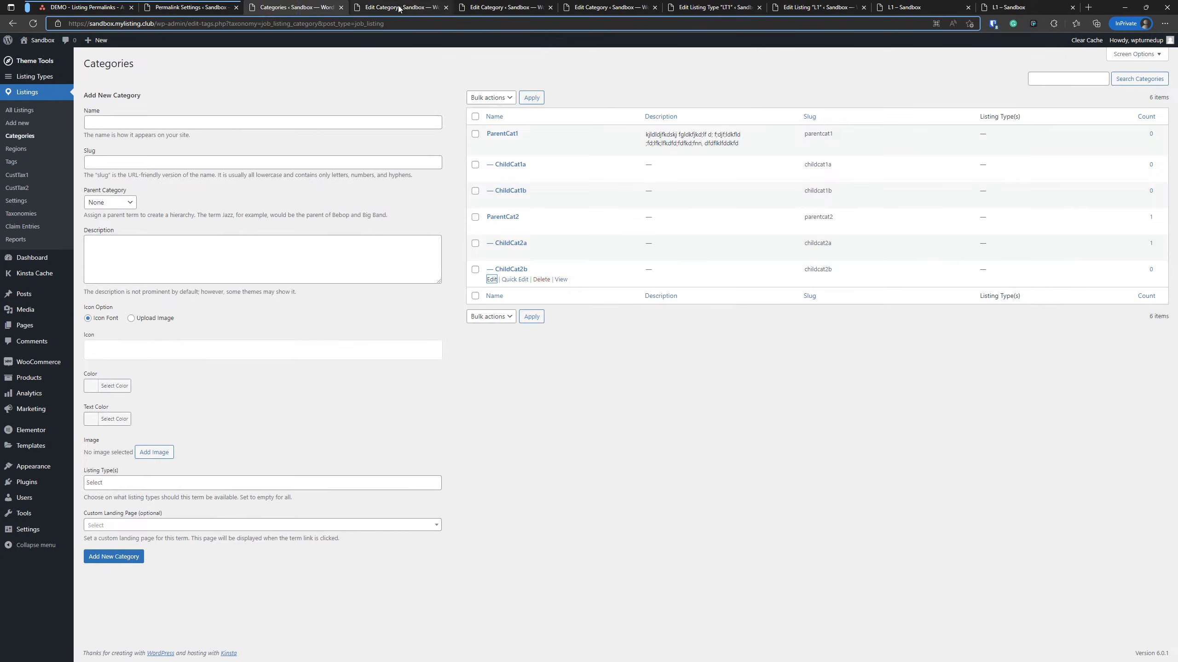
left_click(399, 7)
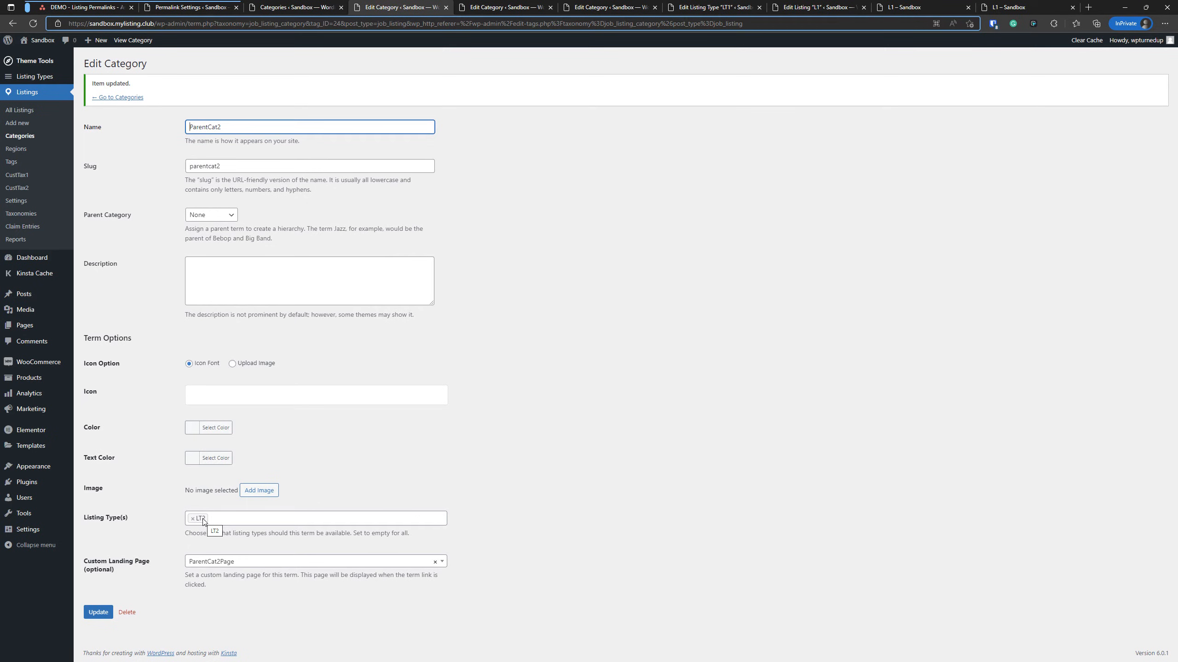
left_click(627, 441)
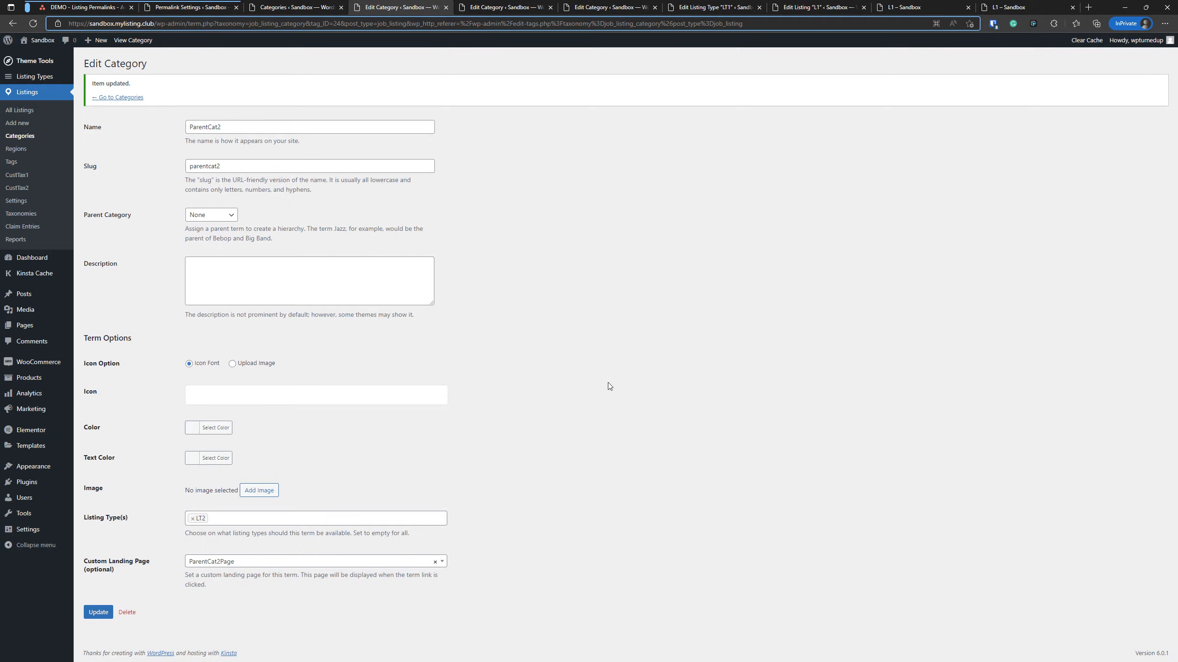
left_click(508, 7)
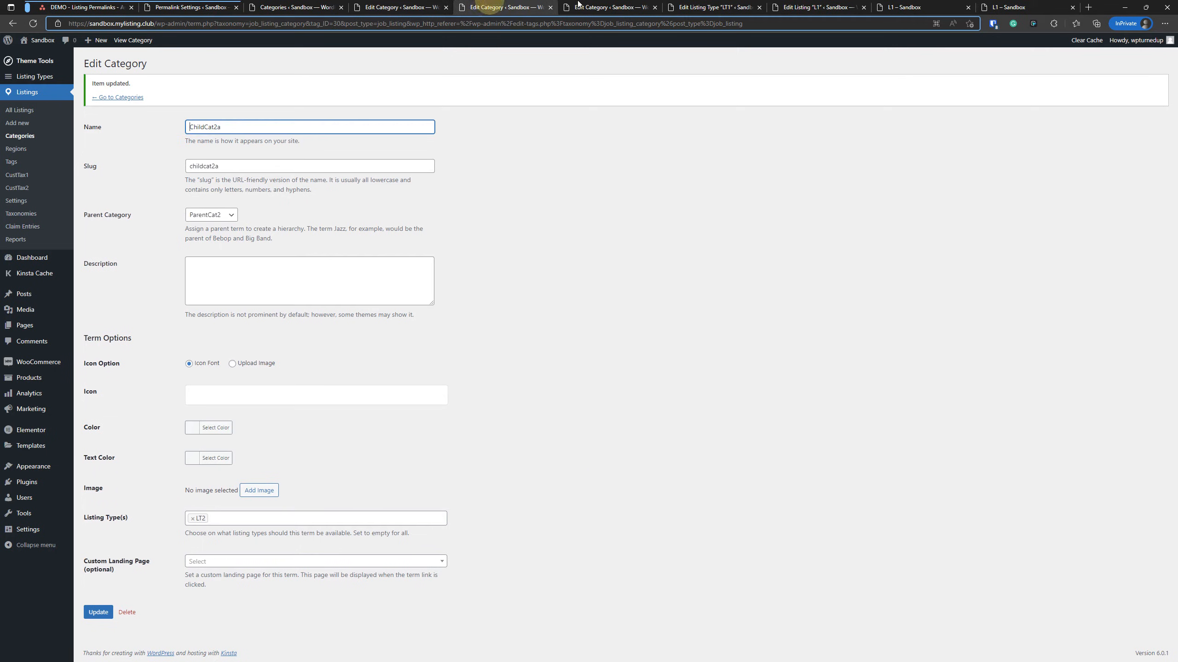
left_click(607, 7)
left_click(712, 6)
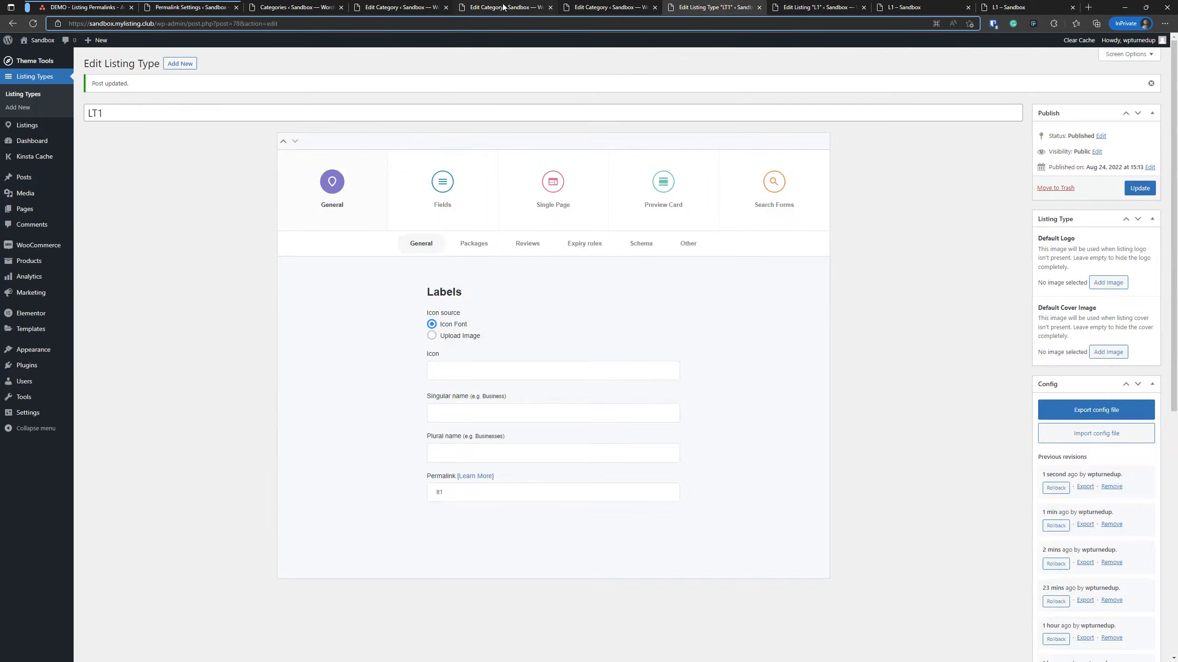
- Close the ParentCat2, ChildCat2a and ChildCat2b edit tabs and return to the L1 listing's edit page
left_click(505, 7)
left_click(446, 7)
left_click(446, 7)
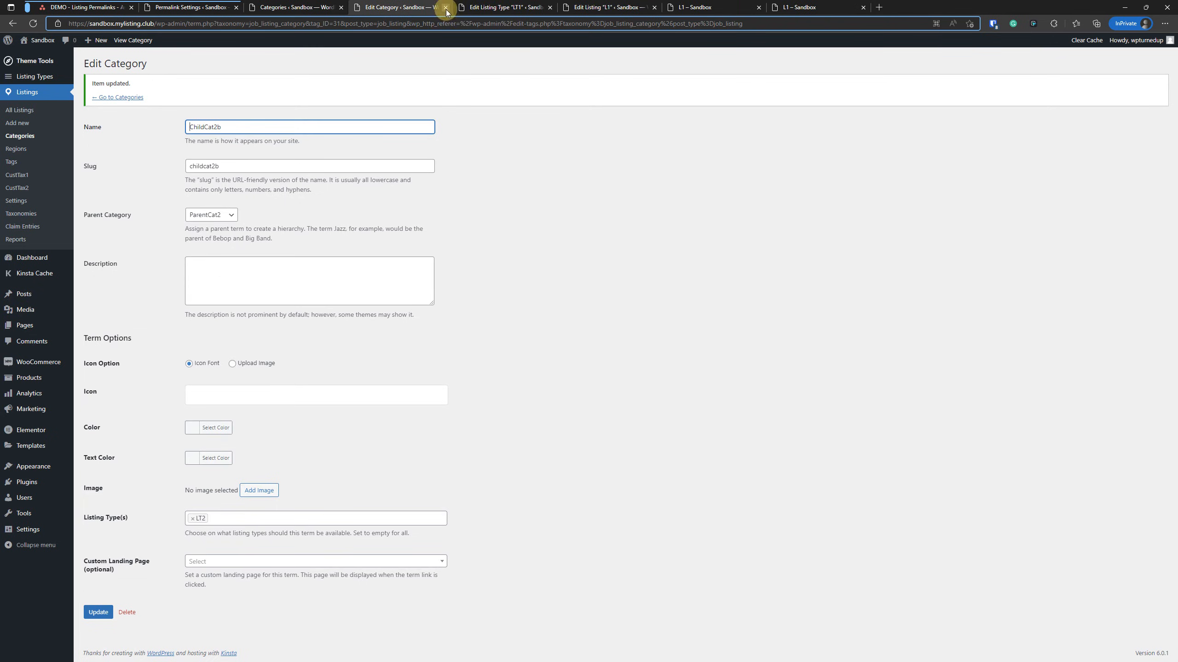
left_click(445, 7)
left_click(510, 7)
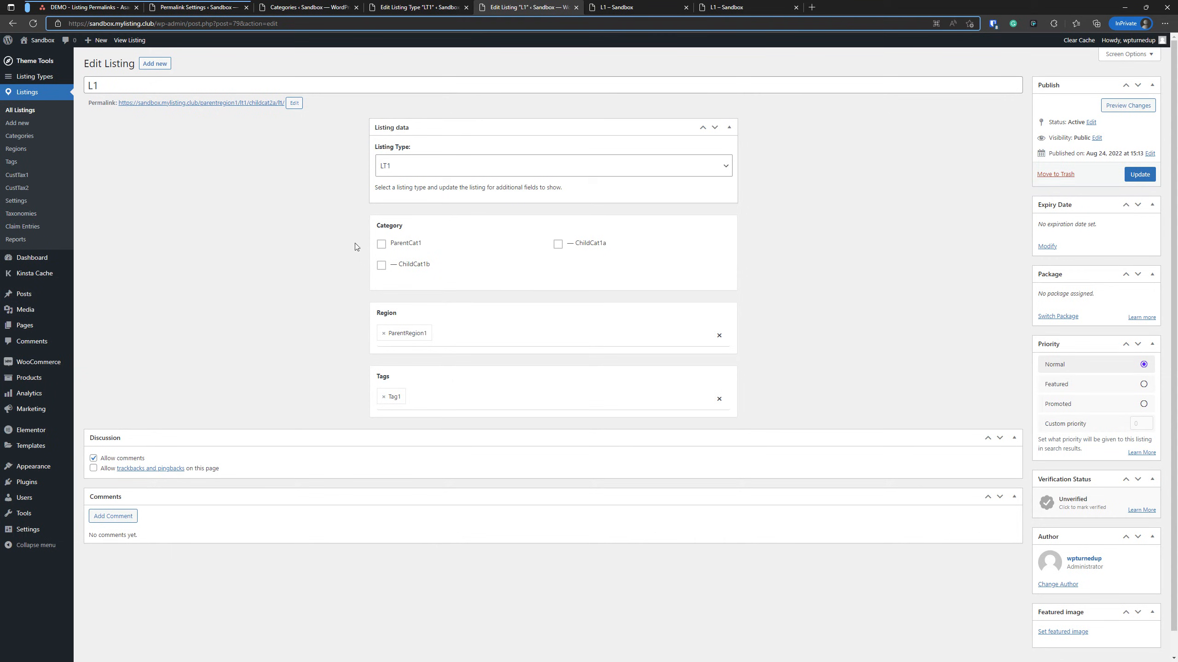
- Assign ChildCat1a and ChildCat1b to listing L1, update it, and reload its public page to check the URL
left_click(557, 244)
left_click(381, 265)
left_click(1138, 174)
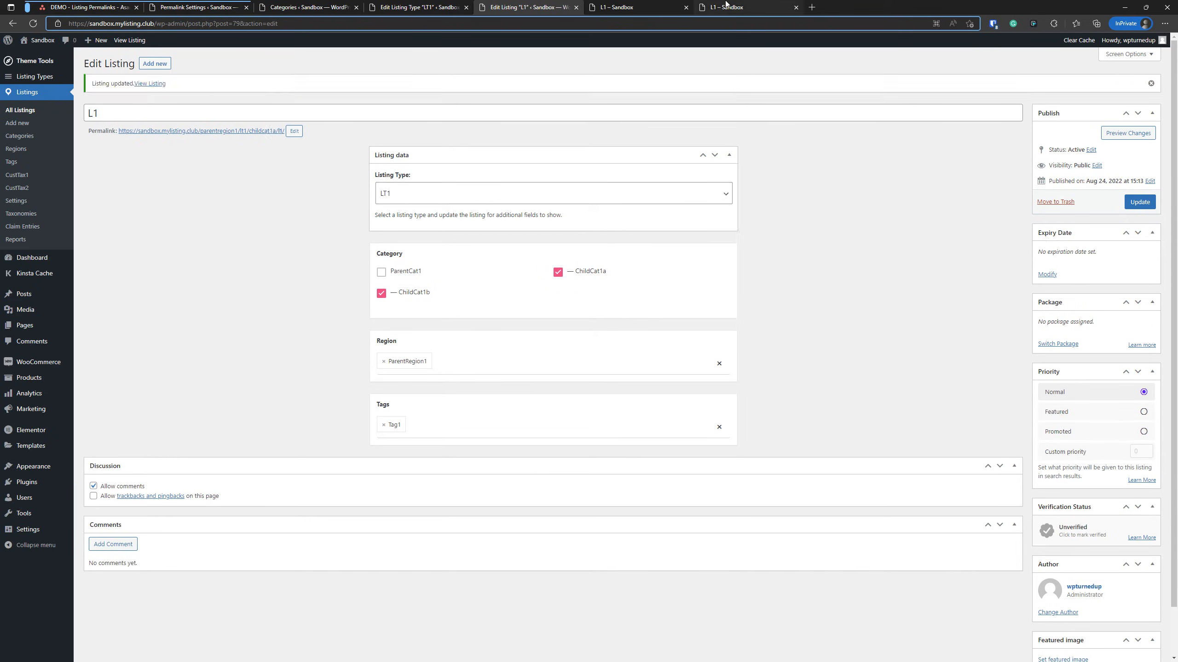
left_click(726, 5)
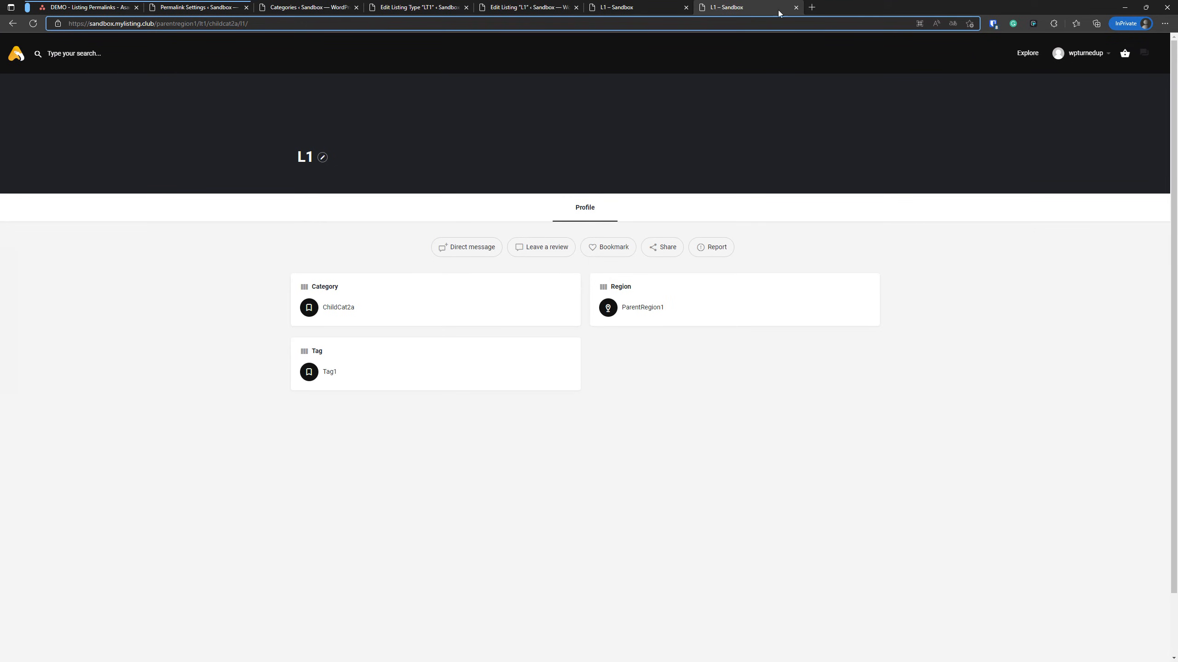
left_click(32, 24)
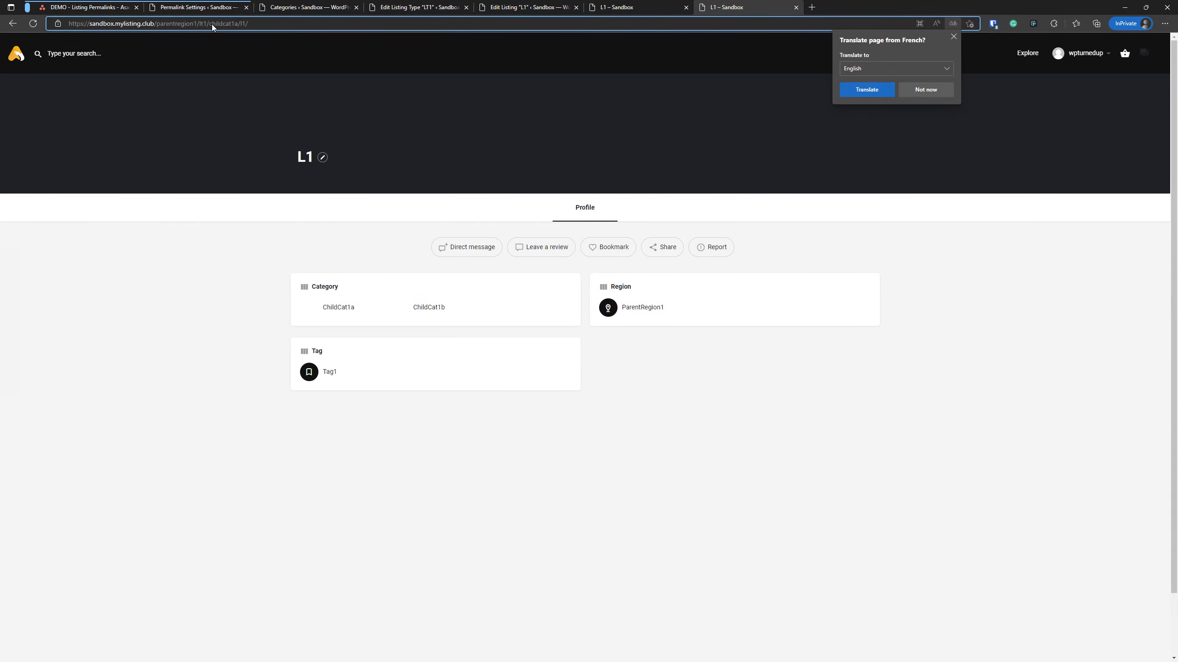
- Remove ChildCat1a from listing L1, keeping ChildCat1b, update it, and reload its public page
left_click(504, 12)
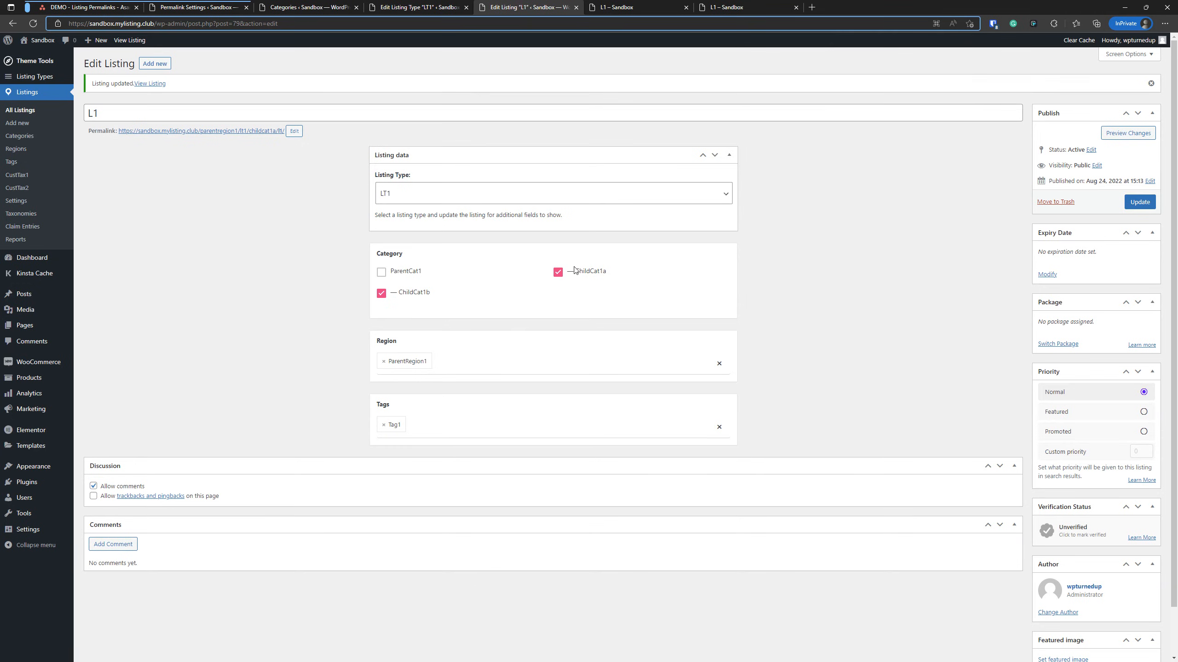
left_click(415, 295)
left_click(402, 295)
left_click(557, 272)
left_click(1139, 202)
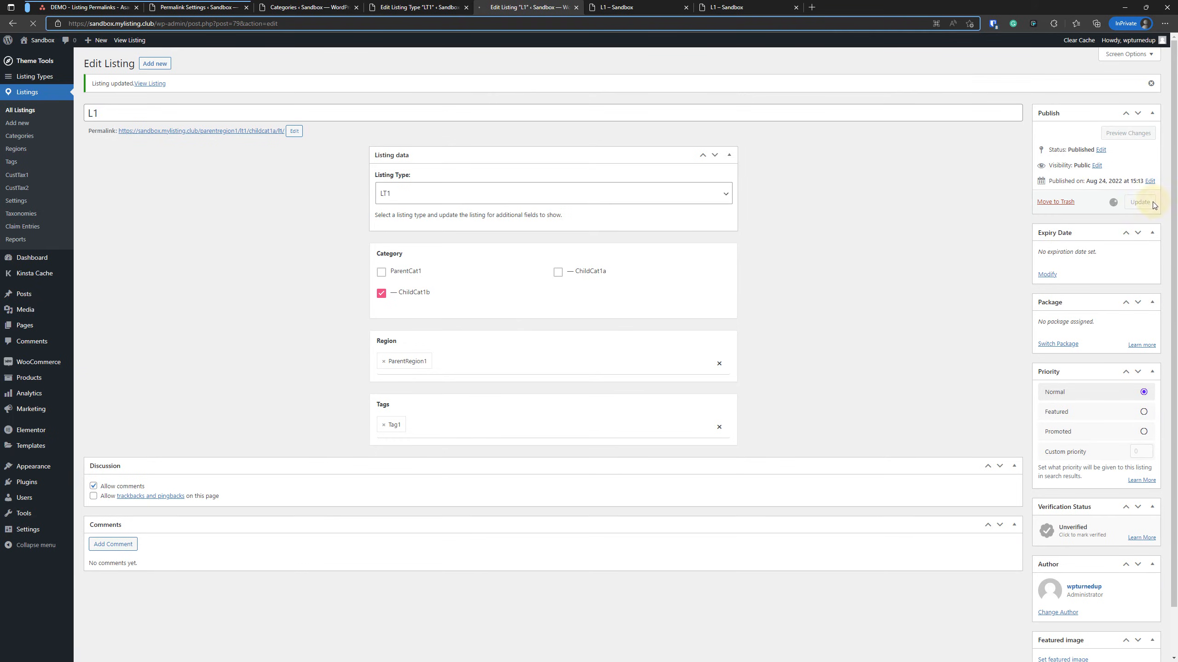
left_click(729, 5)
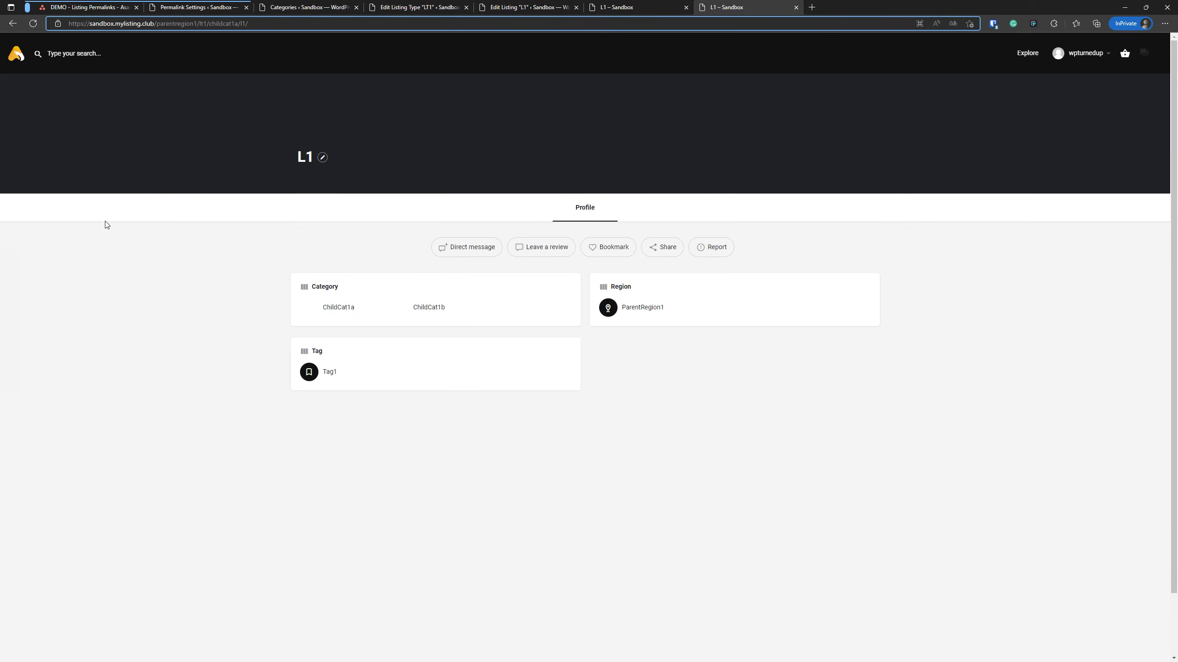
left_click(33, 25)
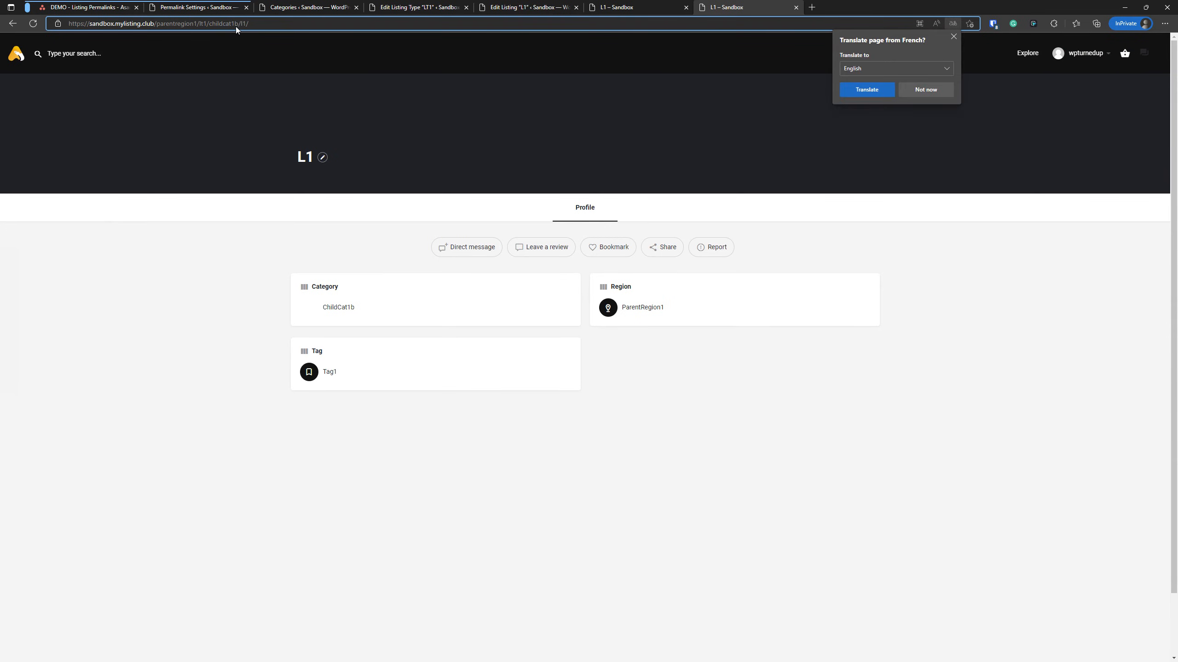
- Add ParentCat1 to listing L1 alongside ChildCat1b, update the listing, and reload its public page
left_click(529, 7)
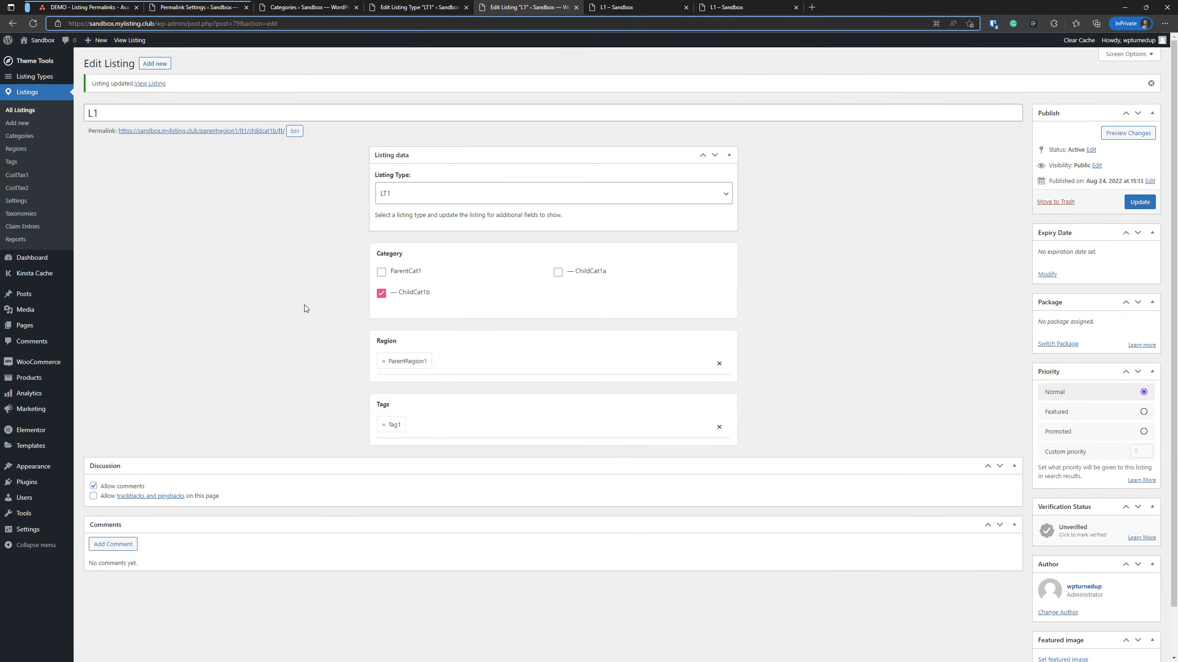
left_click(381, 273)
left_click(1139, 202)
left_click(740, 5)
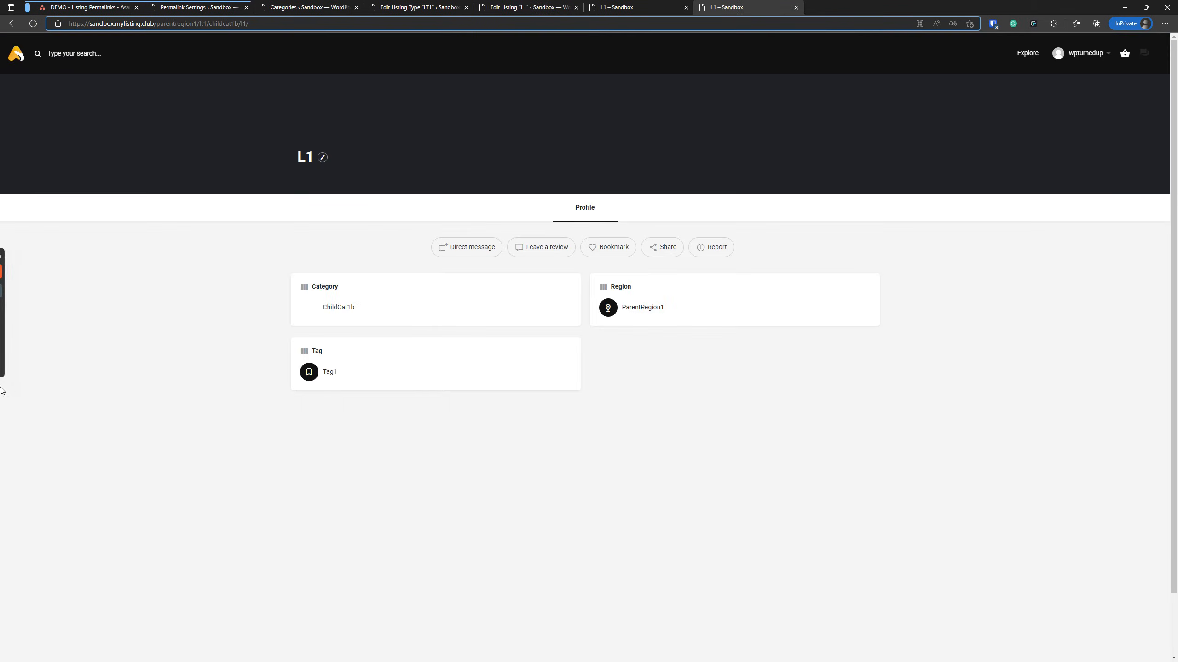
left_click(34, 23)
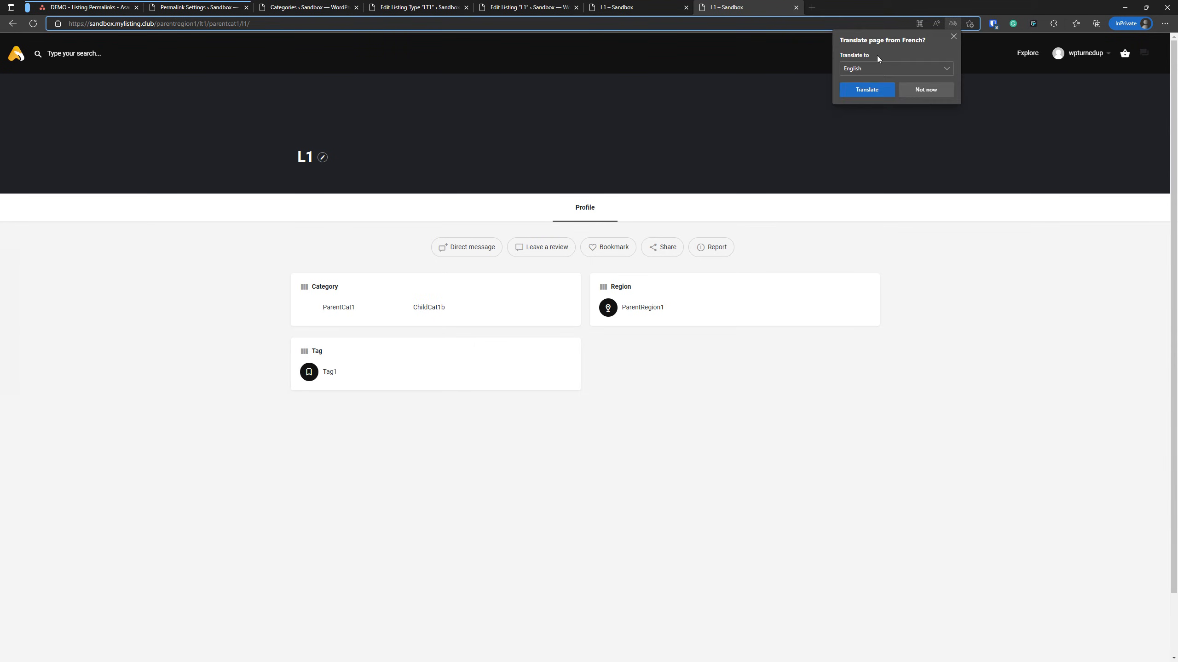
- Return to L1's edit page, clear its ParentCat1 category, and switch to the listing's public page
left_click(308, 7)
left_click(392, 5)
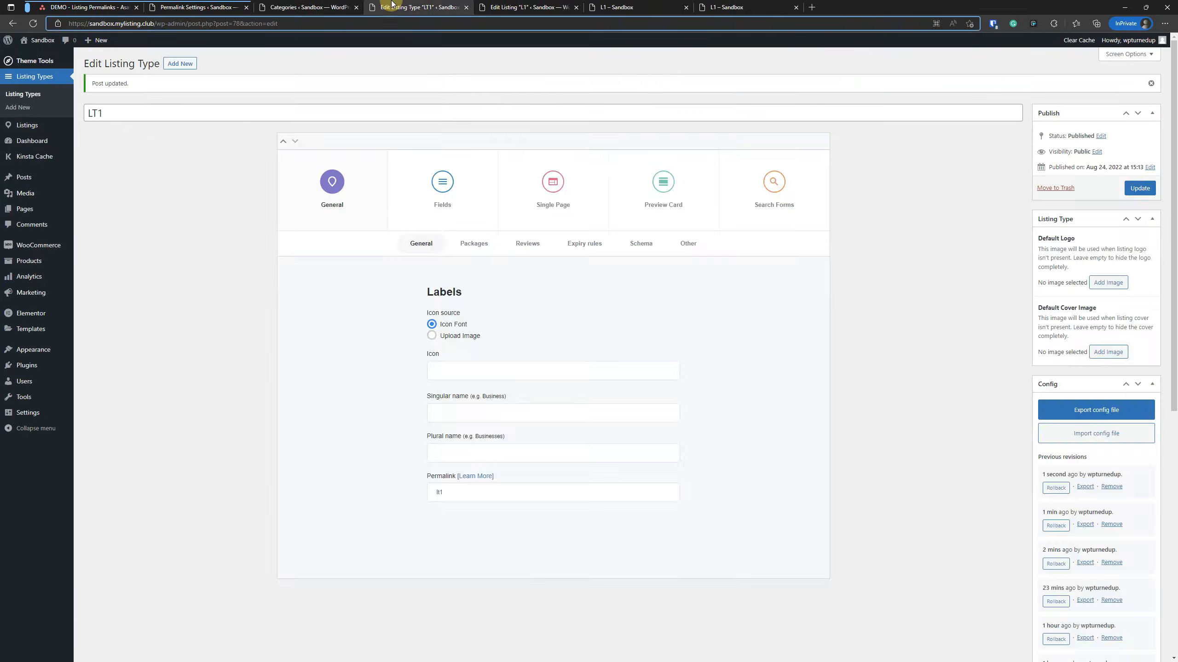
left_click(514, 6)
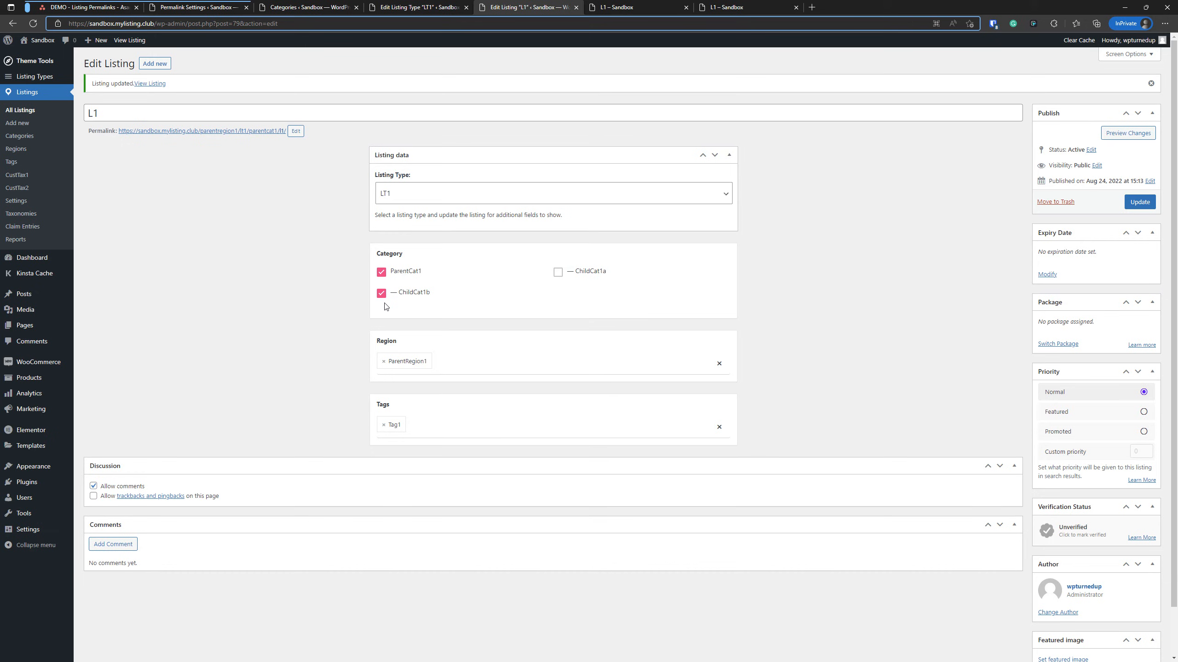
left_click(381, 274)
left_click(728, 5)
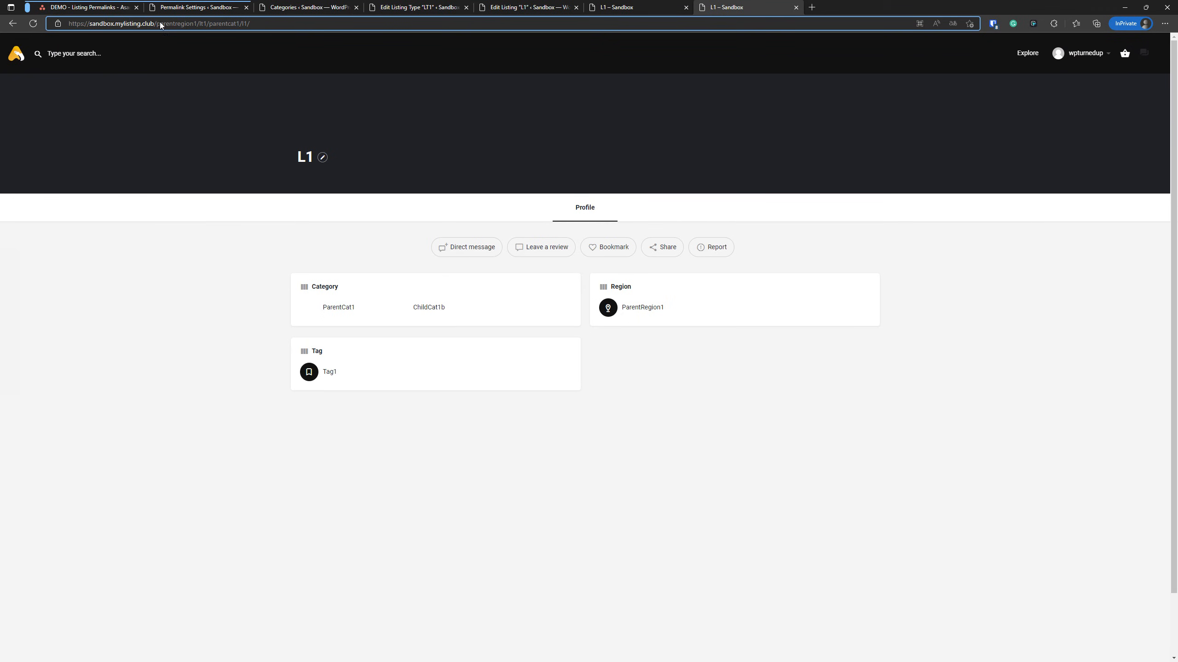
- Replace the path in L1's public address with listing/lkdjkldjfkdljdlfdjfdfl without loading it
left_click_drag(155, 23, 427, 23)
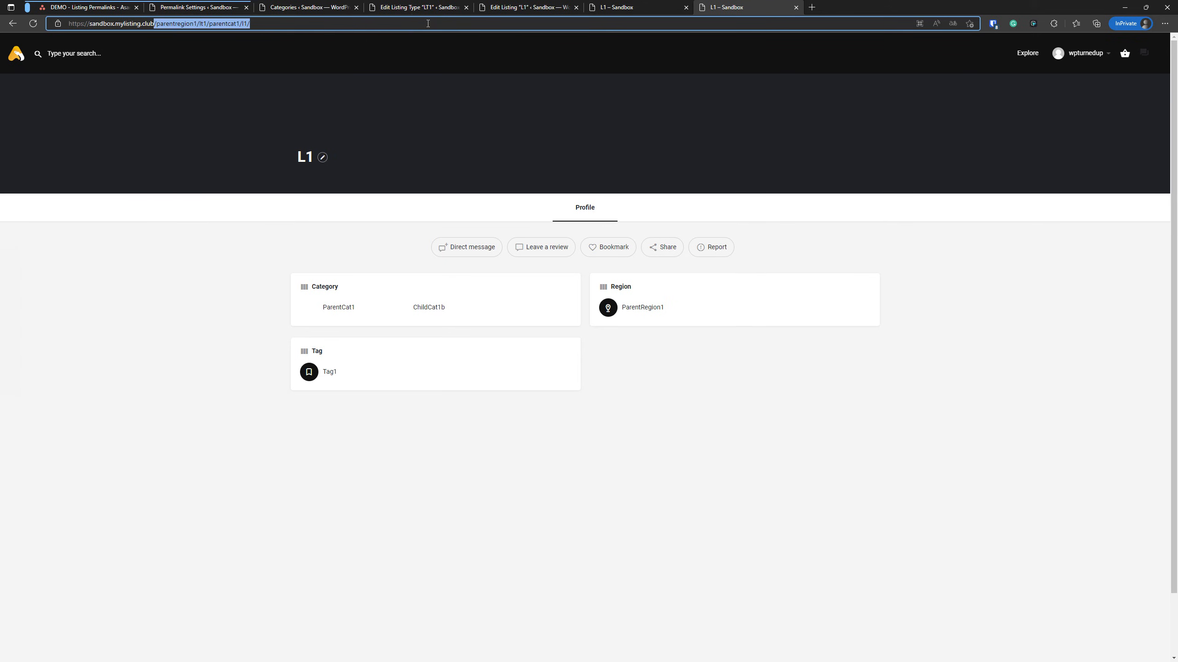
type("//sandbox.mylisting.club/")
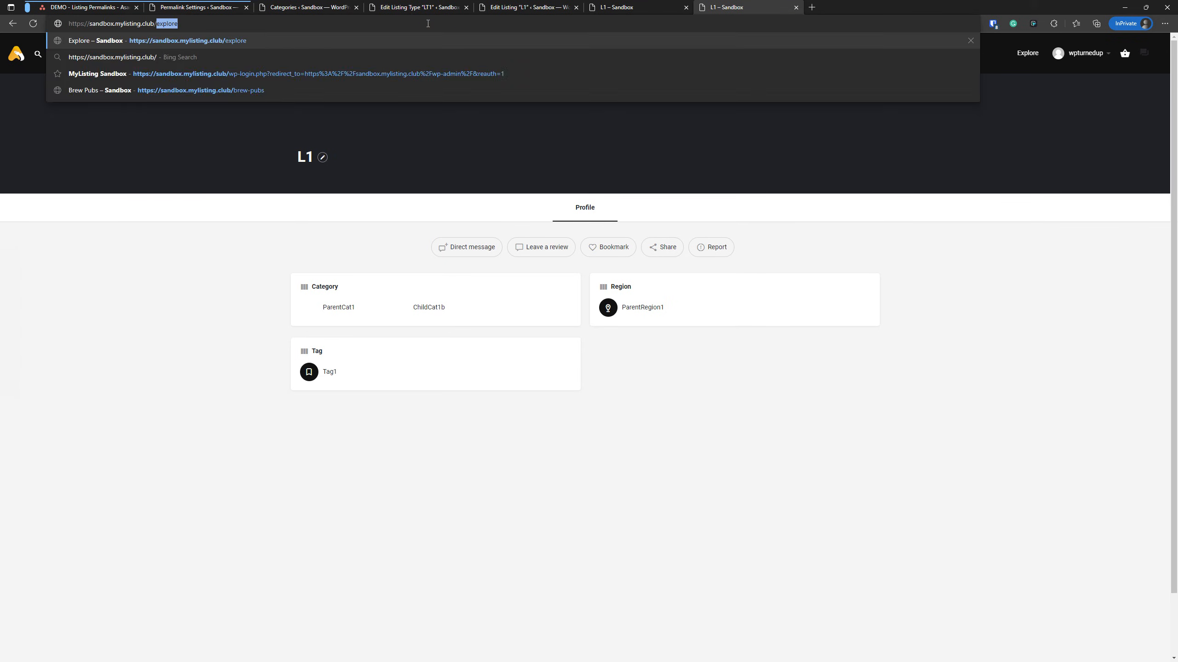
type("list")
type("/")
type("lkdjkldjfkdljdlfdjfdfl")
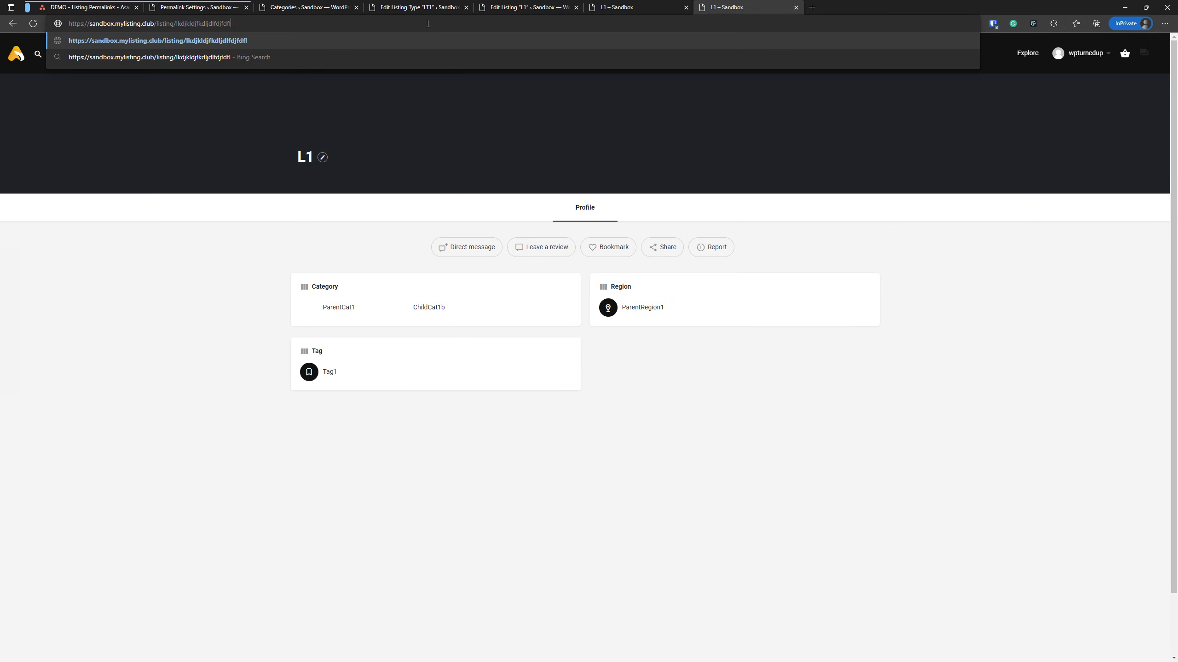
- Open mylisting.club in a new browser tab and browse its Store page down to the MyListing Ultimate Add-ons
left_click(812, 7)
type("mylisting.club")
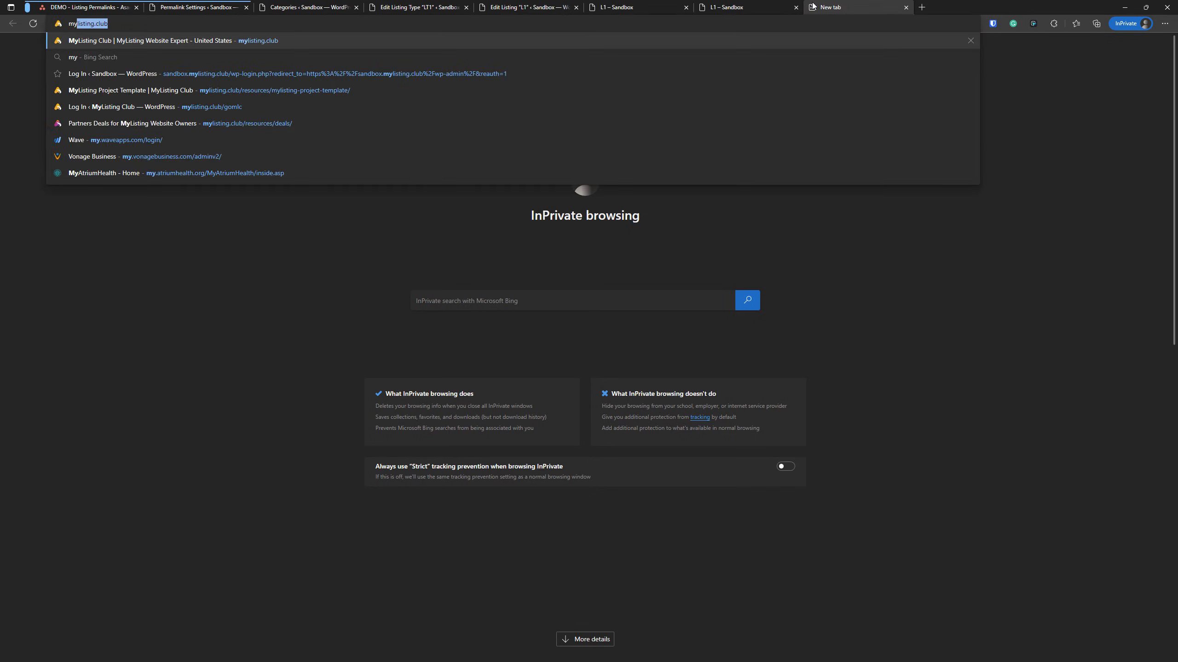
key("Return")
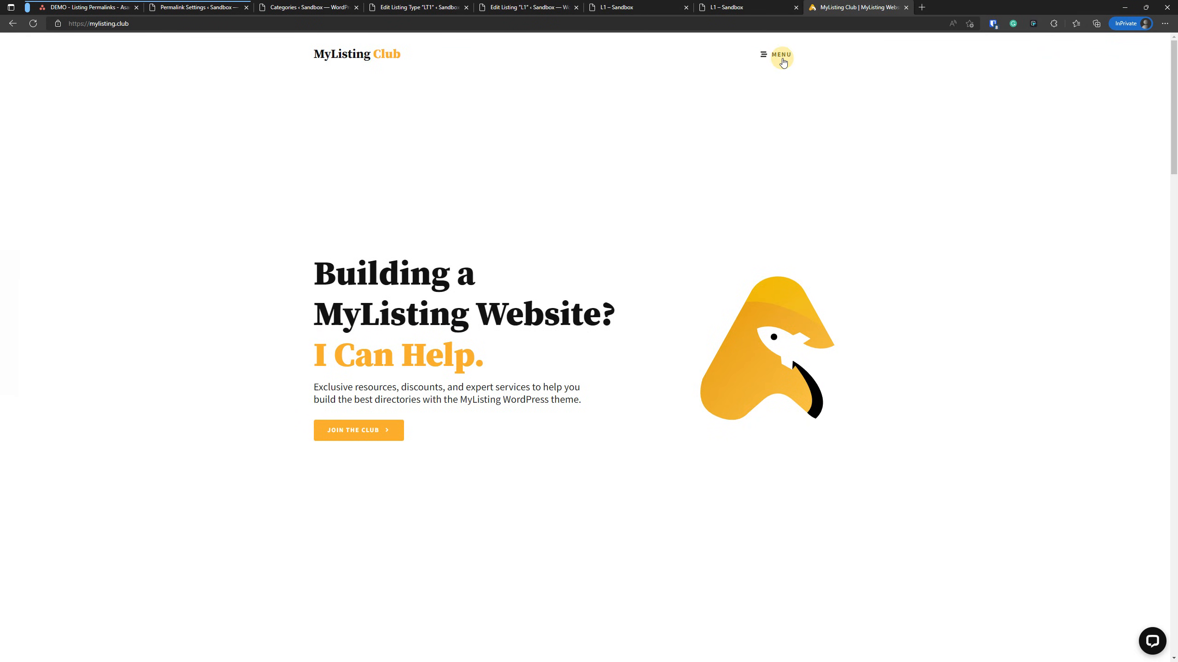
left_click(781, 56)
left_click(57, 360)
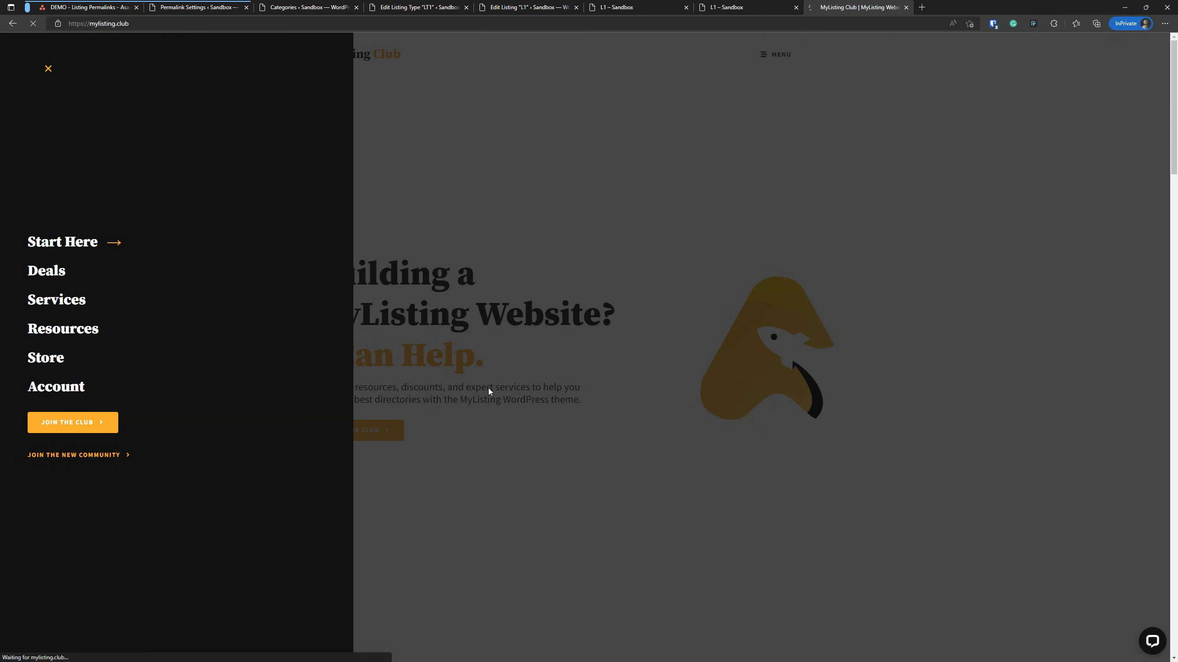
scroll(685, 416, "down", 10)
scroll(685, 417, "down", 3)
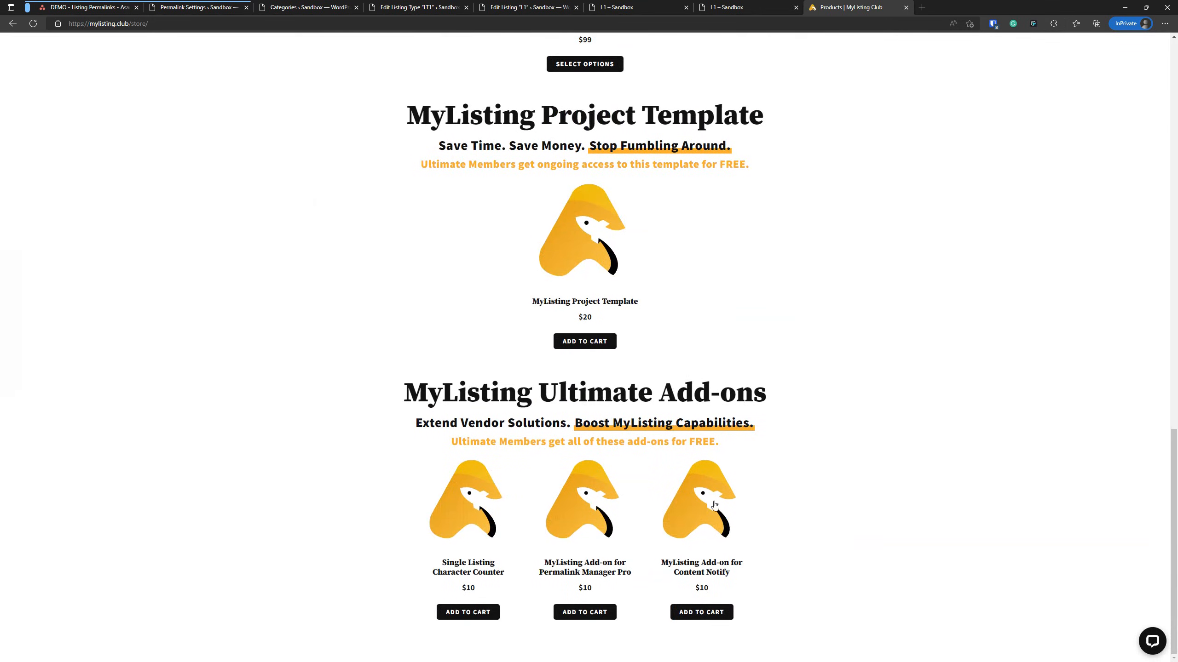
scroll(651, 468, "up", 2)
scroll(651, 467, "up", 12)
- Open MyListing Club's Deals page and search the partner deals for "perma"
left_click(834, 54)
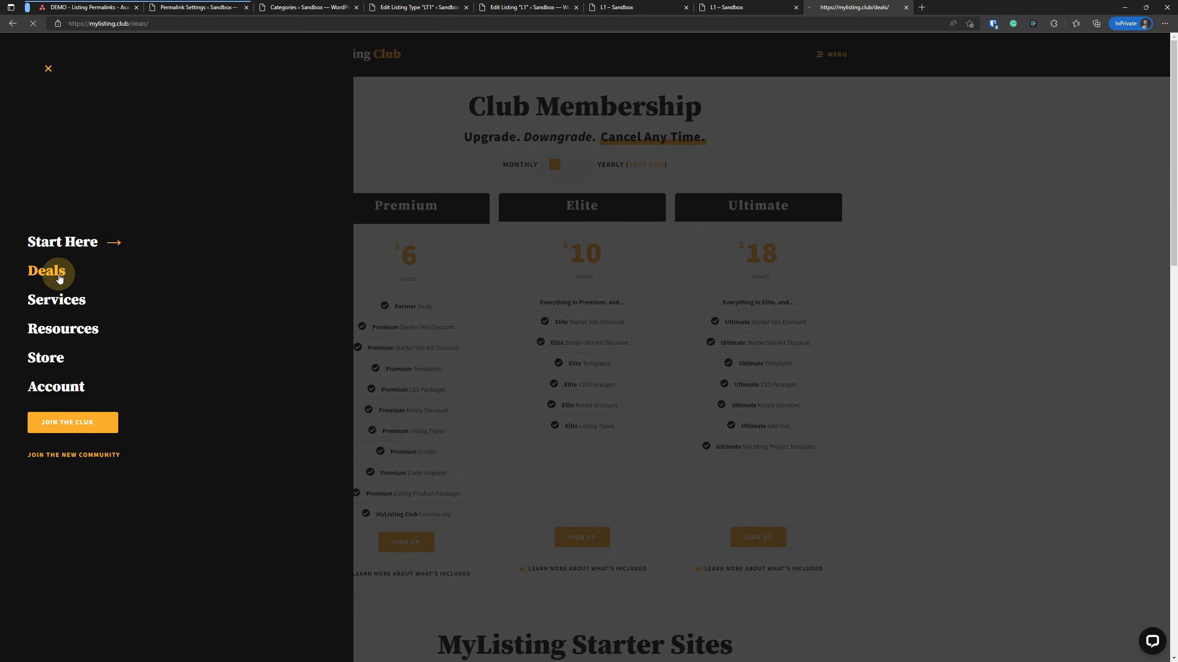
left_click(47, 271)
left_click(344, 157)
type("perma")
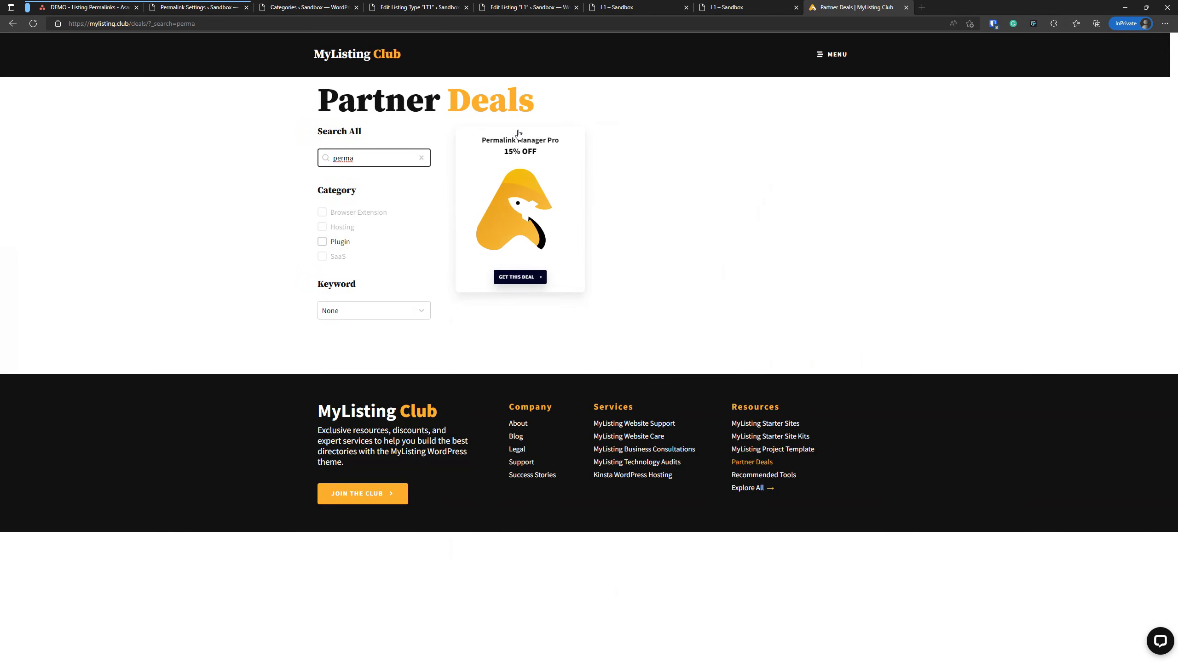